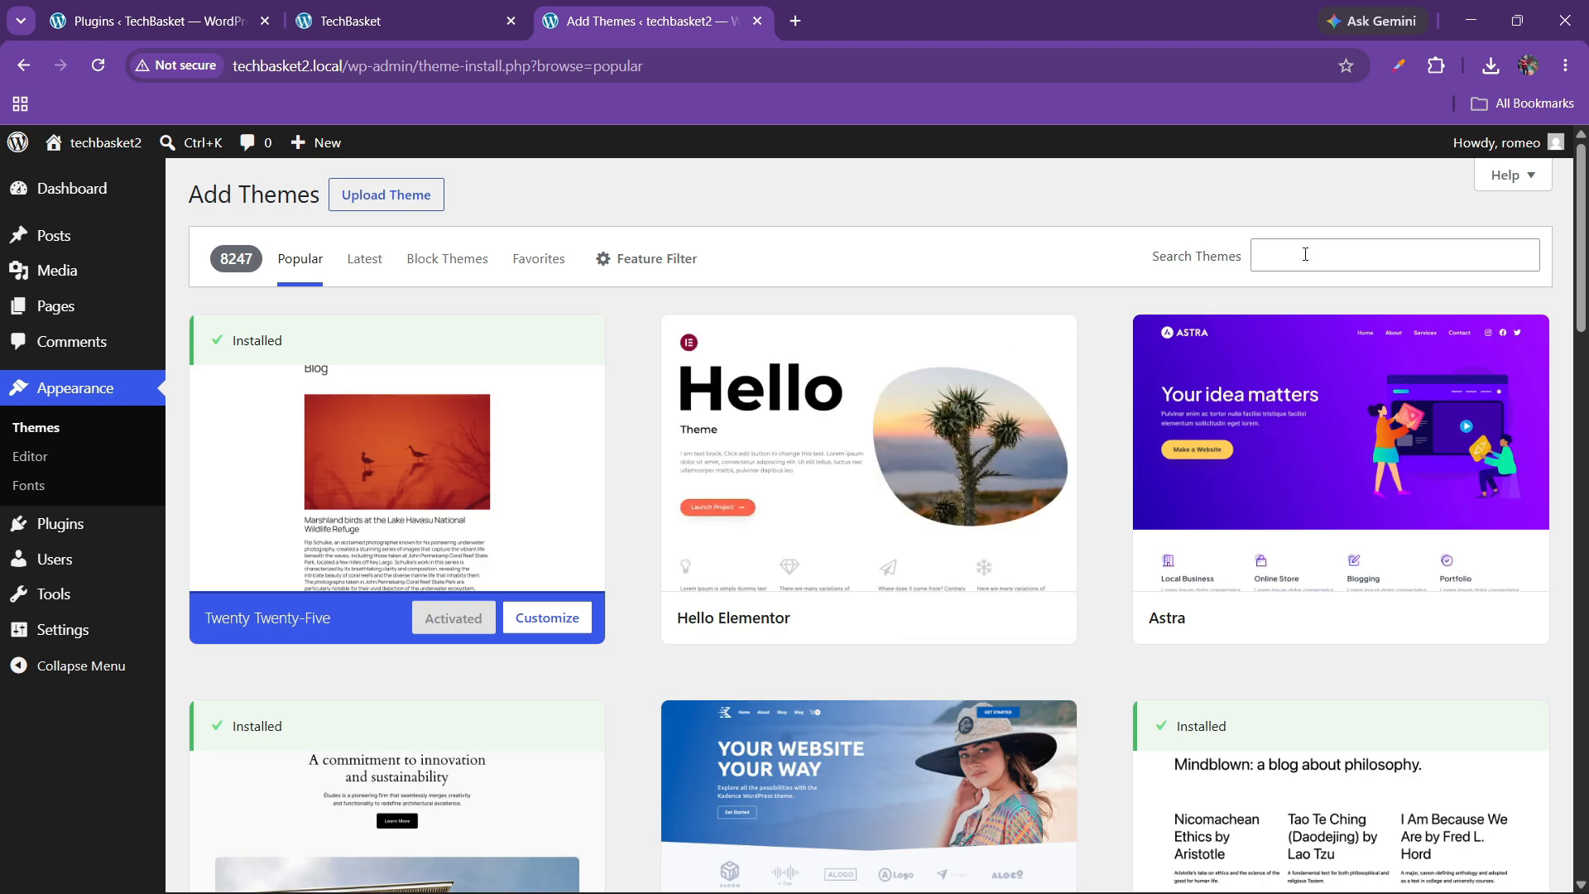
Find the Blocksy theme in the theme directory, install it and activate it.
click(1315, 248)
text(blocksy)
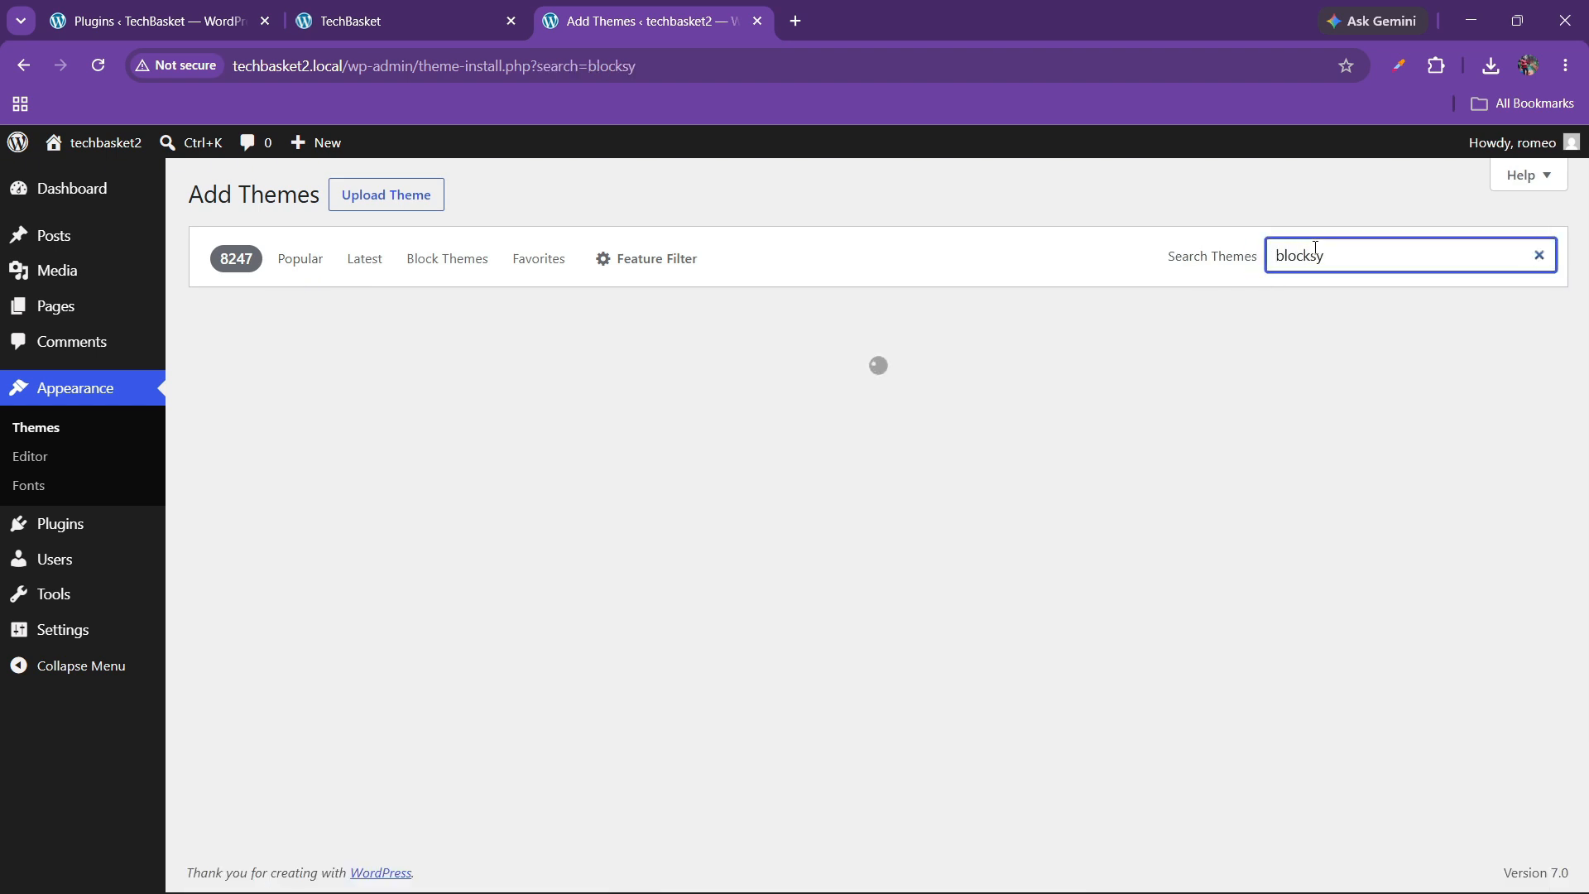
mouse_move(556, 534)
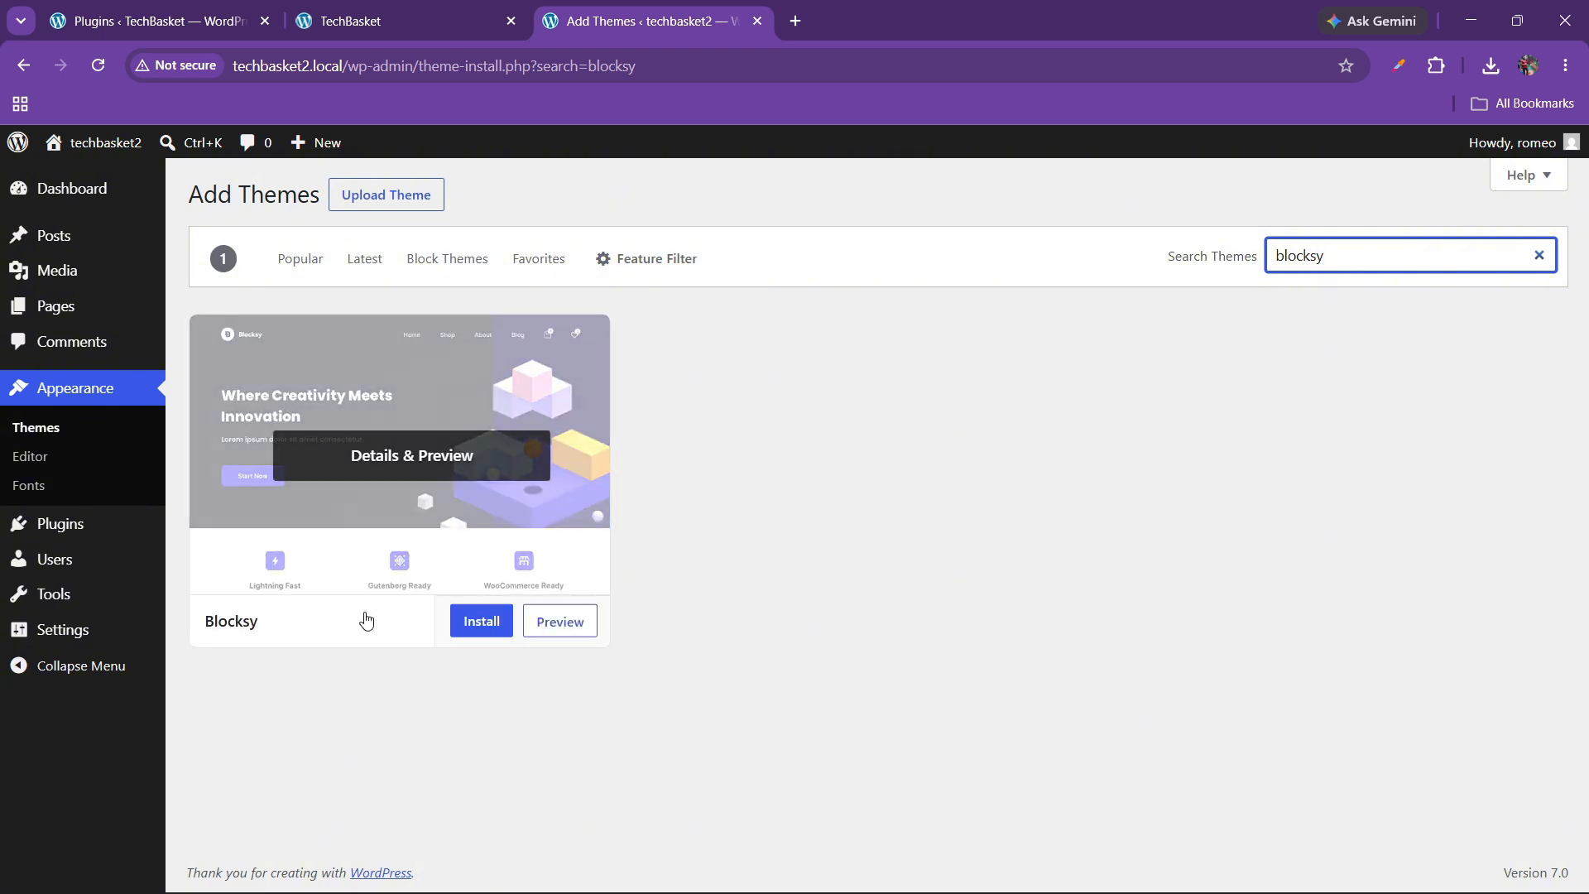
click(463, 622)
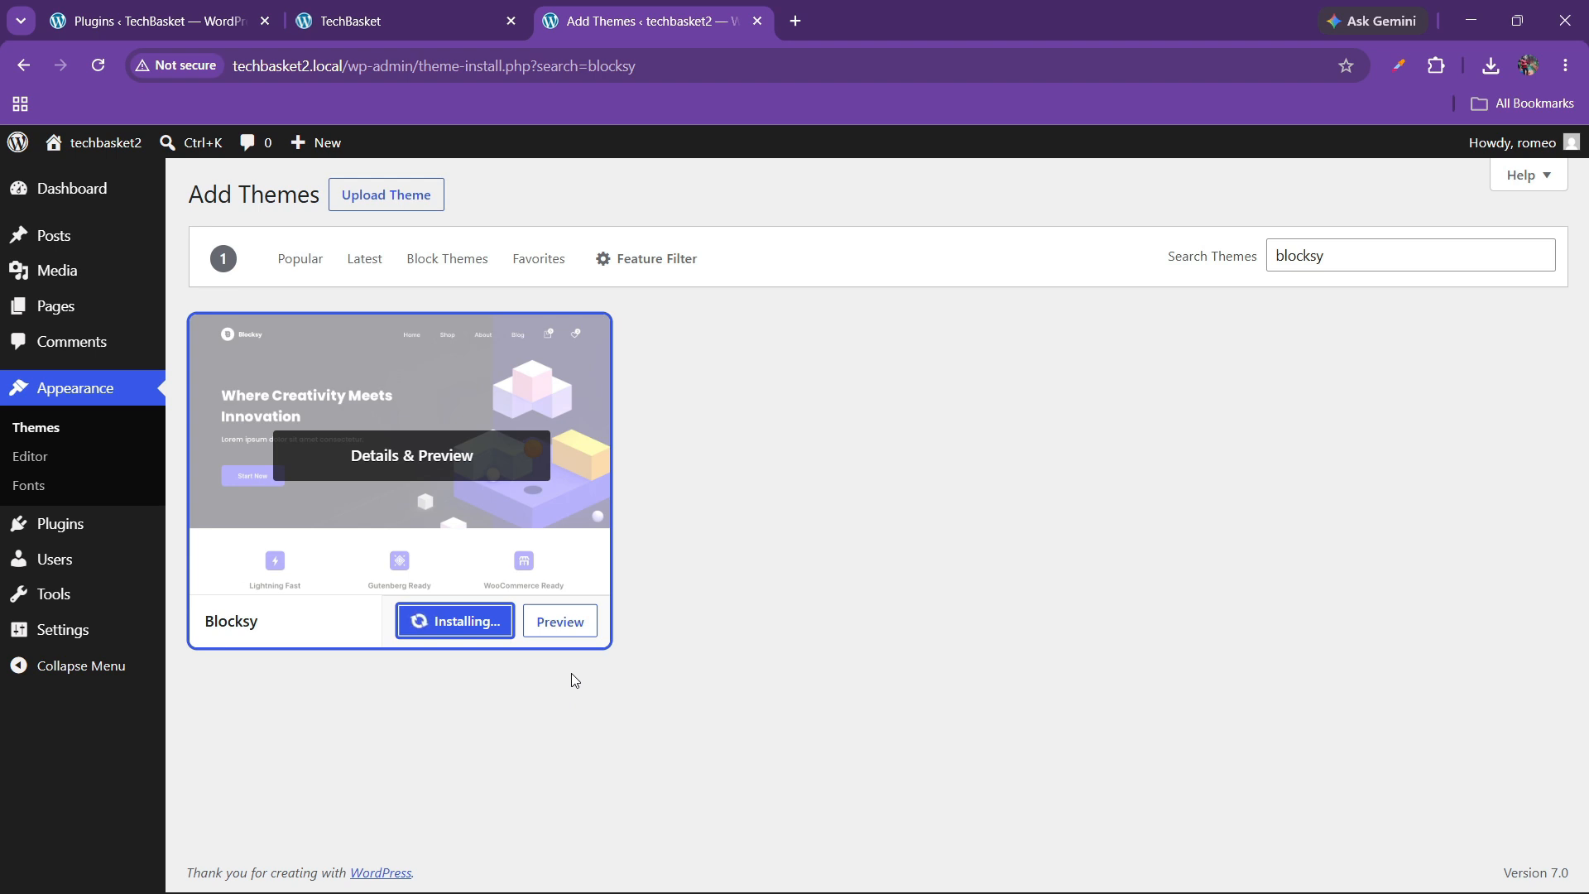
click(1447, 875)
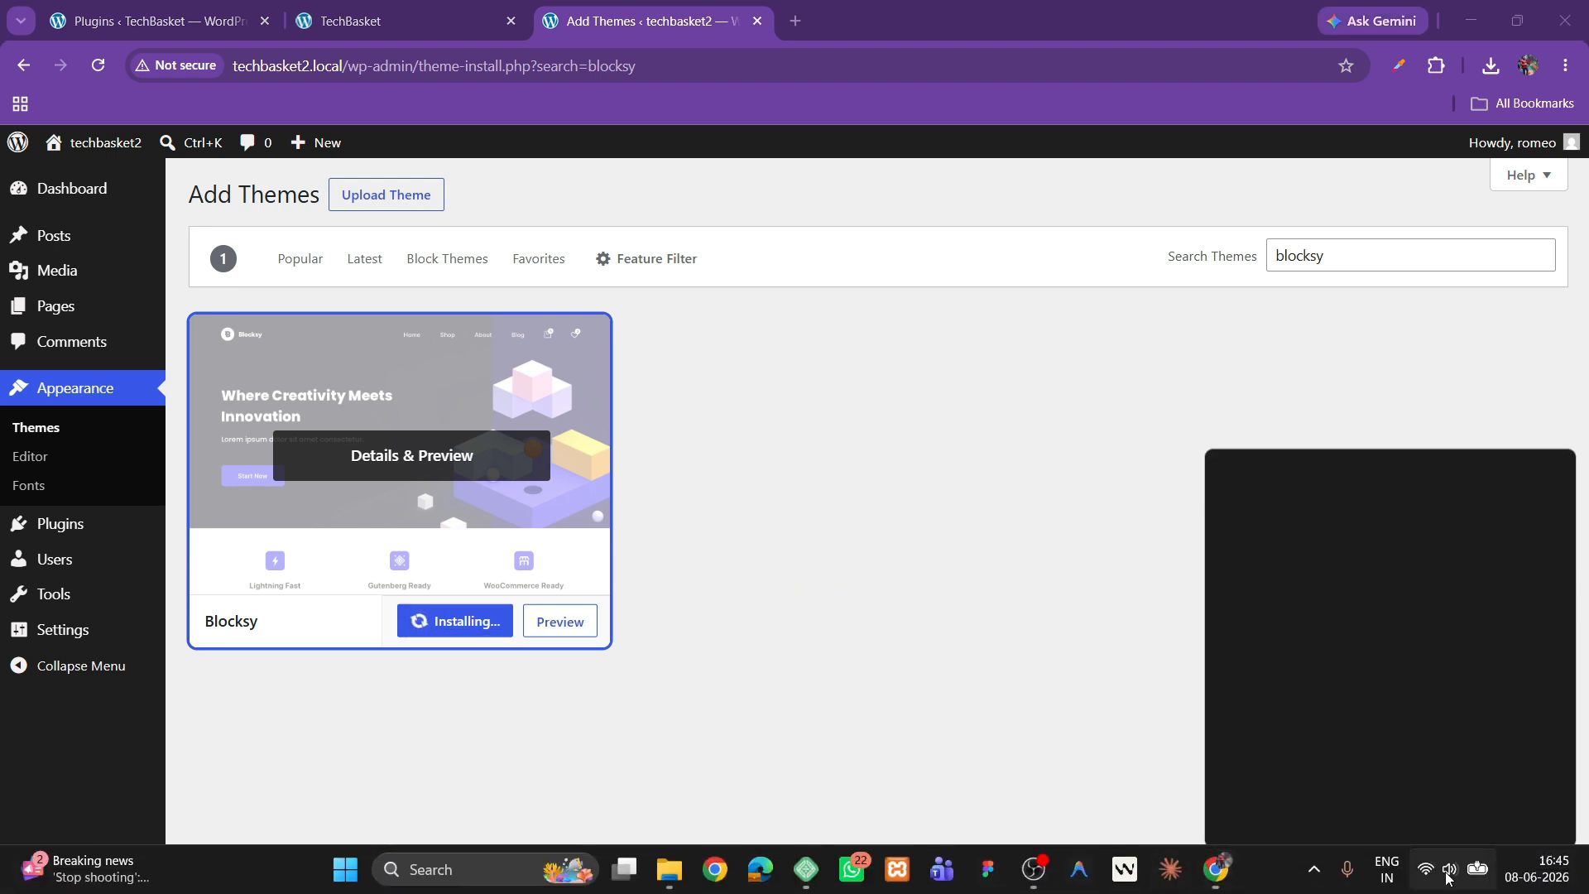
click(993, 610)
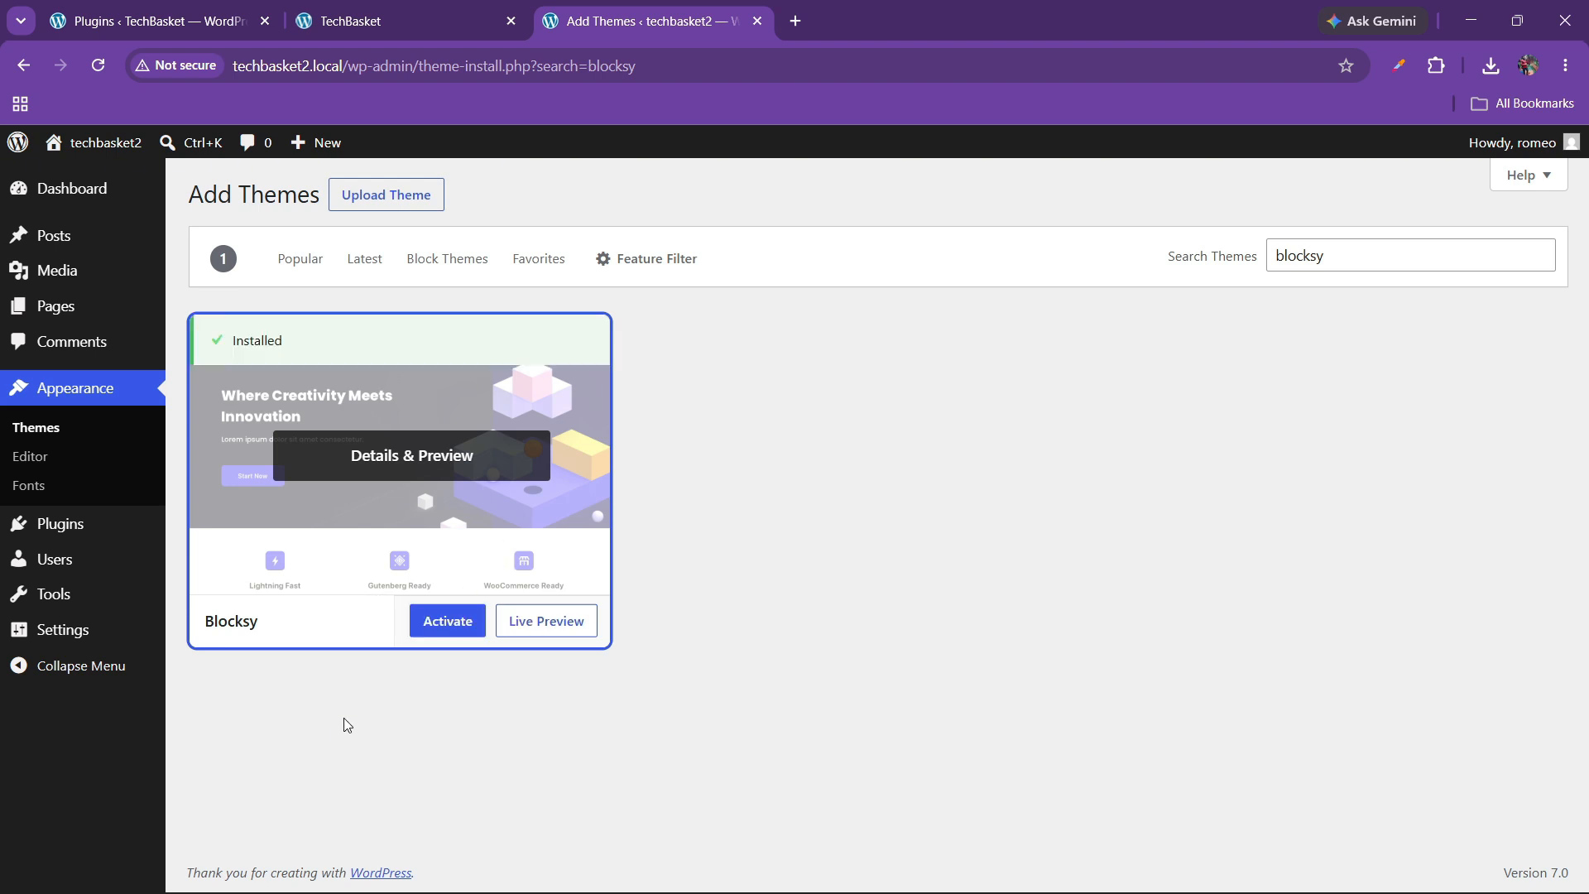
click(420, 622)
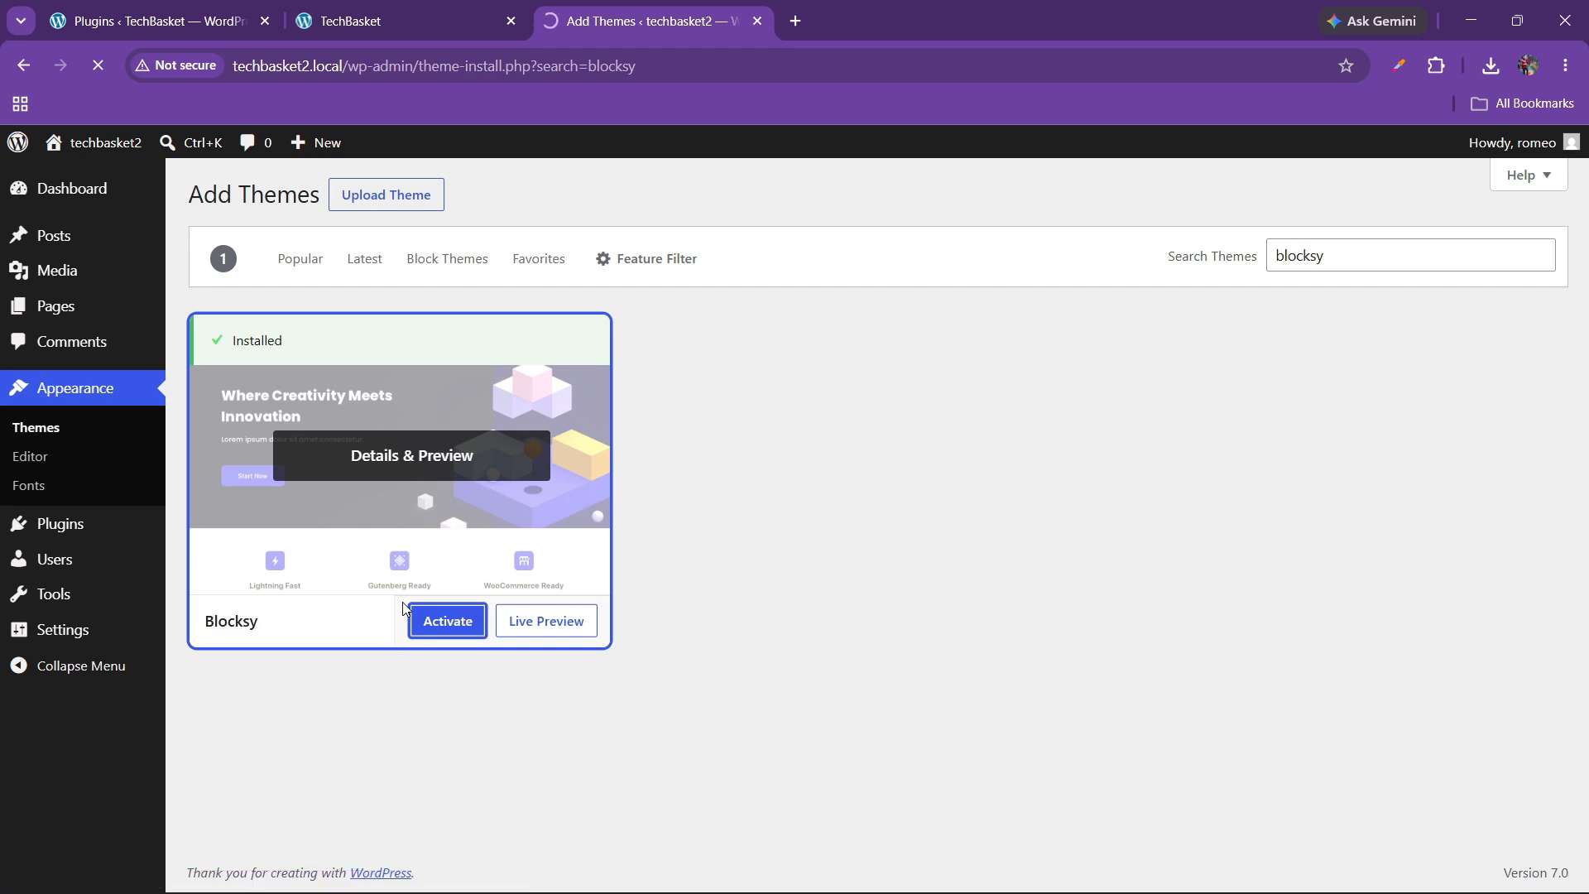
Delete the unused Twenty Twenty-Five, Twenty Twenty-Four and Twenty Twenty-Three themes.
scroll(403, 609, down, 3)
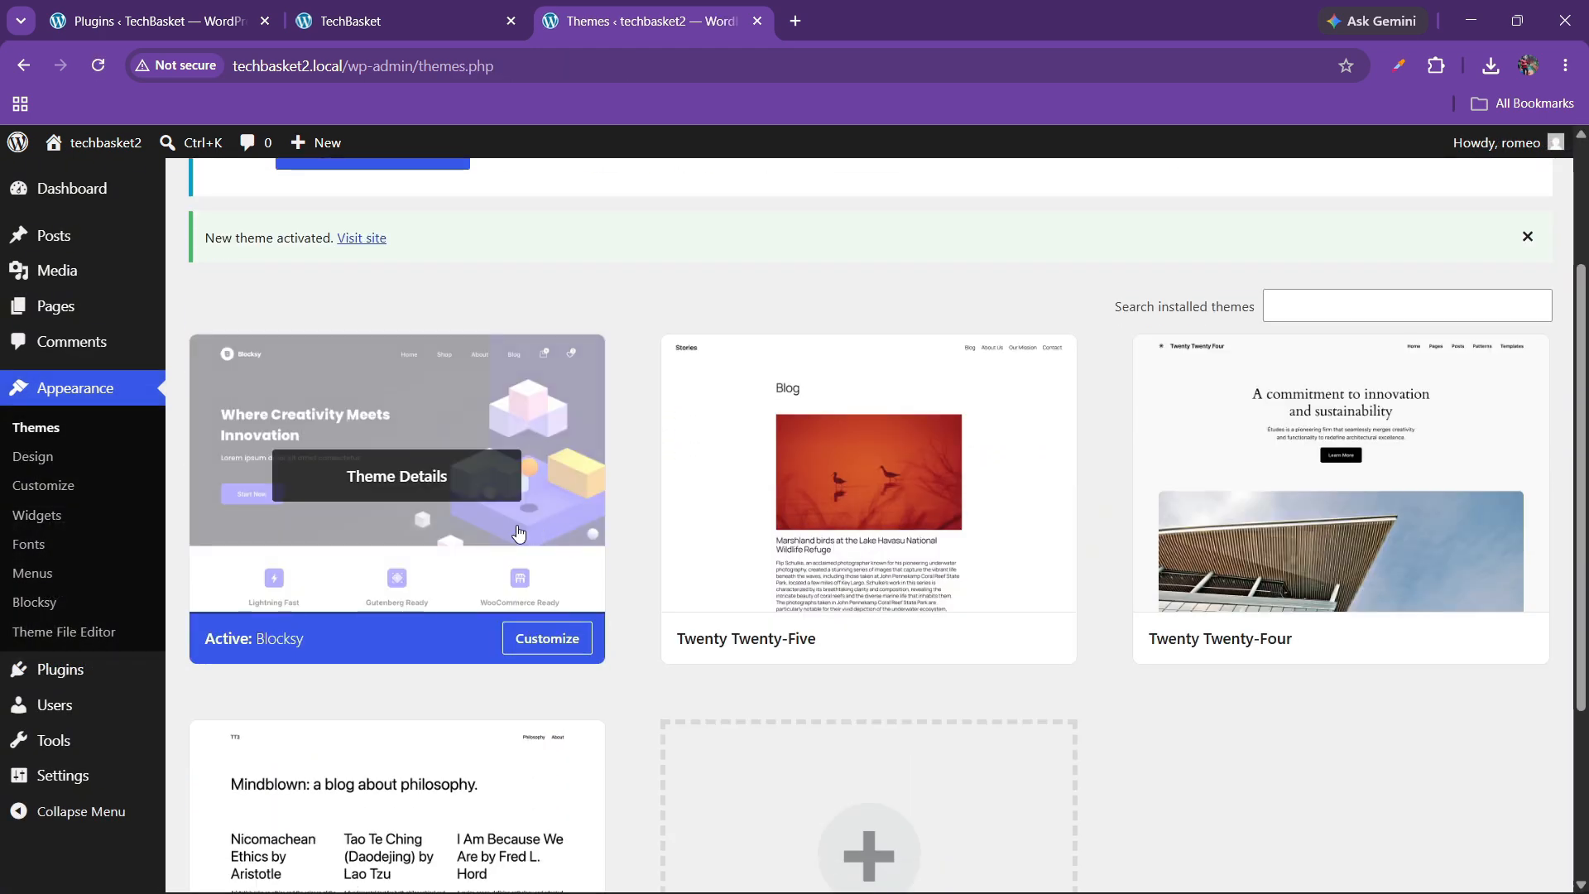
click(866, 493)
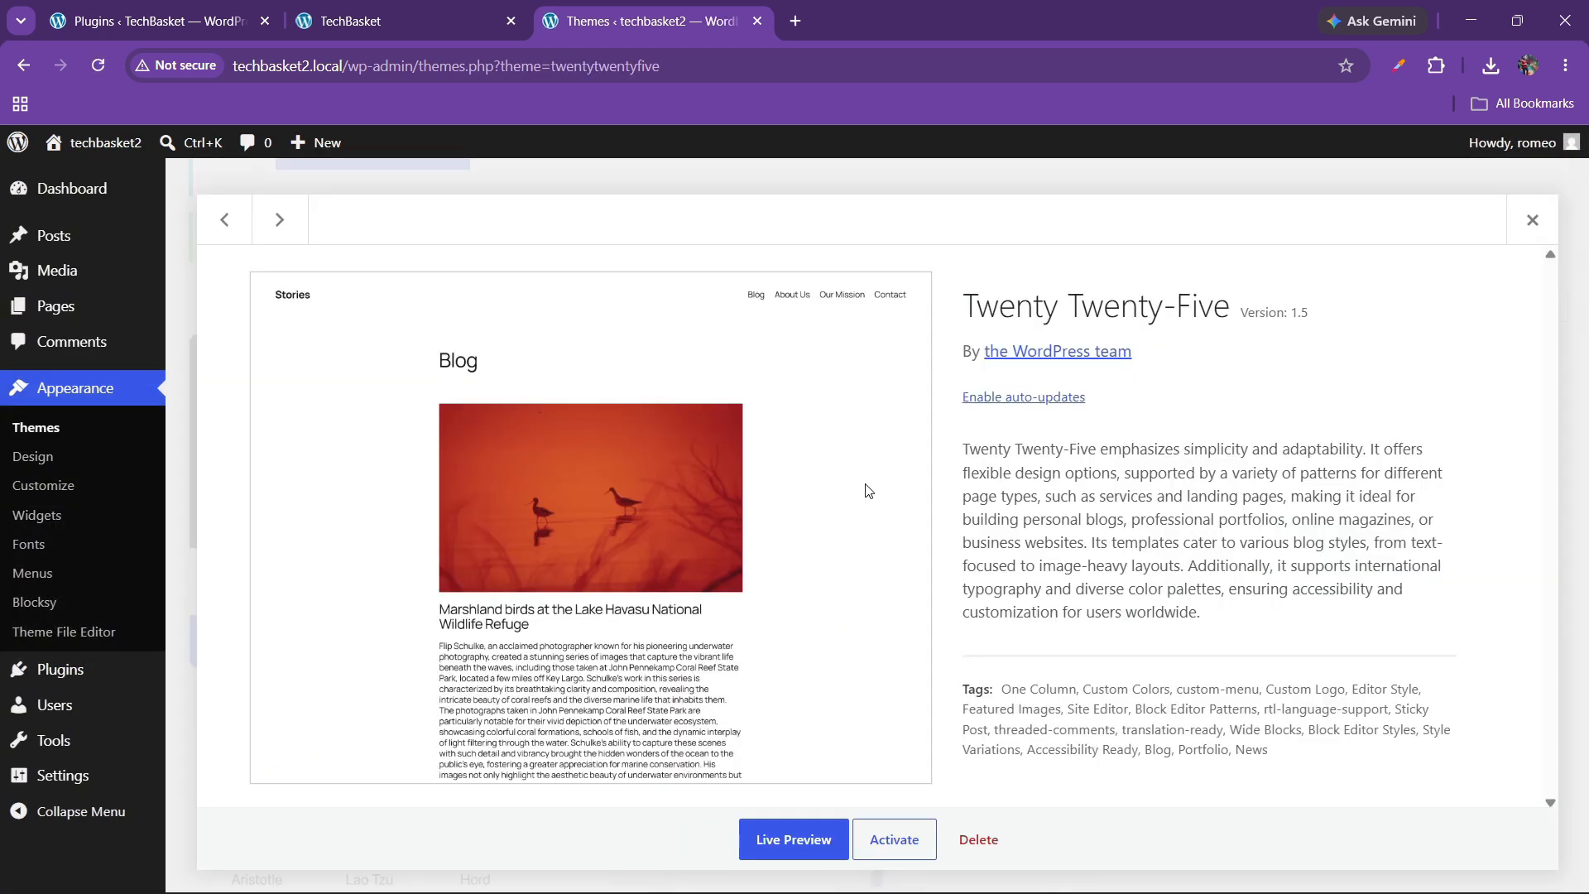
click(978, 839)
click(883, 238)
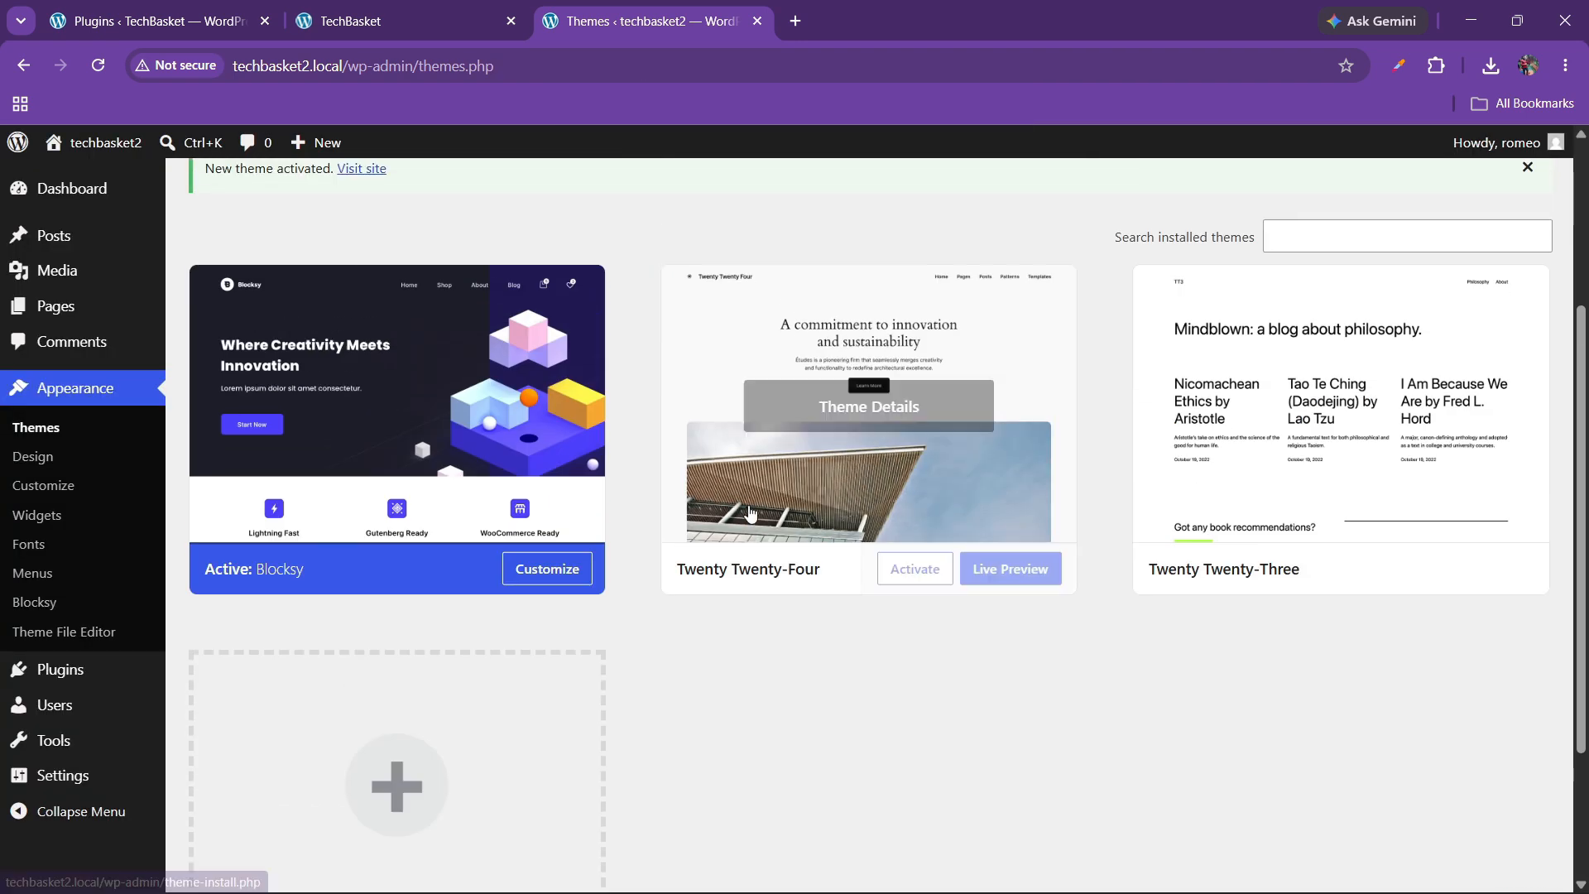
click(850, 458)
click(978, 839)
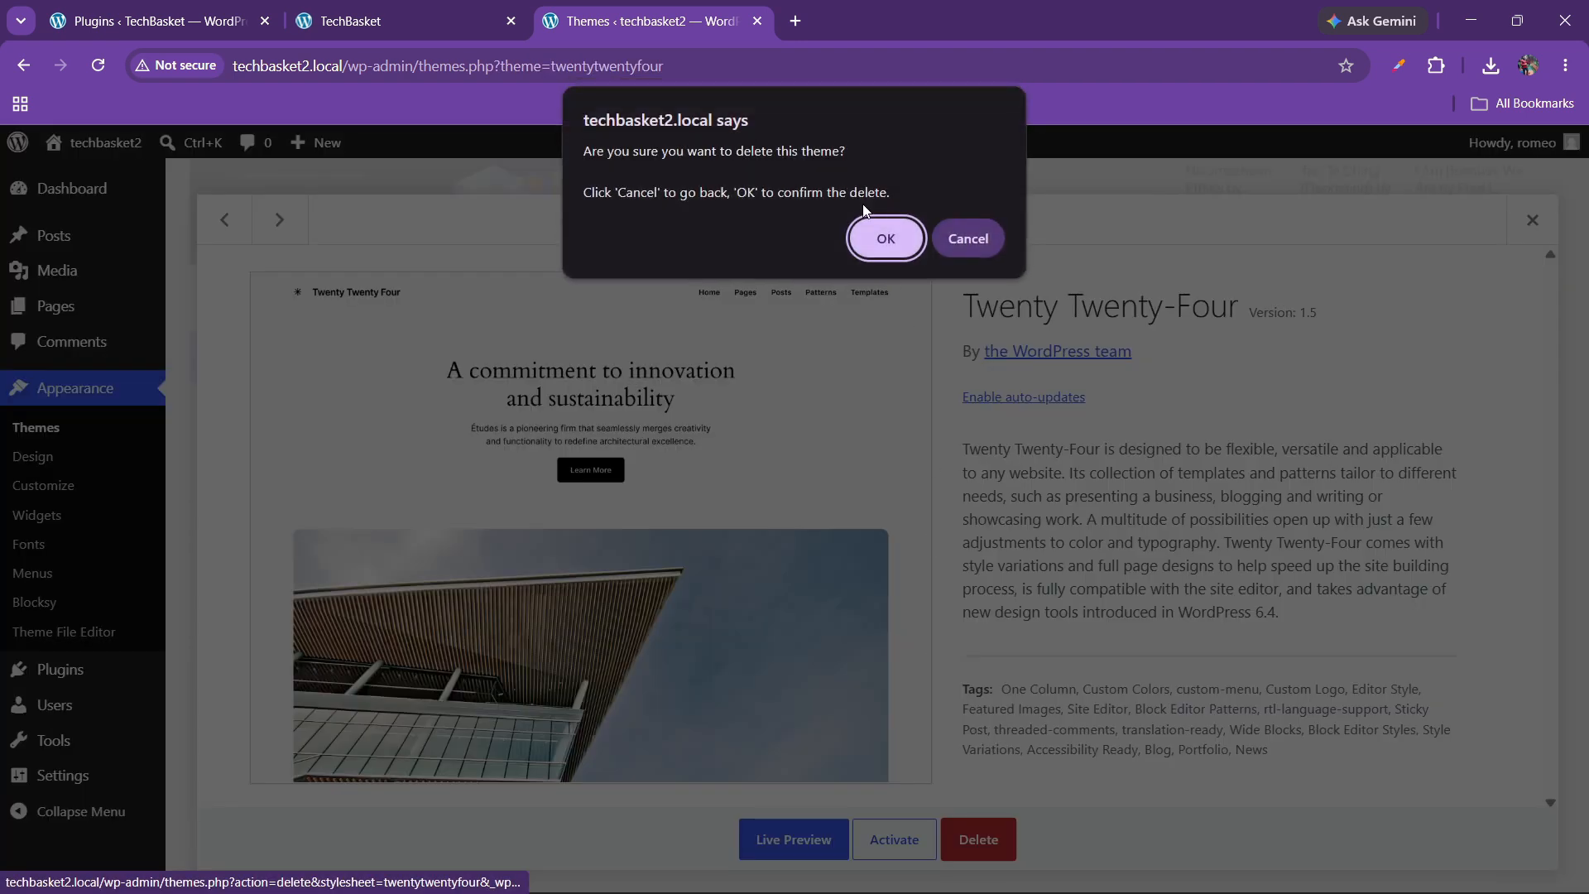
click(869, 235)
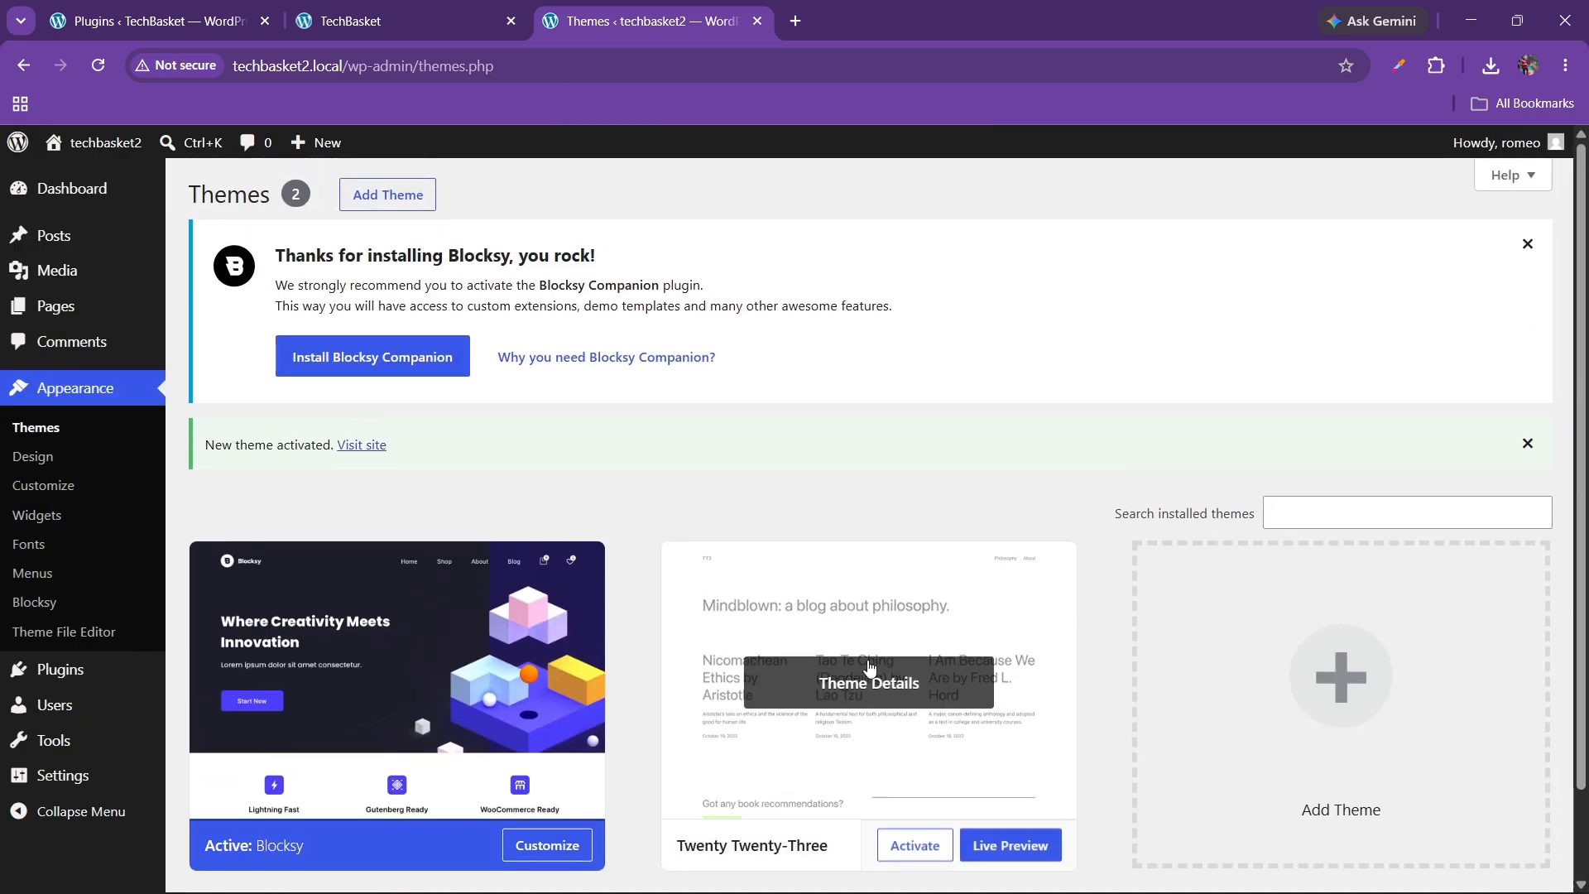
click(865, 673)
click(993, 830)
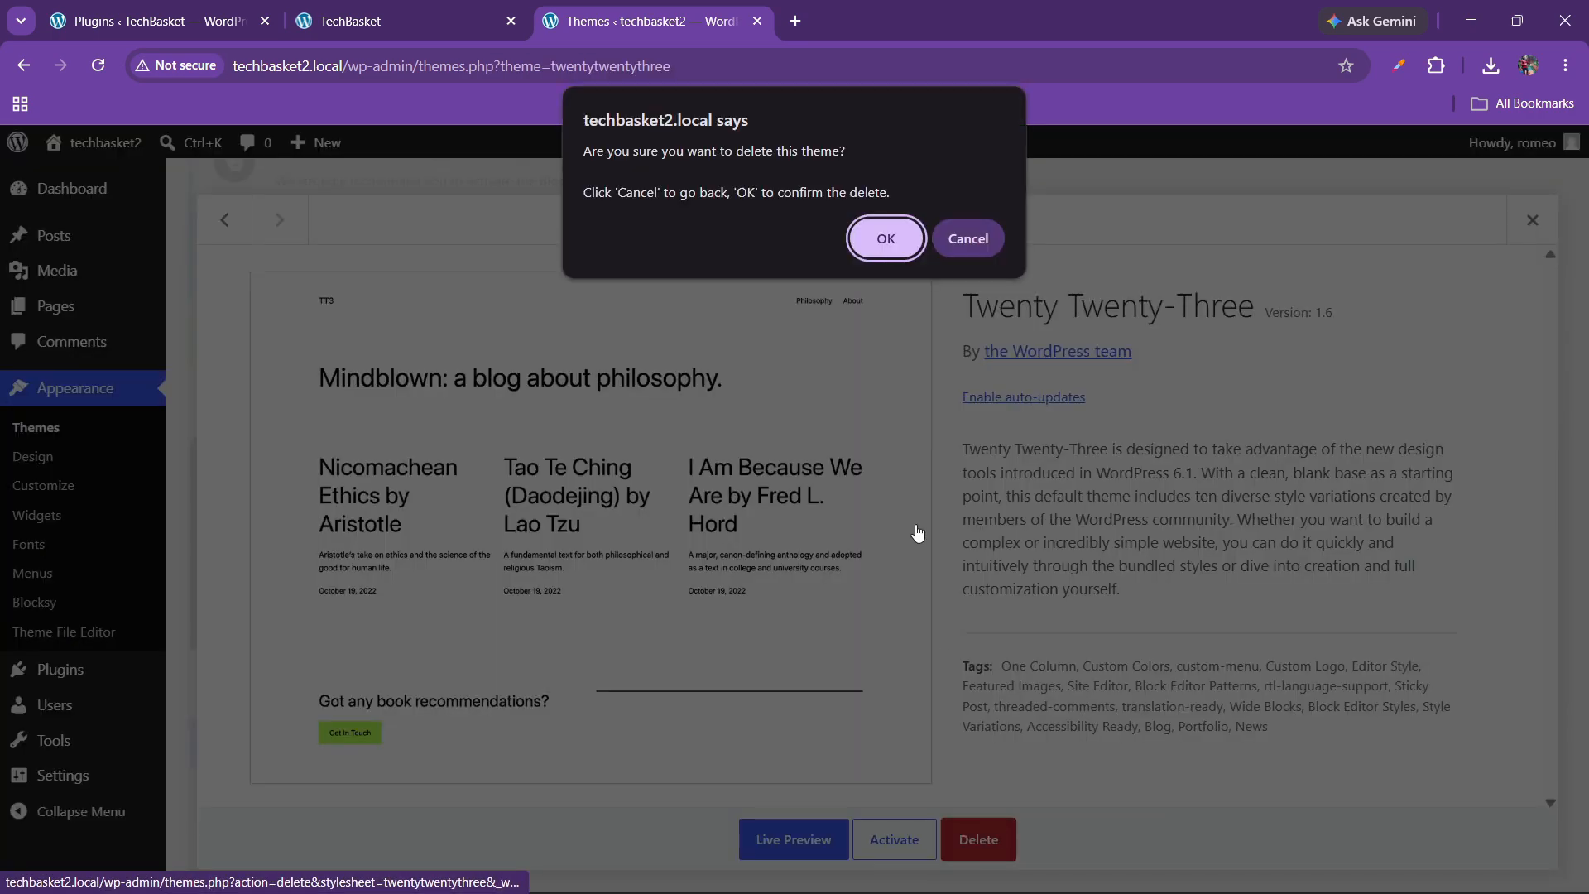
click(883, 234)
scroll(319, 646, down, 3)
scroll(288, 732, up, 3)
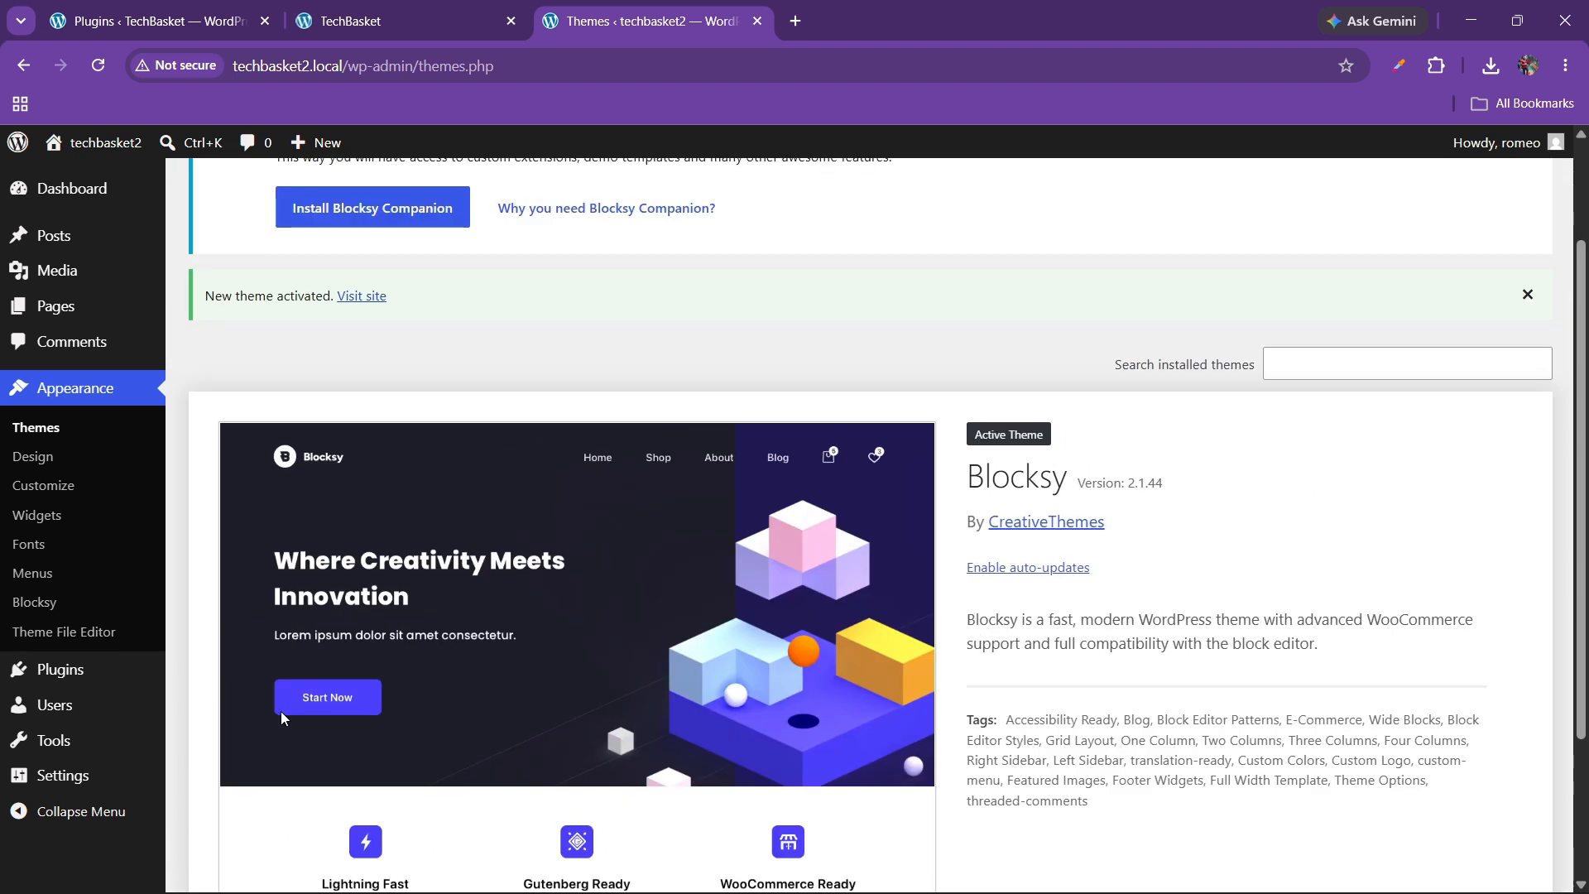
scroll(205, 691, up, 2)
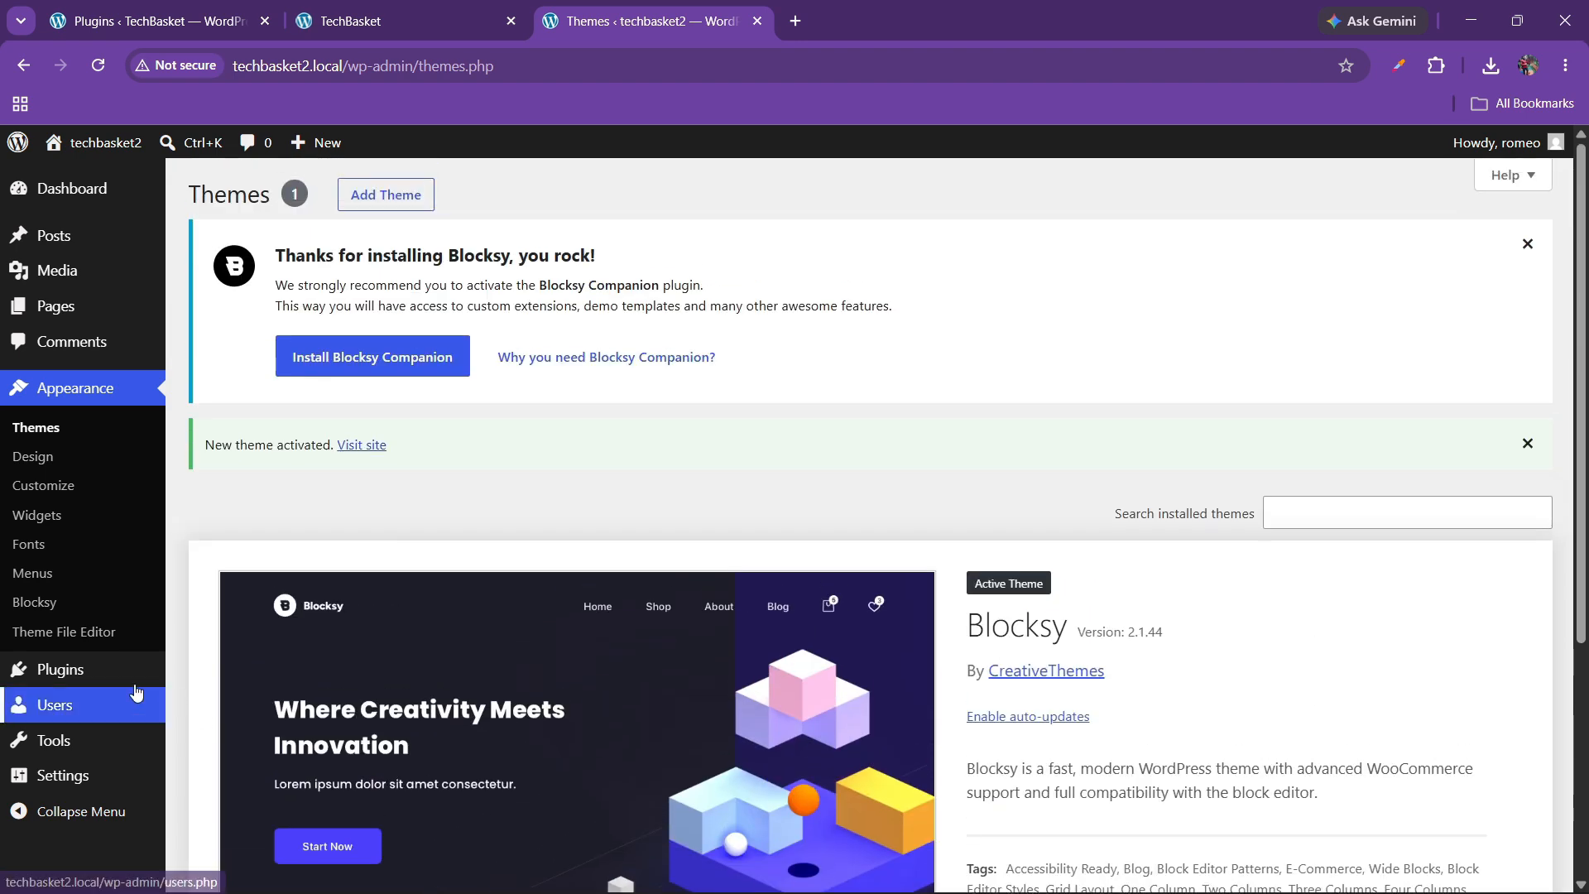
scroll(484, 563, down, 3)
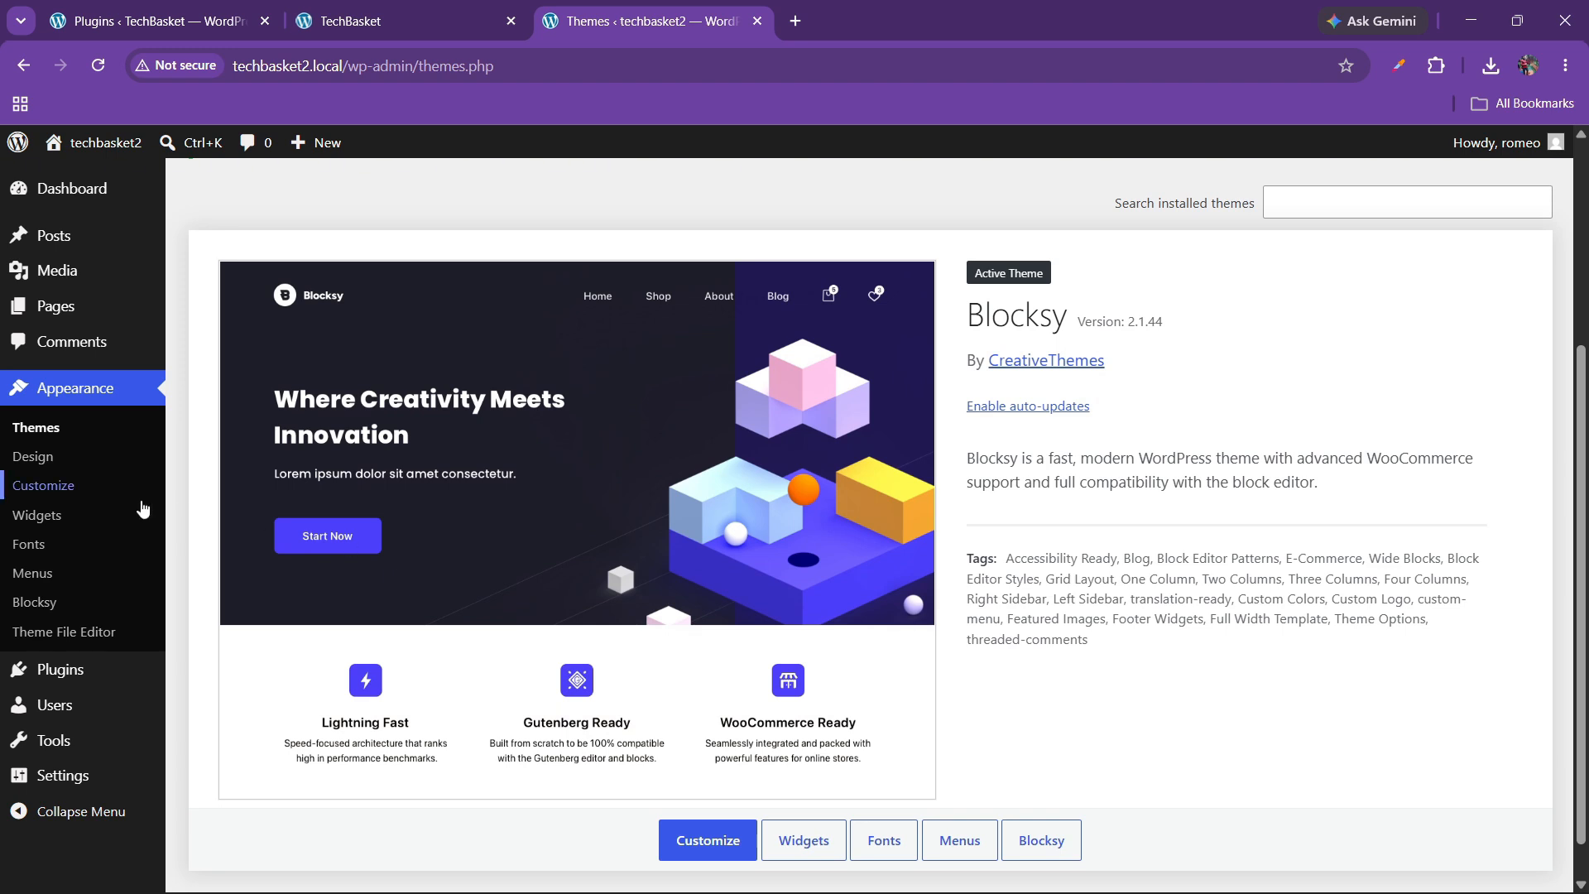
scroll(75, 488, down, 1)
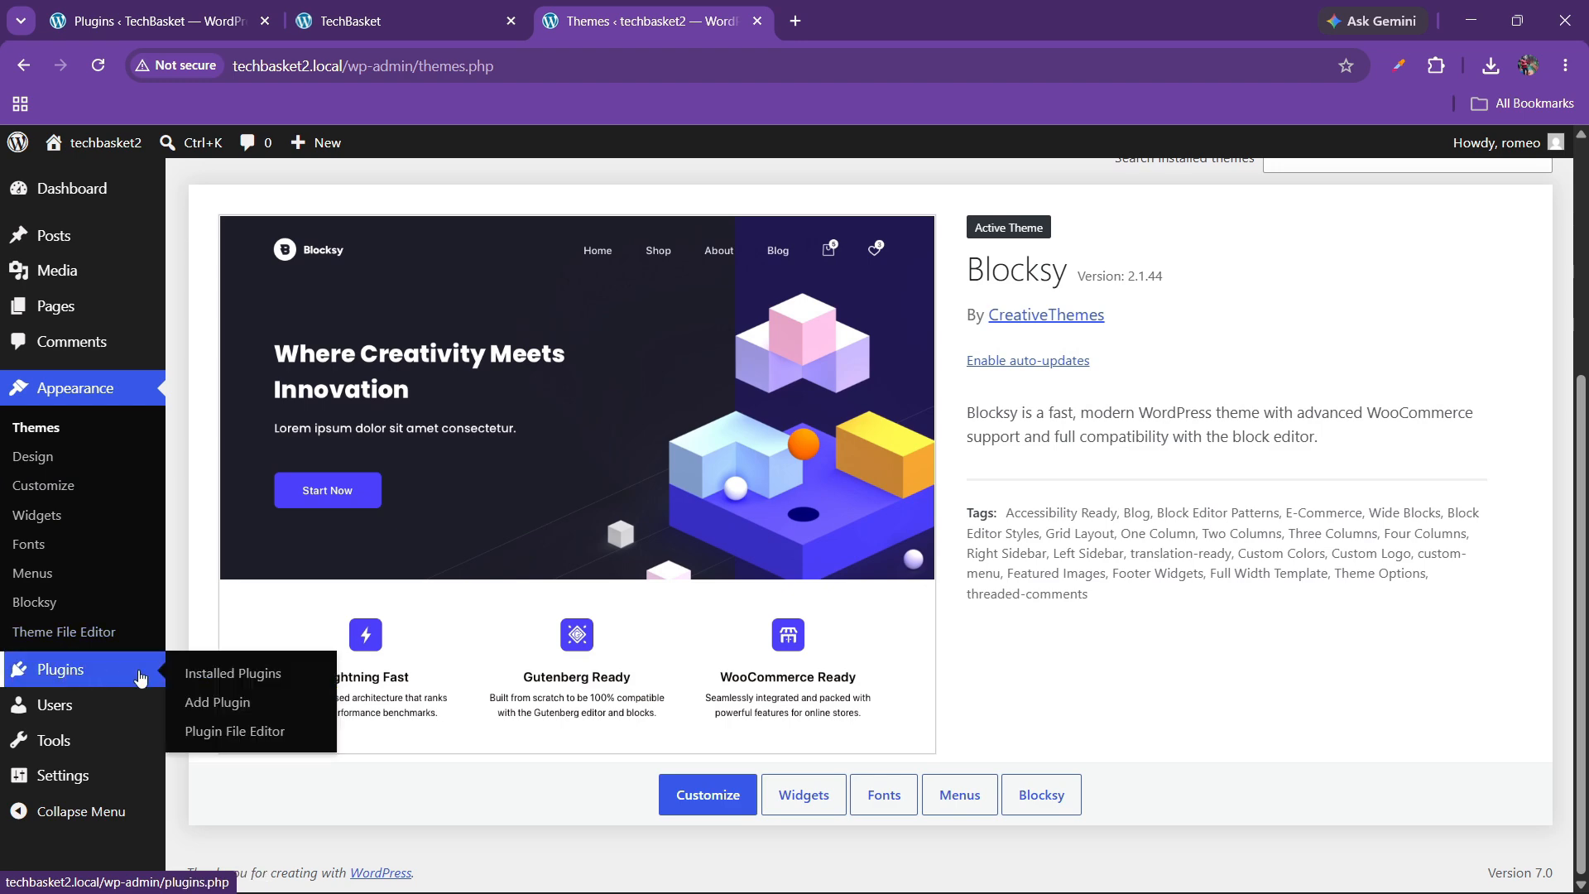
Search the WordPress plugin directory for "elementor" to add a new plugin.
click(197, 667)
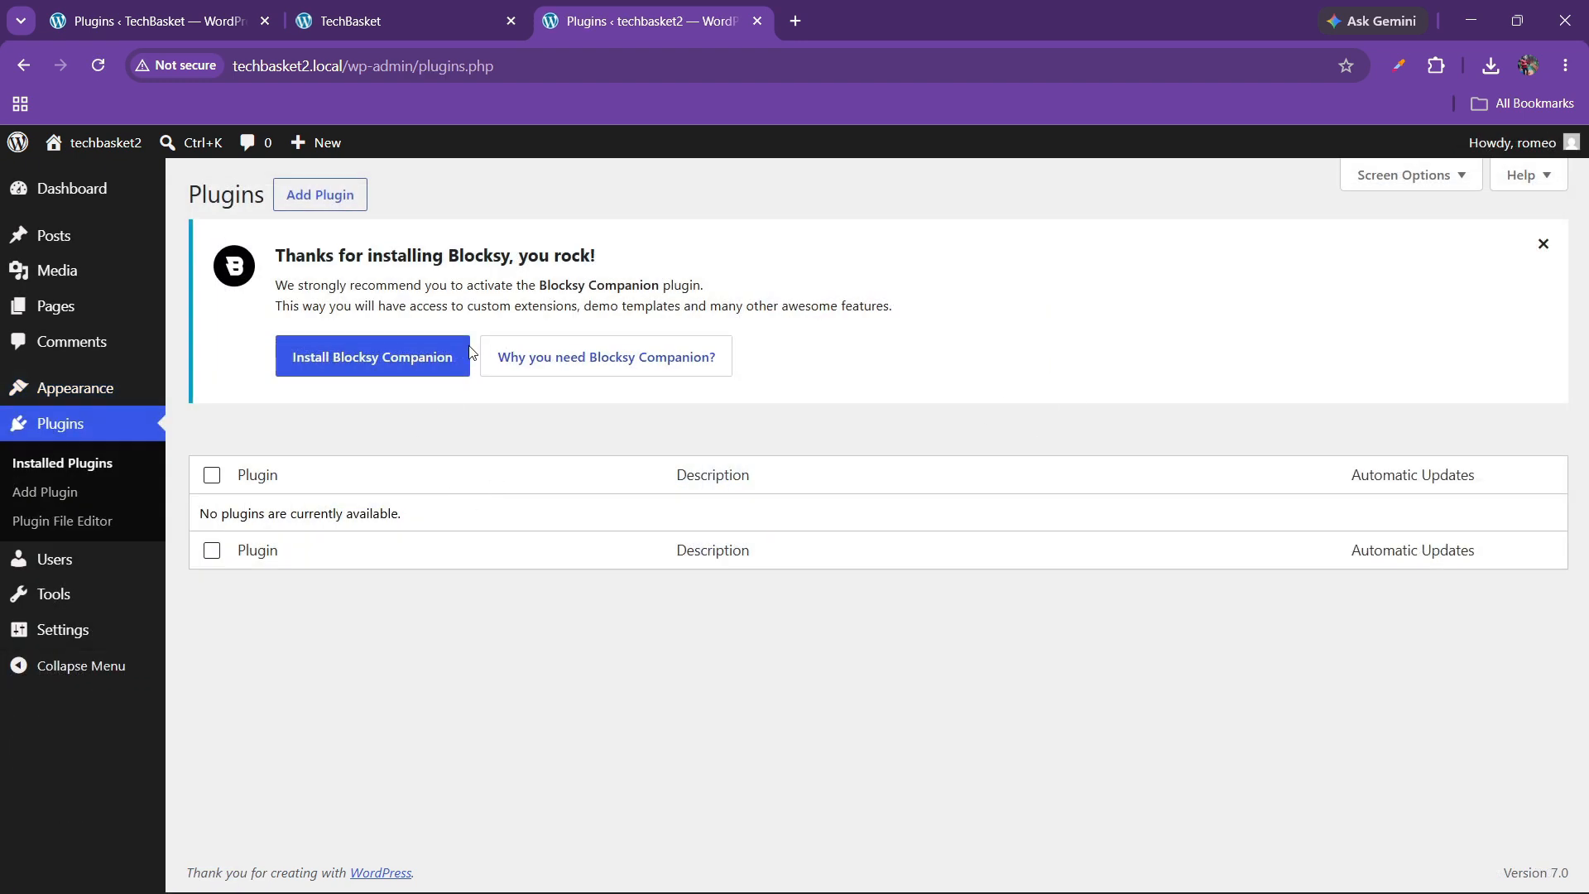
click(329, 197)
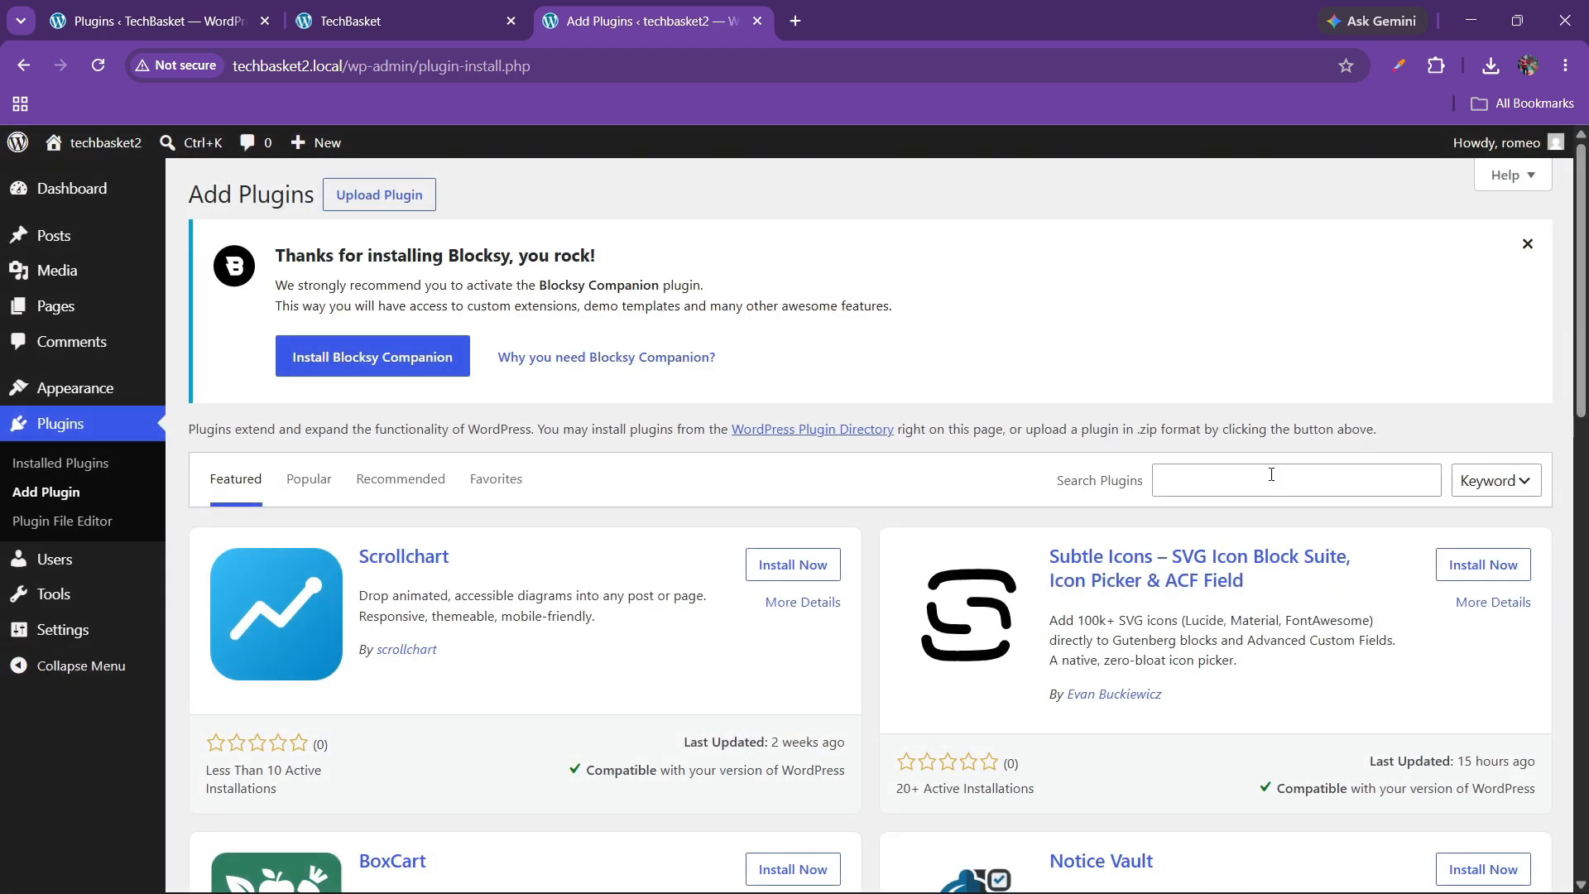
click(1247, 470)
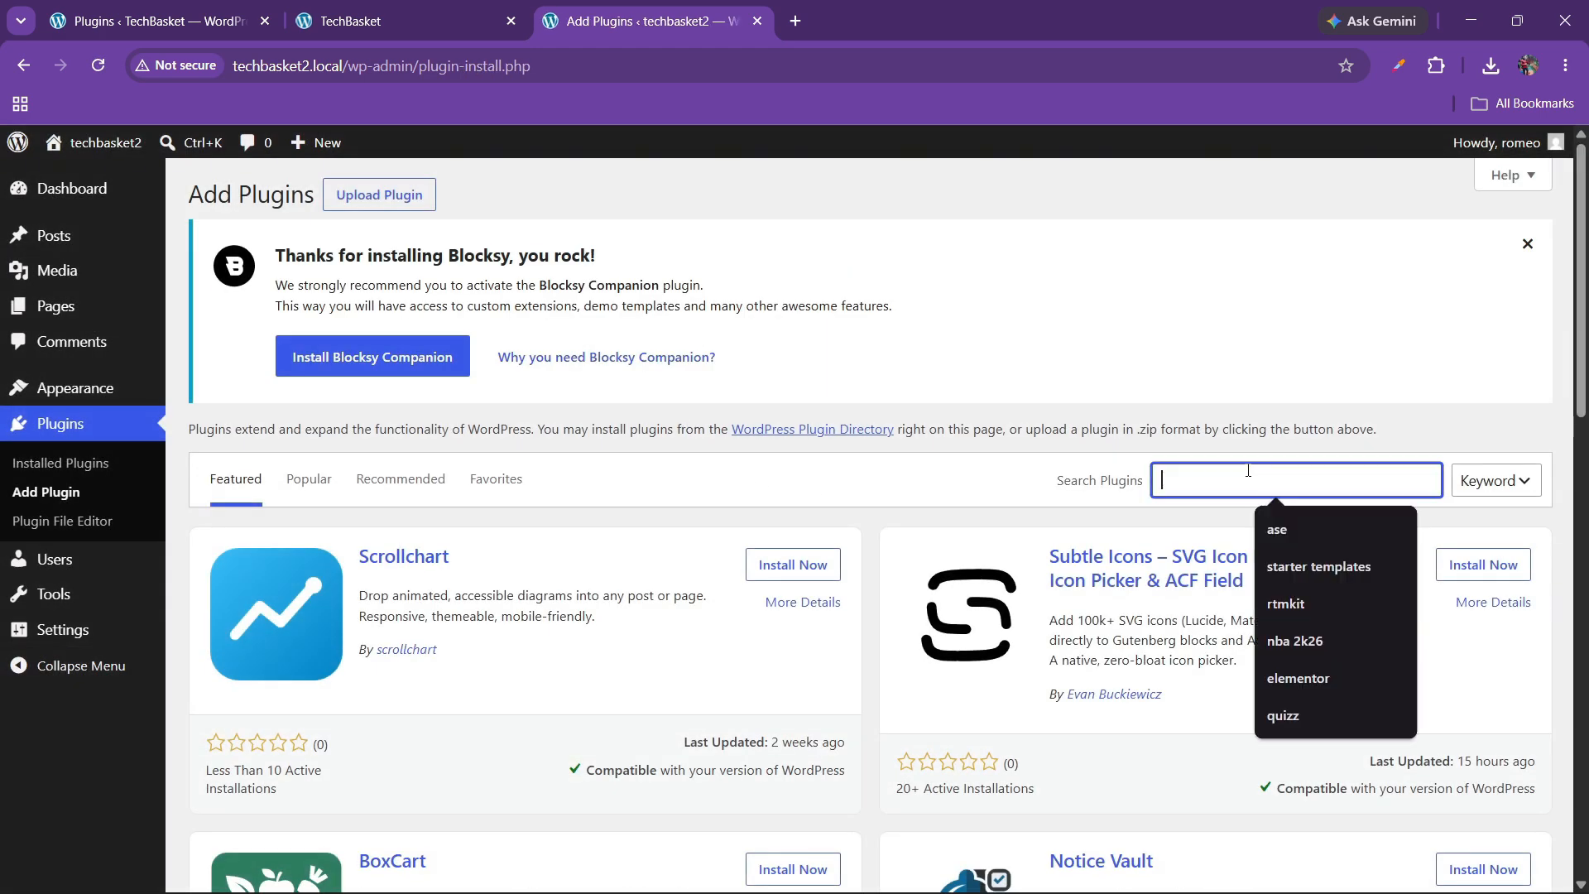
click(1297, 677)
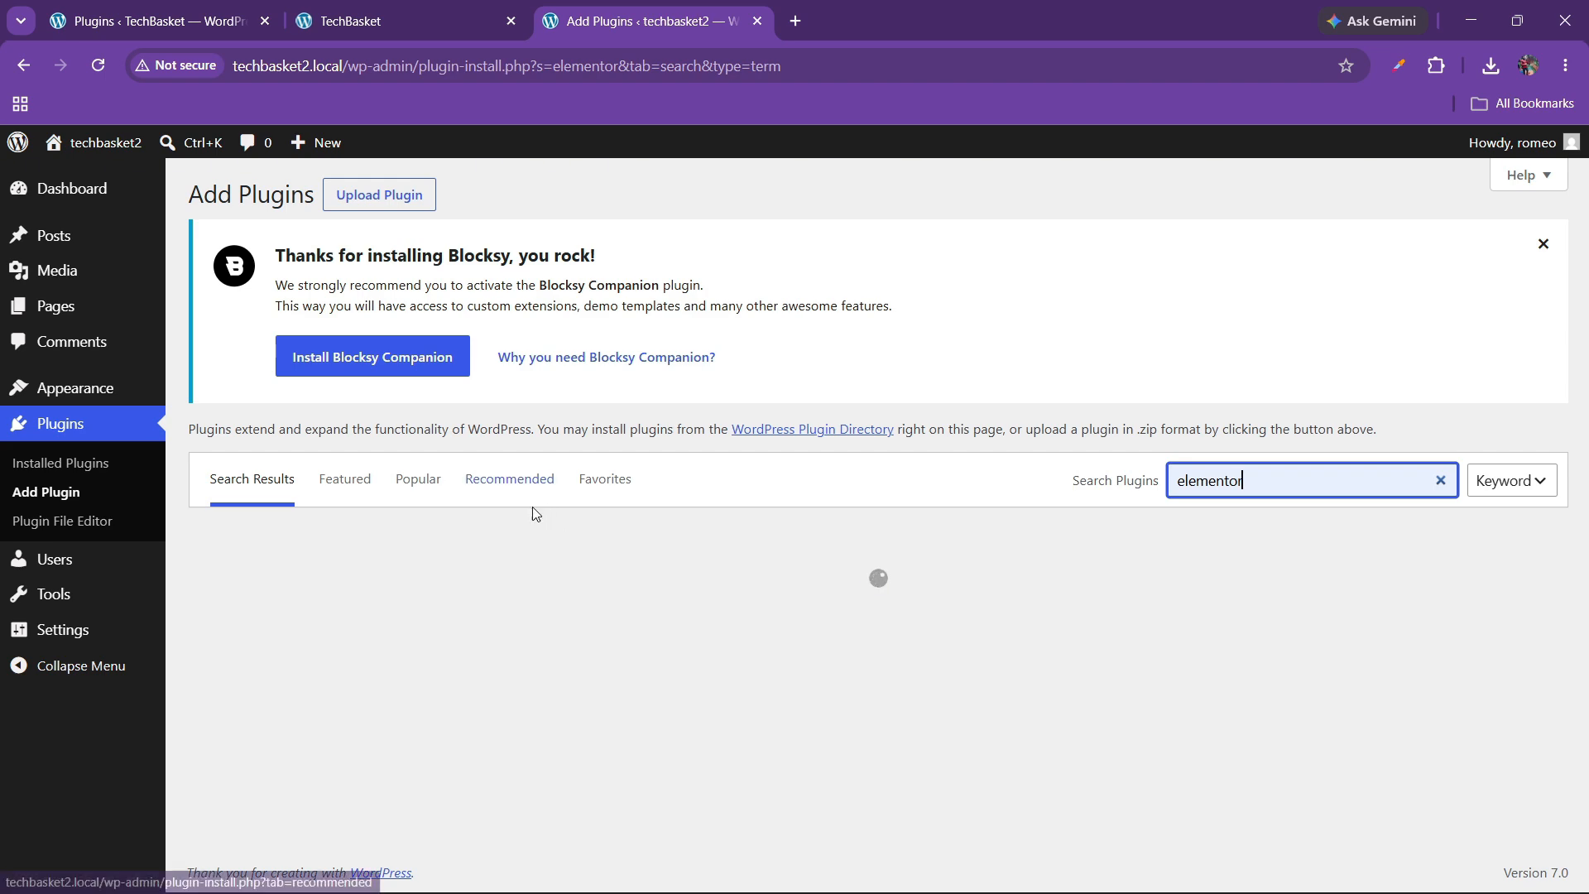
Check the plugins installed on the TechBasket site, and install Elementor Website Builder on the techbasket2 site.
click(387, 8)
click(212, 11)
scroll(446, 552, up, 3)
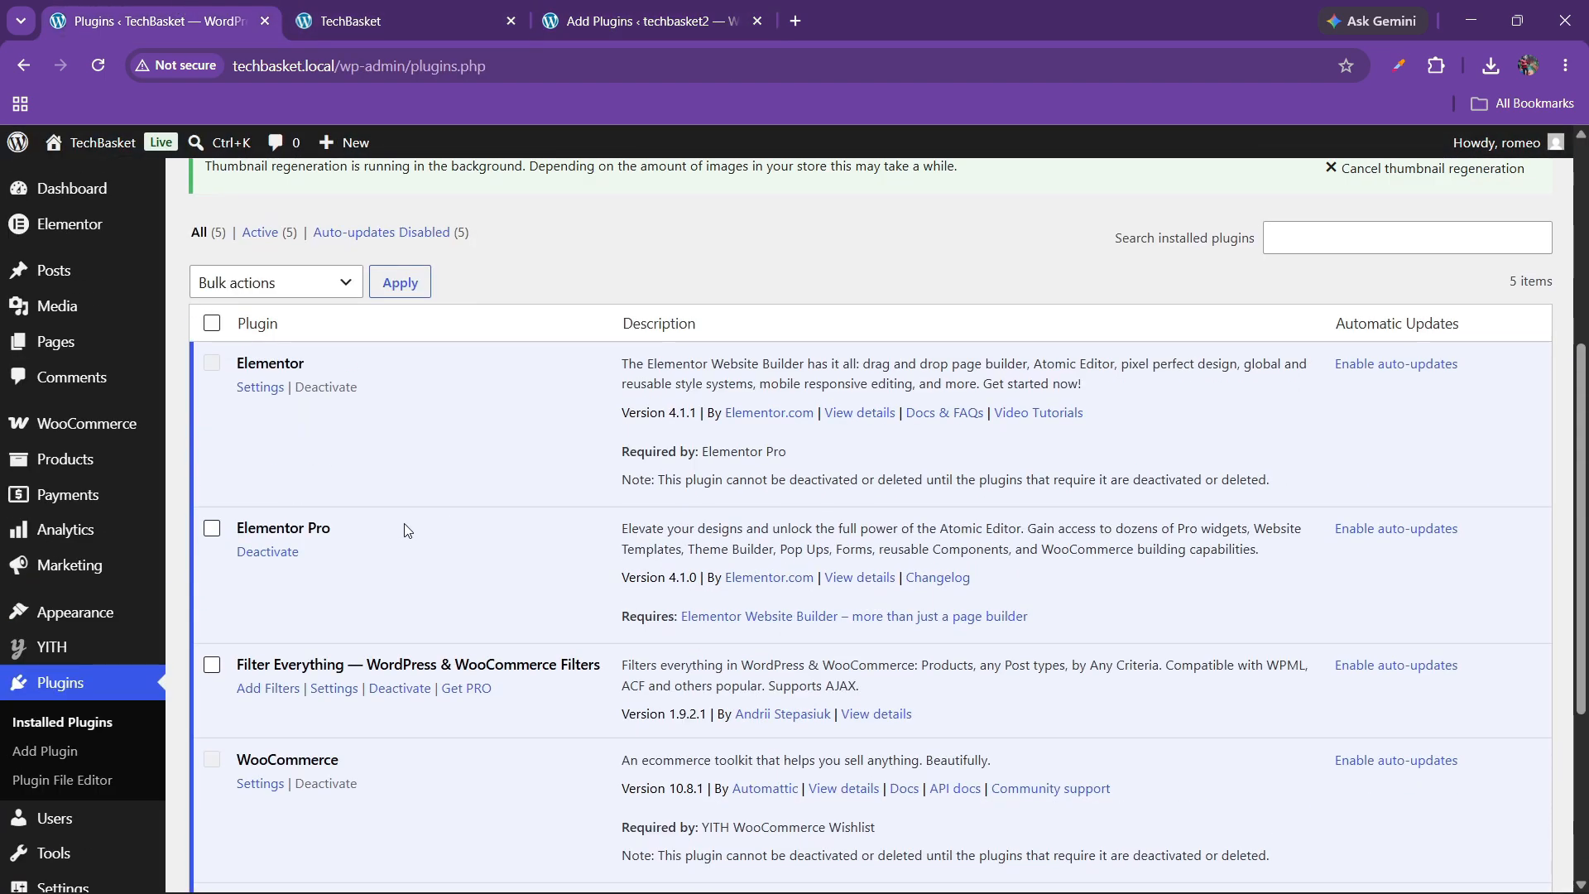
scroll(328, 608, down, 3)
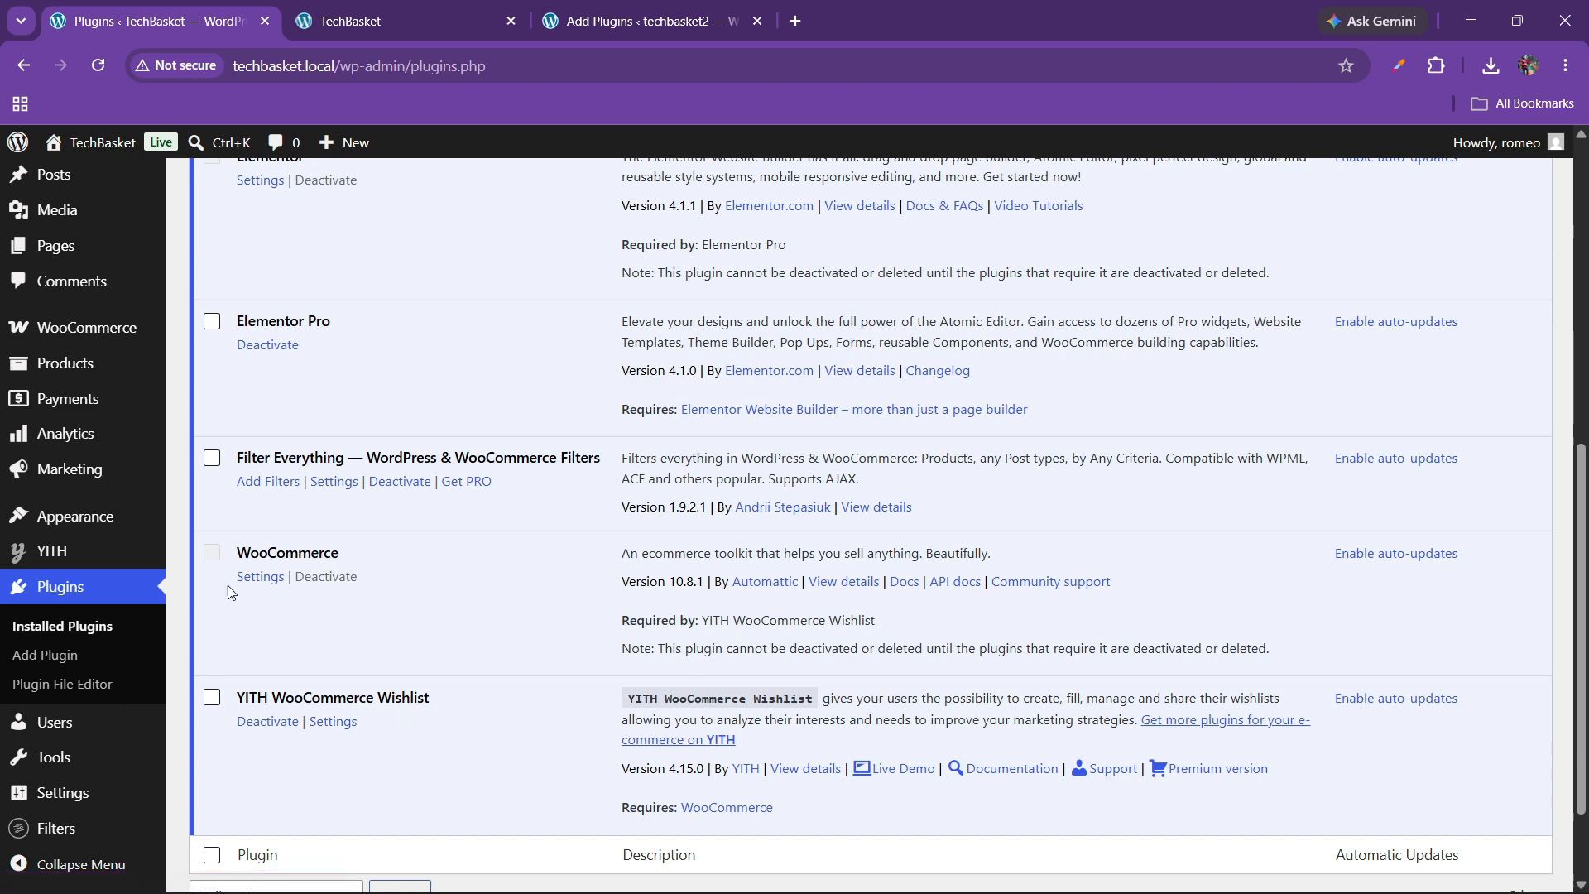
click(645, 20)
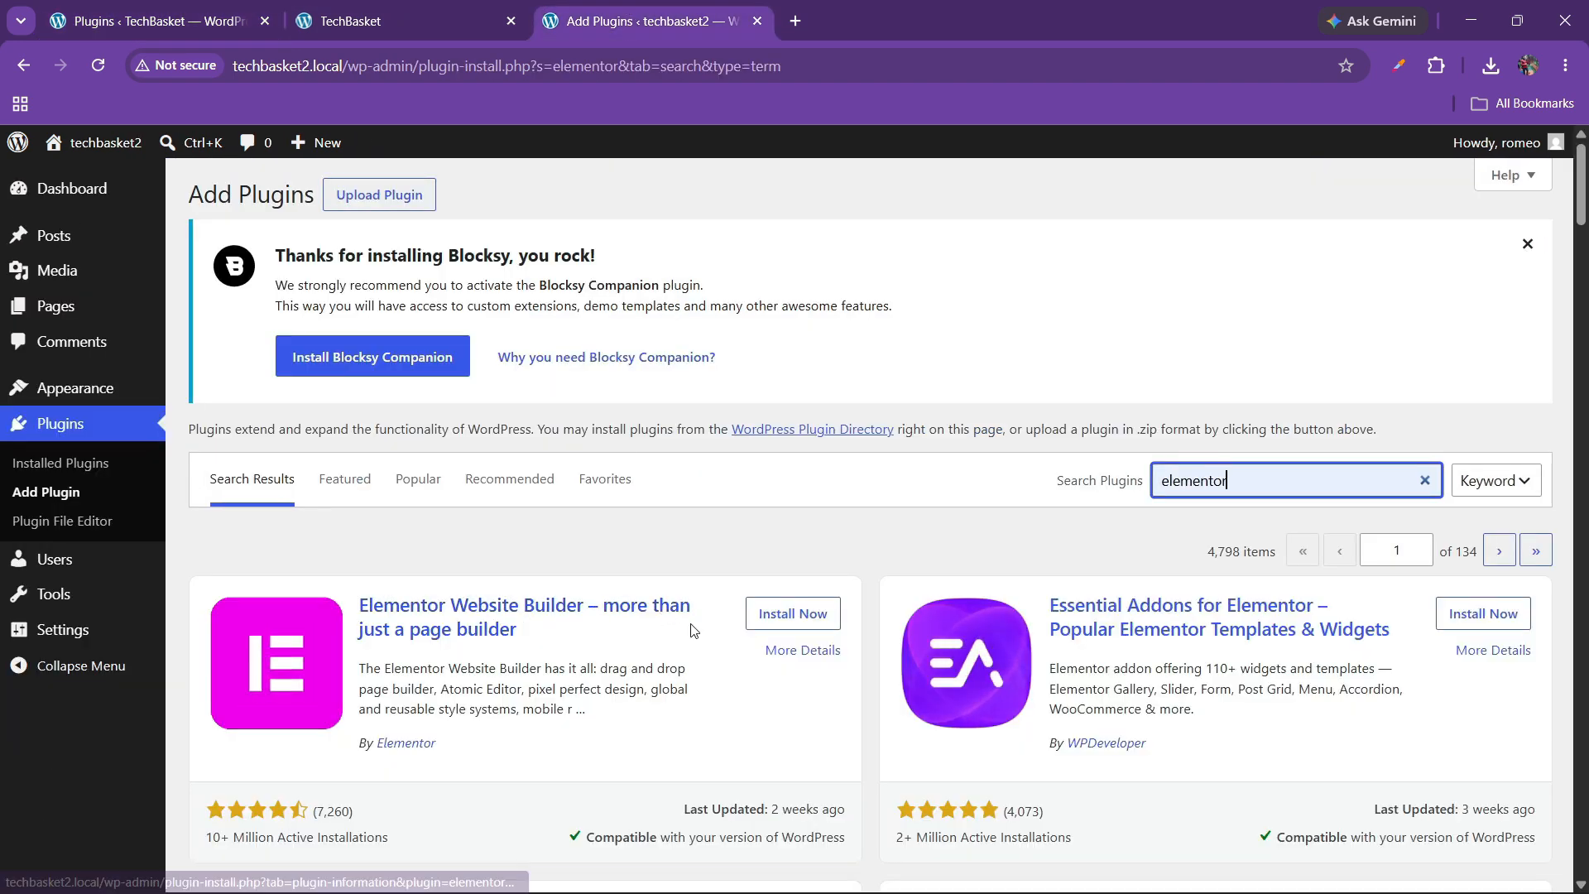
click(765, 612)
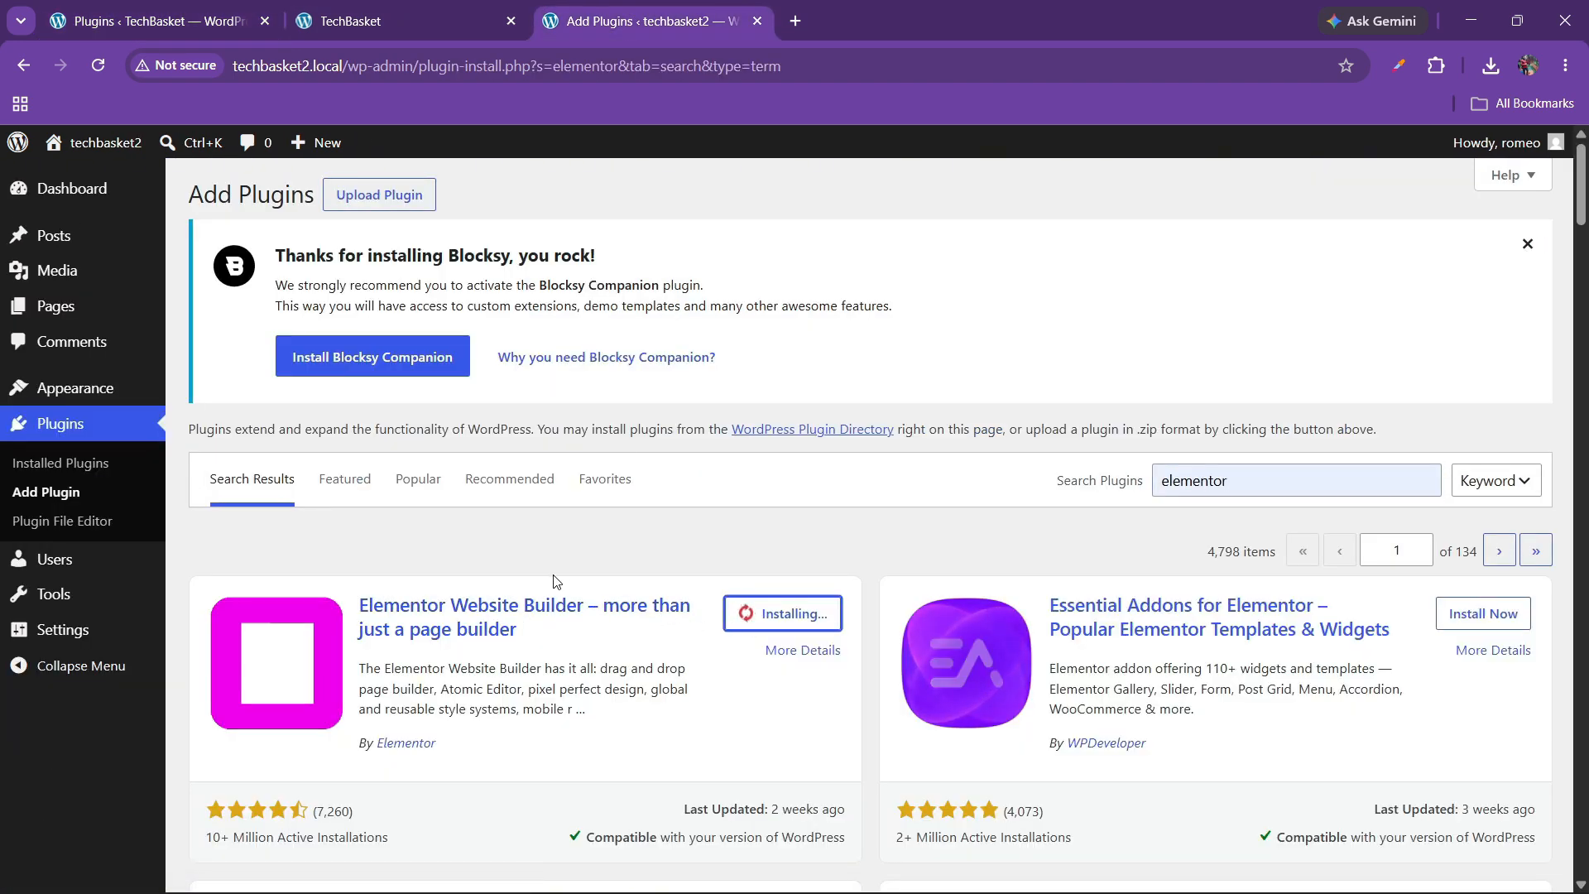
Review the TechBasket site's installed plugins again to see what the new site needs besides Elementor.
click(198, 18)
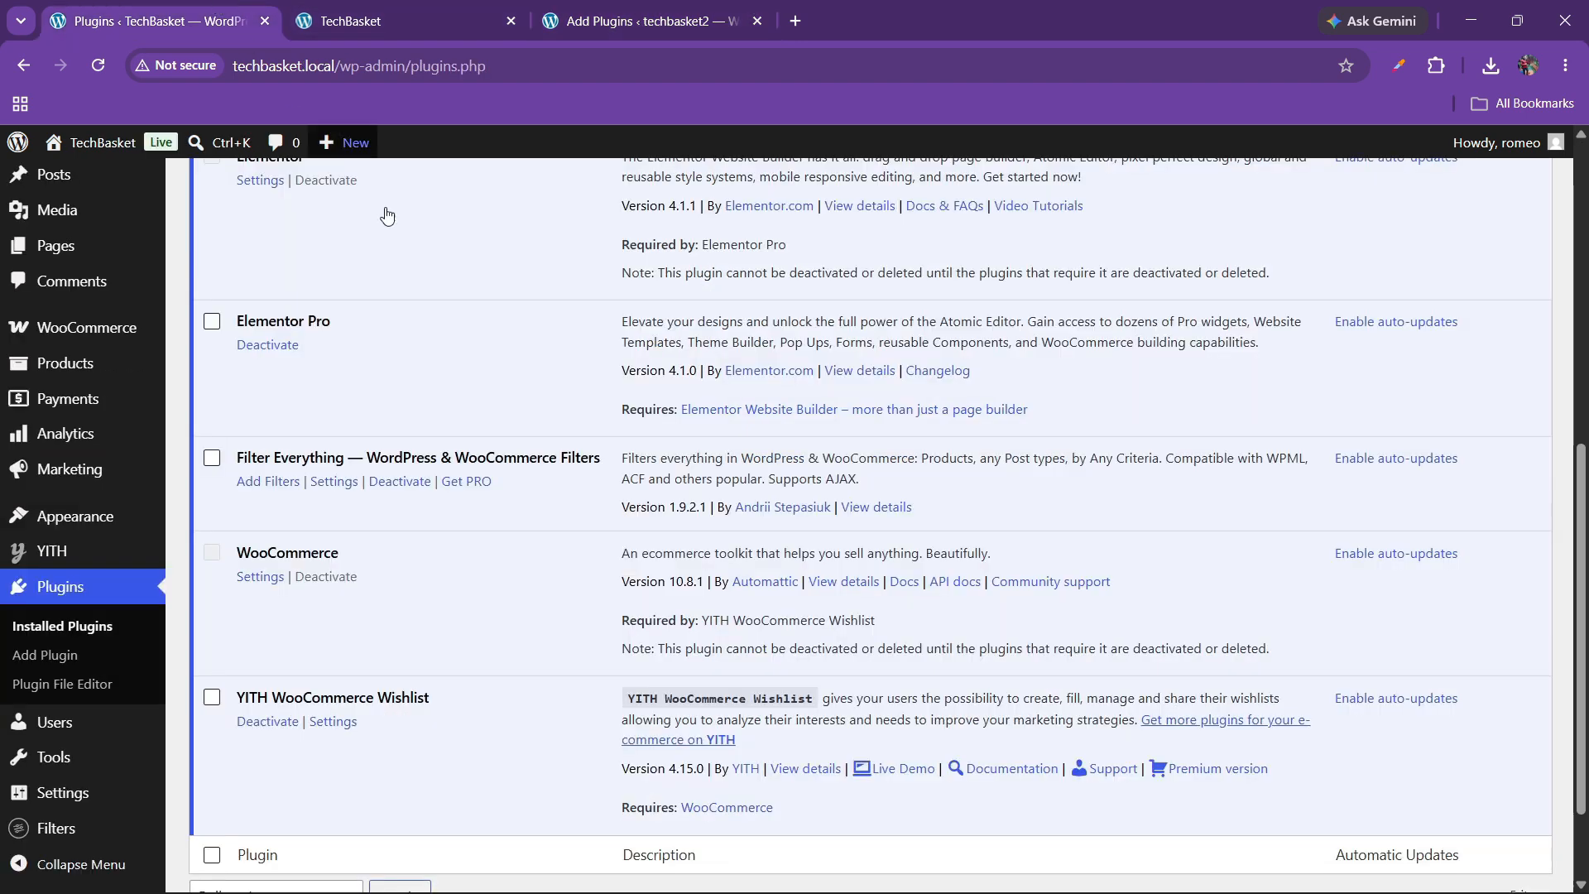
scroll(472, 513, up, 2)
scroll(398, 584, down, 2)
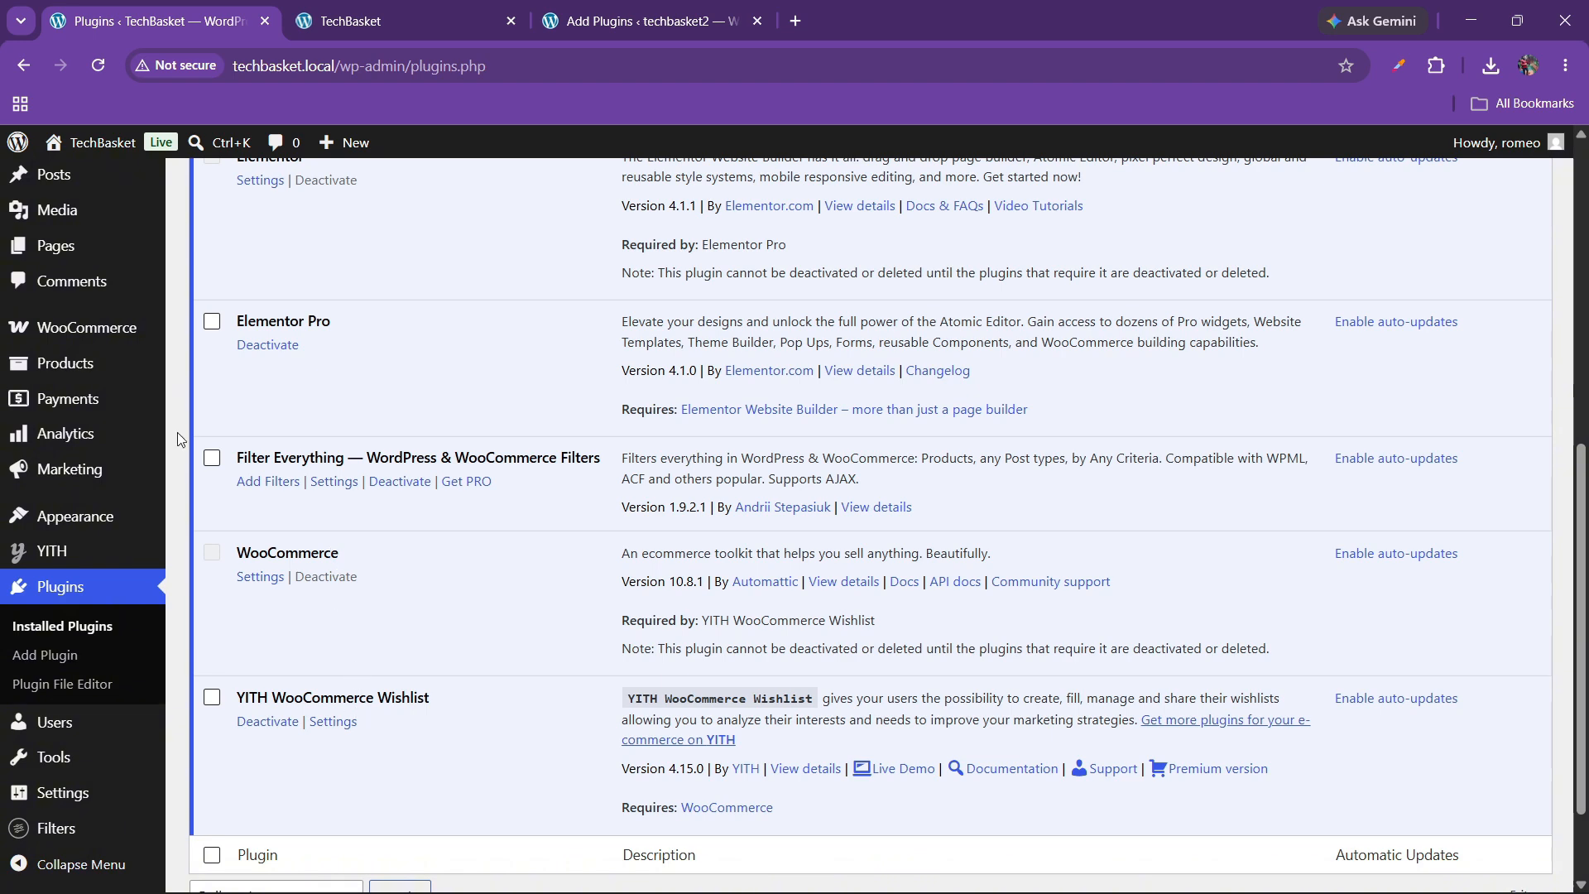
click(602, 15)
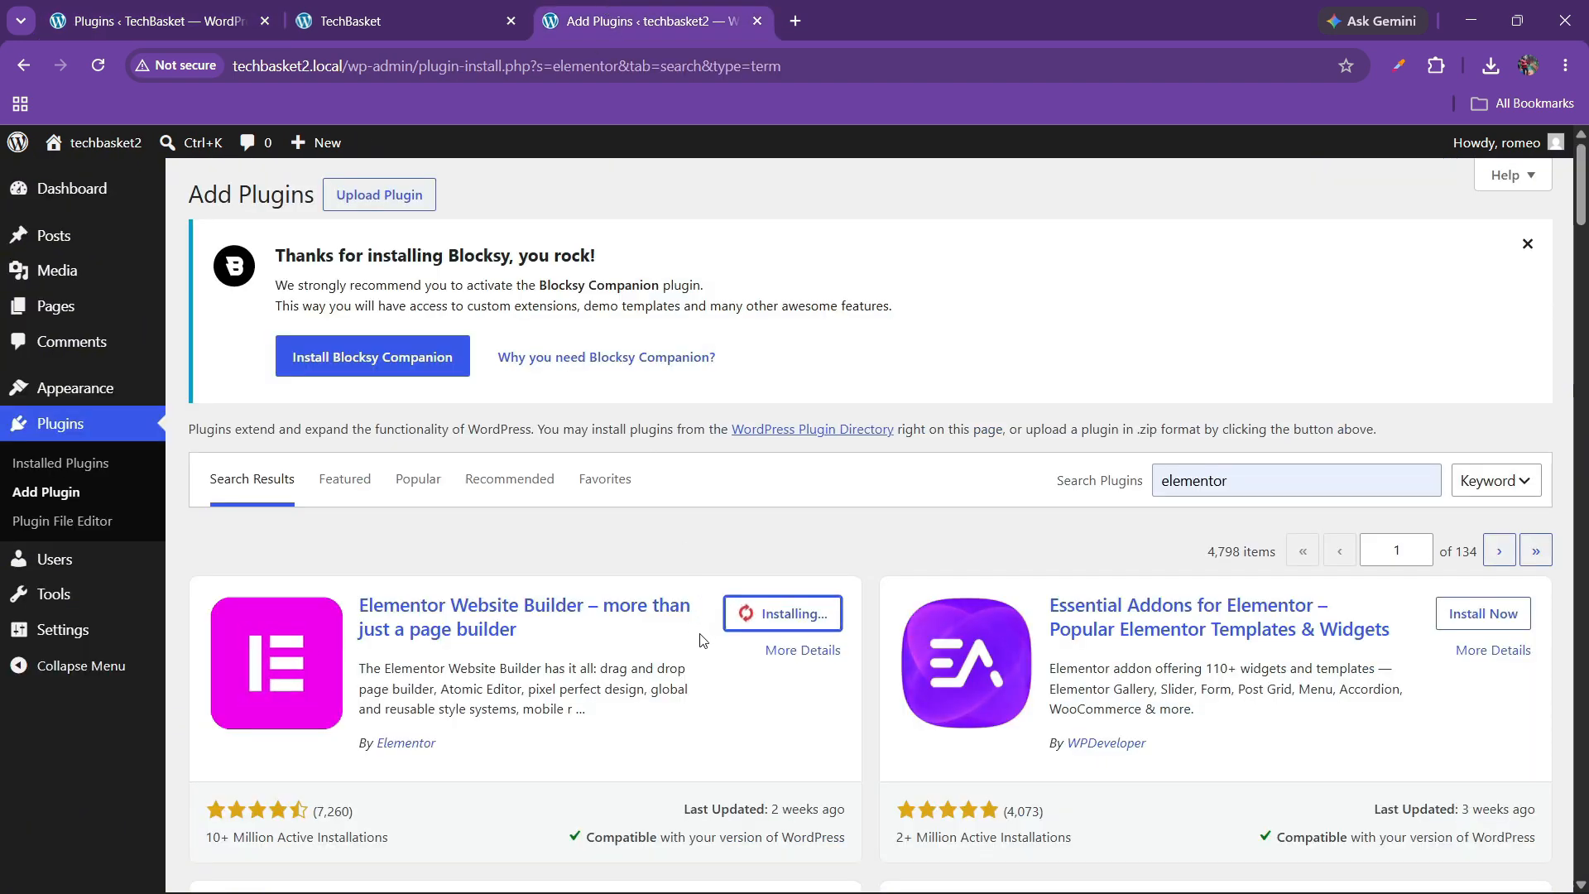
click(180, 8)
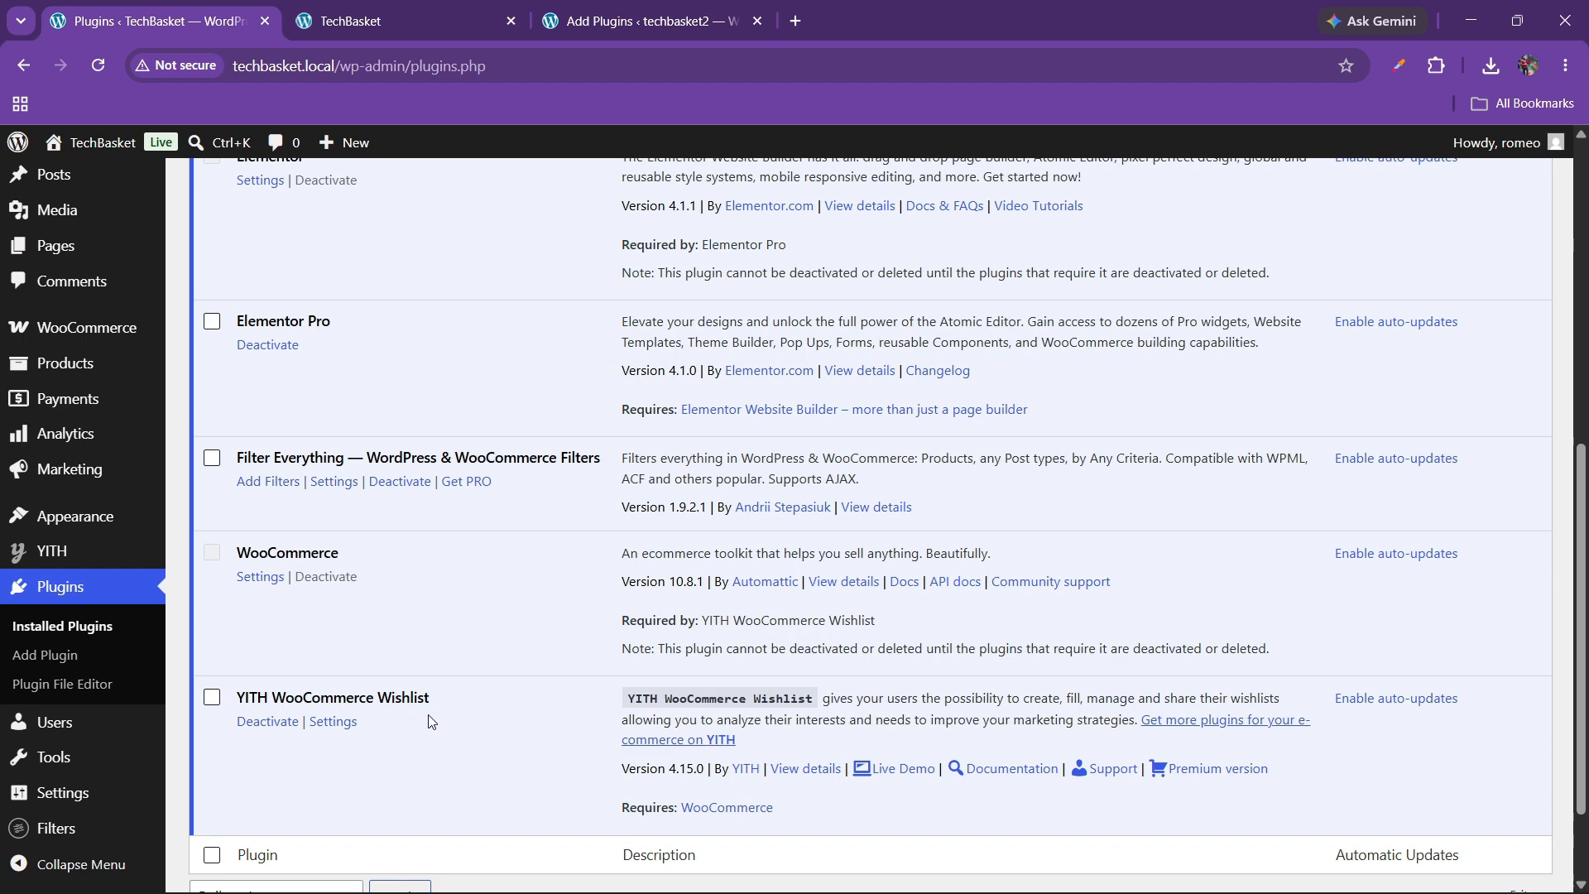
click(653, 7)
Activate the Elementor Website Builder plugin on the techbasket2 site once it is installed.
scroll(642, 549, down, 1)
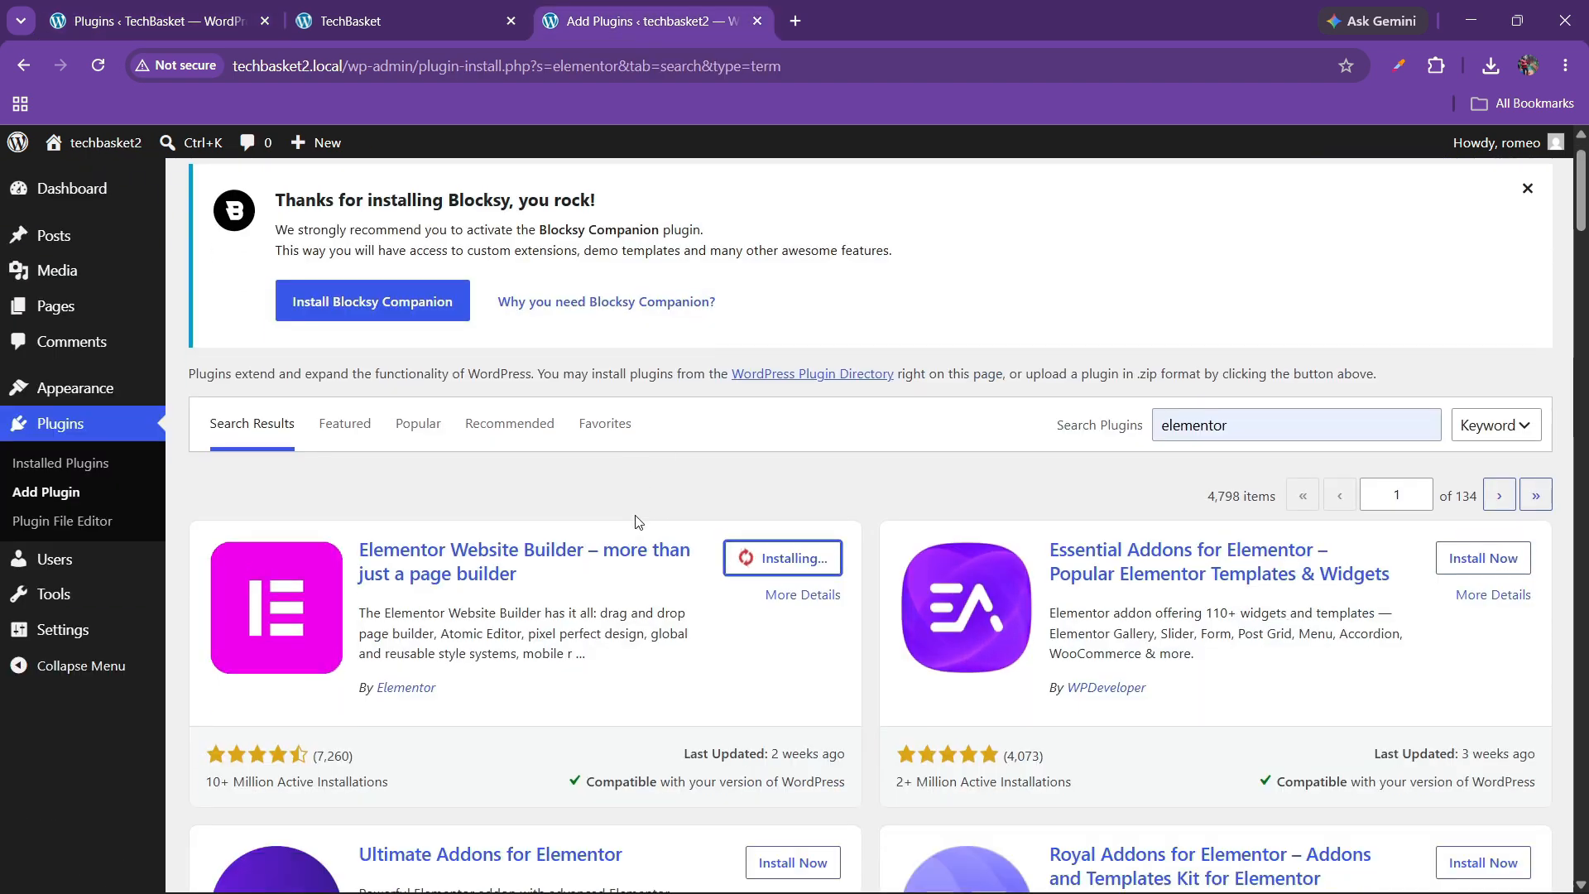
scroll(642, 549, up, 1)
scroll(675, 542, down, 2)
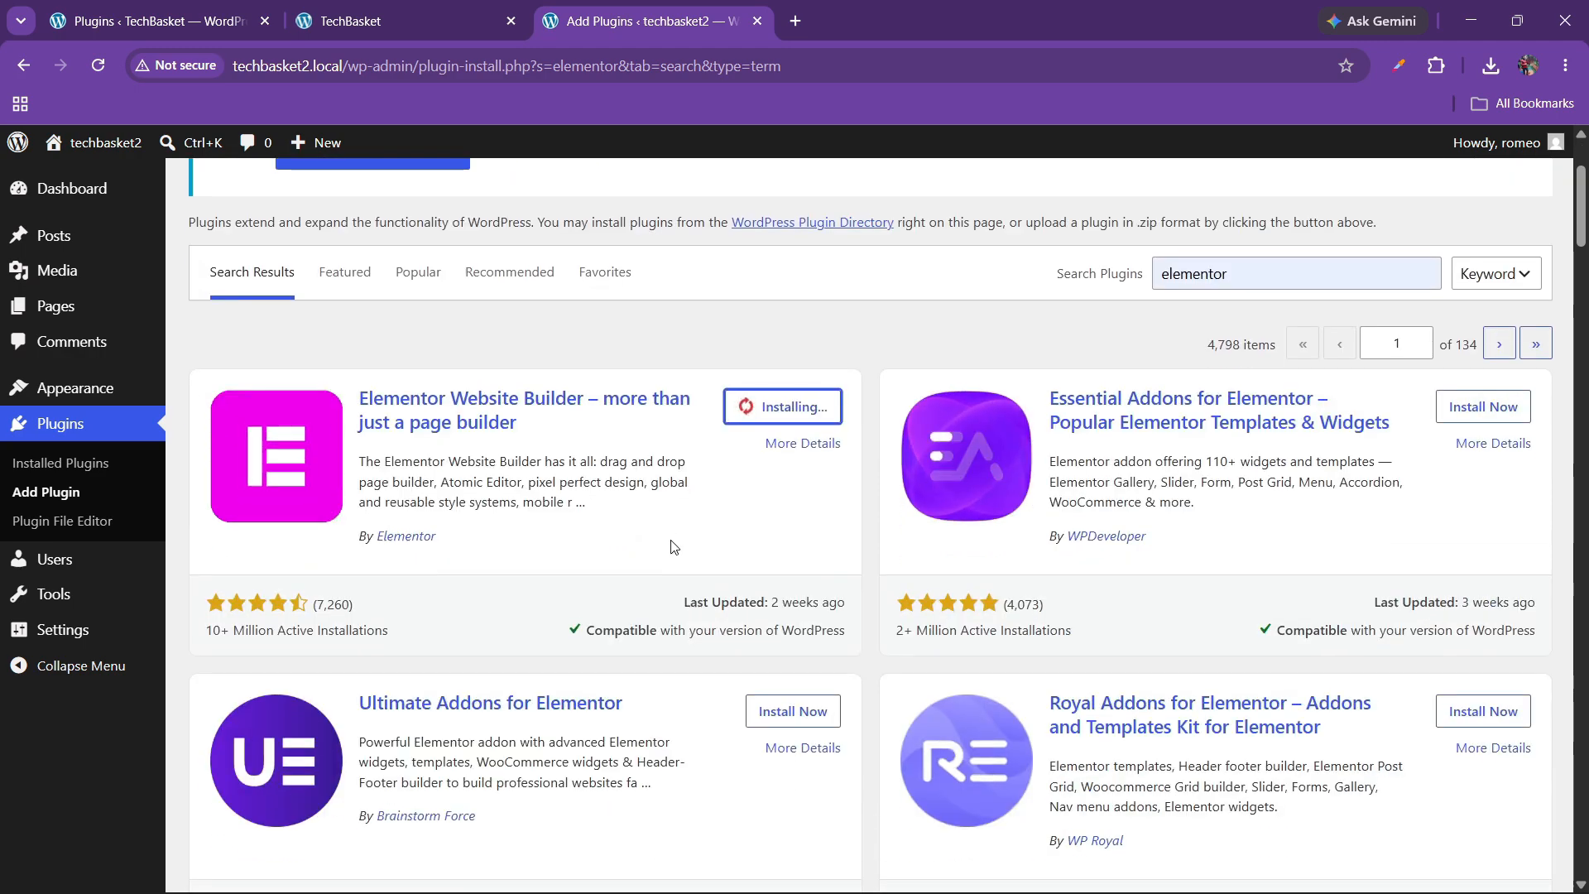
scroll(647, 587, down, 1)
scroll(648, 587, up, 1)
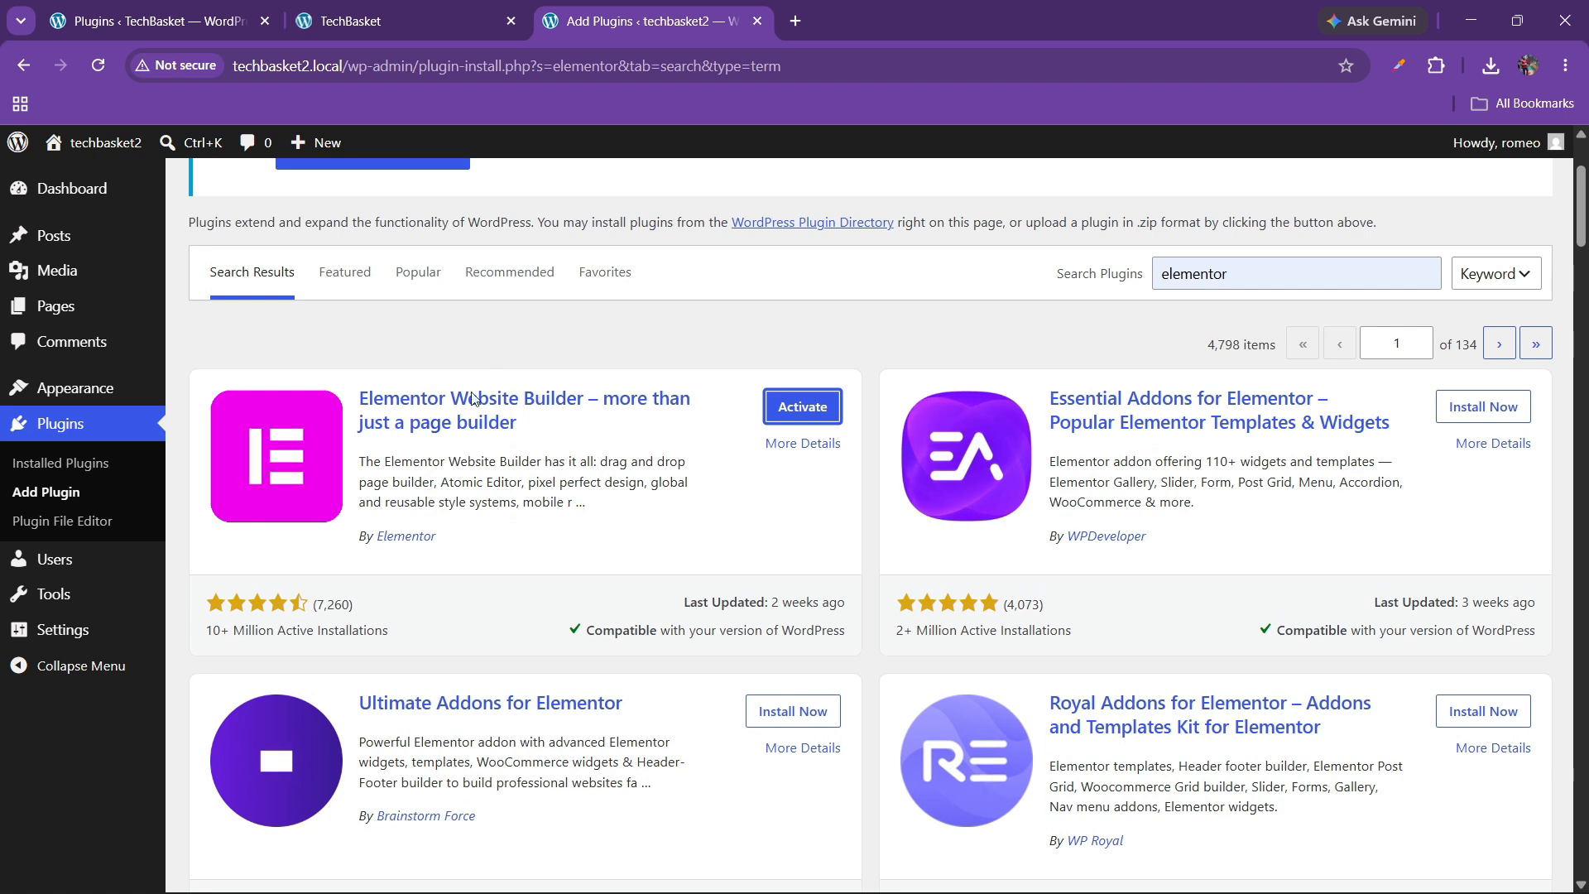
click(801, 407)
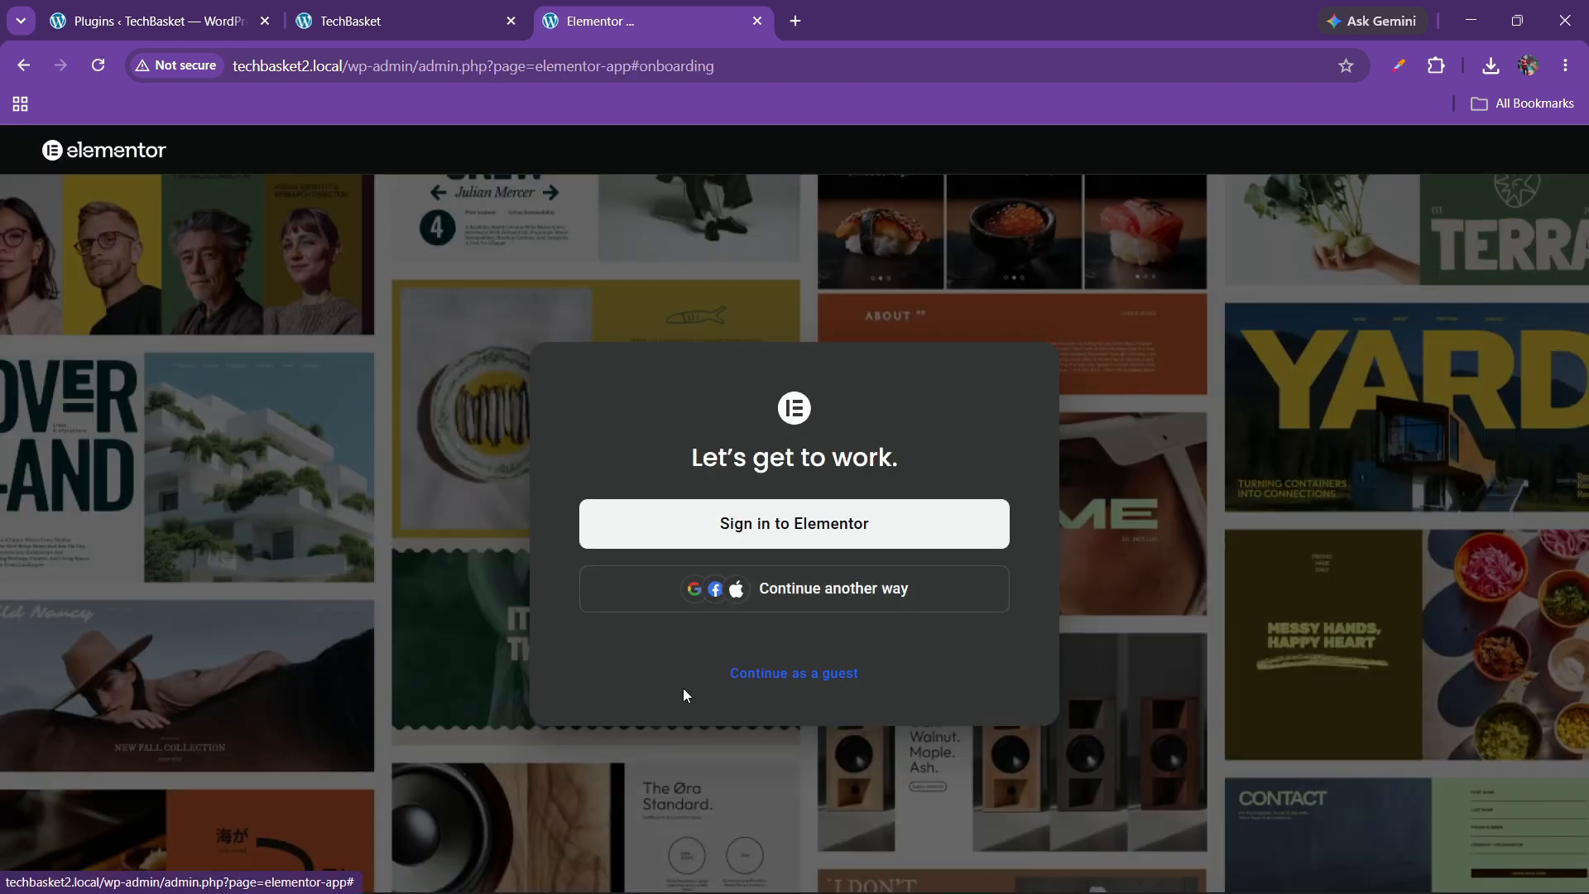
Continue Elementor's onboarding as a guest, skipping the setup questions and continuing with the recommended Hello theme.
click(781, 676)
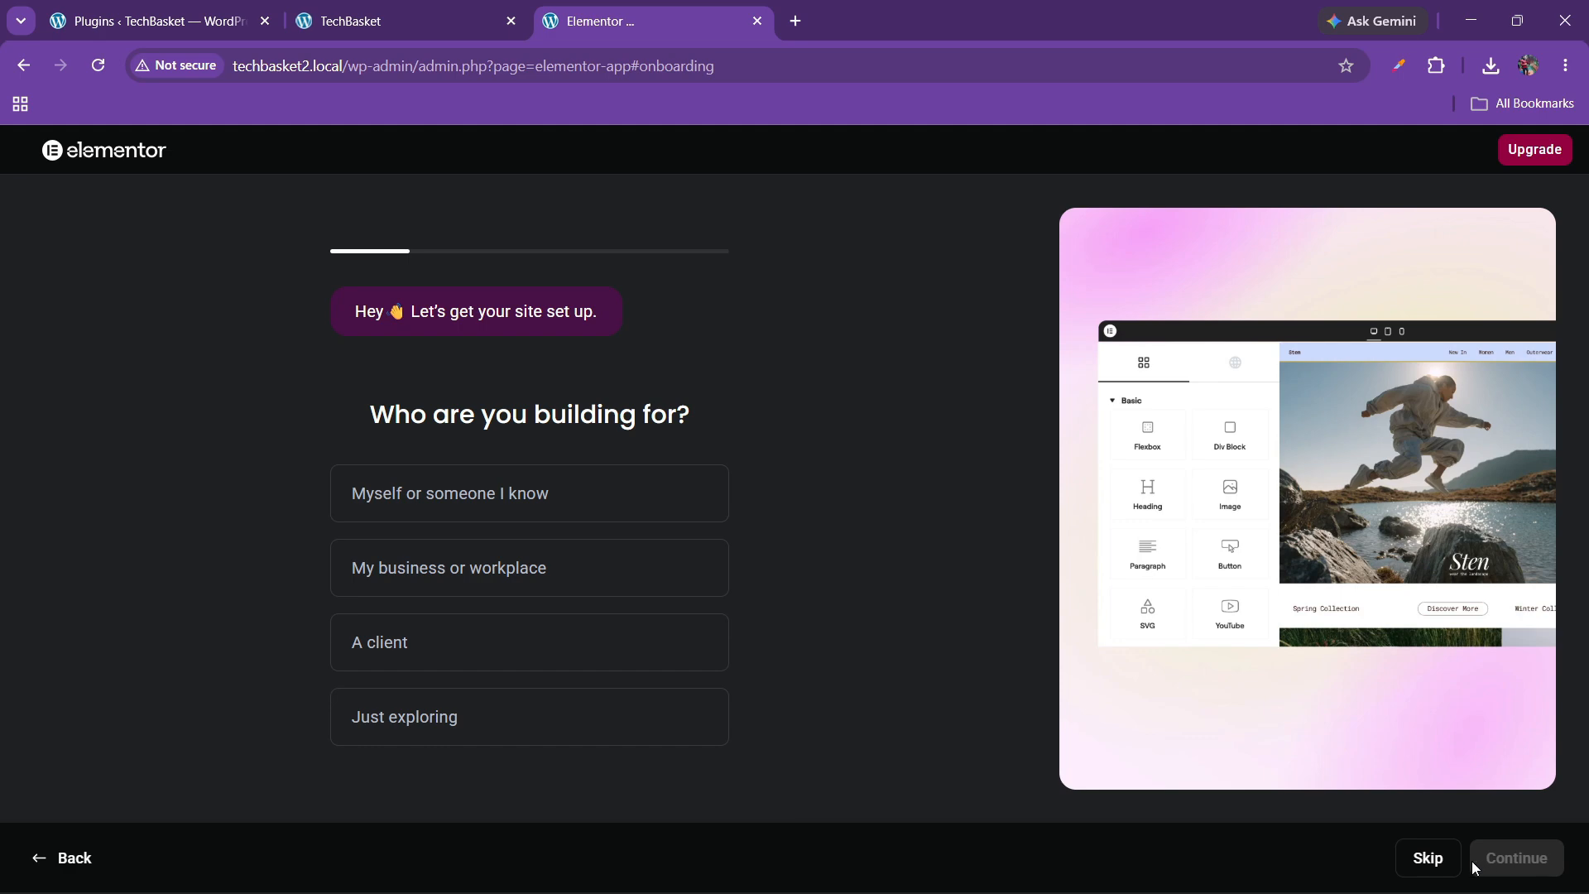
click(1443, 860)
click(1420, 858)
click(1432, 862)
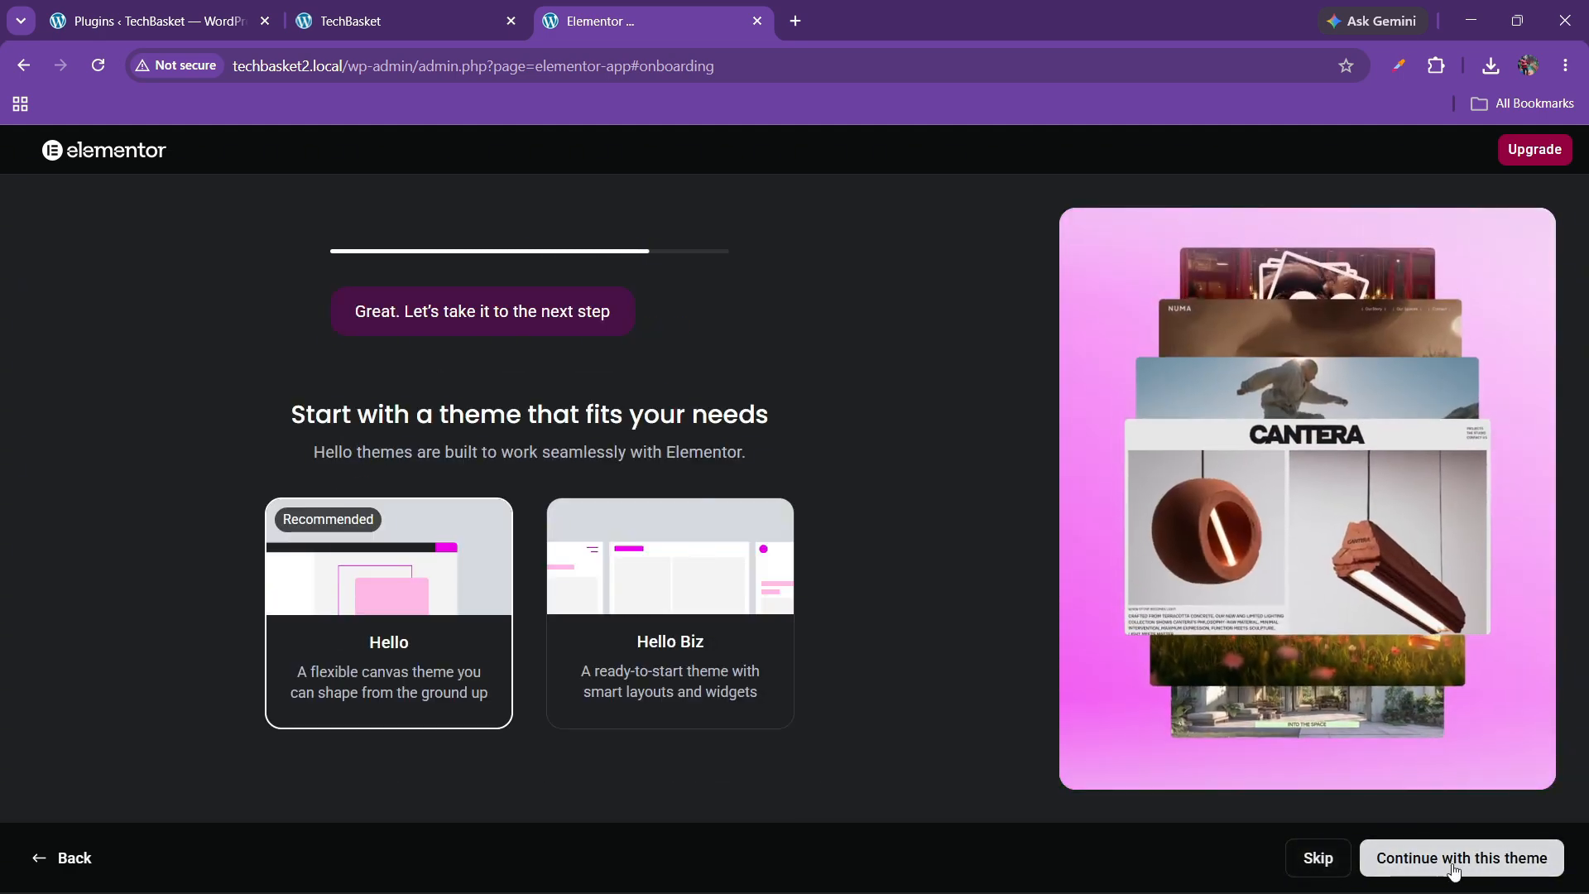
click(1454, 863)
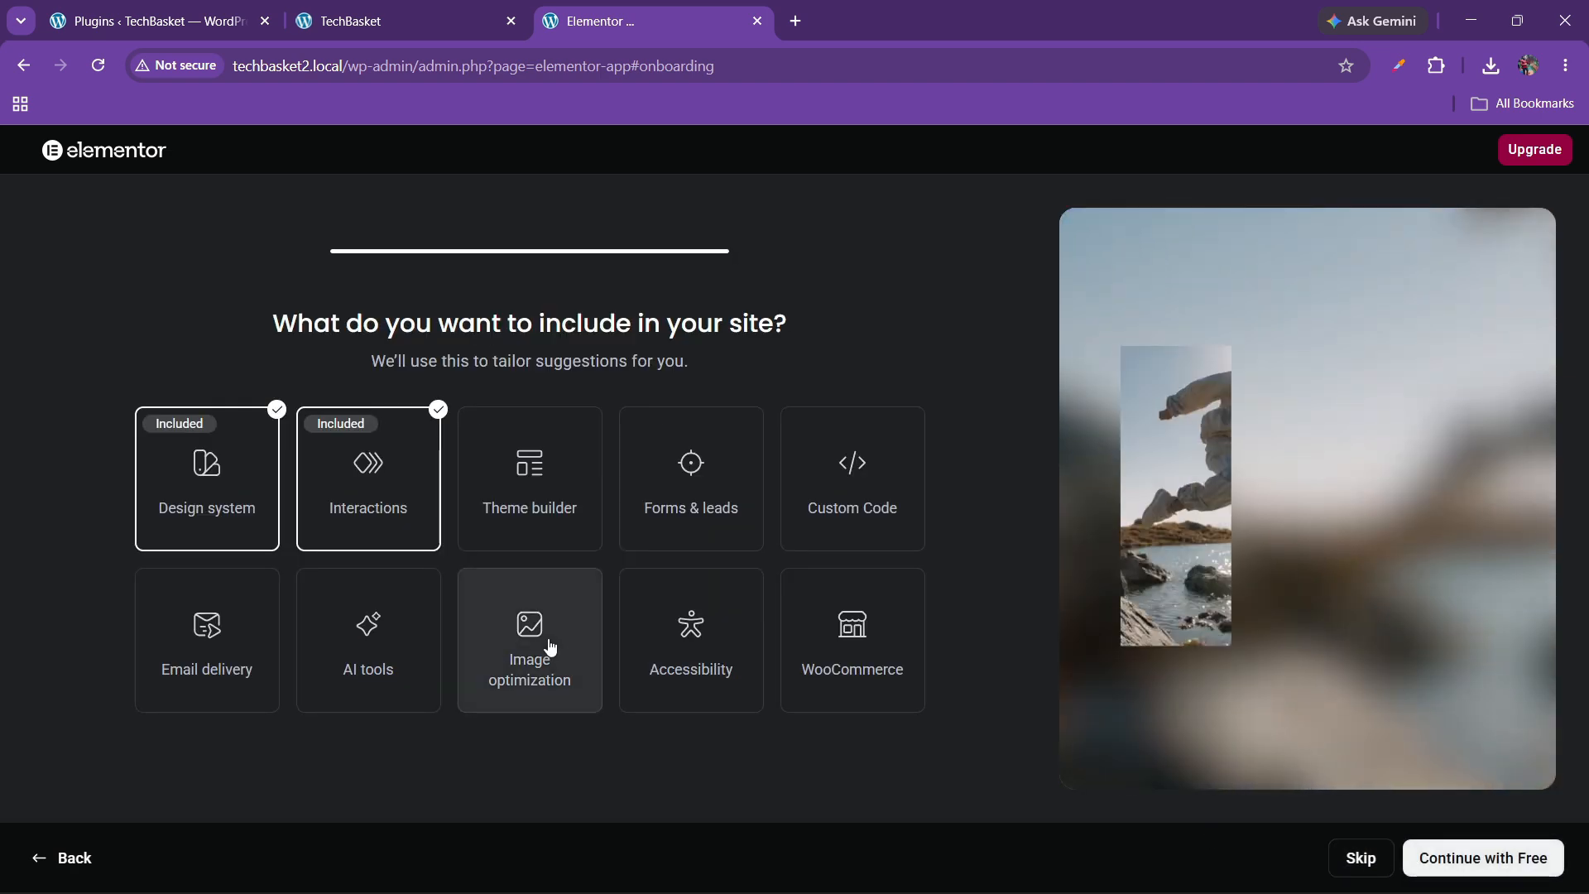
Finish Elementor's onboarding with the free plan, and dismiss the choice of how to start the site.
click(1481, 858)
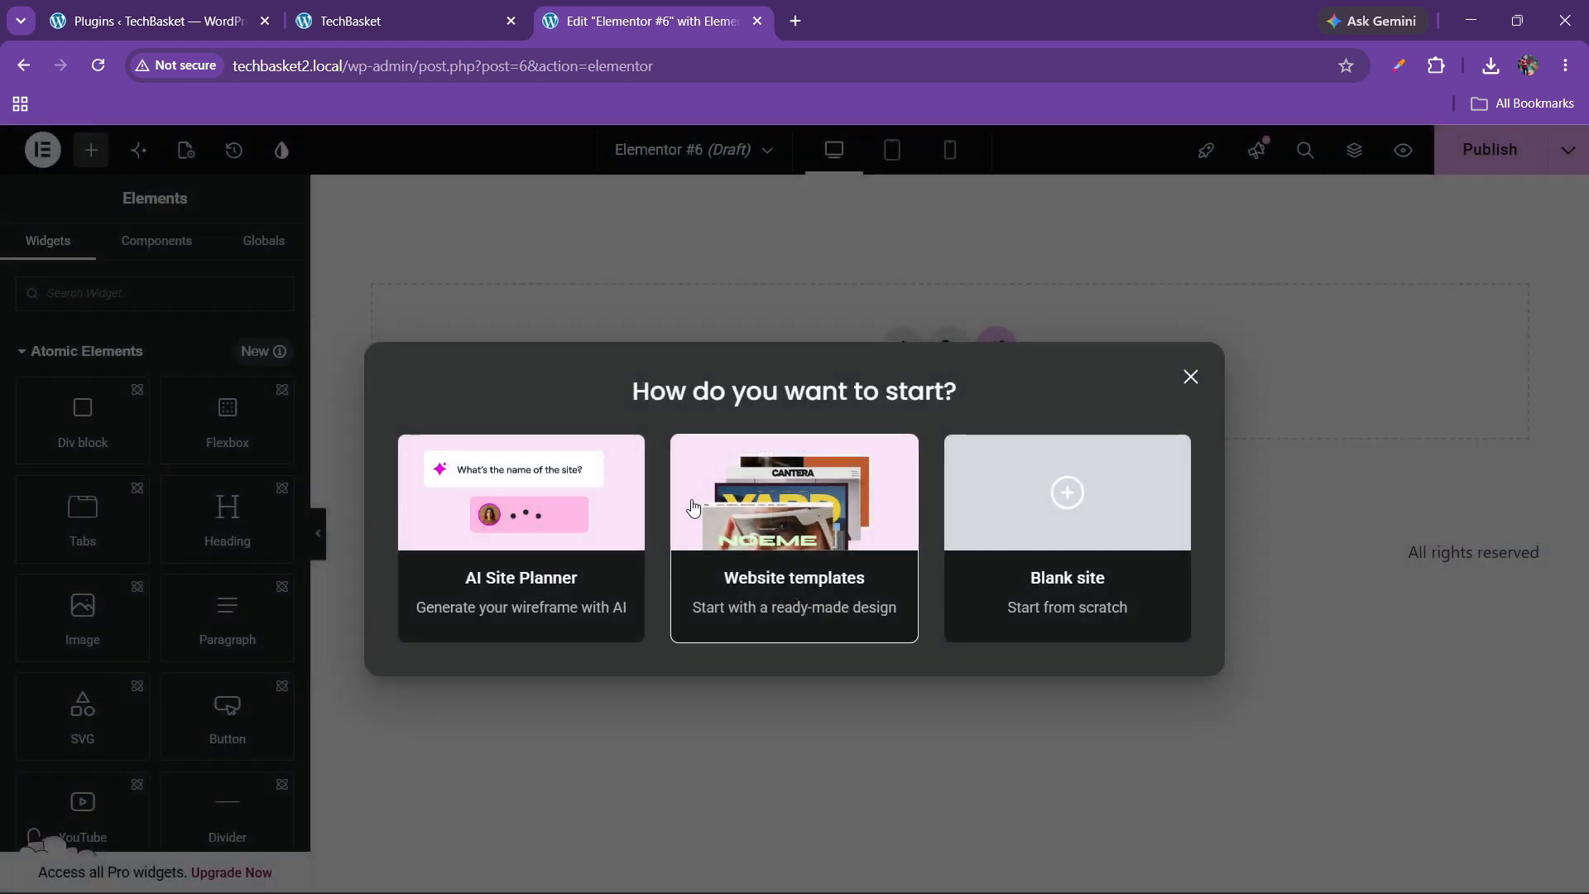
click(1192, 378)
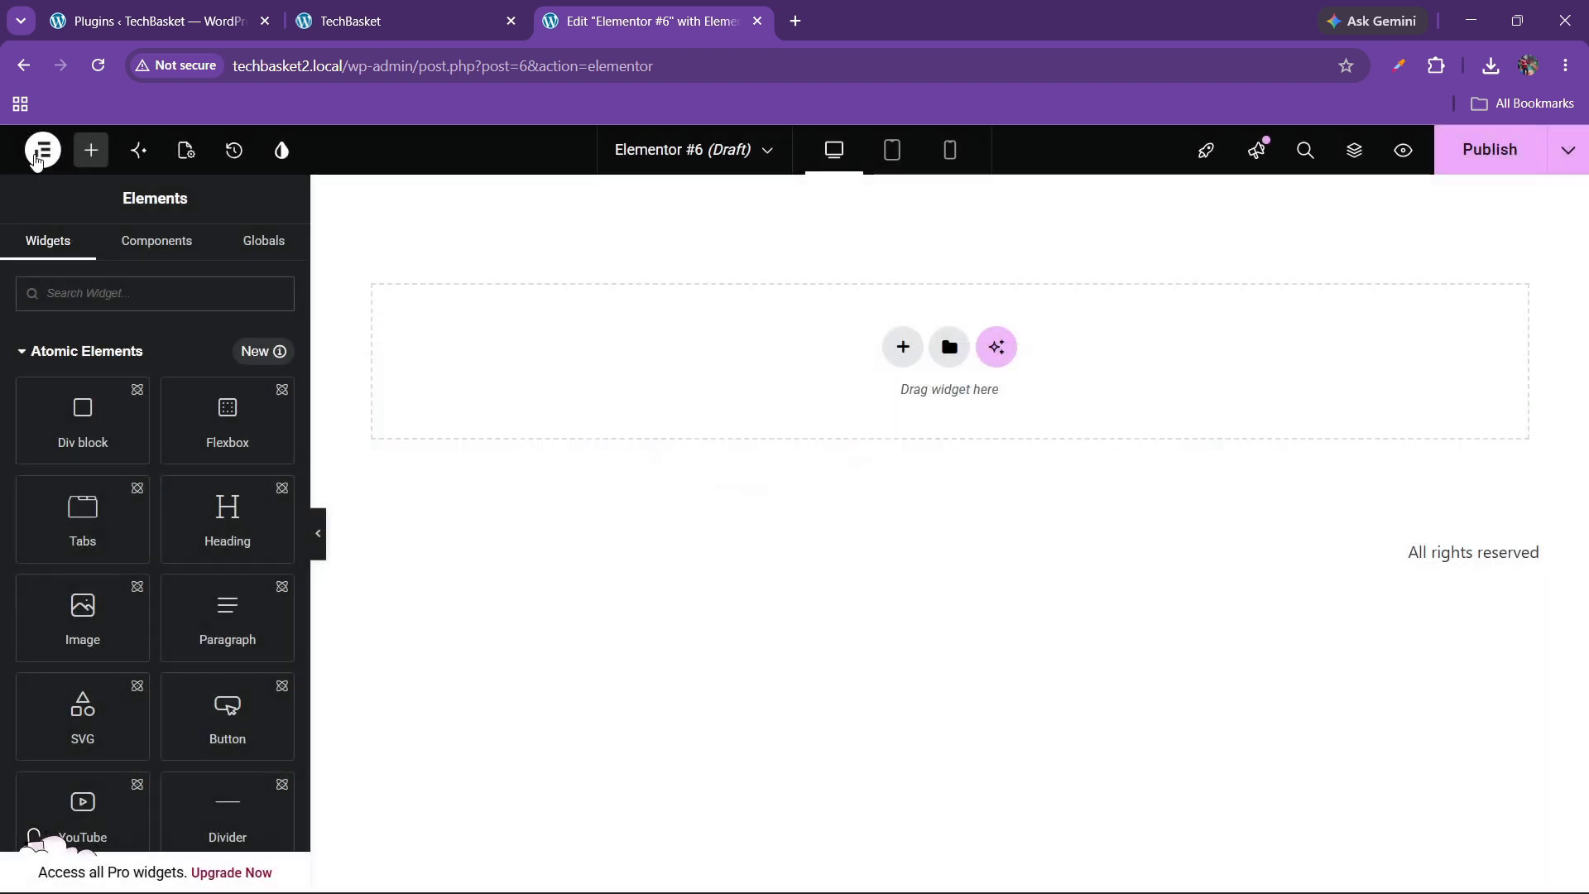
Look over the available Elementor widgets, and exit the draft page's editor to the WordPress Pages list.
scroll(157, 568, down, 3)
scroll(124, 463, up, 3)
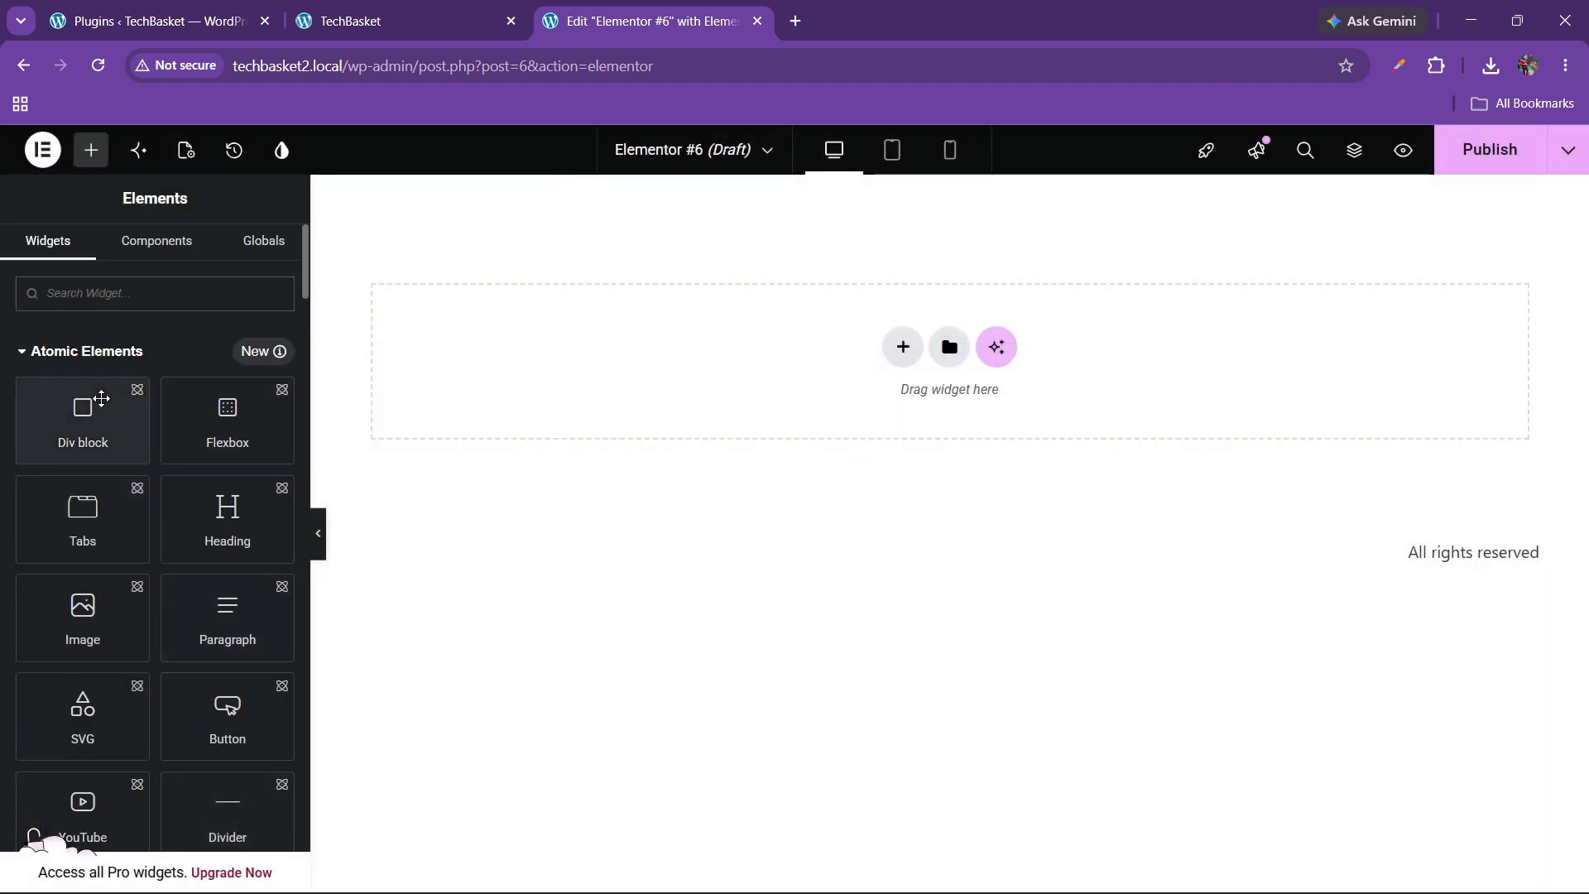
scroll(154, 604, down, 2)
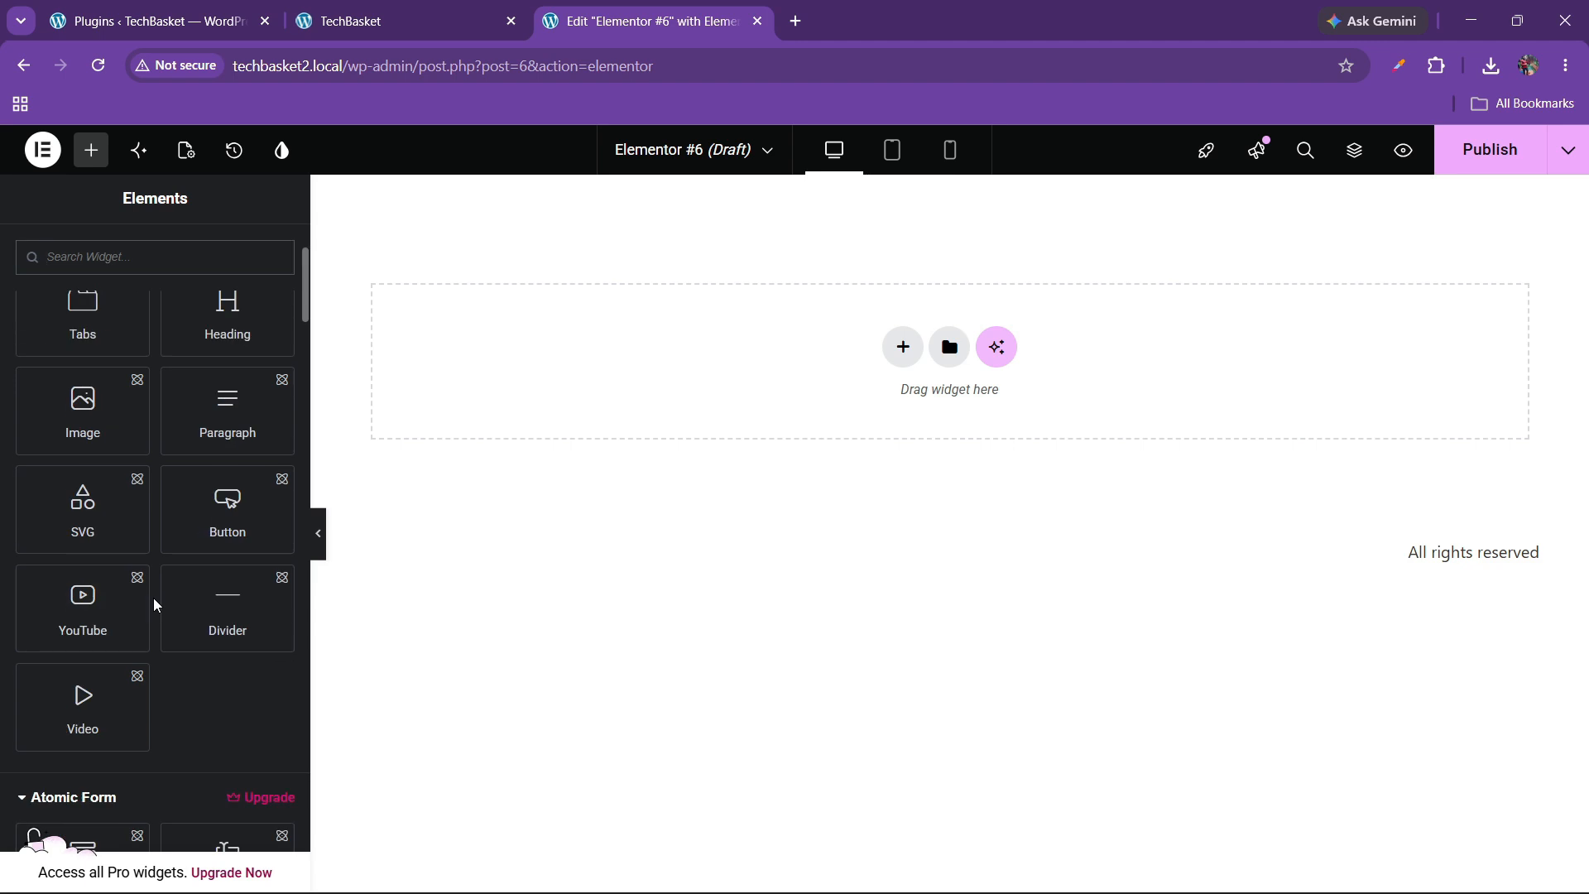
scroll(155, 603, down, 4)
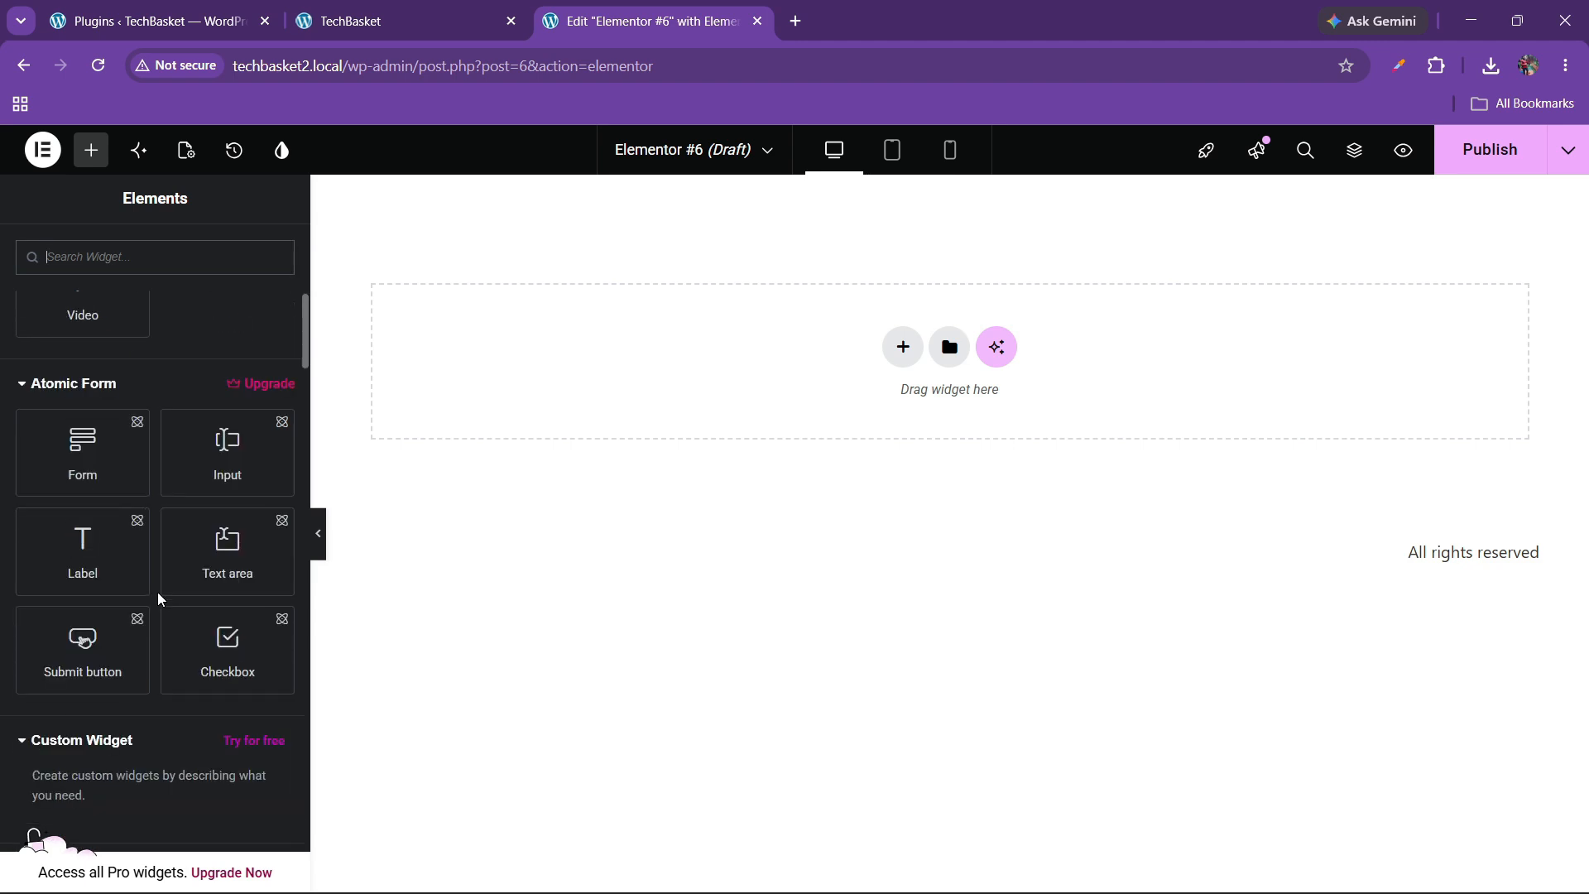
scroll(160, 598, down, 3)
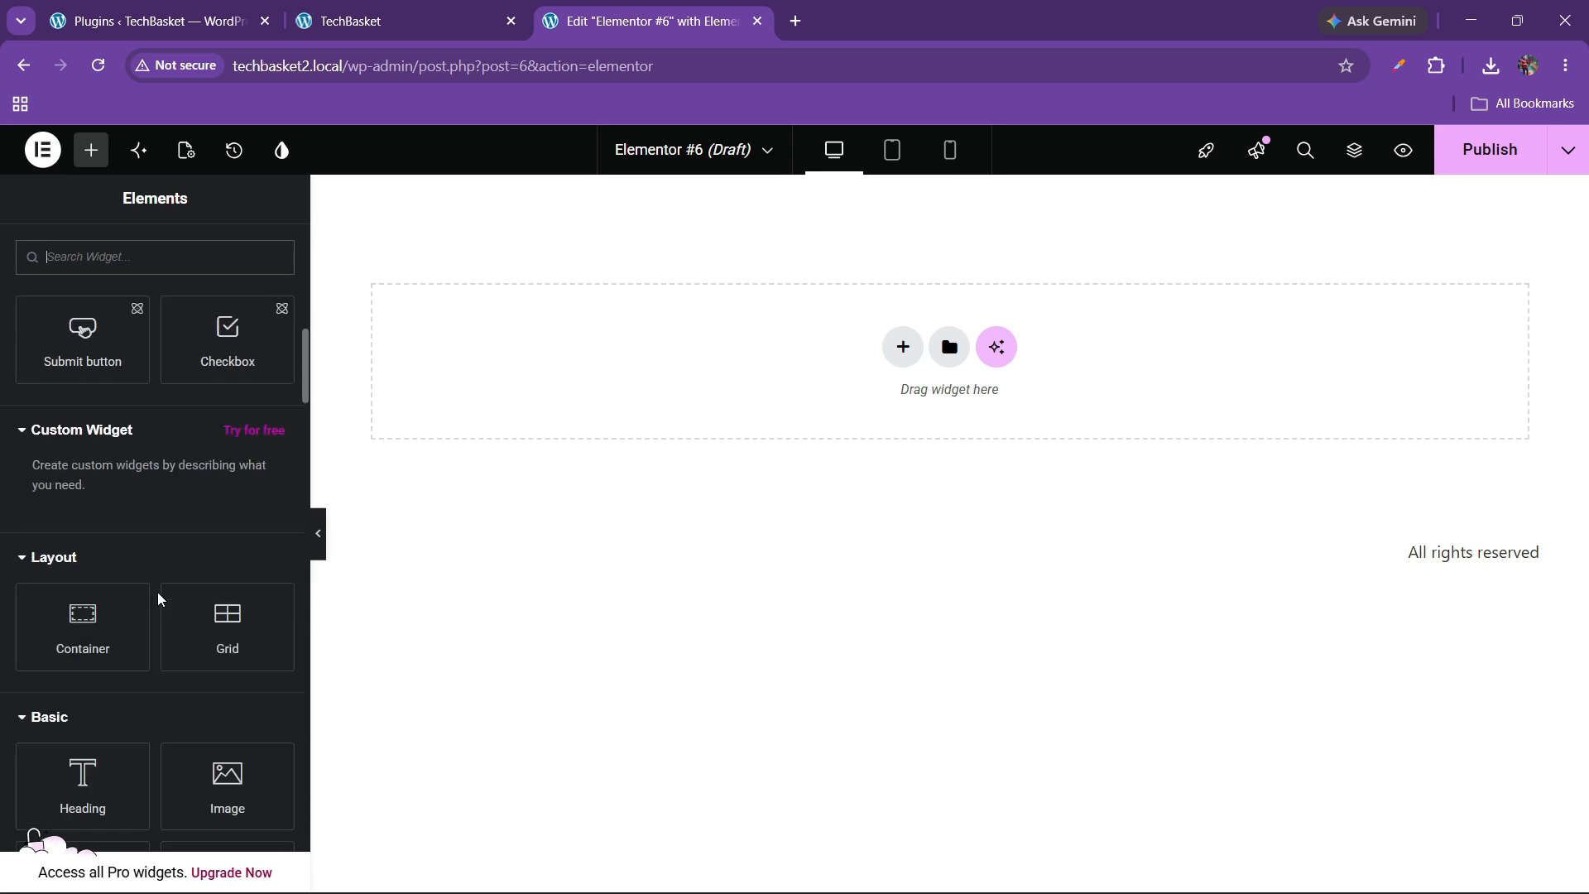
scroll(159, 598, up, 10)
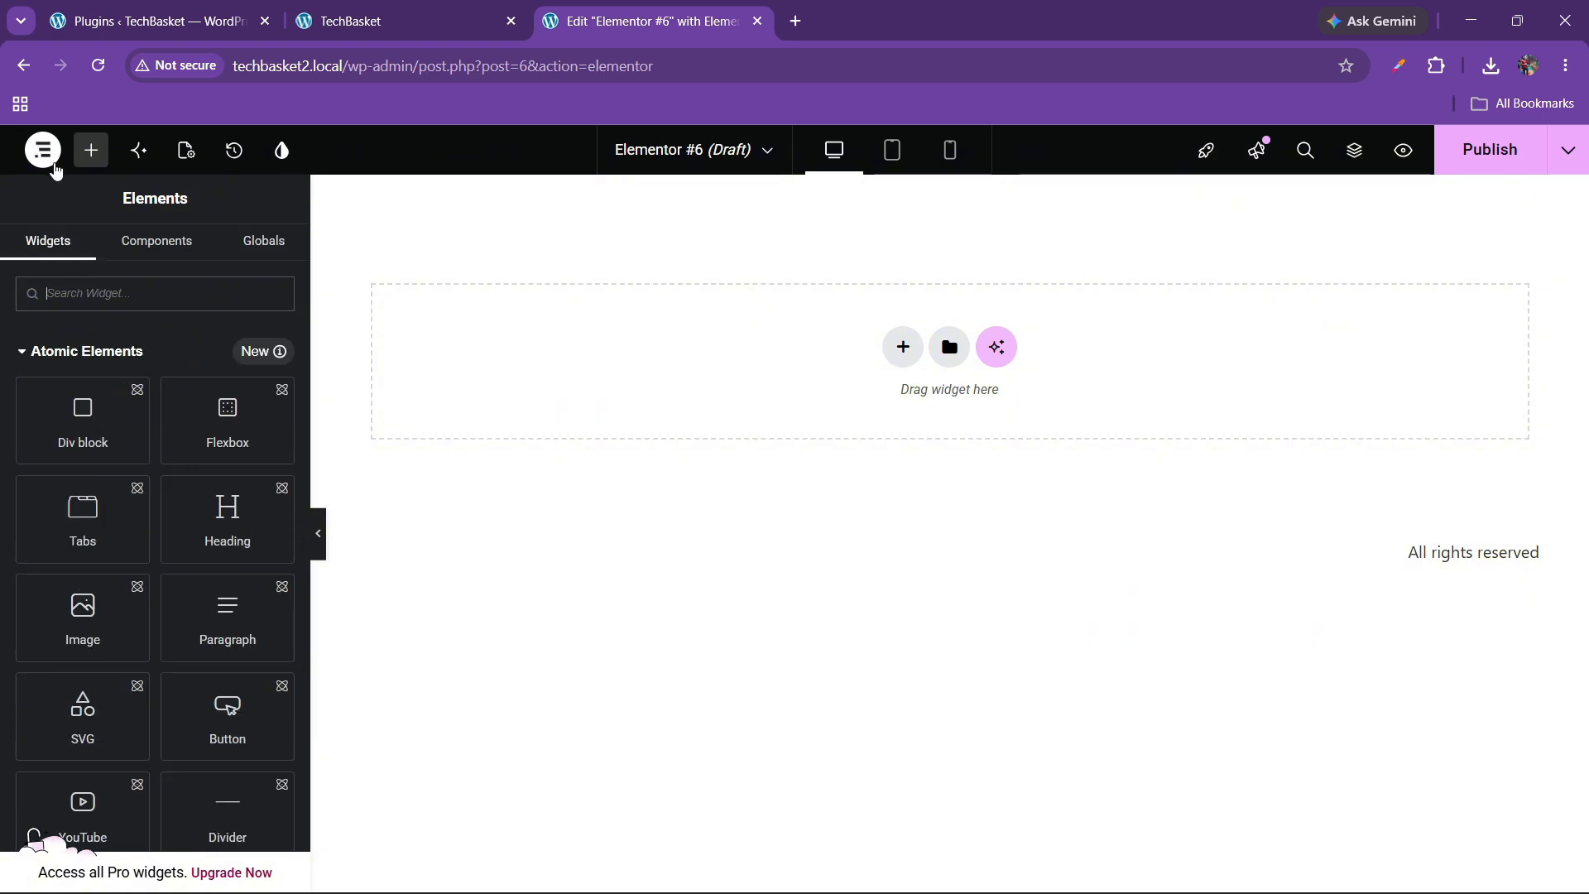
click(43, 149)
click(121, 422)
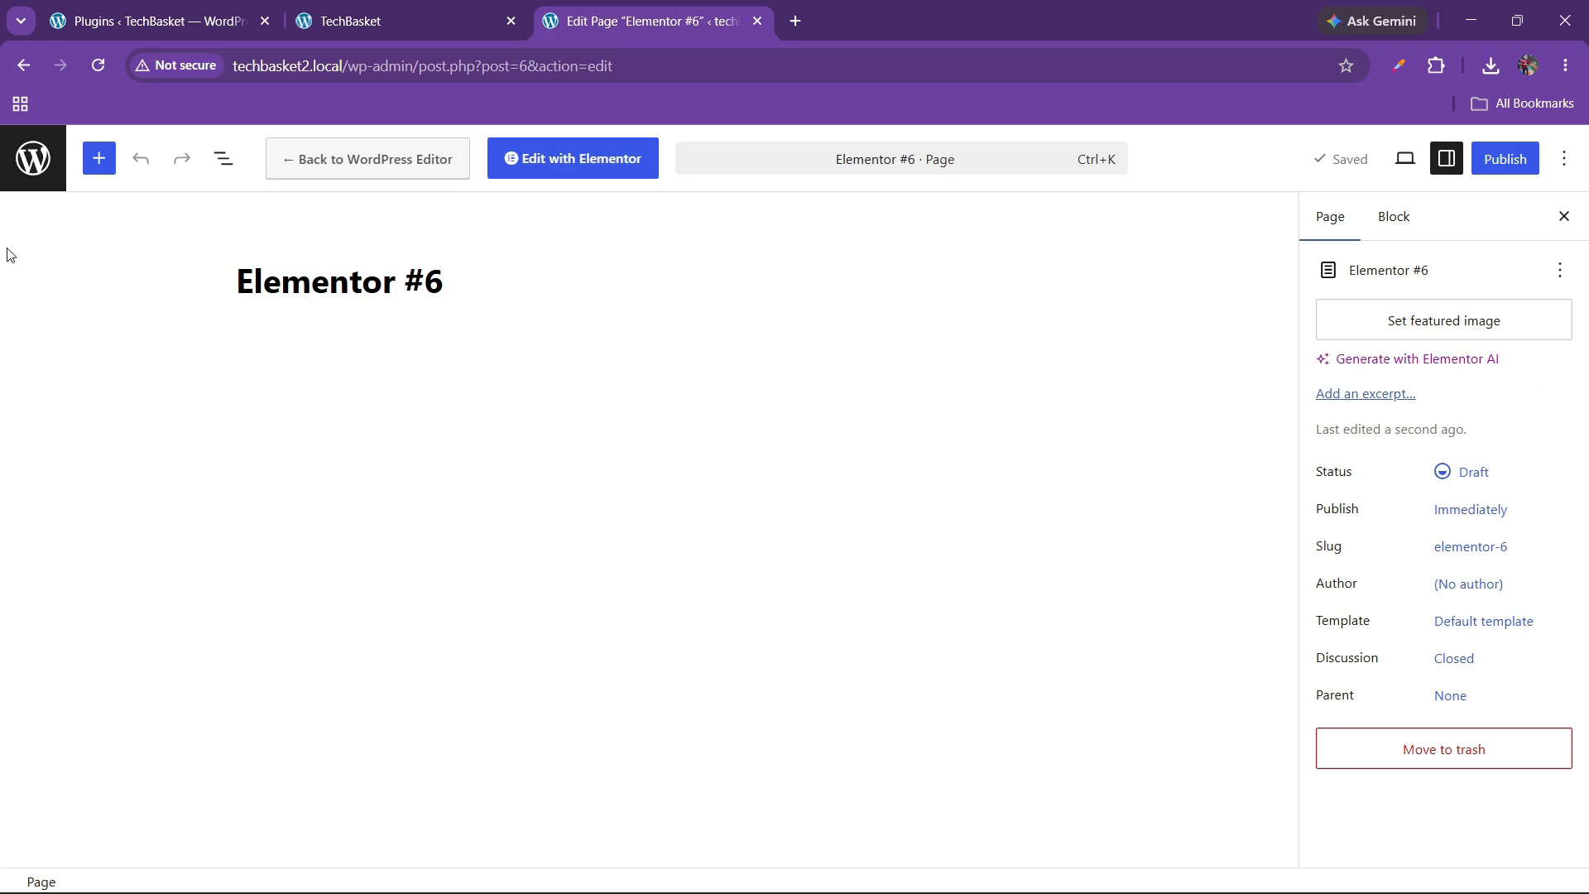
click(30, 172)
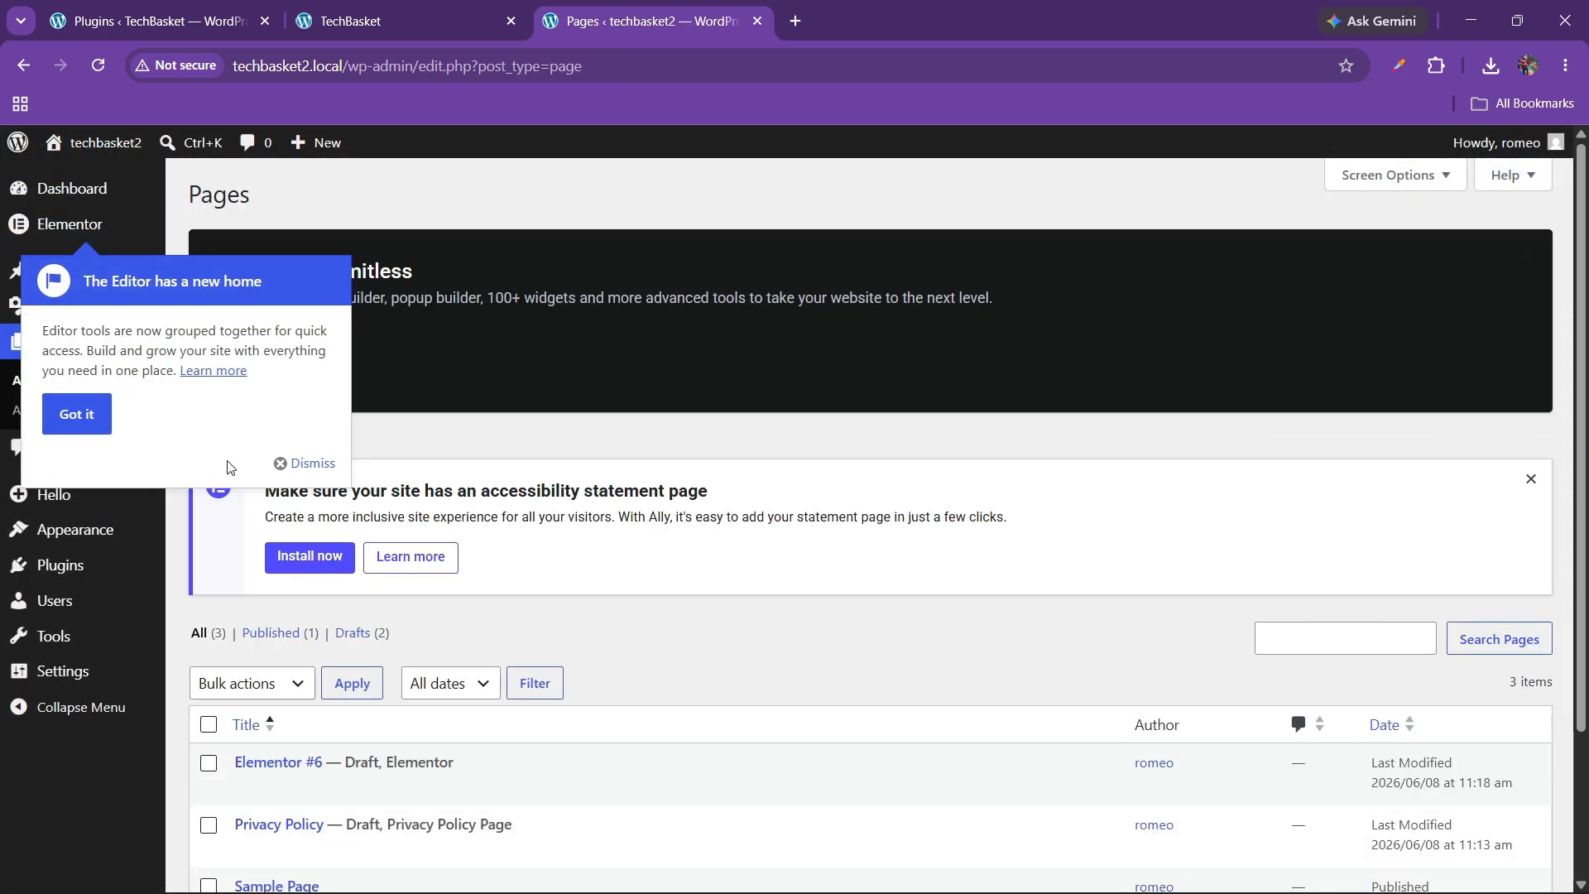
Acknowledge the Editor's new home notice, and accept the Elementor Editor update with its prompt set not to show again.
click(89, 420)
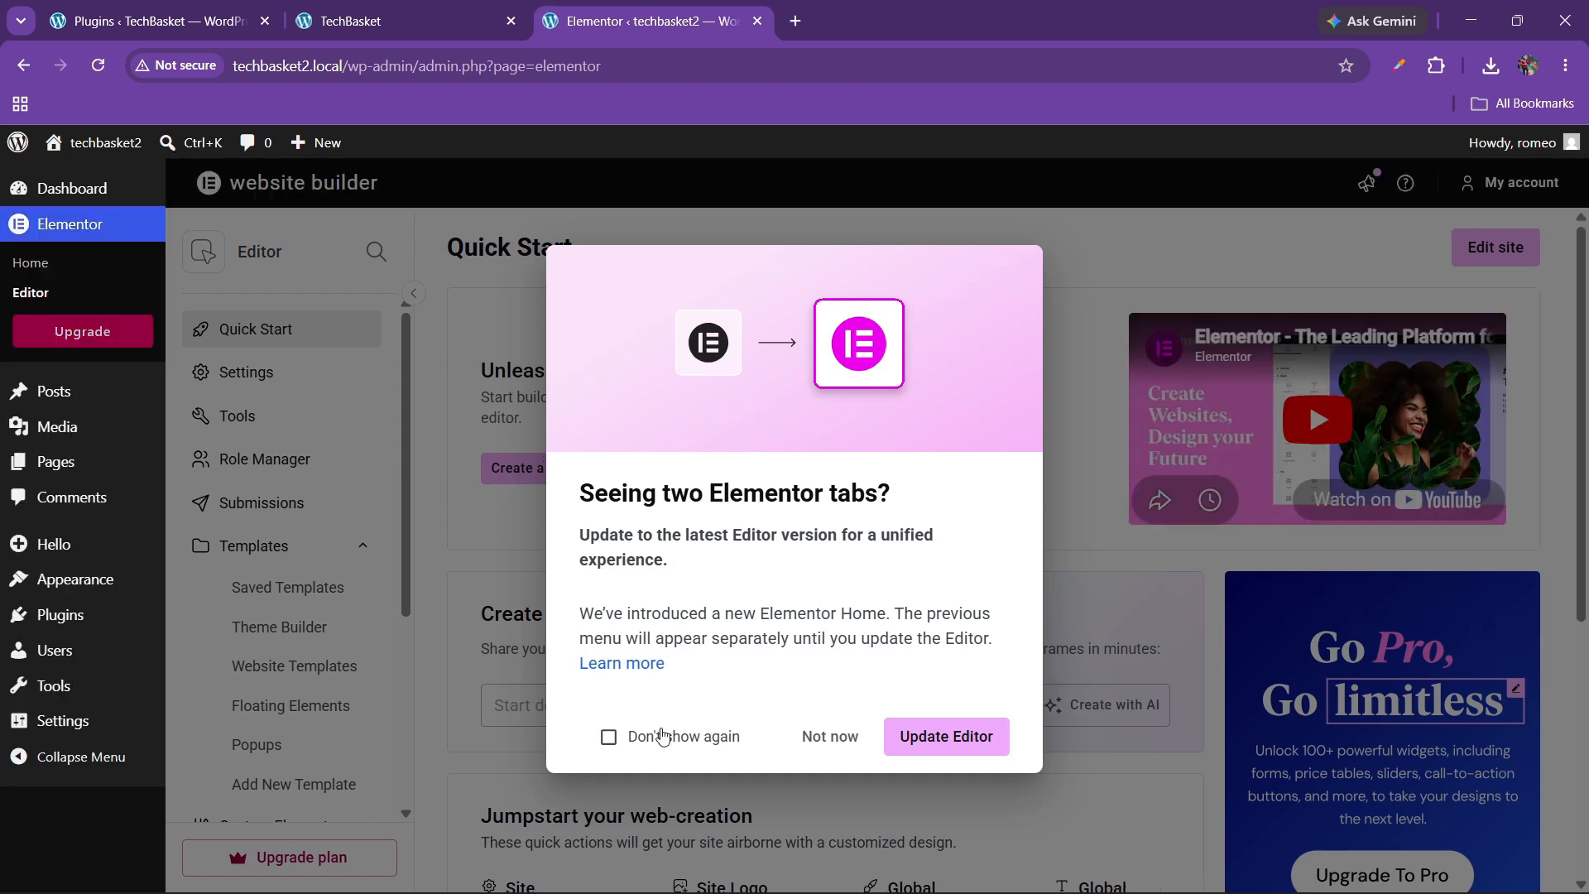
click(608, 739)
click(952, 739)
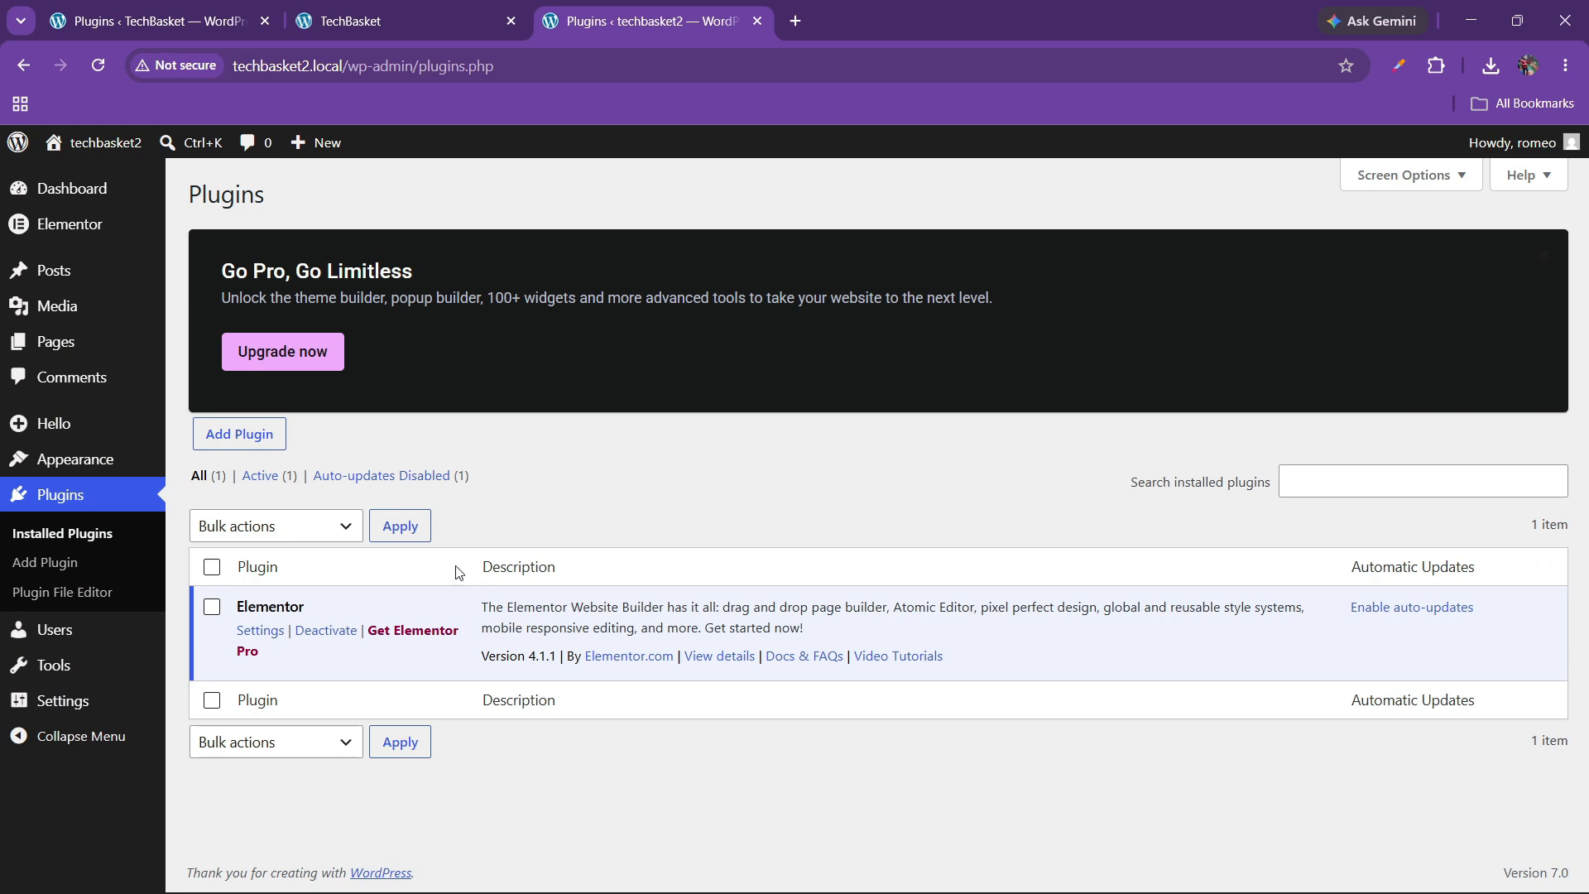
Open the plugin upload form on the techbasket2 site and start choosing a plugin zip file.
click(263, 435)
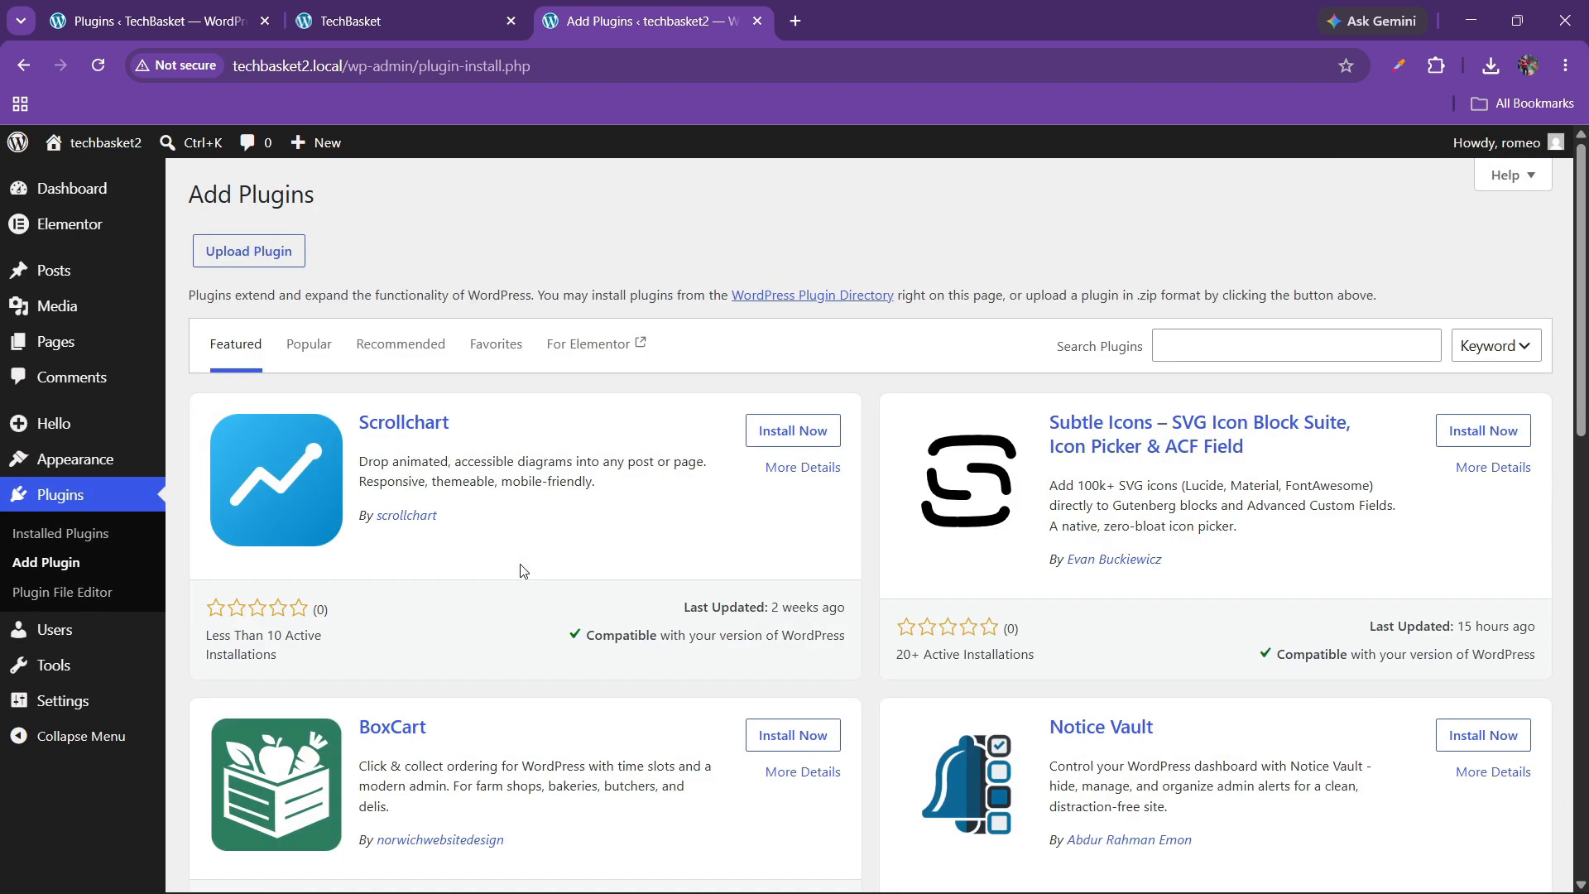
scroll(370, 515, down, 2)
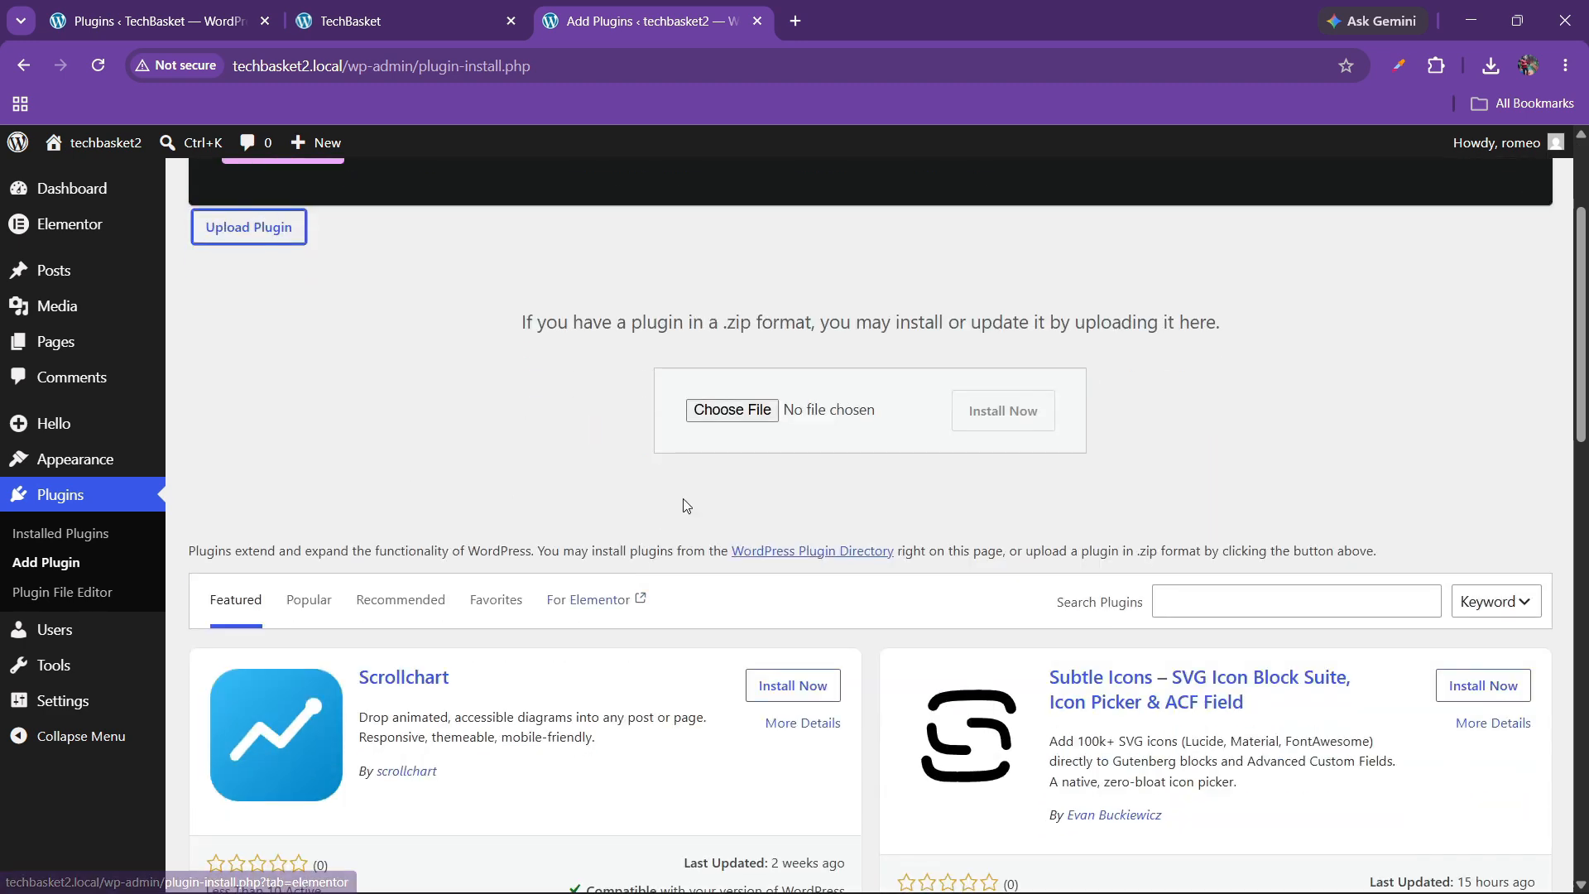
click(732, 410)
scroll(49, 273, down, 5)
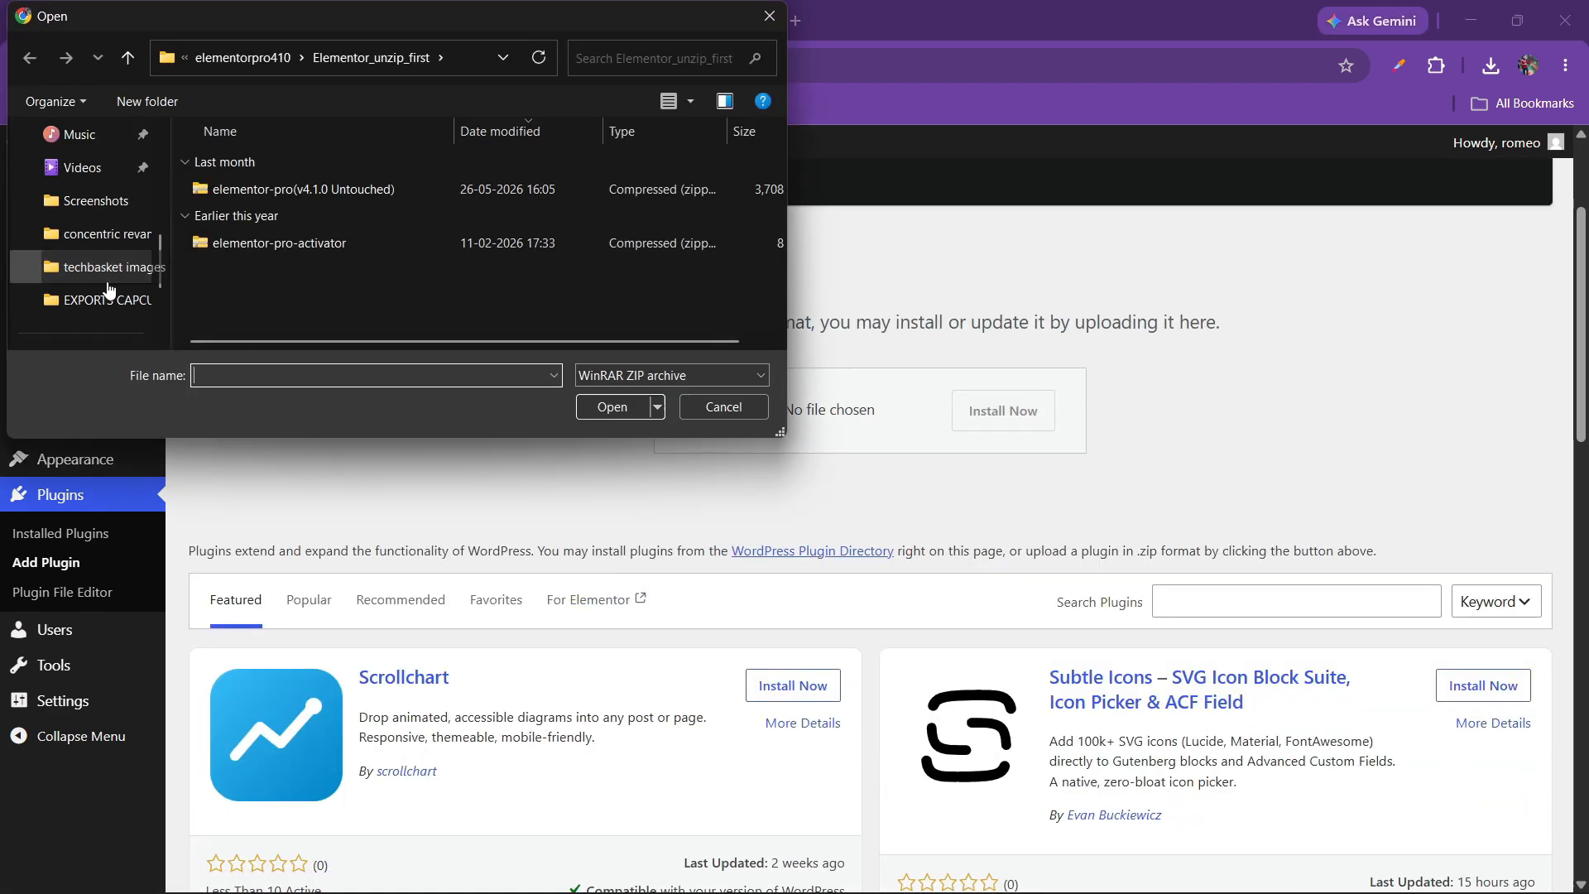
Choose elementor-pro(v4.1.0).zip from the "Elementor pro latest version" folder on drive D: as the plugin file.
click(100, 301)
scroll(91, 249, up, 5)
scroll(89, 215, up, 3)
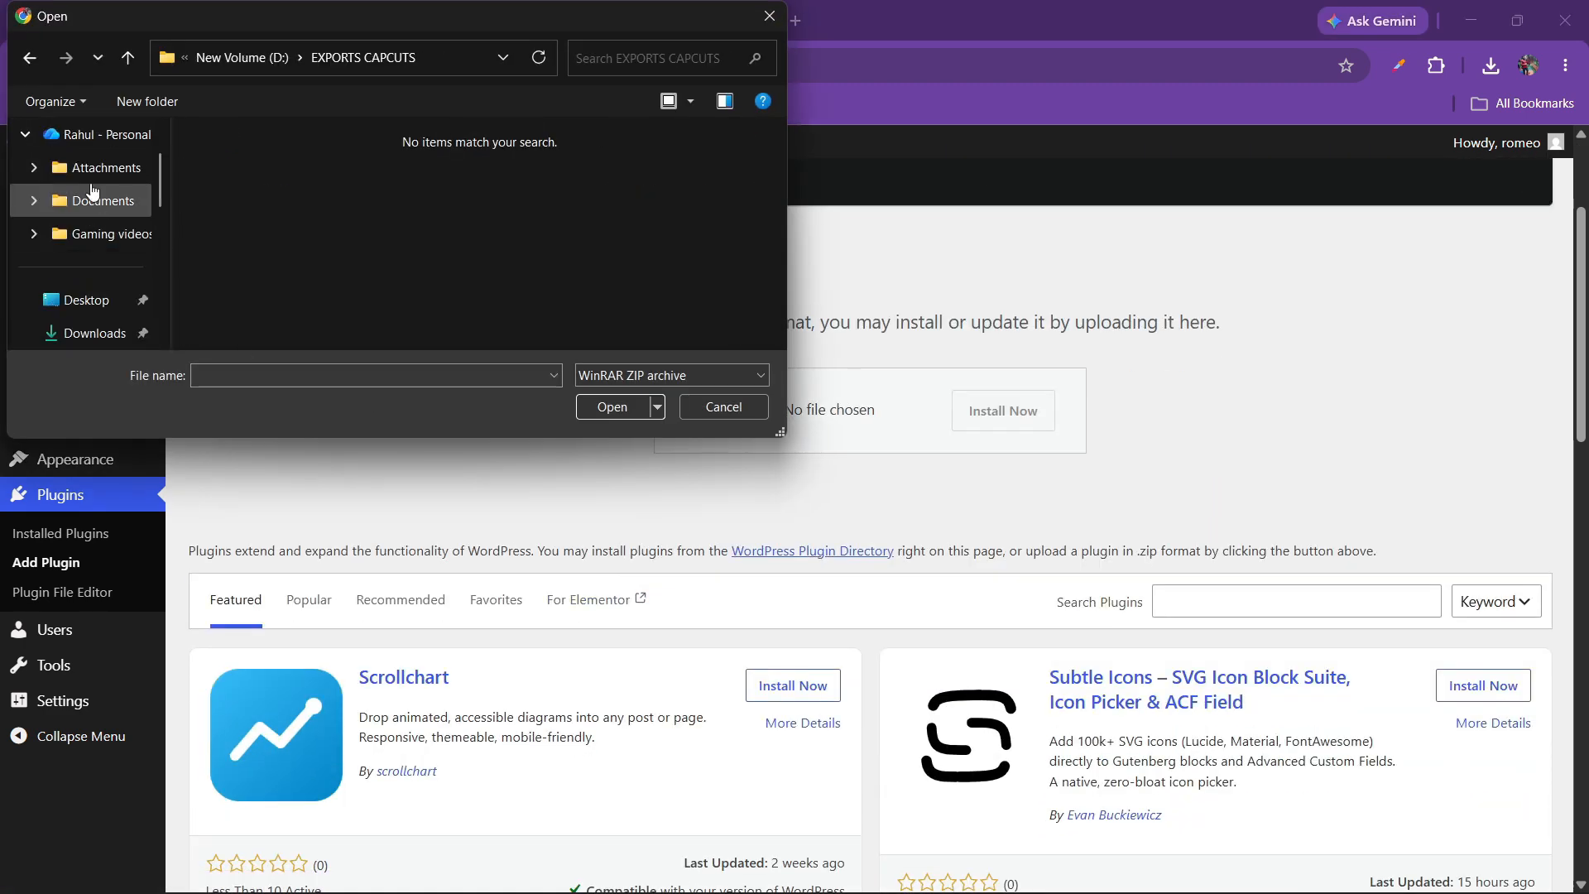
scroll(86, 248, down, 4)
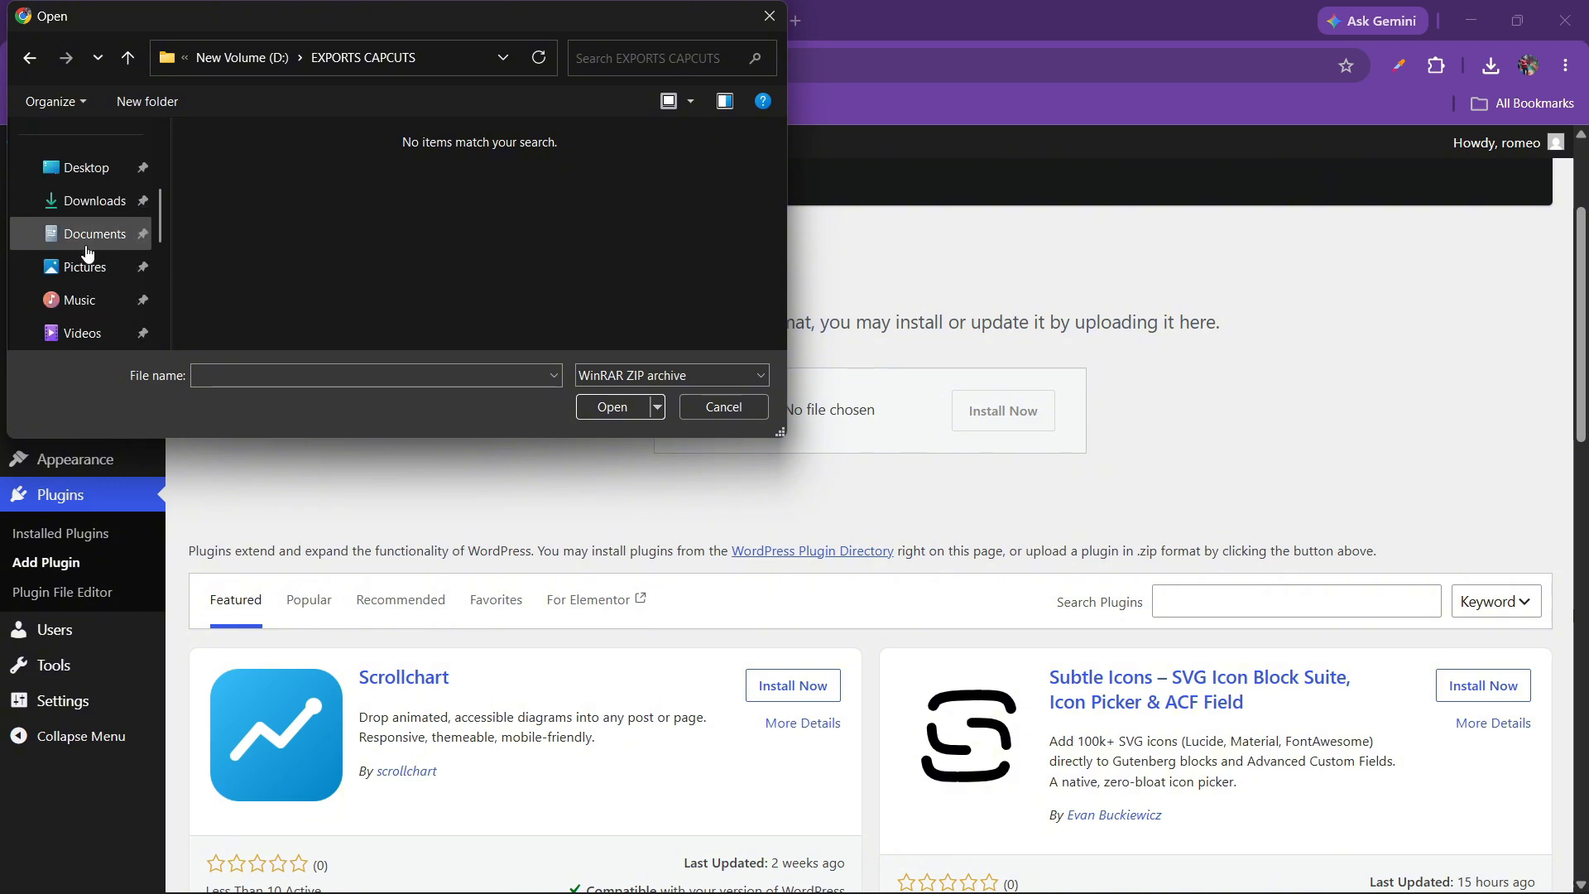
scroll(91, 236, down, 4)
click(84, 234)
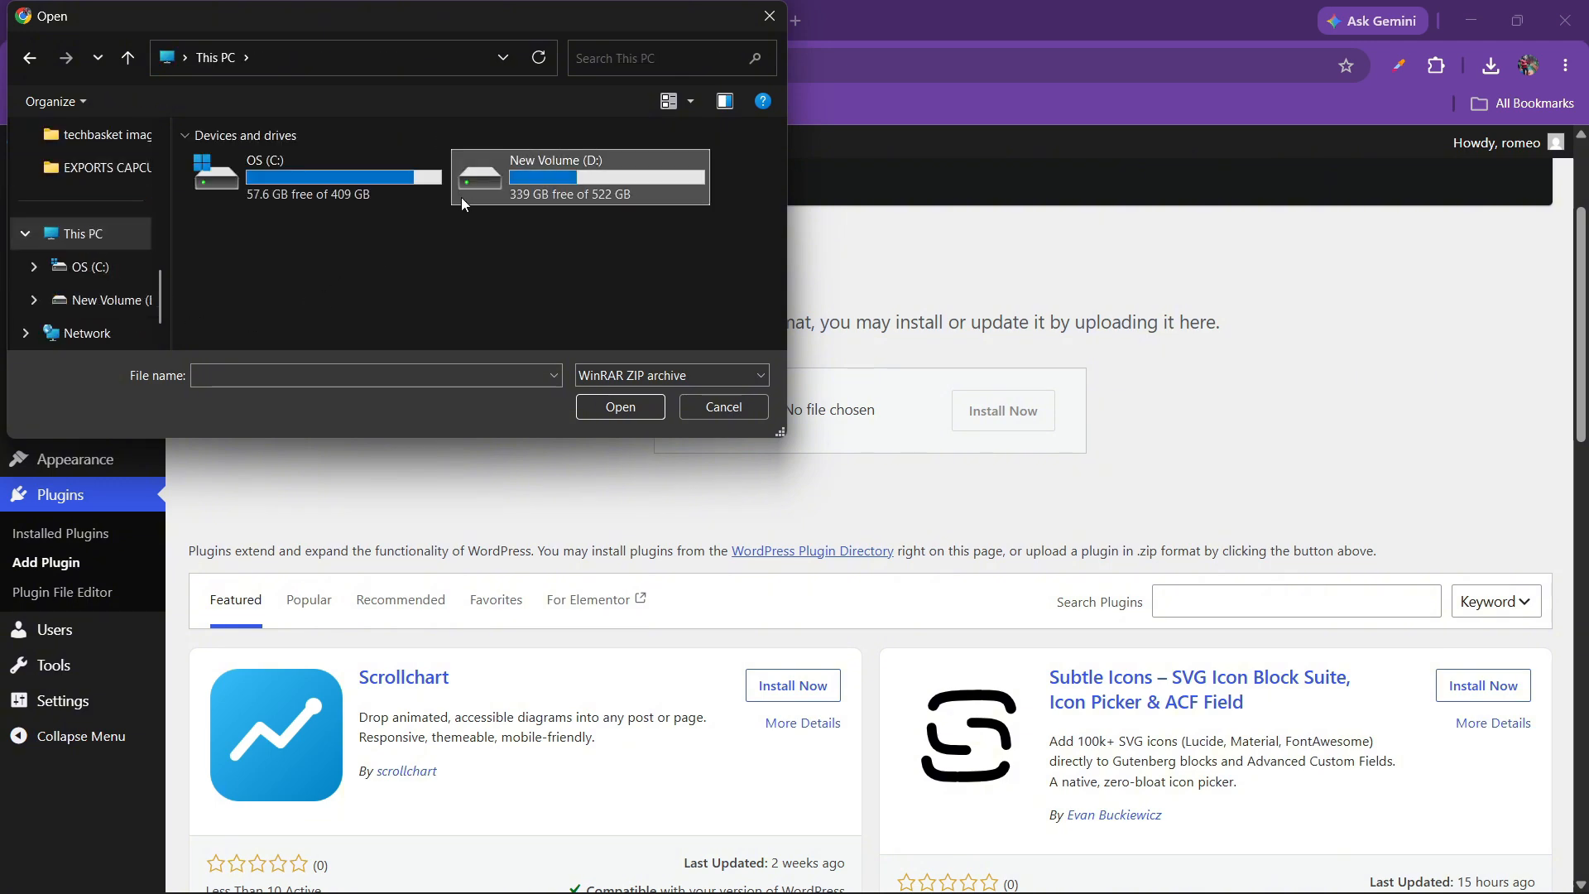
double_click(460, 197)
scroll(389, 294, down, 1)
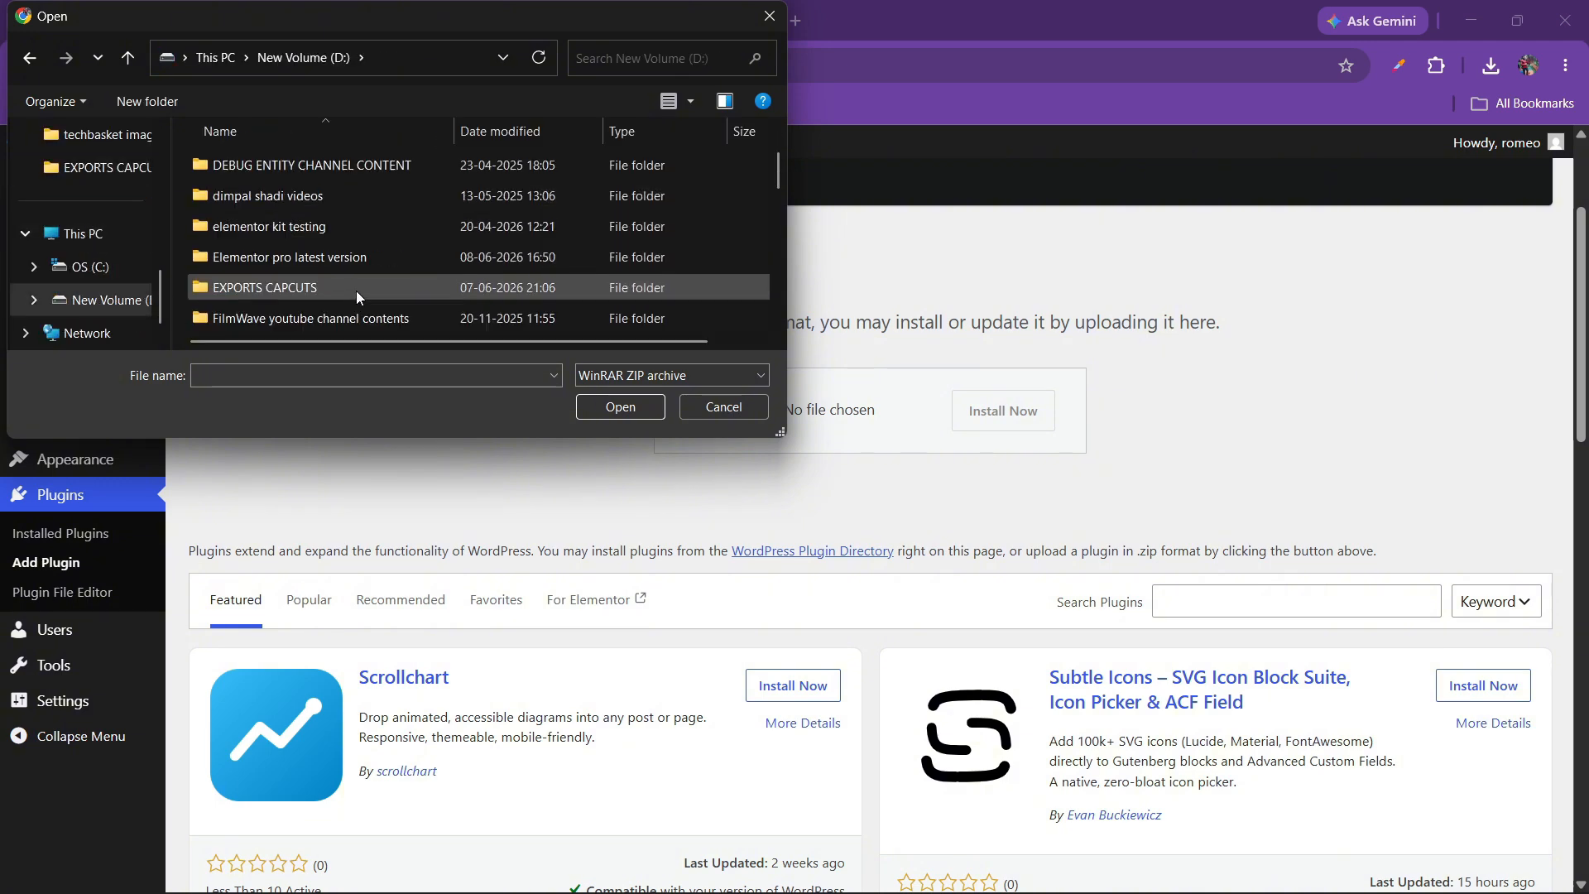
double_click(303, 259)
double_click(273, 163)
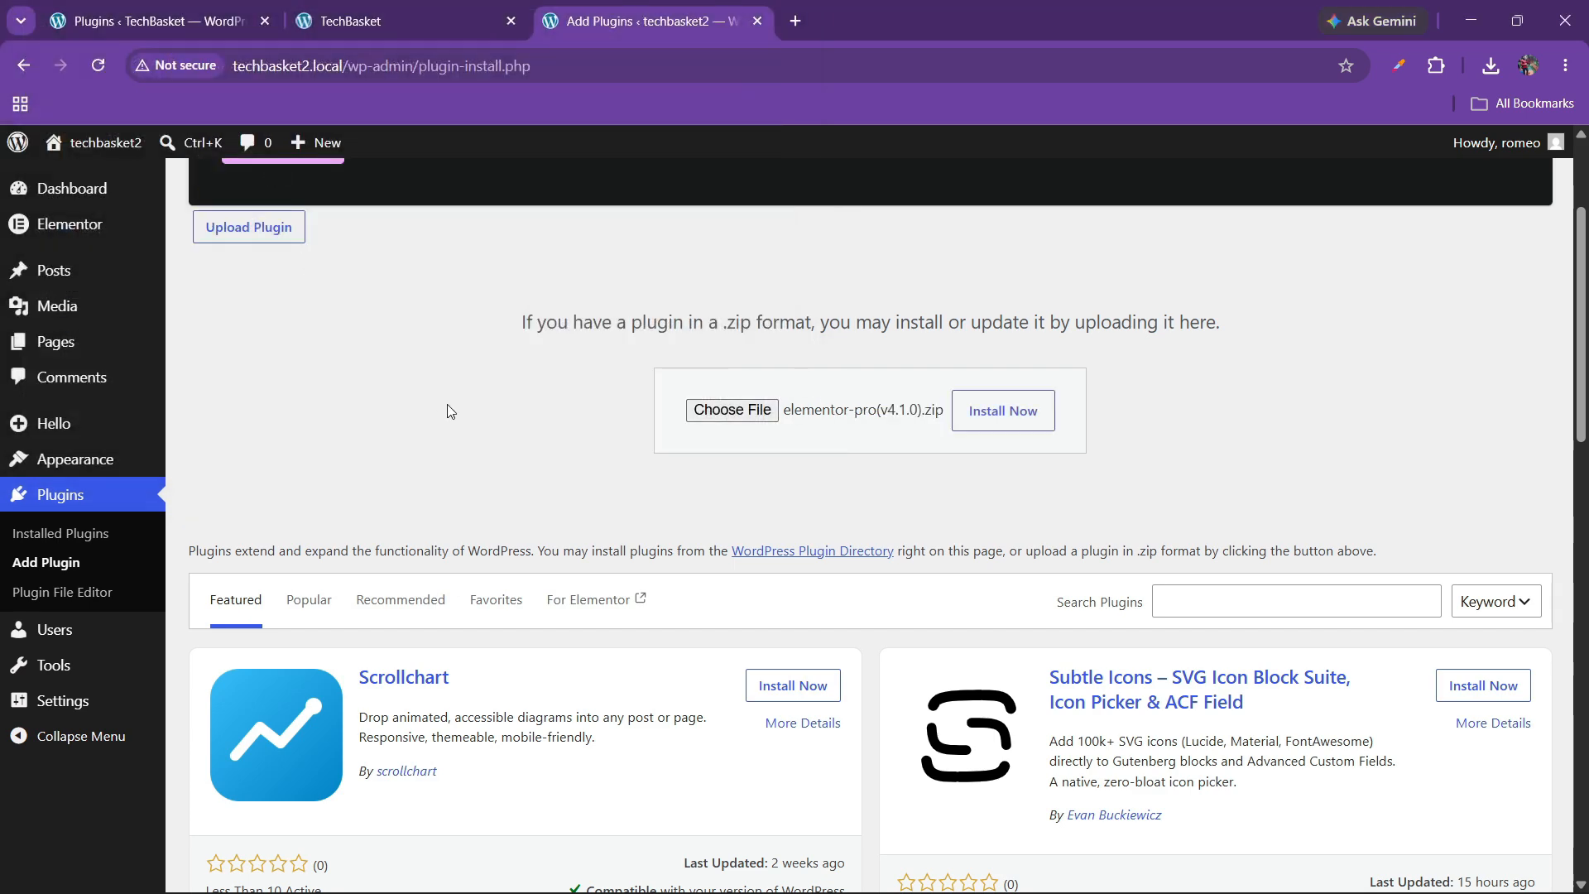
Install the chosen Elementor Pro package on the techbasket2 site and activate it.
click(989, 421)
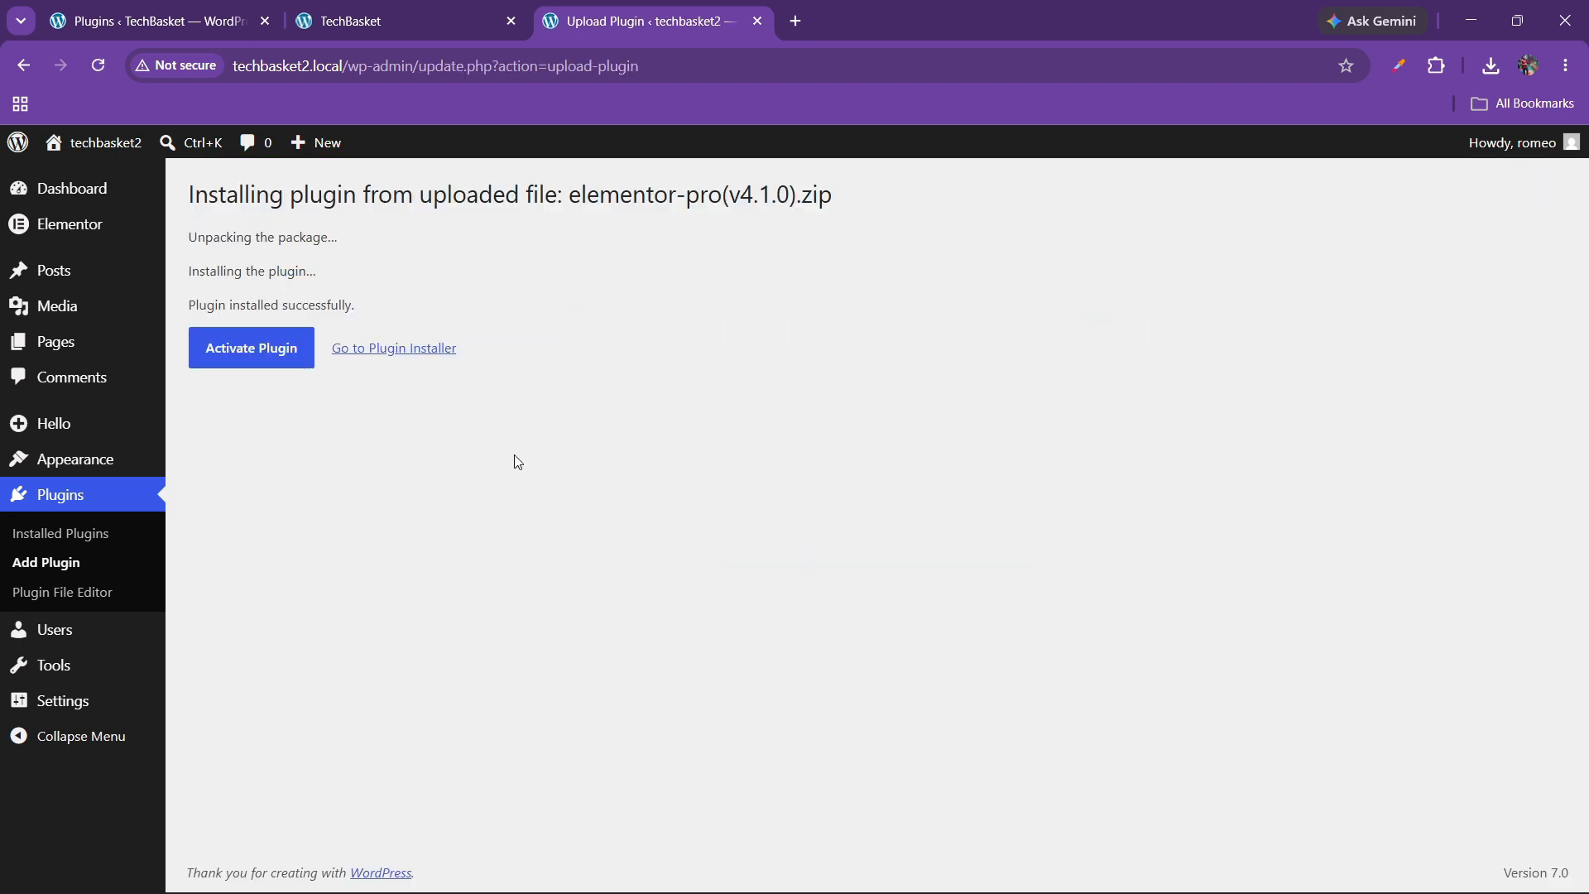
click(245, 358)
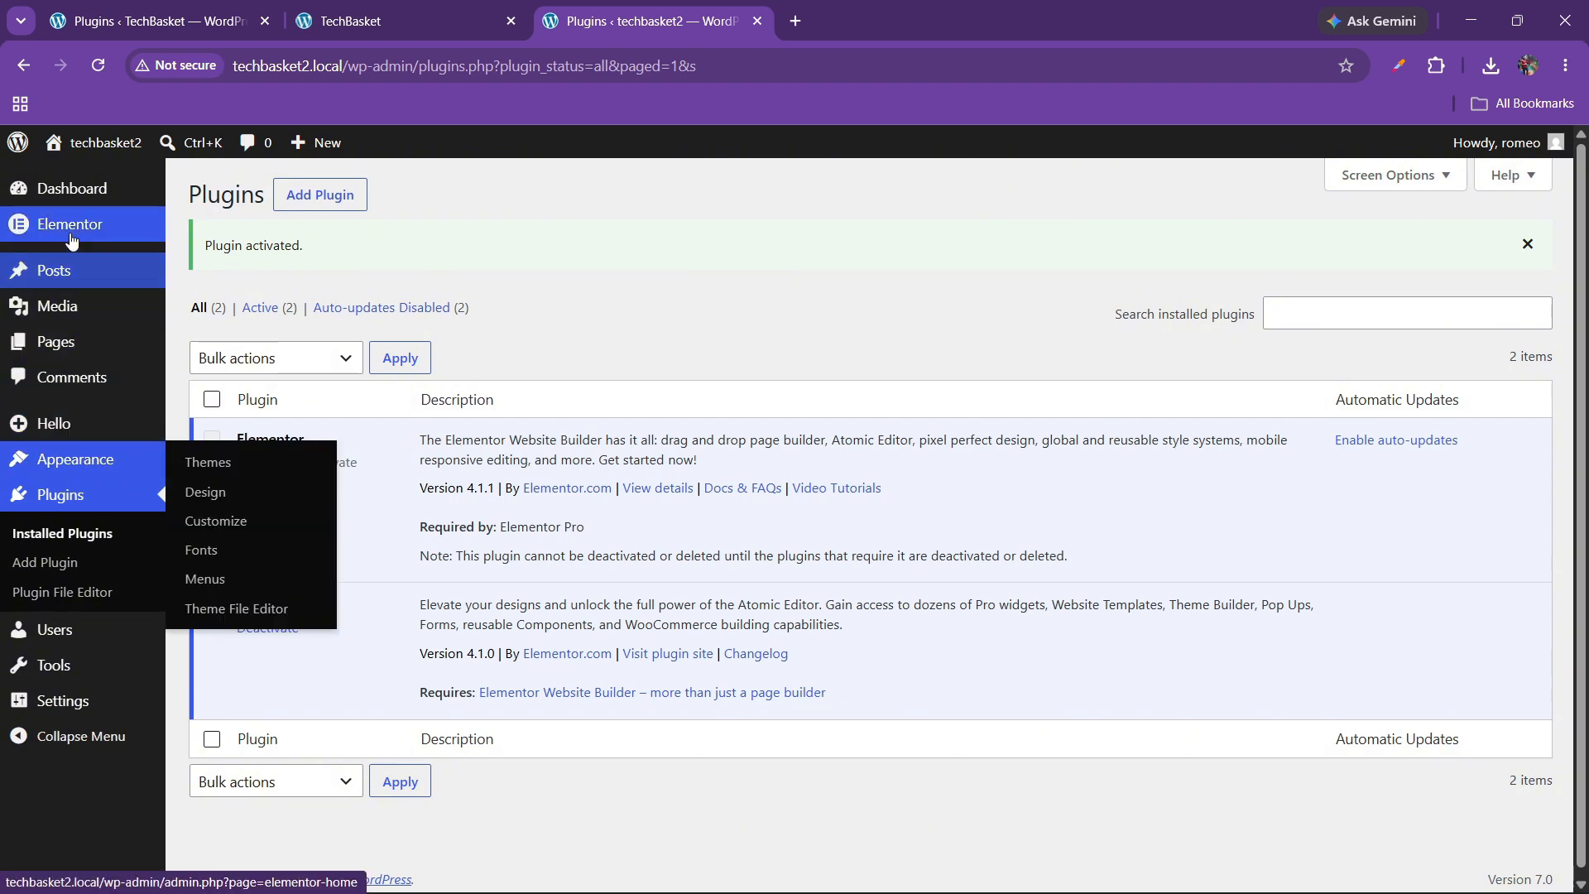
Copy the plugin name "Filter Everything" from the TechBasket site's installed plugins.
key(ctrl+1)
scroll(406, 517, up, 1)
scroll(356, 517, down, 1)
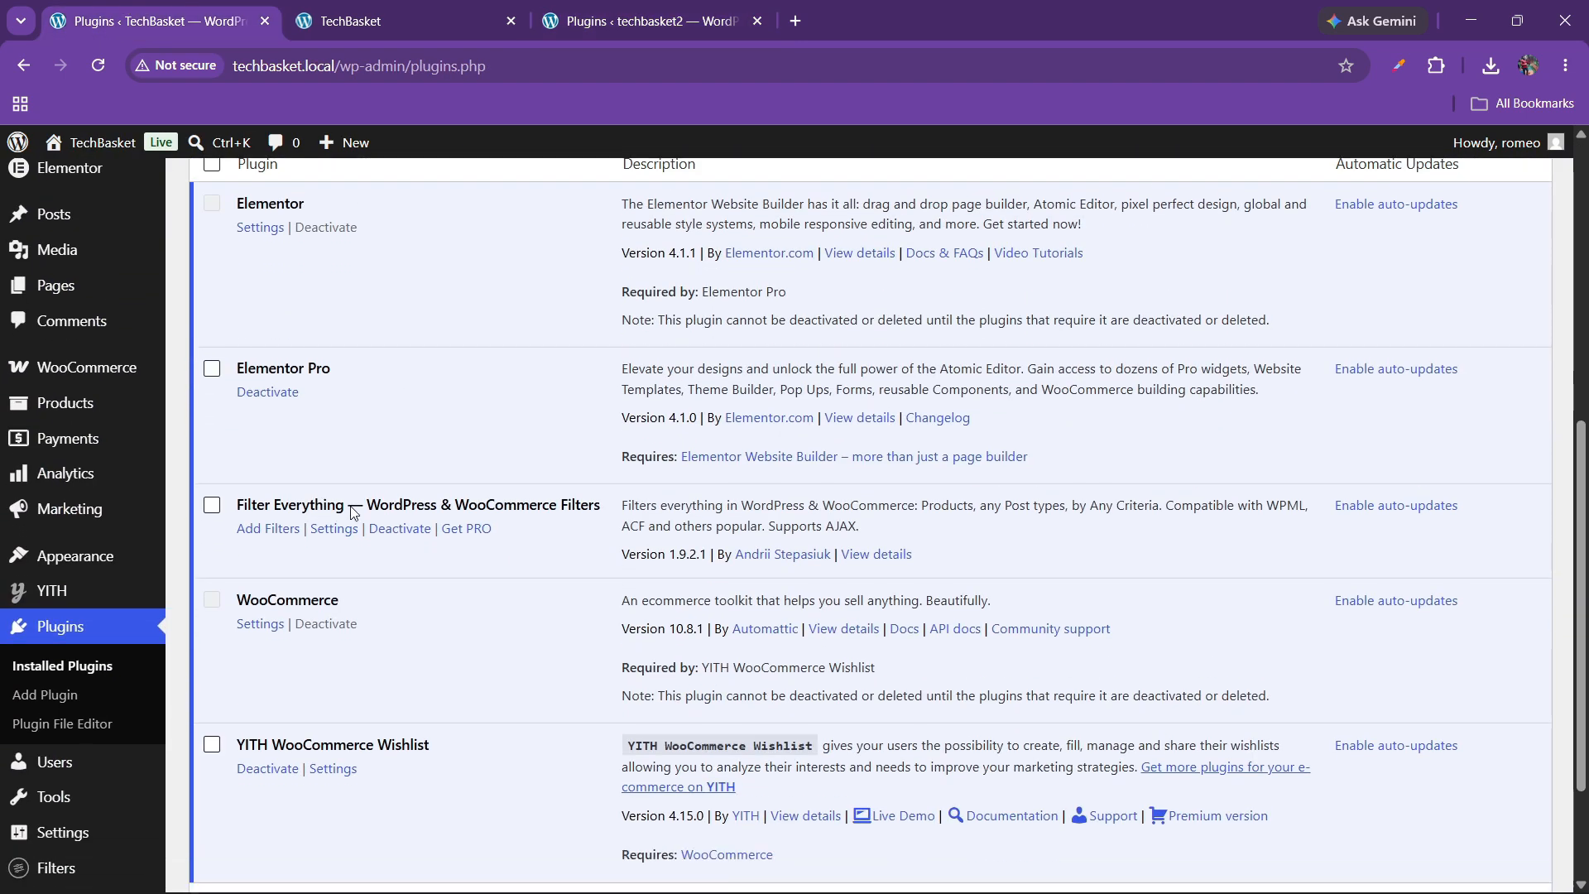
drag(237, 461, 347, 458)
key(ctrl+c)
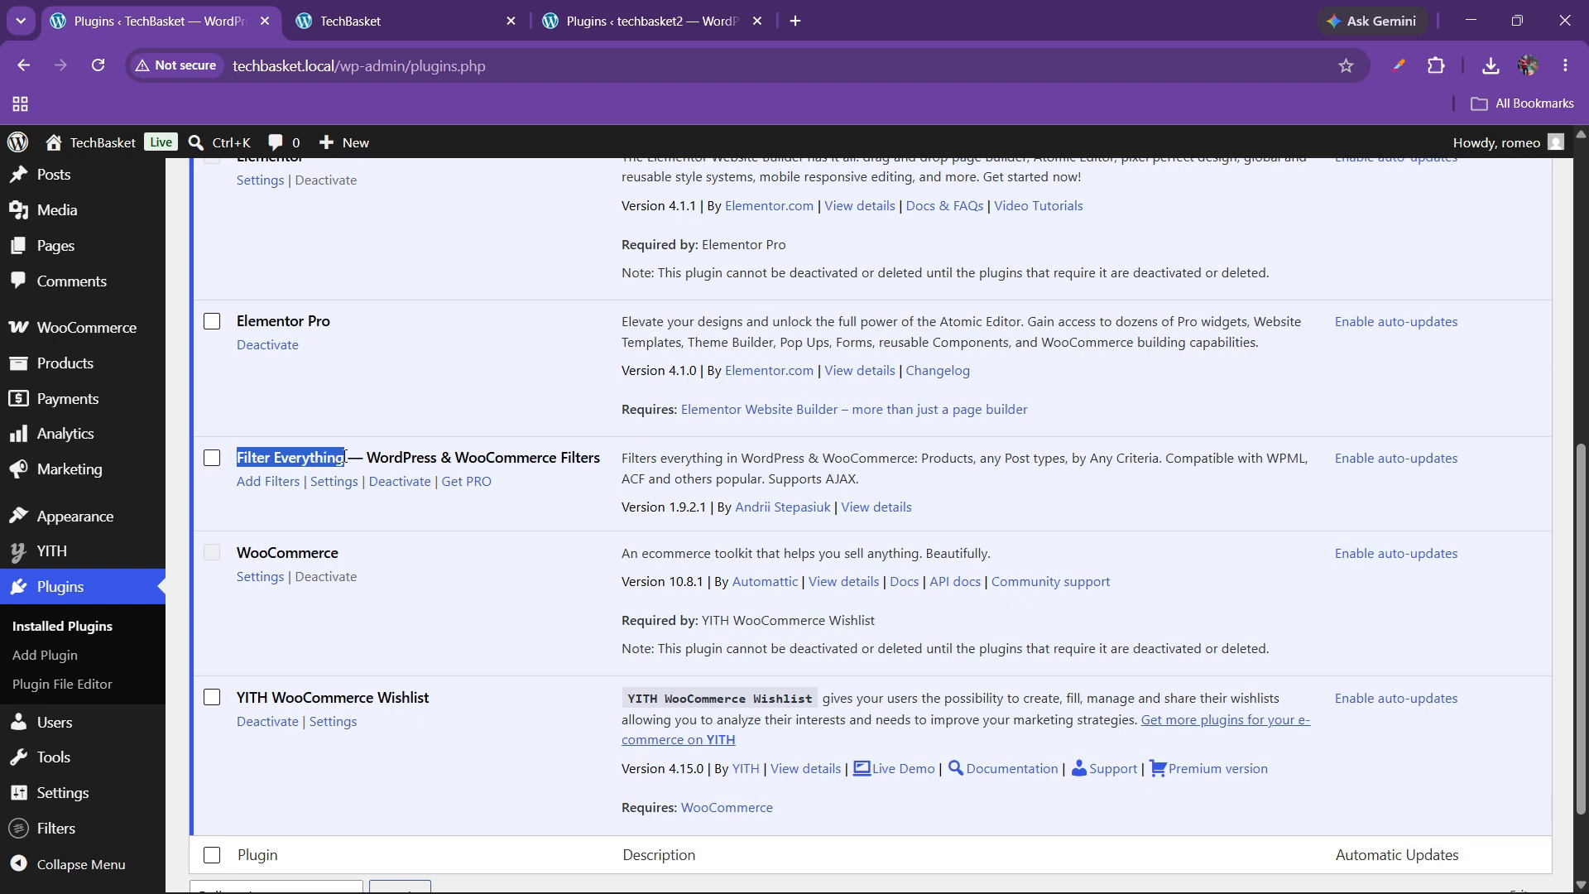
Find the Filter Everything plugin by its copied name on the techbasket2 site, then install and activate it.
click(716, 9)
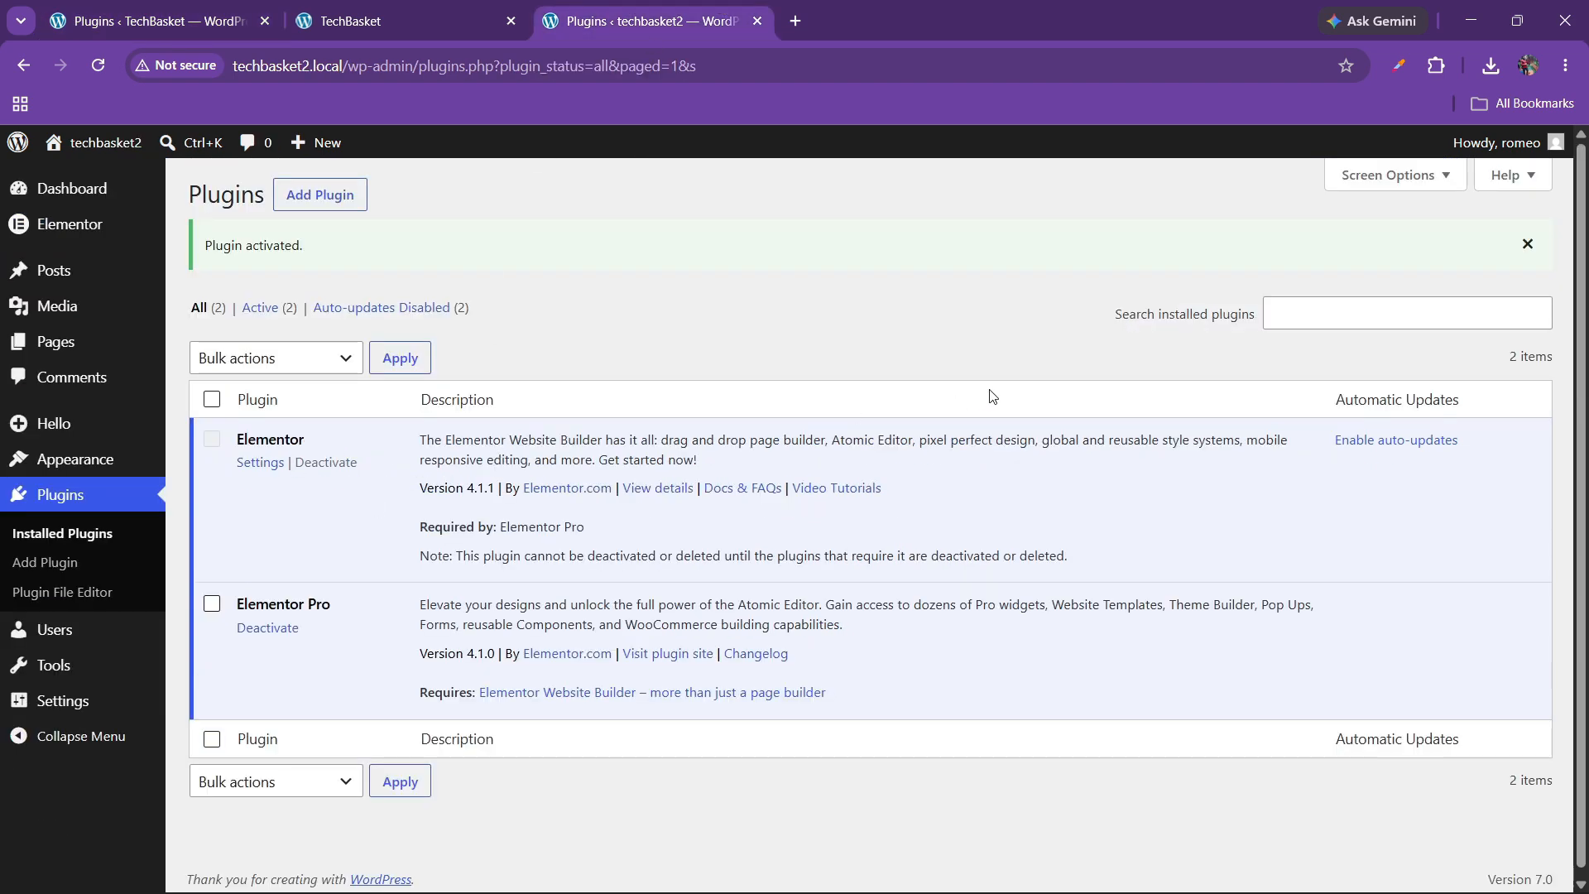
click(320, 195)
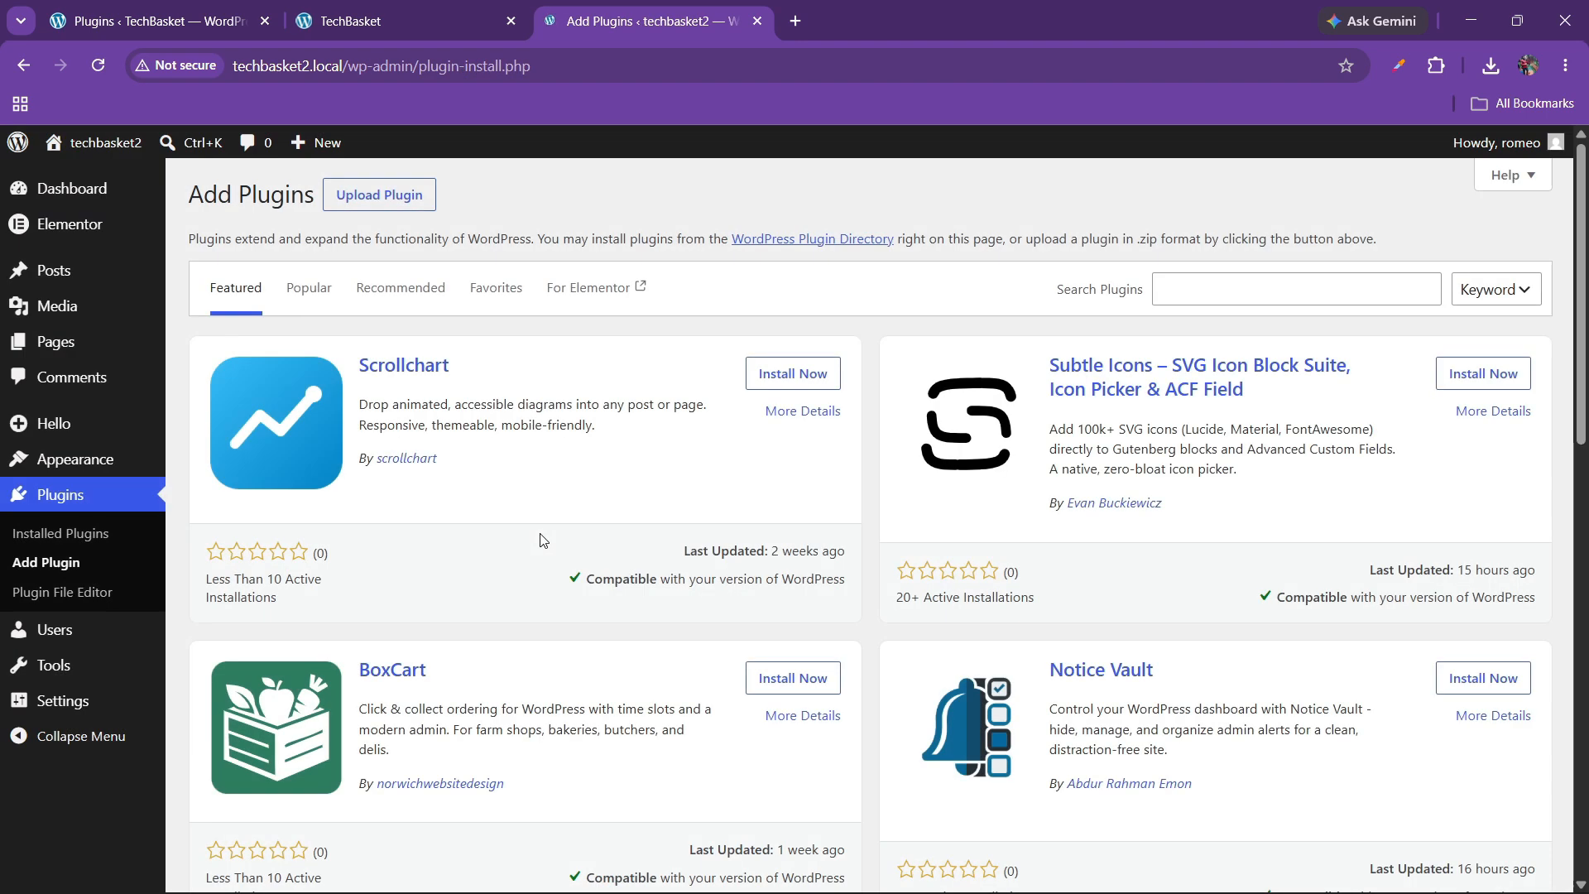
click(1193, 291)
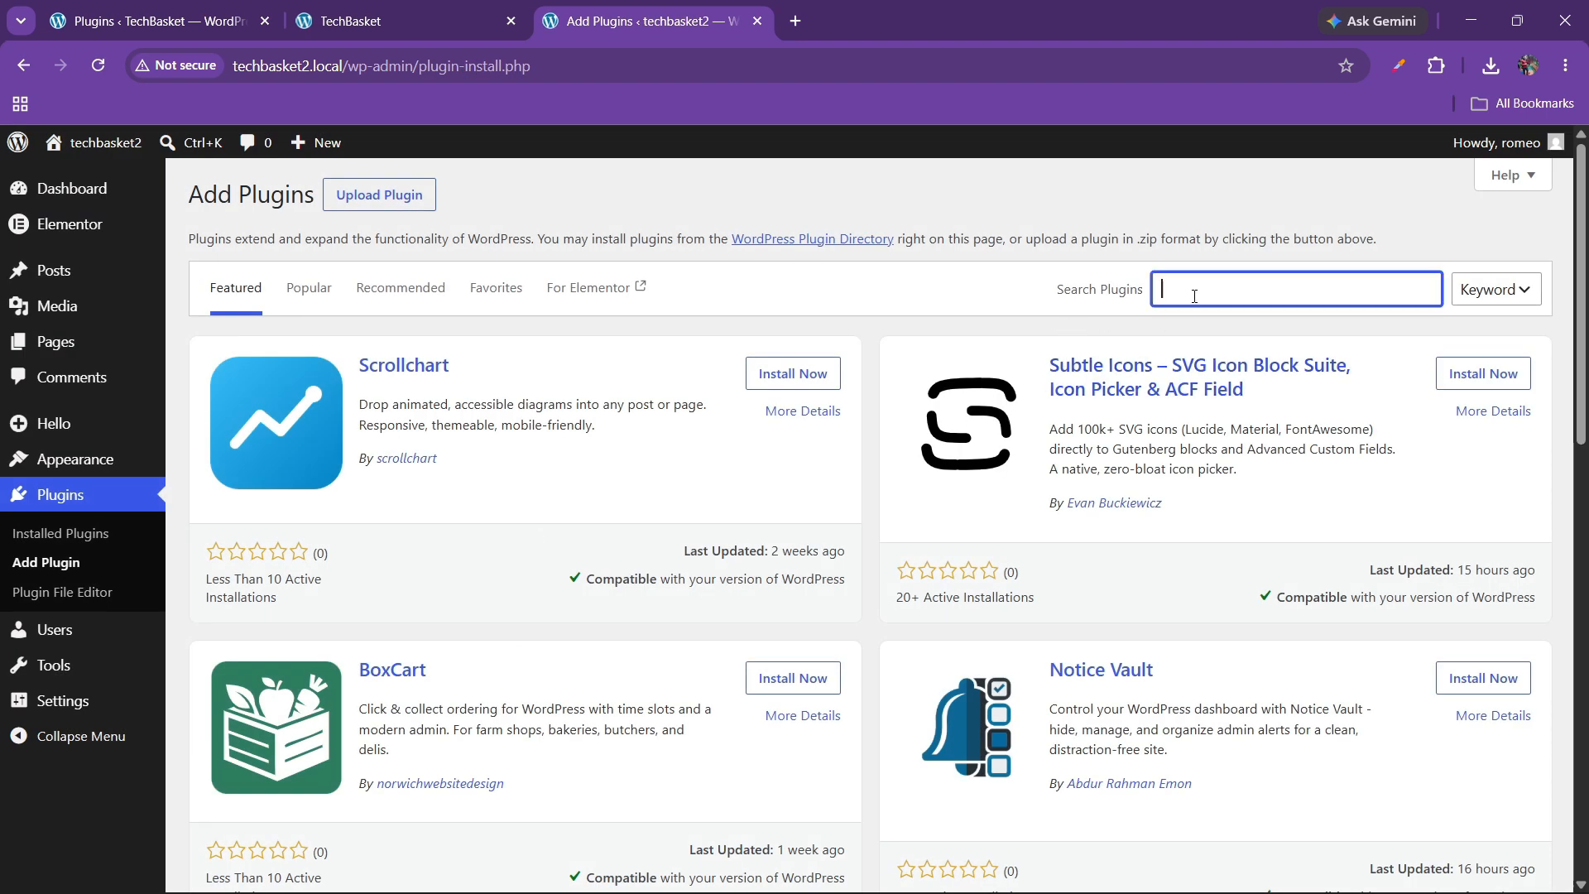
key(ctrl+v)
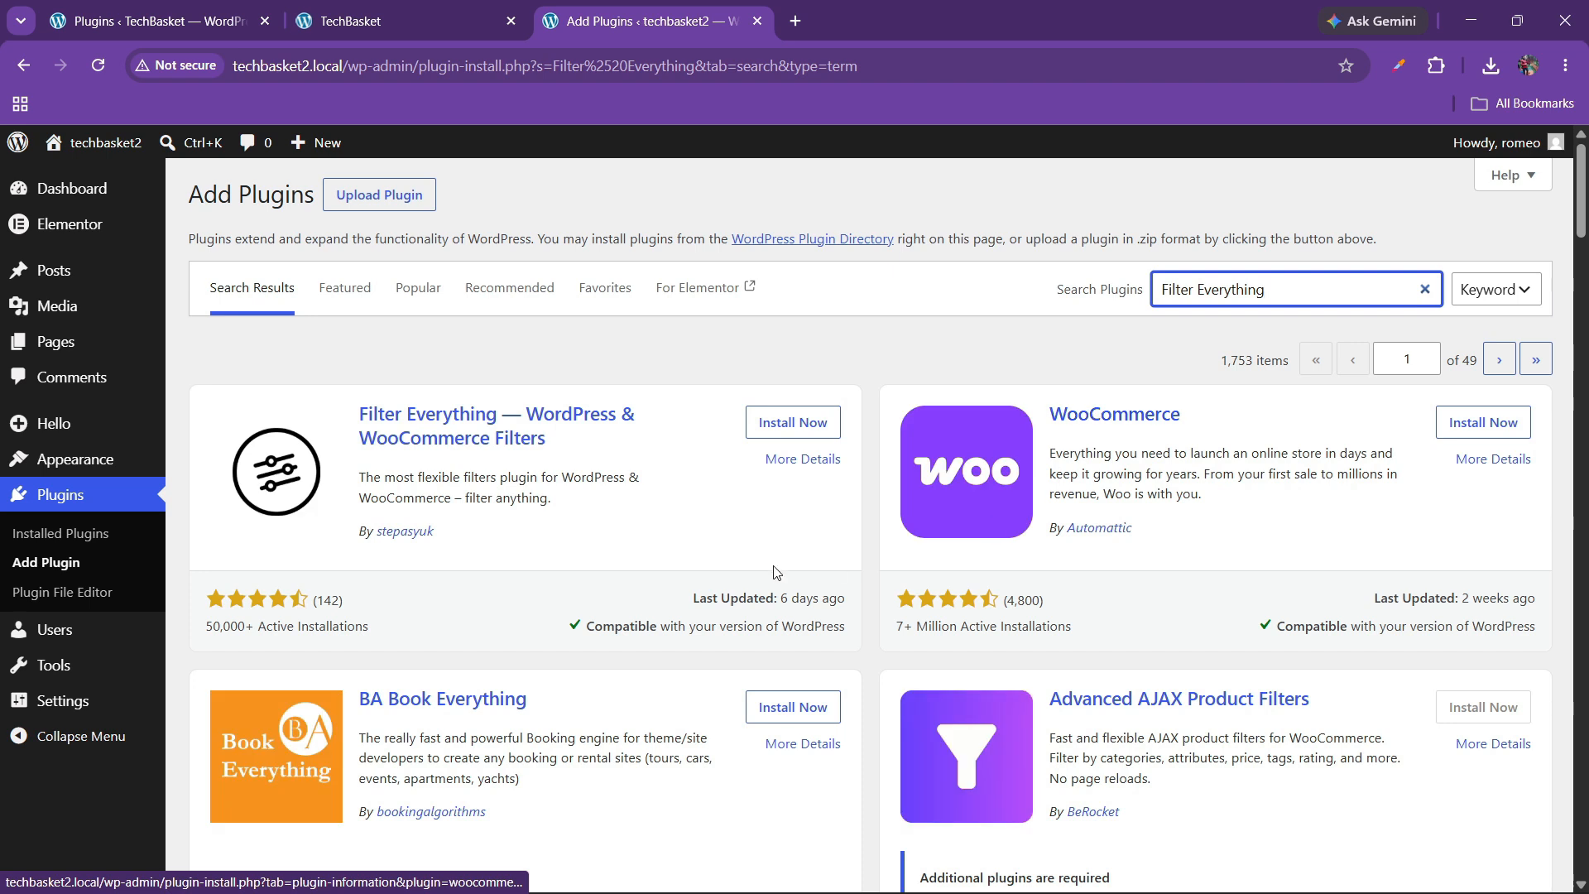
click(756, 422)
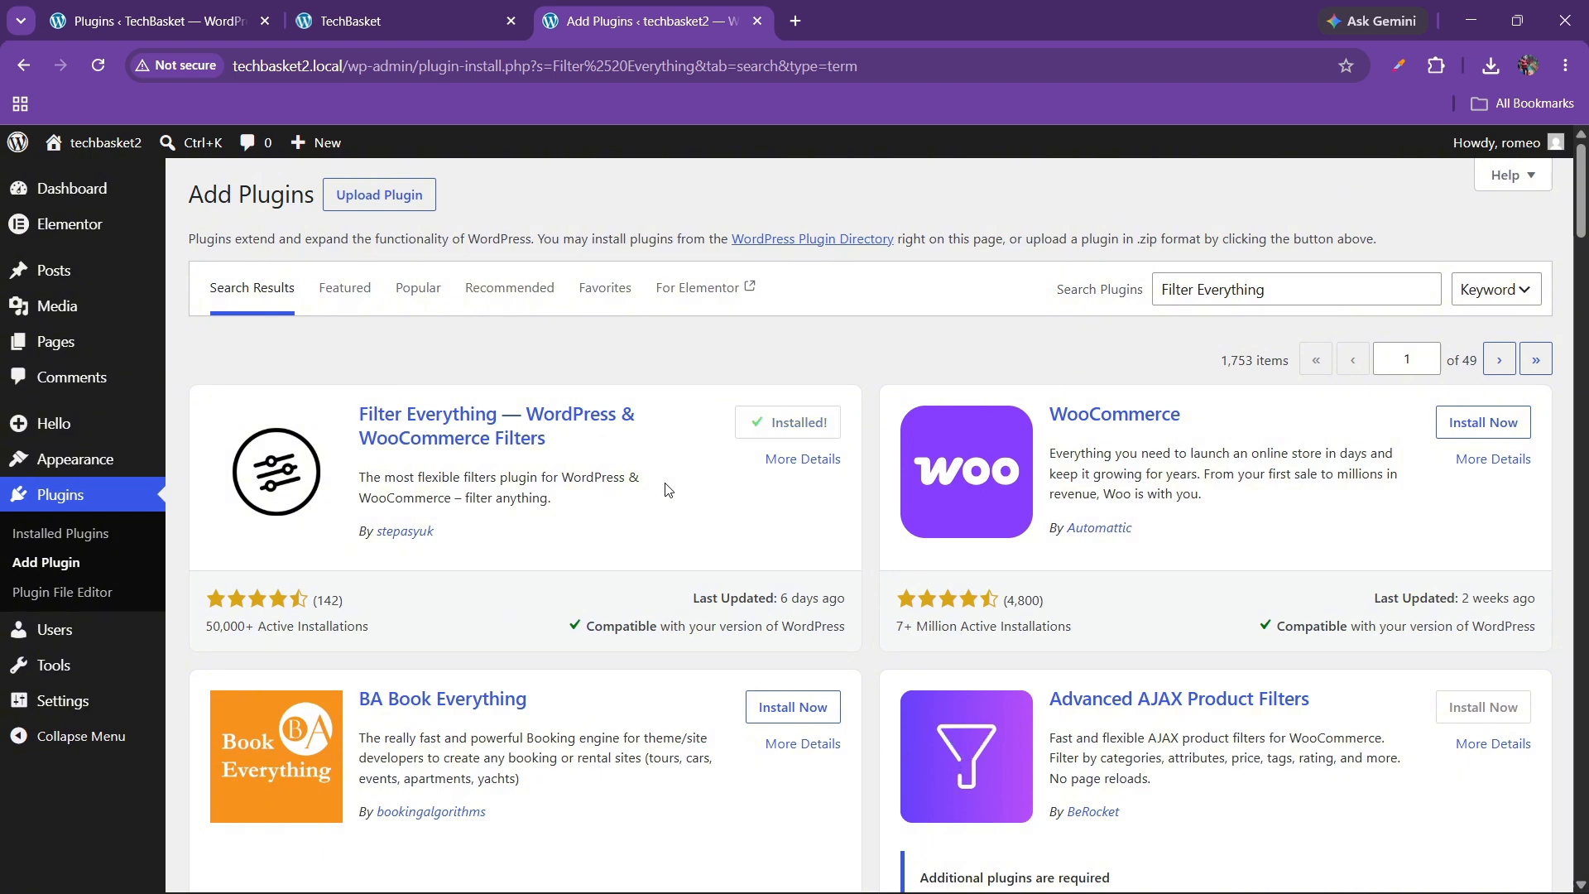
click(792, 424)
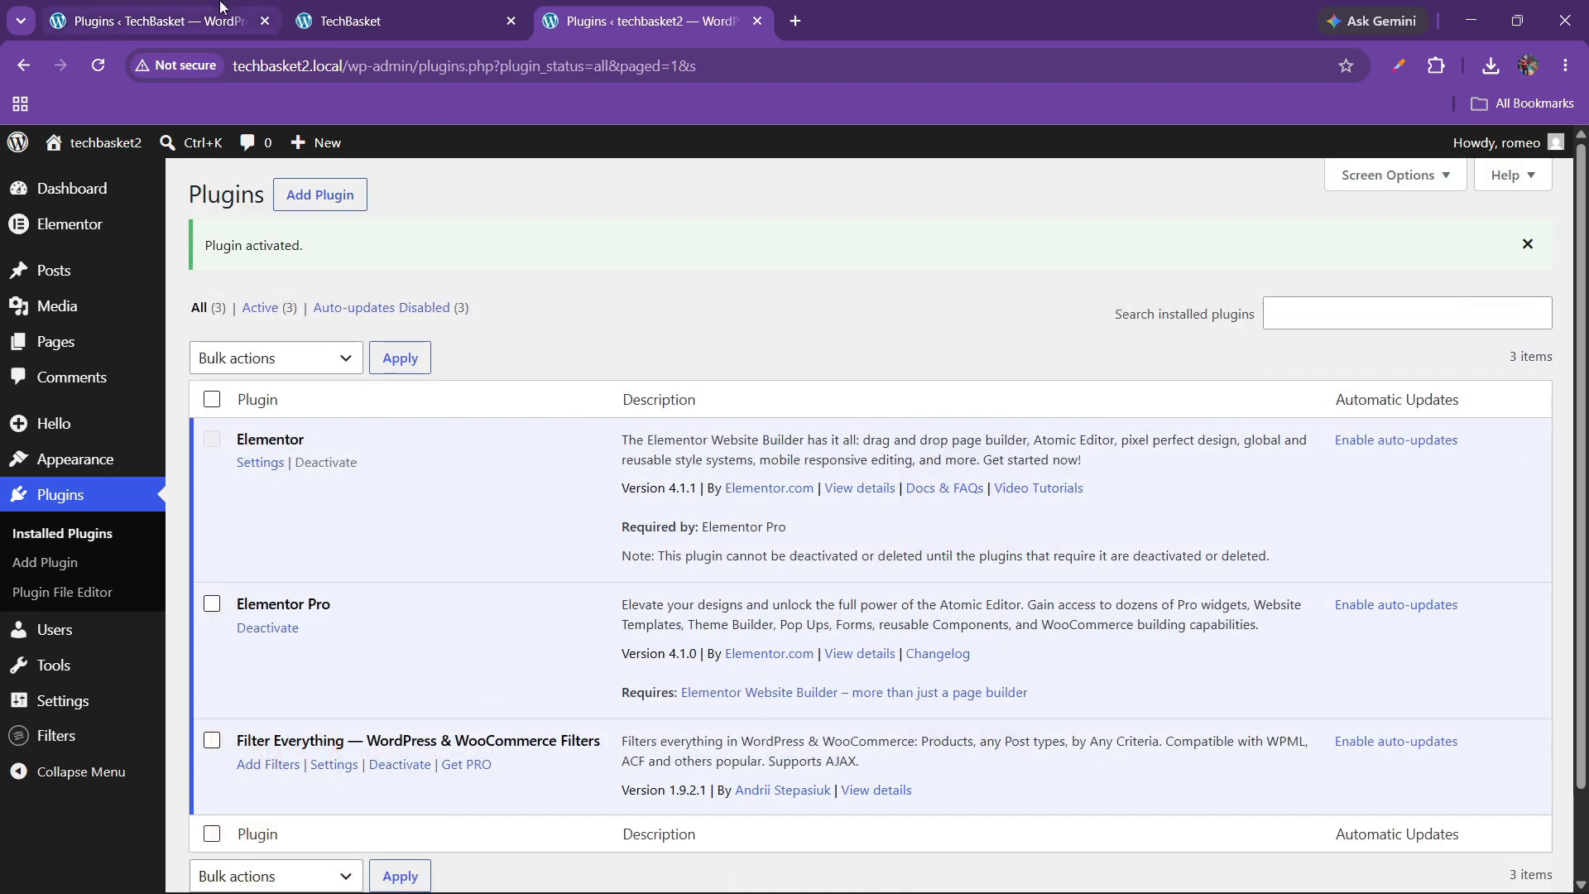
Check the TechBasket site's remaining plugins, and open the page for adding plugins on the techbasket2 site.
click(157, 21)
scroll(409, 395, down, 2)
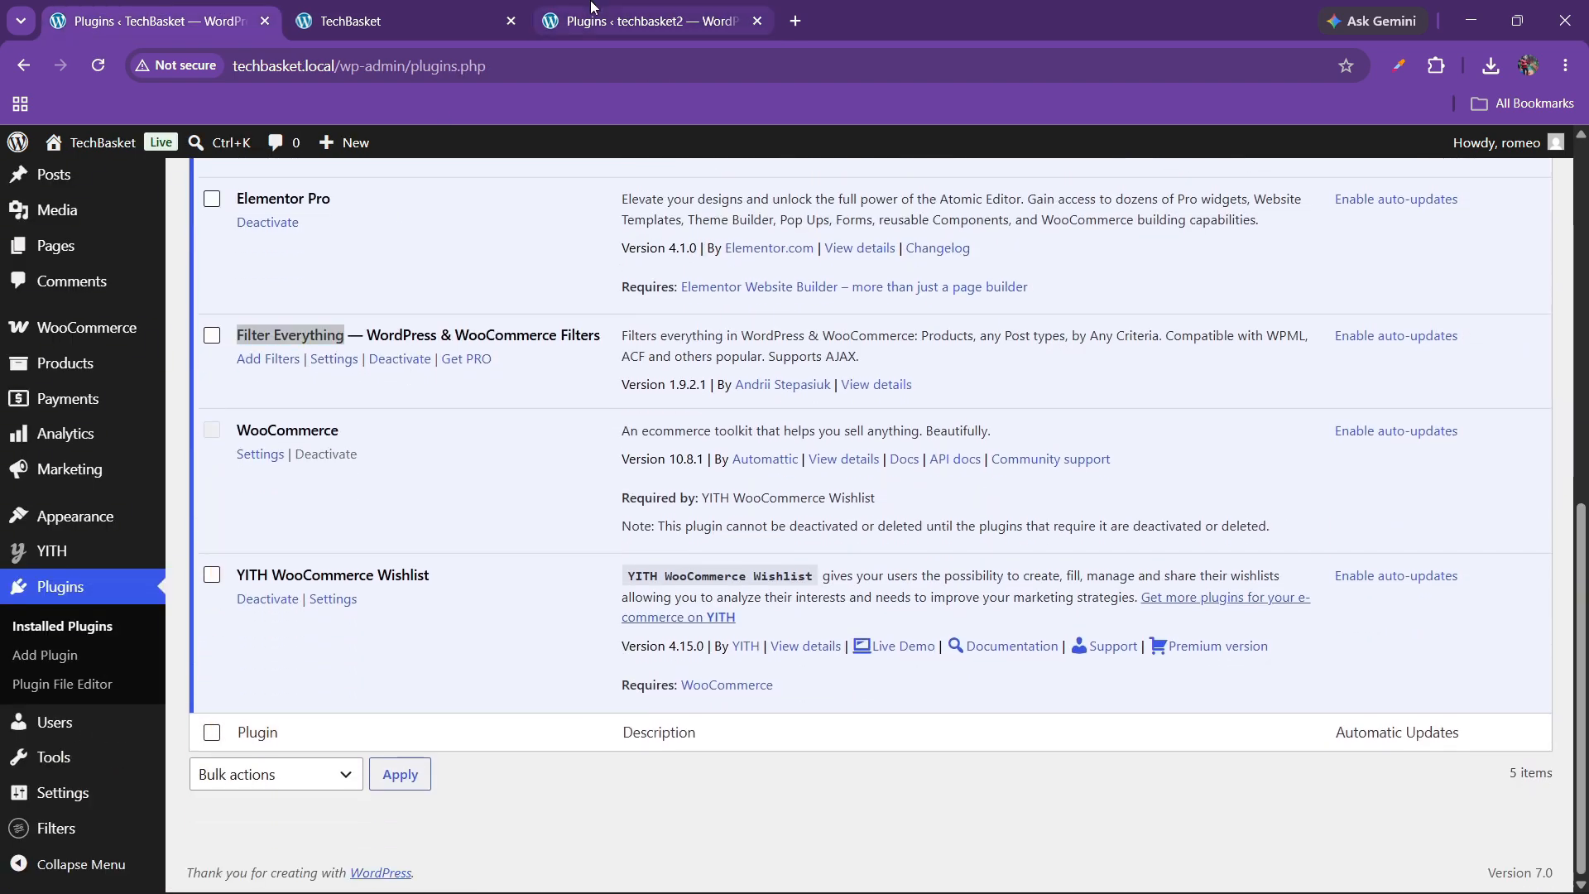
click(645, 21)
click(321, 196)
Select the name of the YITH WooCommerce Wishlist plugin in the TechBasket site's plugin list.
key(ctrl+1)
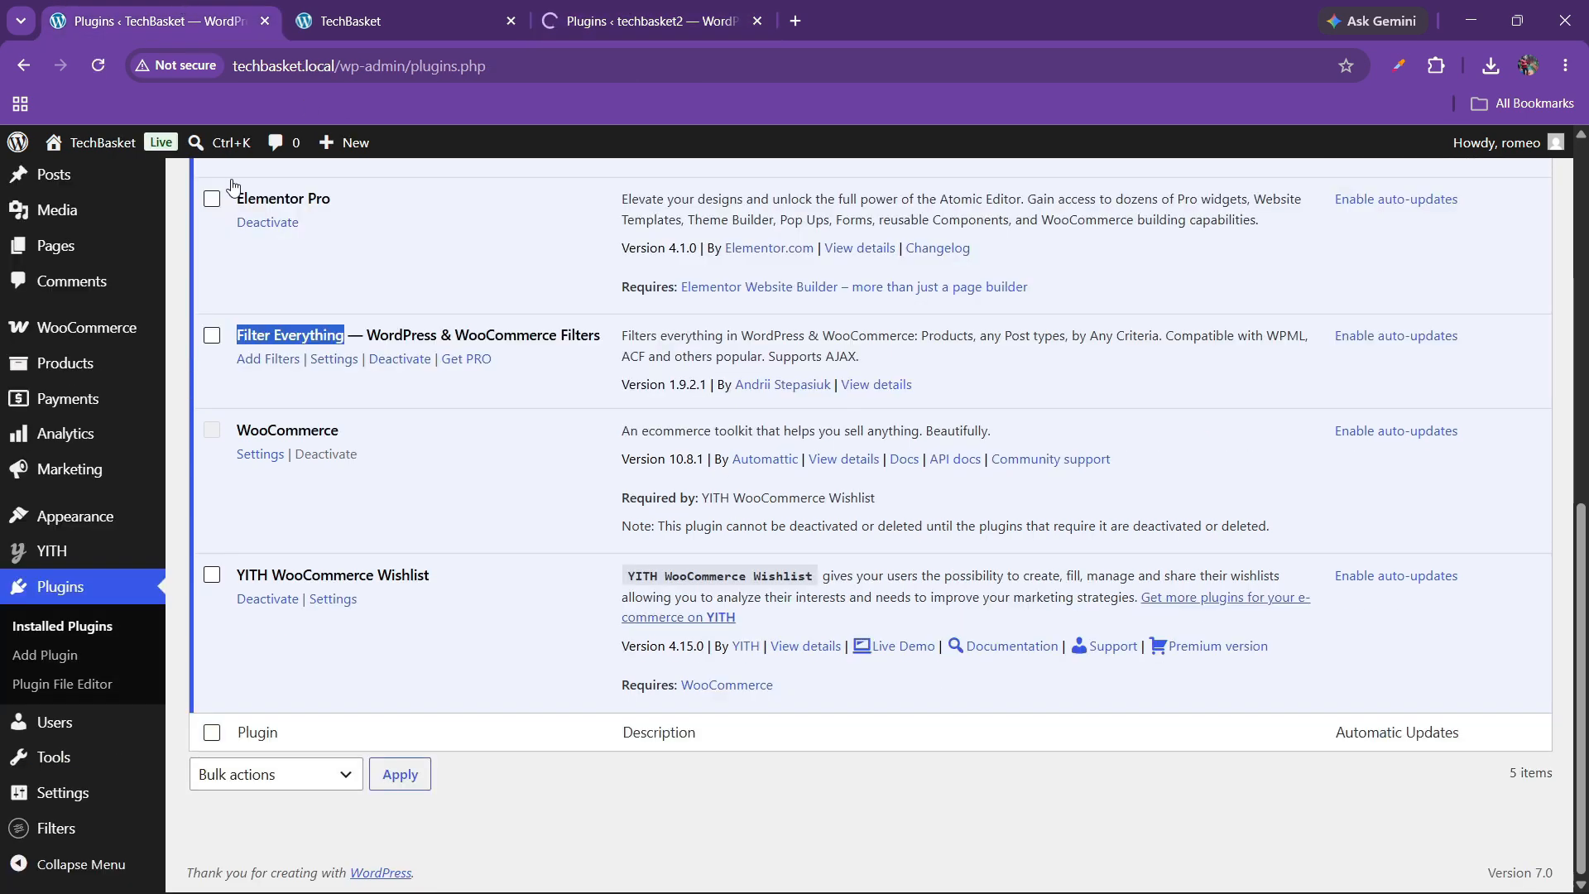
drag(235, 574, 439, 568)
click(518, 7)
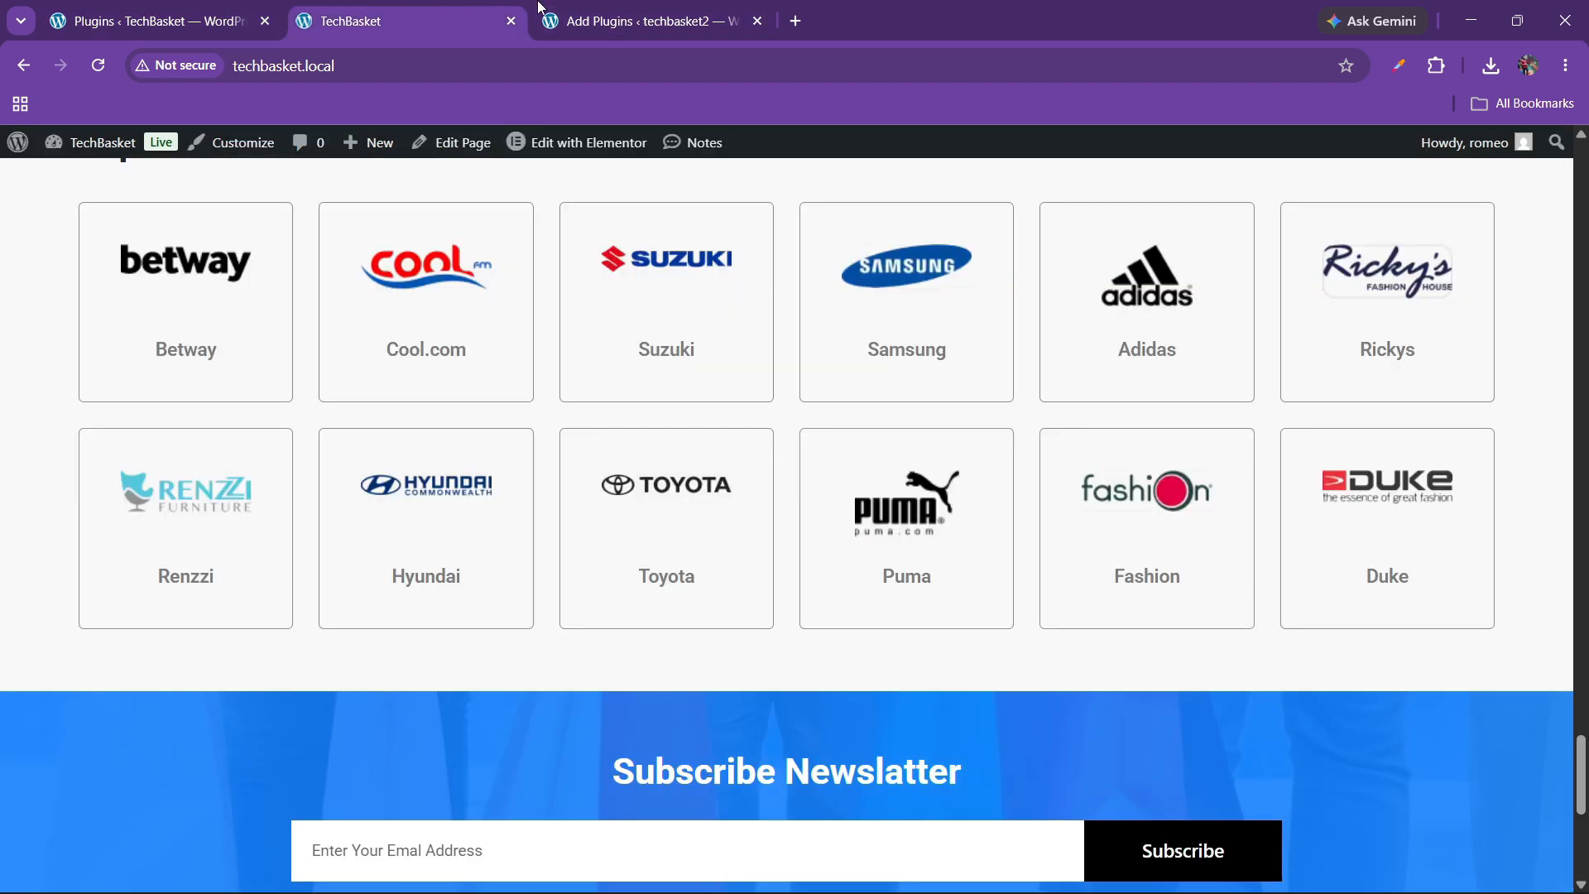
Search for "woocommerce" among the plugins available to the techbasket2 site, and install WooCommerce.
click(547, 9)
click(1182, 299)
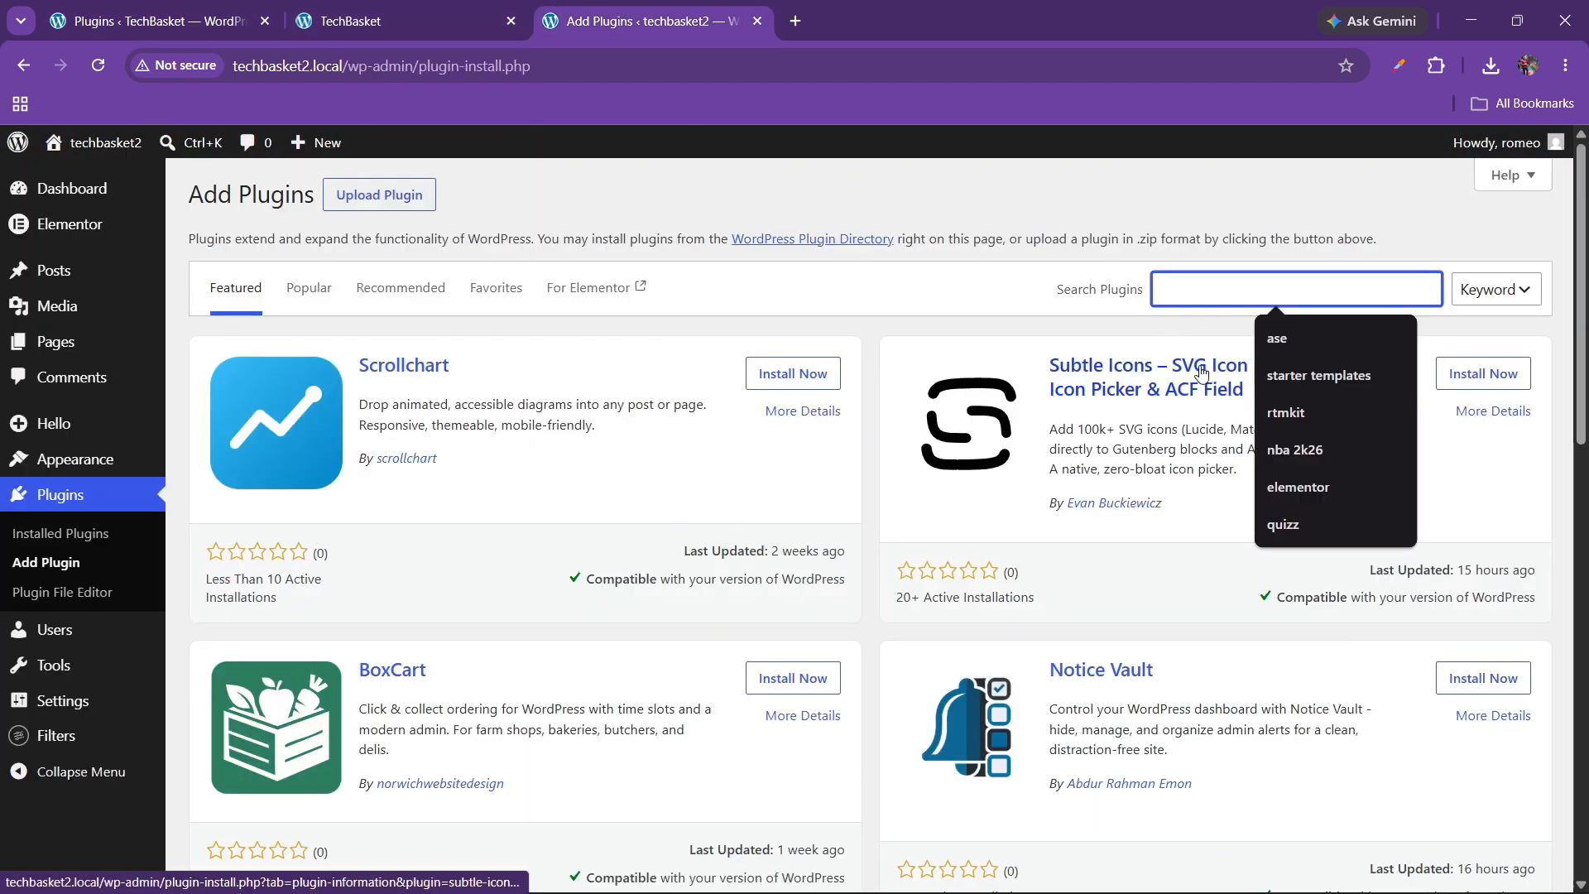
text(woocommerce)
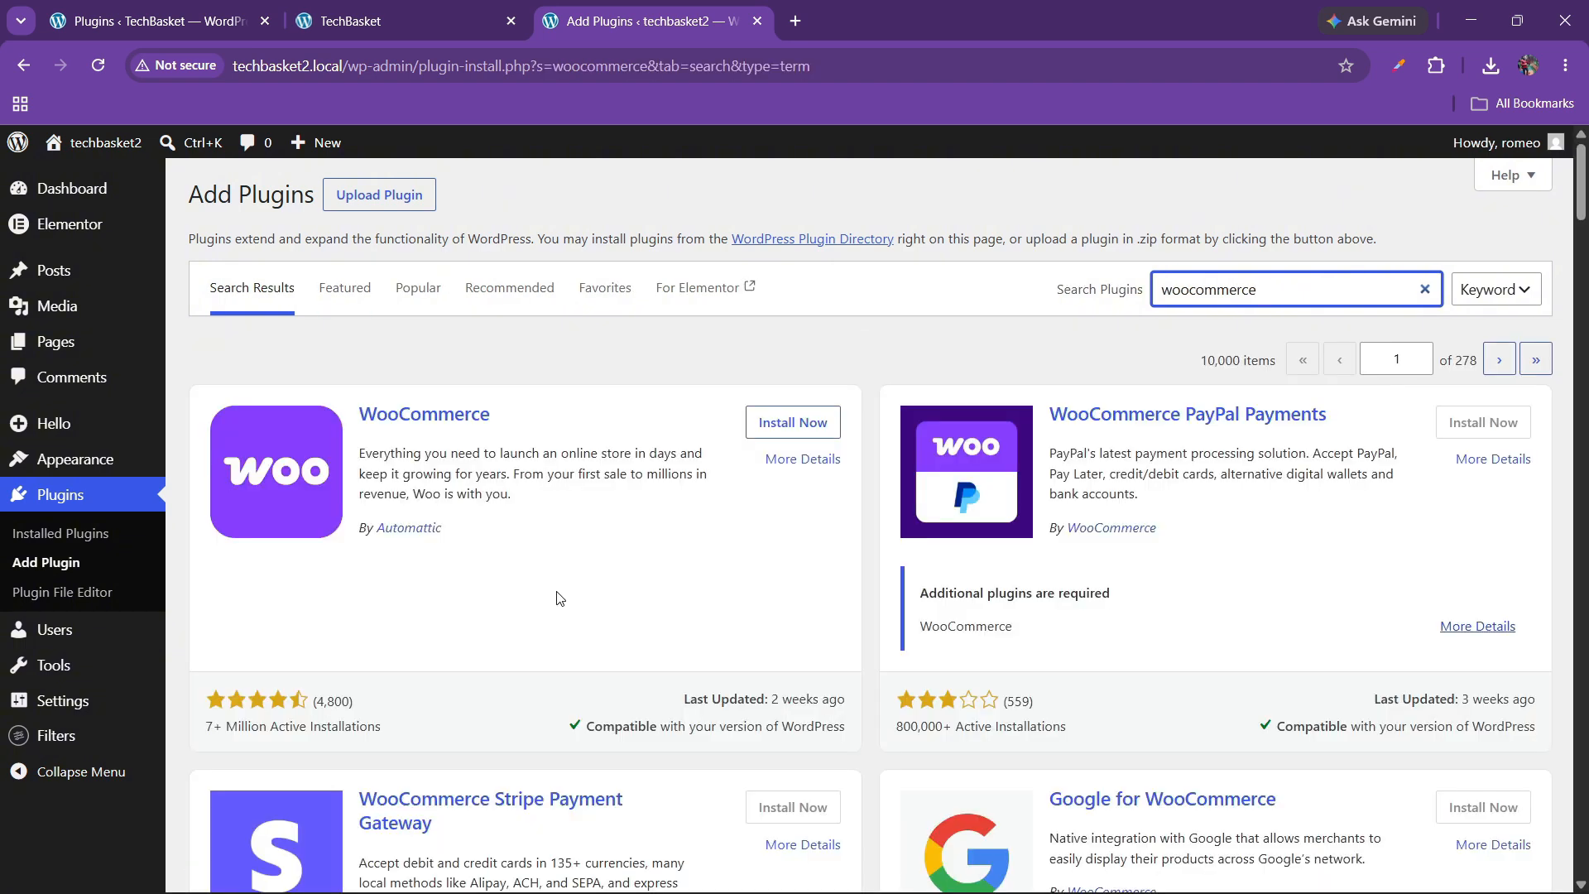
click(788, 423)
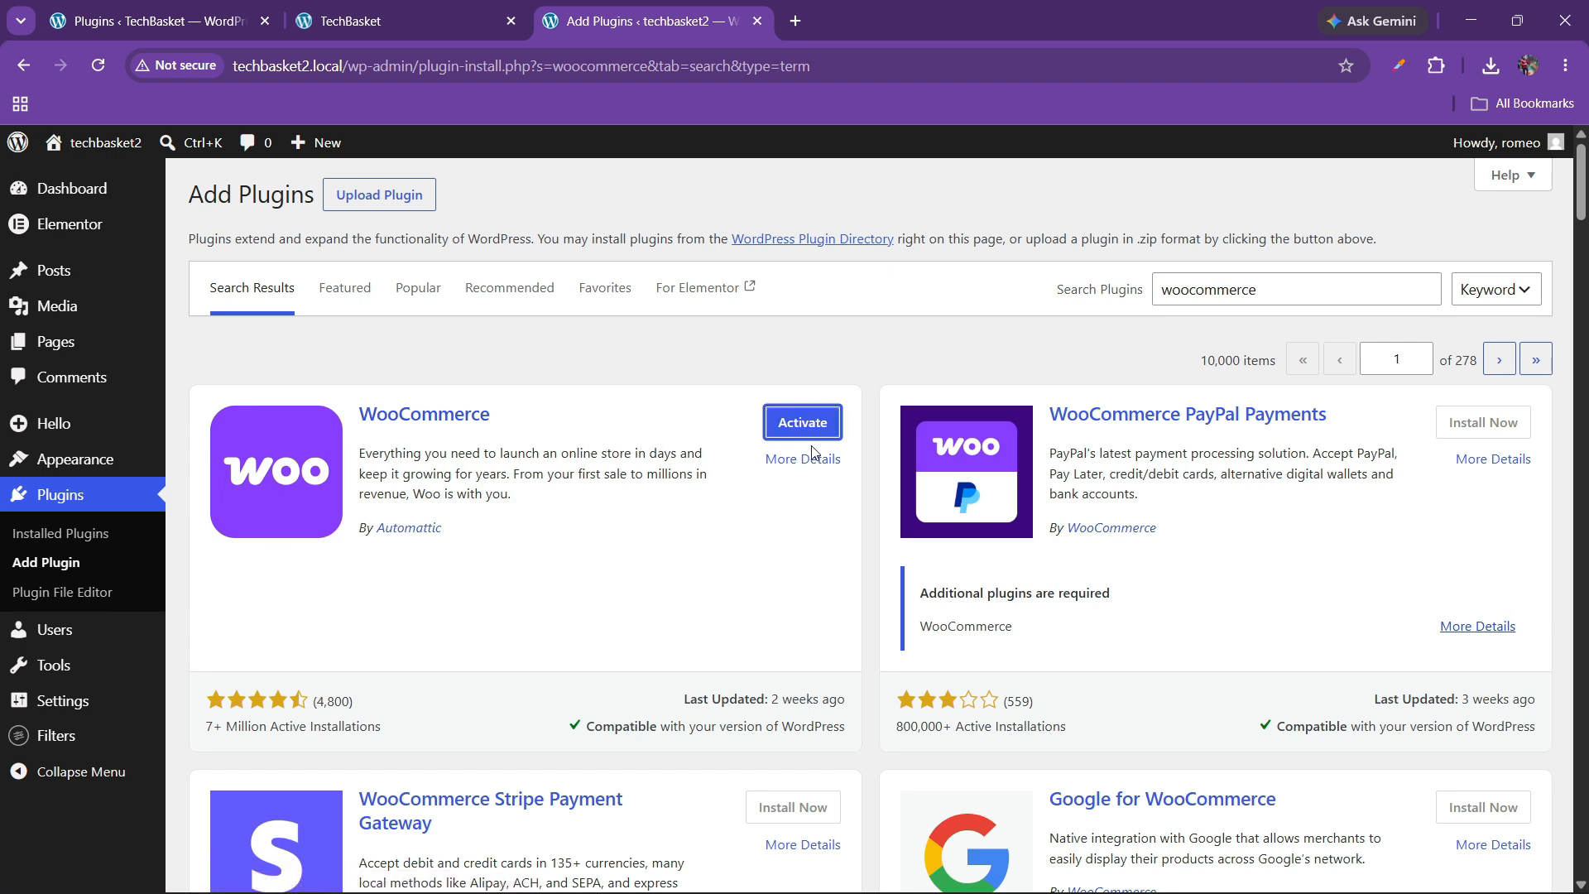
Activate WooCommerce, skip its guided setup, and continue to the store with India — Madhya Pradesh as the business location.
click(807, 431)
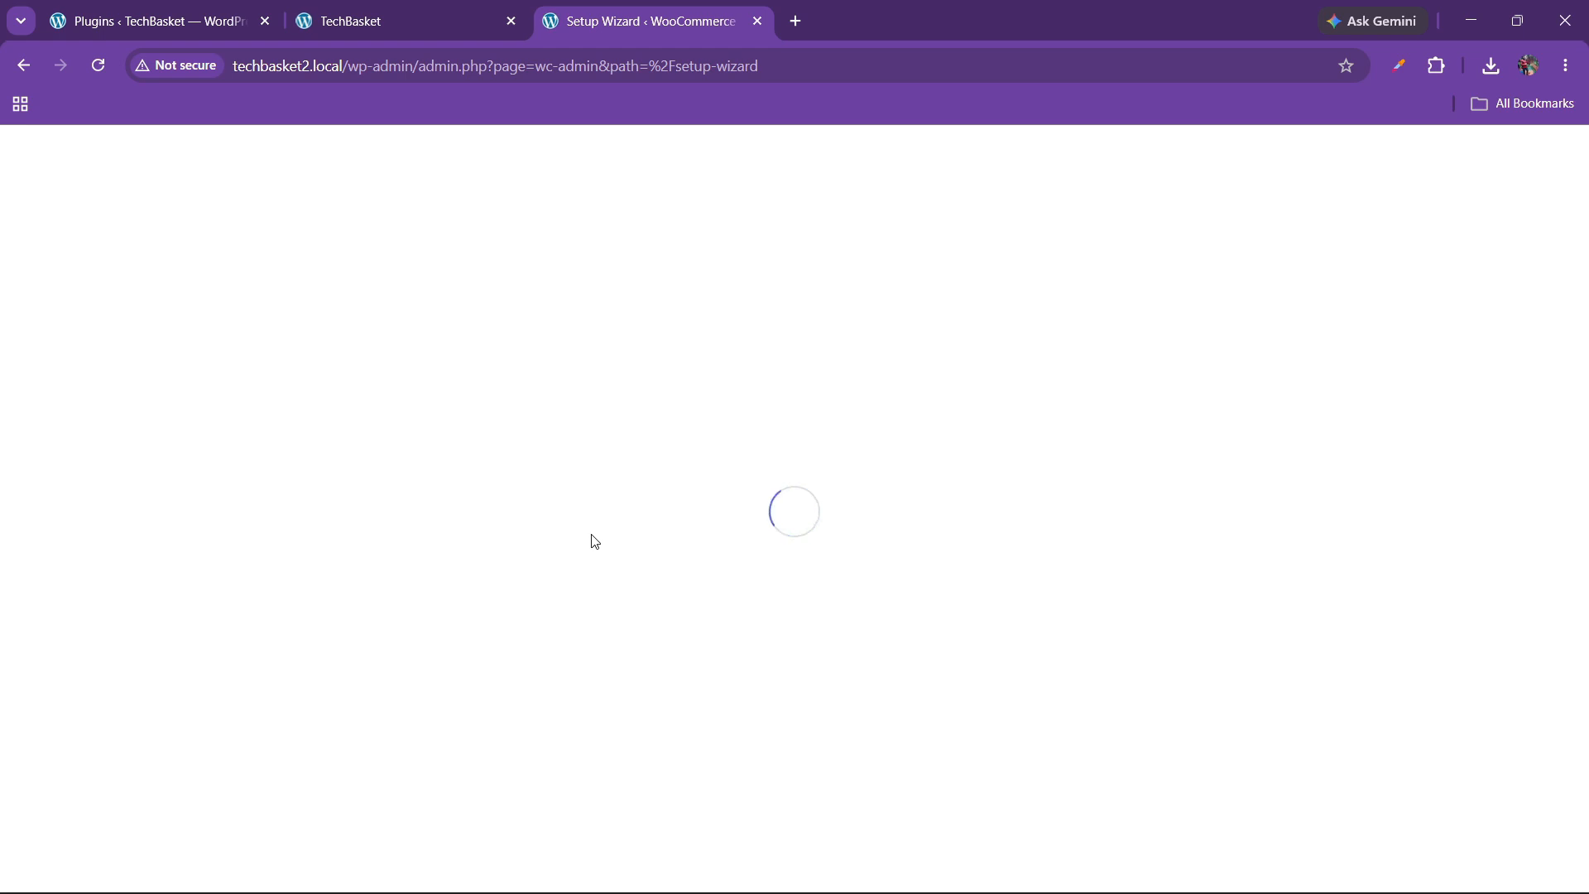
scroll(571, 550, down, 1)
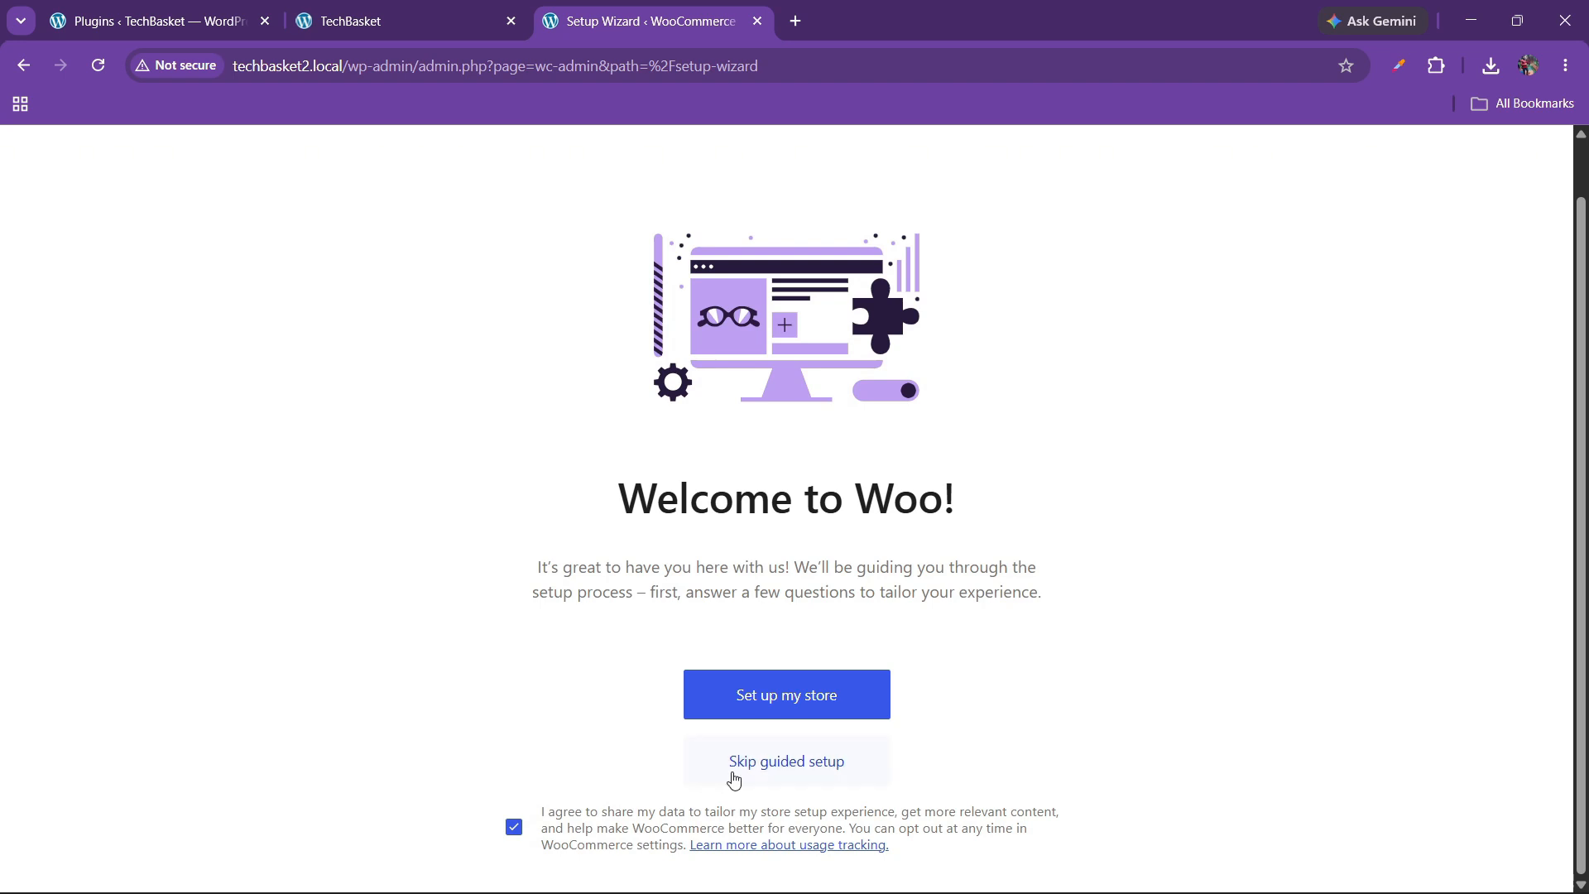
click(778, 769)
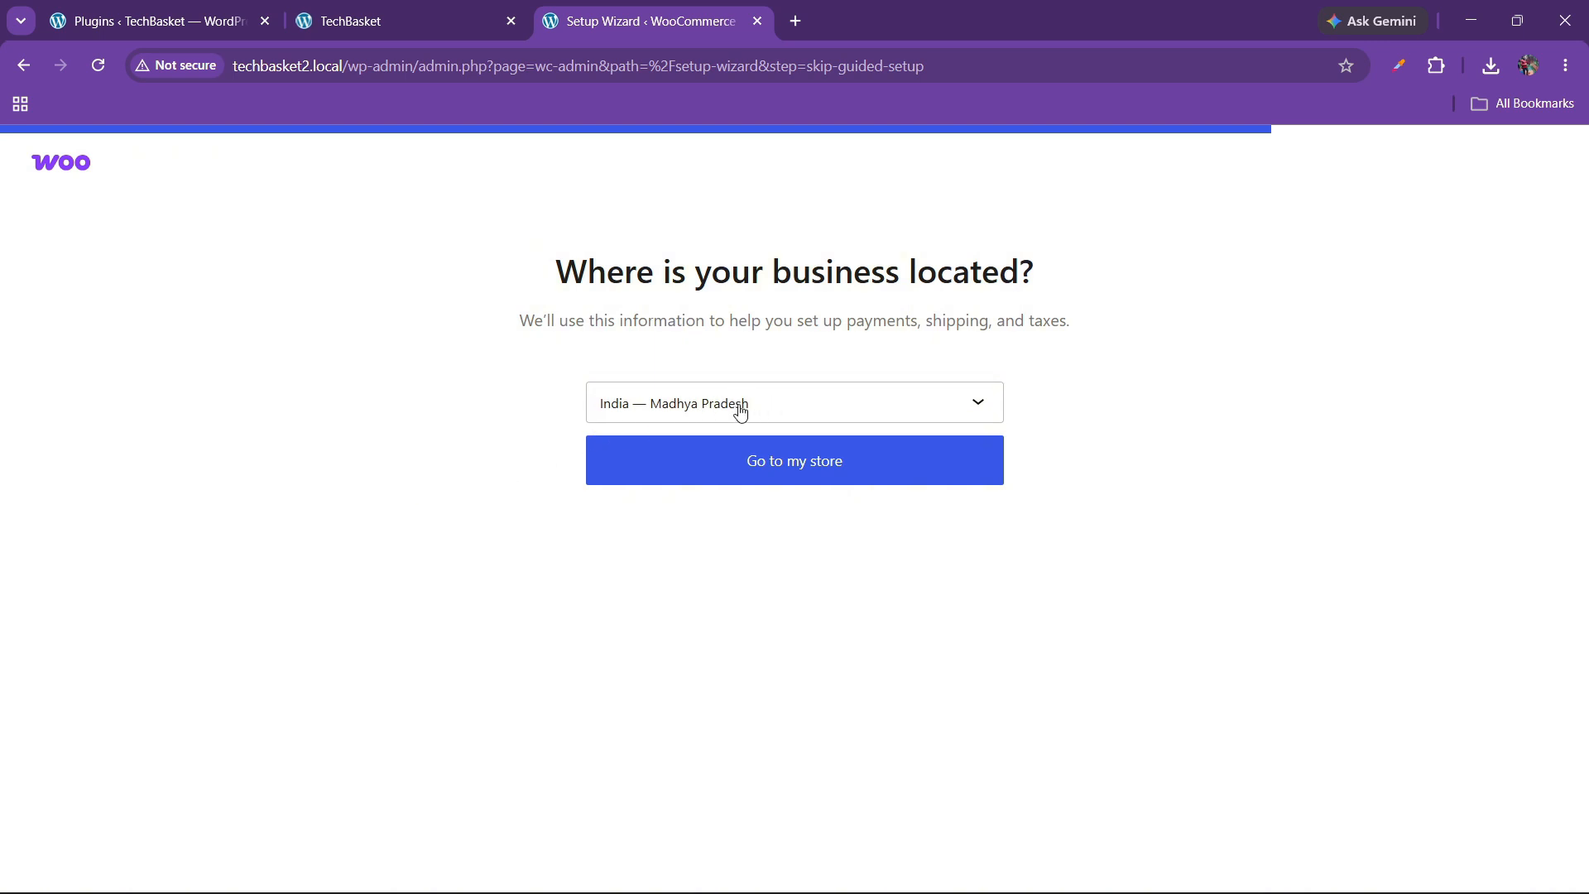
click(781, 468)
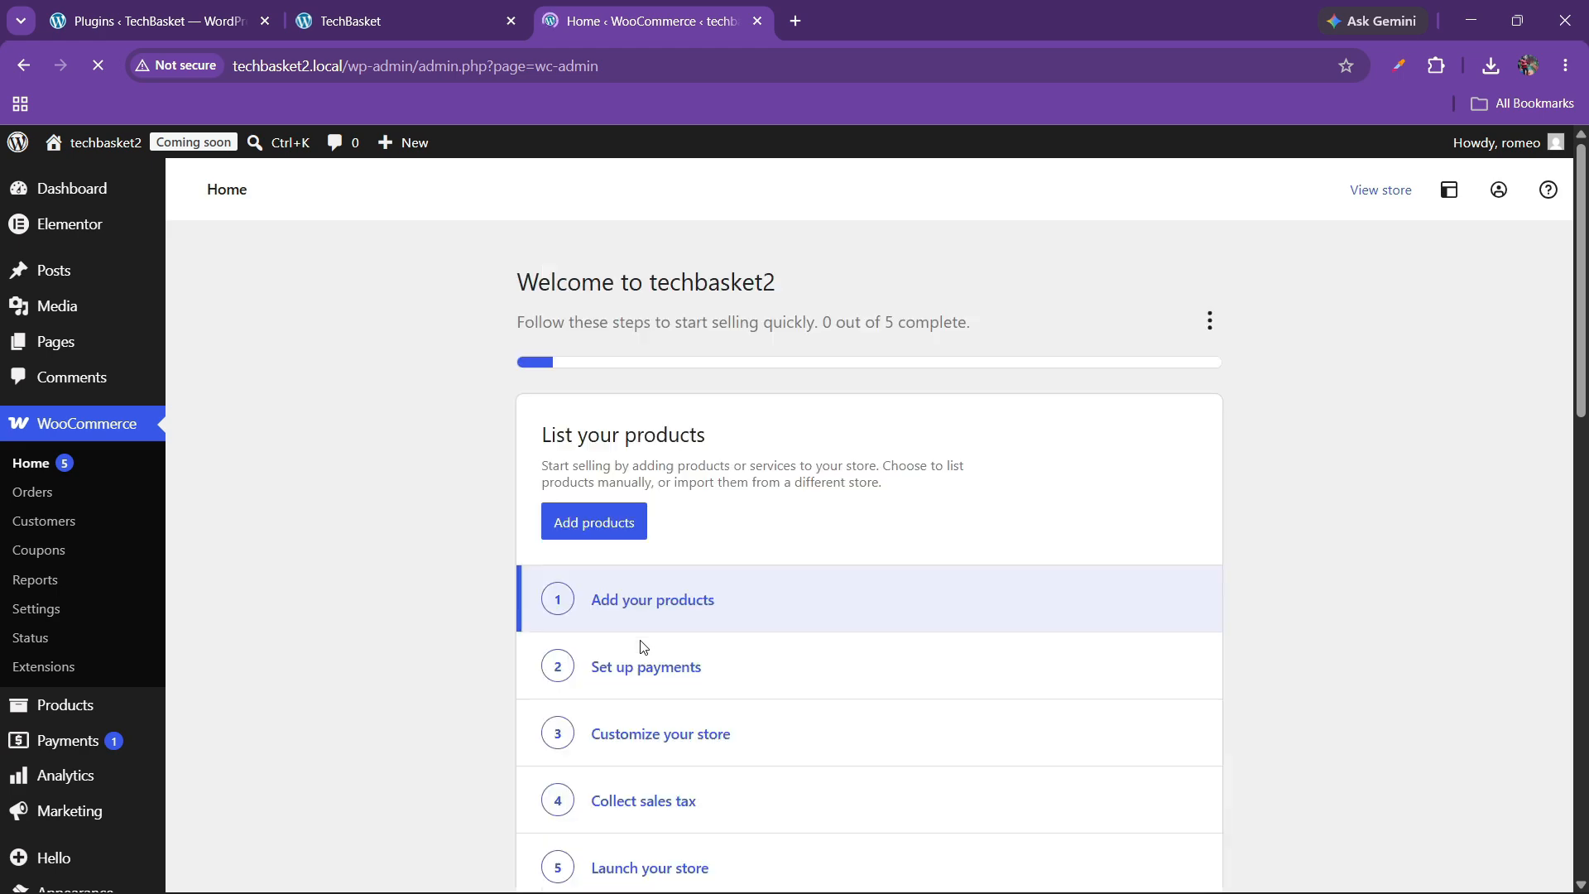
Look through the WooCommerce home page, including its setup tasks, inbox and stats overview.
scroll(626, 593, down, 1)
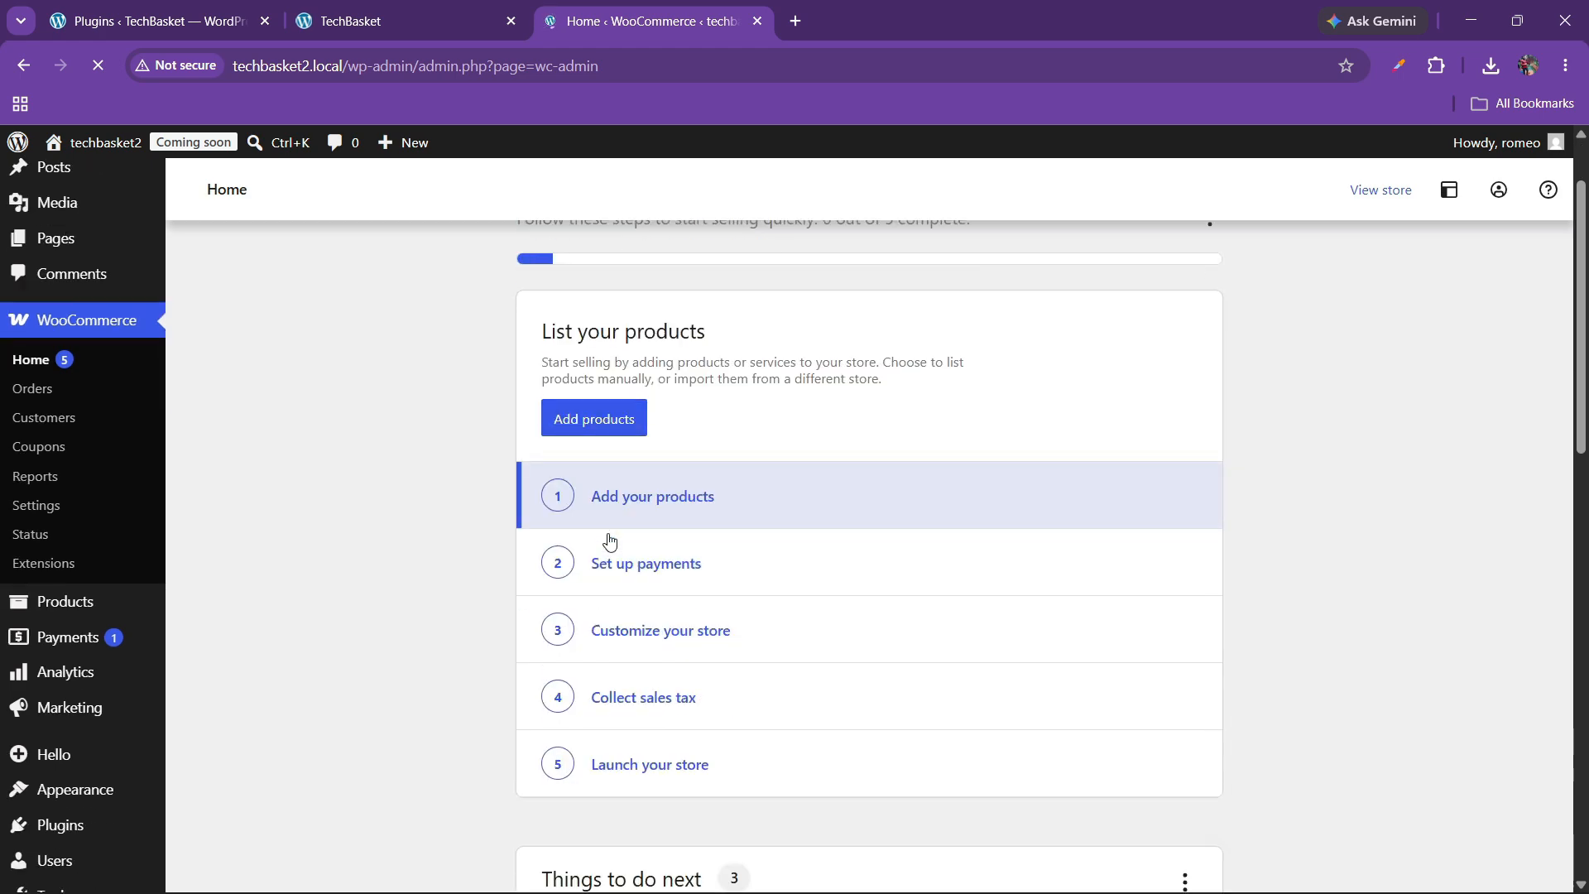
scroll(679, 637, down, 5)
scroll(689, 658, down, 5)
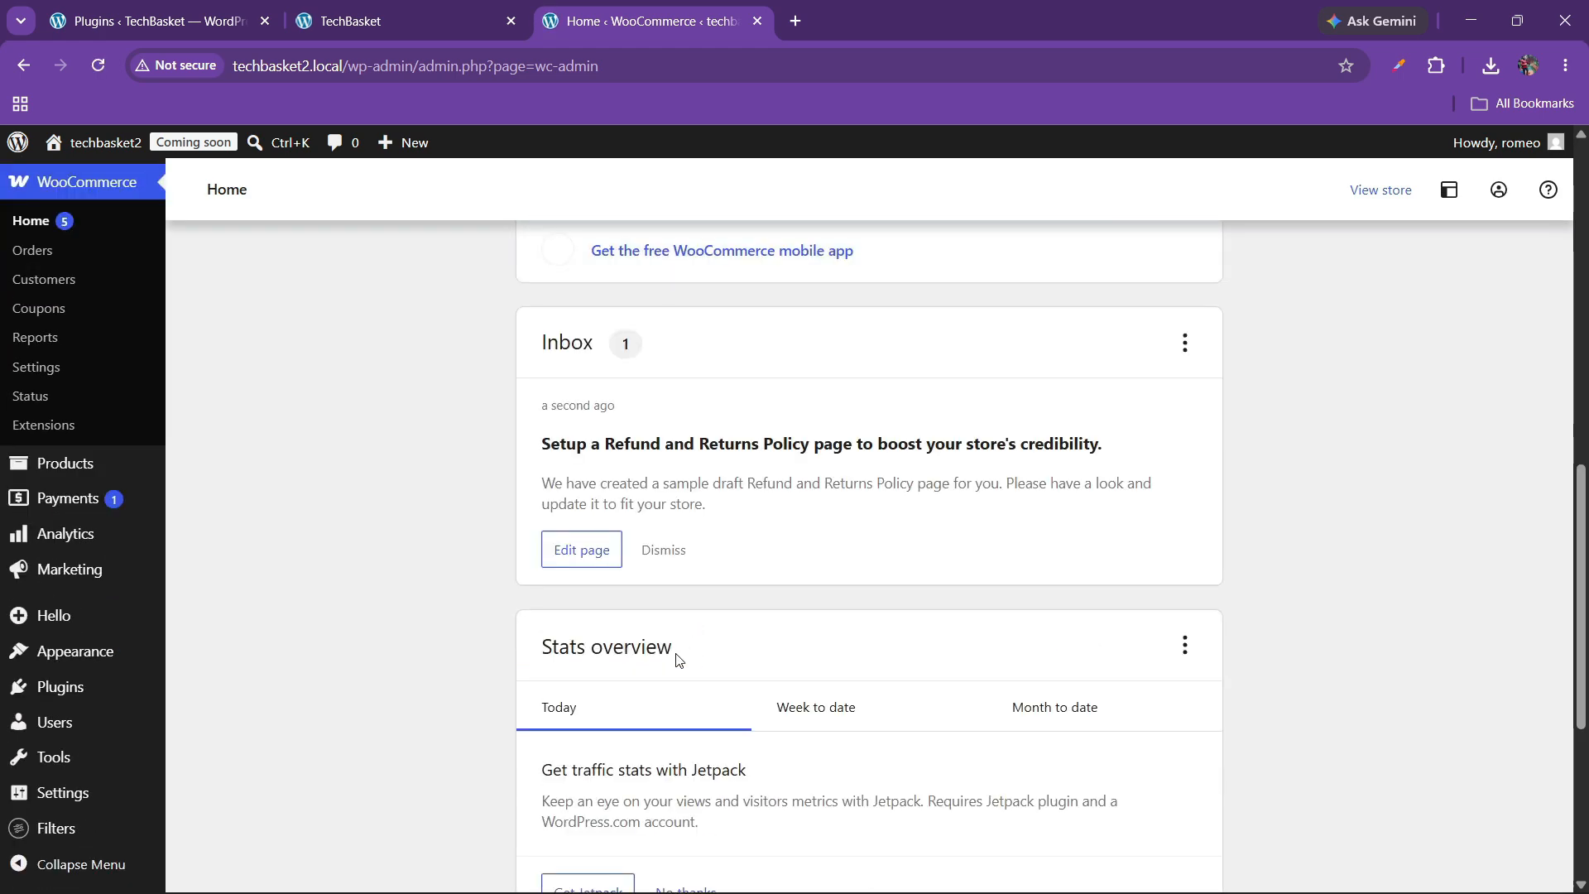
scroll(691, 662, down, 4)
scroll(697, 657, down, 2)
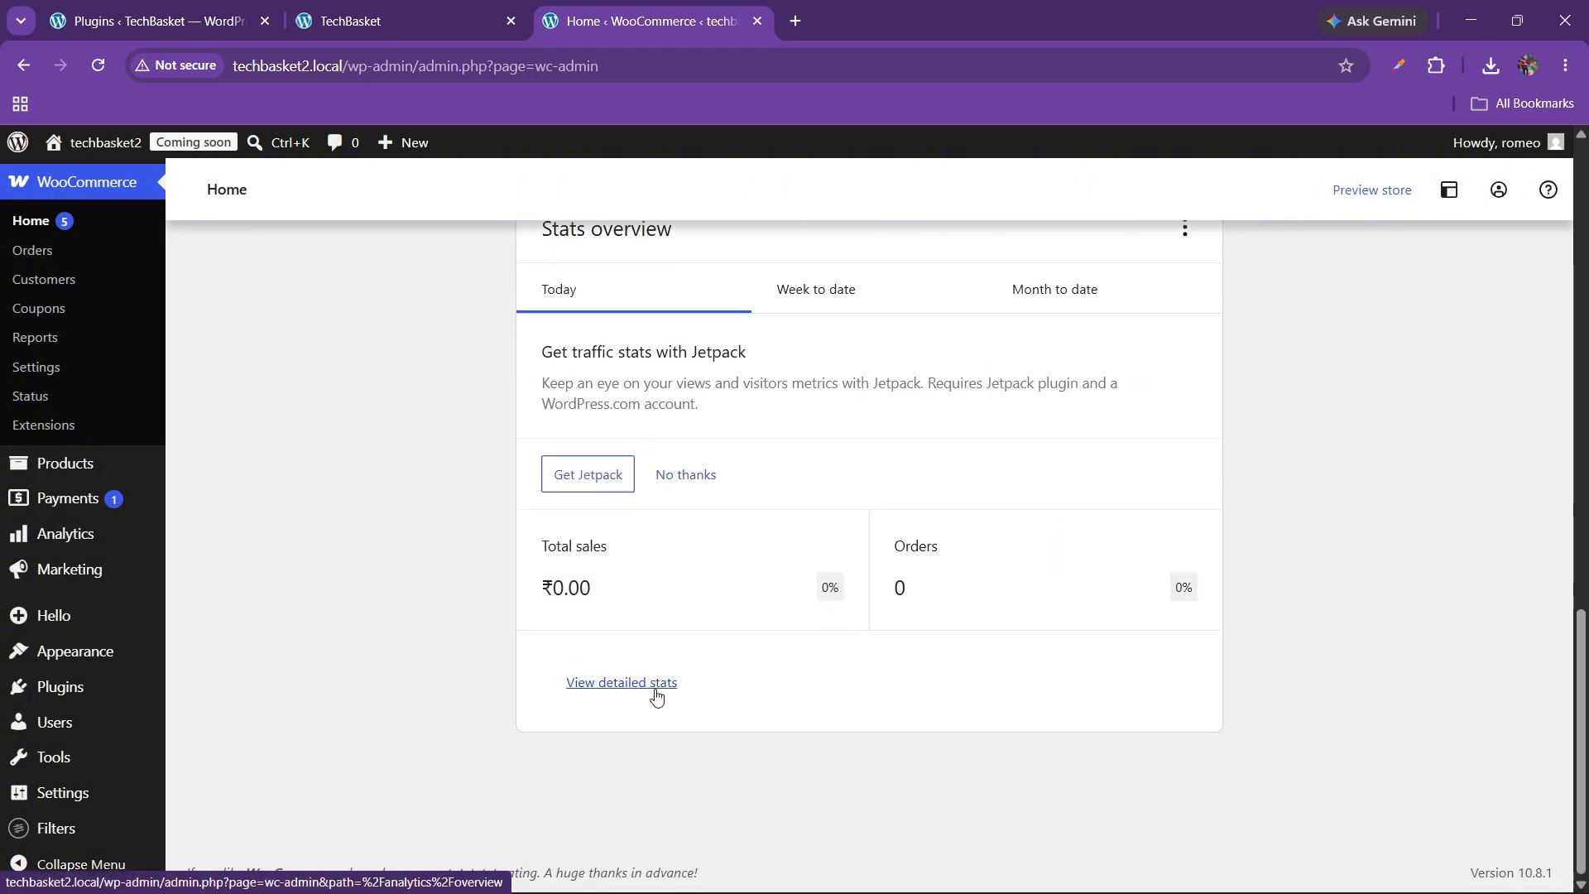
scroll(652, 692, up, 10)
scroll(647, 678, up, 2)
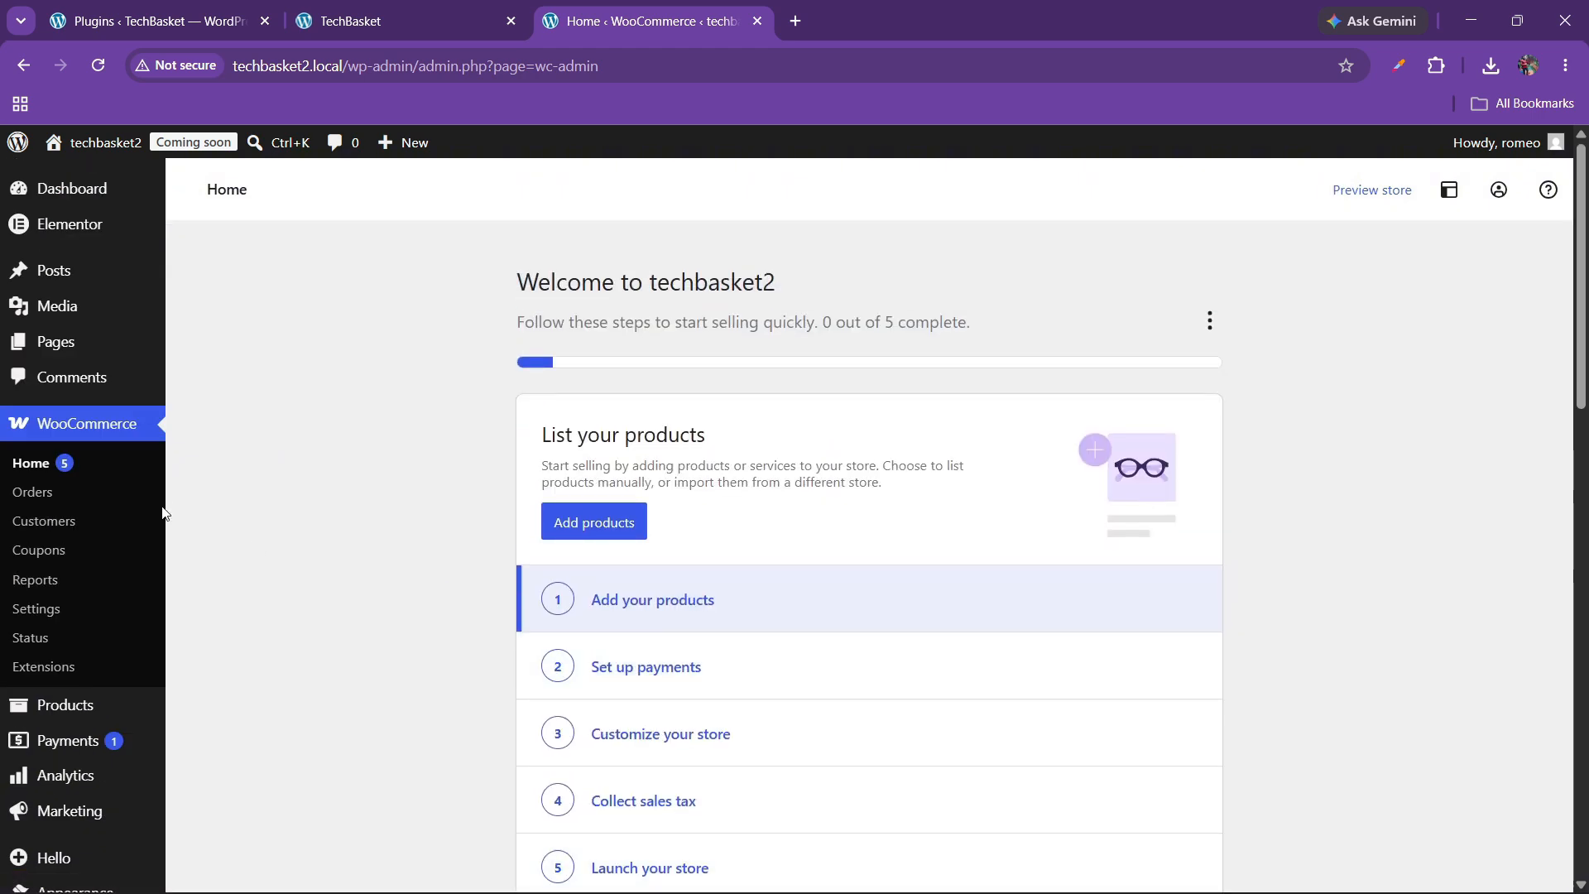
Open the WooCommerce general settings and fill in the store's address lines, city and postcode from the saved address.
click(46, 611)
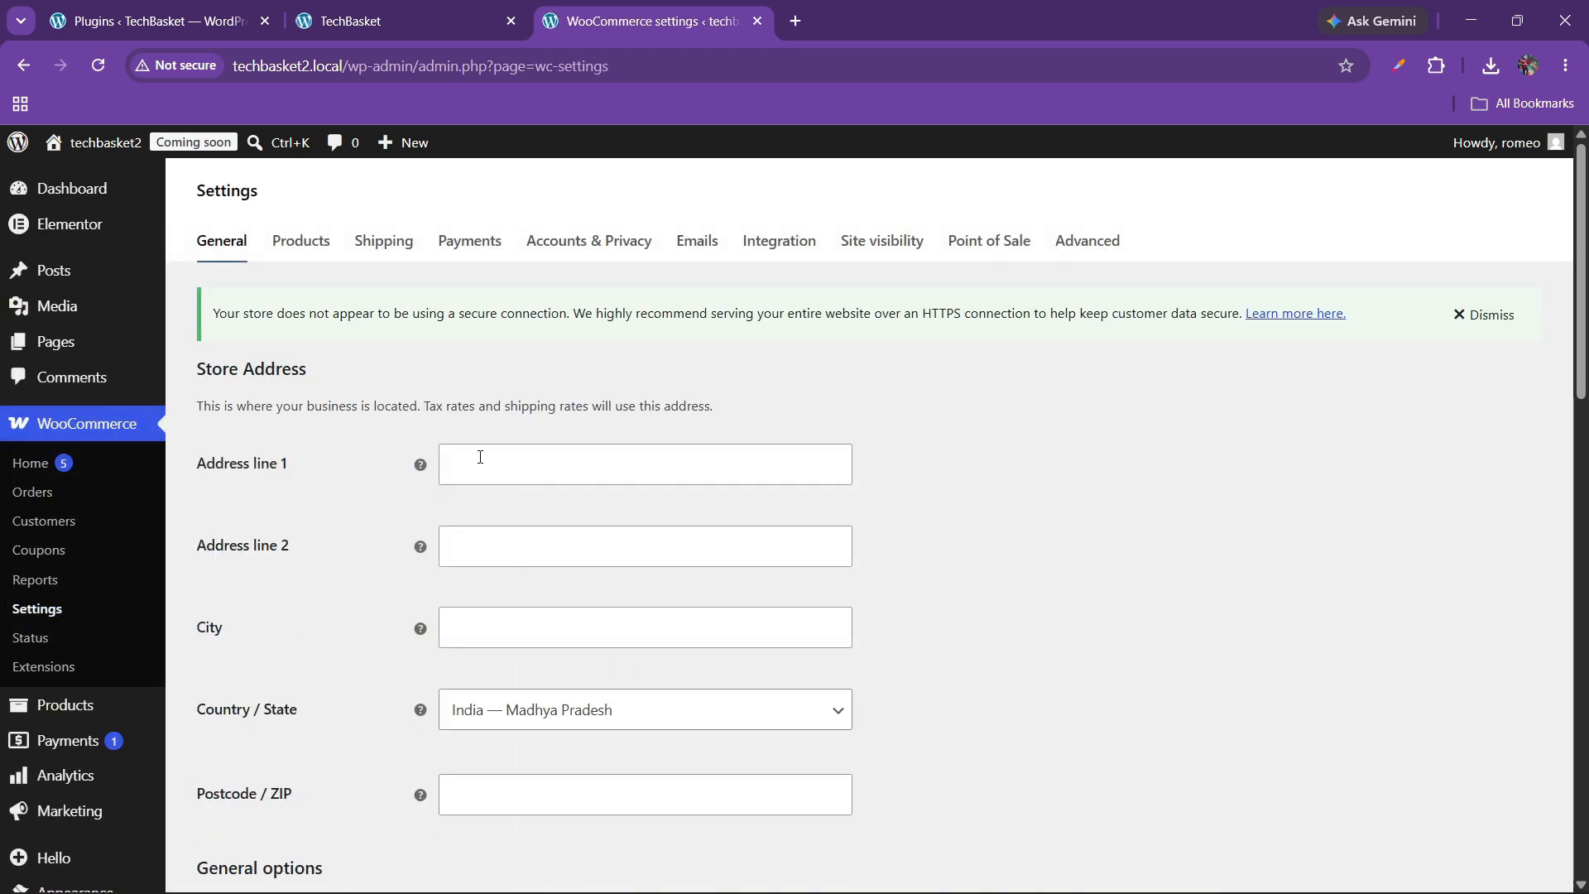
click(479, 454)
click(581, 514)
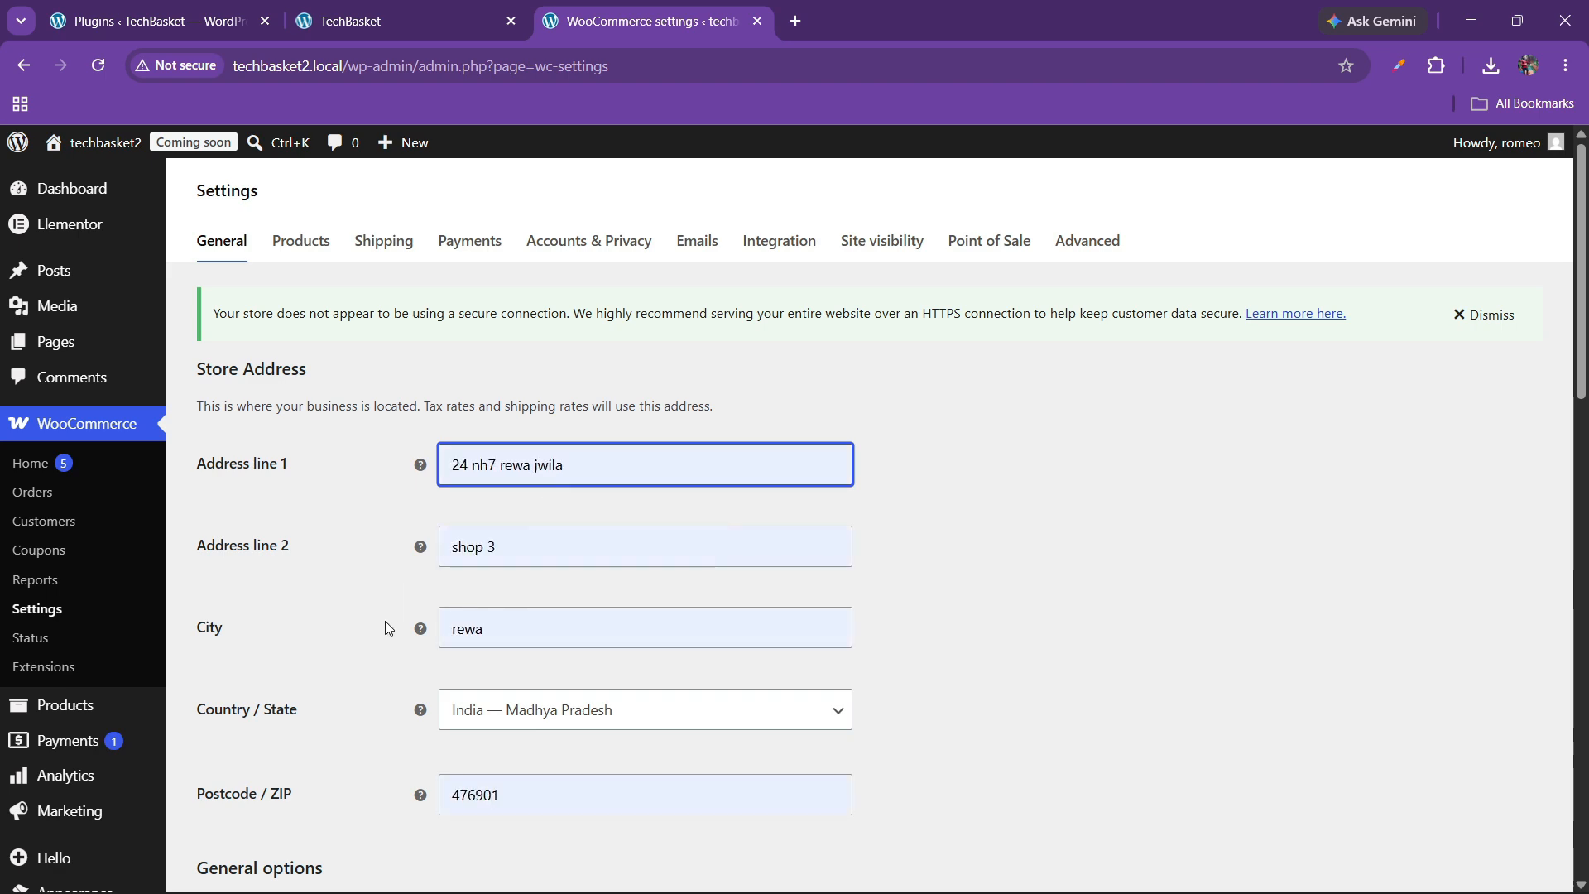
Set the selling locations to "Sell to specific countries" and add India as the only country.
scroll(384, 622, down, 2)
scroll(384, 622, down, 2)
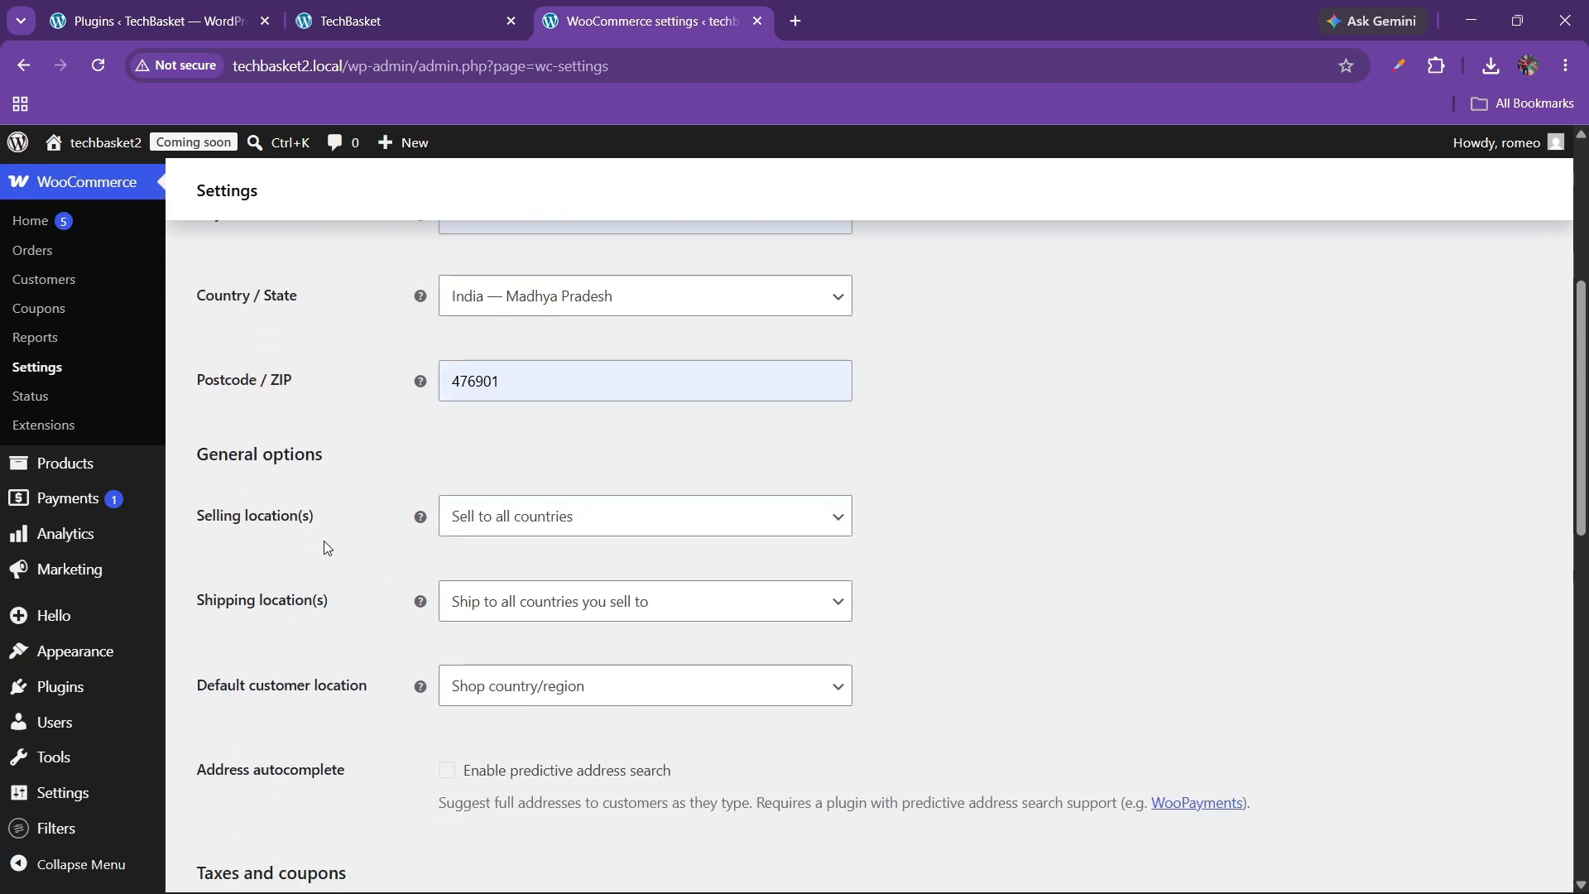
click(552, 524)
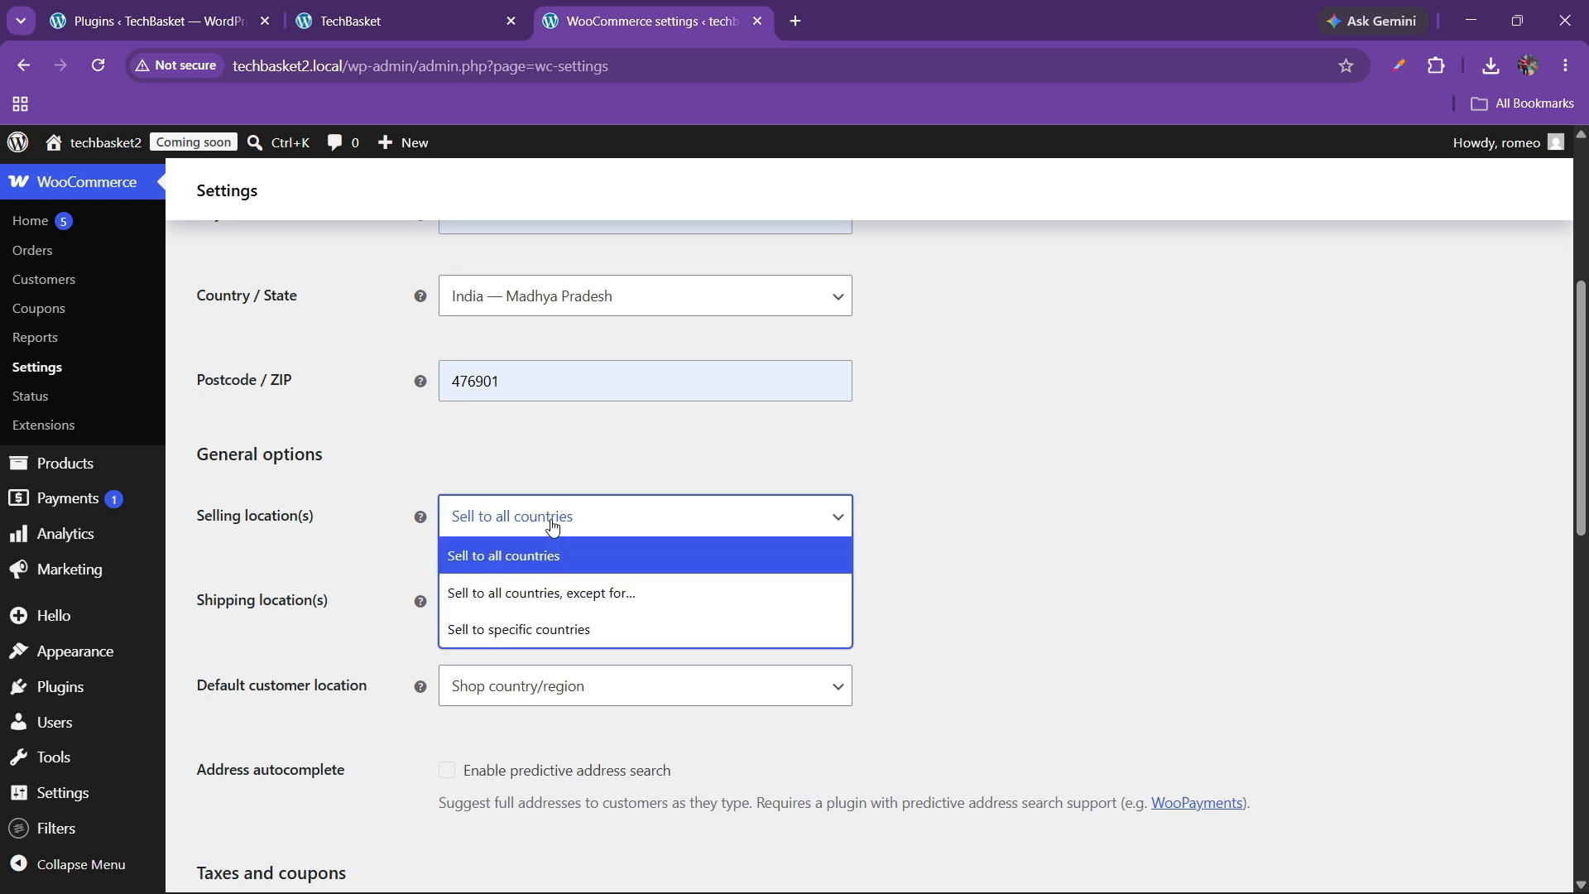
click(552, 632)
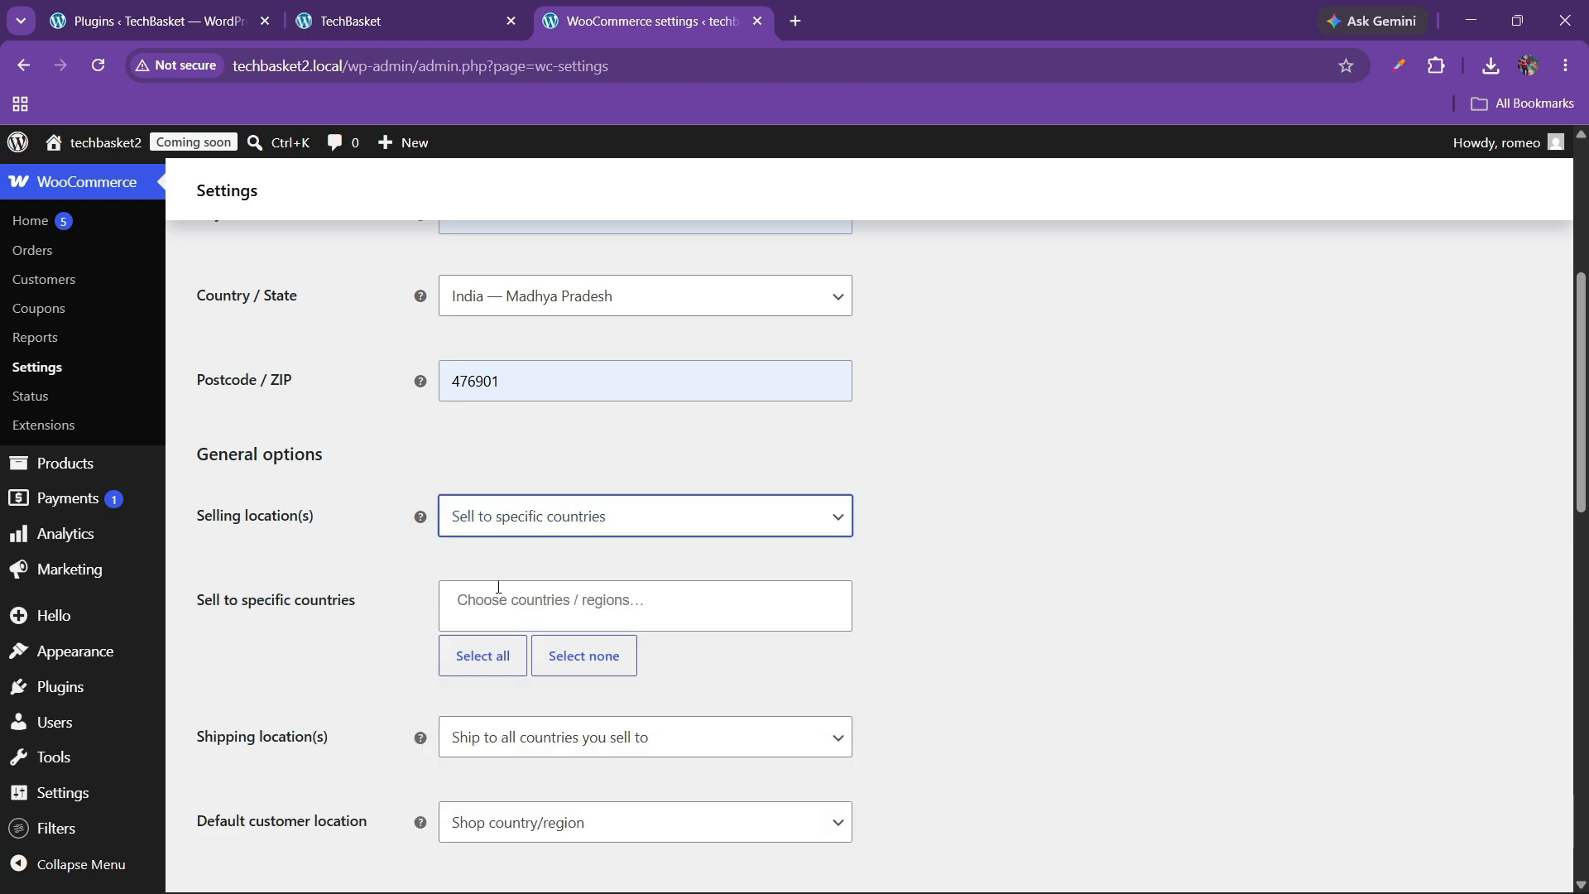
click(498, 588)
text(india)
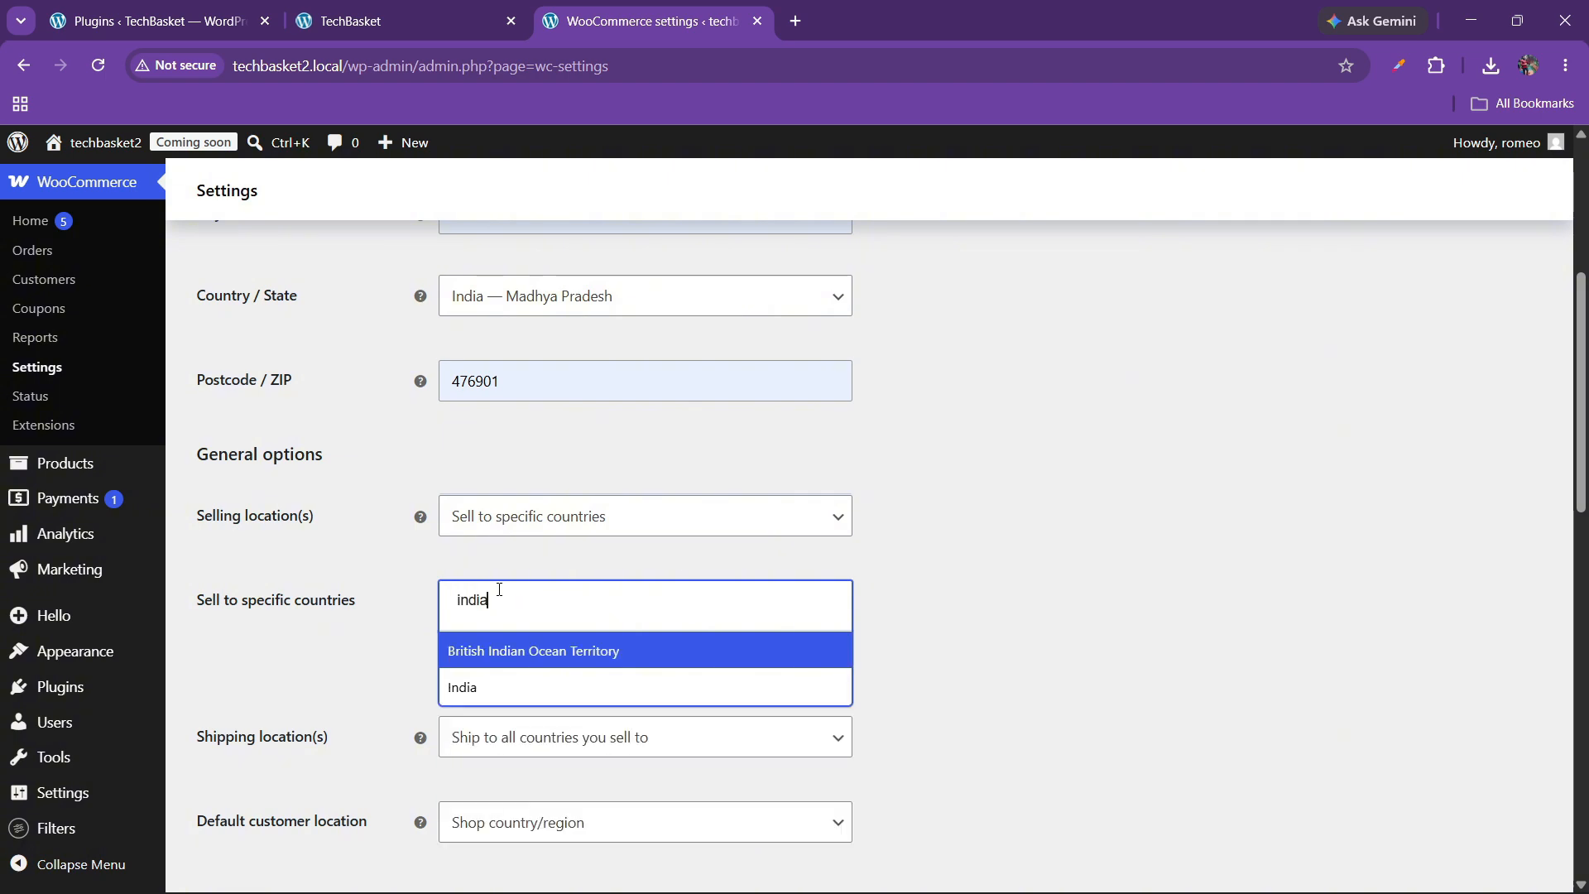
key(Down)
key(Return)
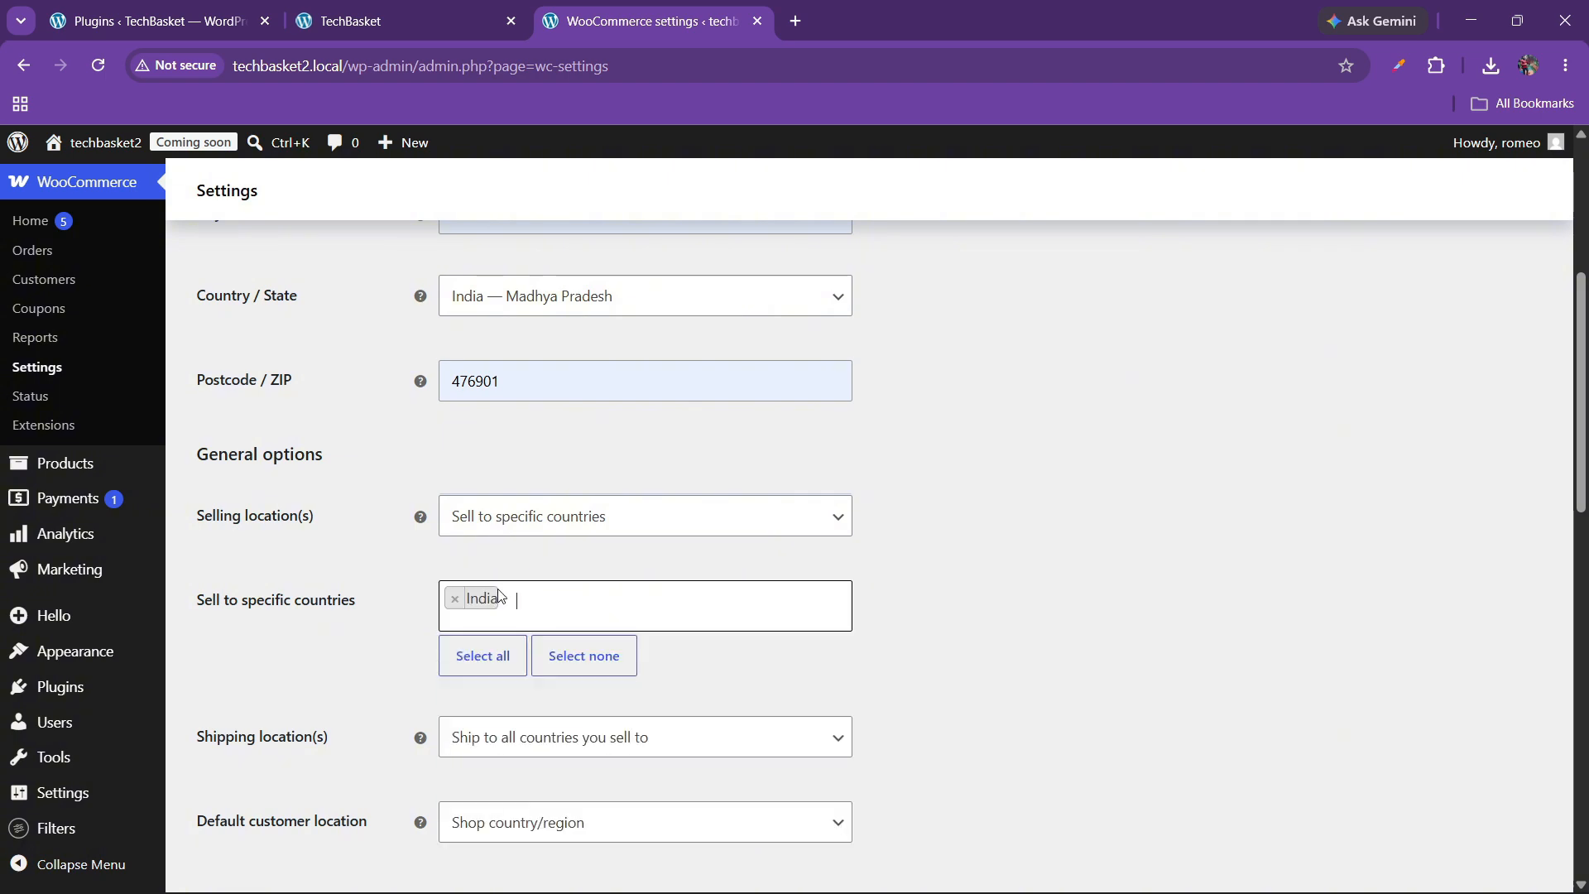
Choose "Shop country/region" as the default customer location.
scroll(499, 596, down, 3)
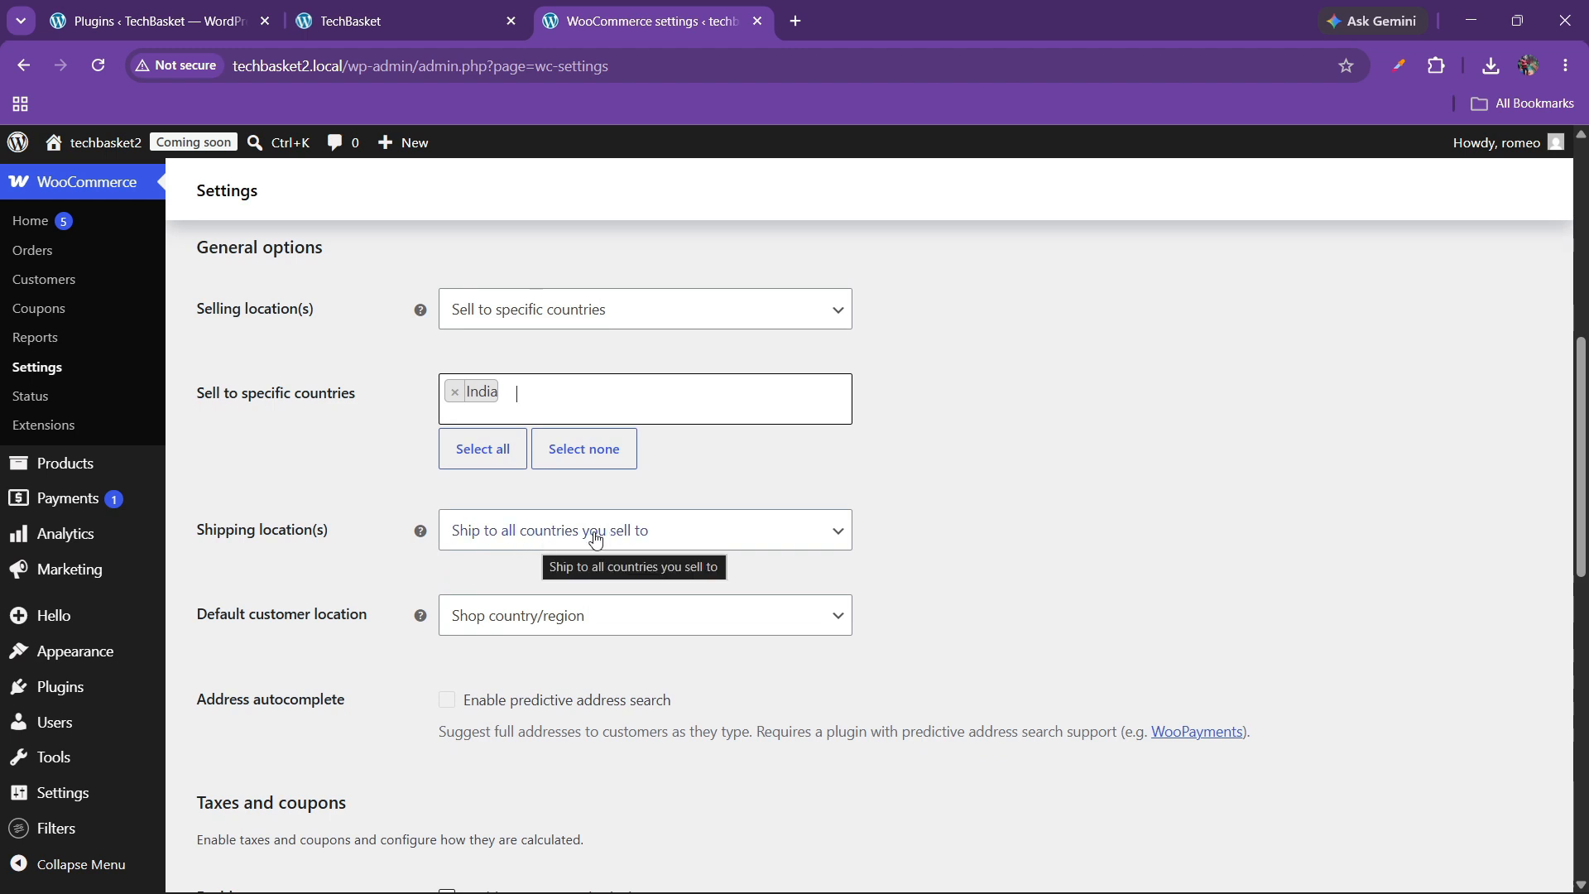
click(551, 623)
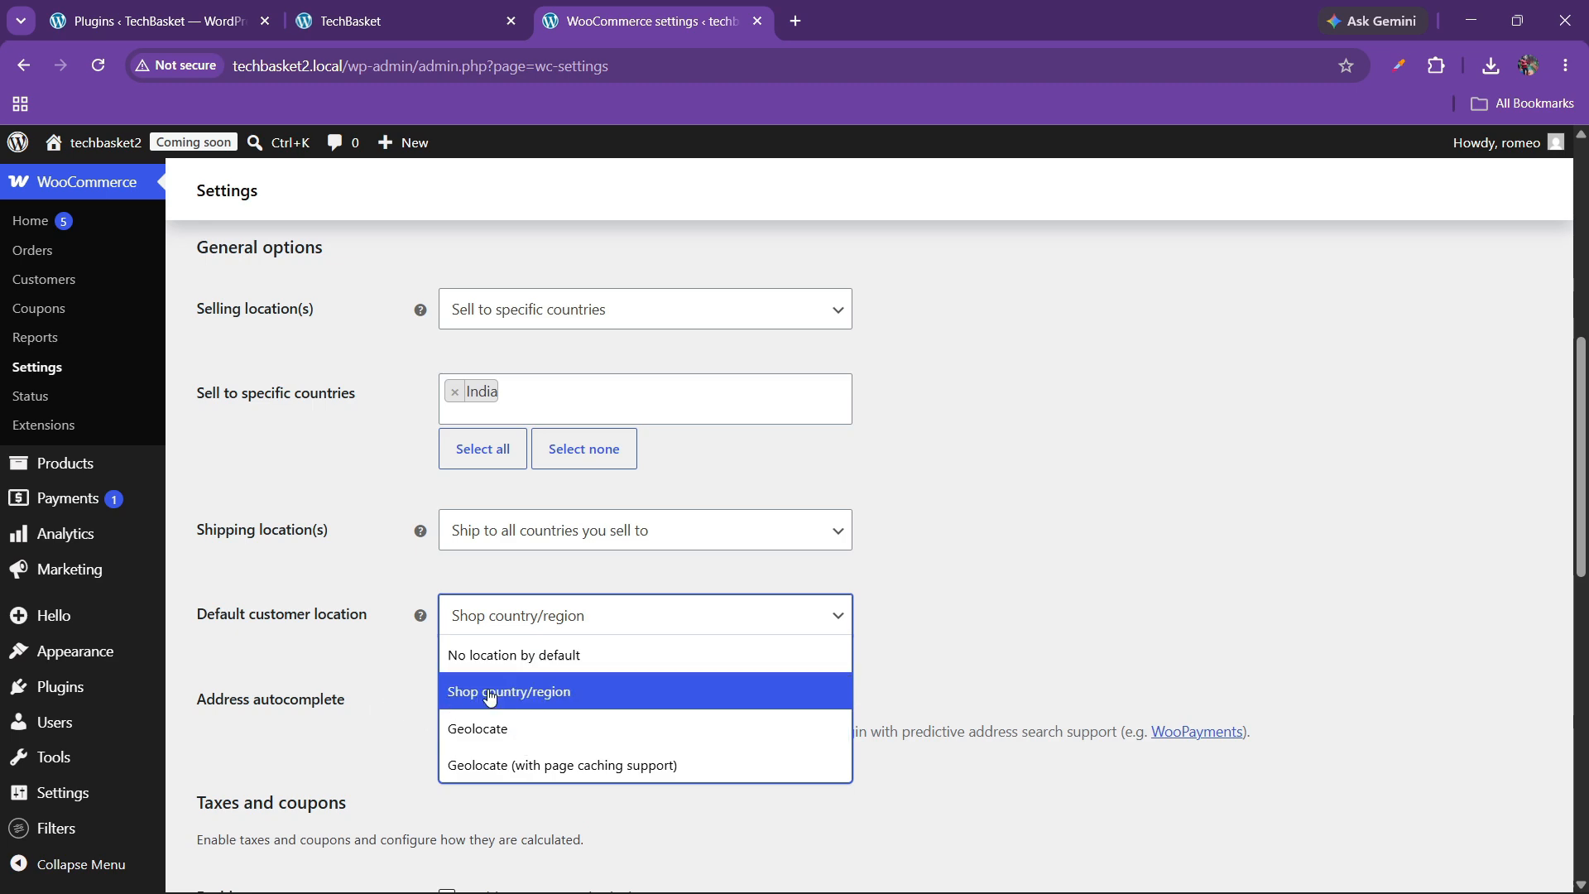
click(522, 694)
Enable tax rates and calculations under the taxes and coupons settings.
scroll(496, 675, down, 1)
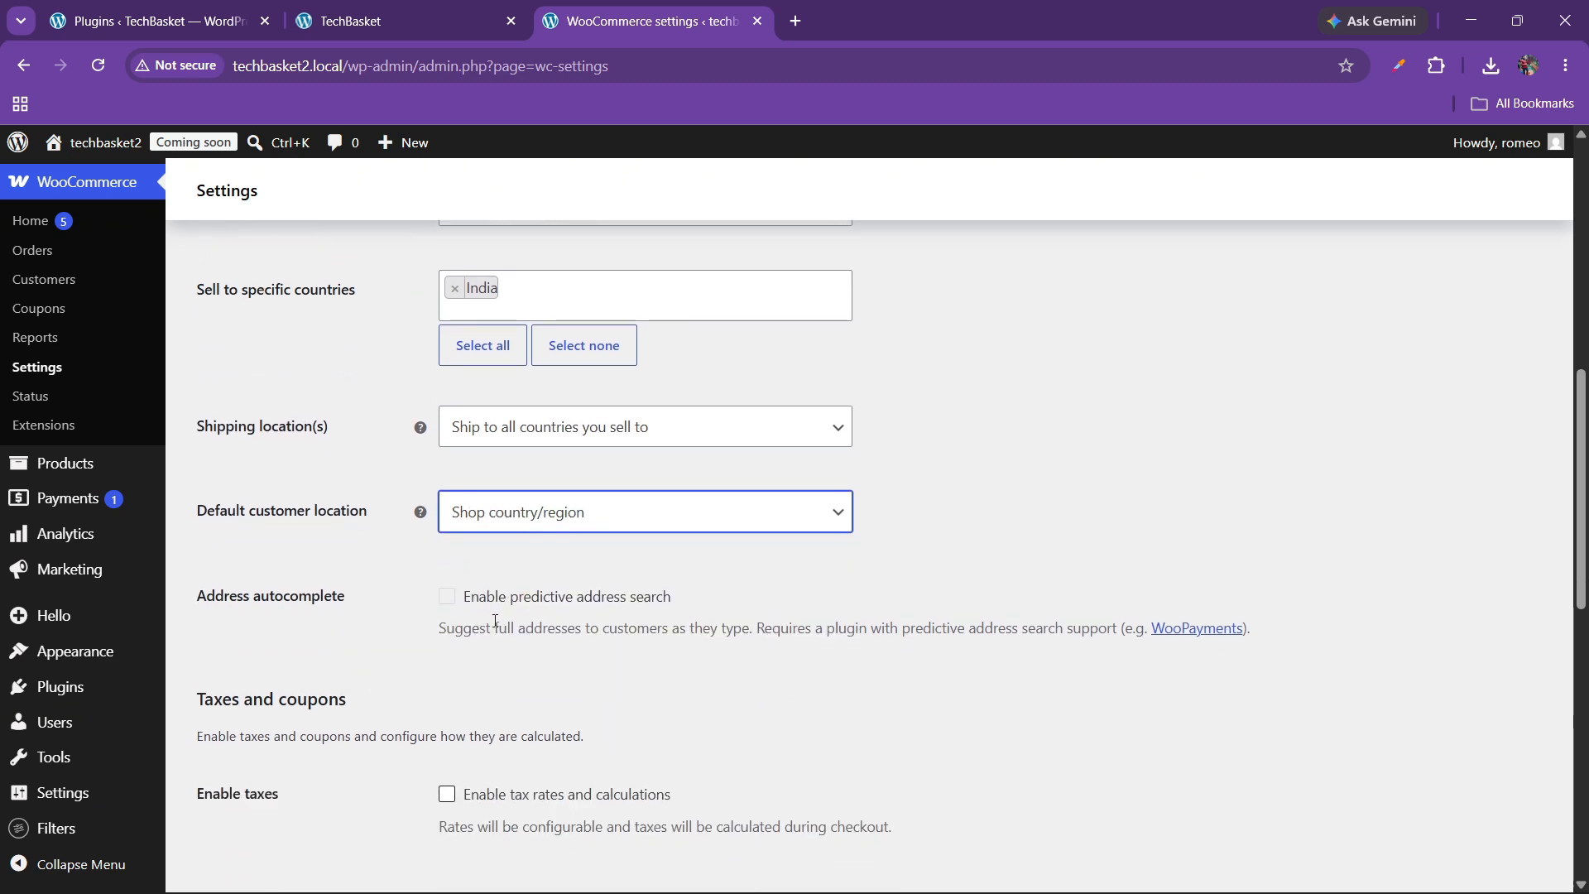
scroll(447, 654, down, 3)
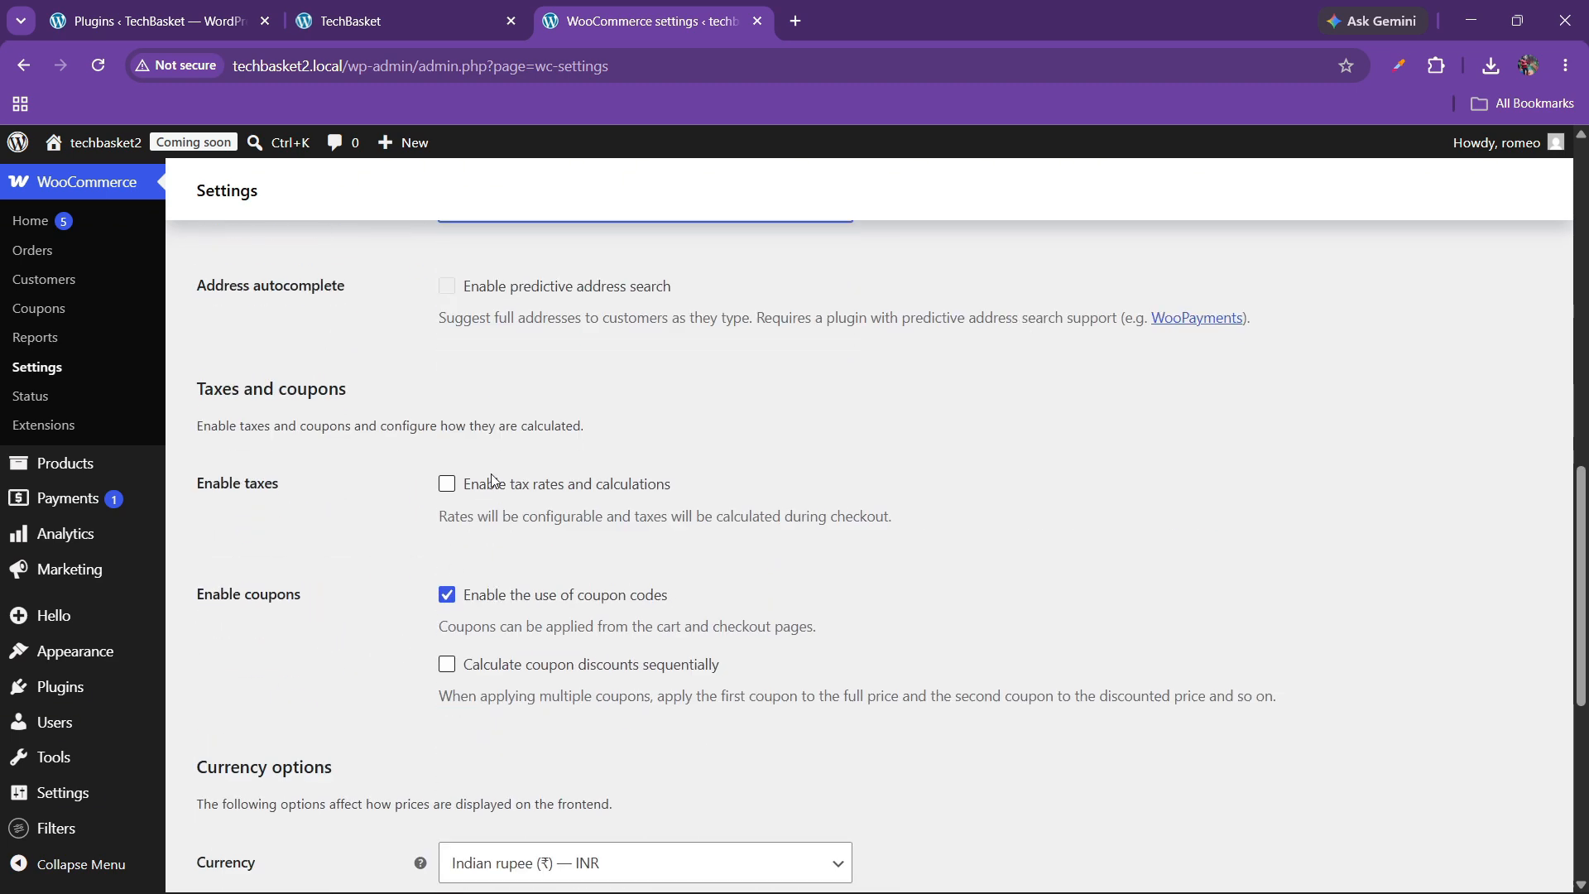
click(447, 484)
scroll(364, 521, down, 2)
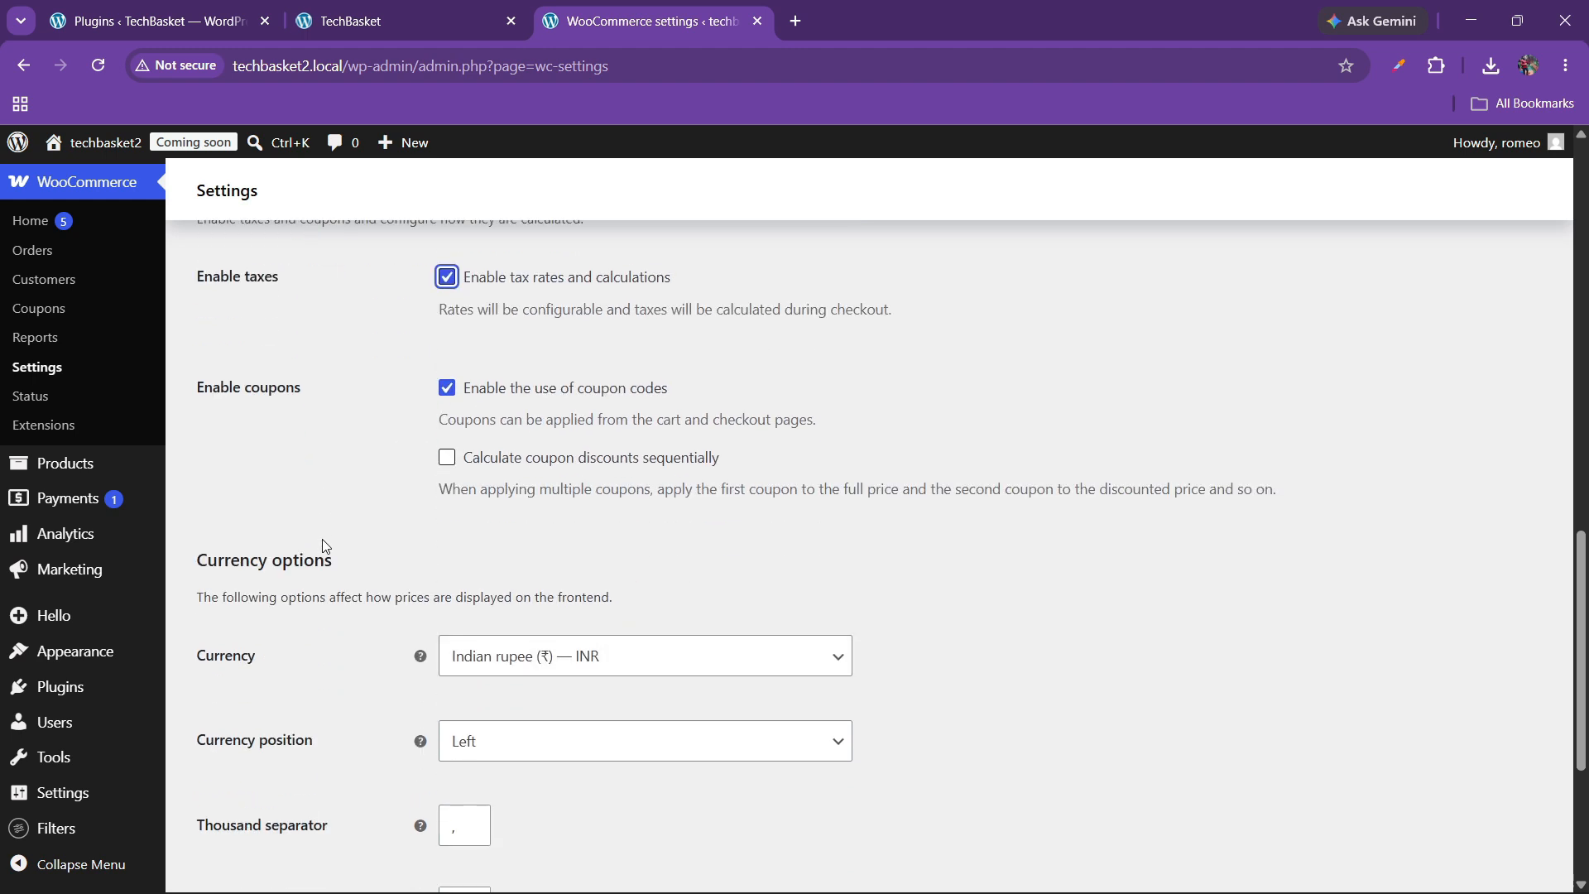
Keep Indian rupee (₹) — INR as the store currency and save the general settings.
scroll(505, 413, down, 3)
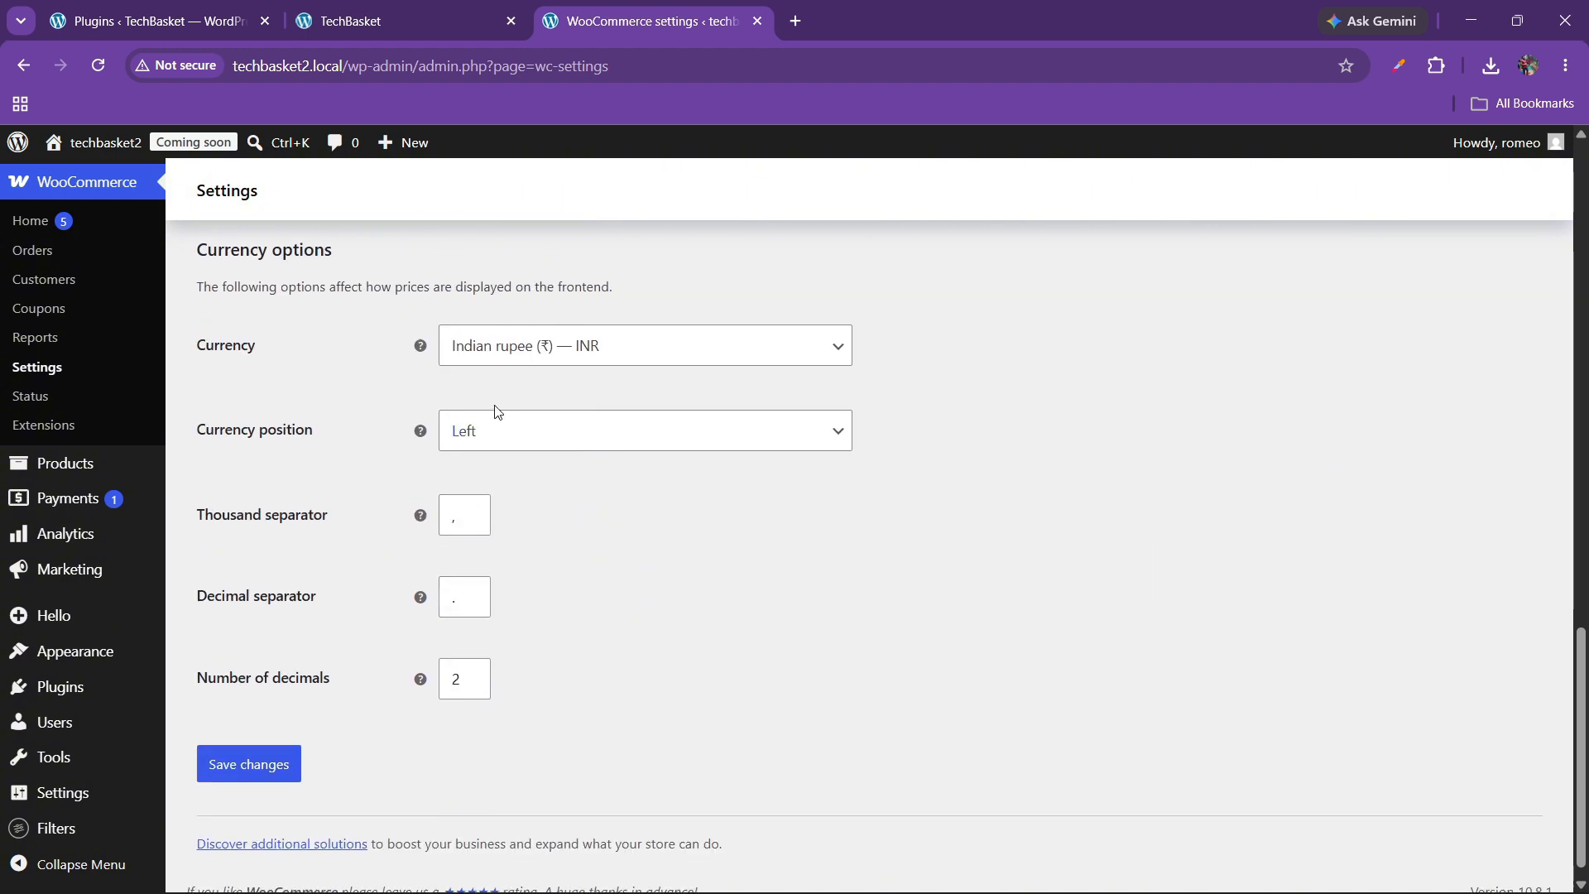
click(563, 347)
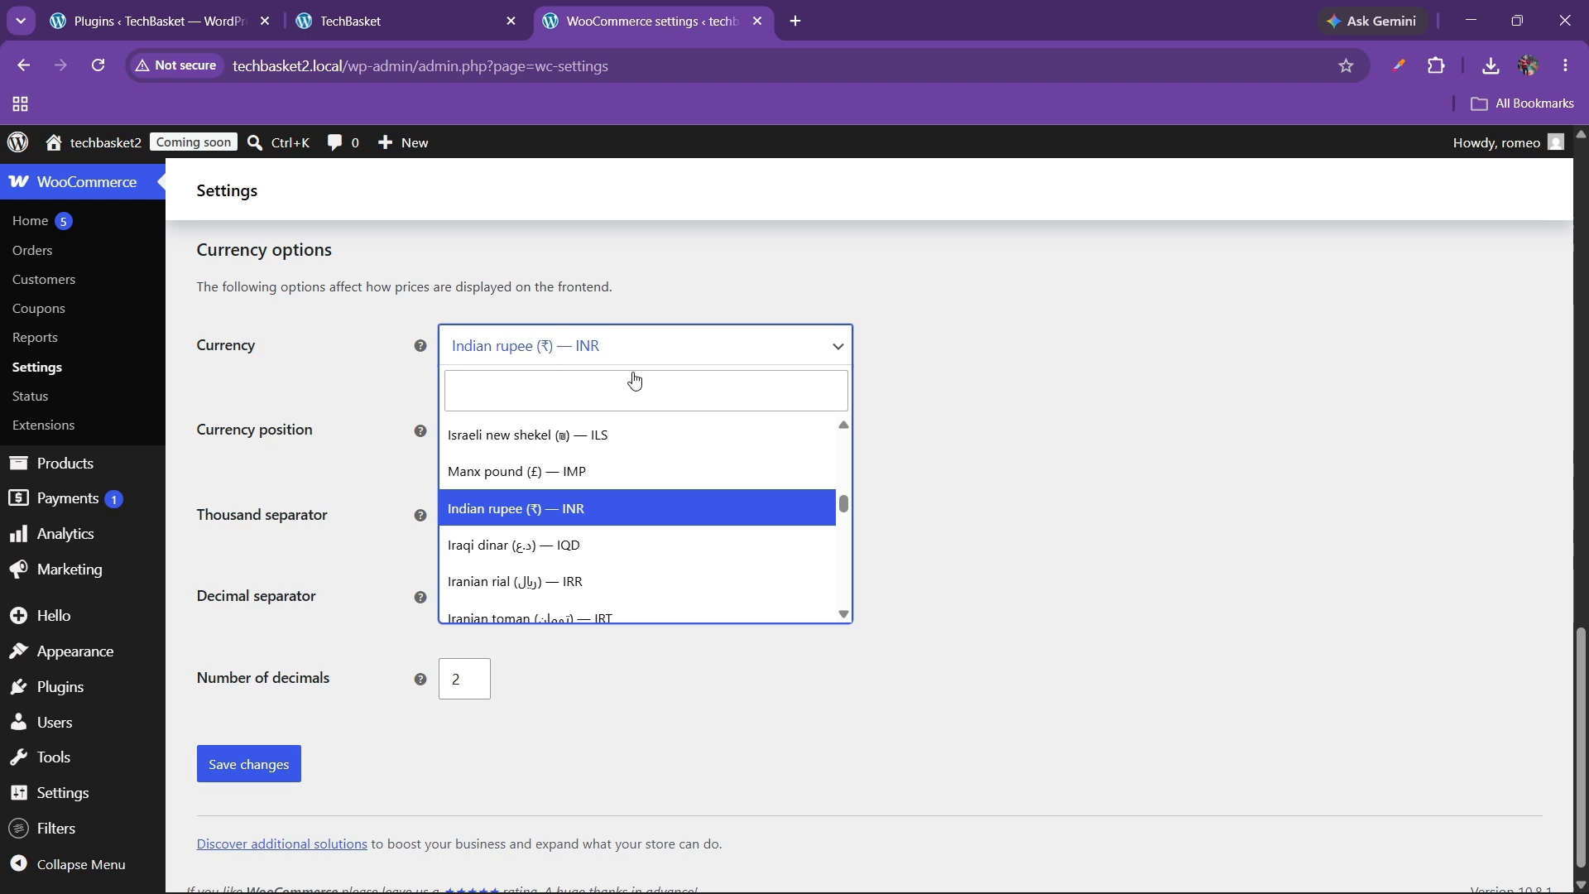
click(1121, 474)
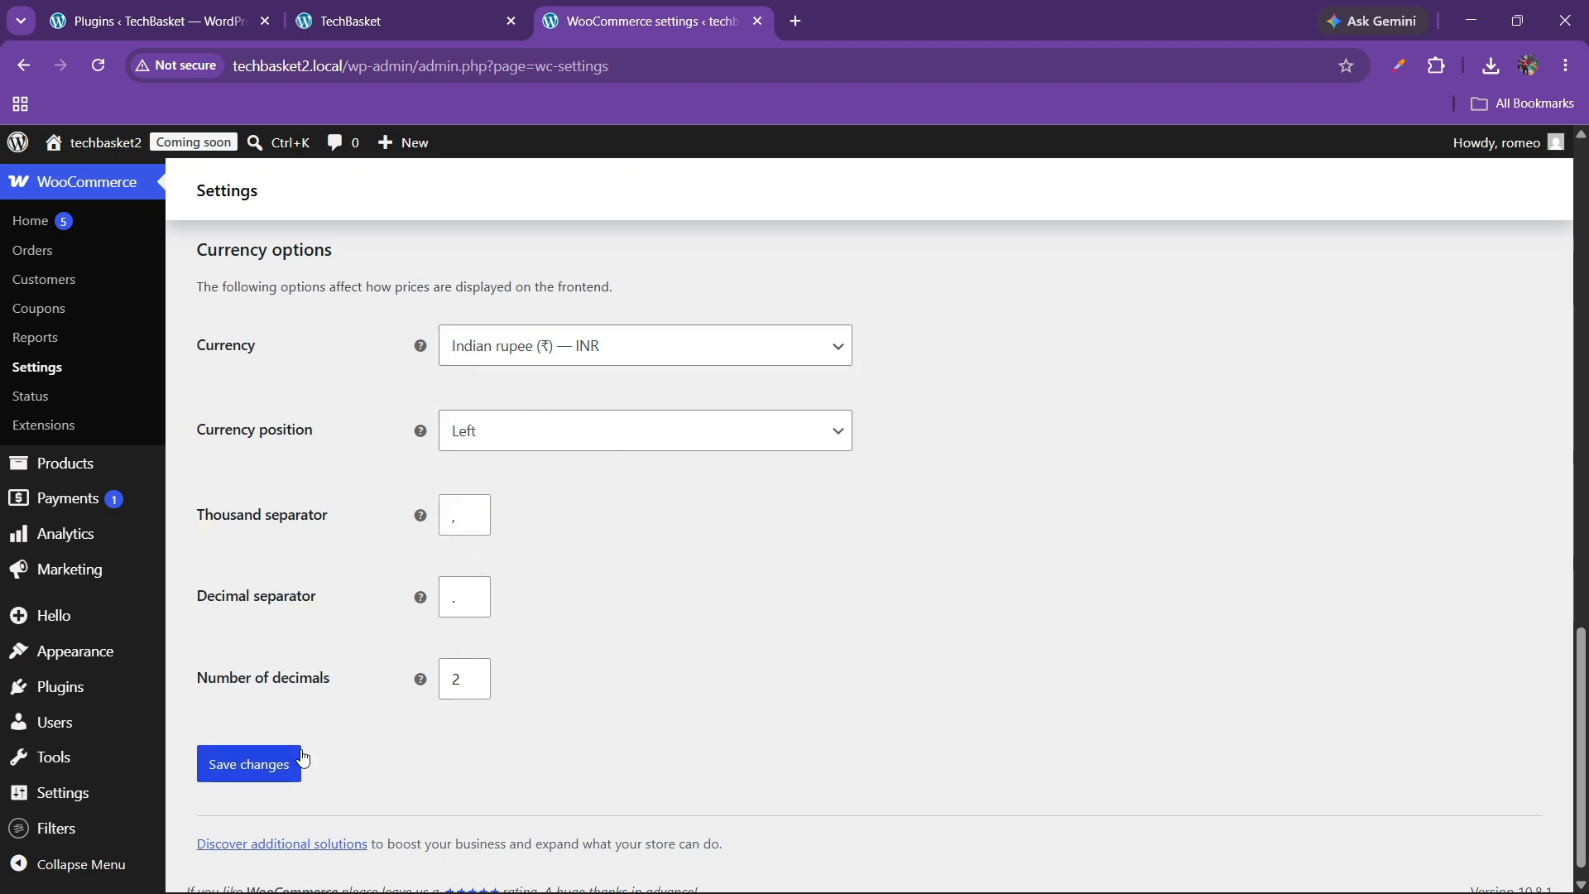
scroll(461, 621, down, 1)
click(248, 745)
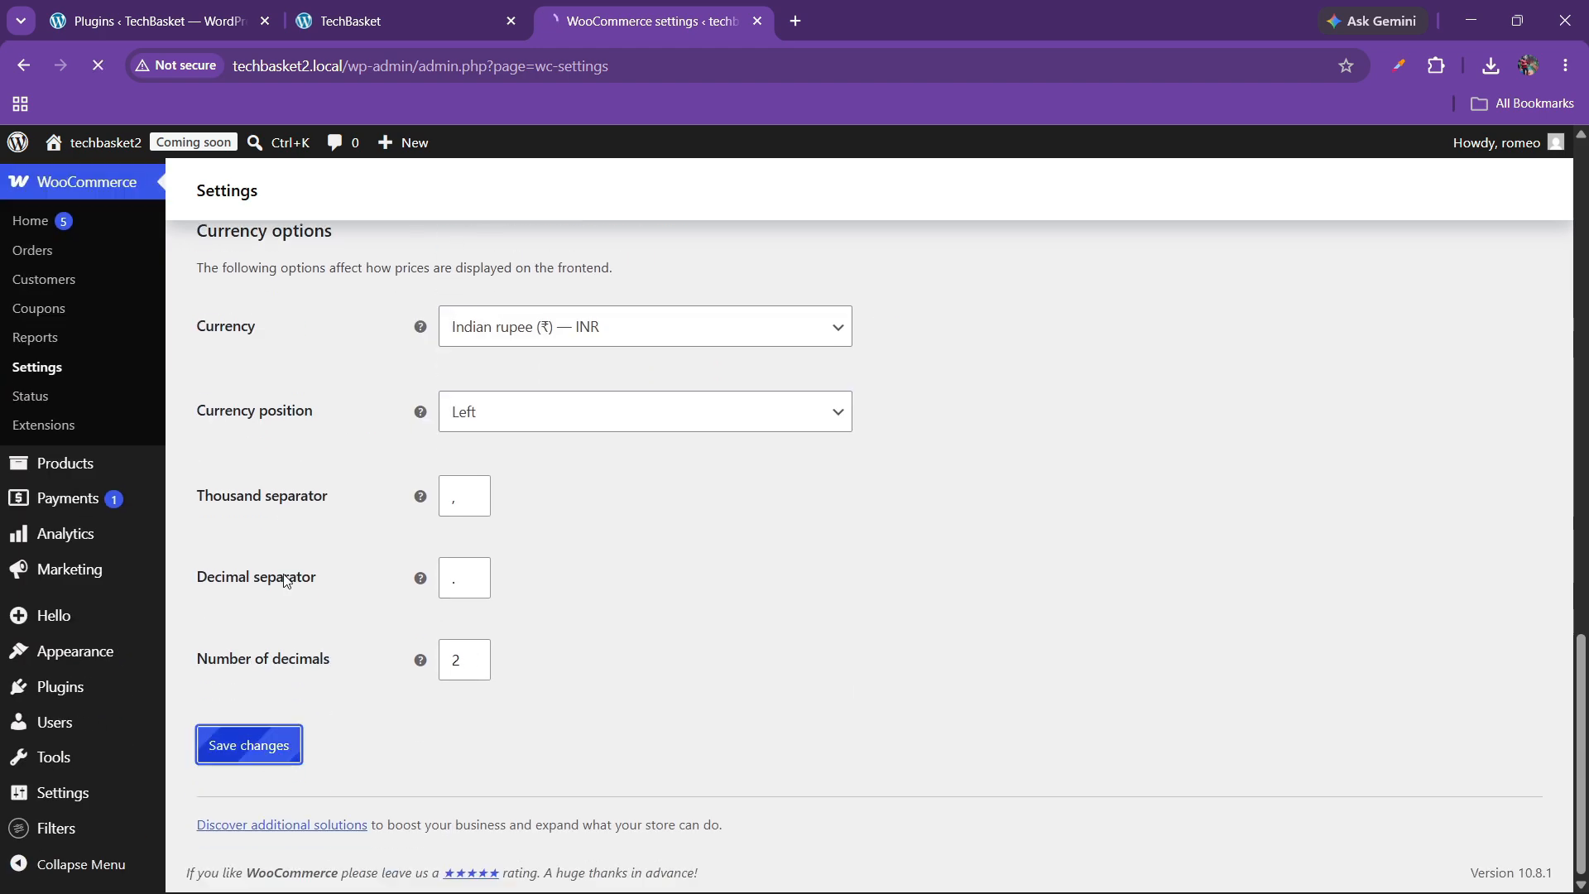
Open the offline payment methods in the WooCommerce payment settings and enable Cash on delivery.
scroll(290, 549, up, 15)
scroll(290, 549, up, 2)
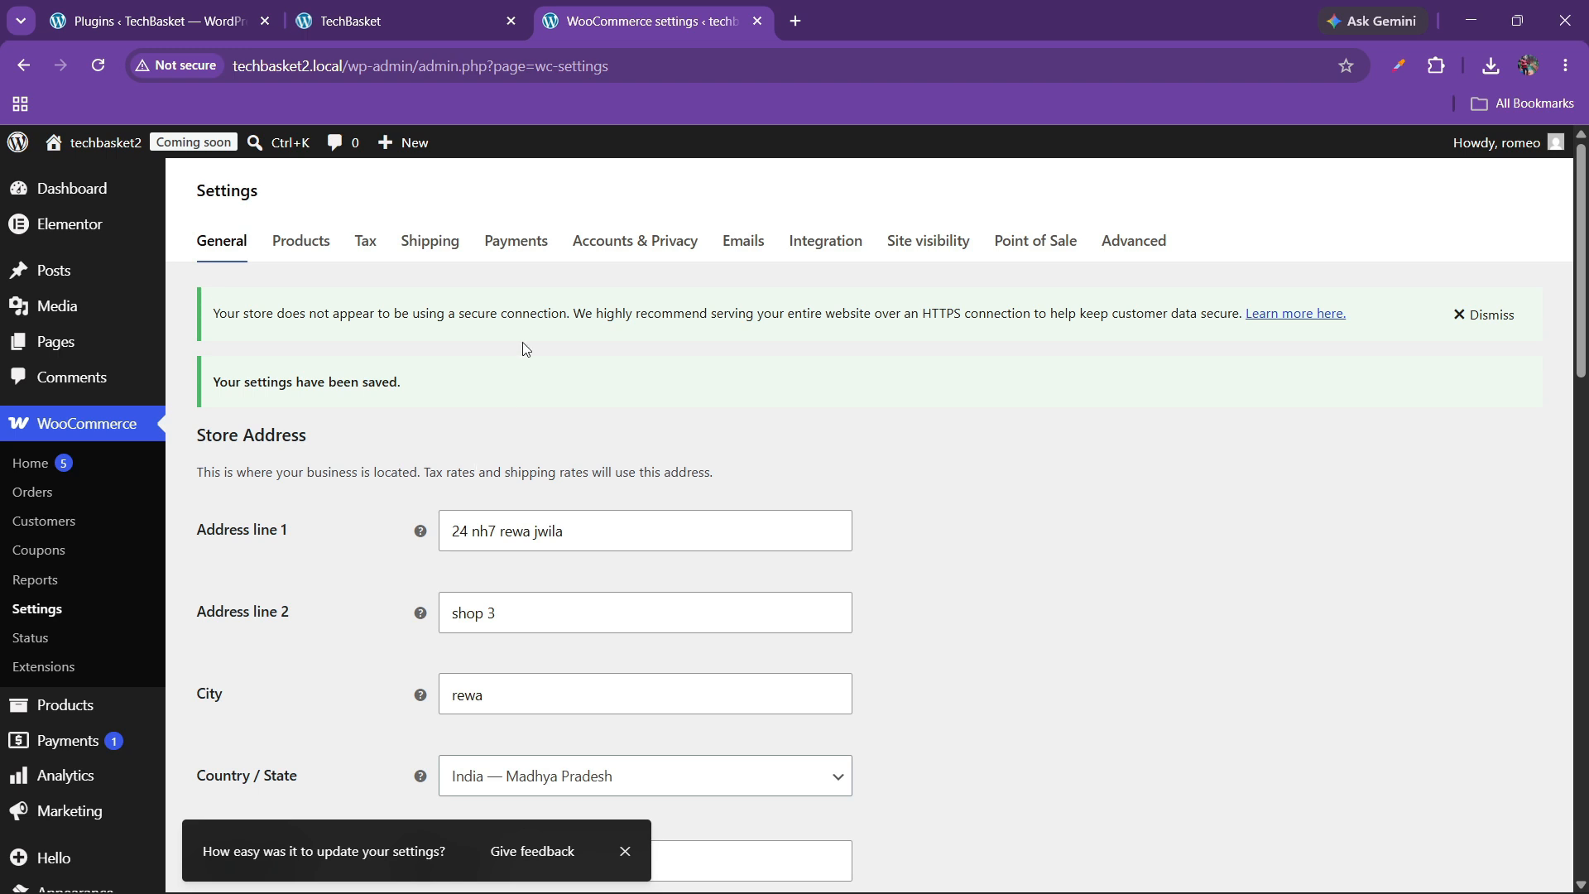
click(515, 241)
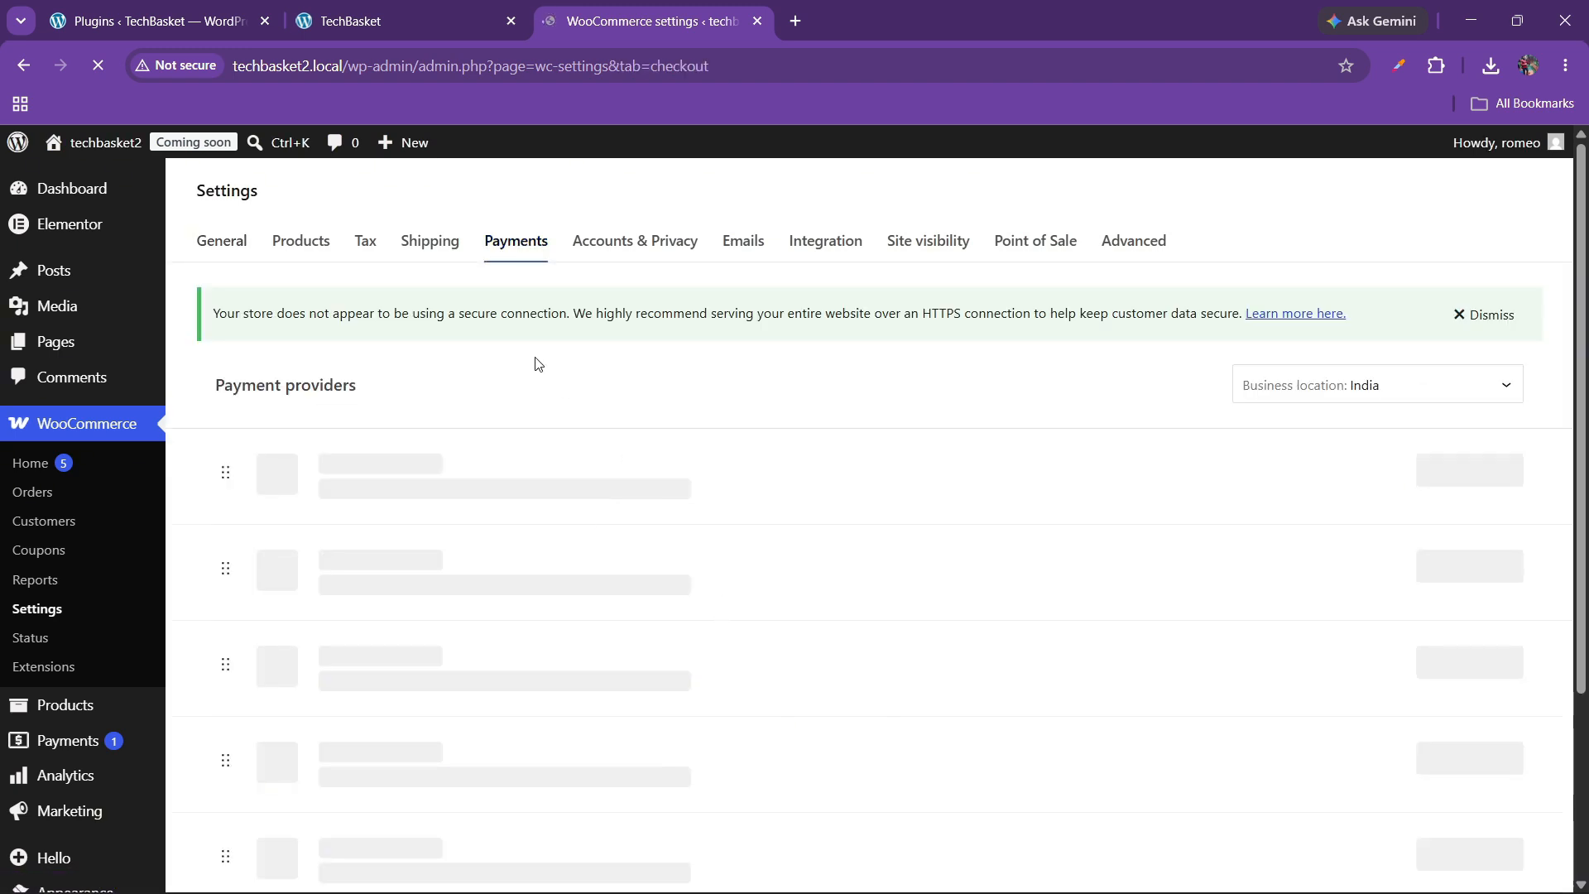
scroll(590, 451, down, 1)
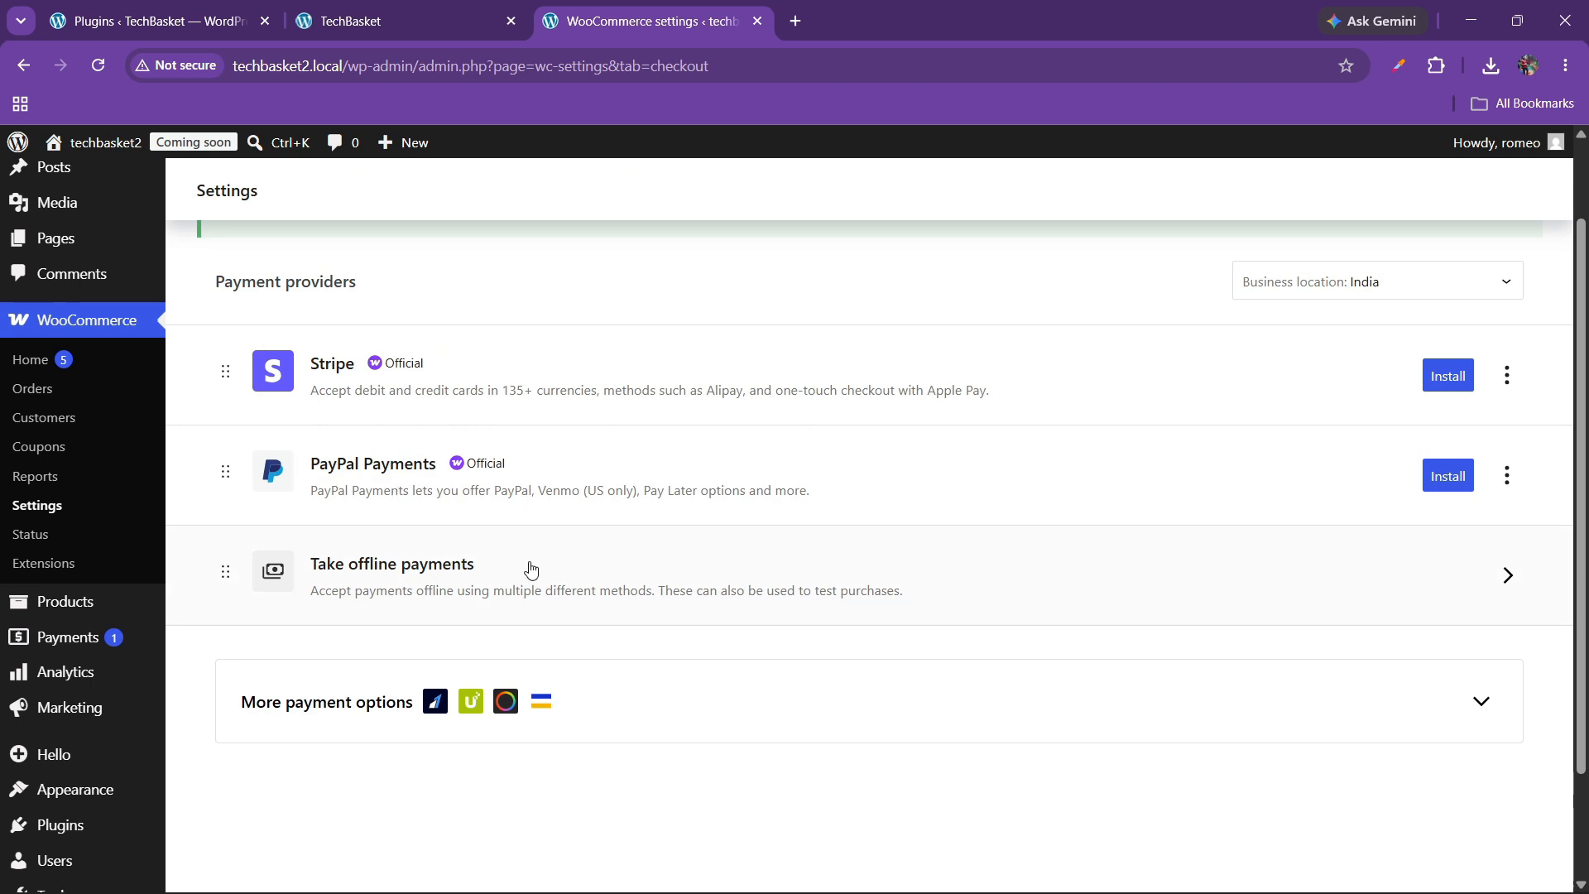
click(1131, 585)
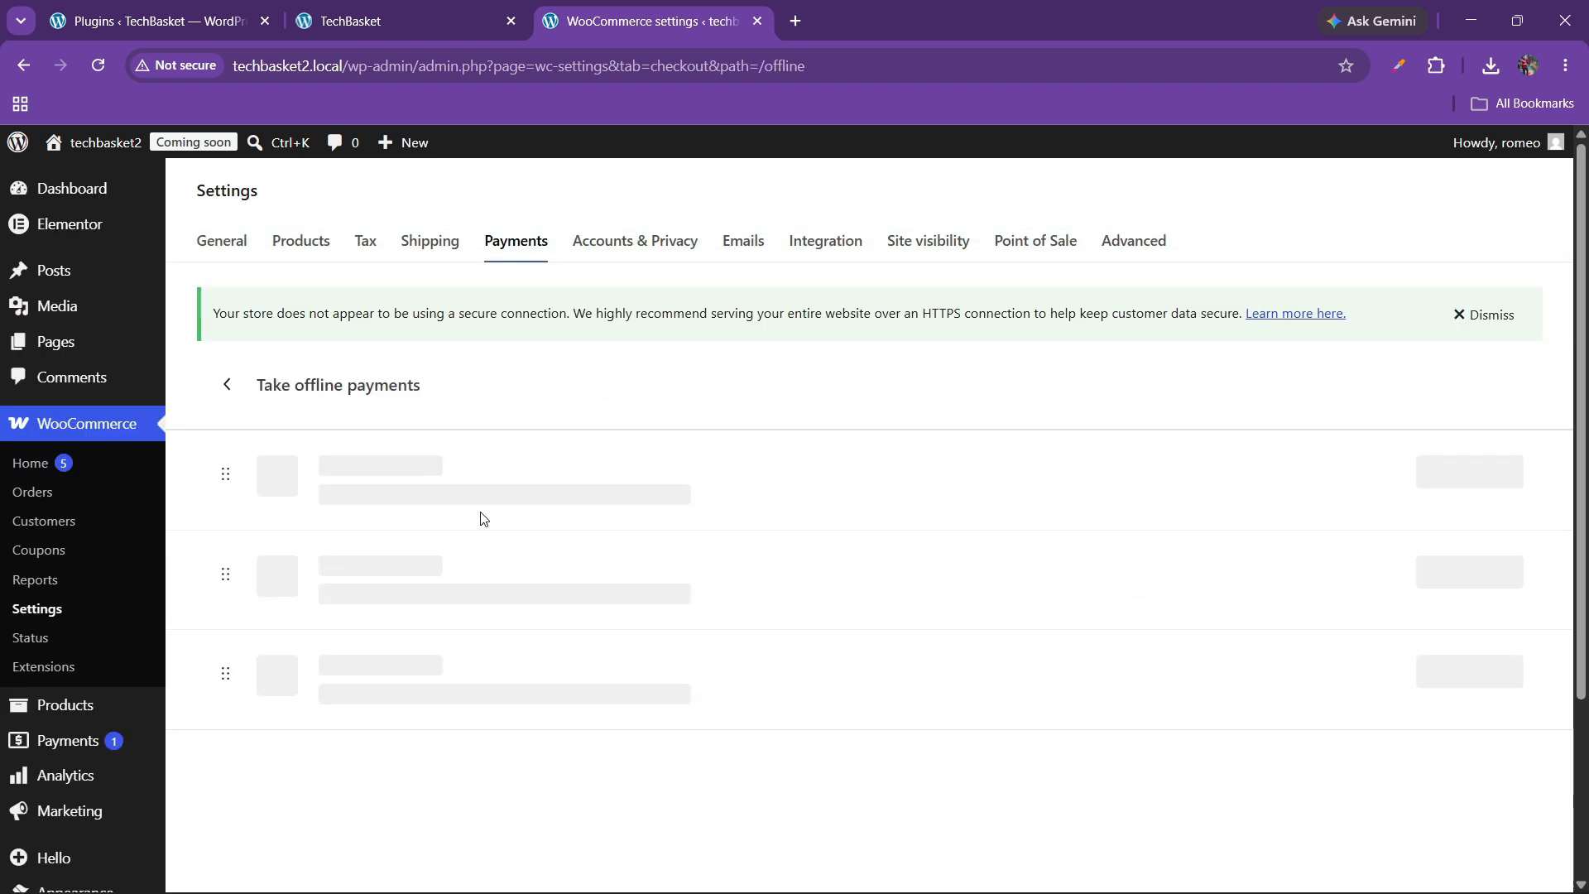
click(1467, 684)
scroll(844, 688, down, 3)
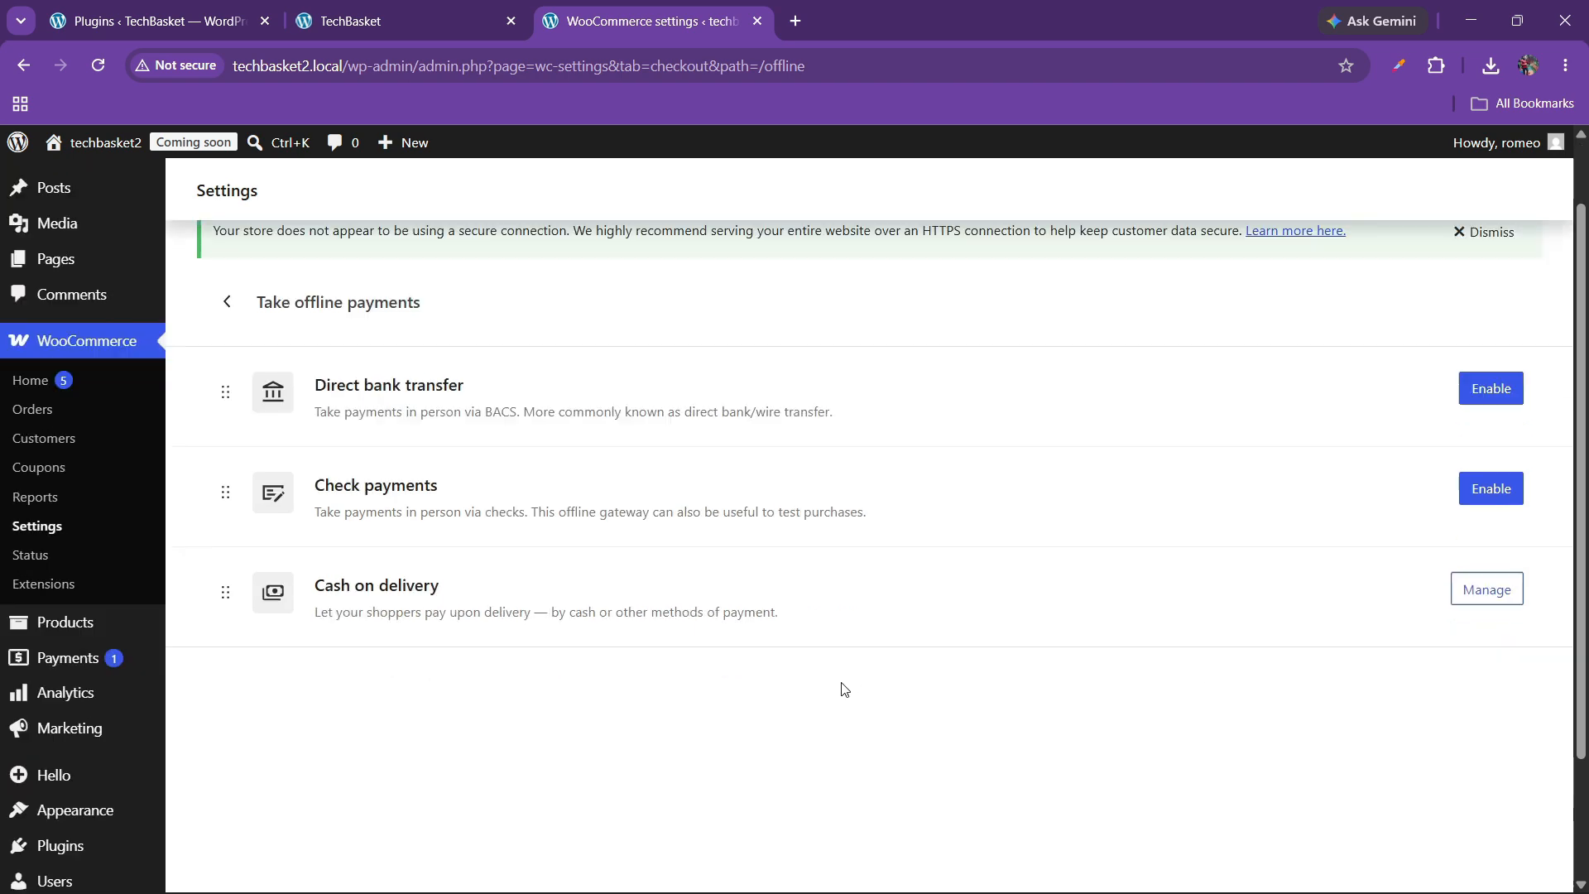
Open the Cash on delivery settings and review its title, description, instructions and shipping method options.
click(1494, 432)
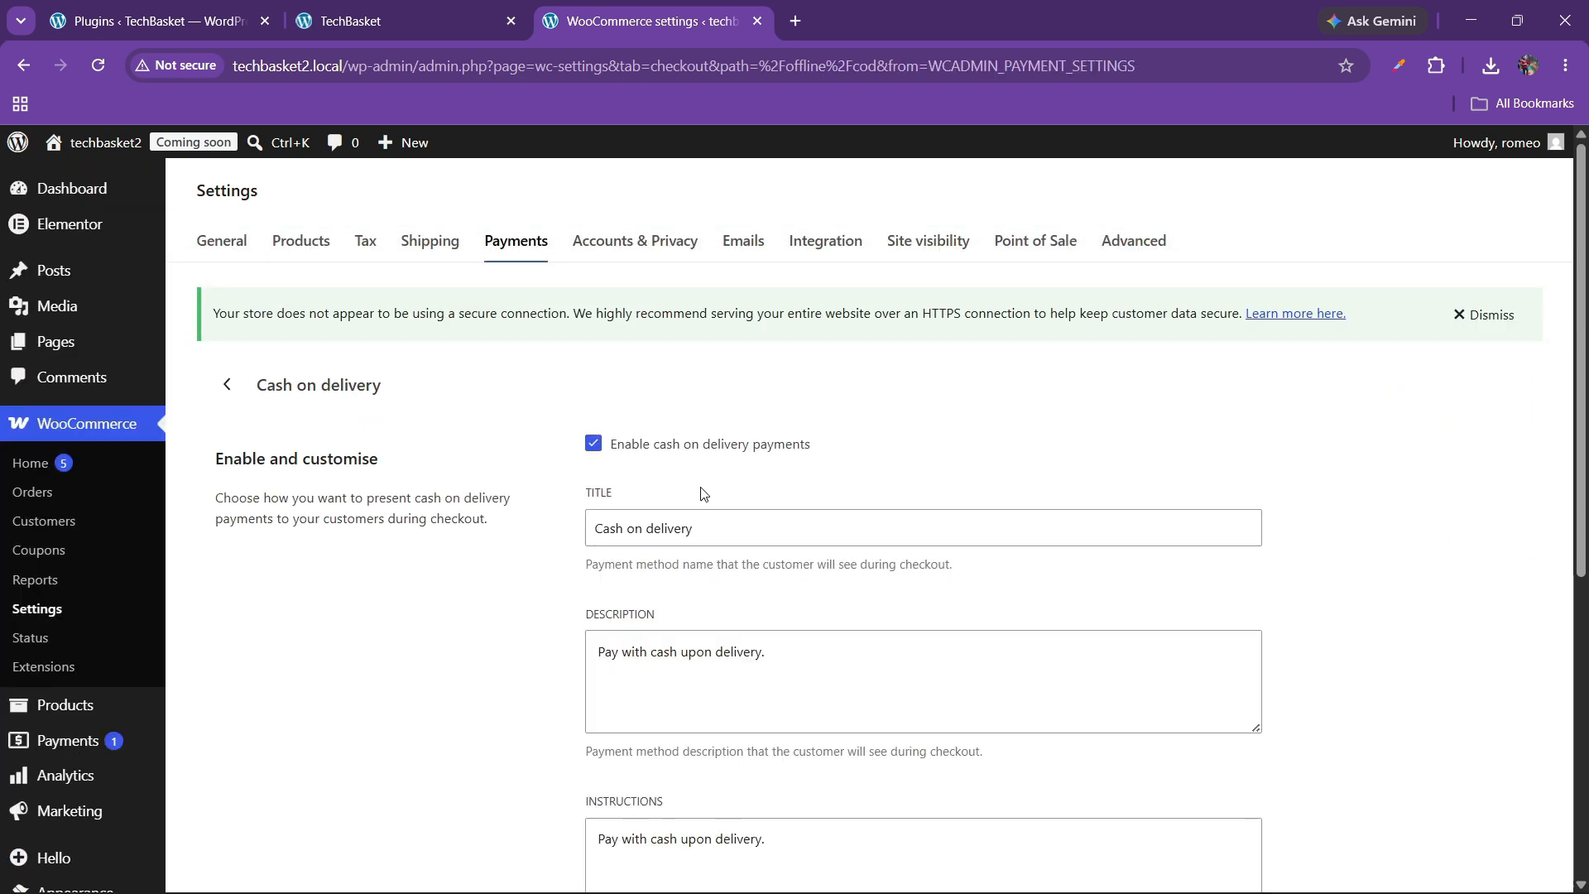
scroll(667, 501, down, 6)
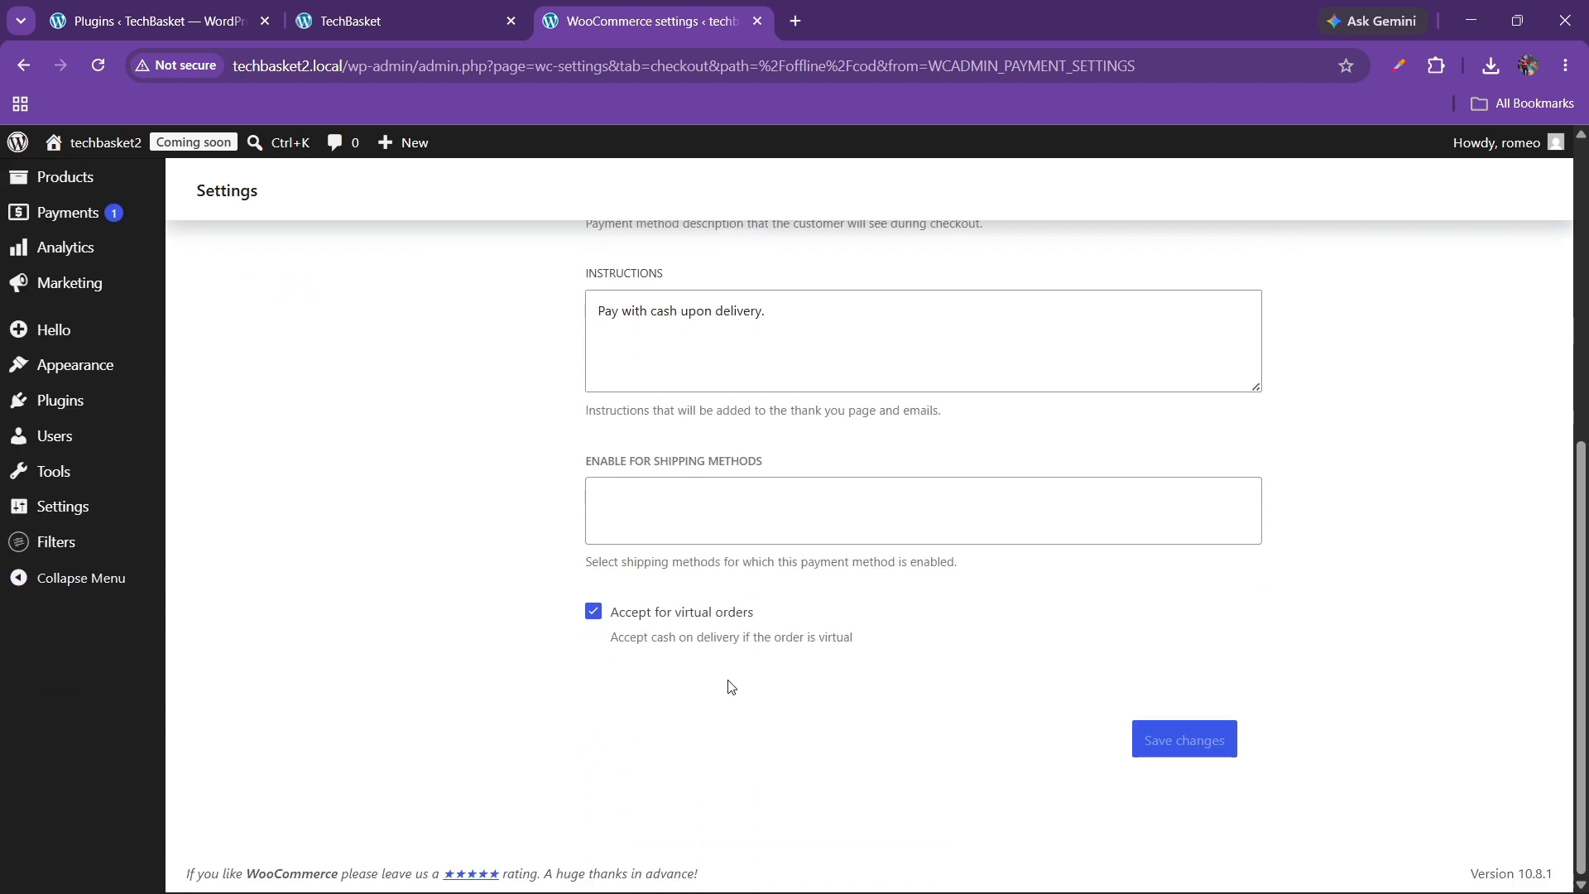
scroll(680, 654, up, 6)
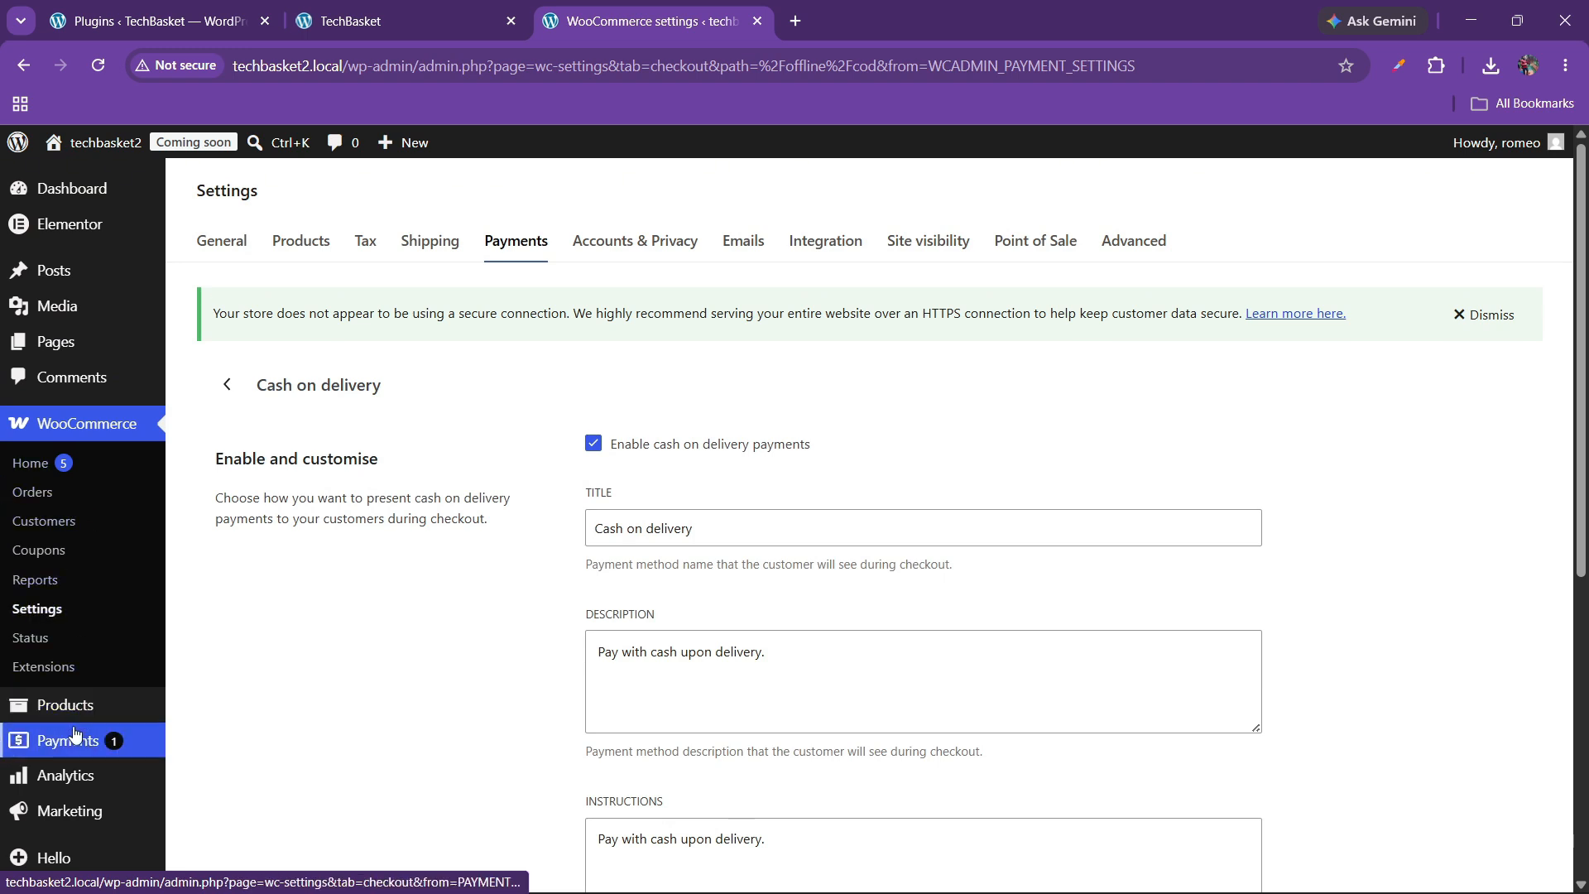
Open the WooCommerce page for adding products and look through the available product types and import option.
mouse_move(83, 710)
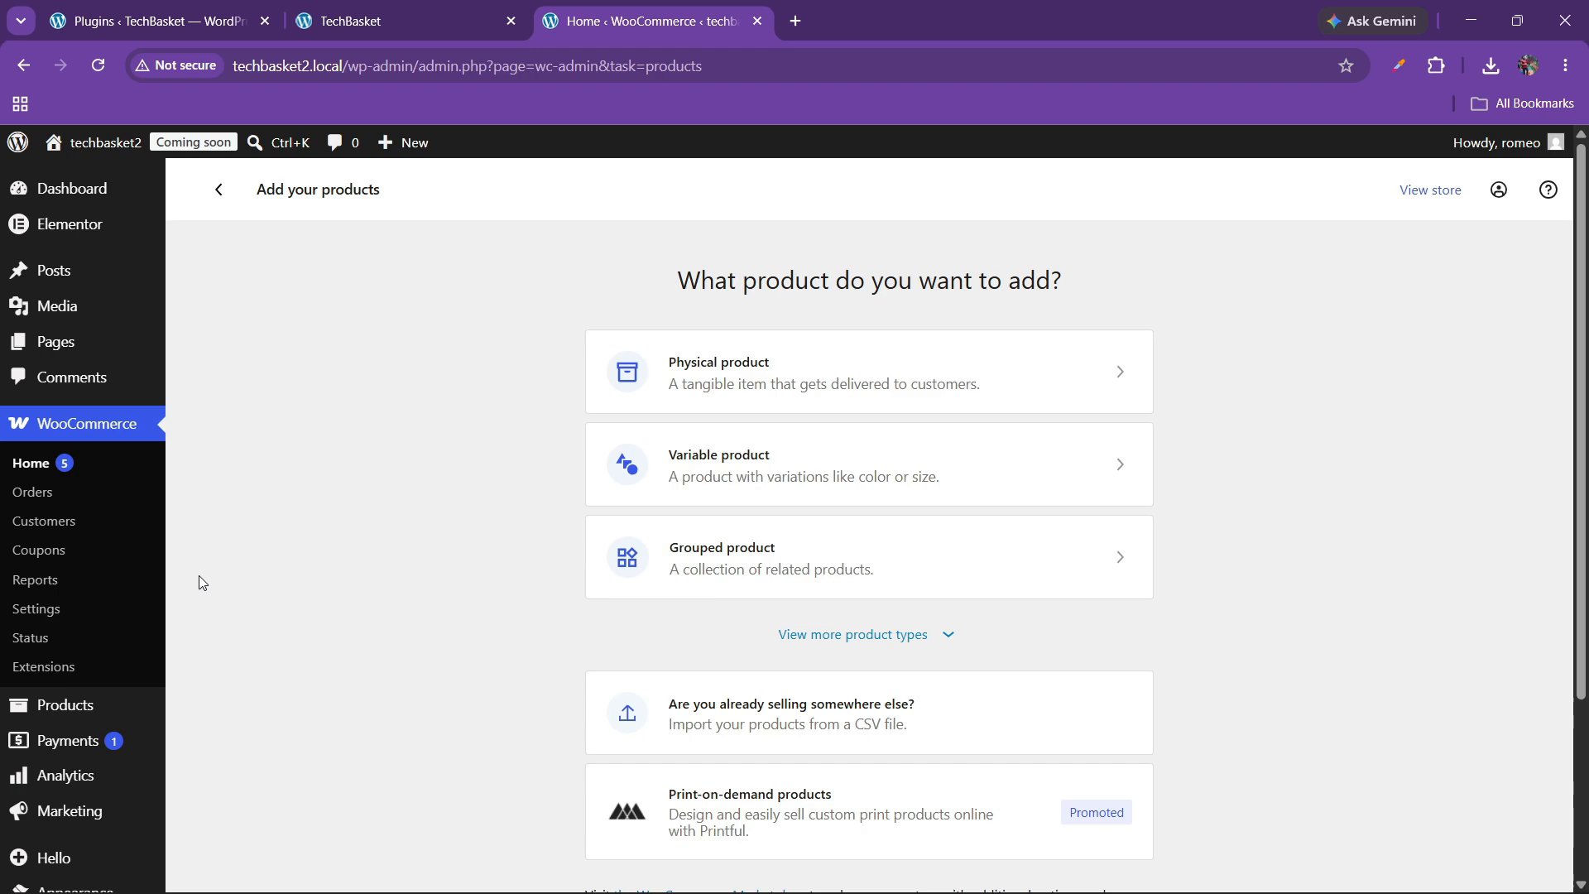
scroll(389, 609, down, 3)
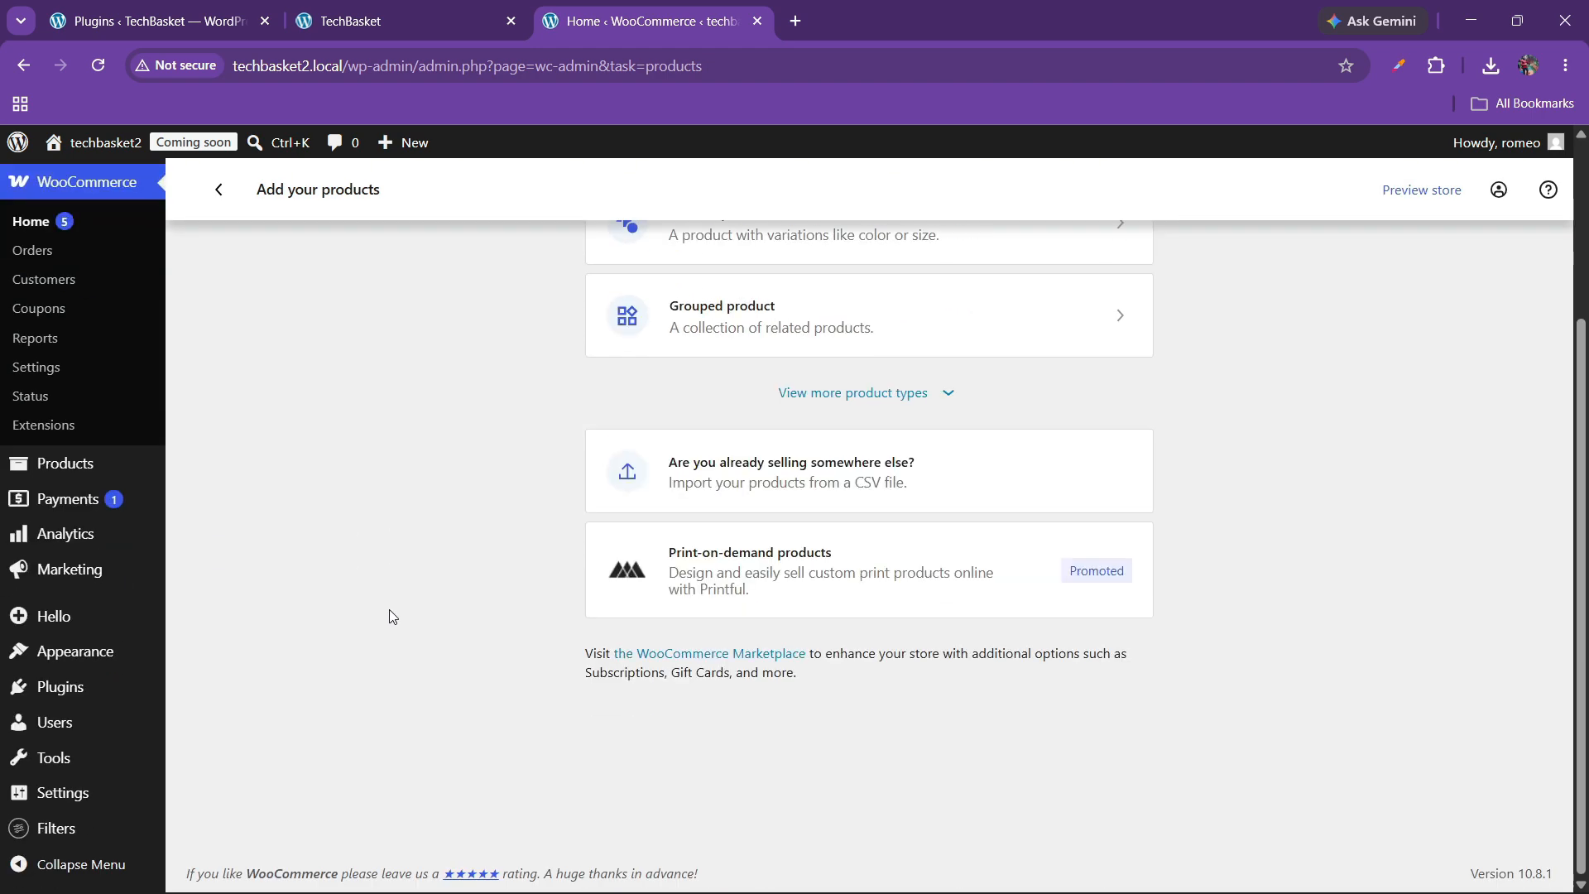
scroll(389, 617, up, 3)
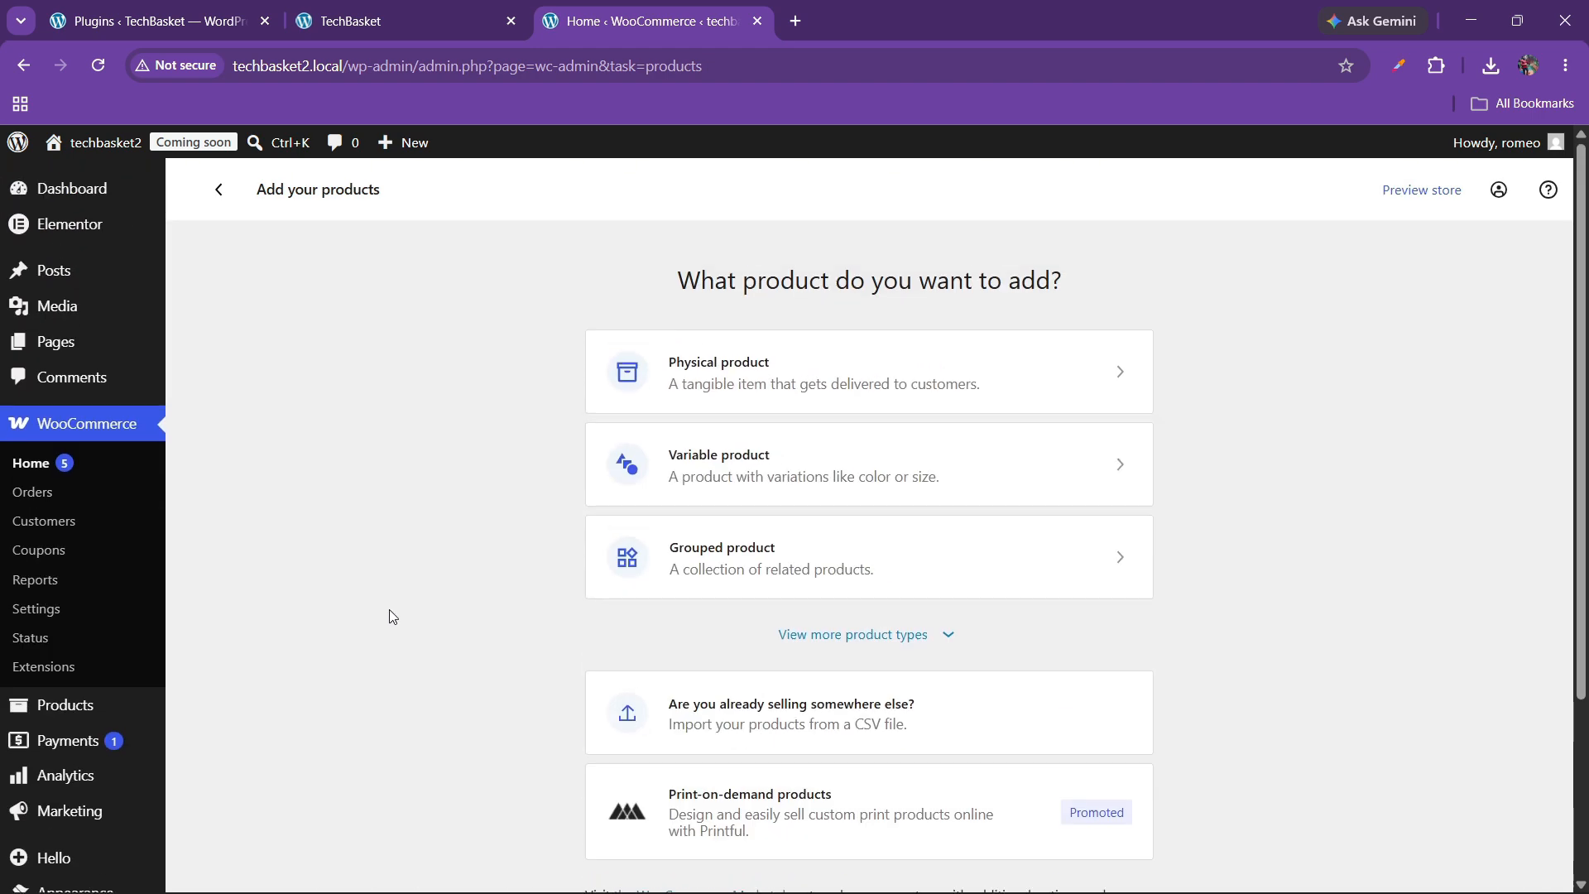
Open the product importer from the products list and upload wc-product-export-8-6-2026-1780916705980.csv from Downloads, leaving the update of existing products off.
click(1005, 386)
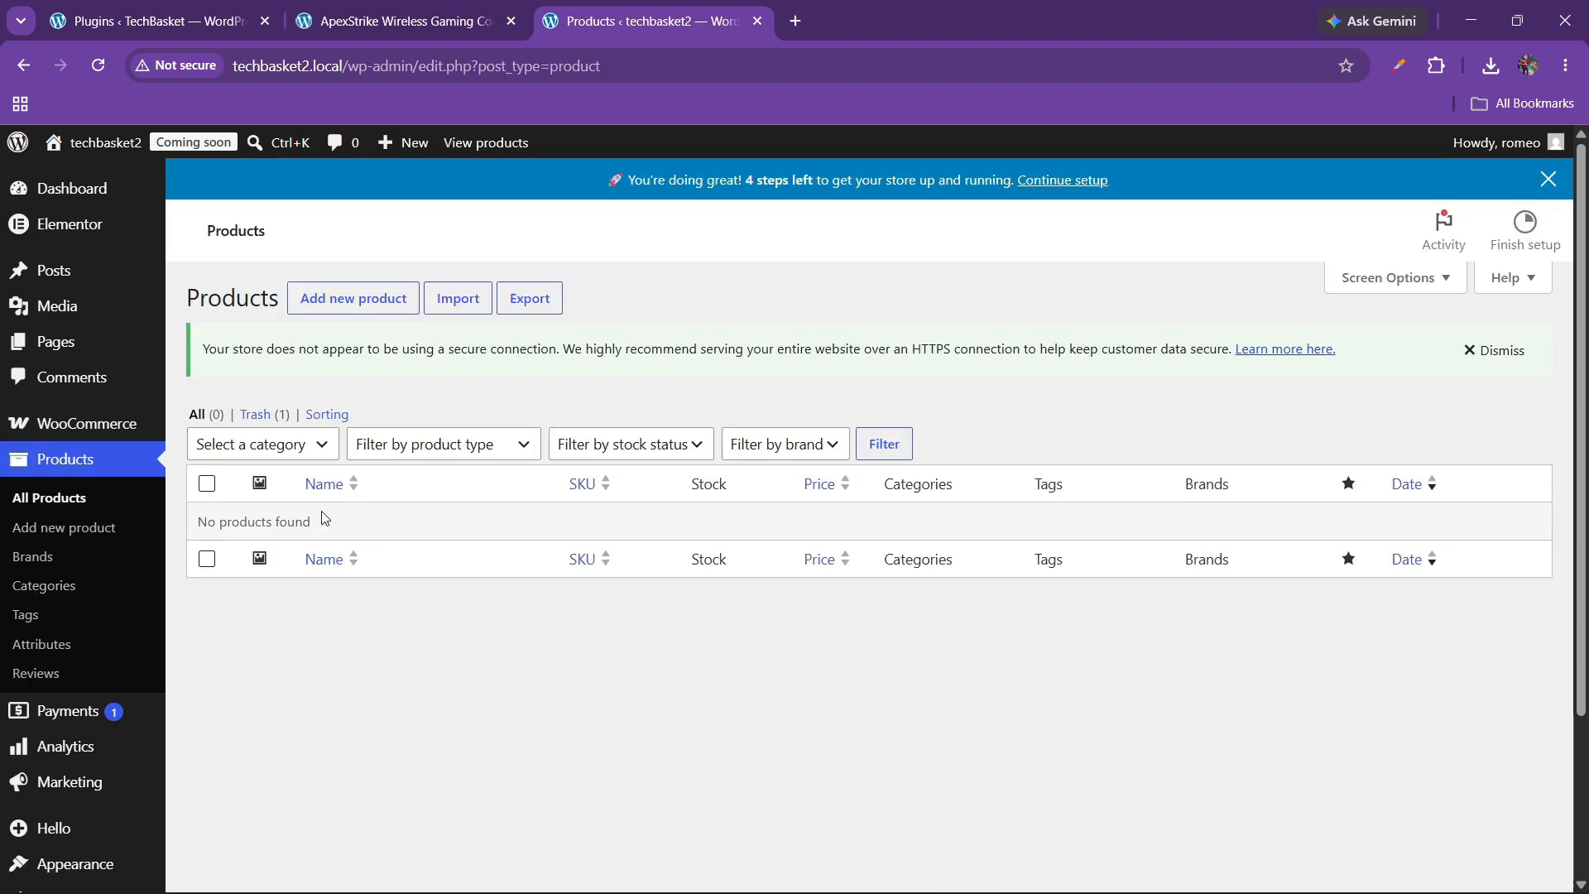
click(458, 297)
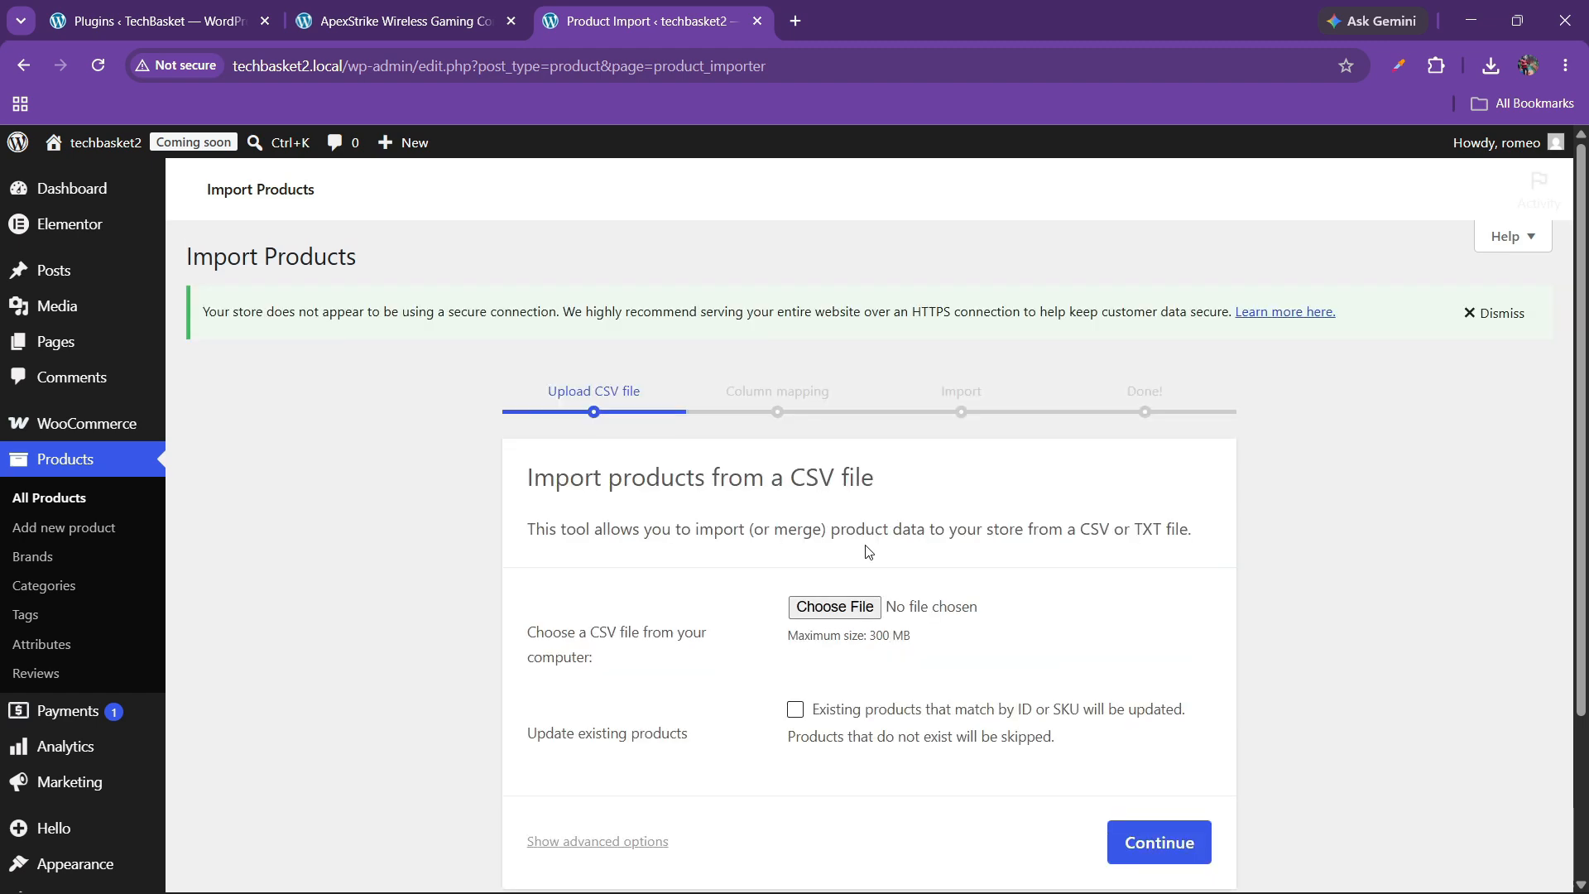
click(834, 607)
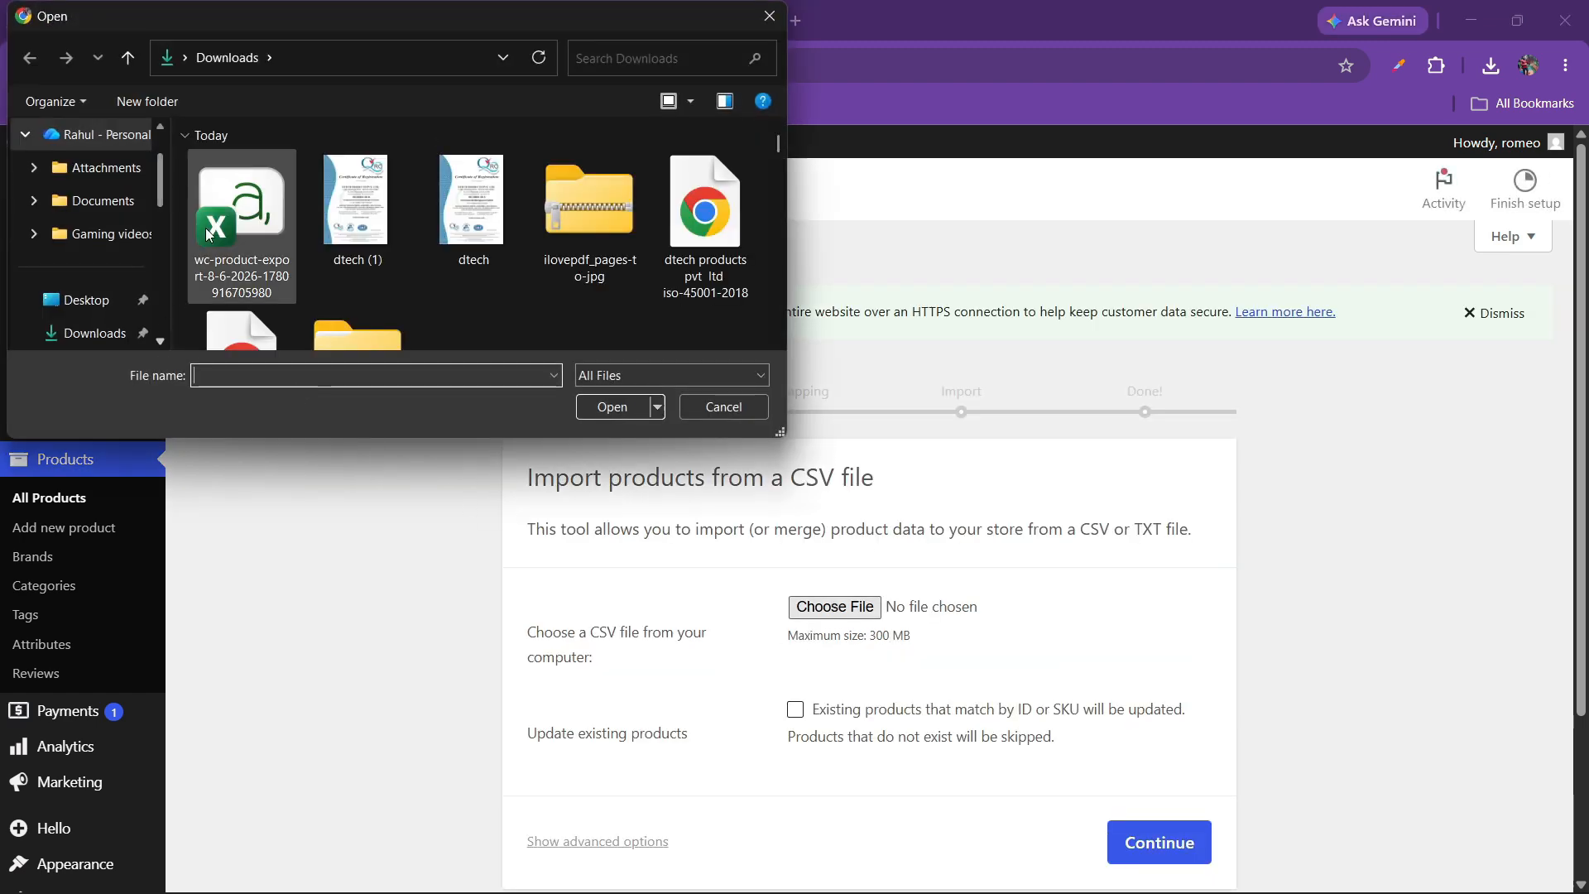
double_click(209, 235)
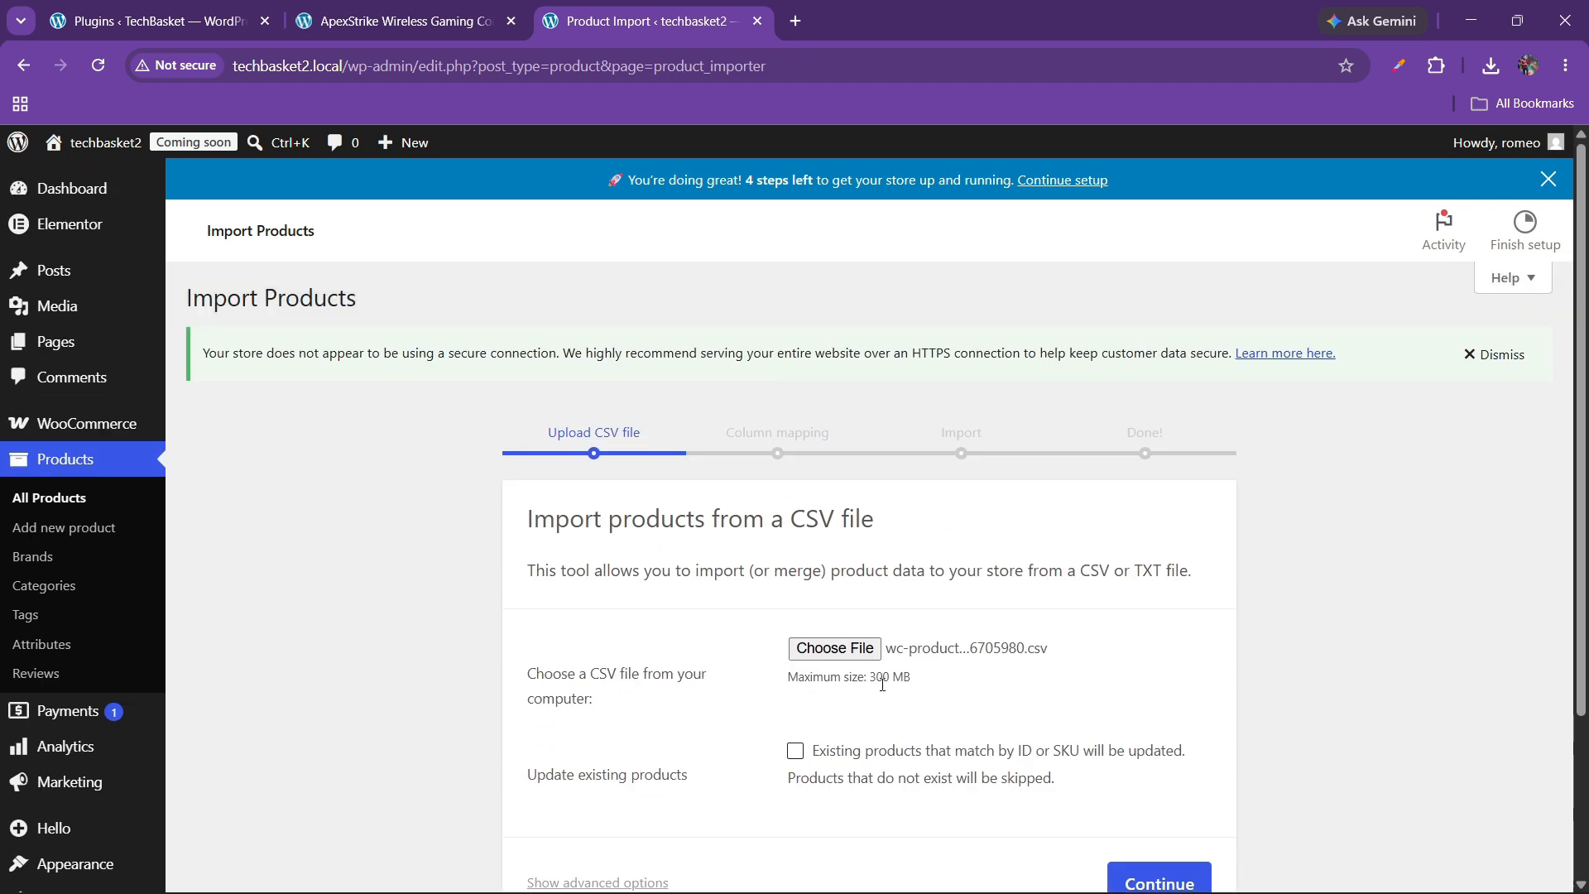
scroll(882, 683, down, 3)
click(1128, 687)
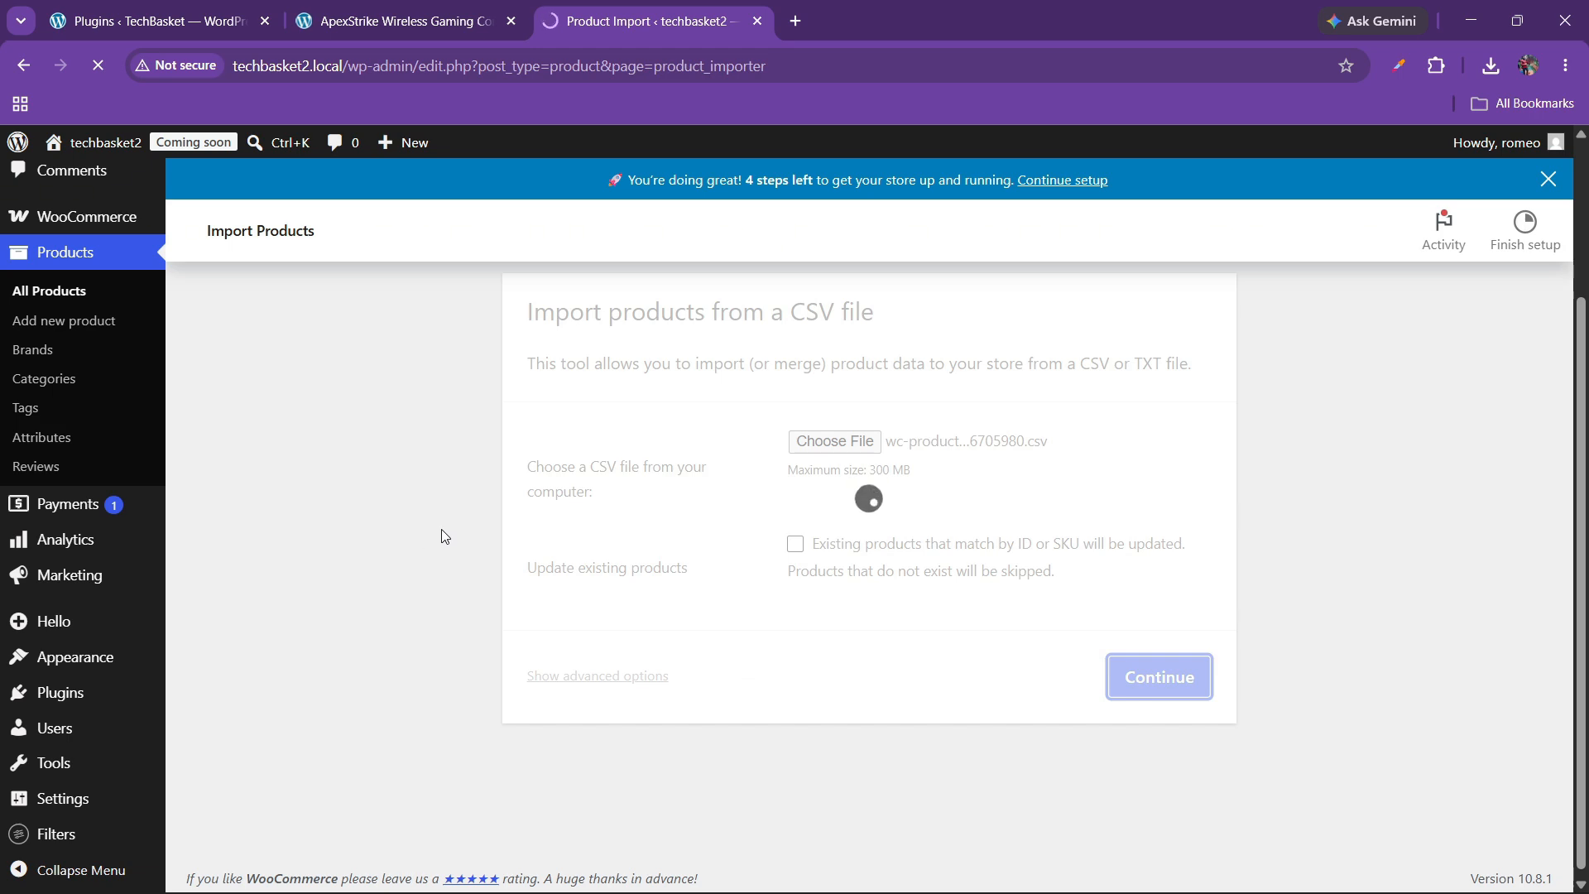
Map the Images column to Do not import, keep the other column mappings, and run the product importer.
scroll(394, 532, down, 5)
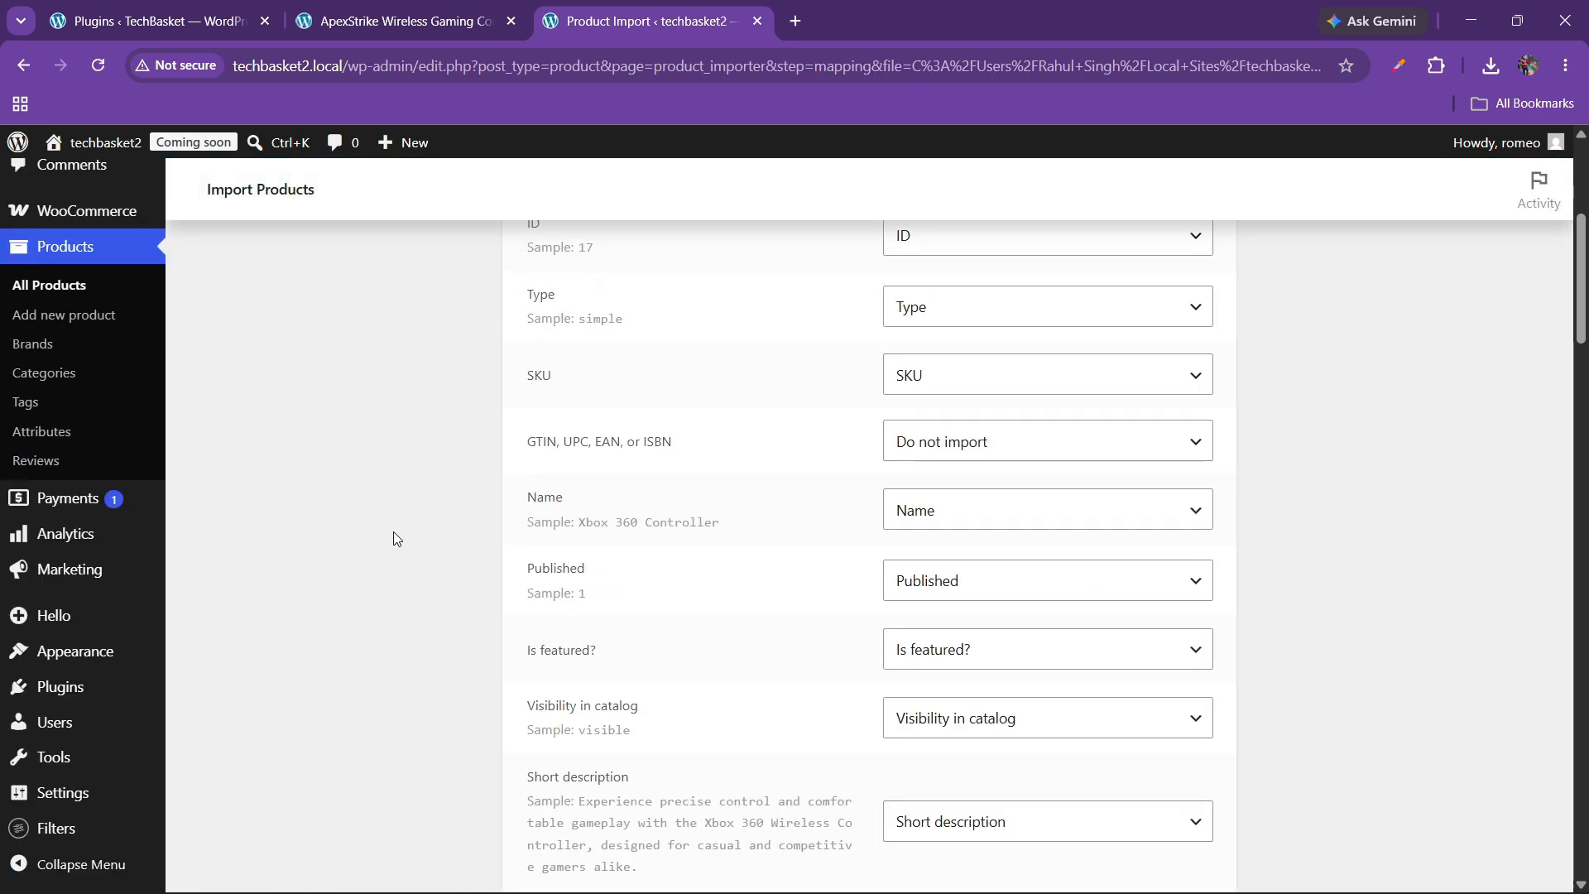
scroll(405, 538, down, 10)
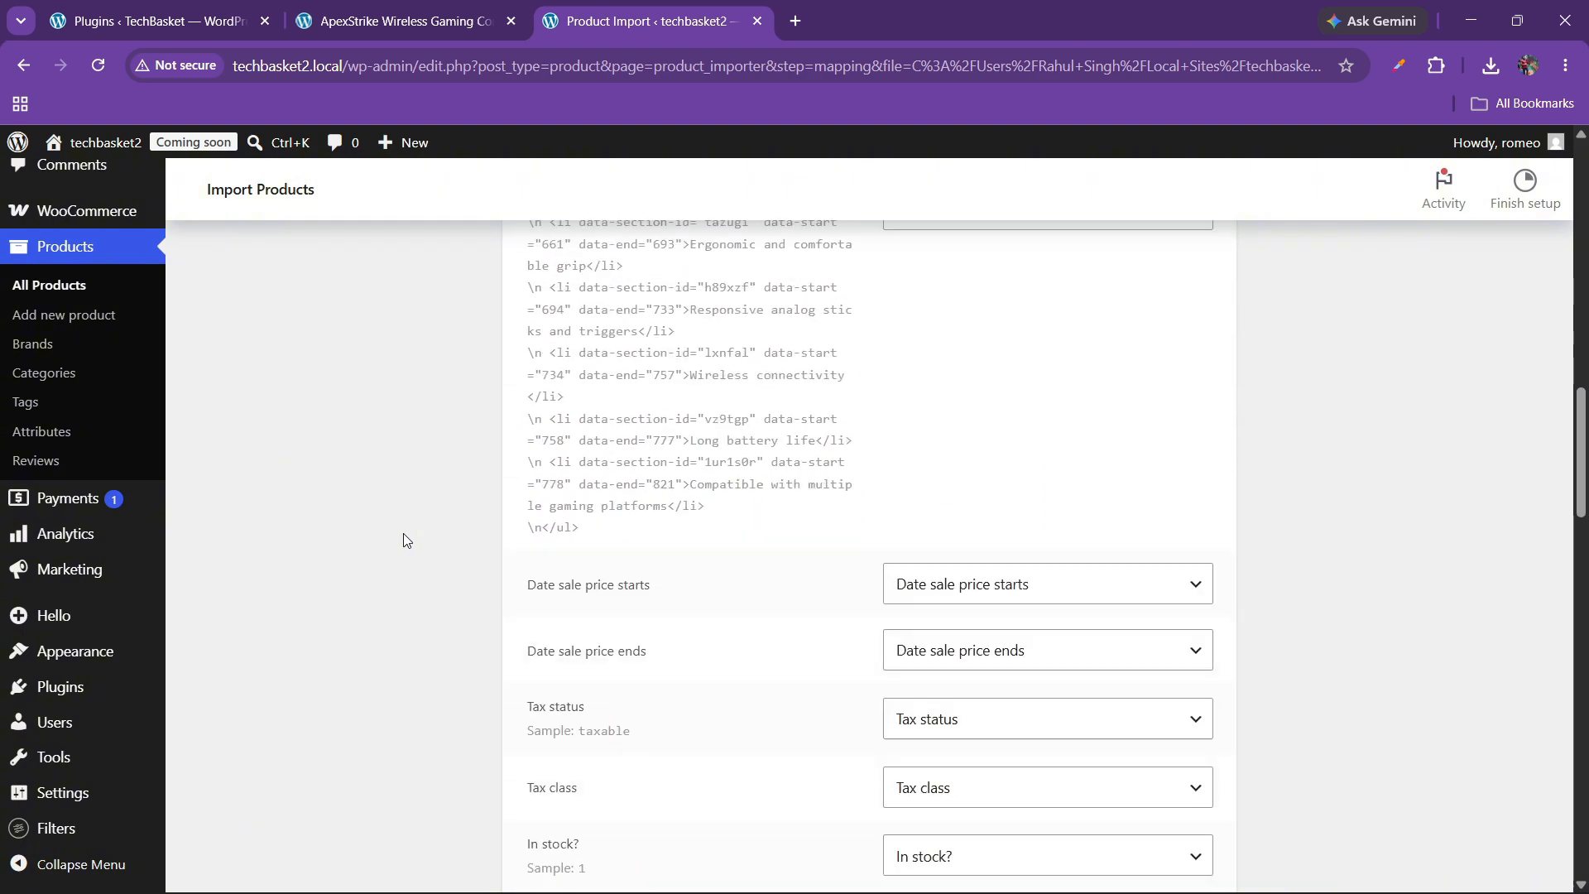
scroll(404, 533, down, 7)
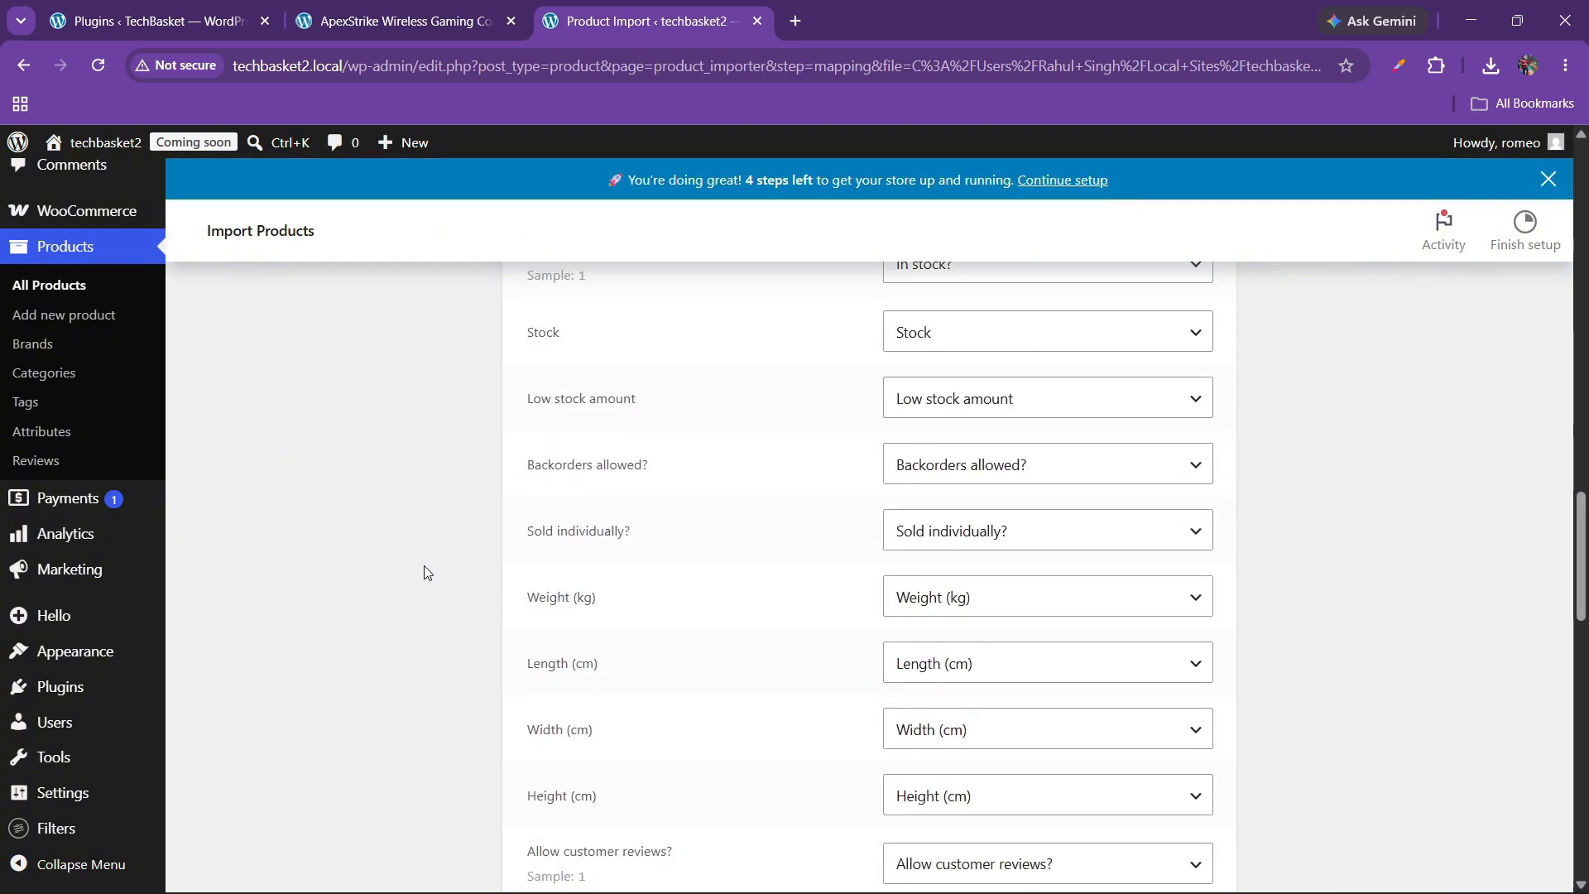
scroll(422, 605, down, 6)
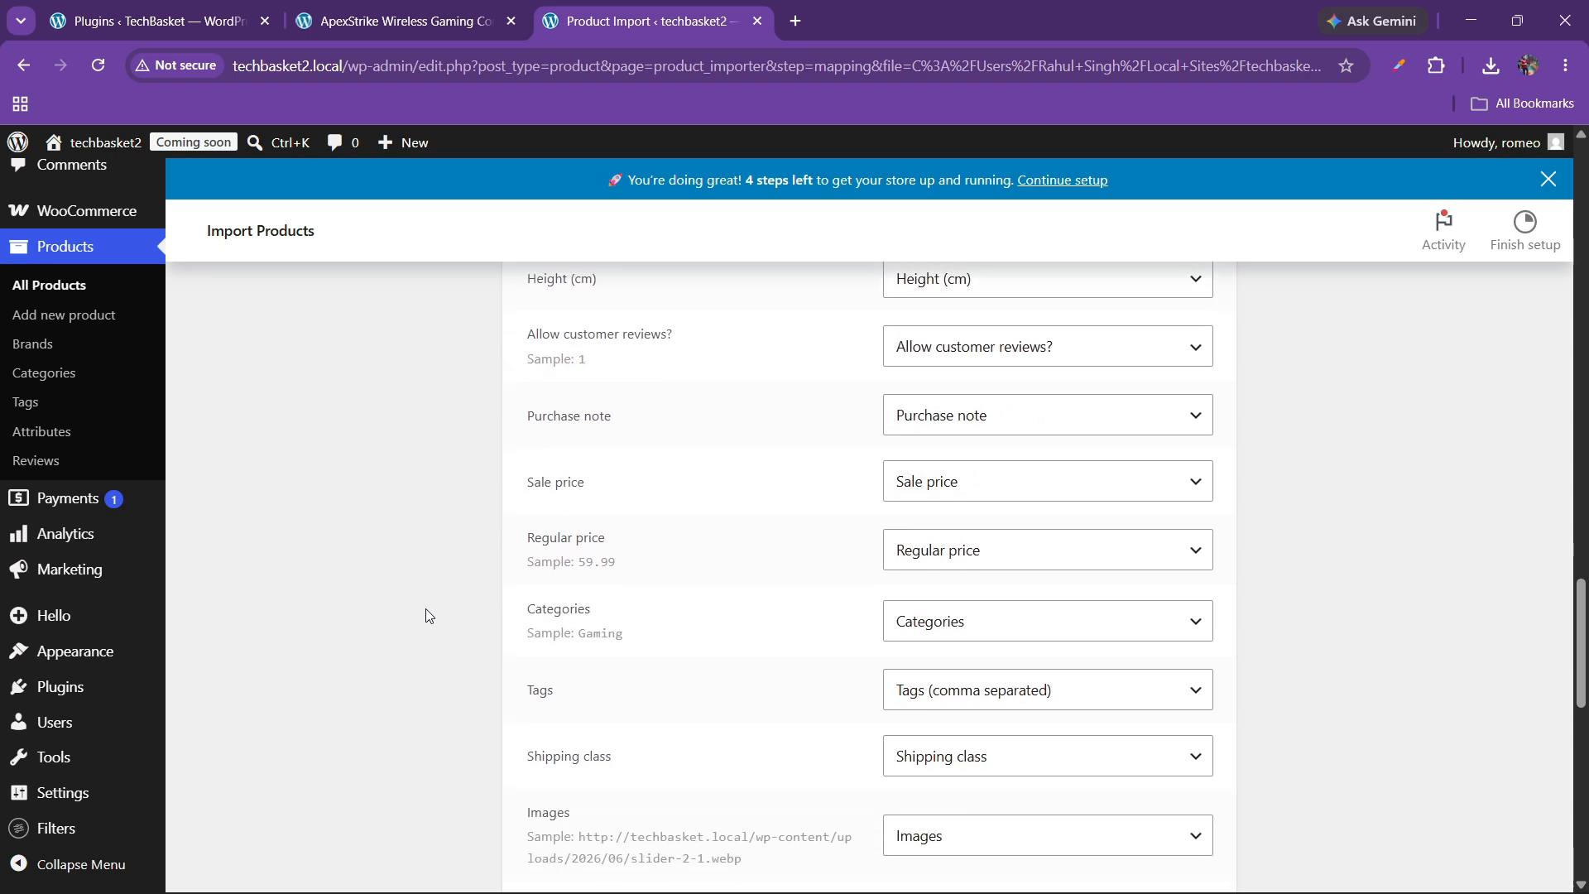
scroll(425, 609, down, 1)
click(983, 529)
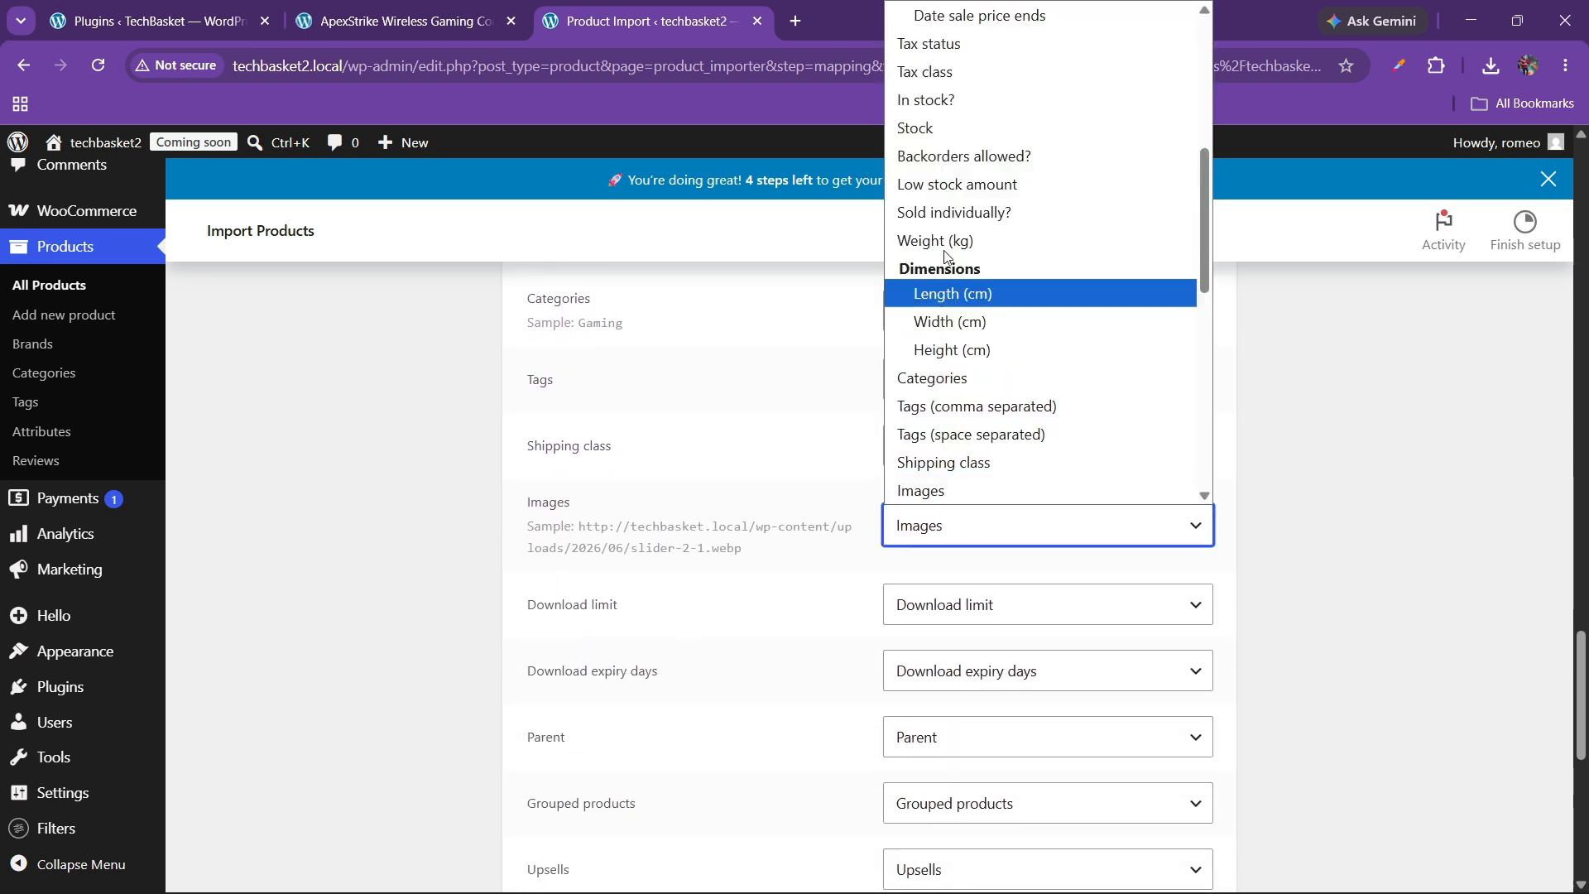
scroll(941, 240, up, 5)
click(943, 16)
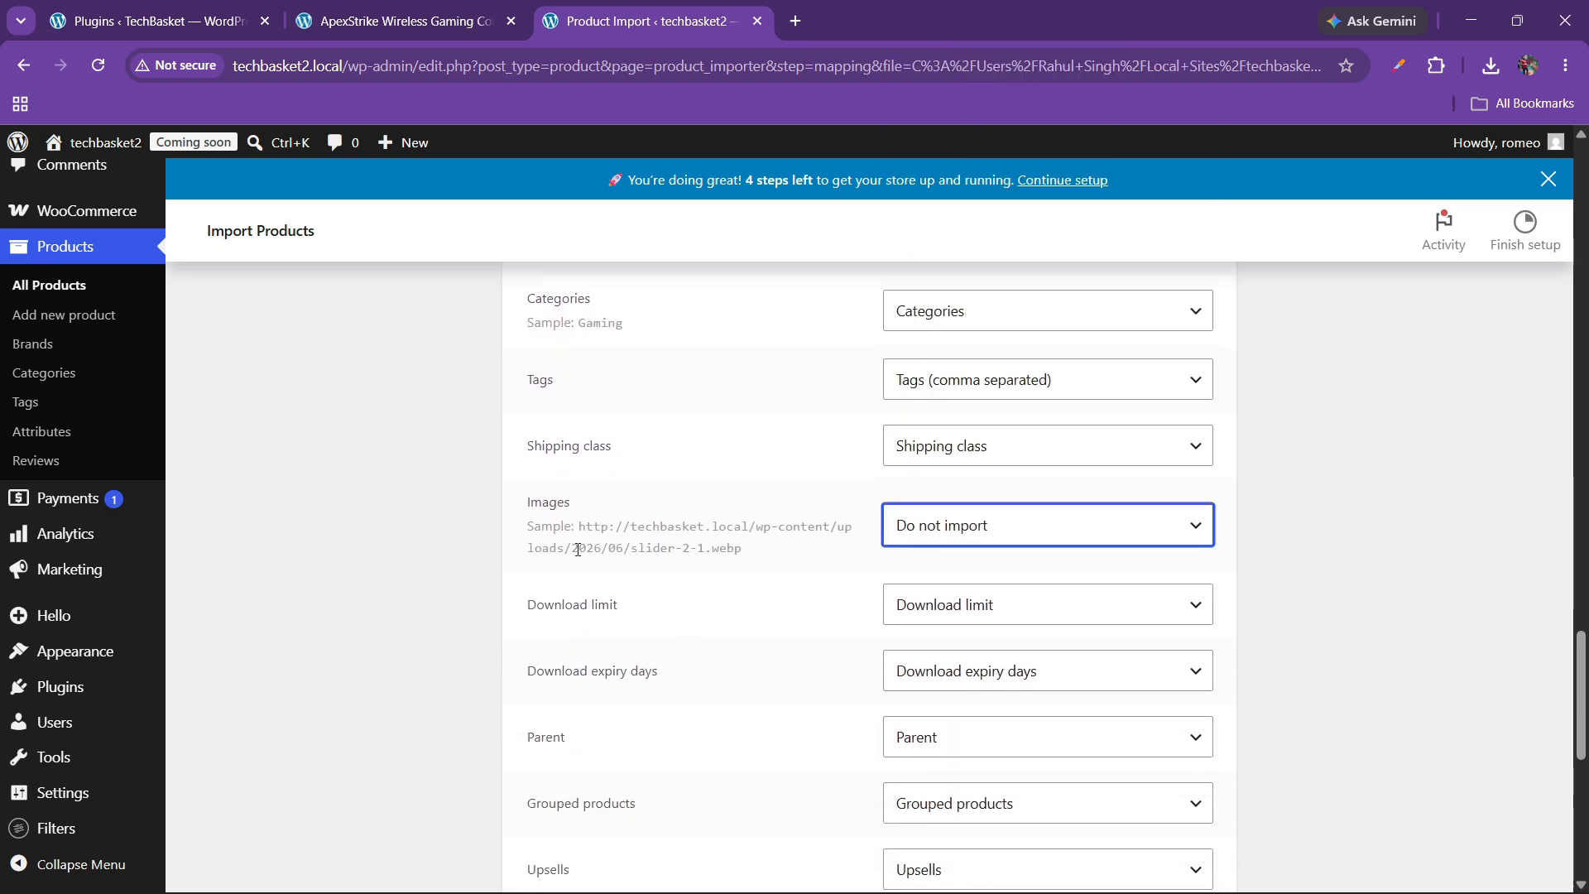
scroll(411, 525, down, 8)
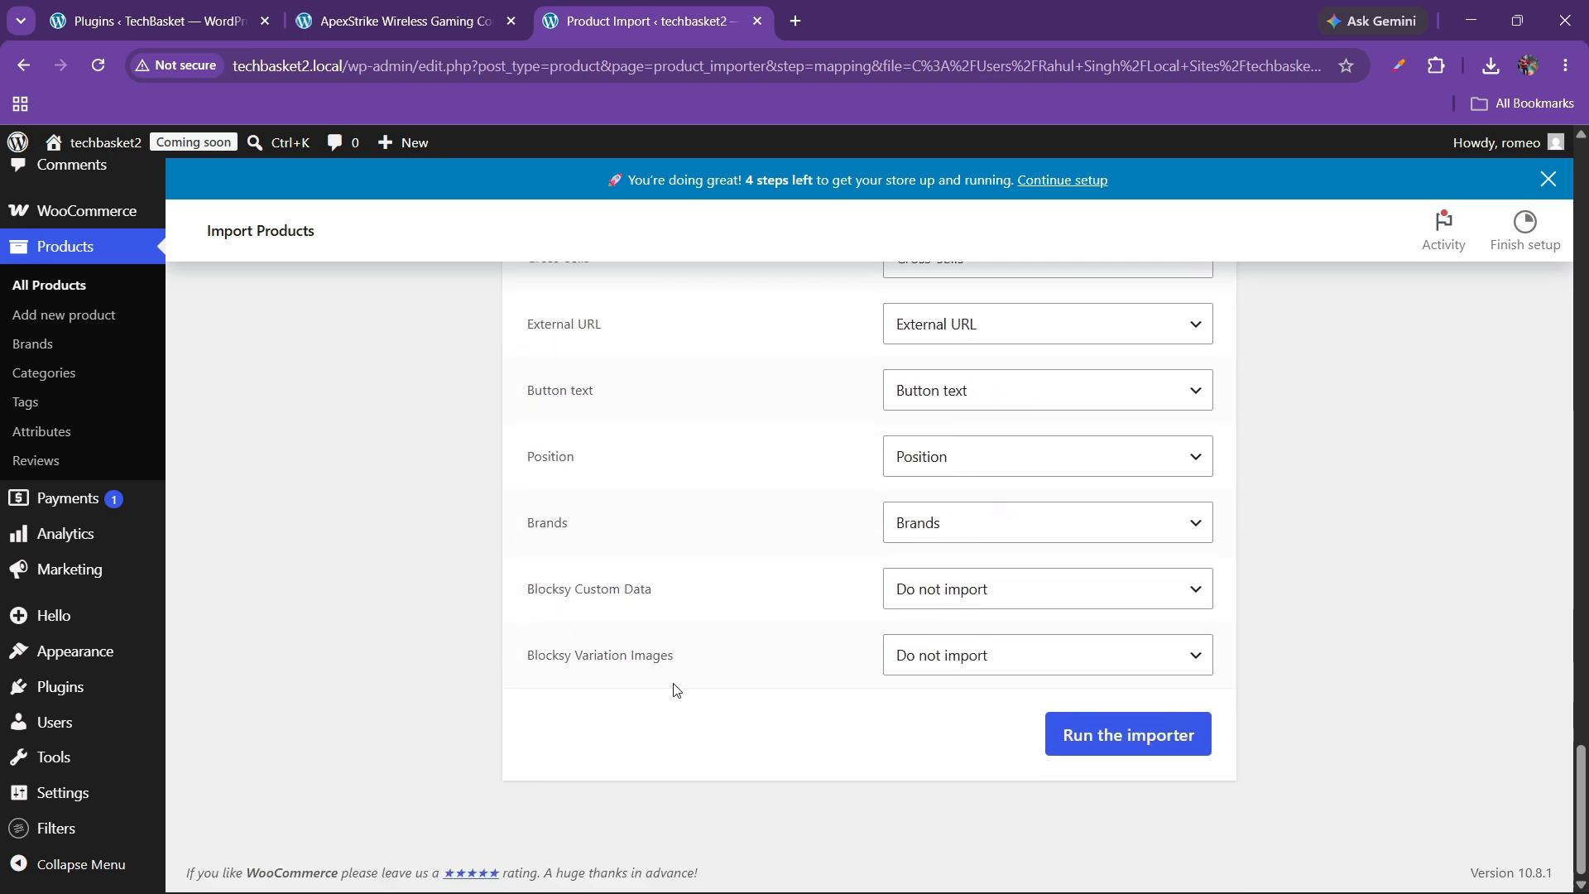
click(1130, 742)
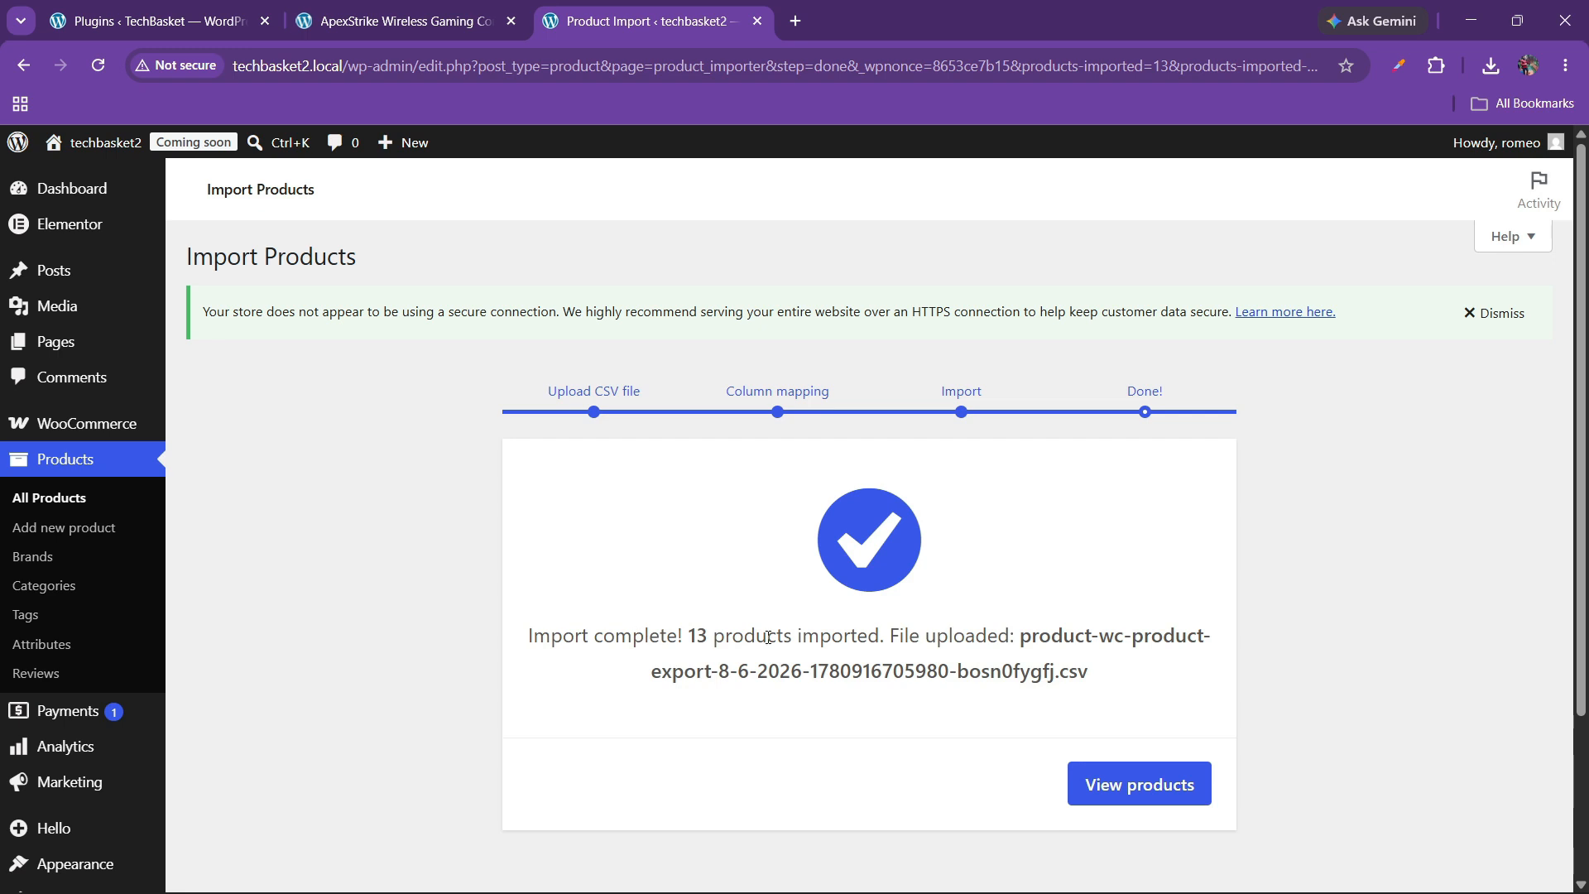
Open the imported products list and look through the products, their prices and categories.
scroll(777, 637, down, 3)
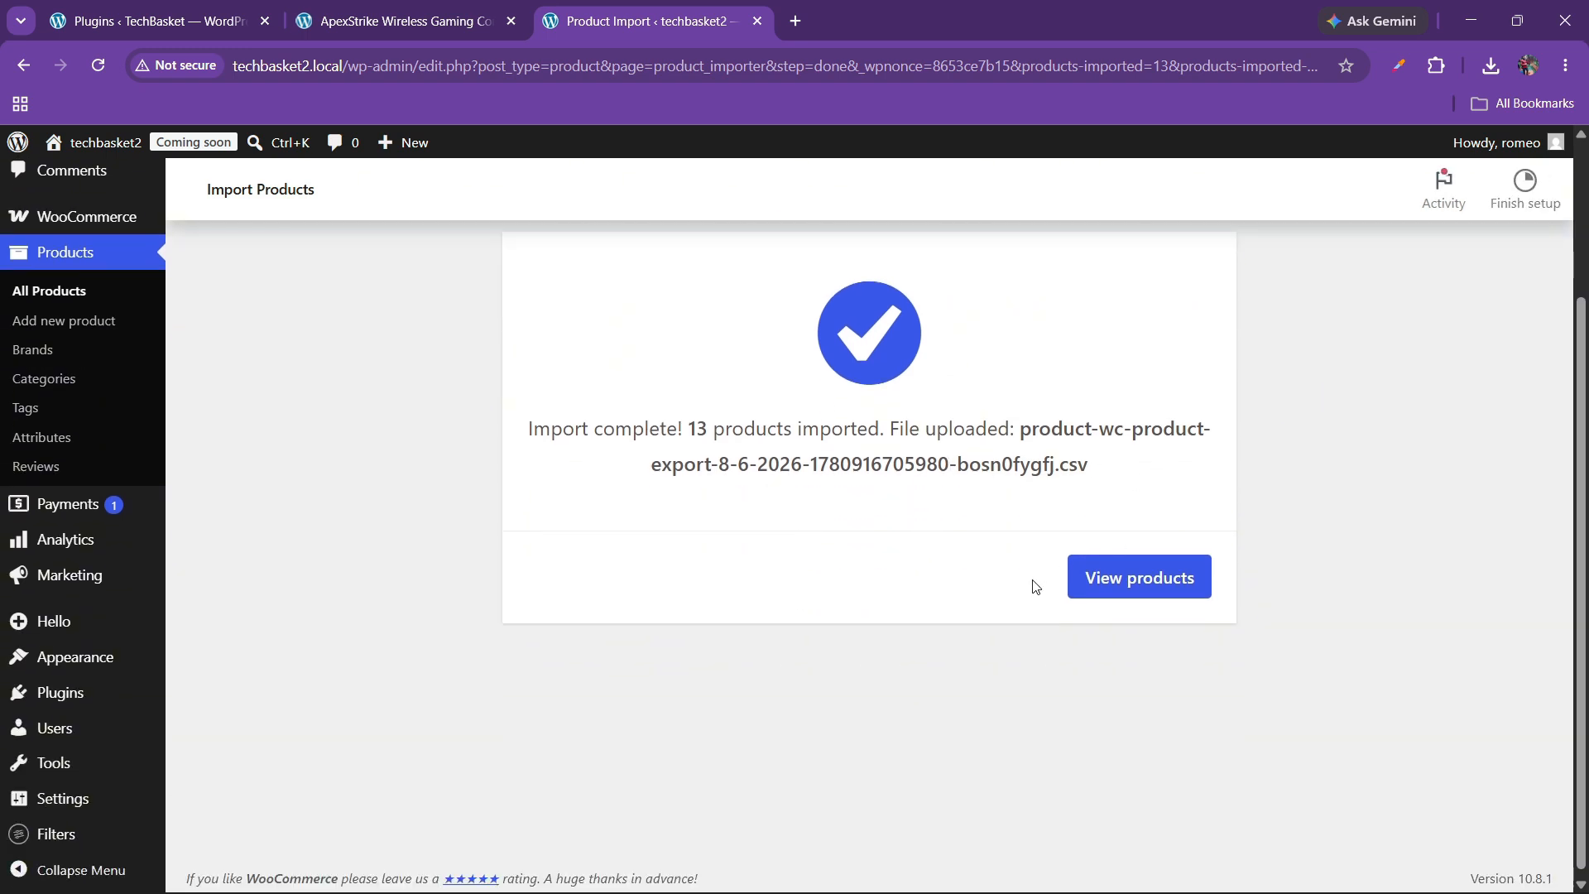
click(1104, 580)
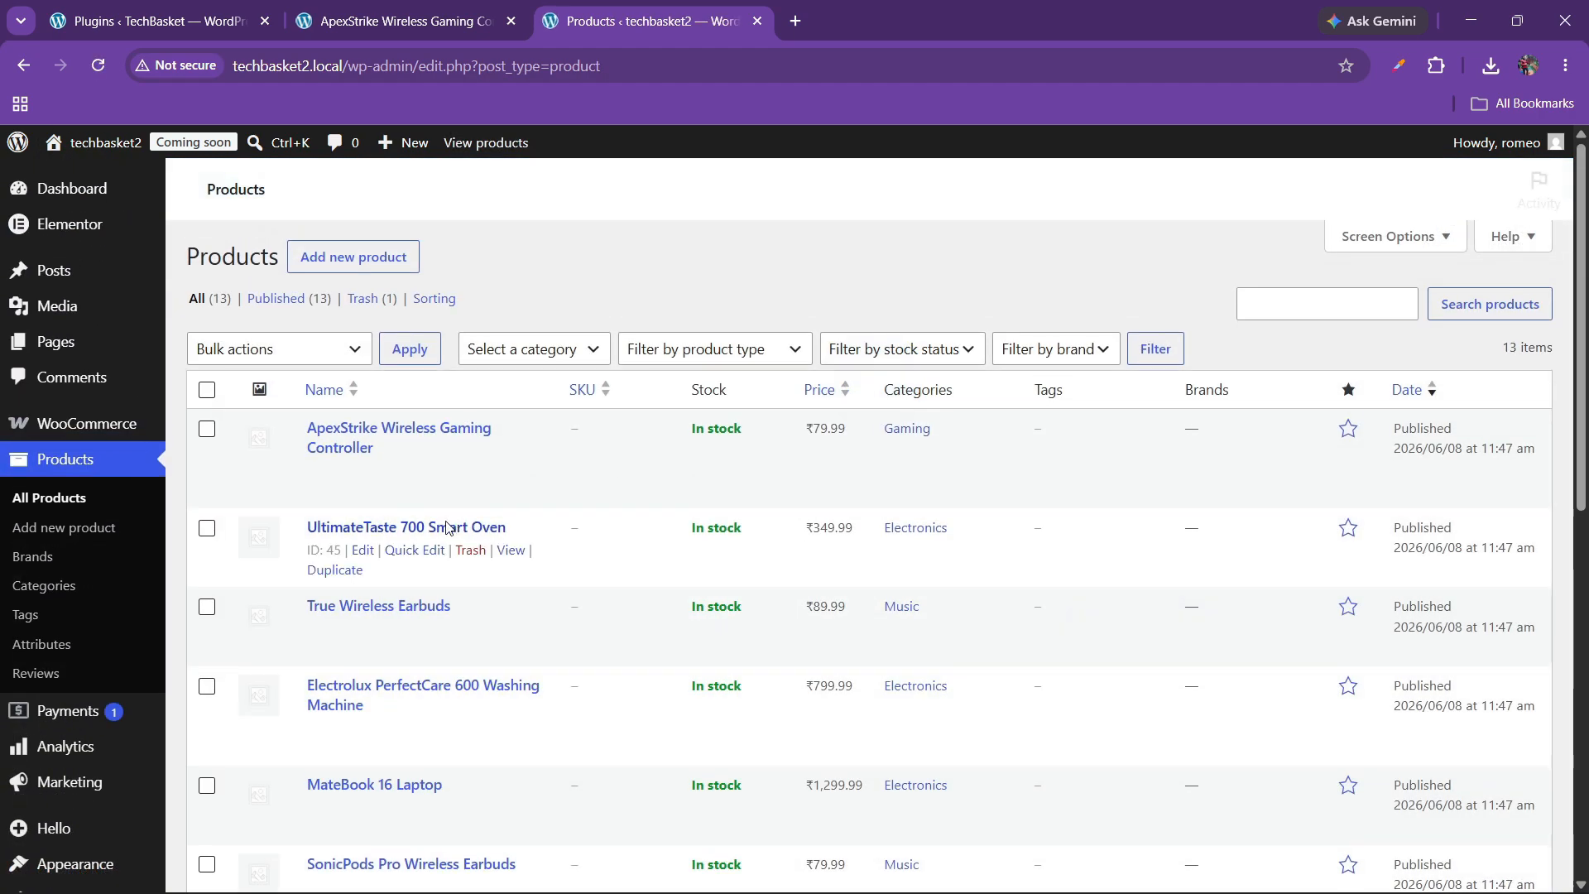
scroll(532, 544, down, 5)
scroll(532, 545, up, 1)
scroll(536, 550, down, 5)
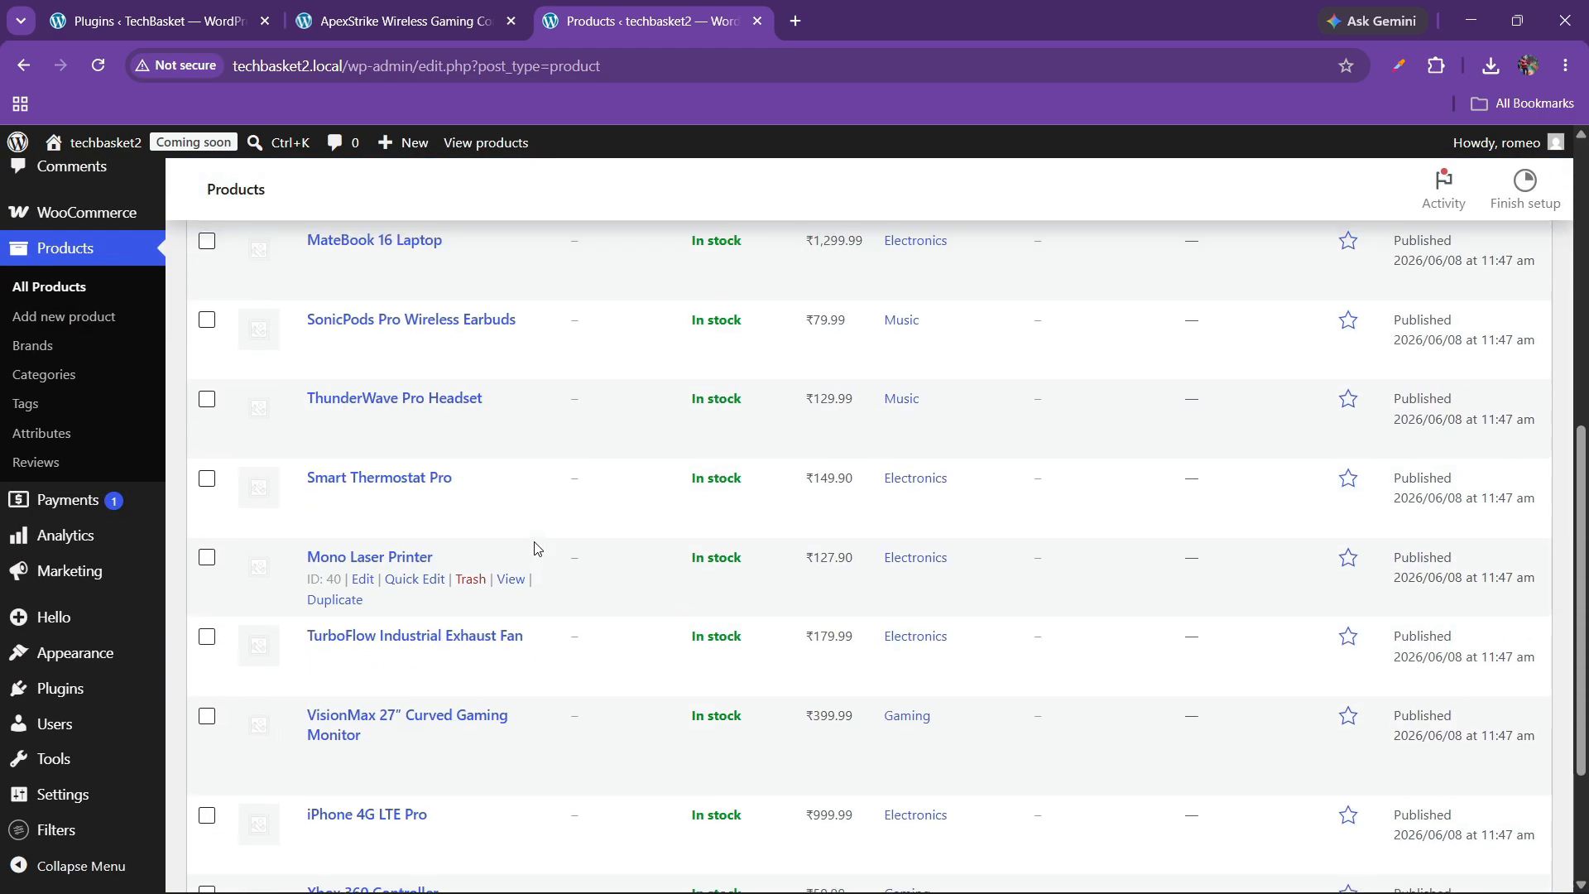
scroll(435, 637, down, 1)
scroll(434, 637, up, 10)
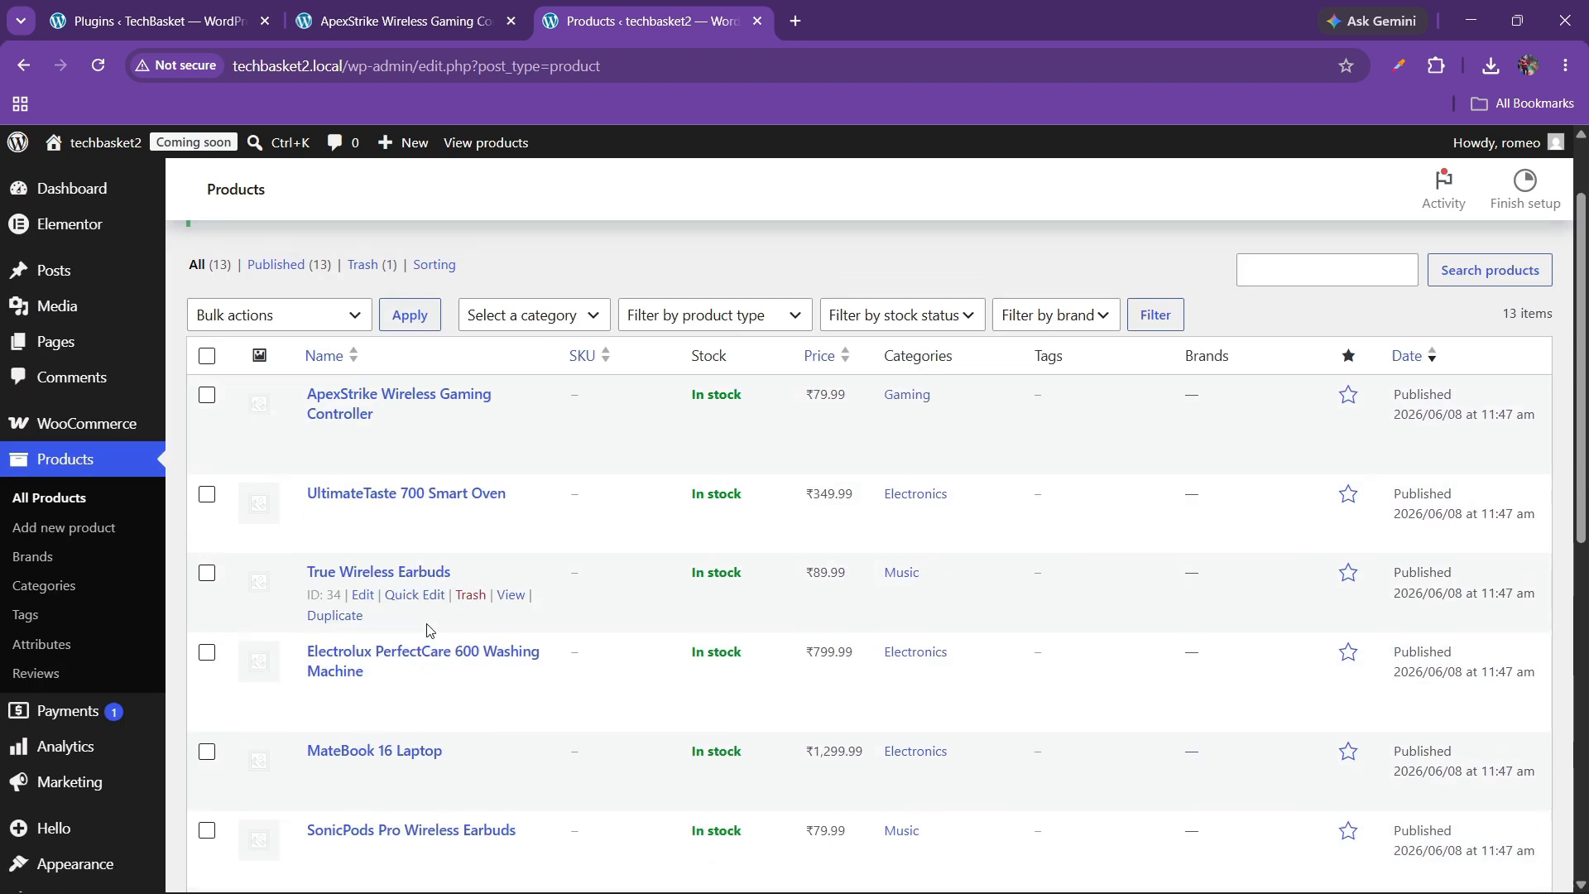
Upload all files from the "techbasket images" folder in Downloads to the Media Library.
mouse_move(62, 310)
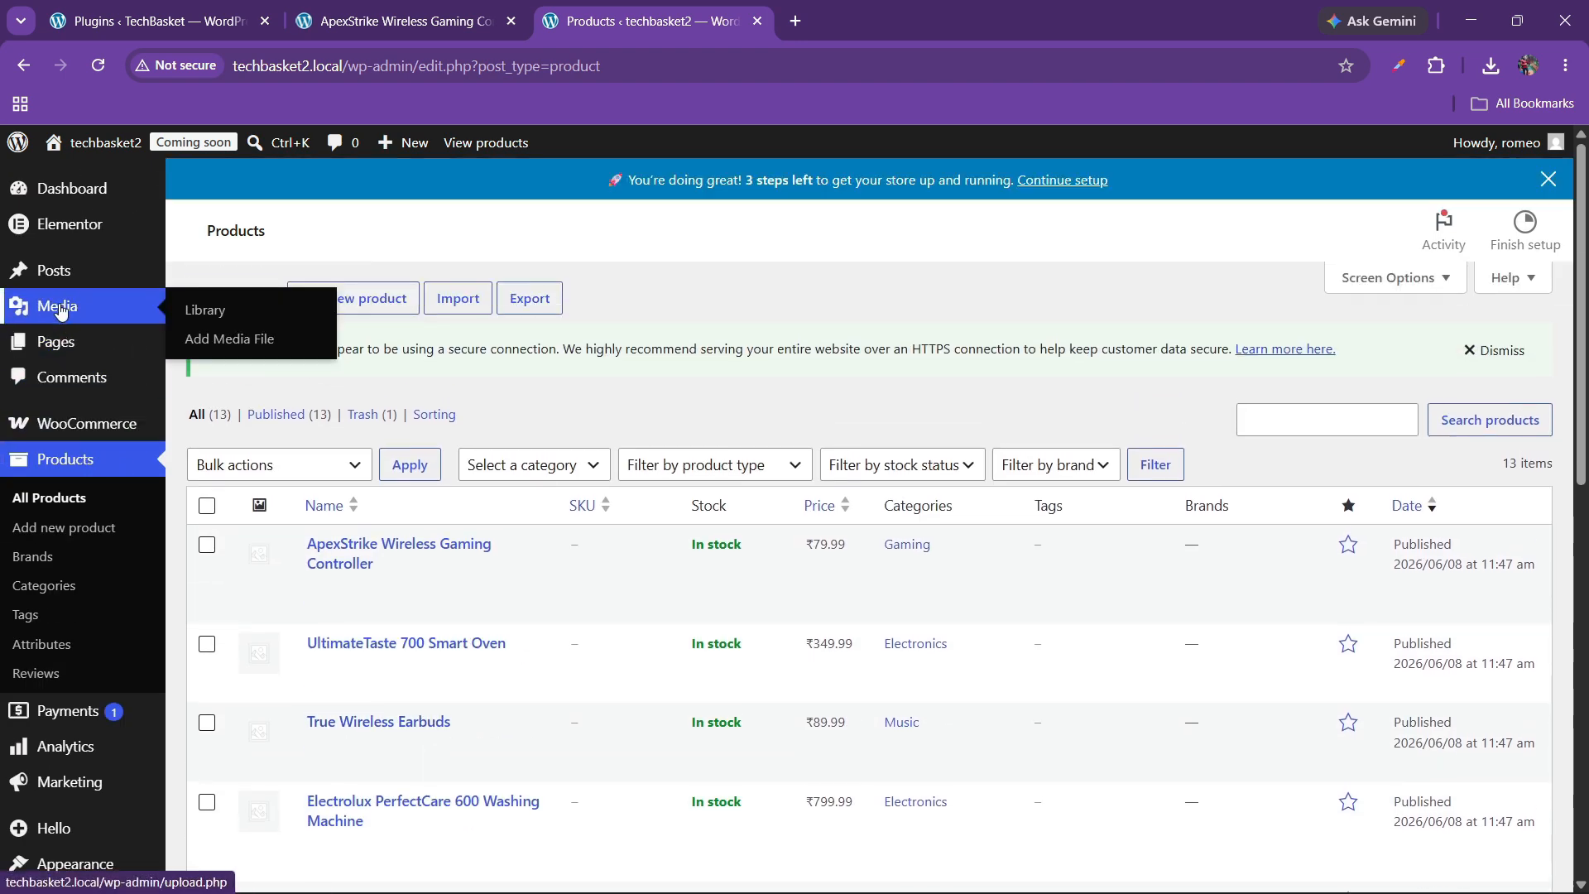
click(208, 312)
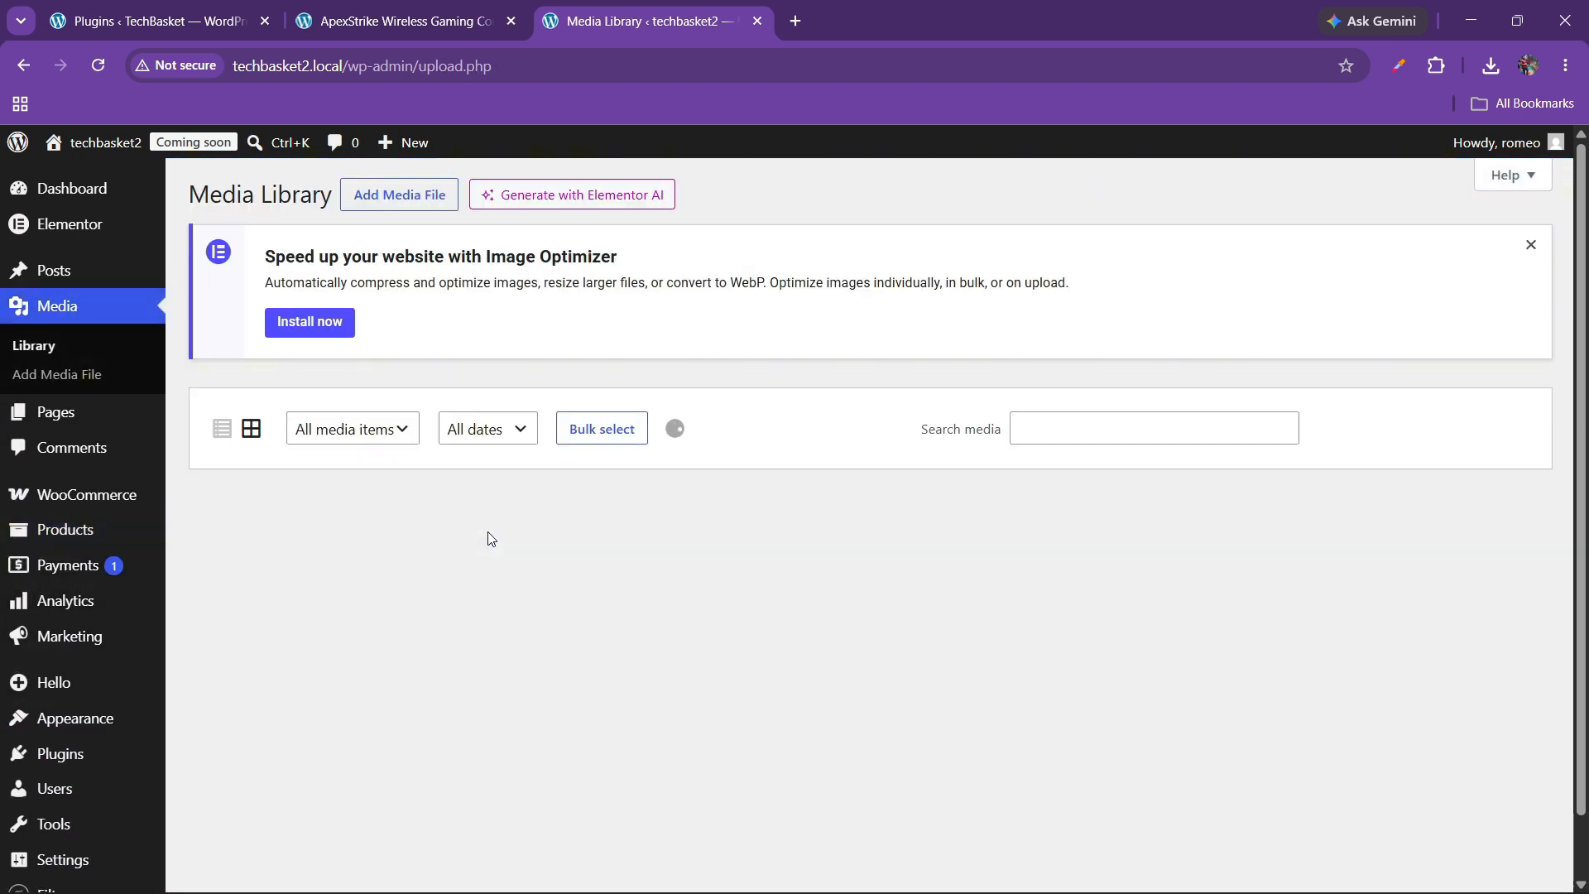
click(398, 206)
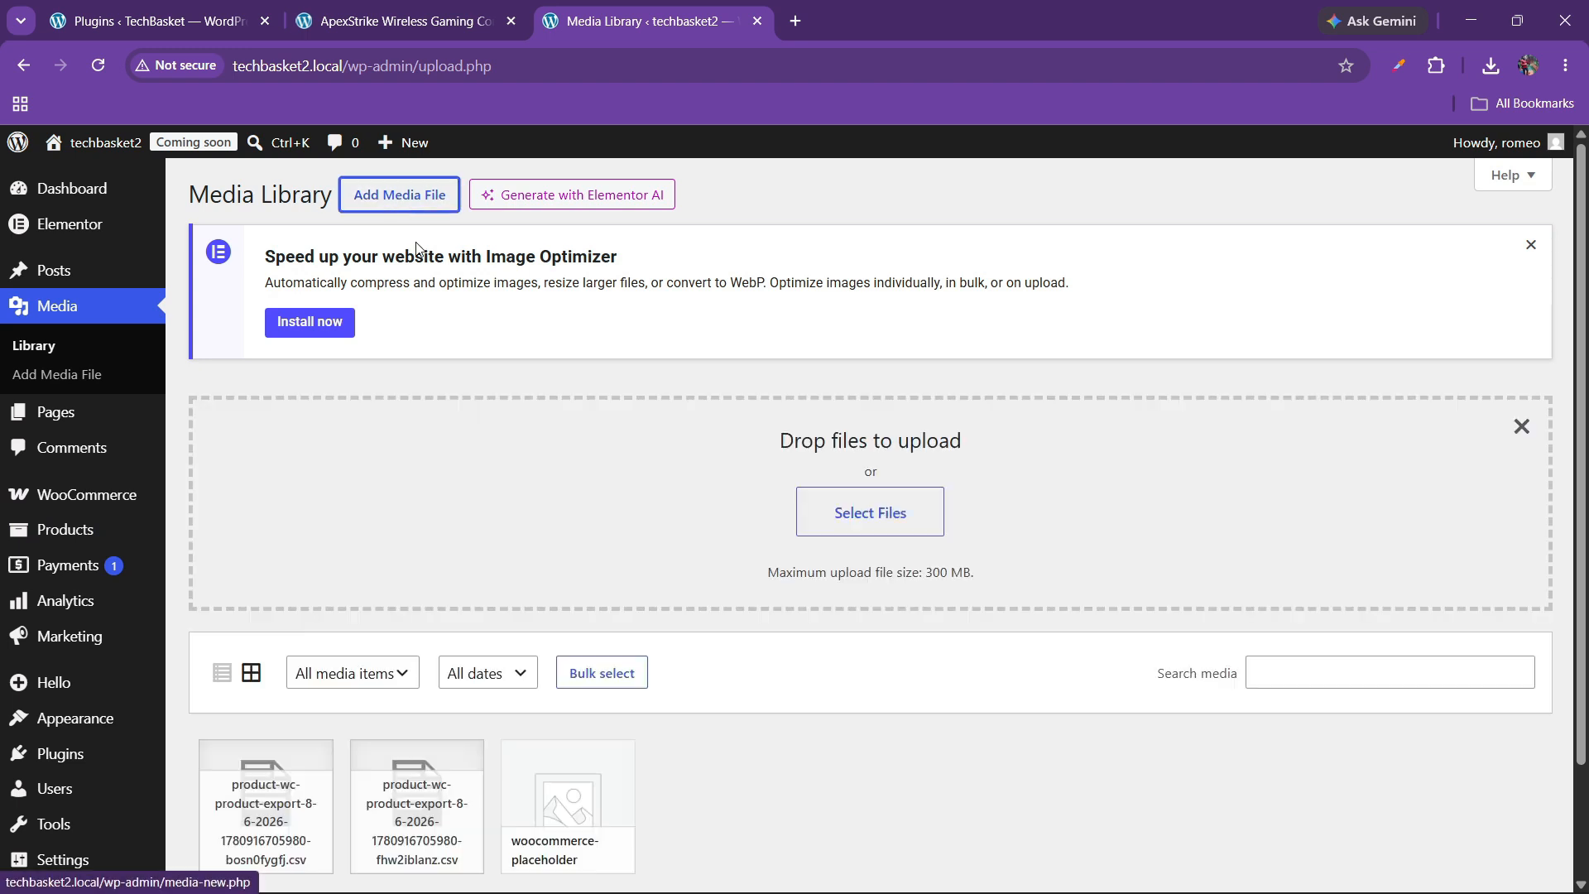
click(831, 516)
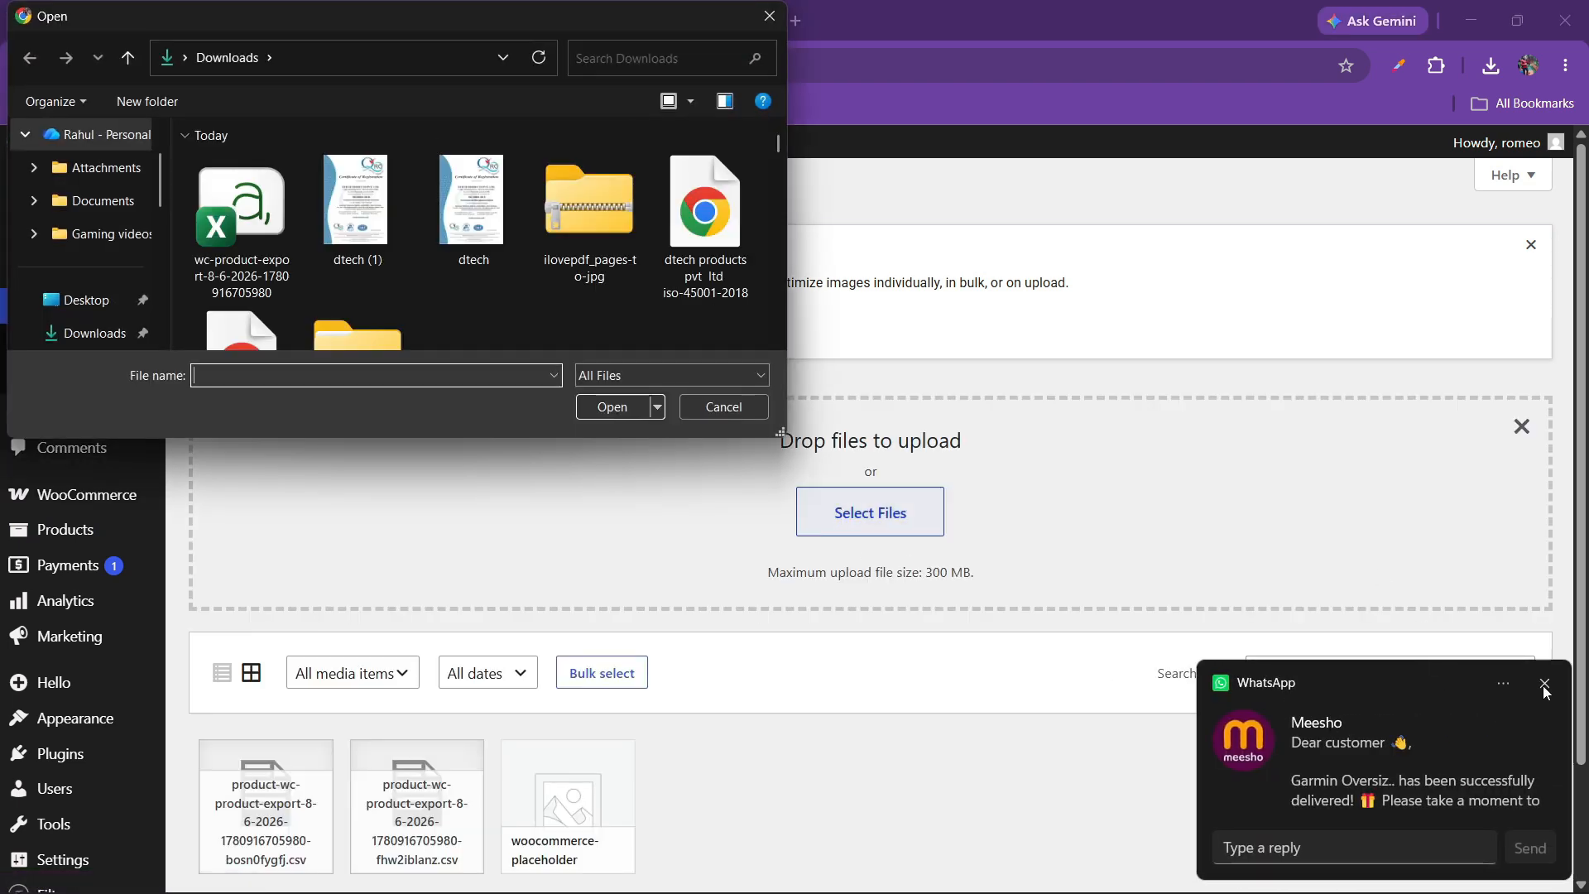
click(1544, 691)
scroll(364, 298, down, 1)
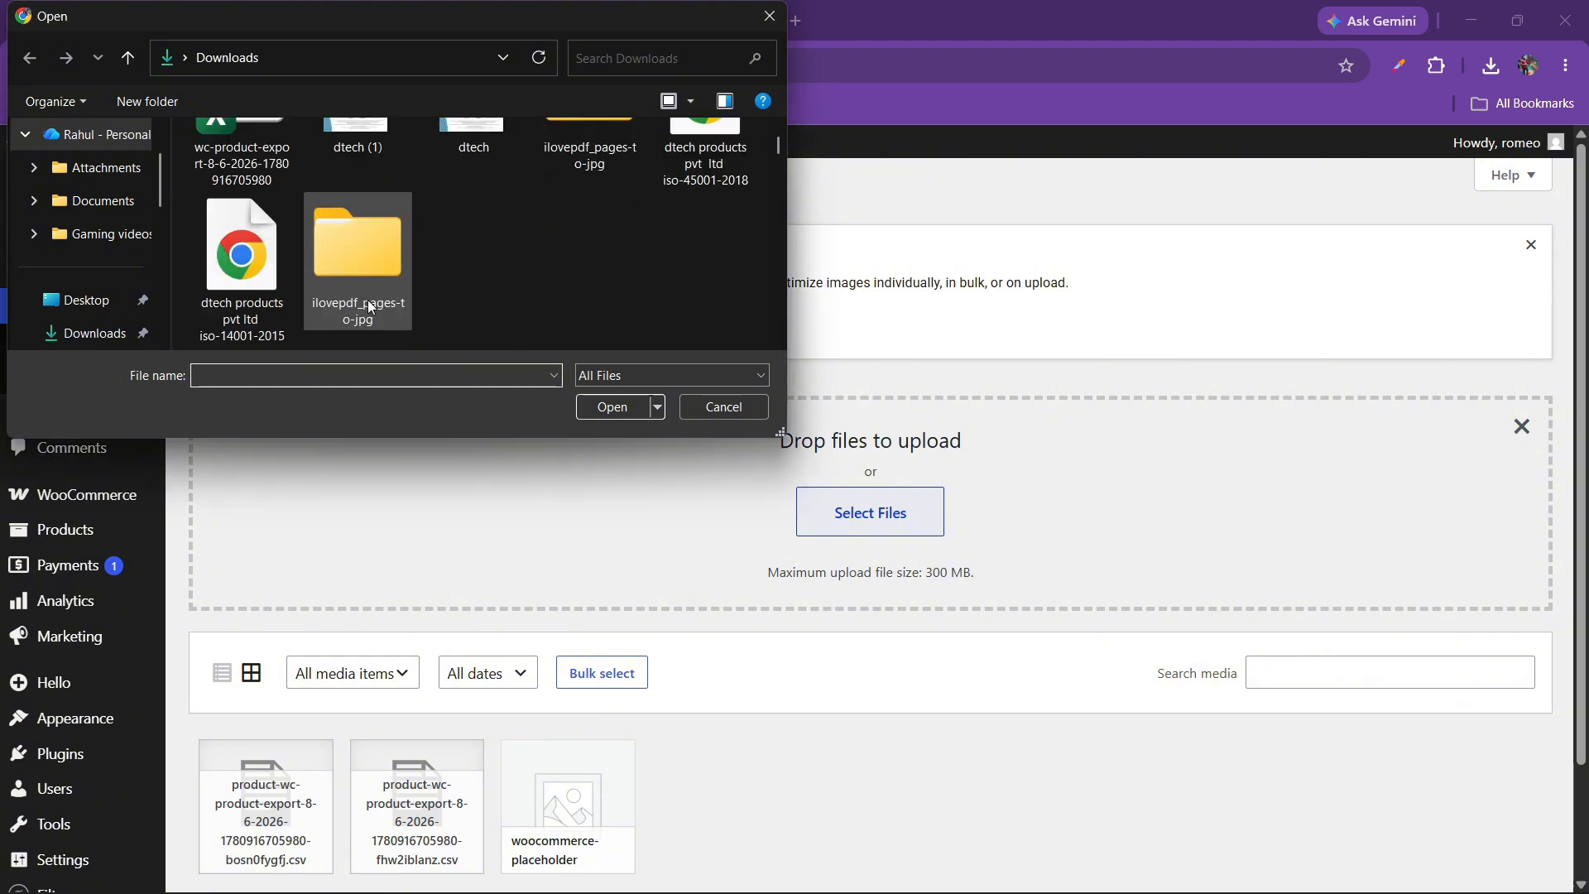
scroll(386, 275, down, 3)
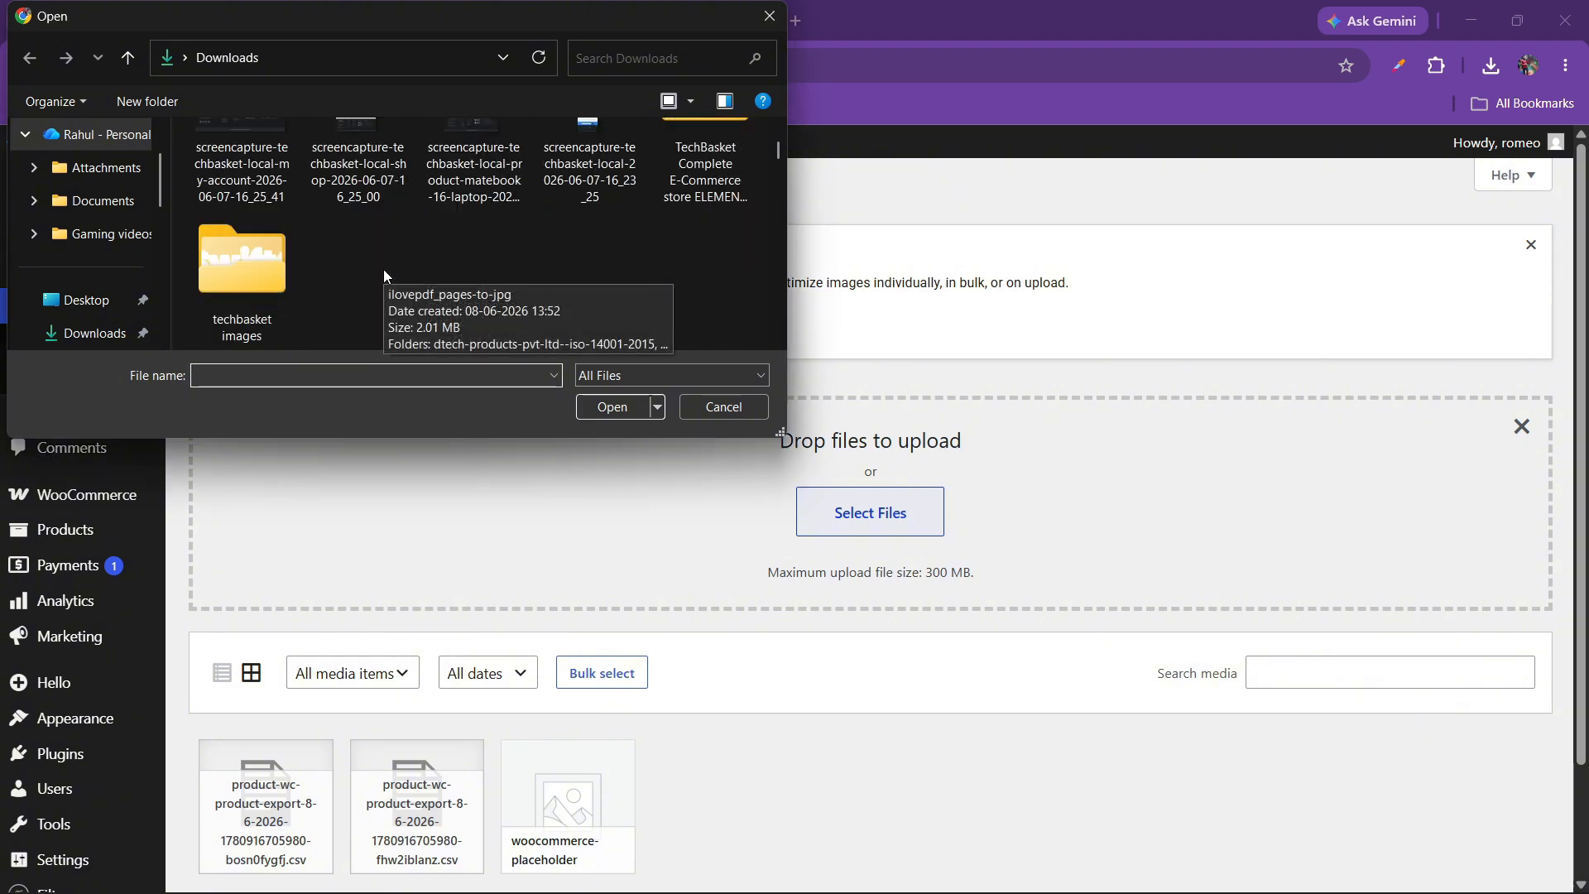
double_click(234, 273)
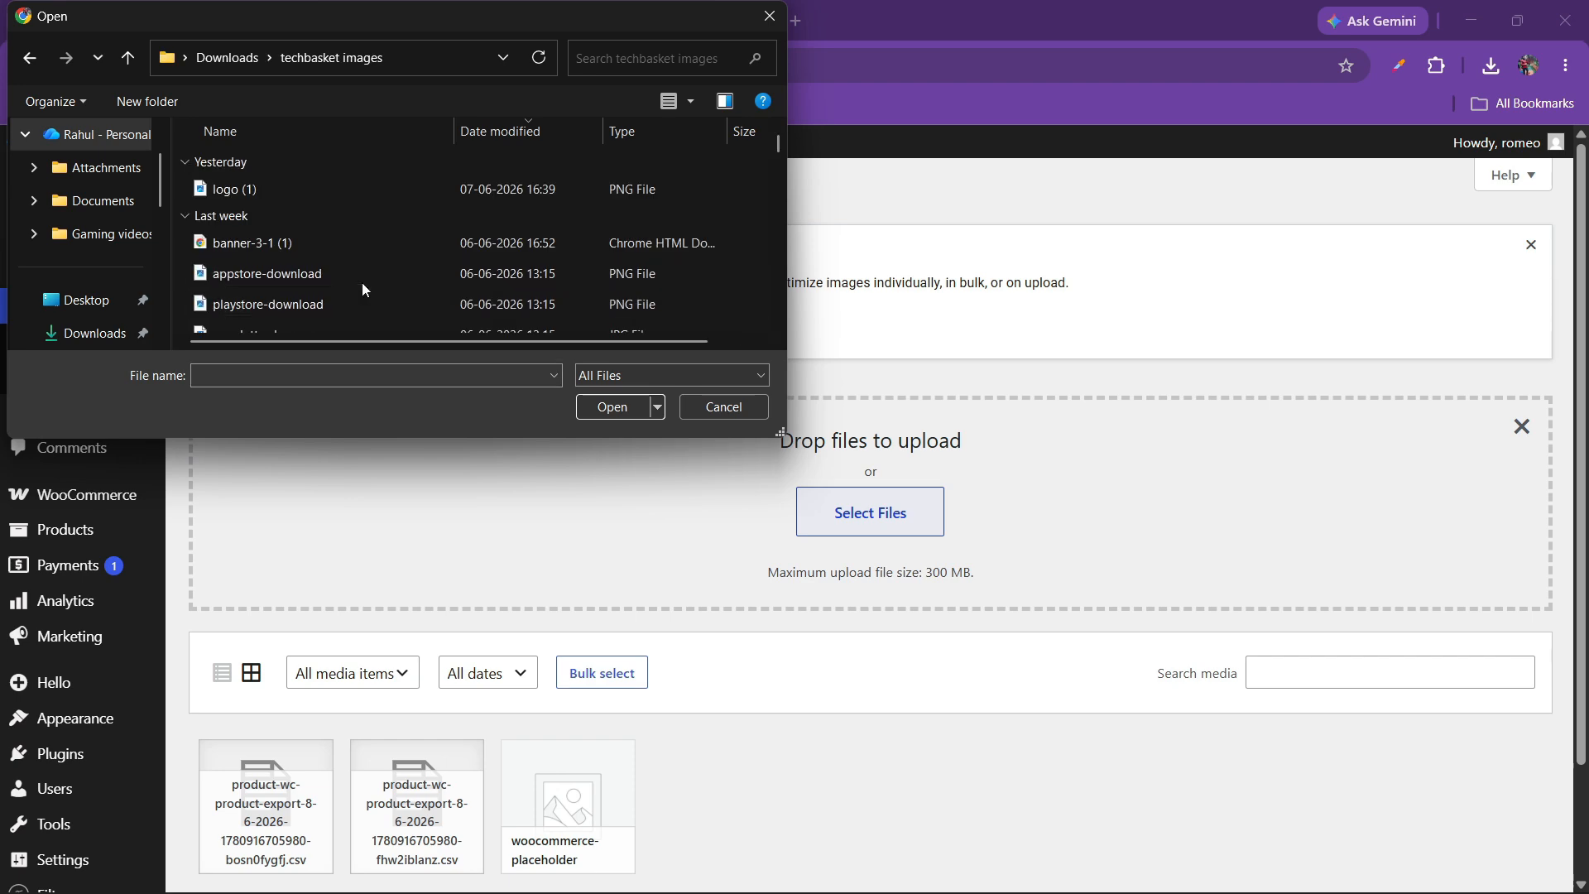
click(363, 280)
key(ctrl+a)
click(593, 410)
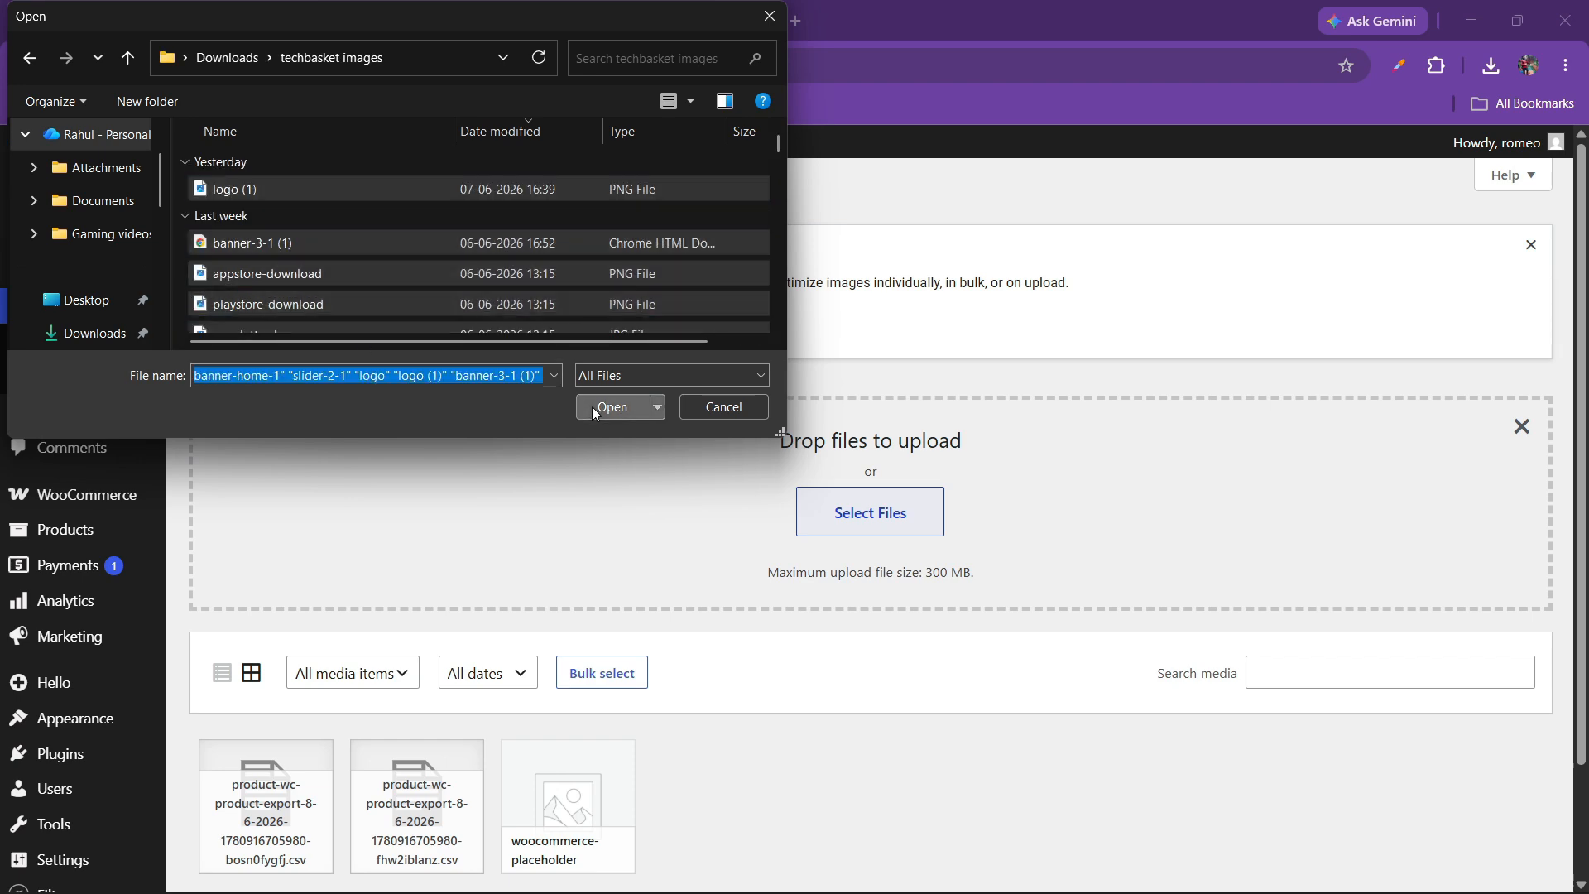
Check the upload progress of the images and look through the media items in the library.
scroll(595, 542, down, 10)
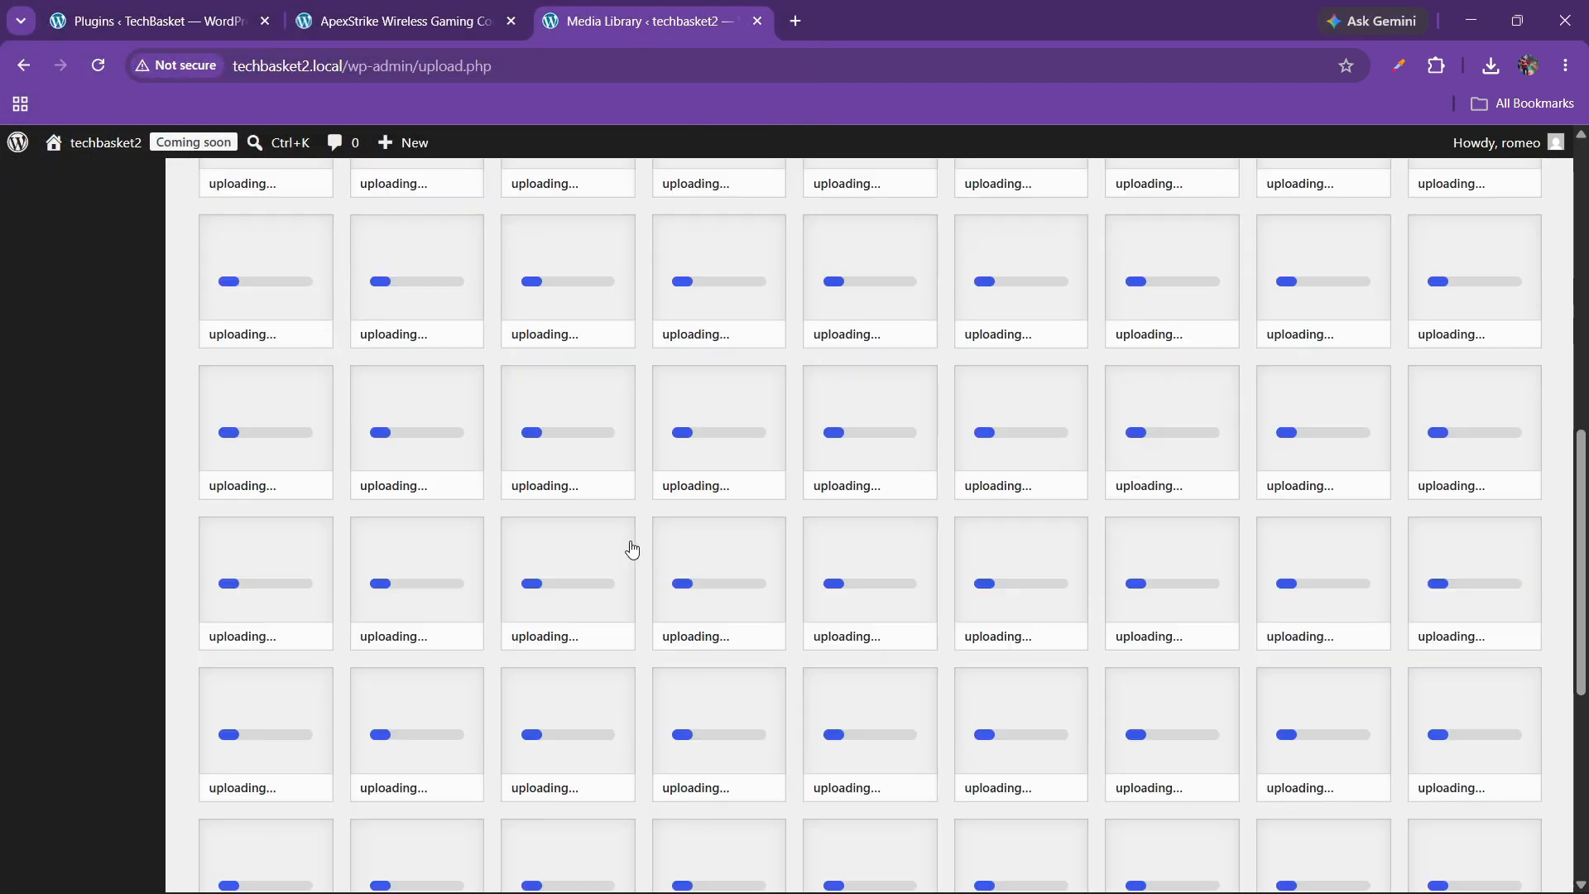
scroll(638, 550, down, 2)
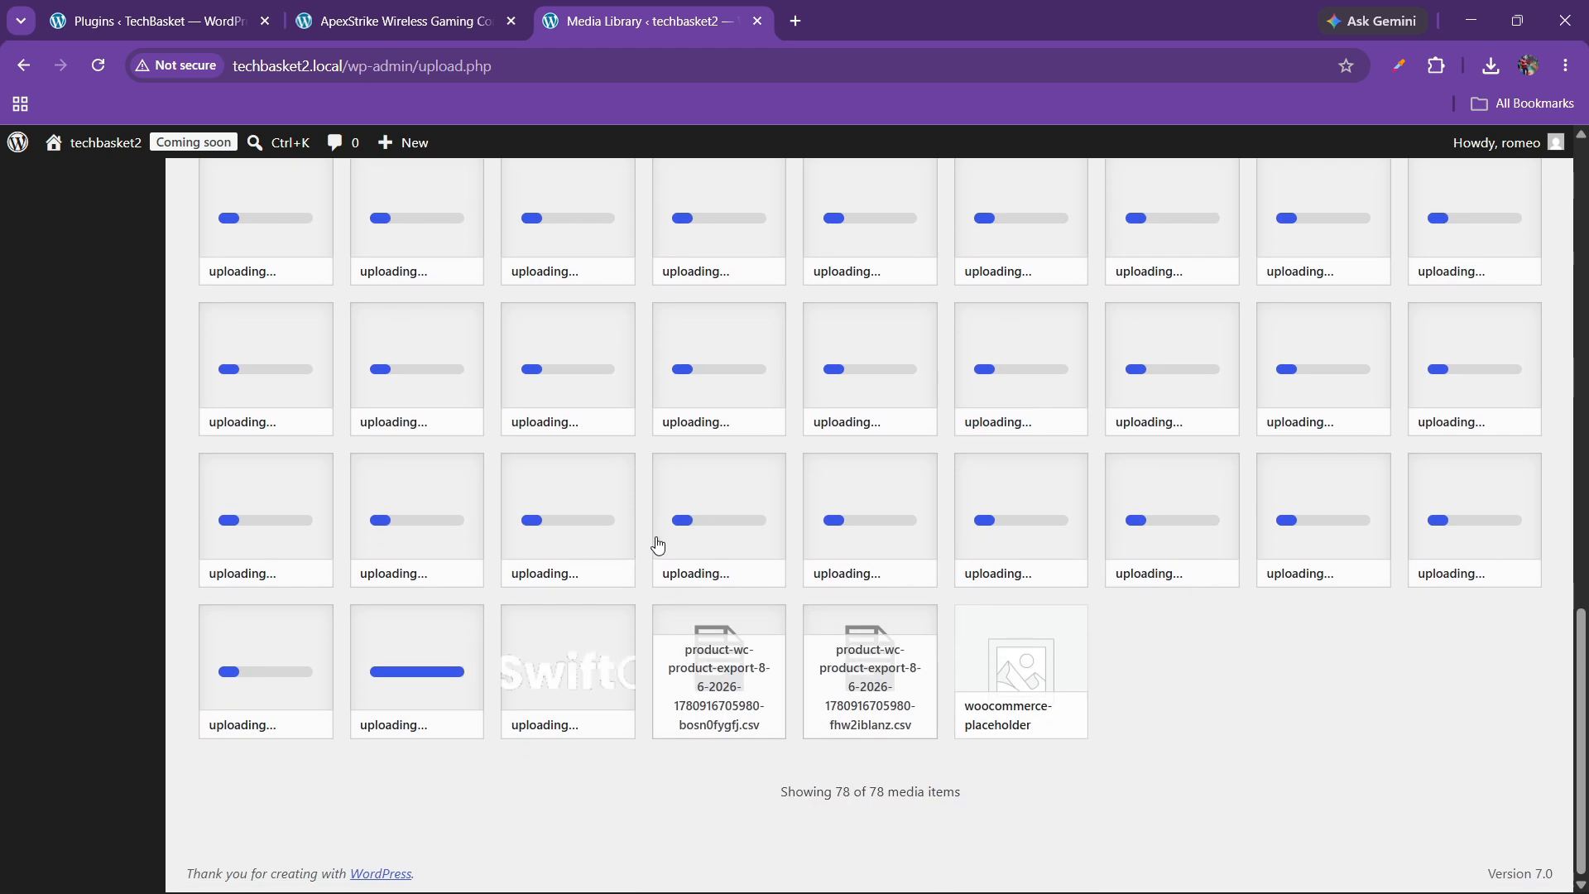
scroll(569, 437, up, 12)
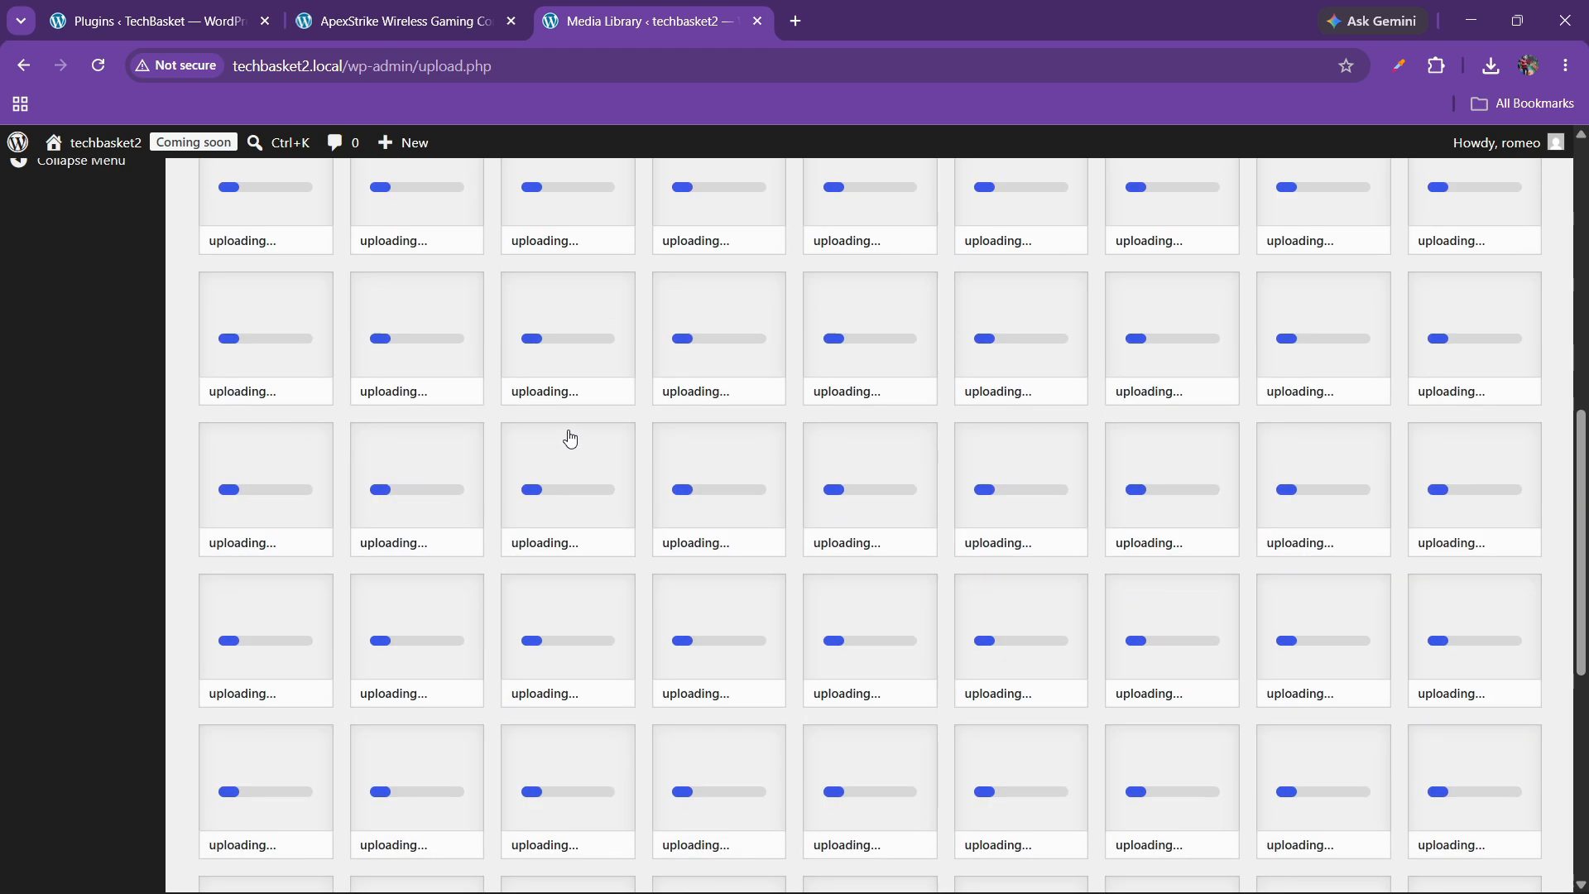
scroll(525, 443, up, 4)
scroll(513, 469, down, 7)
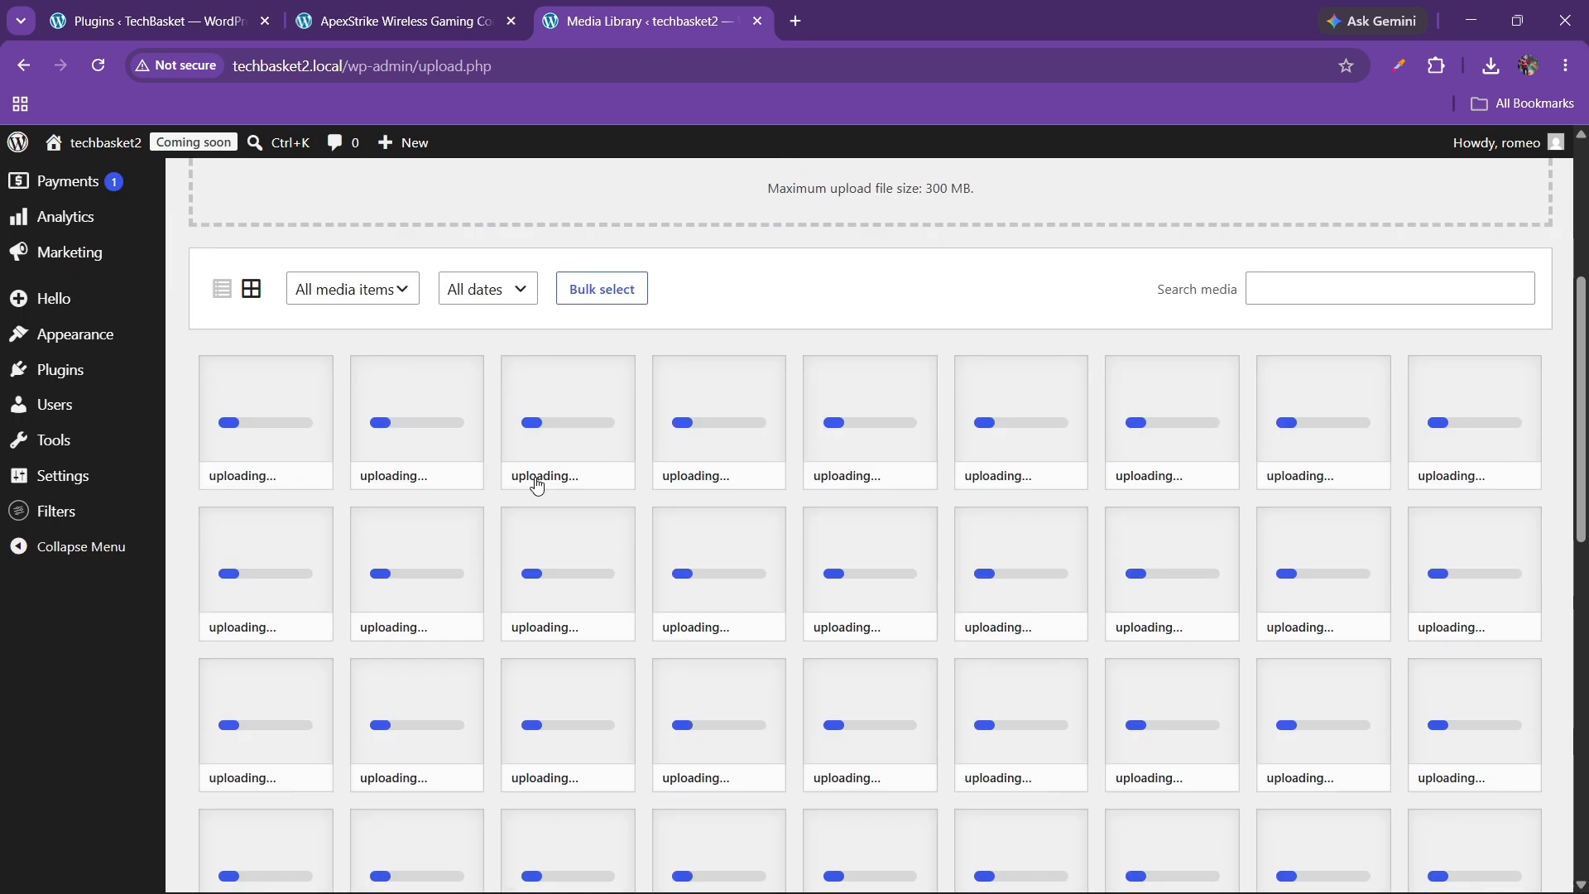
scroll(600, 534, up, 6)
scroll(603, 538, down, 13)
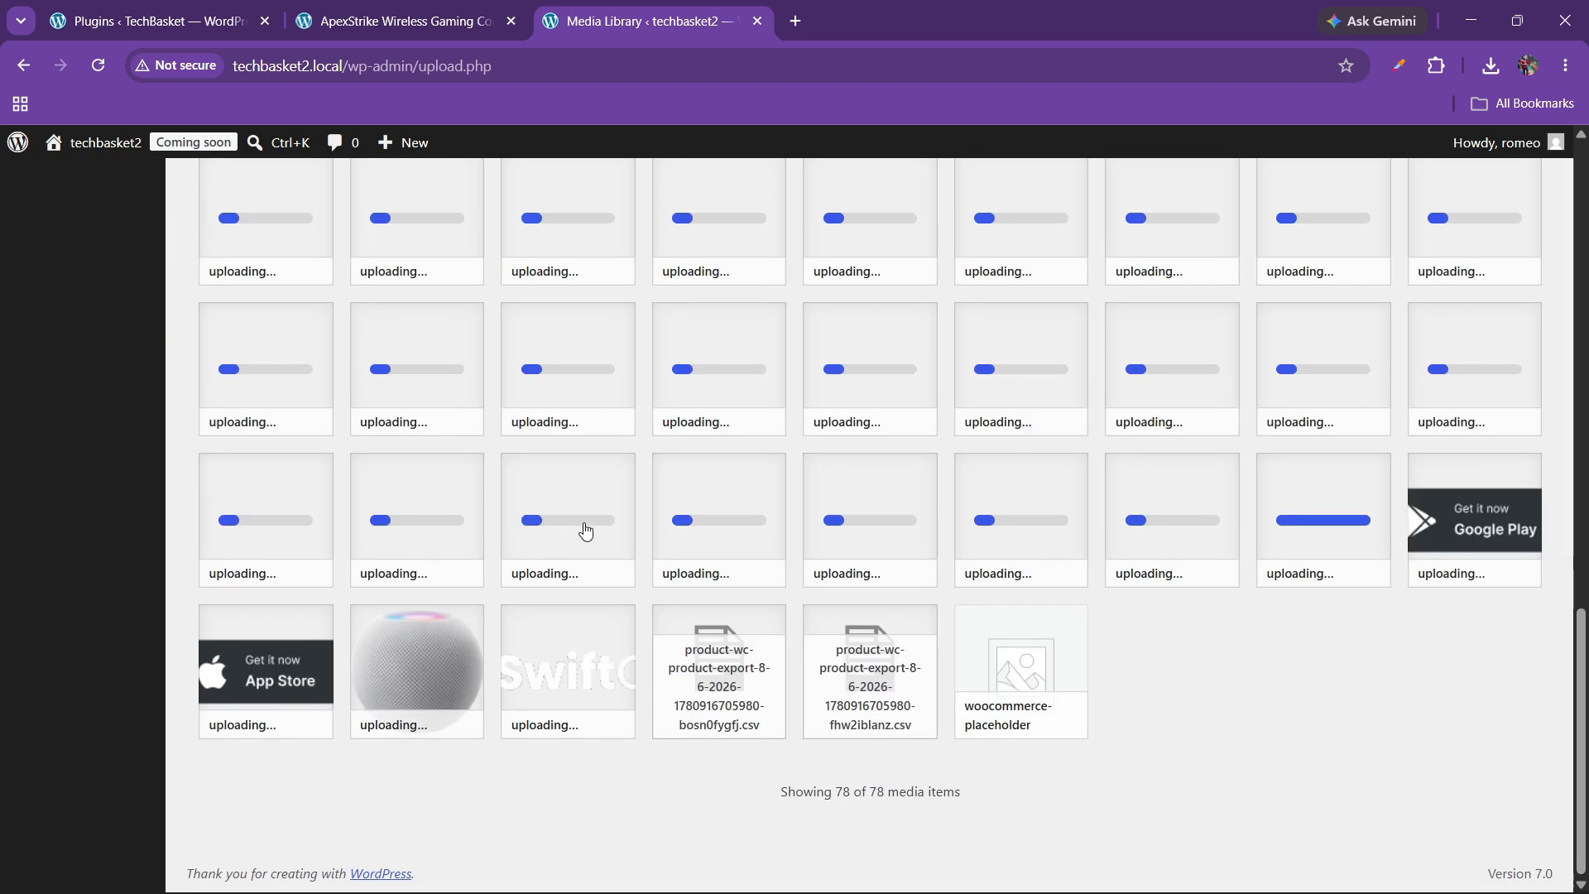
scroll(705, 526, up, 6)
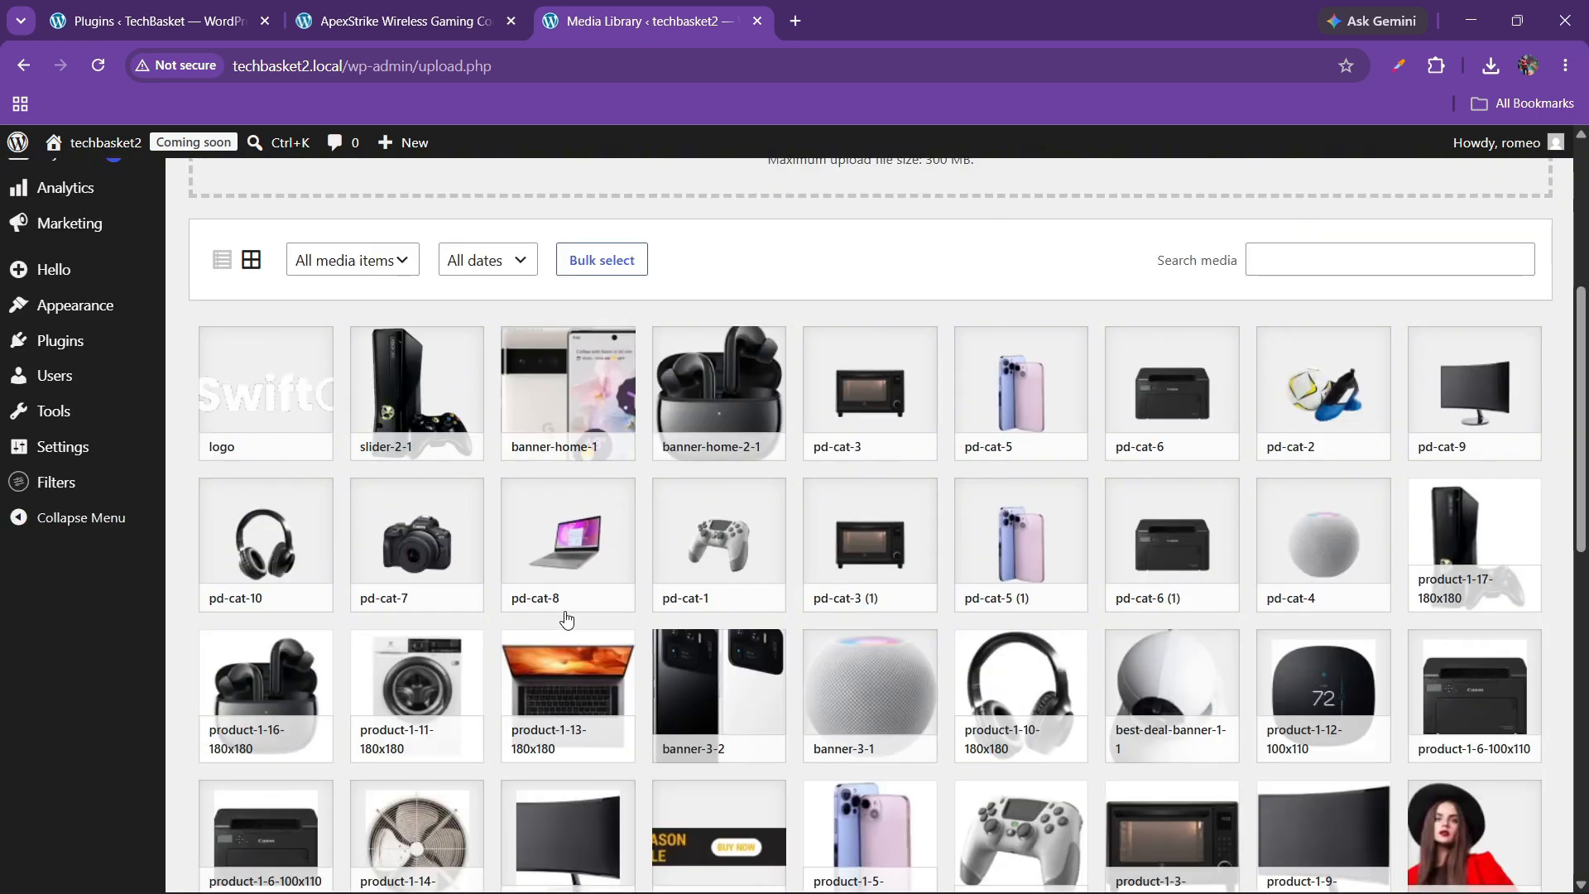
scroll(514, 574, down, 1)
scroll(497, 576, up, 5)
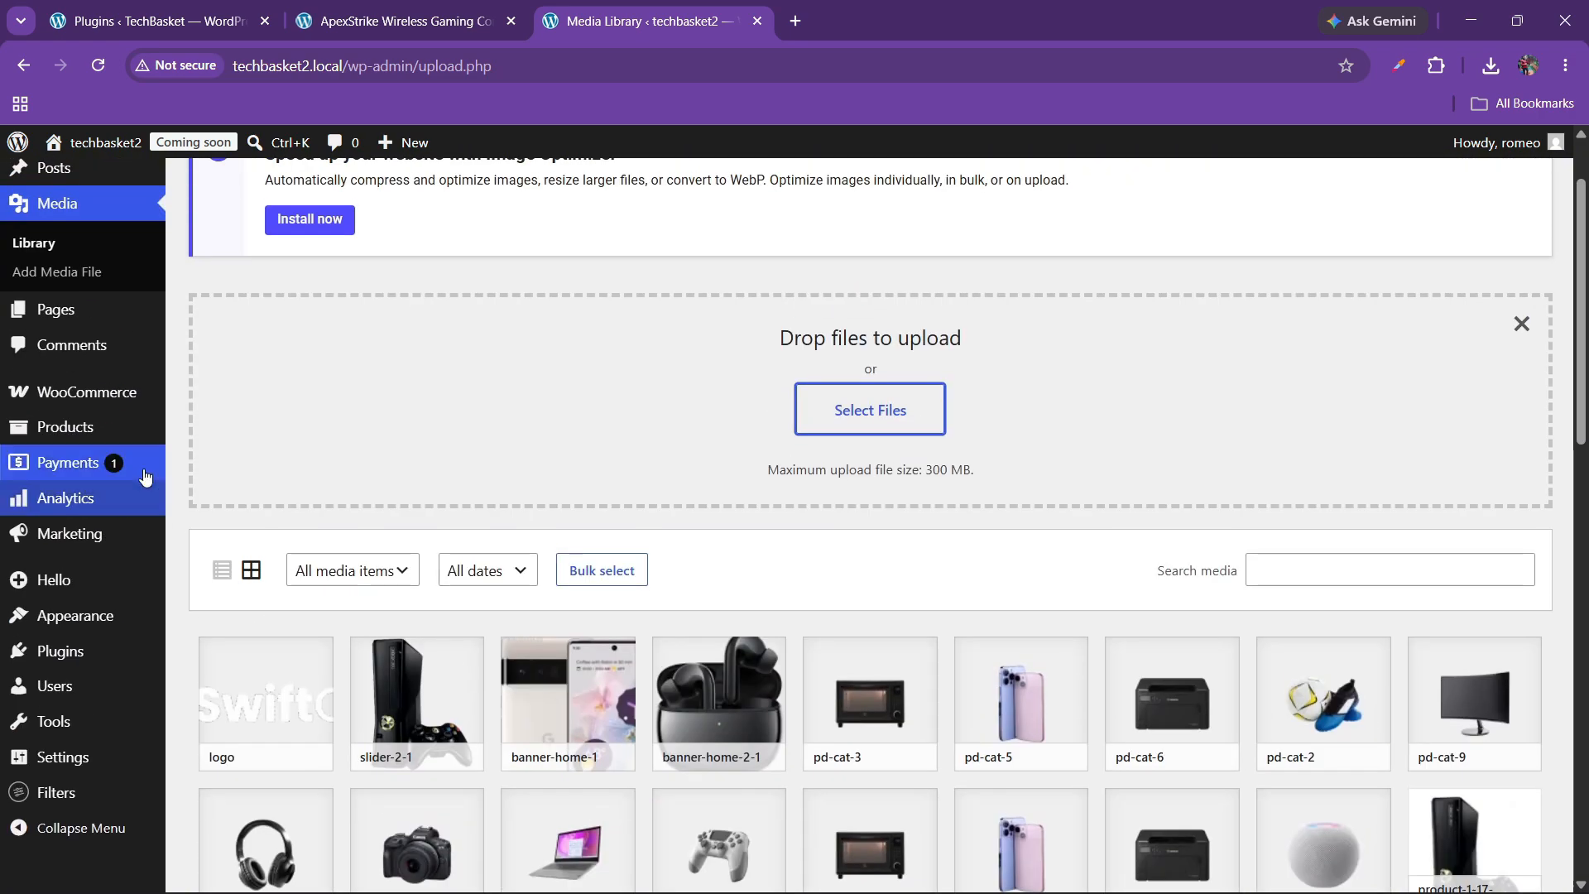
Open the techbasket2 All Products list and close the browser tab with the TechBasket ApexStrike Wireless Gaming Controller page.
mouse_move(88, 430)
click(192, 430)
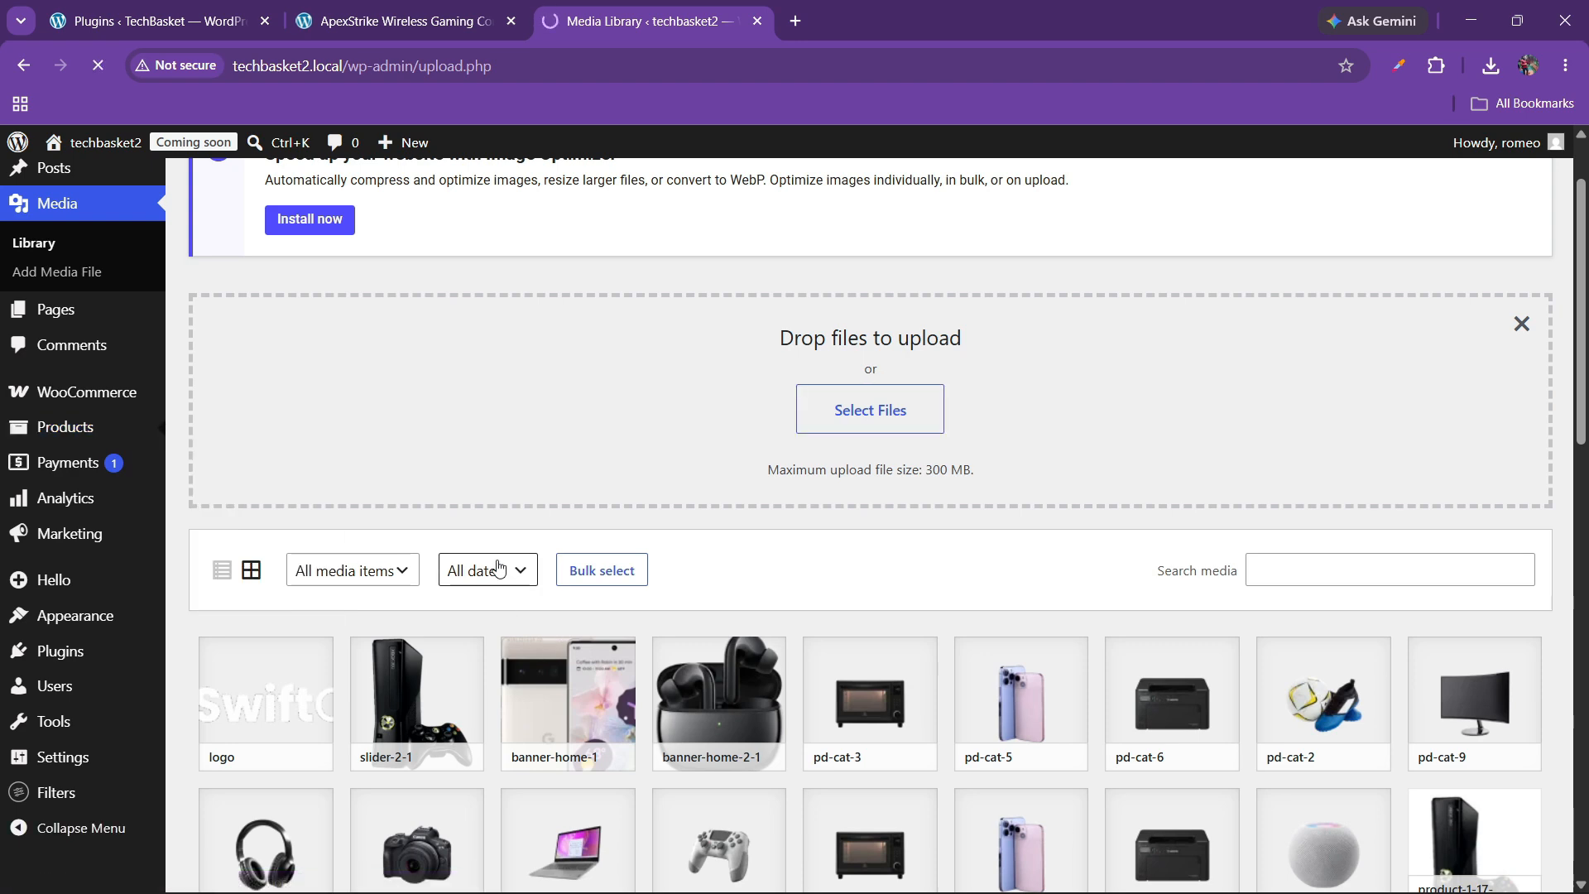
click(379, 8)
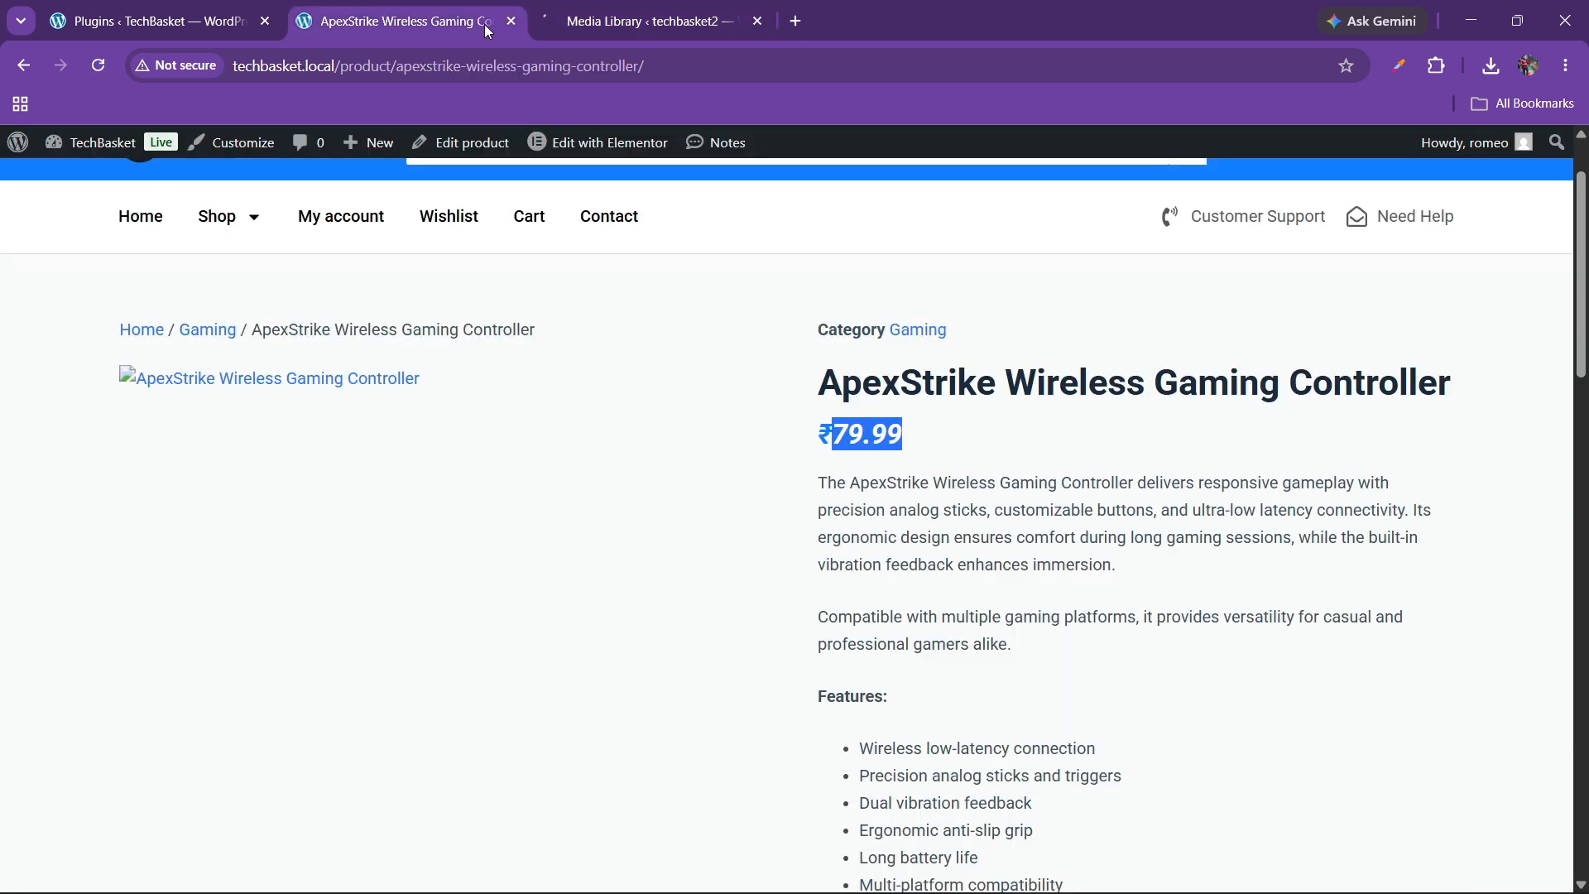
click(513, 22)
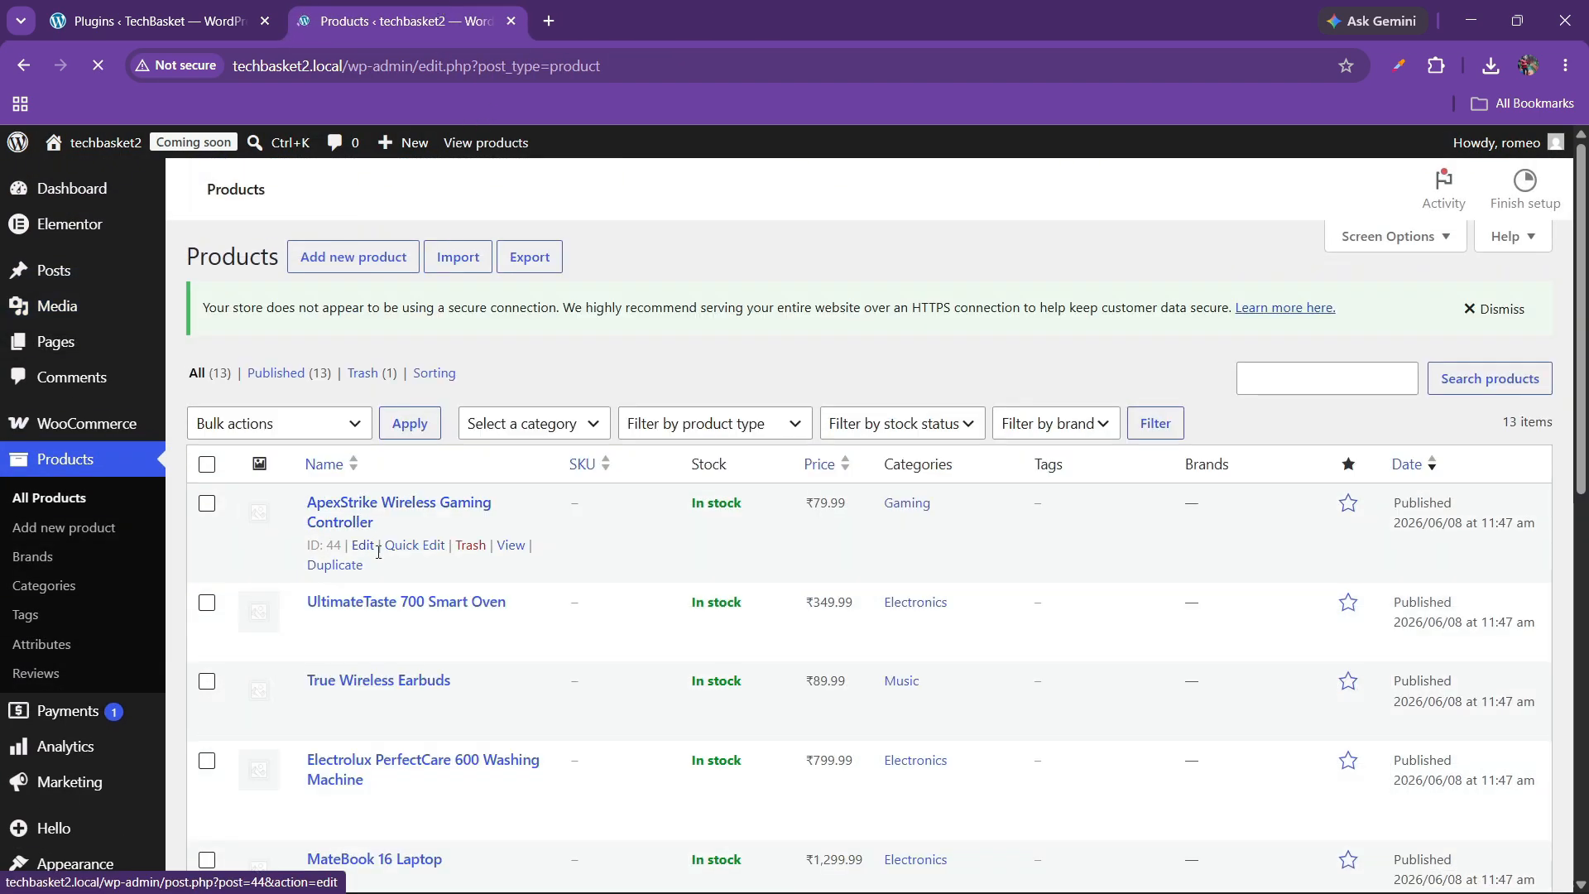
Open the ApexStrike Wireless Gaming Controller product for editing in a new browser tab.
scroll(415, 577, down, 4)
scroll(368, 529, up, 3)
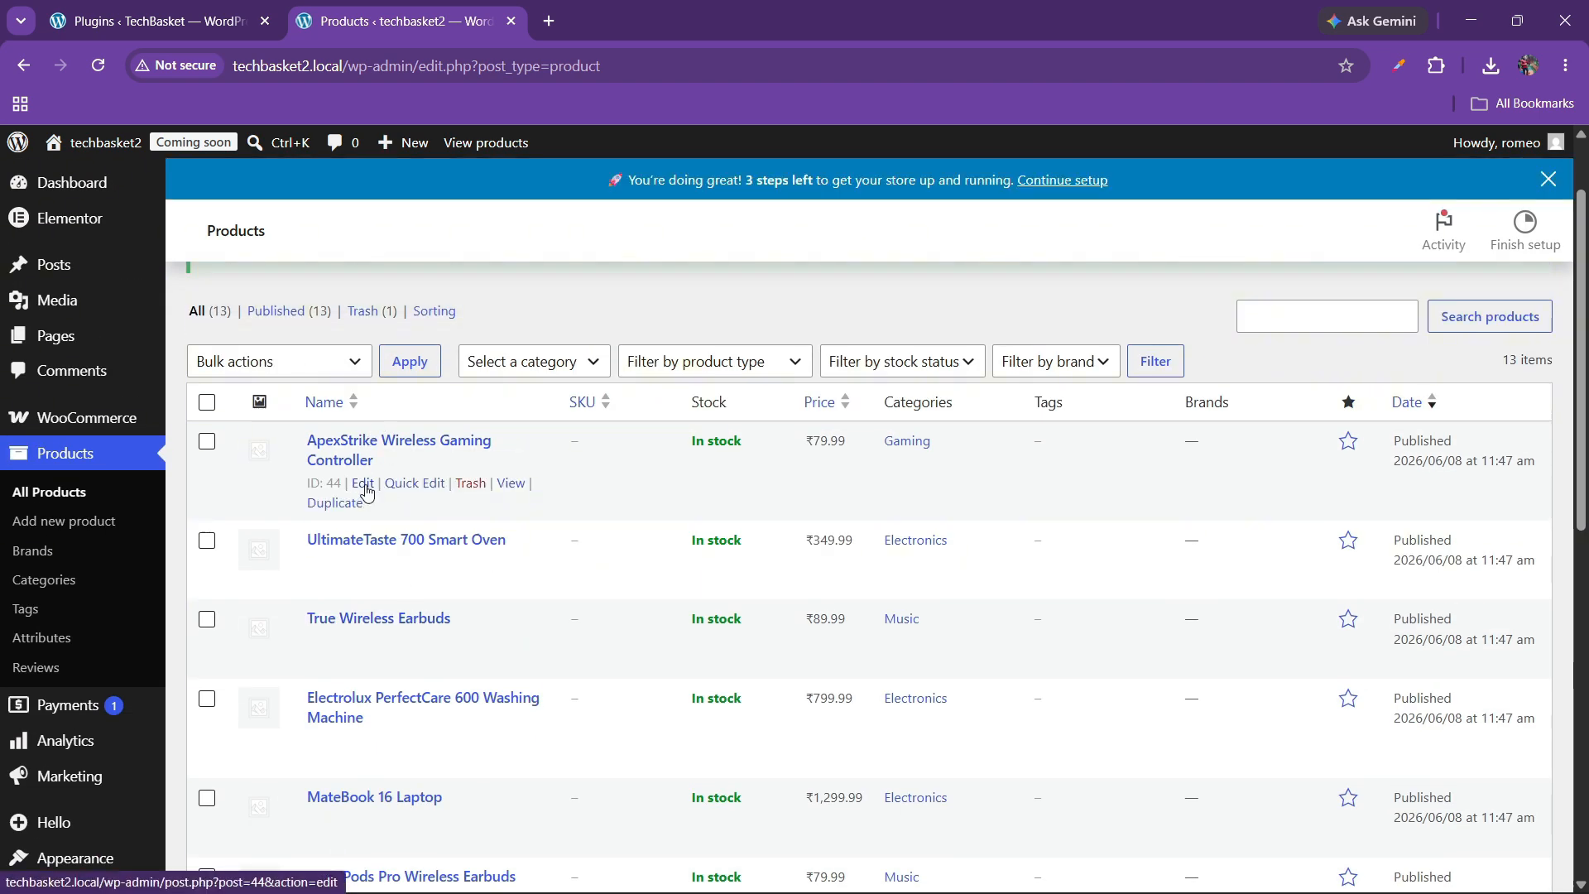
right_click(366, 492)
click(446, 511)
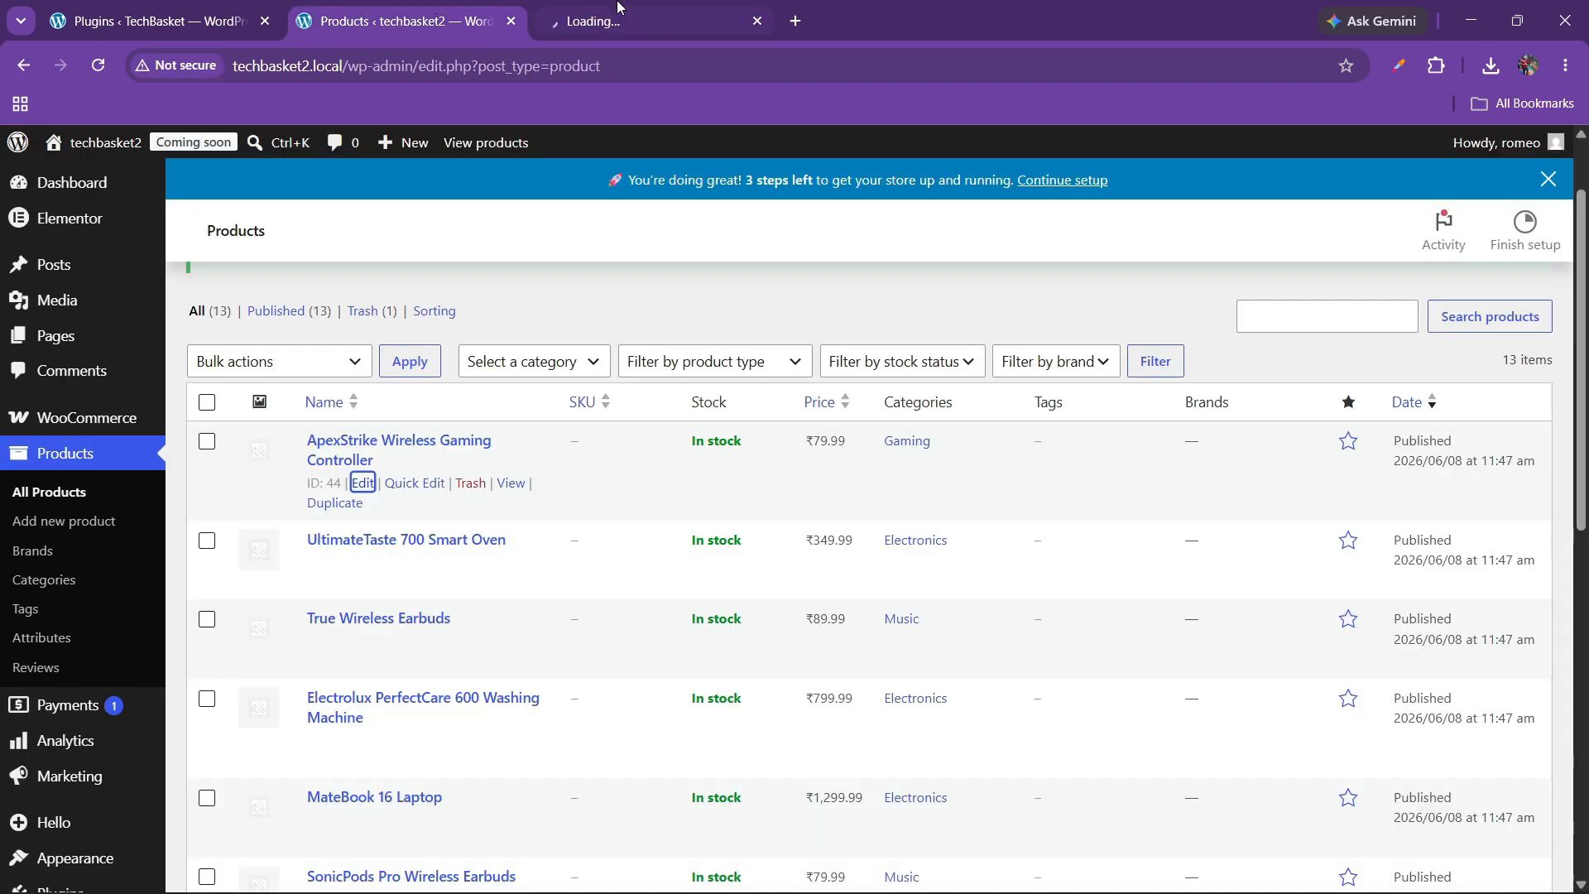
click(618, 7)
click(472, 8)
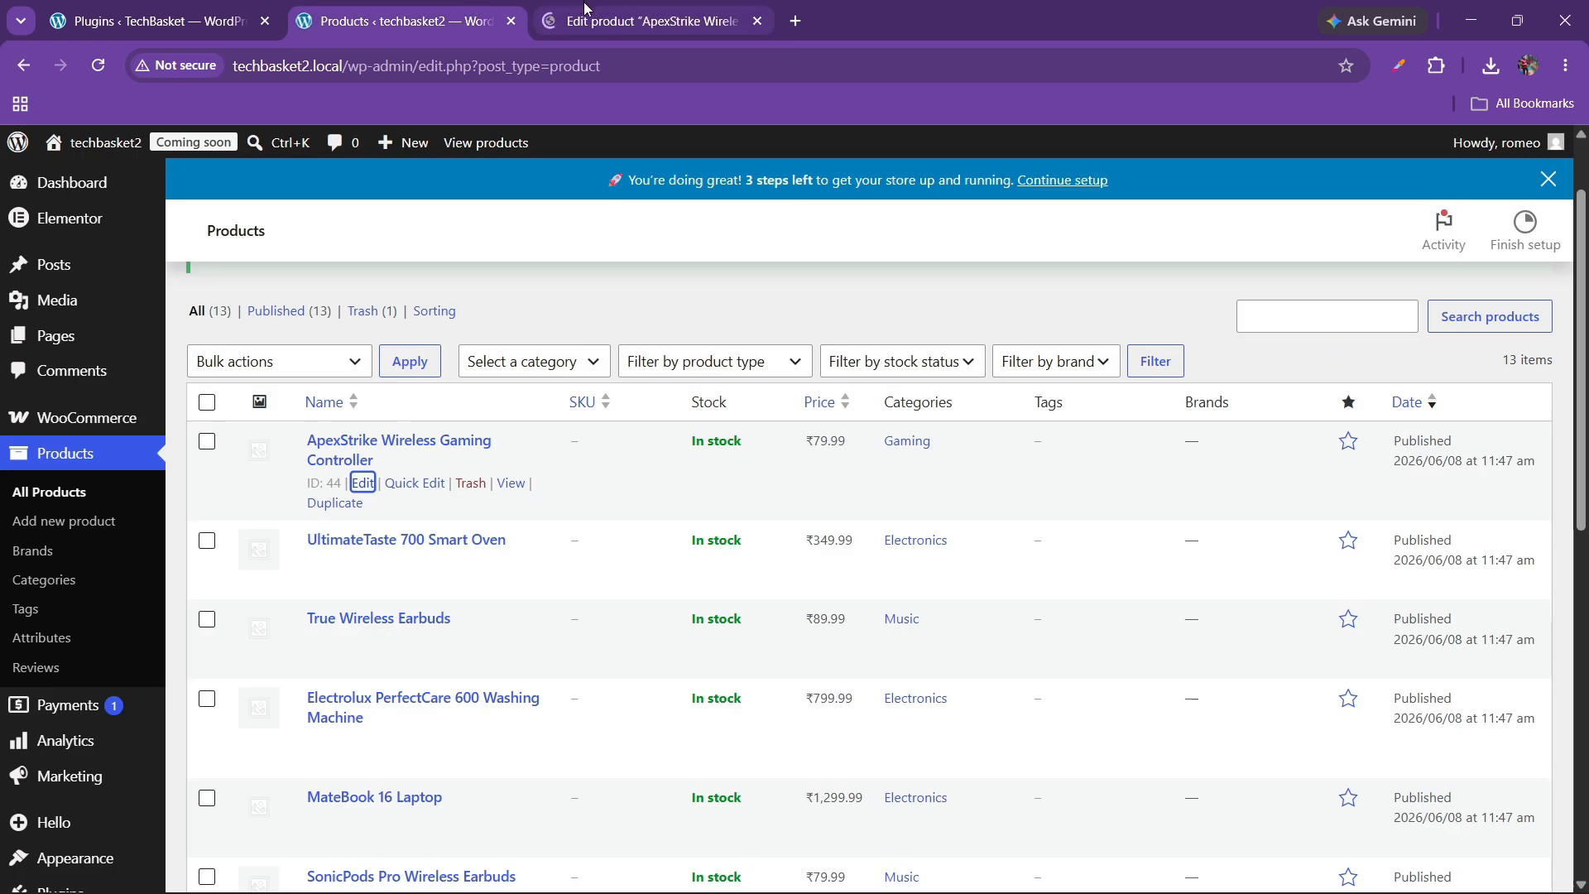
click(584, 12)
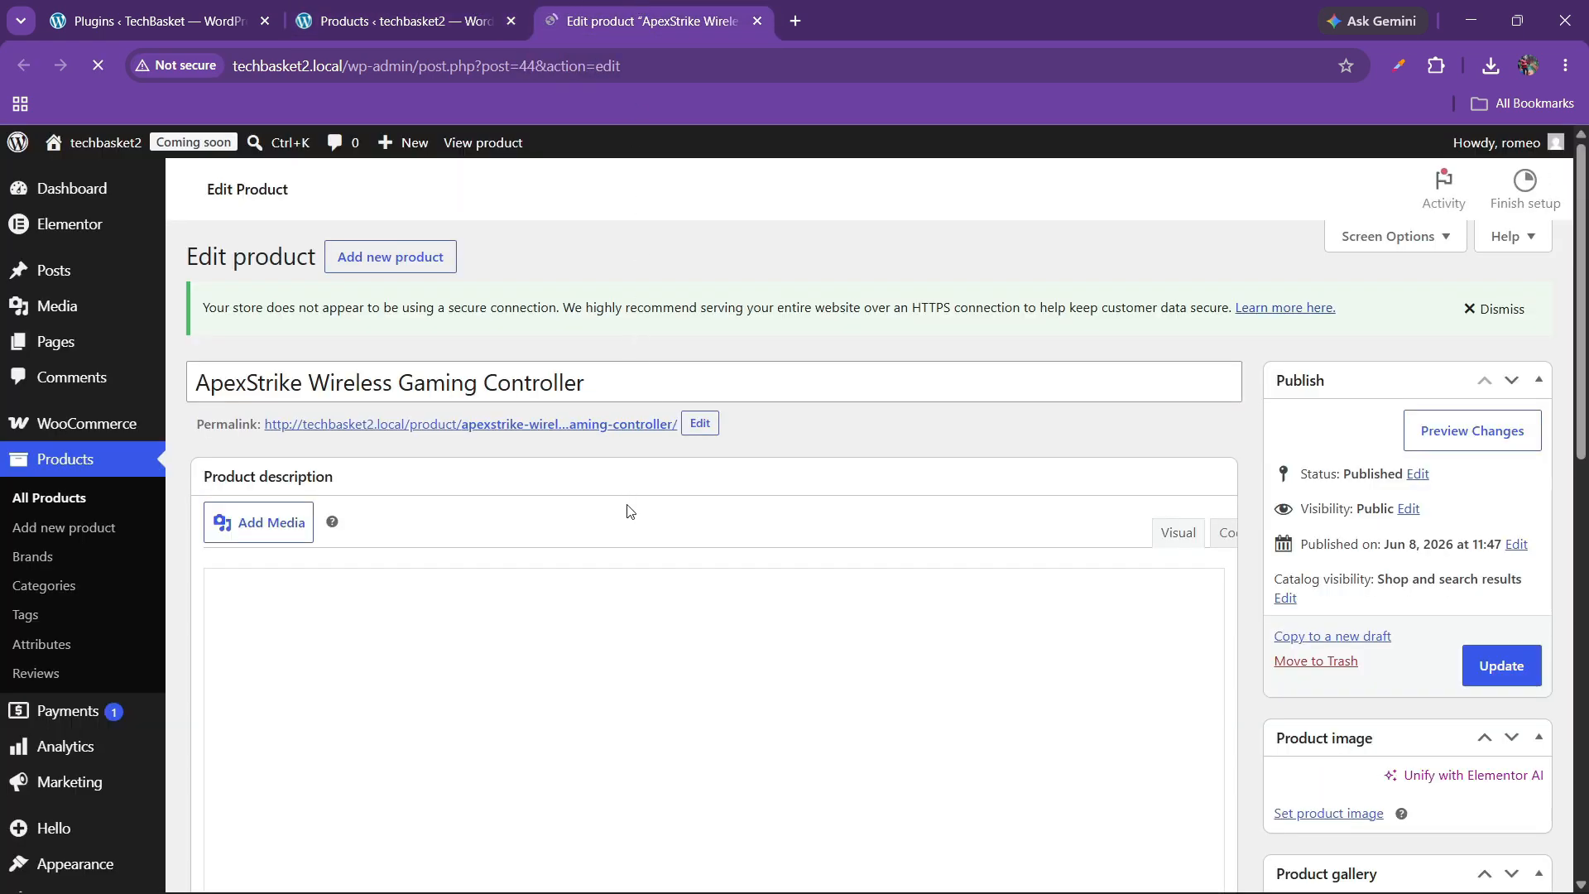
Set the product image of the ApexStrike Wireless Gaming Controller to product-1-1-180x180 from the Media Library.
scroll(631, 511, down, 2)
scroll(1067, 610, up, 2)
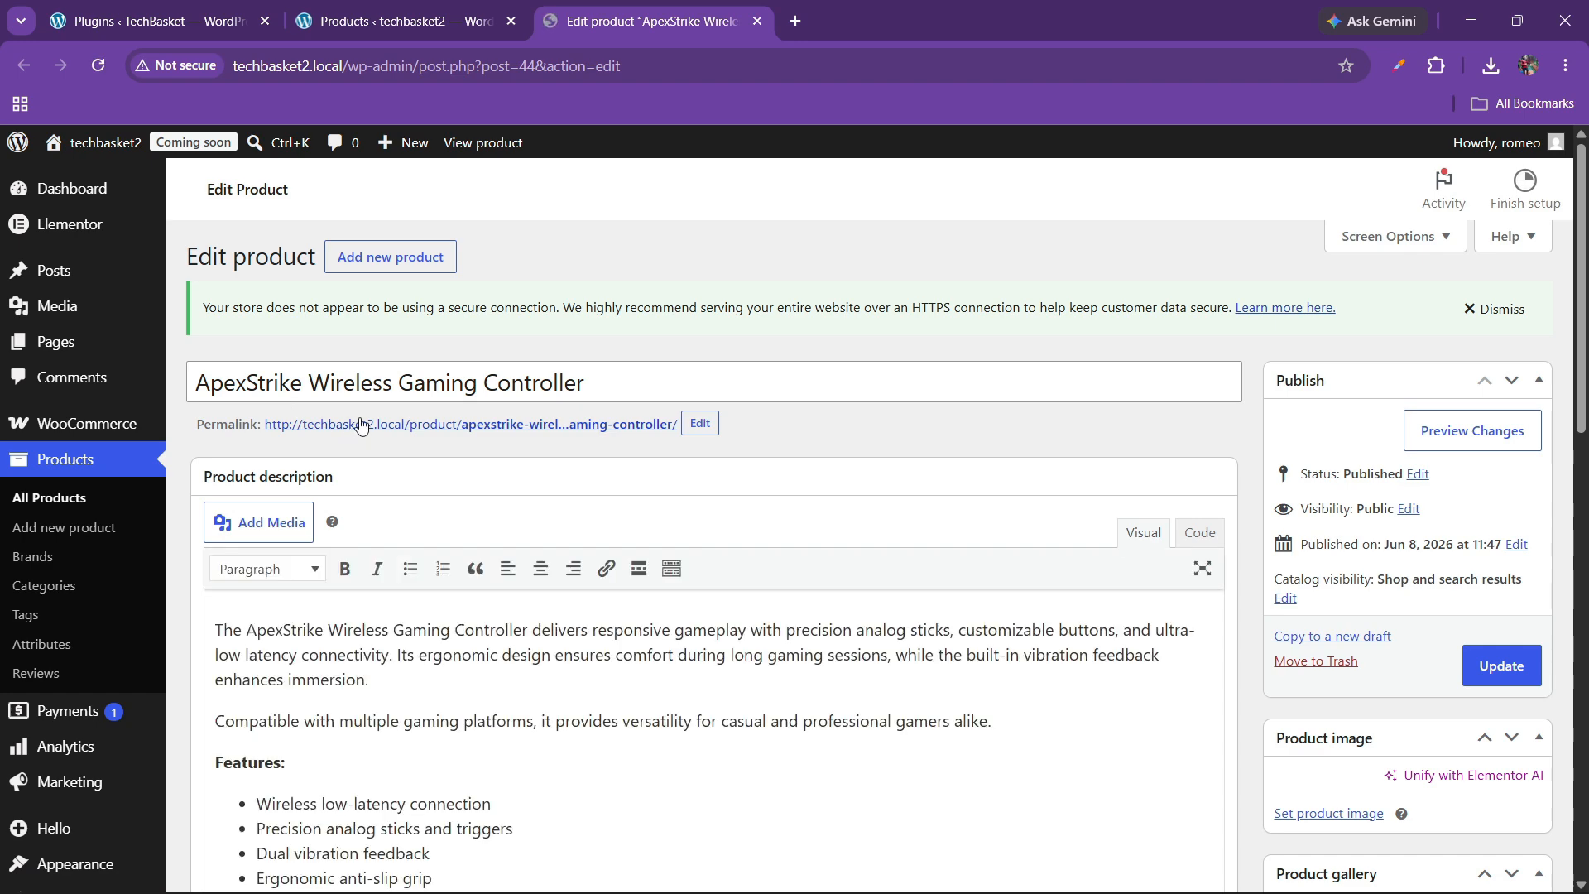
scroll(1172, 555, down, 2)
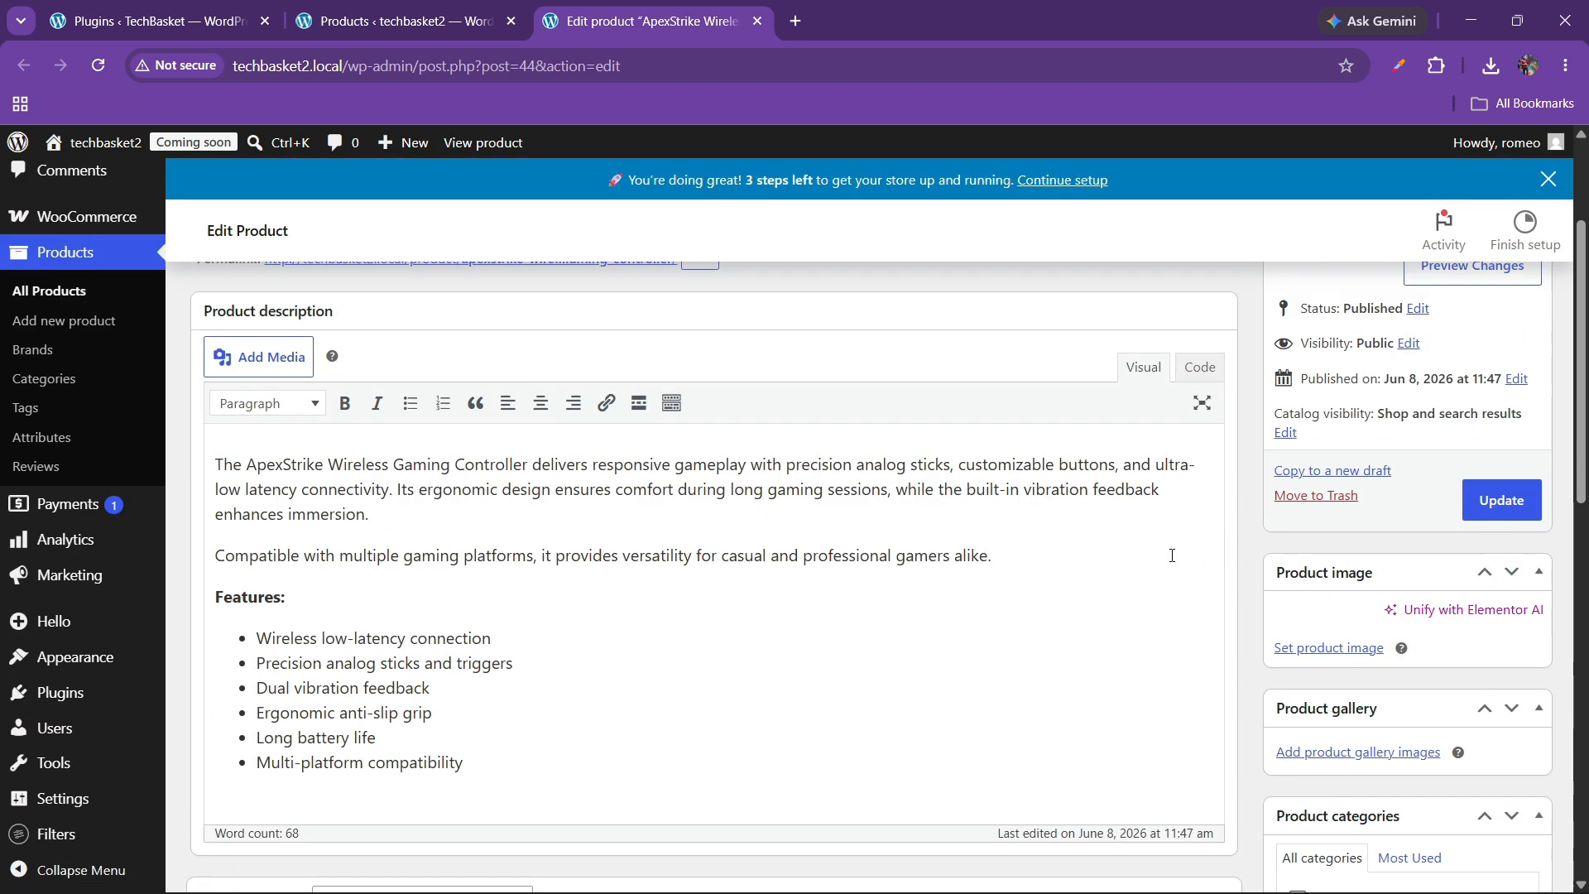
click(1325, 651)
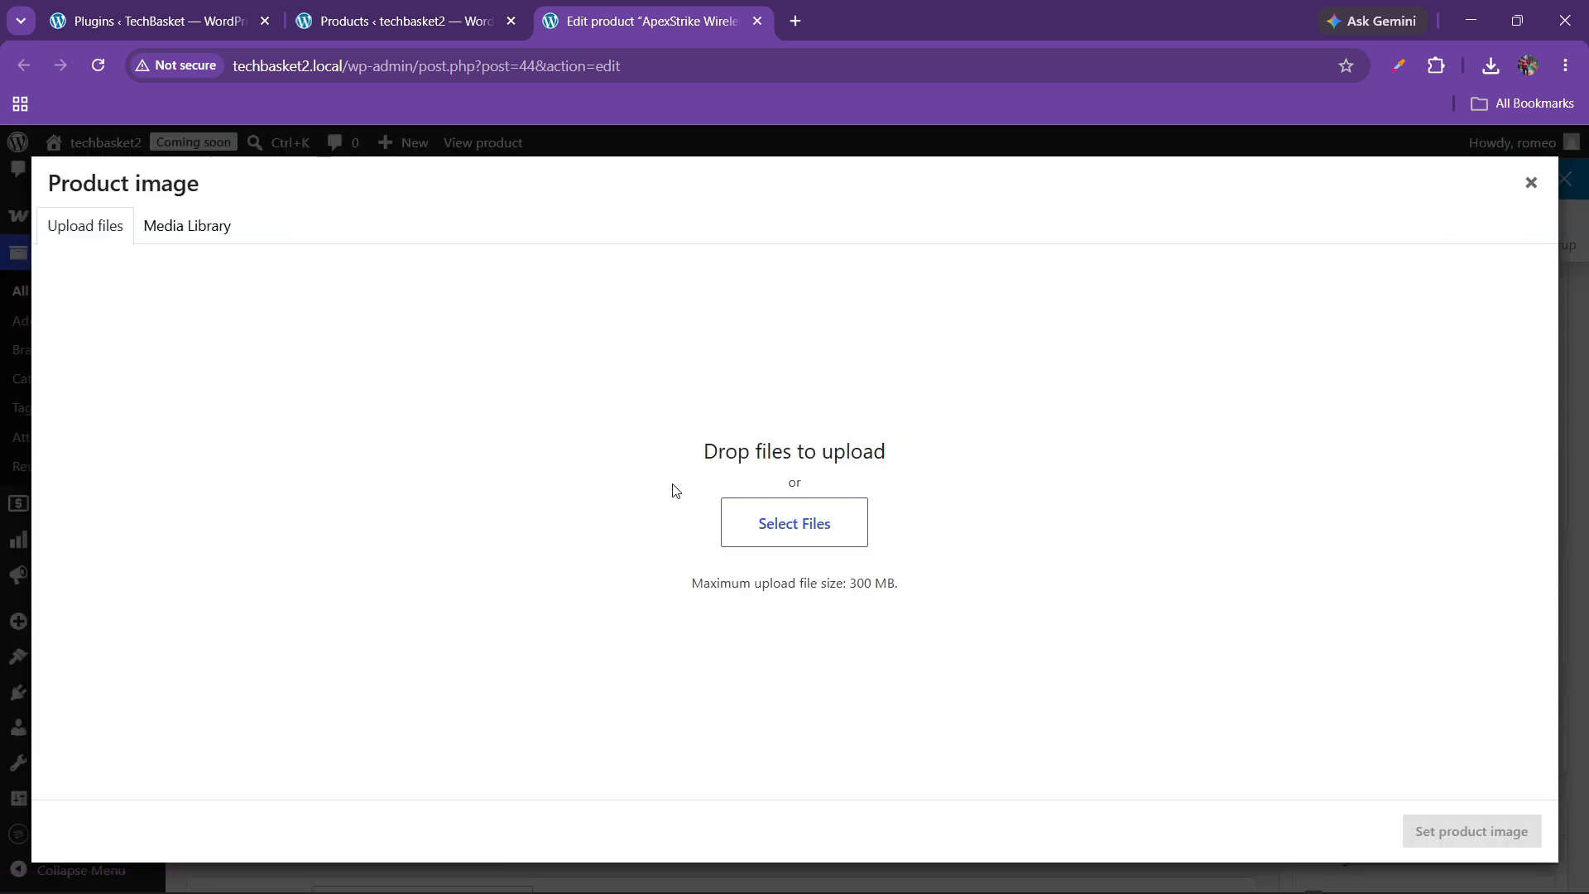
click(195, 228)
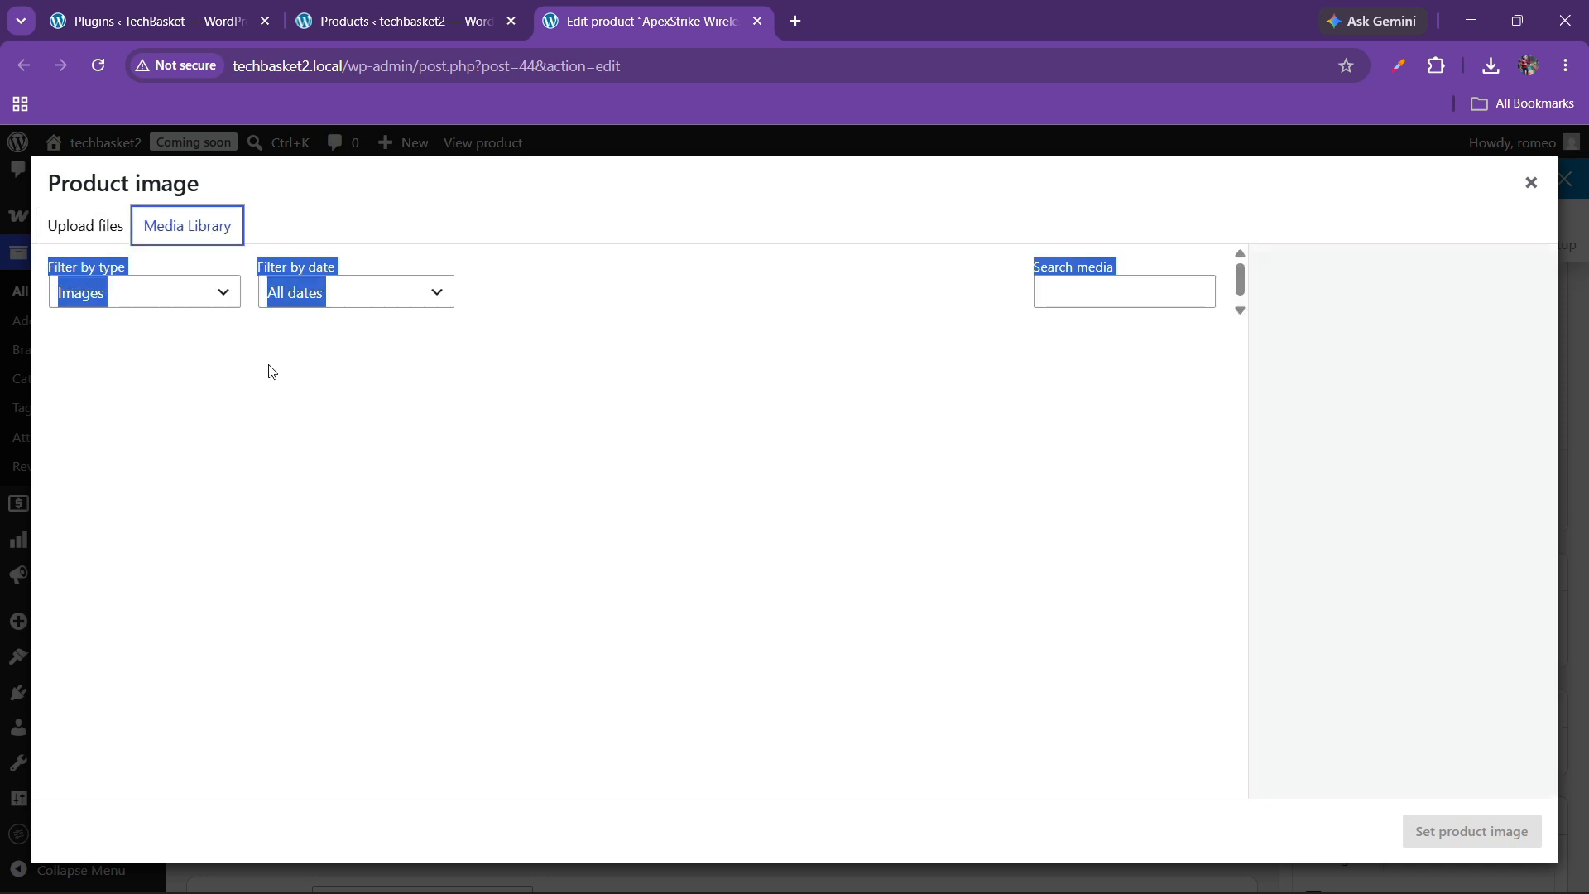
click(270, 229)
click(201, 226)
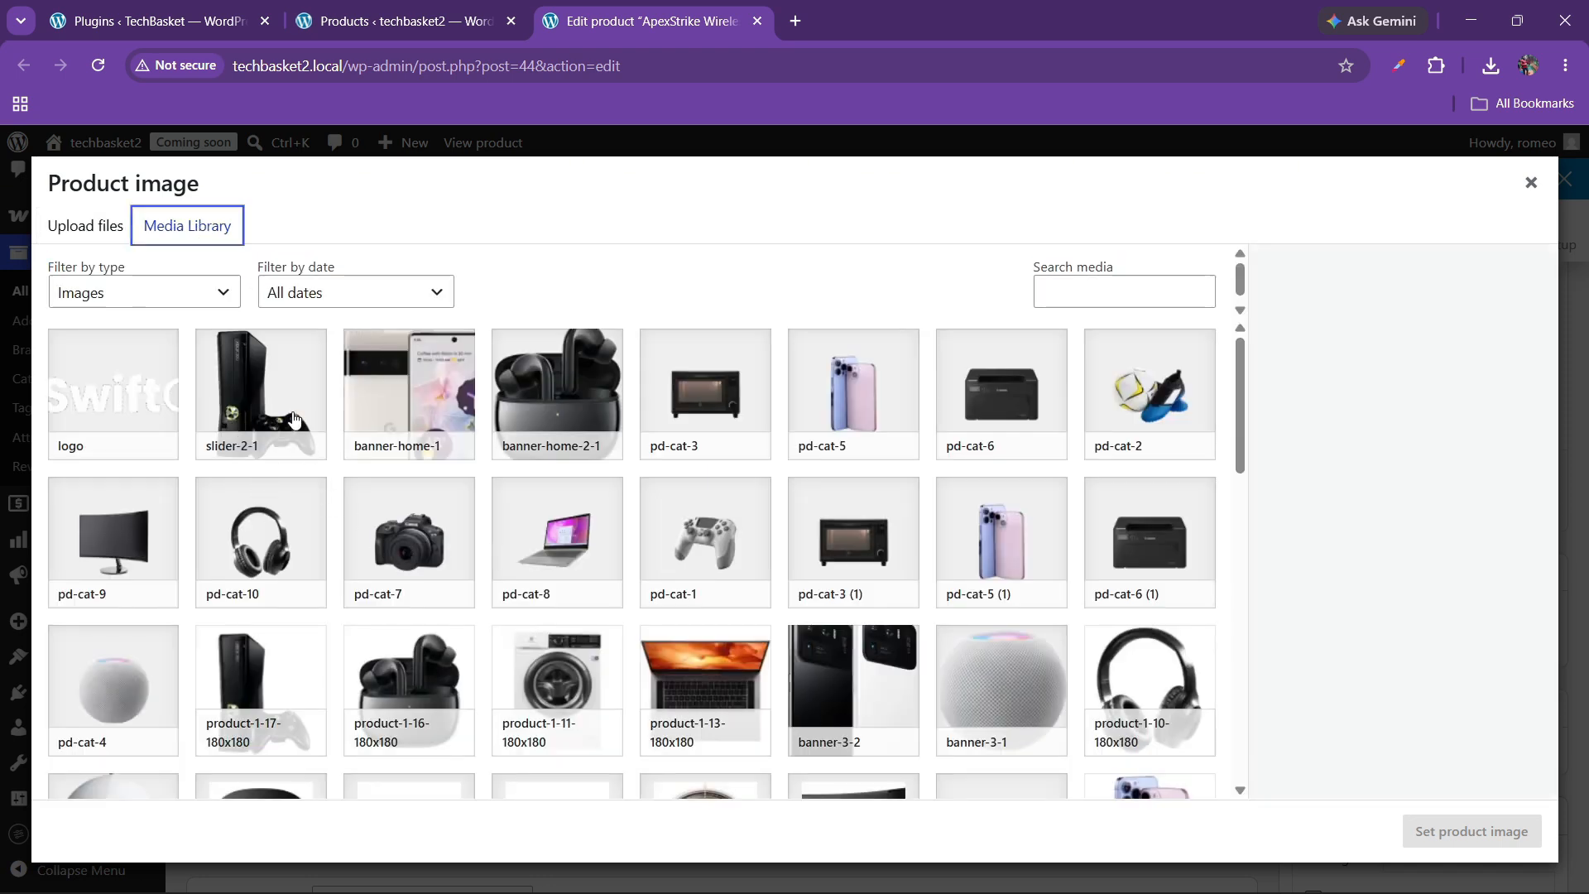
scroll(390, 634, down, 2)
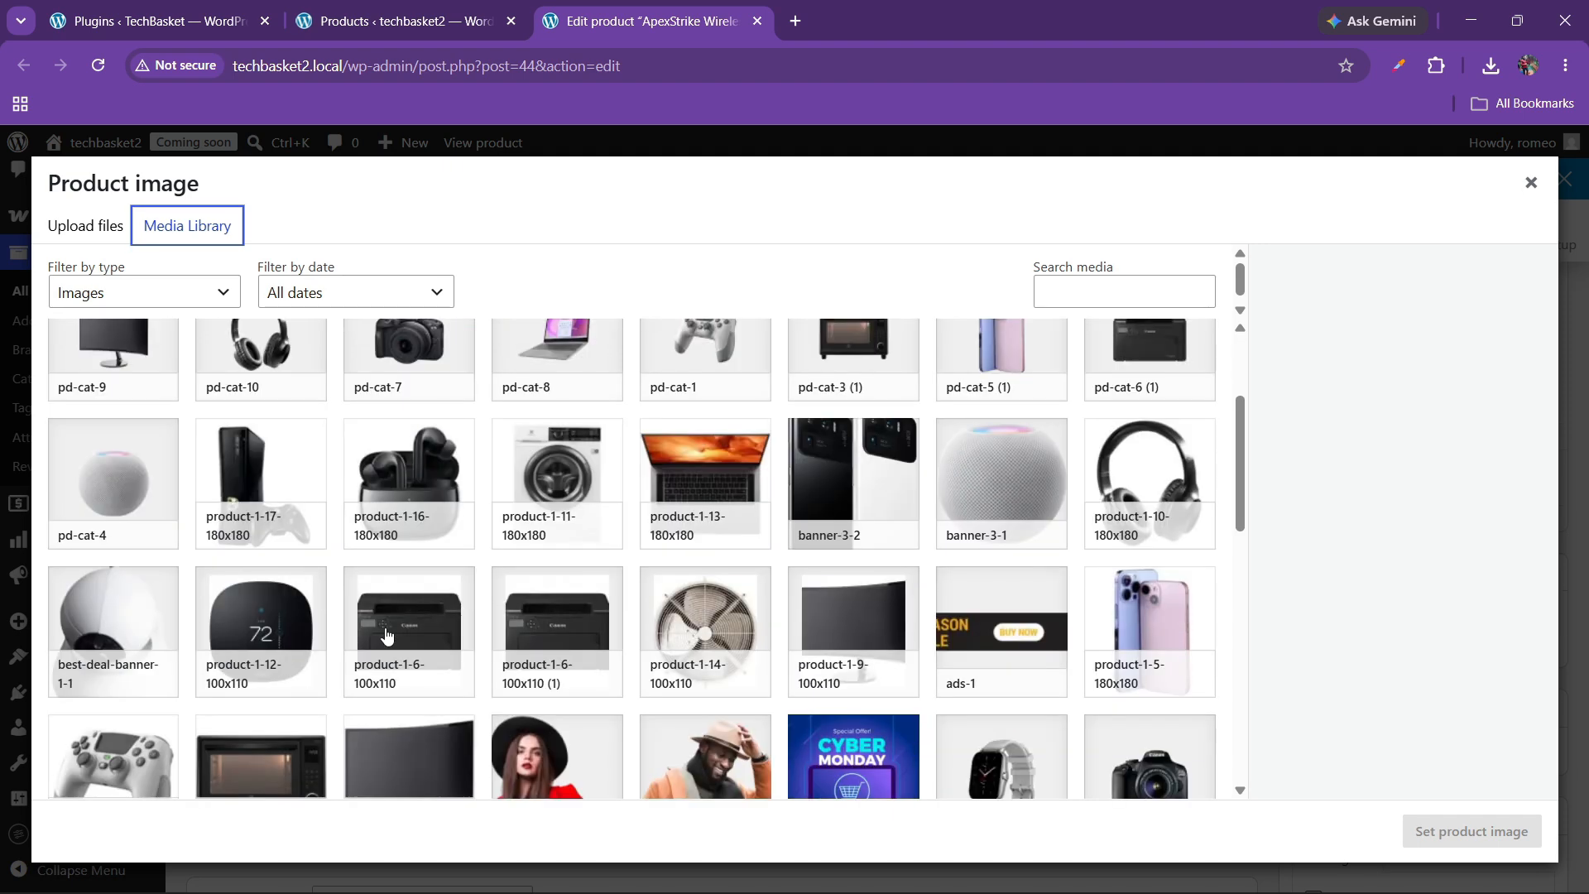
scroll(393, 638, down, 2)
click(184, 656)
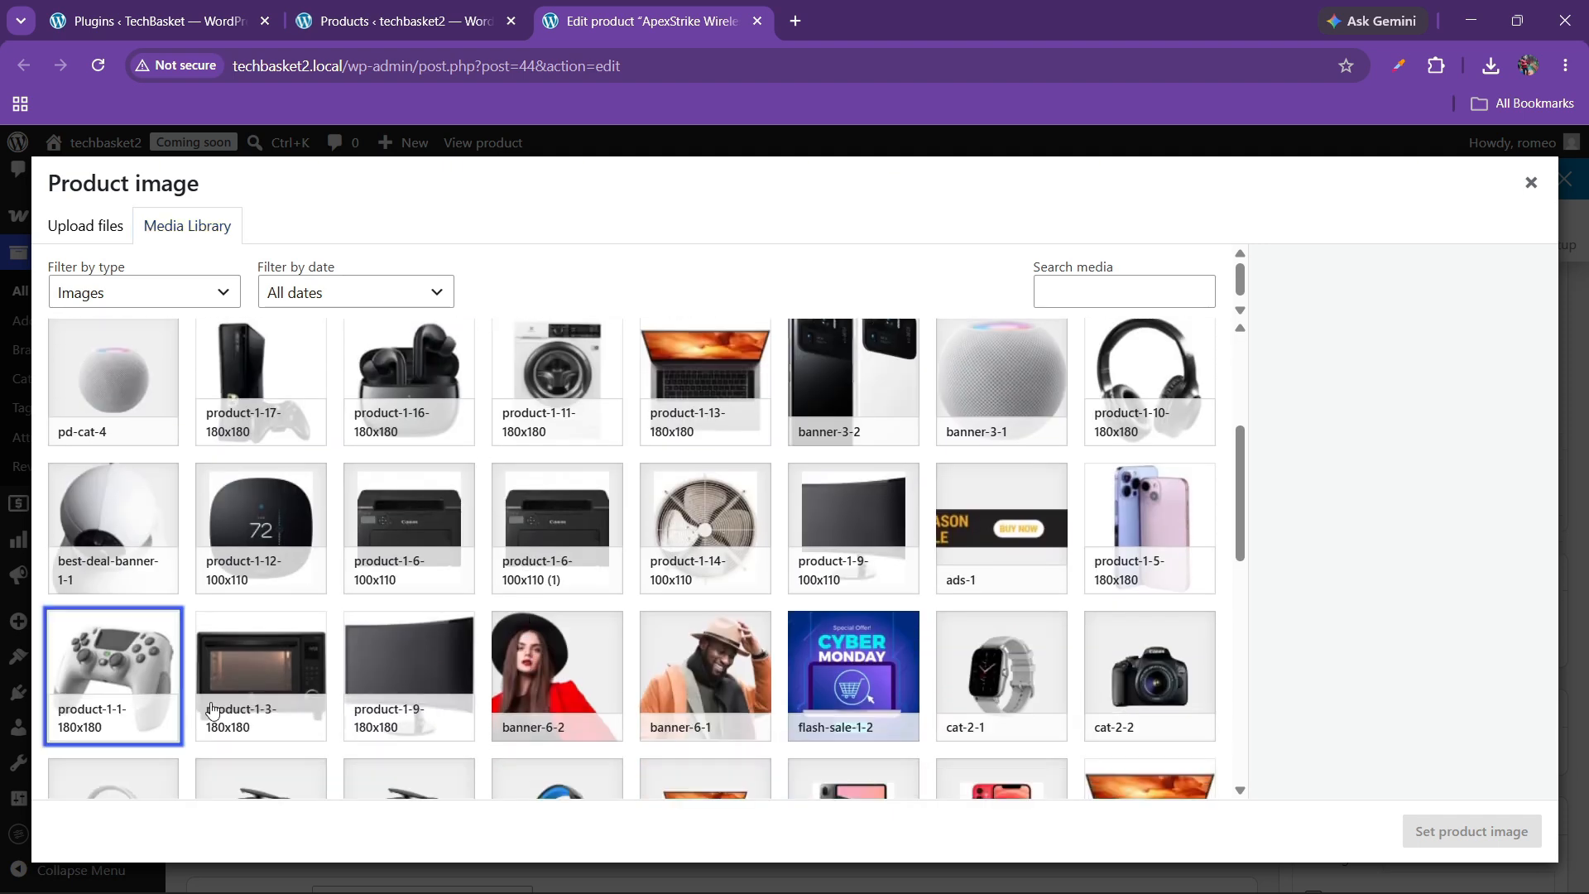
click(1461, 831)
Look over the controller's categories, price and short description, and update the product.
scroll(1387, 662, down, 3)
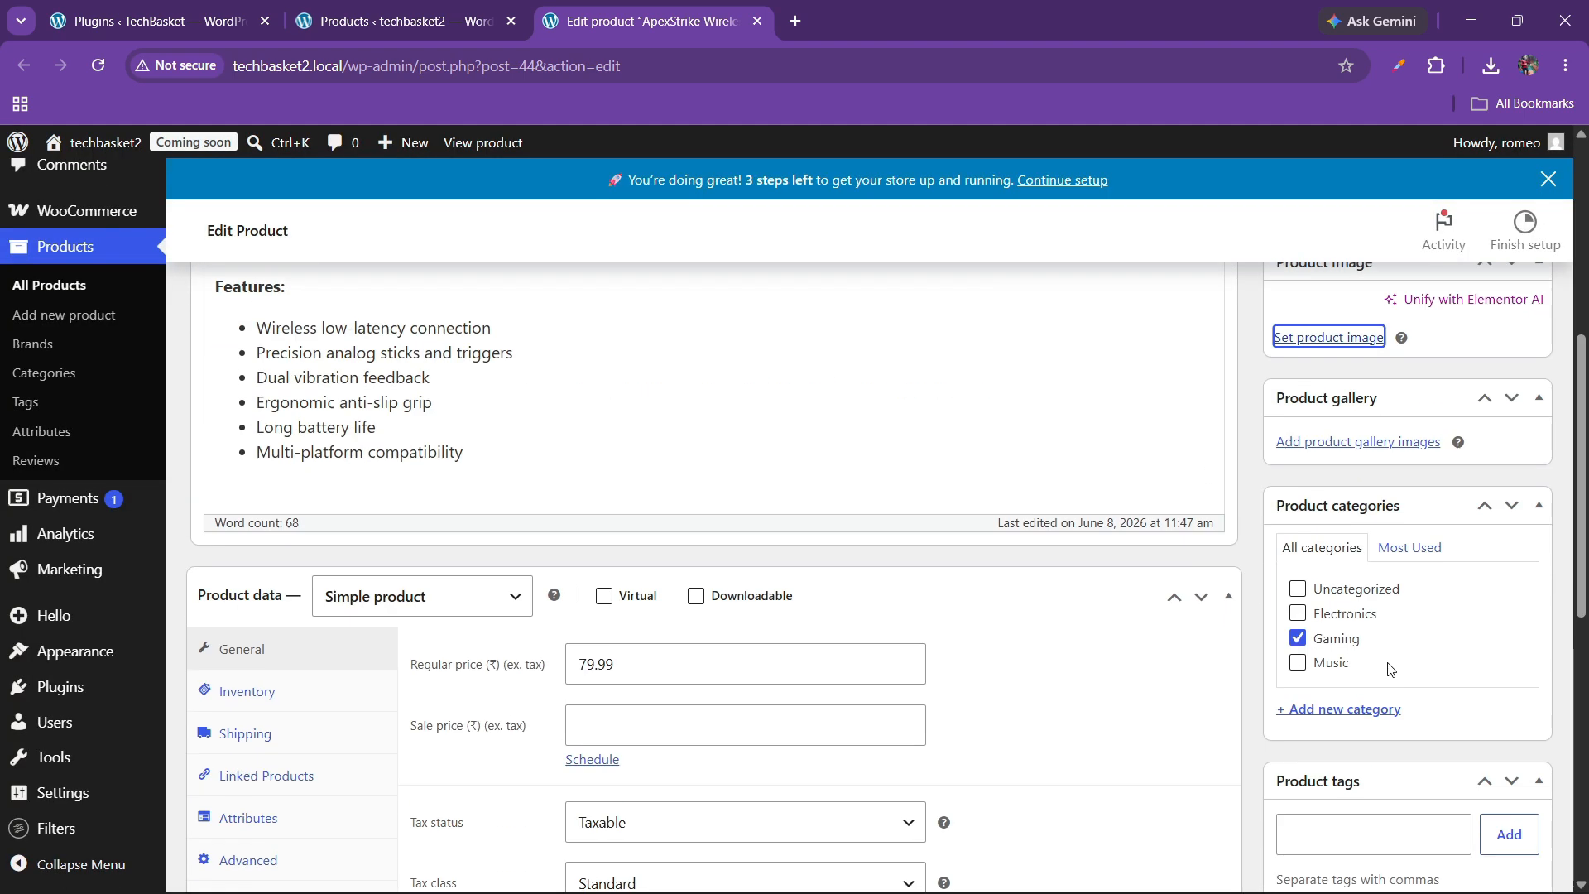
scroll(947, 656, down, 3)
scroll(1331, 622, up, 3)
scroll(1332, 645, down, 3)
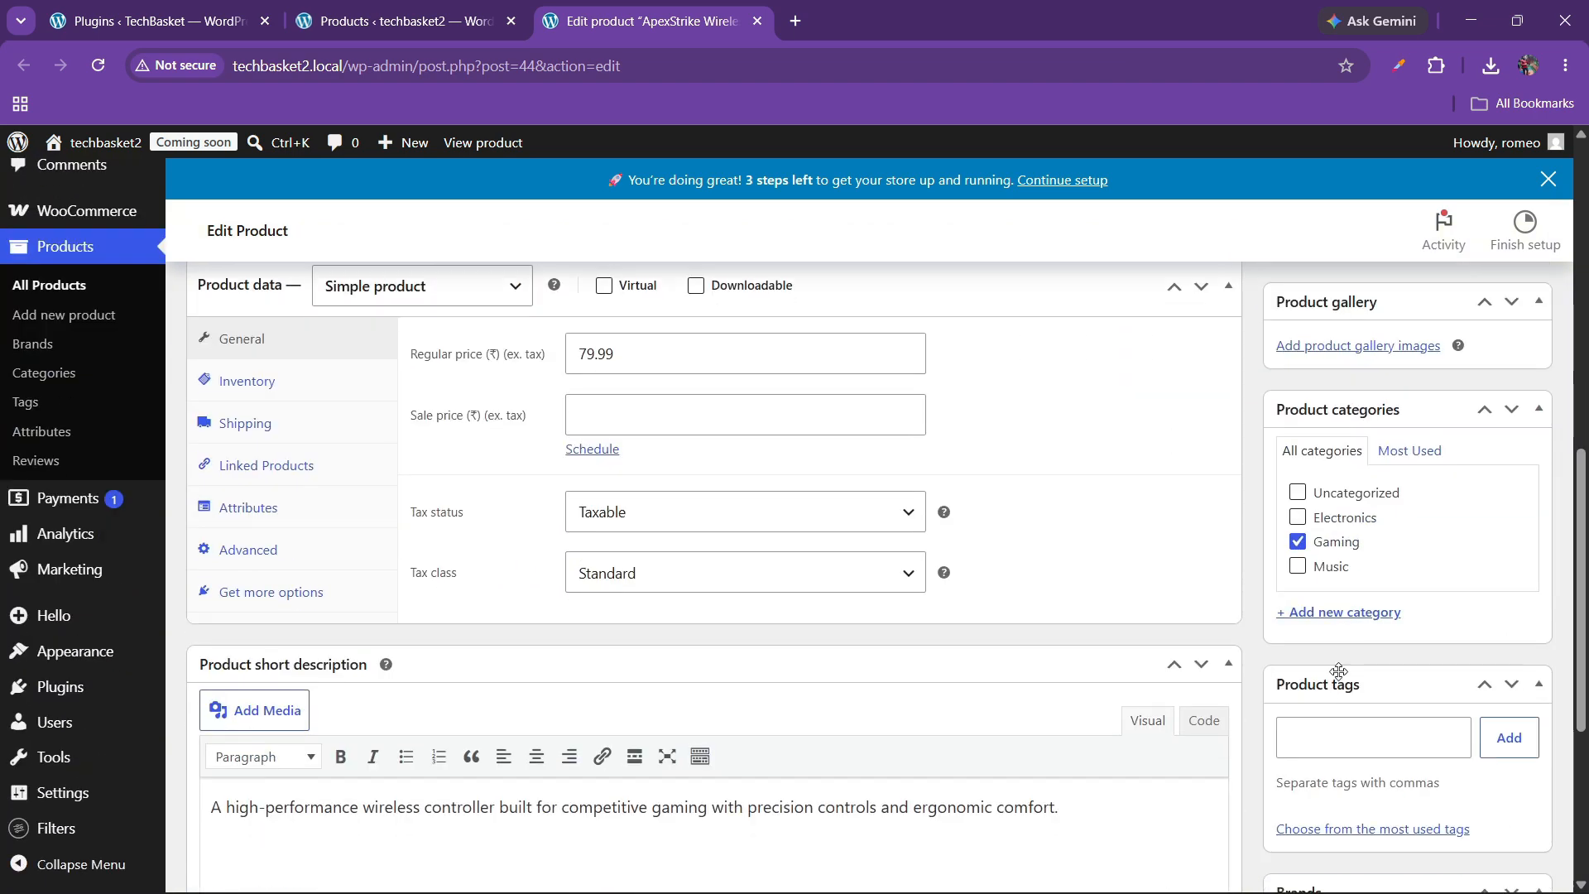
scroll(1113, 589, up, 8)
click(1501, 707)
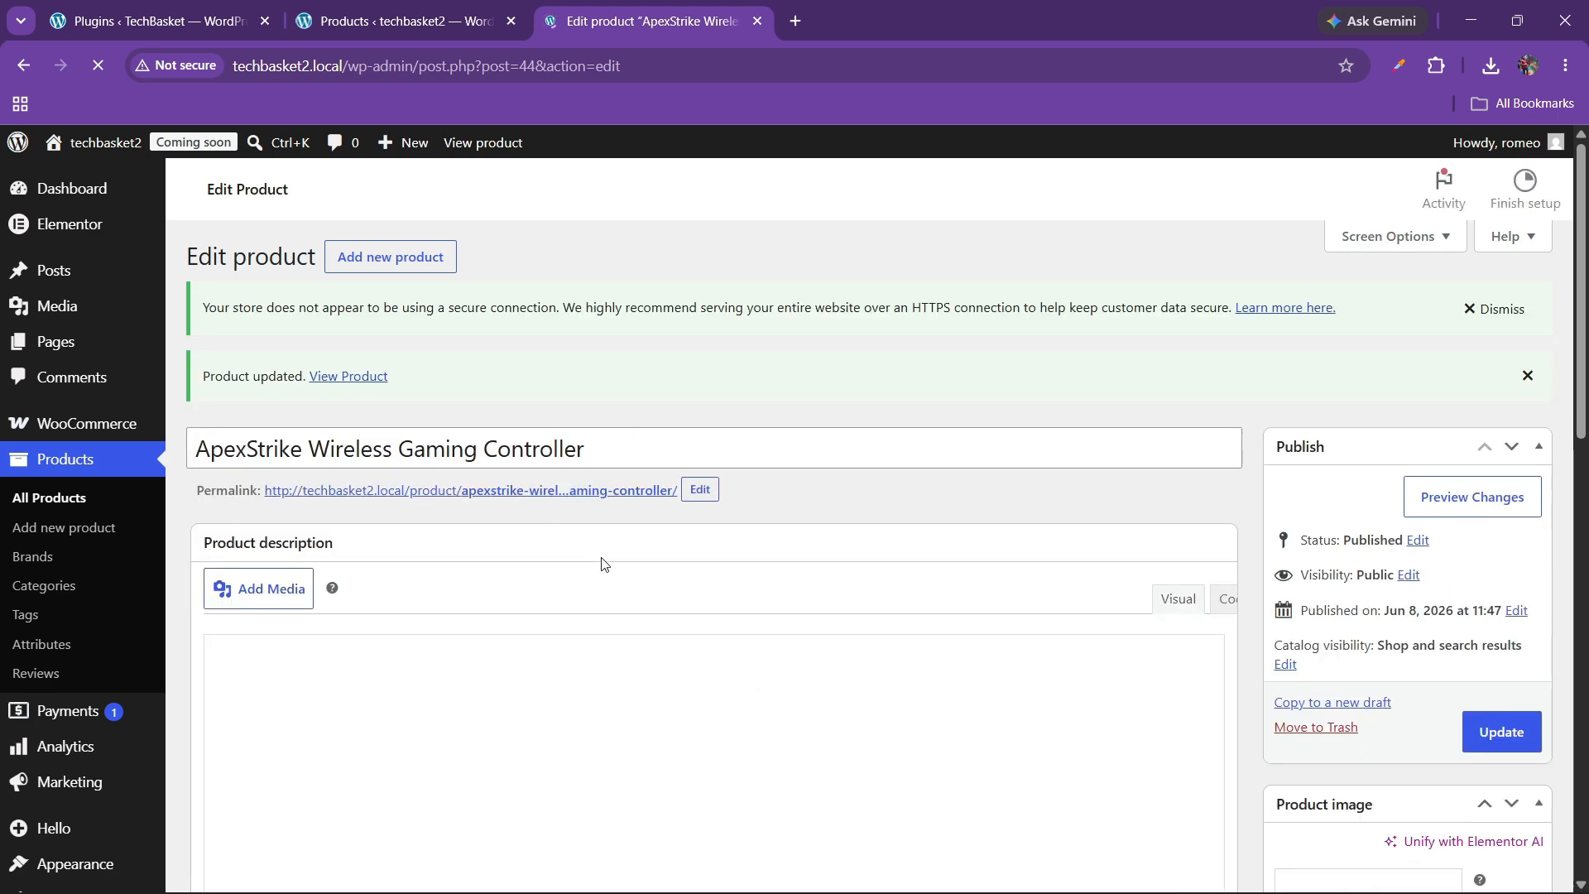
Close the product's edit tab and check the thumbnails of all products in the list.
key(ctrl+w)
scroll(488, 604, down, 5)
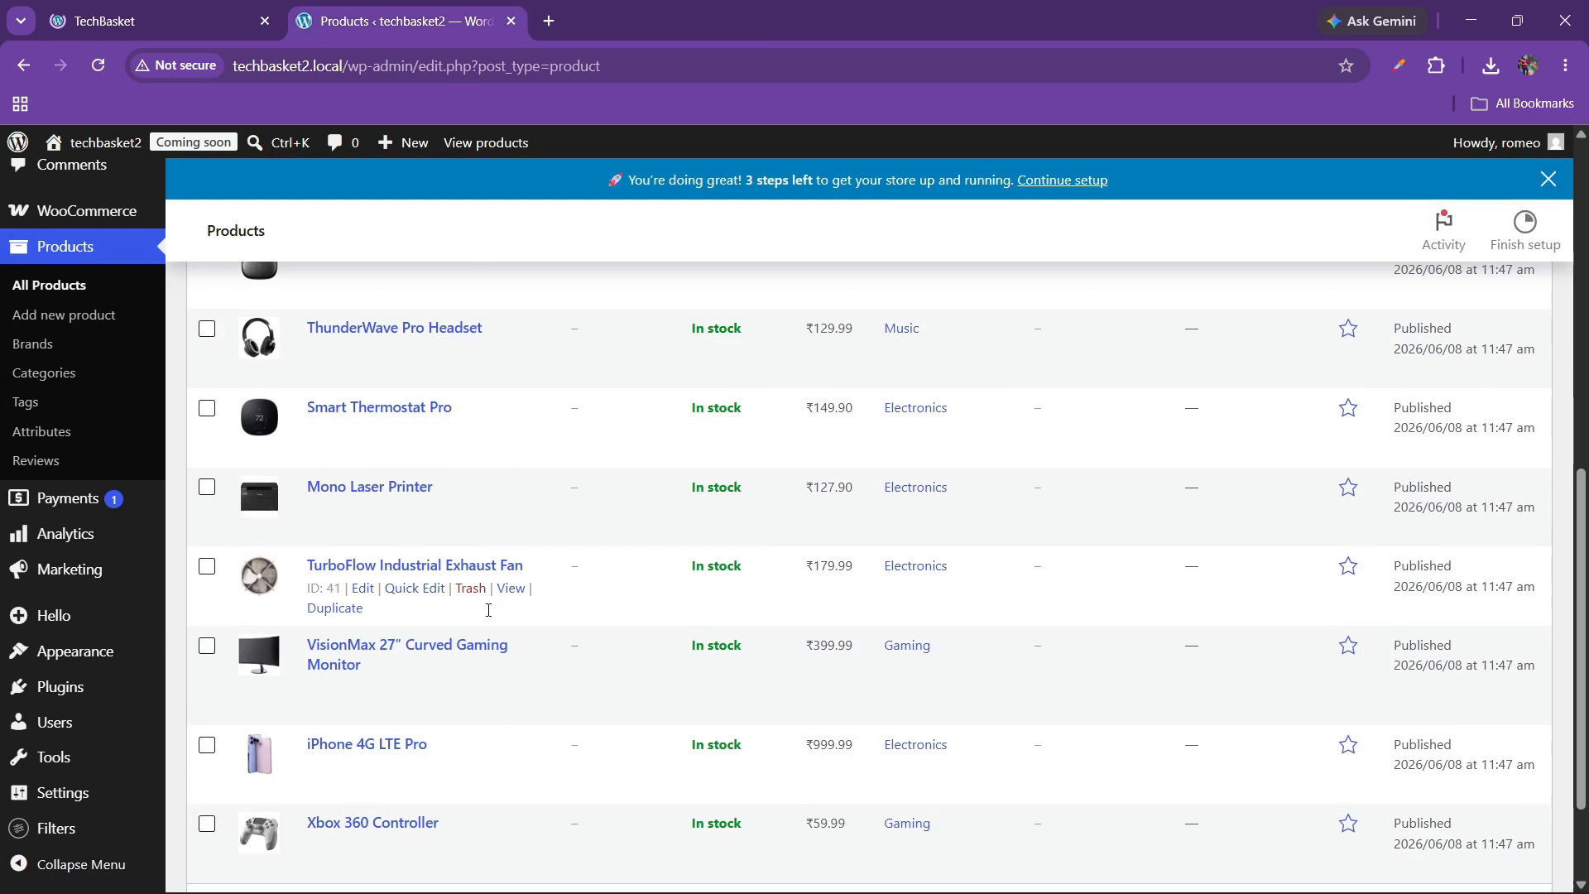
scroll(410, 648, up, 10)
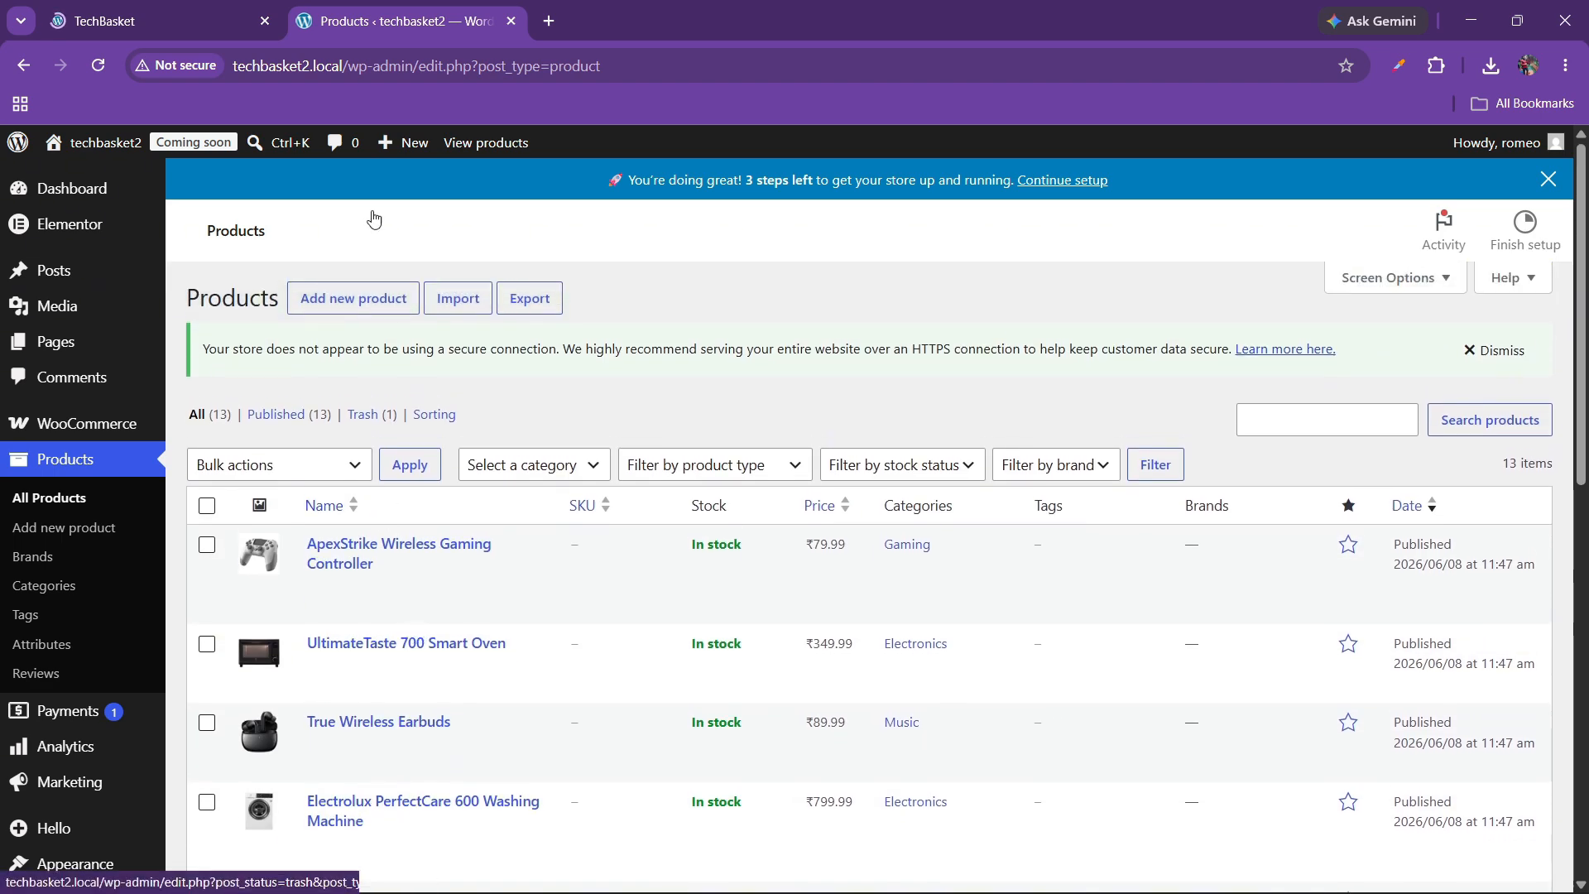
Look over the home page of the original TechBasket site in its browser tab.
click(141, 20)
scroll(537, 578, down, 6)
scroll(536, 561, up, 6)
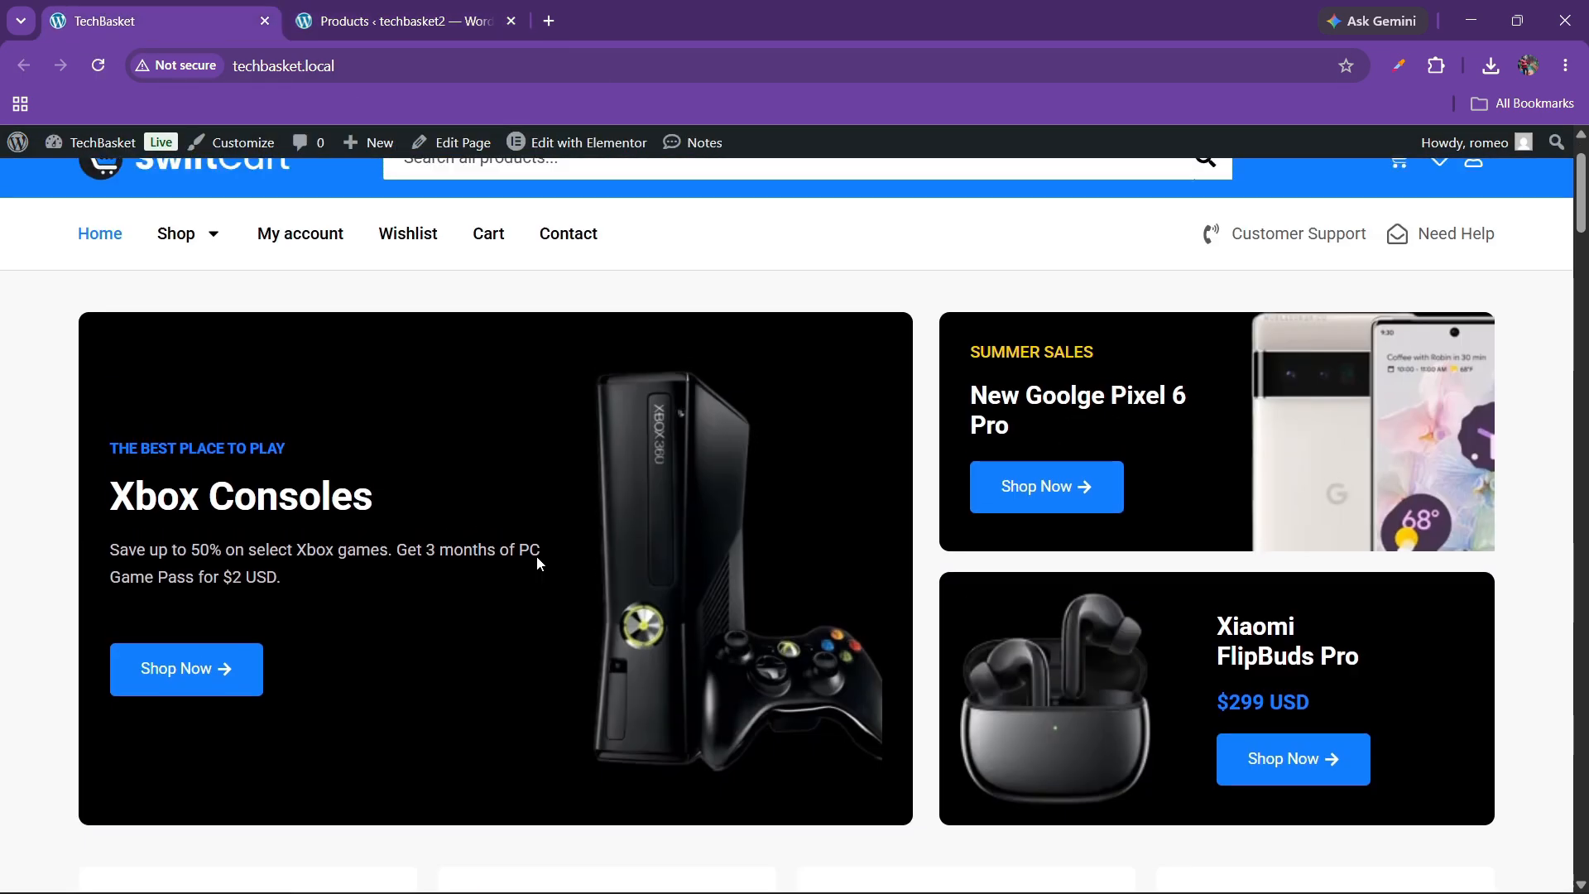
scroll(473, 458, down, 4)
scroll(356, 405, up, 4)
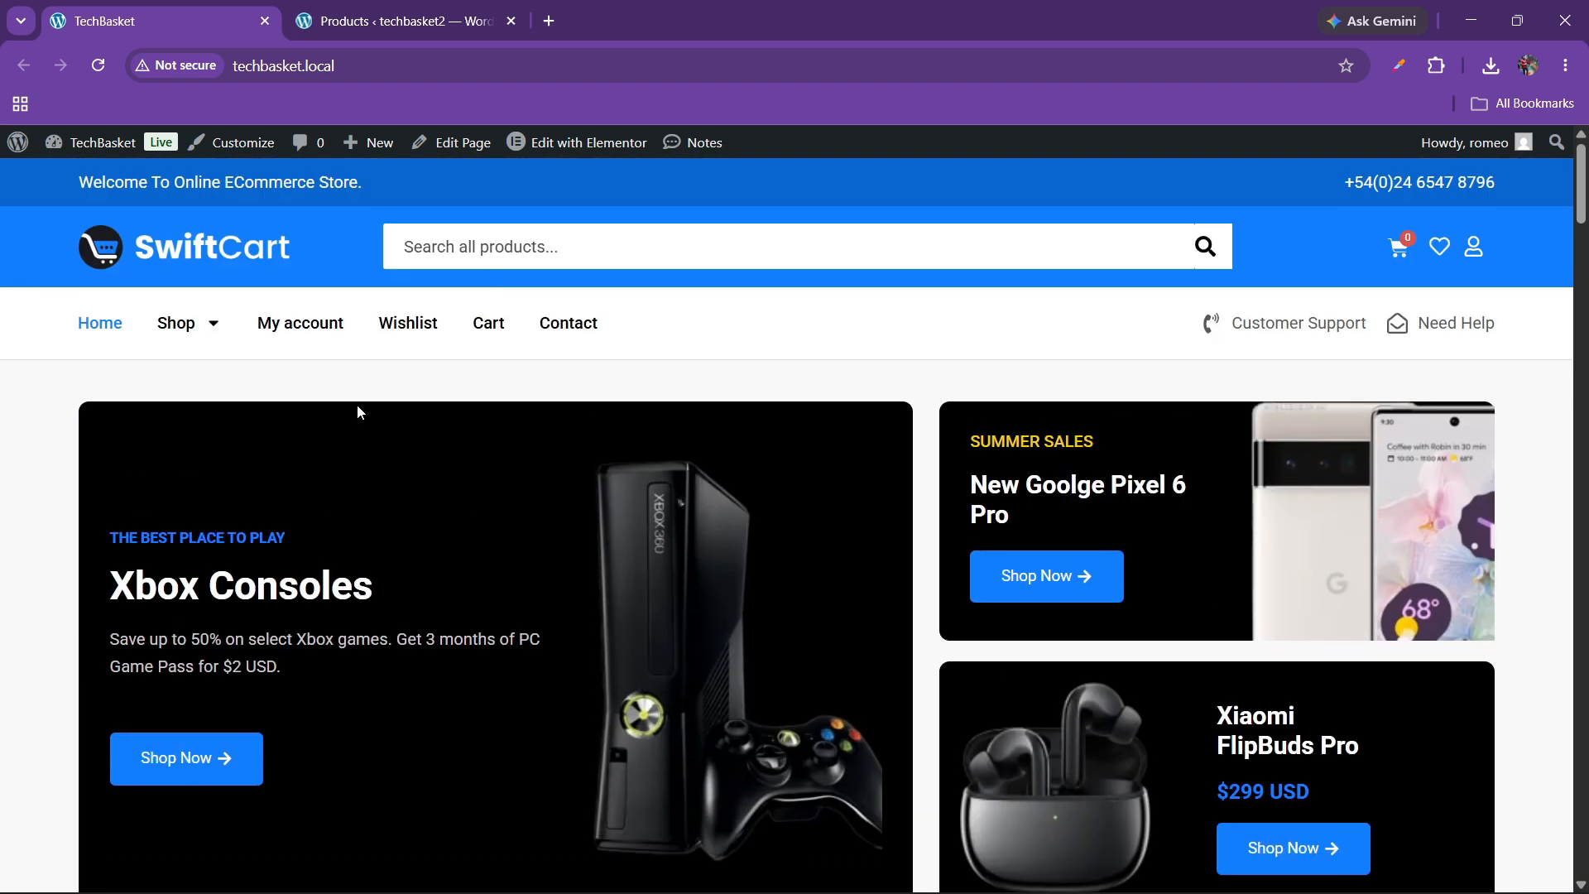
Return to the techbasket2 admin and open the Elementor editor settings in a new browser tab.
click(398, 21)
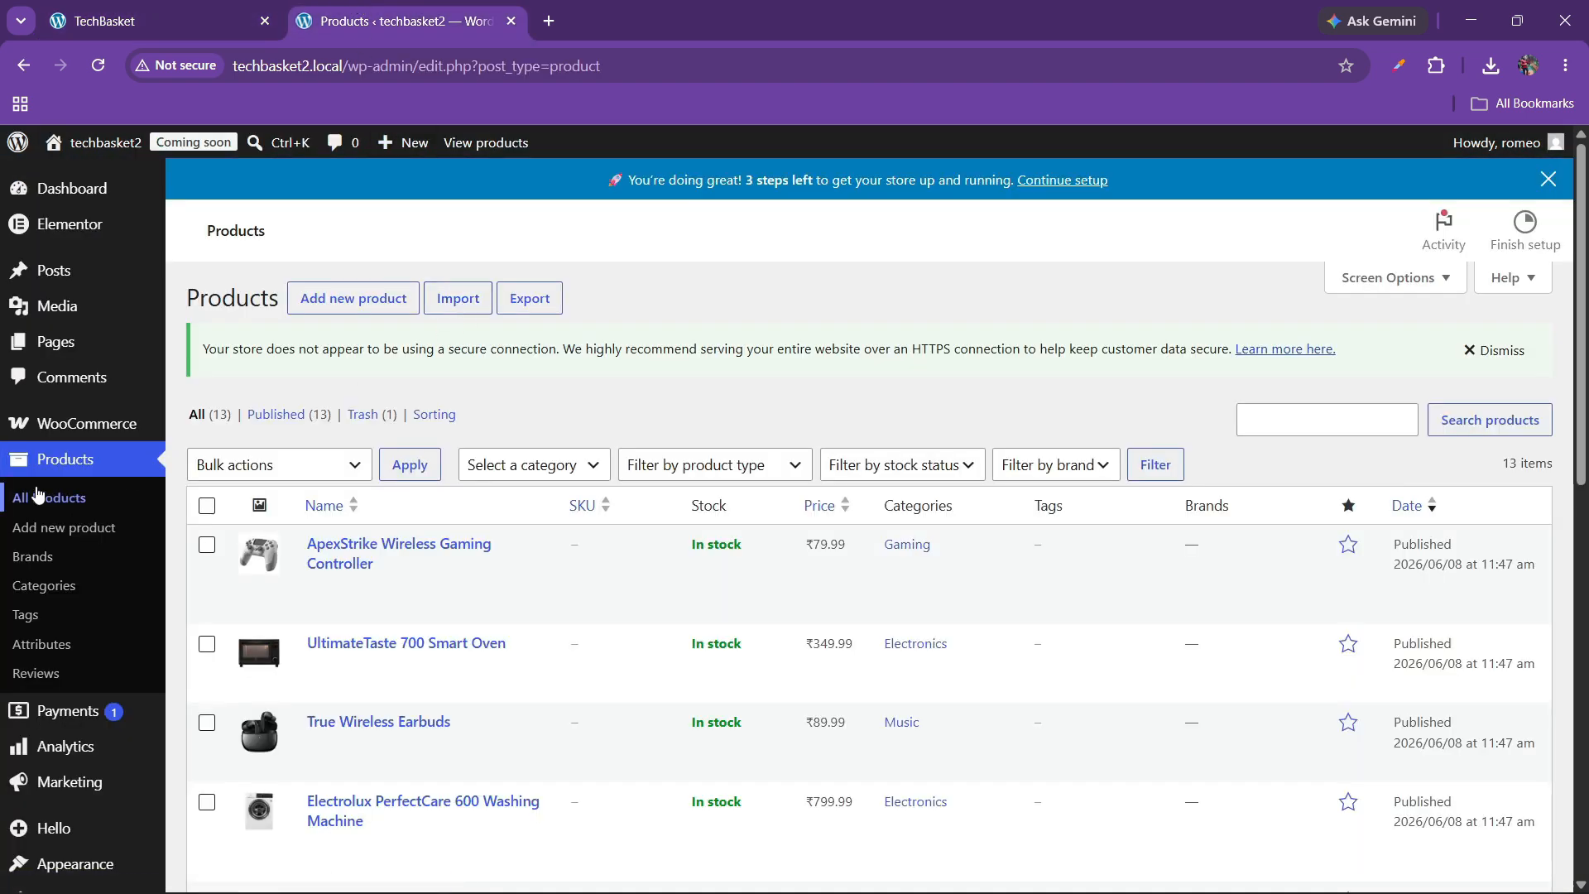
mouse_move(83, 438)
mouse_move(64, 223)
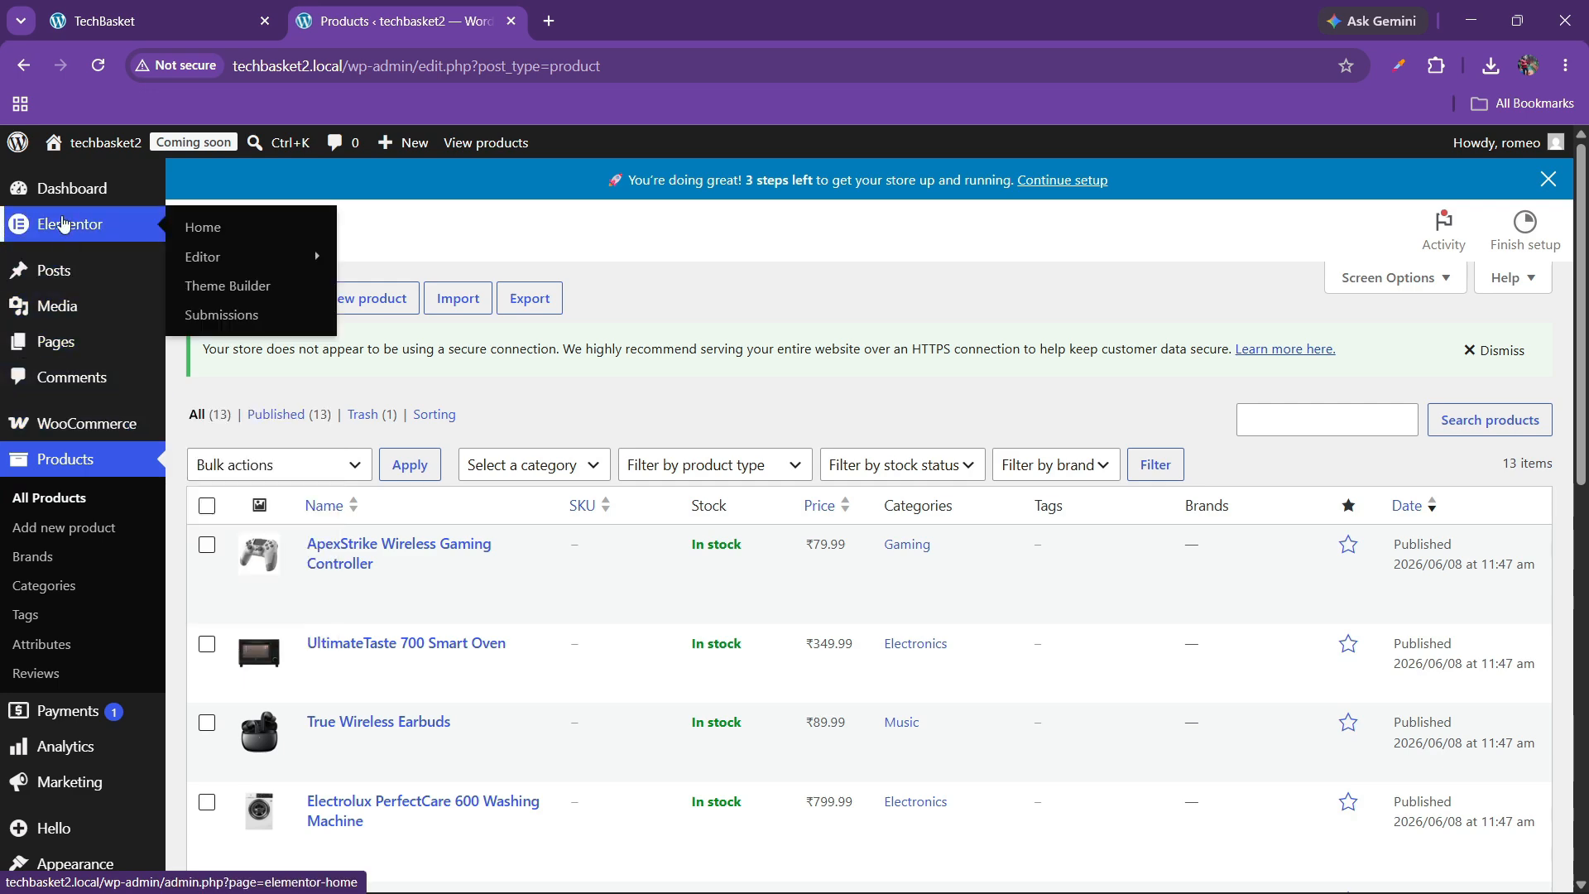
mouse_move(248, 256)
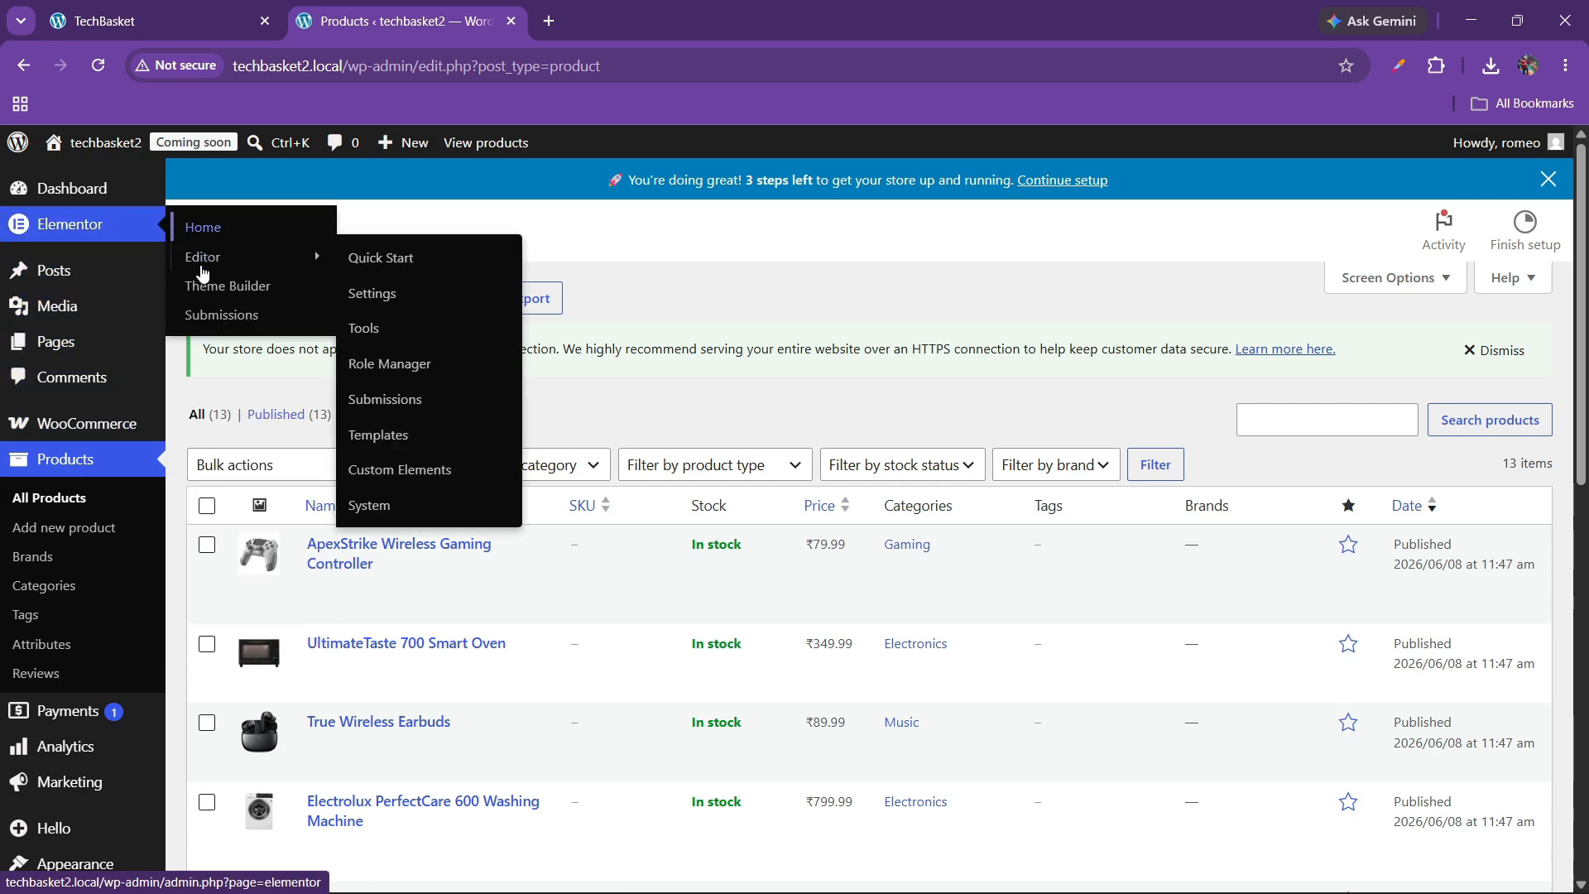
right_click(387, 302)
click(464, 321)
click(596, 21)
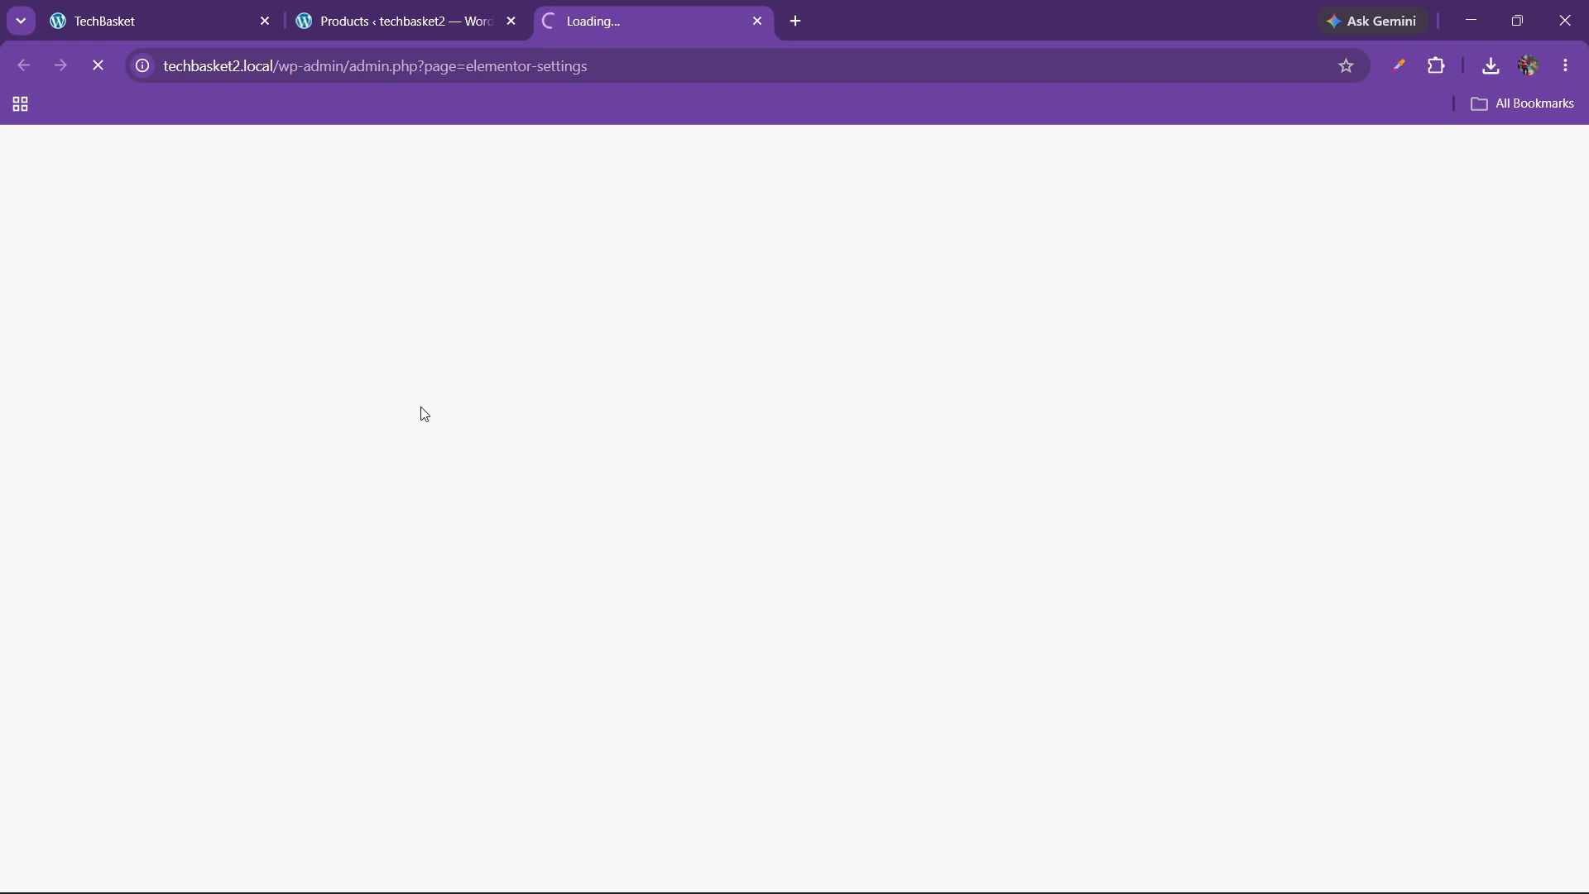
click(423, 7)
click(632, 5)
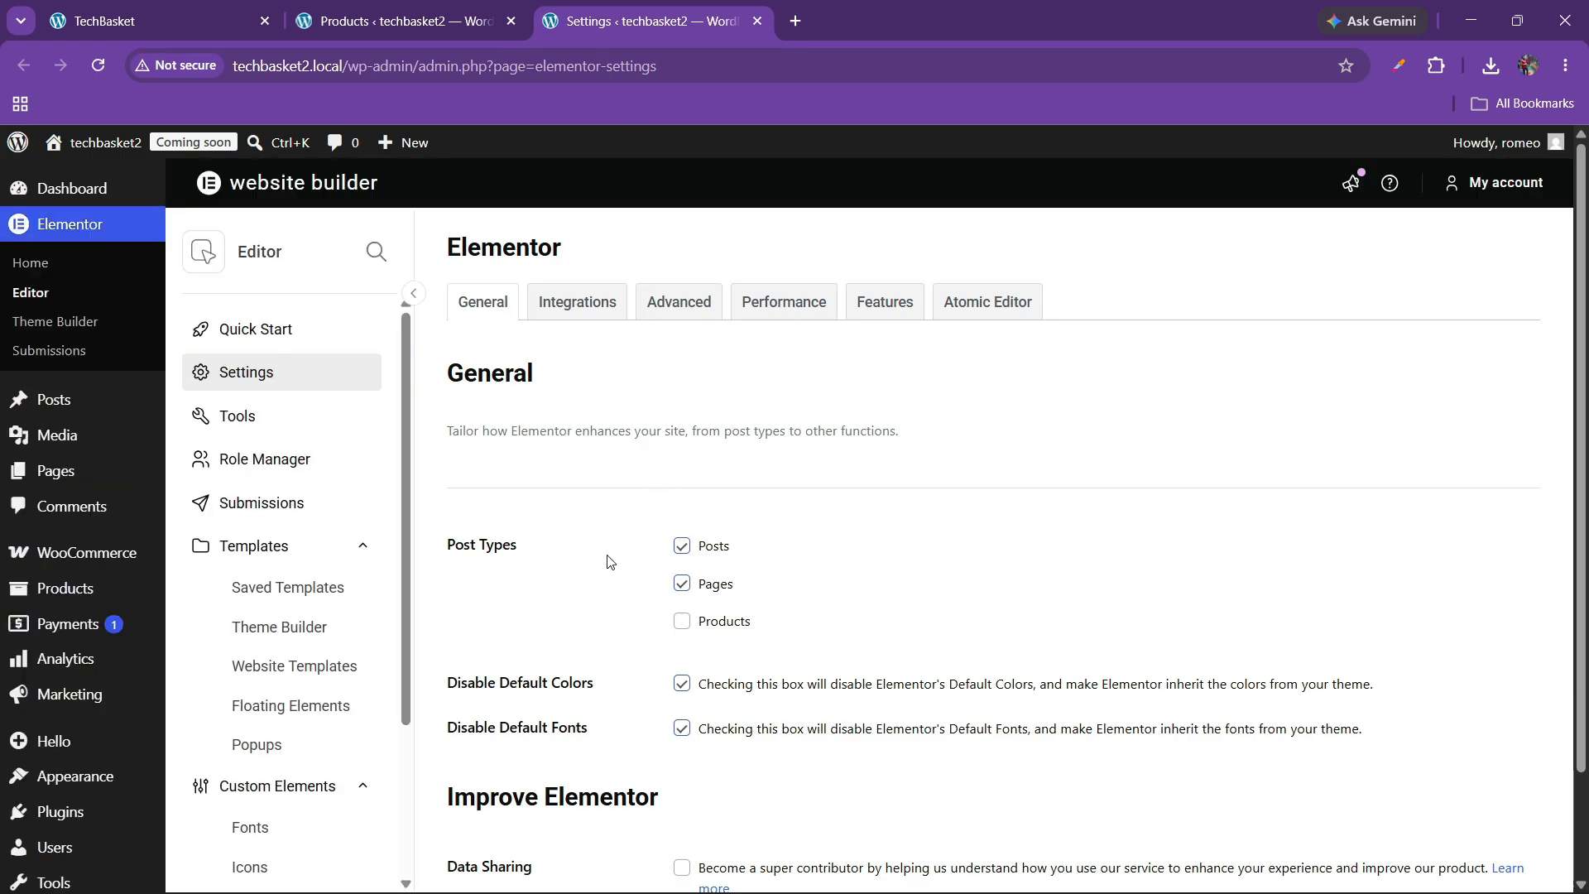
Deactivate Elementor's Atomic Editor features, acknowledging that content created with them is lost.
click(961, 307)
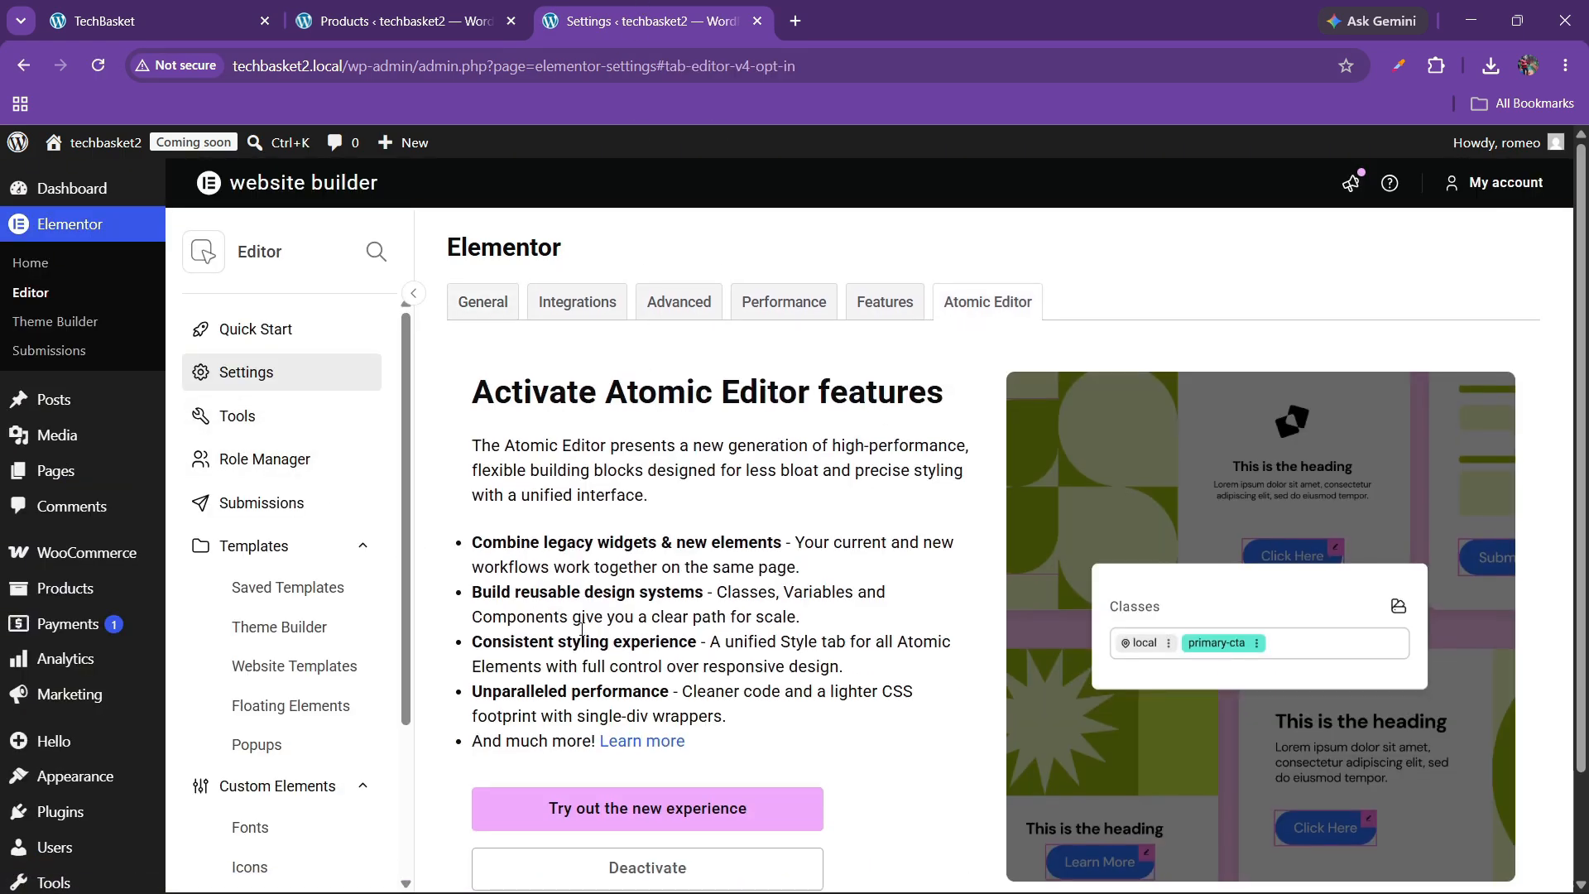
scroll(582, 629, down, 3)
click(619, 757)
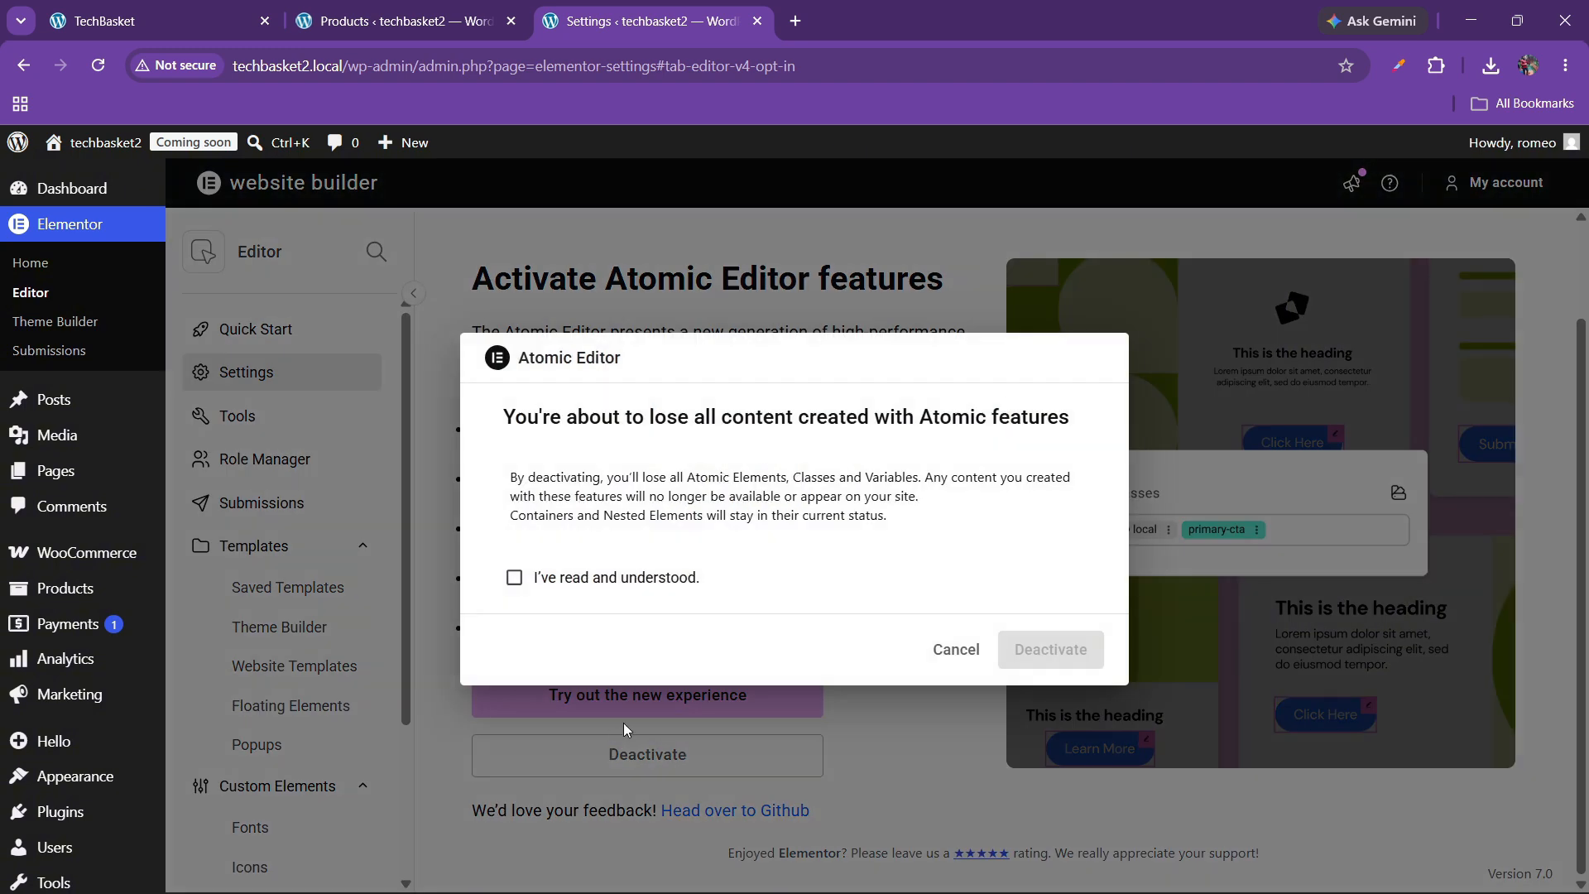
click(563, 582)
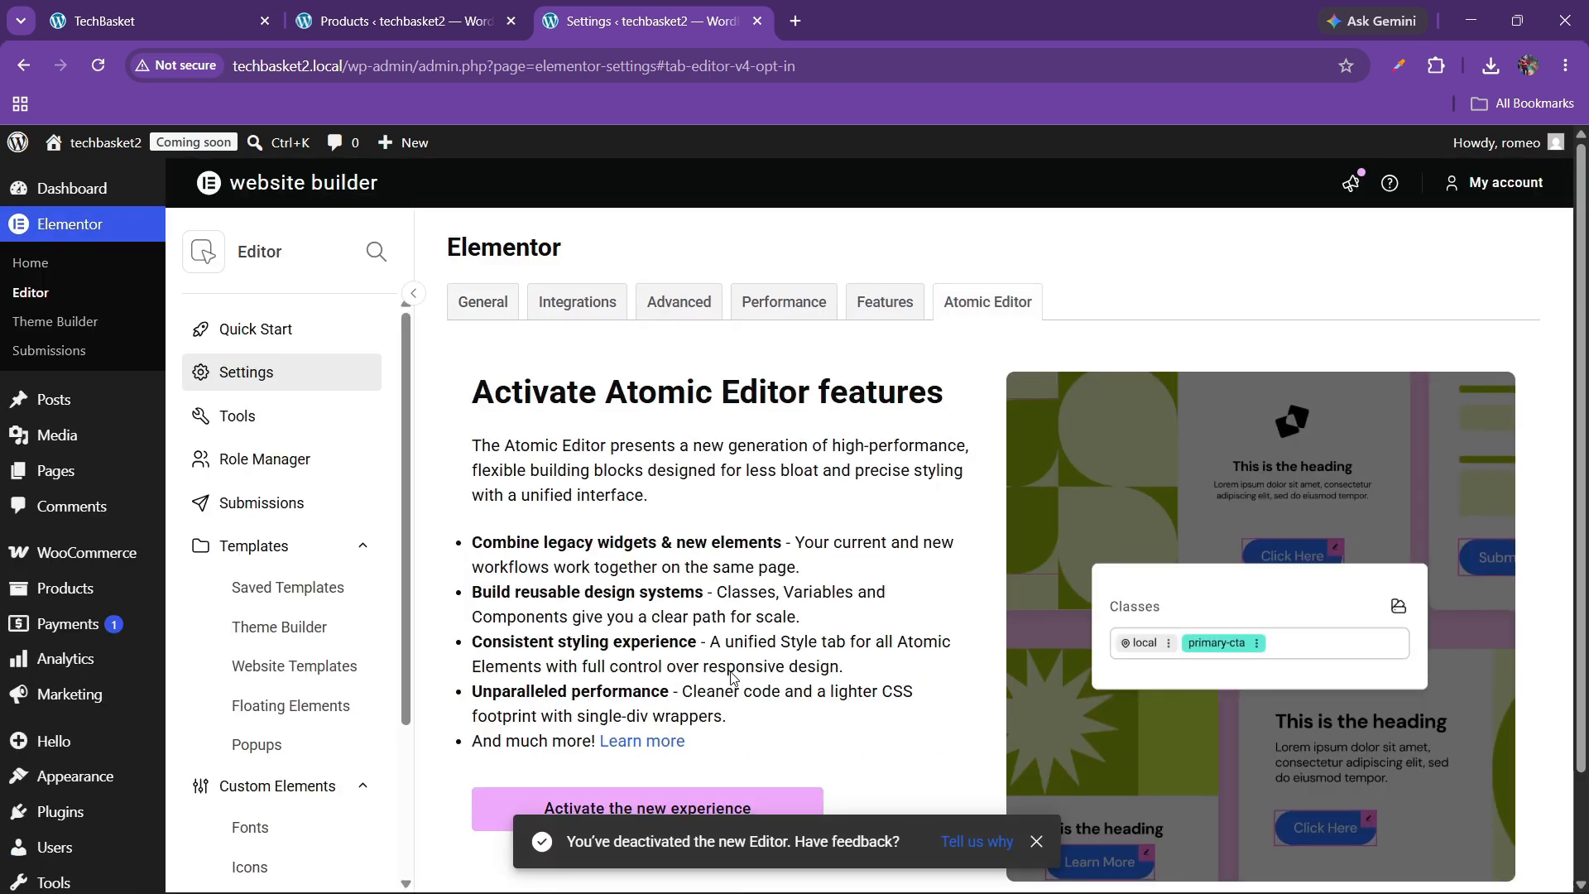
scroll(725, 567, down, 2)
scroll(617, 506, up, 2)
scroll(438, 488, down, 1)
scroll(463, 347, up, 1)
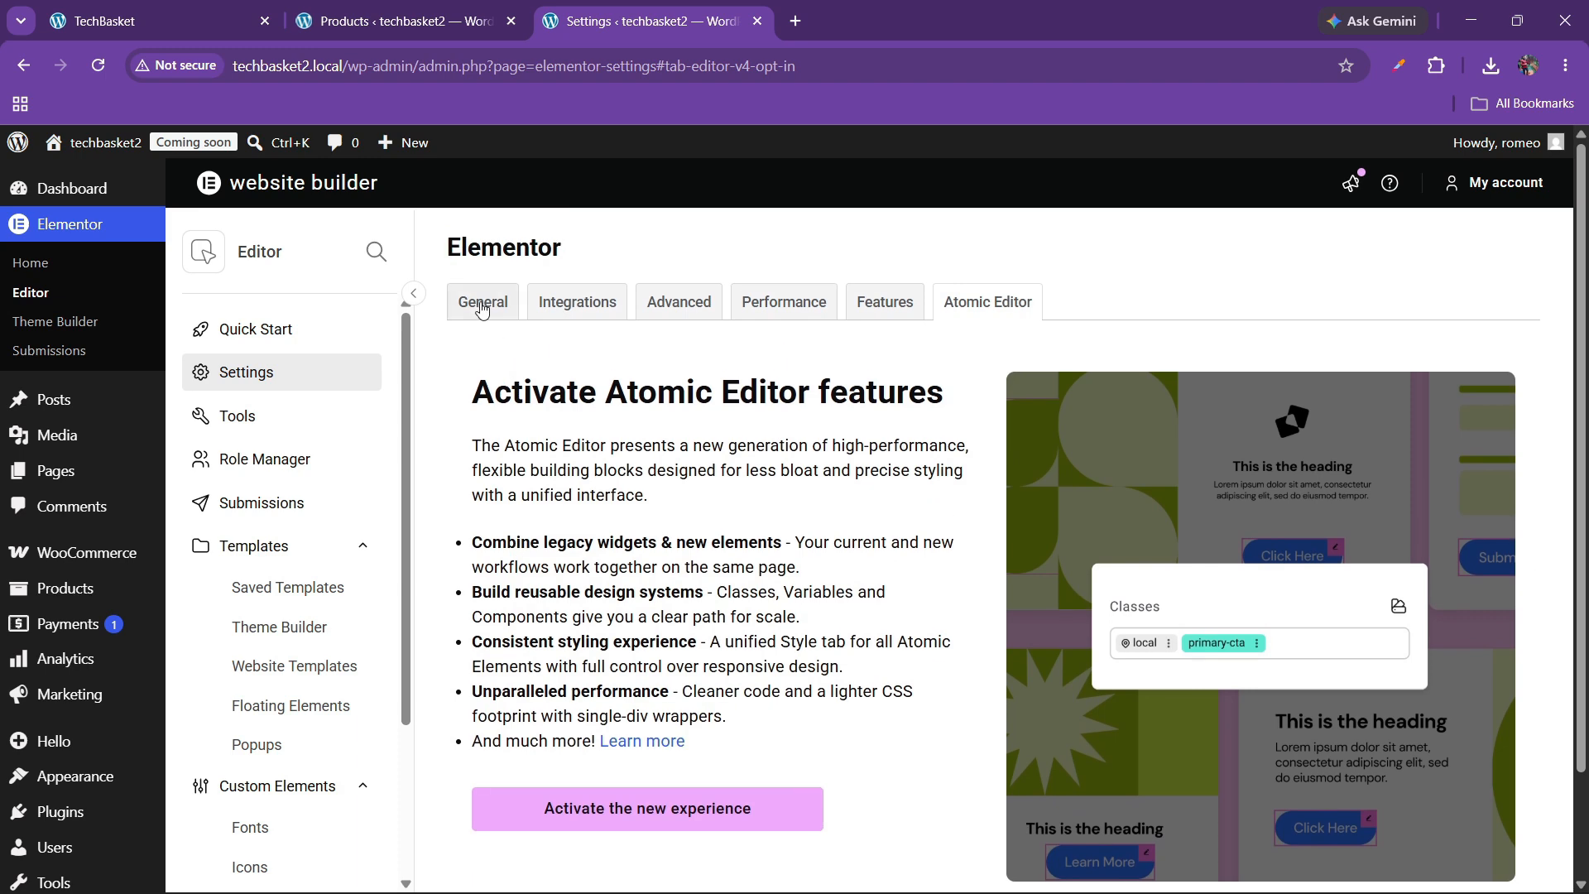
Turn off Disable Default Colors and Disable Default Fonts in Elementor's general settings and save the changes.
click(483, 301)
scroll(629, 566, down, 2)
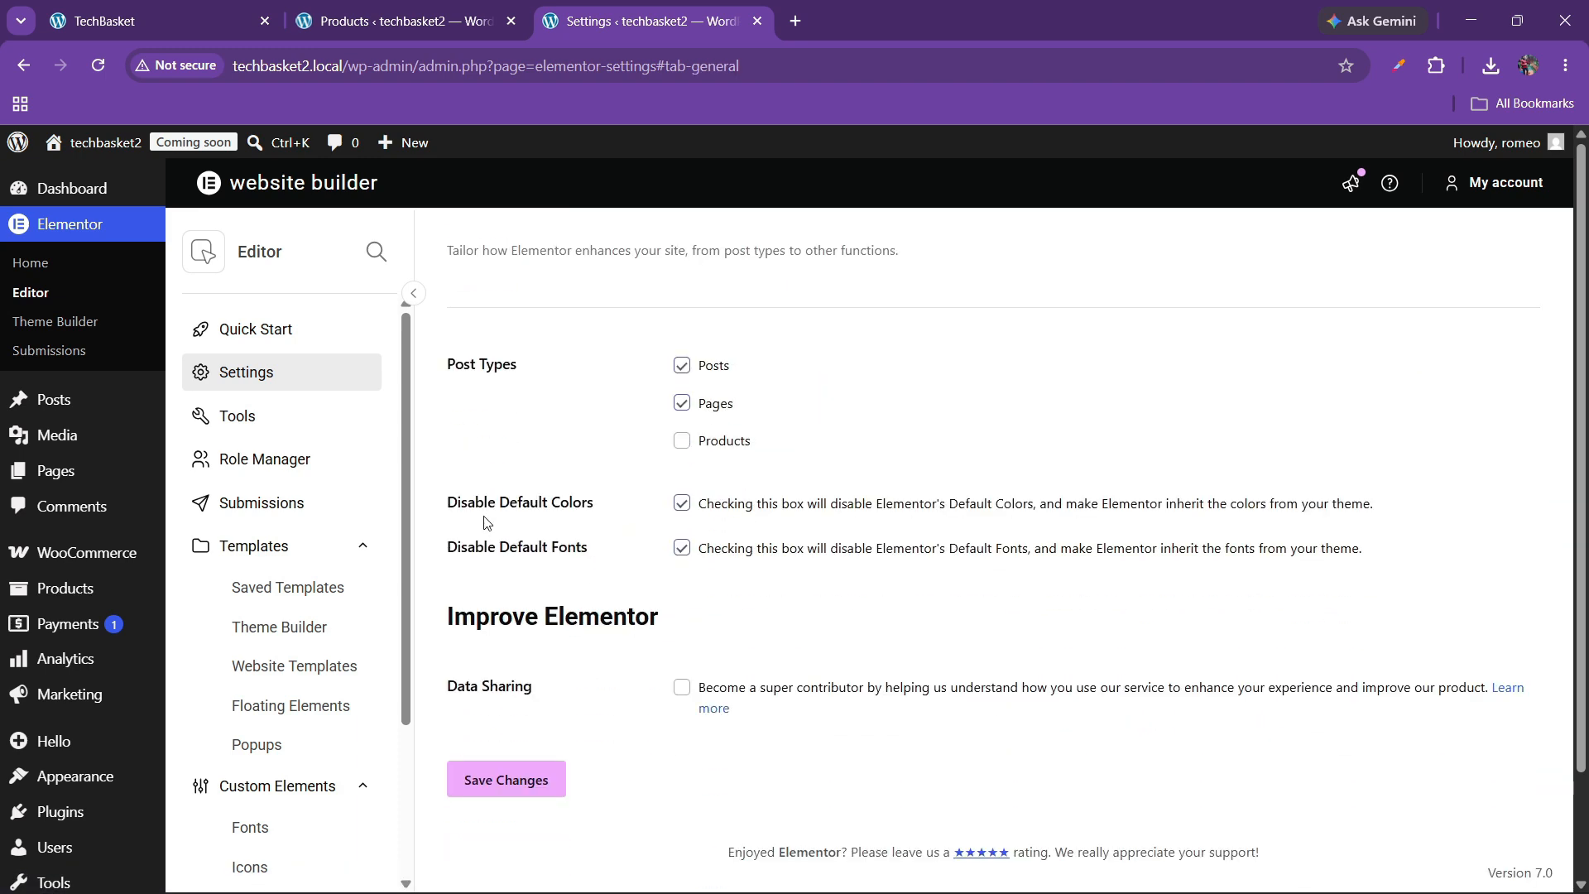
click(681, 503)
click(681, 548)
click(523, 786)
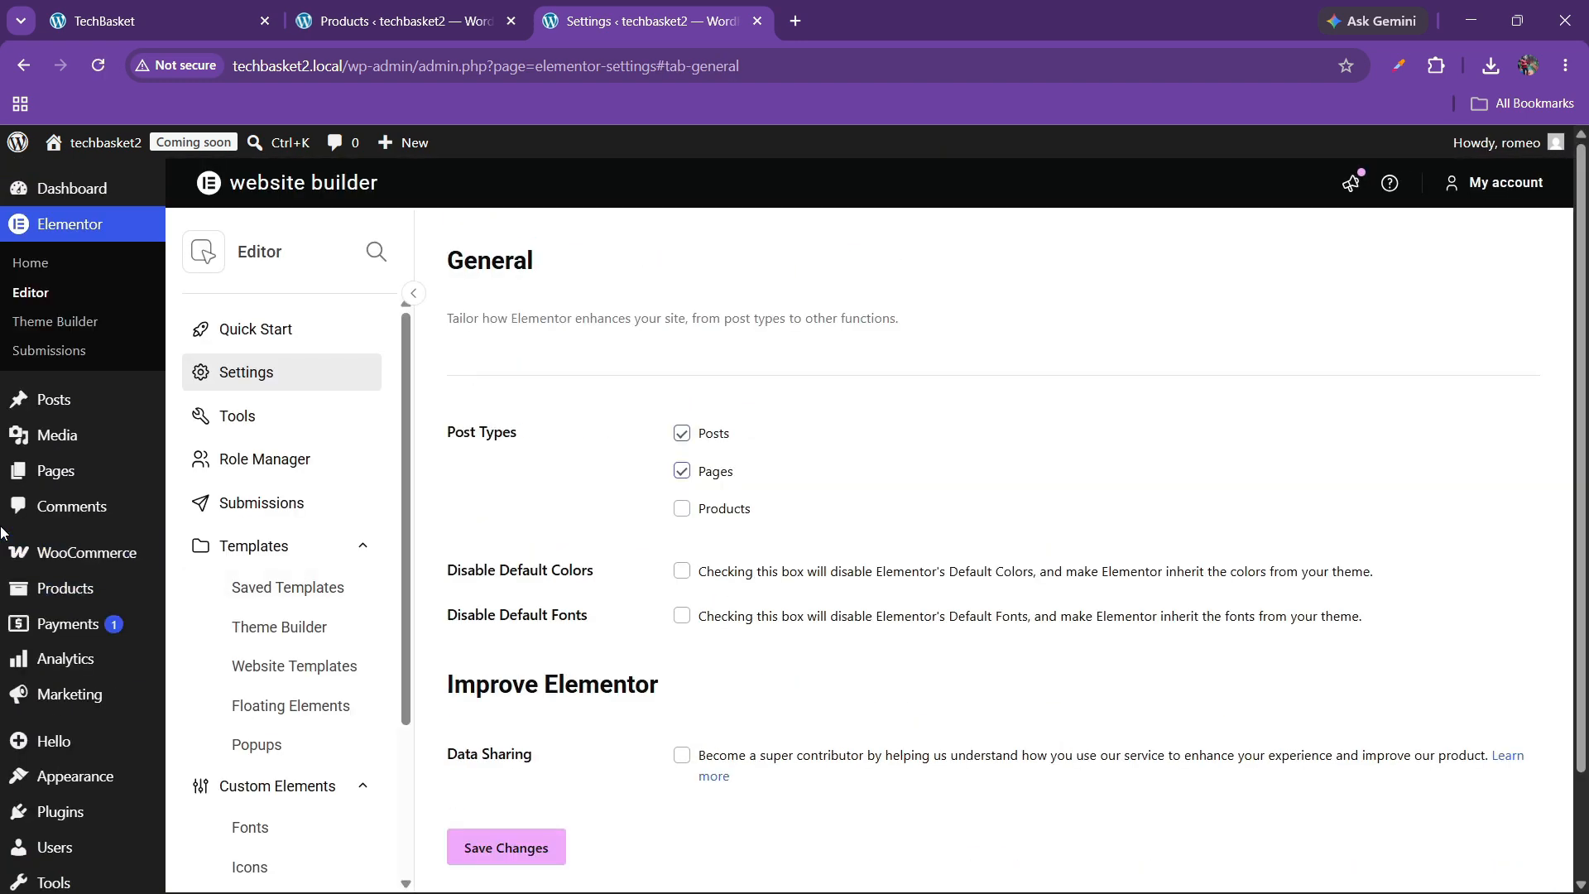
Move the Elementor #6, Privacy Policy, Refund and Returns Policy and Sample Page pages to the trash.
mouse_move(55, 468)
click(258, 510)
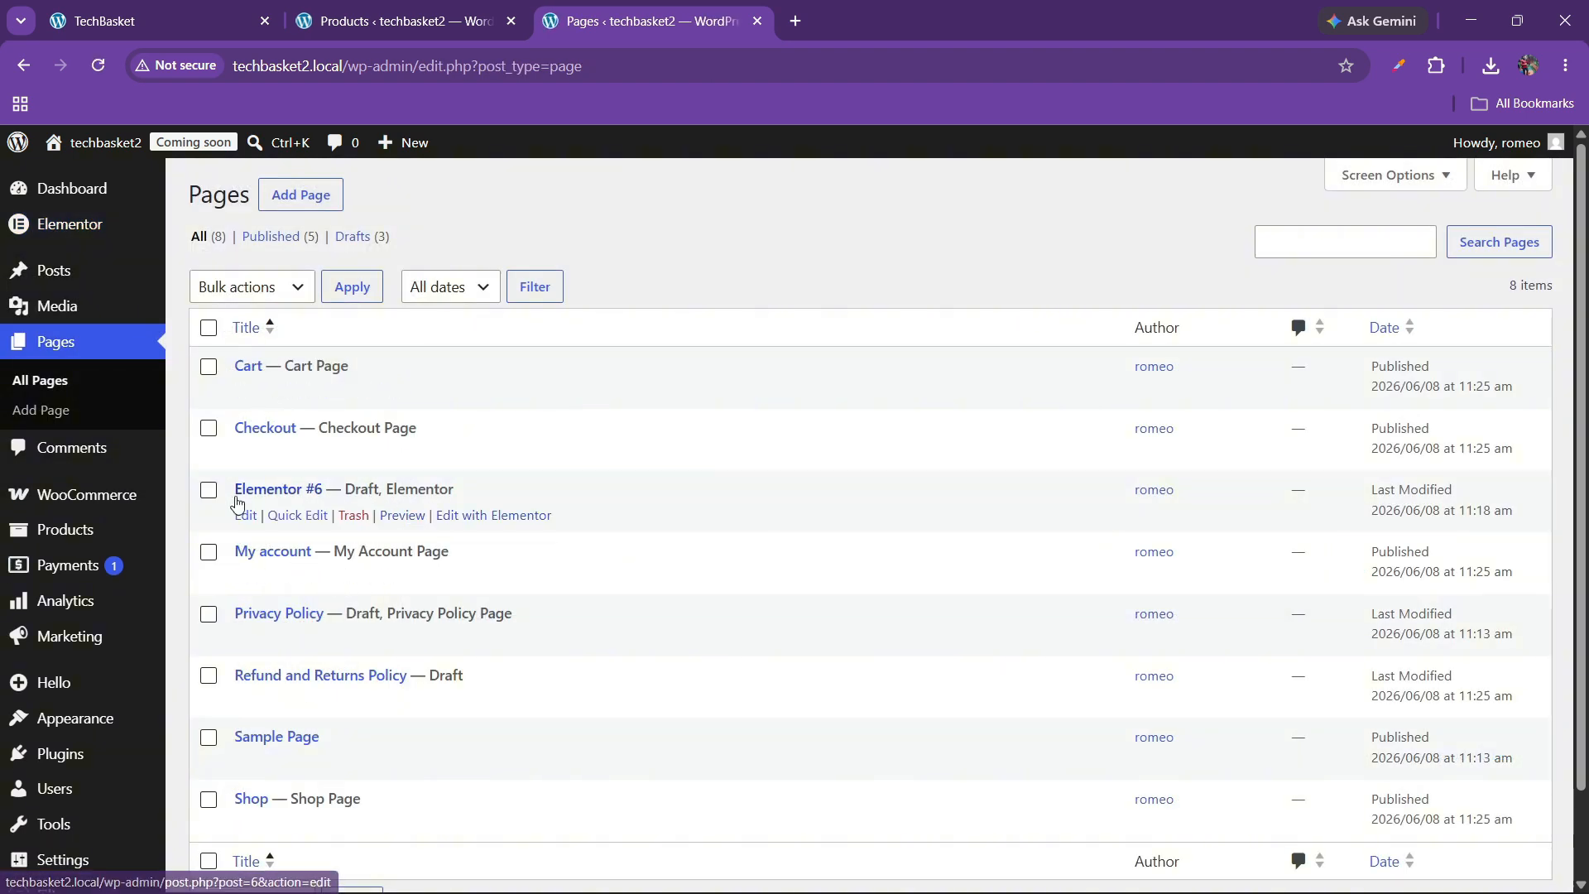
click(209, 490)
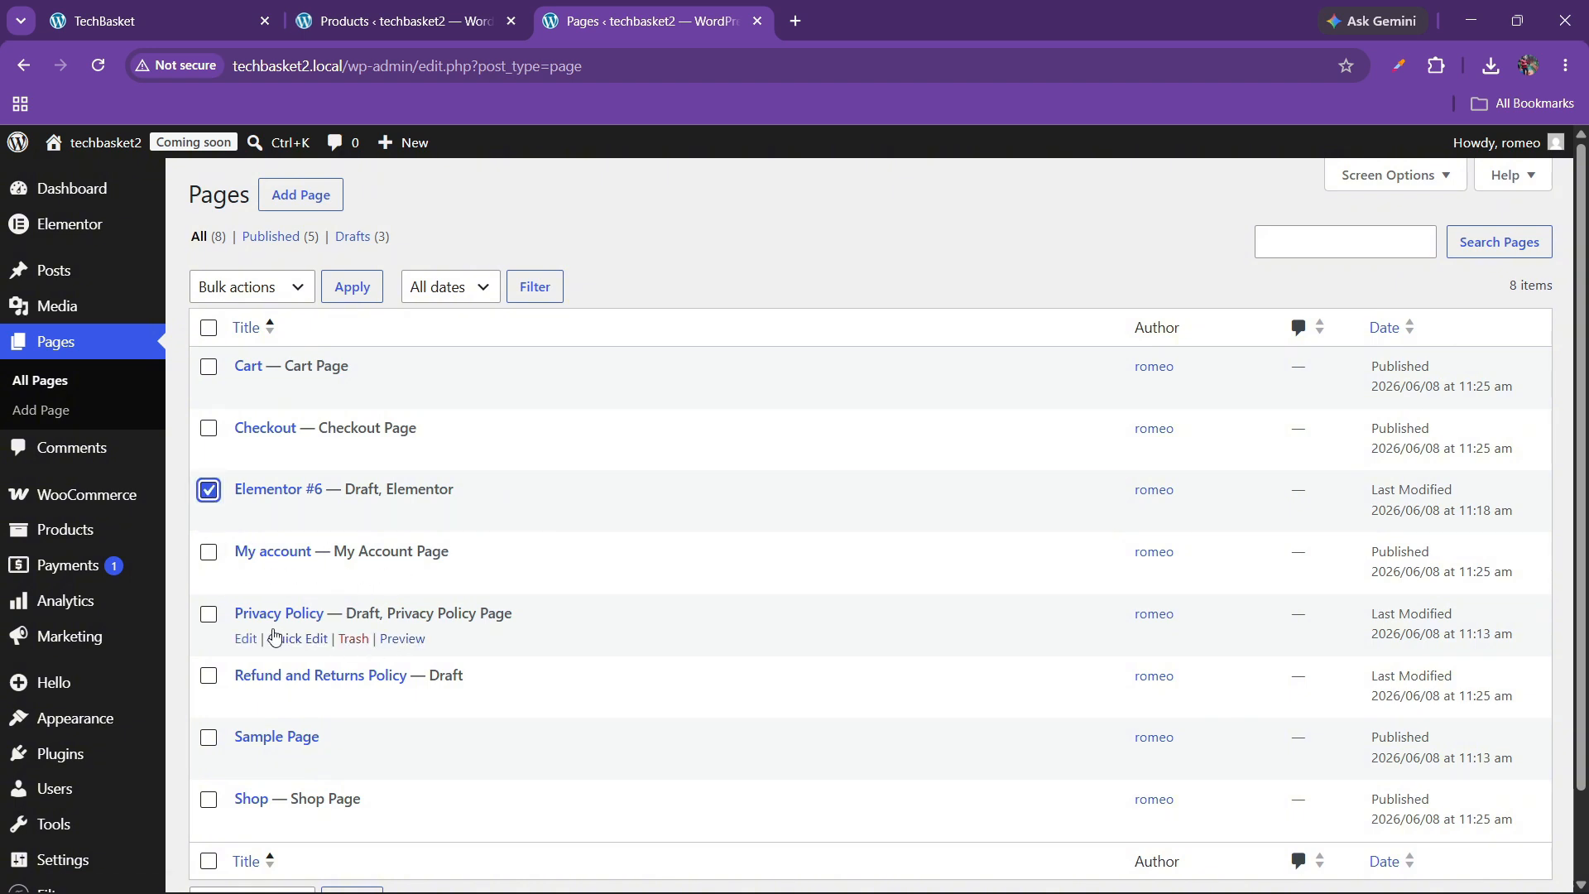
click(207, 615)
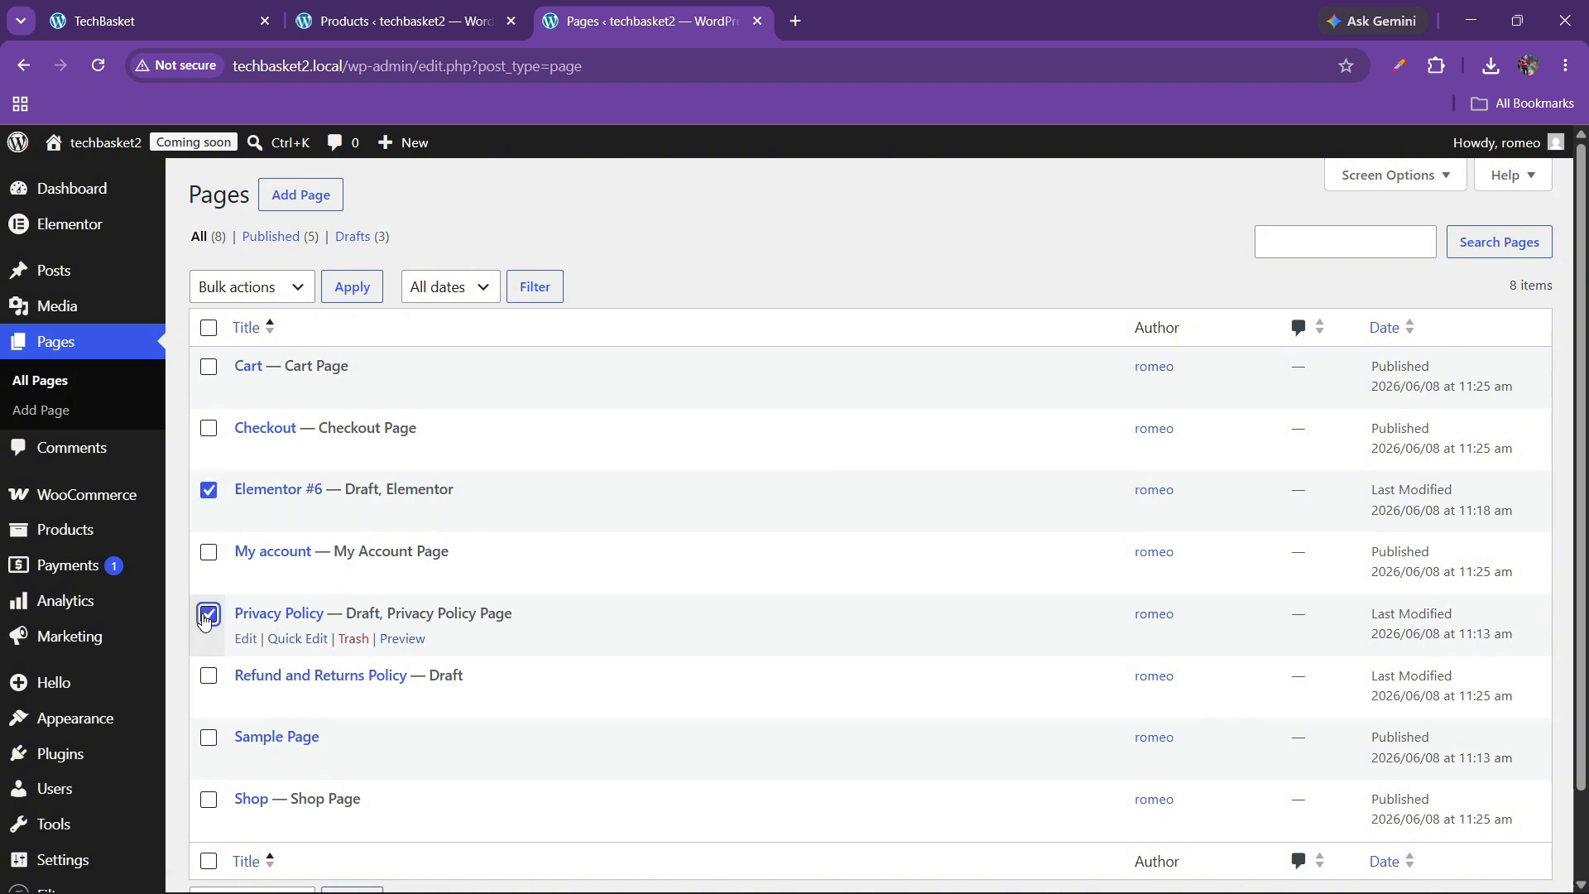
click(210, 676)
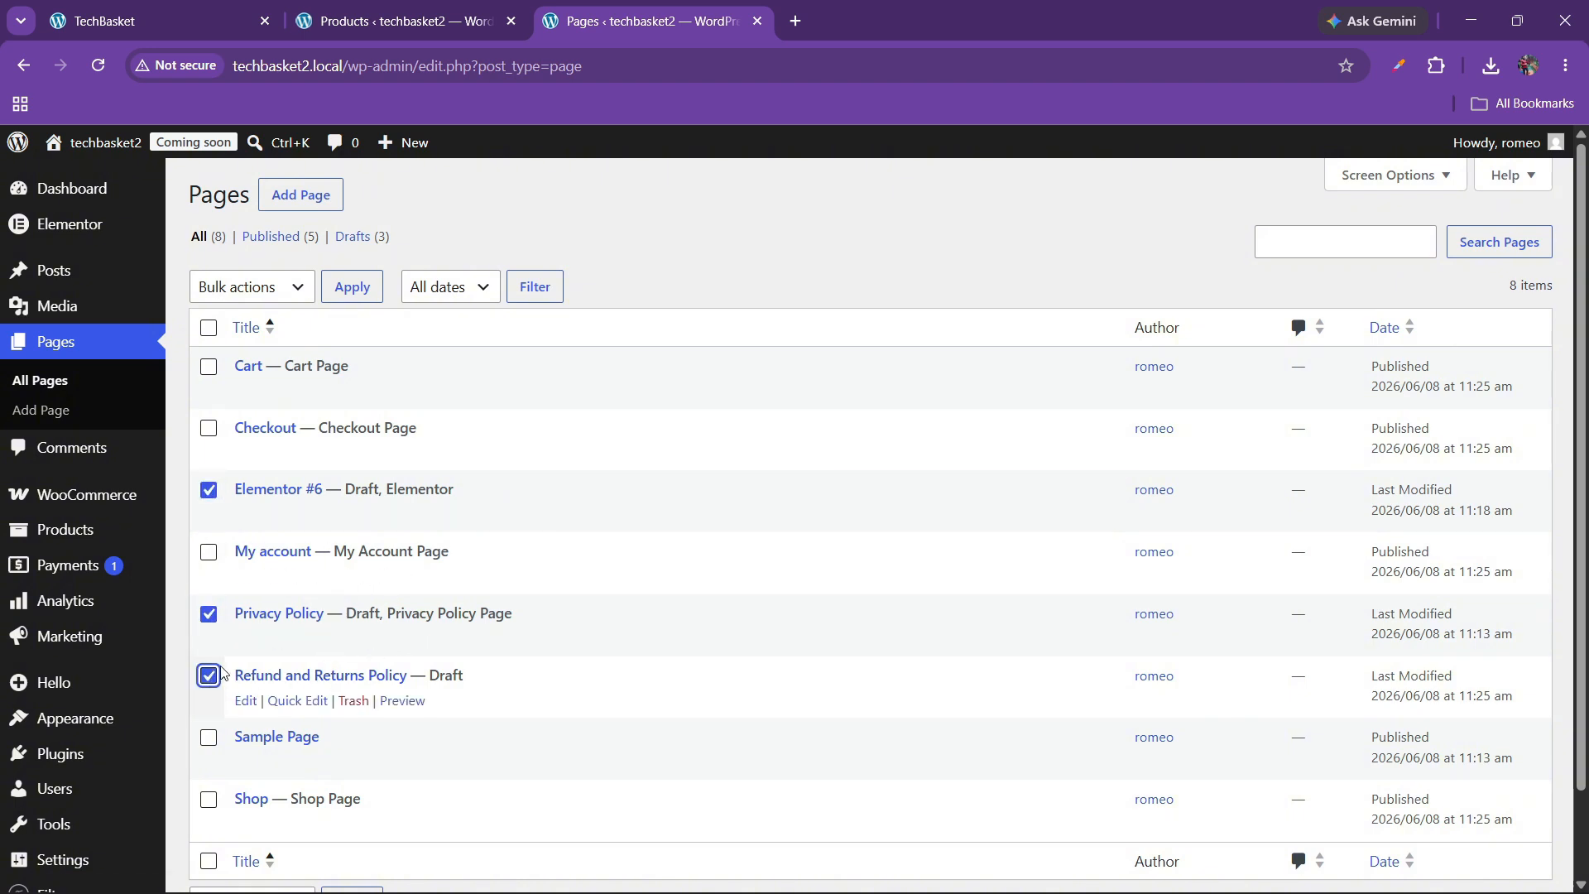
click(208, 737)
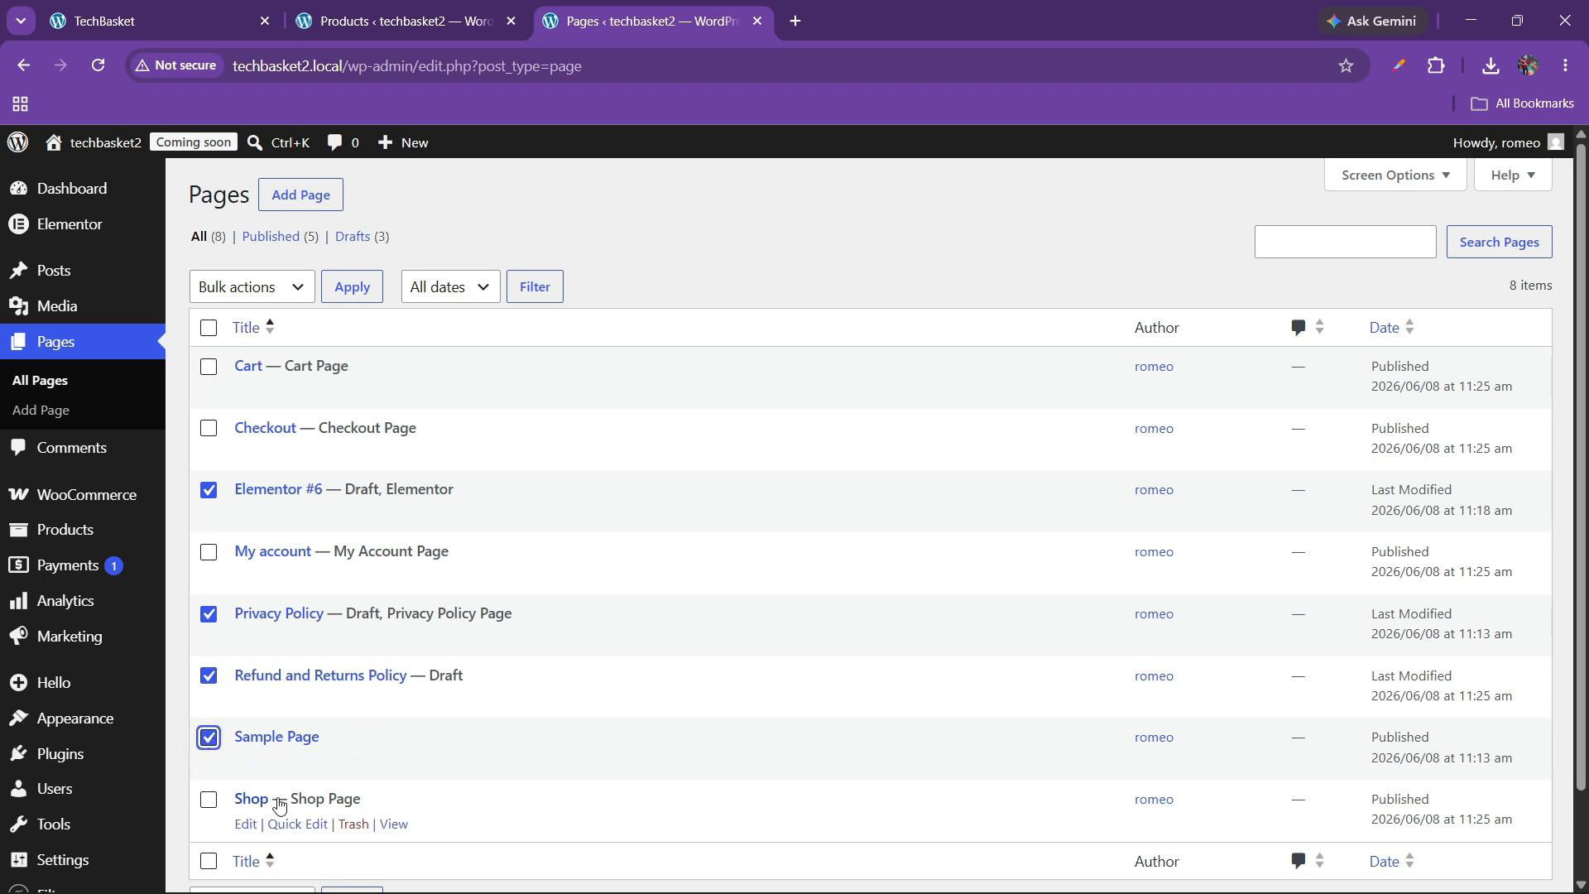
click(294, 290)
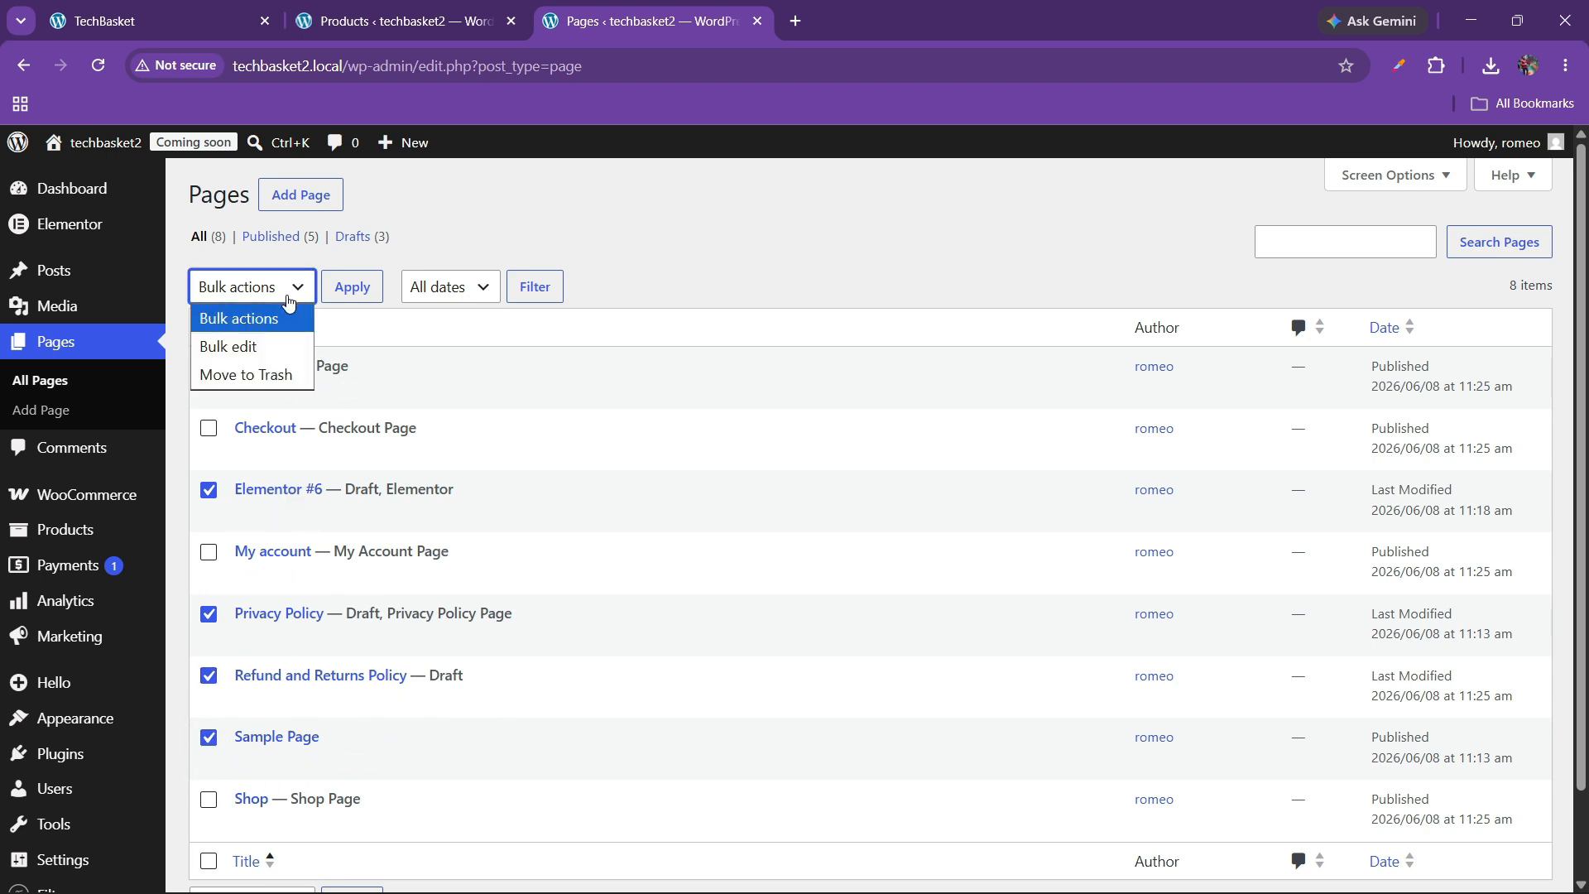
click(277, 372)
click(348, 291)
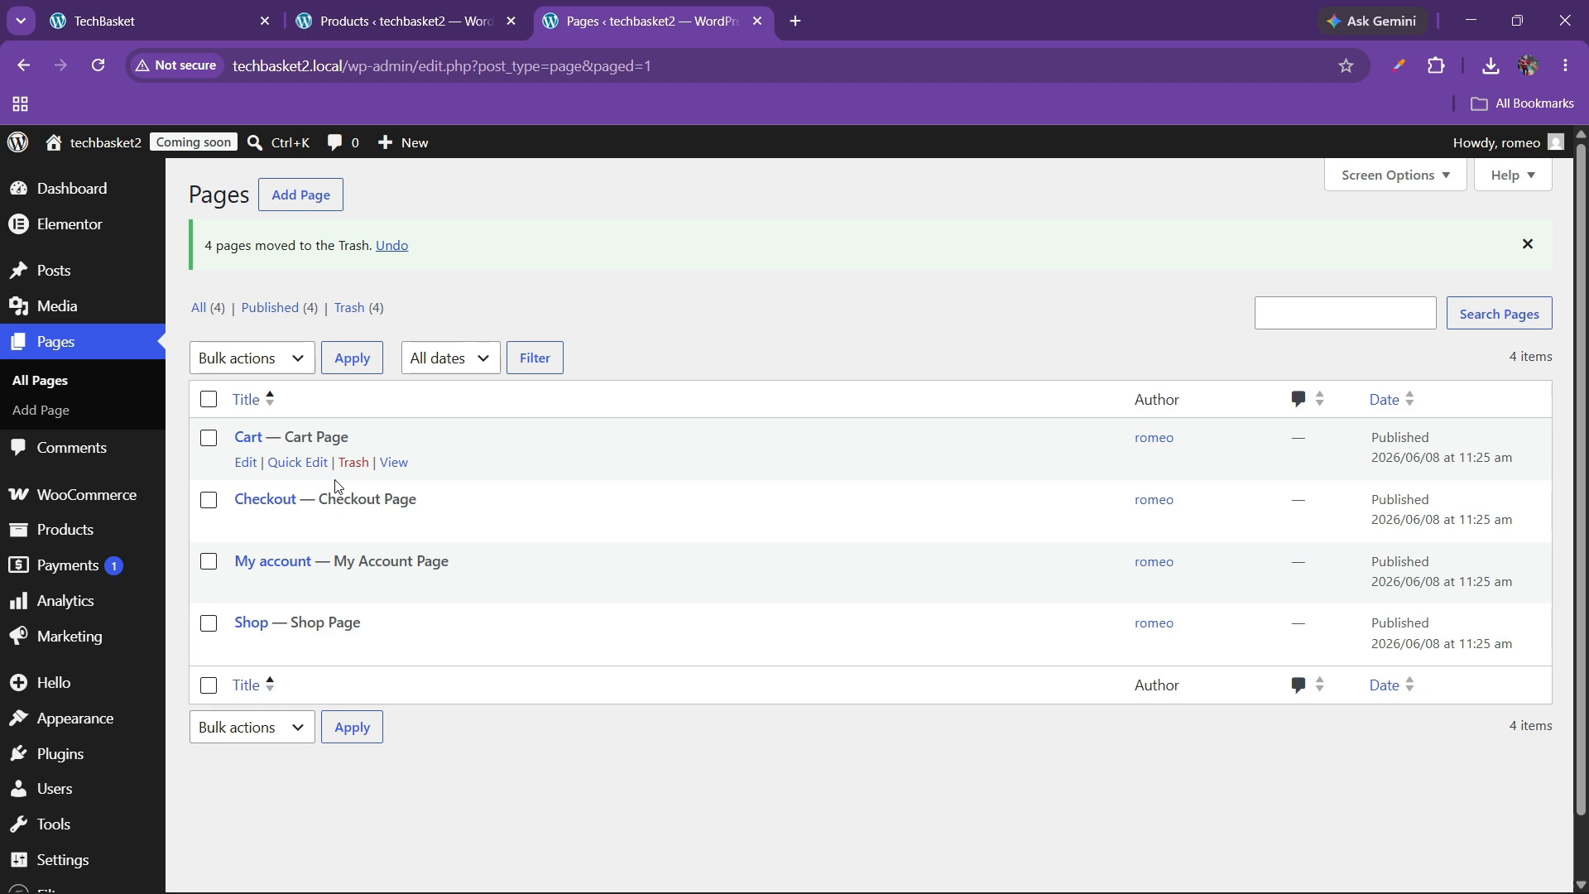
Add a page titled Home with the Elementor Full Width template and publish it.
click(302, 205)
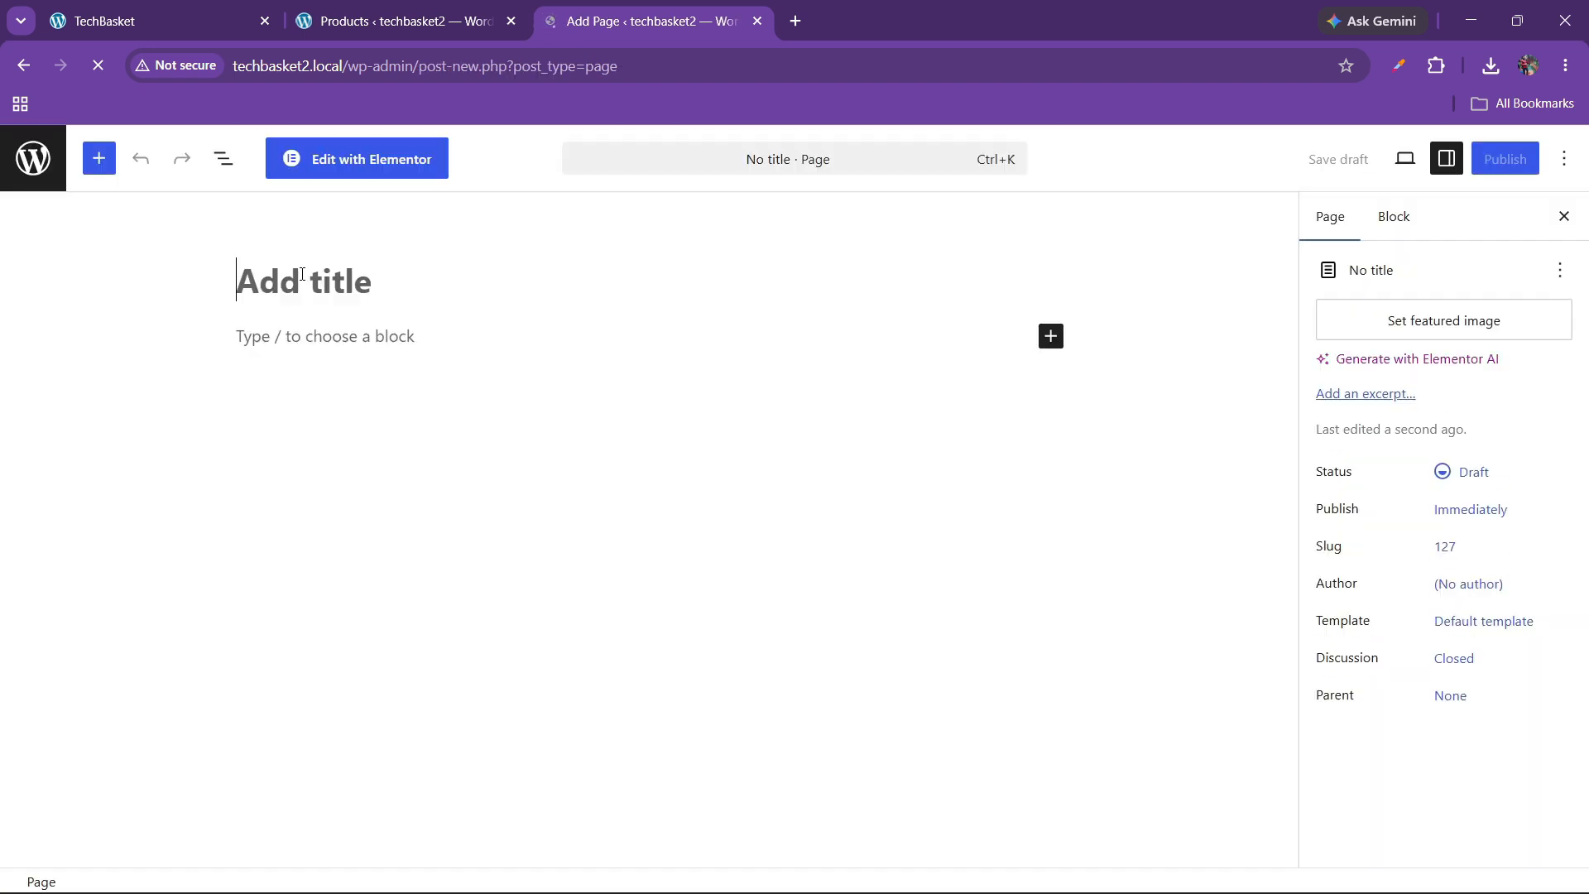
text(Home)
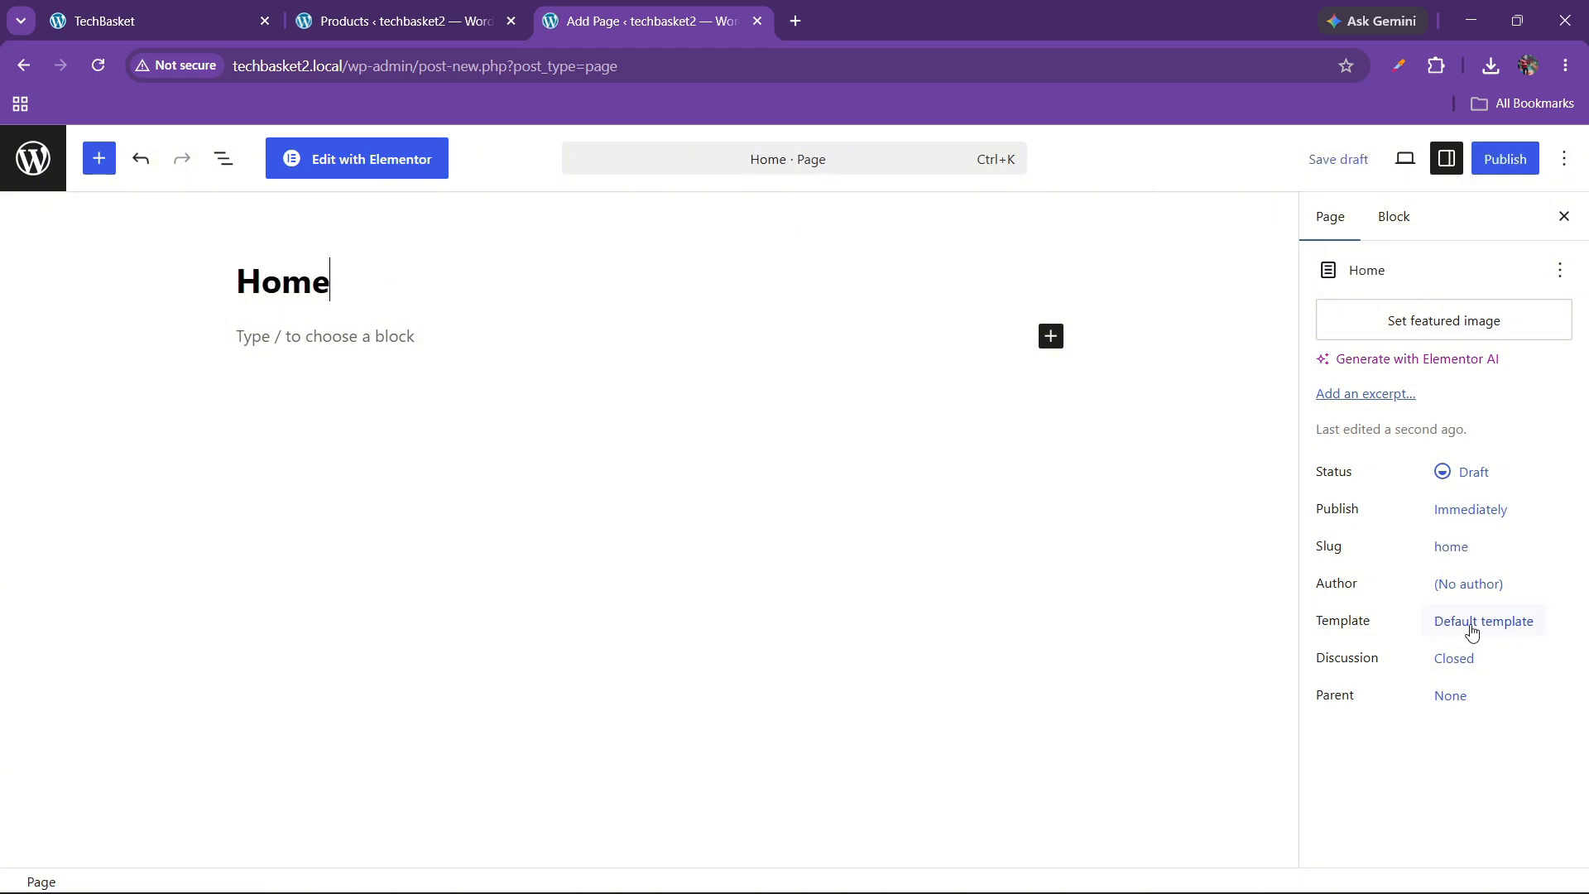
click(1443, 622)
click(1173, 753)
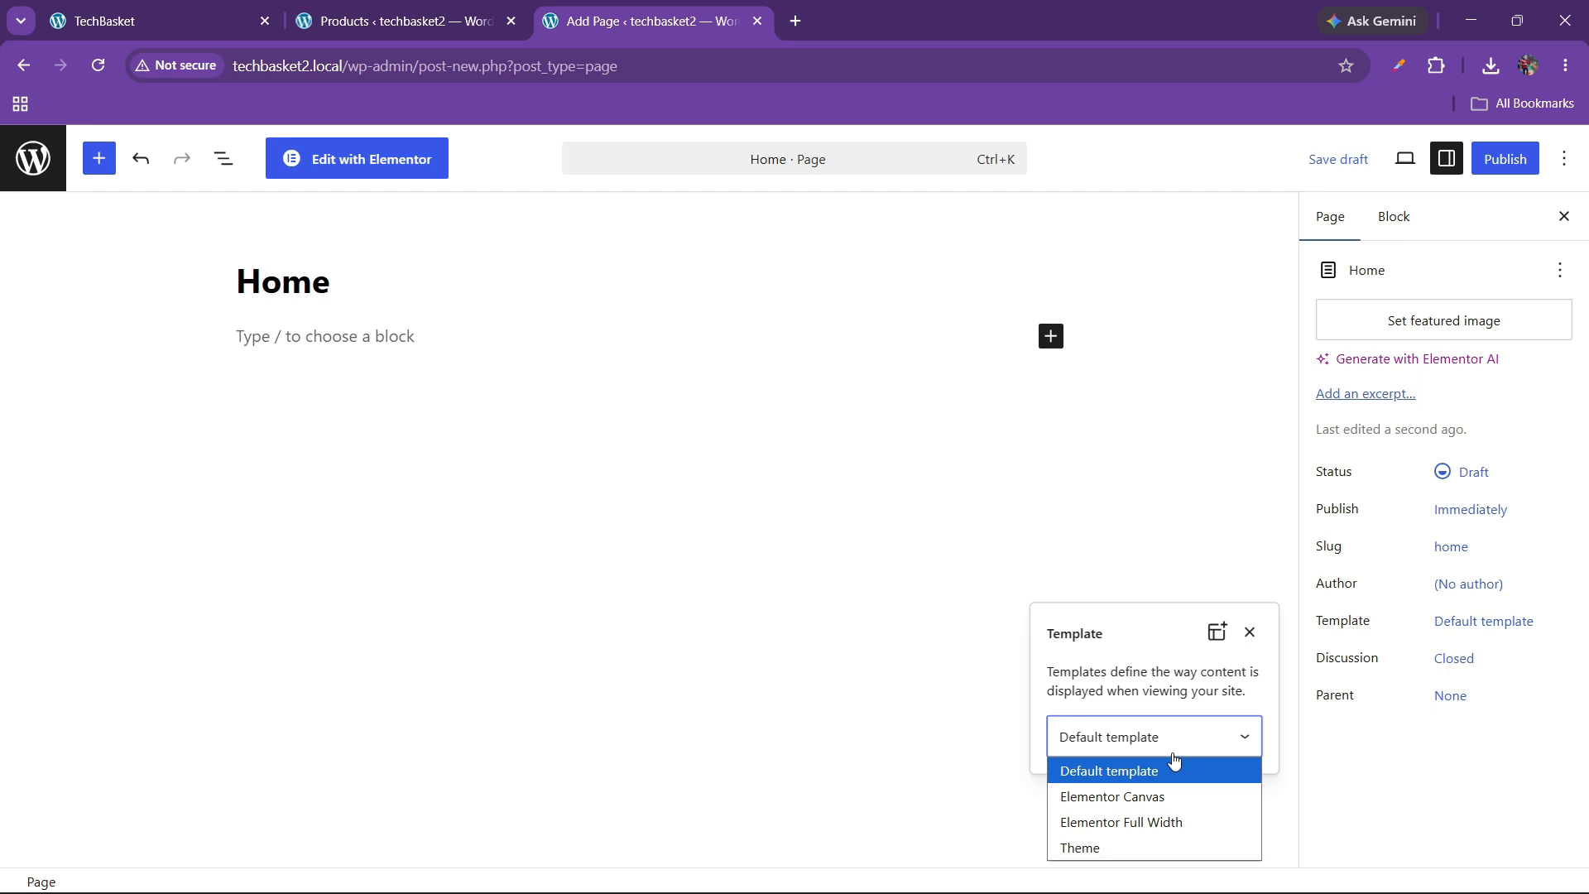
click(1140, 821)
click(852, 660)
click(1504, 161)
click(1504, 166)
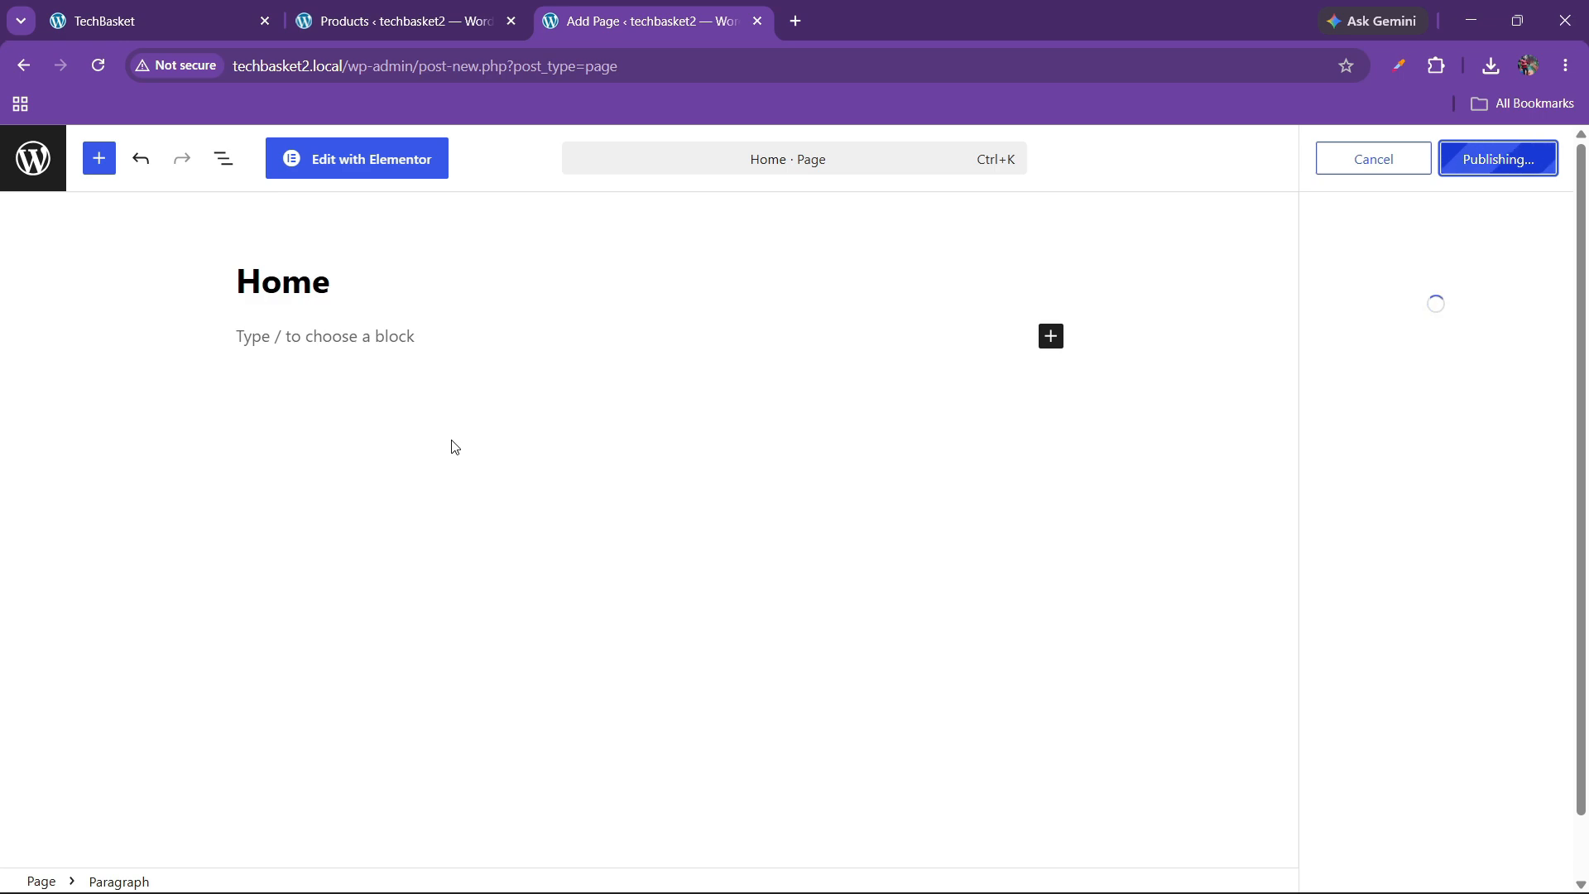
click(397, 21)
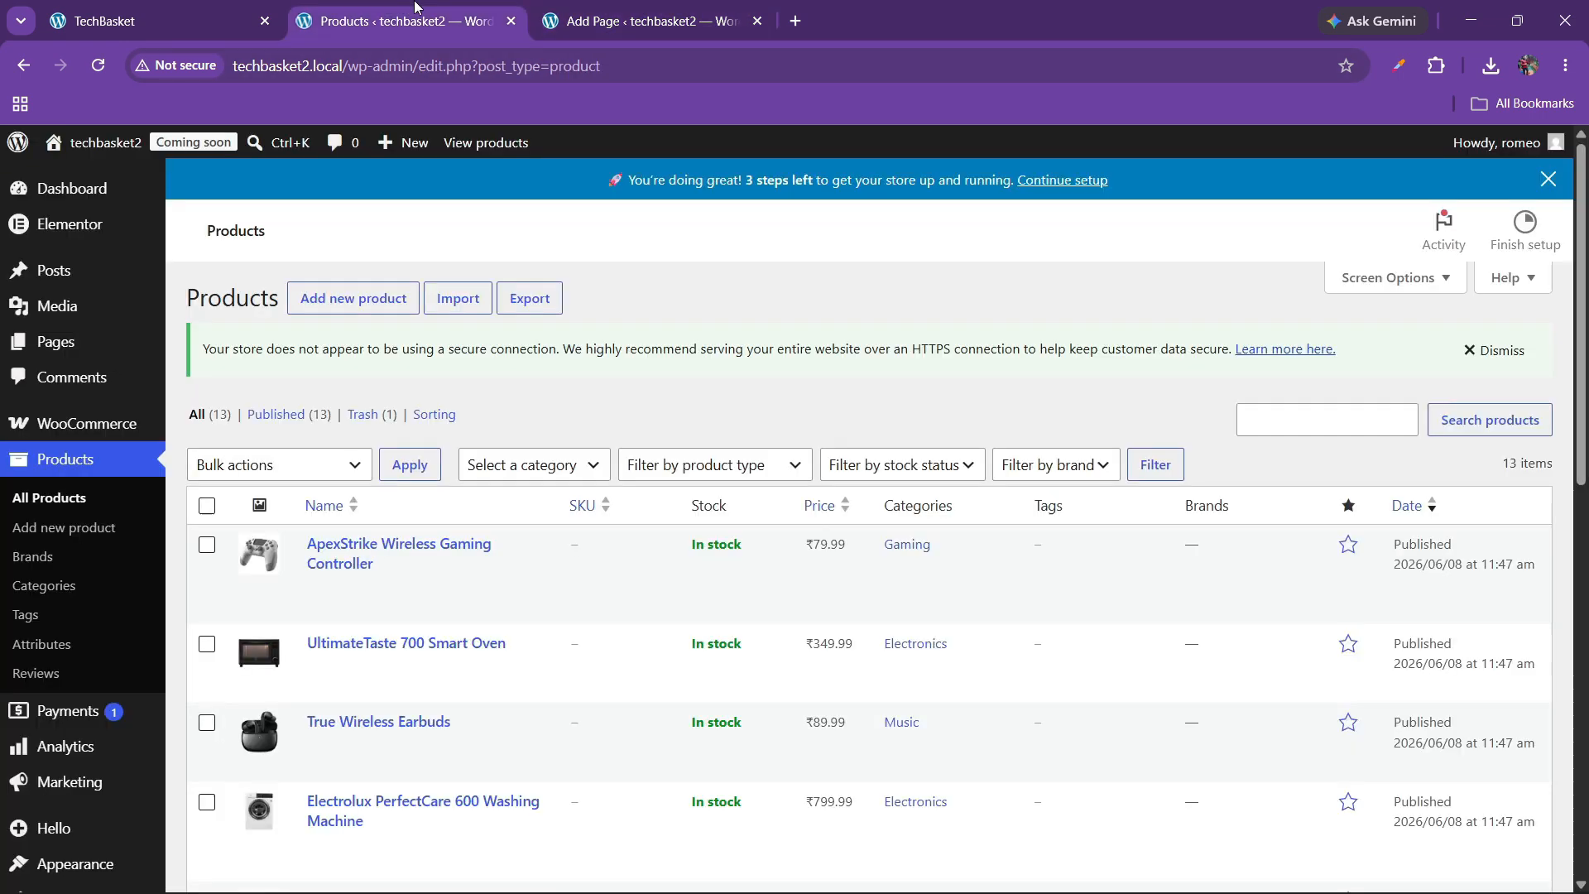
click(646, 21)
mouse_move(1117, 889)
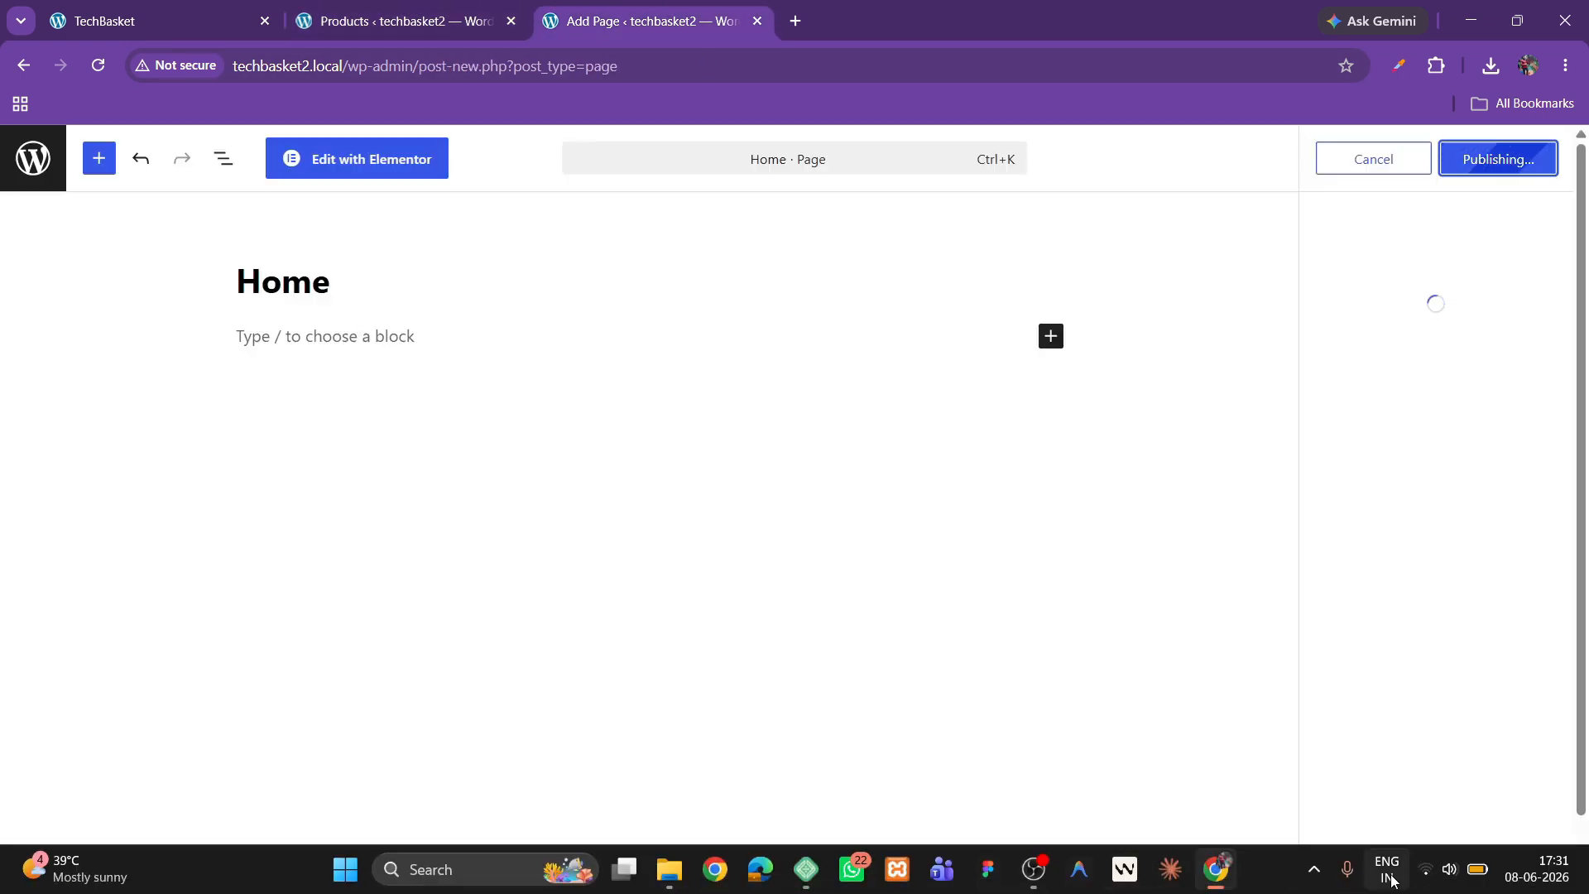
click(1448, 868)
click(1261, 879)
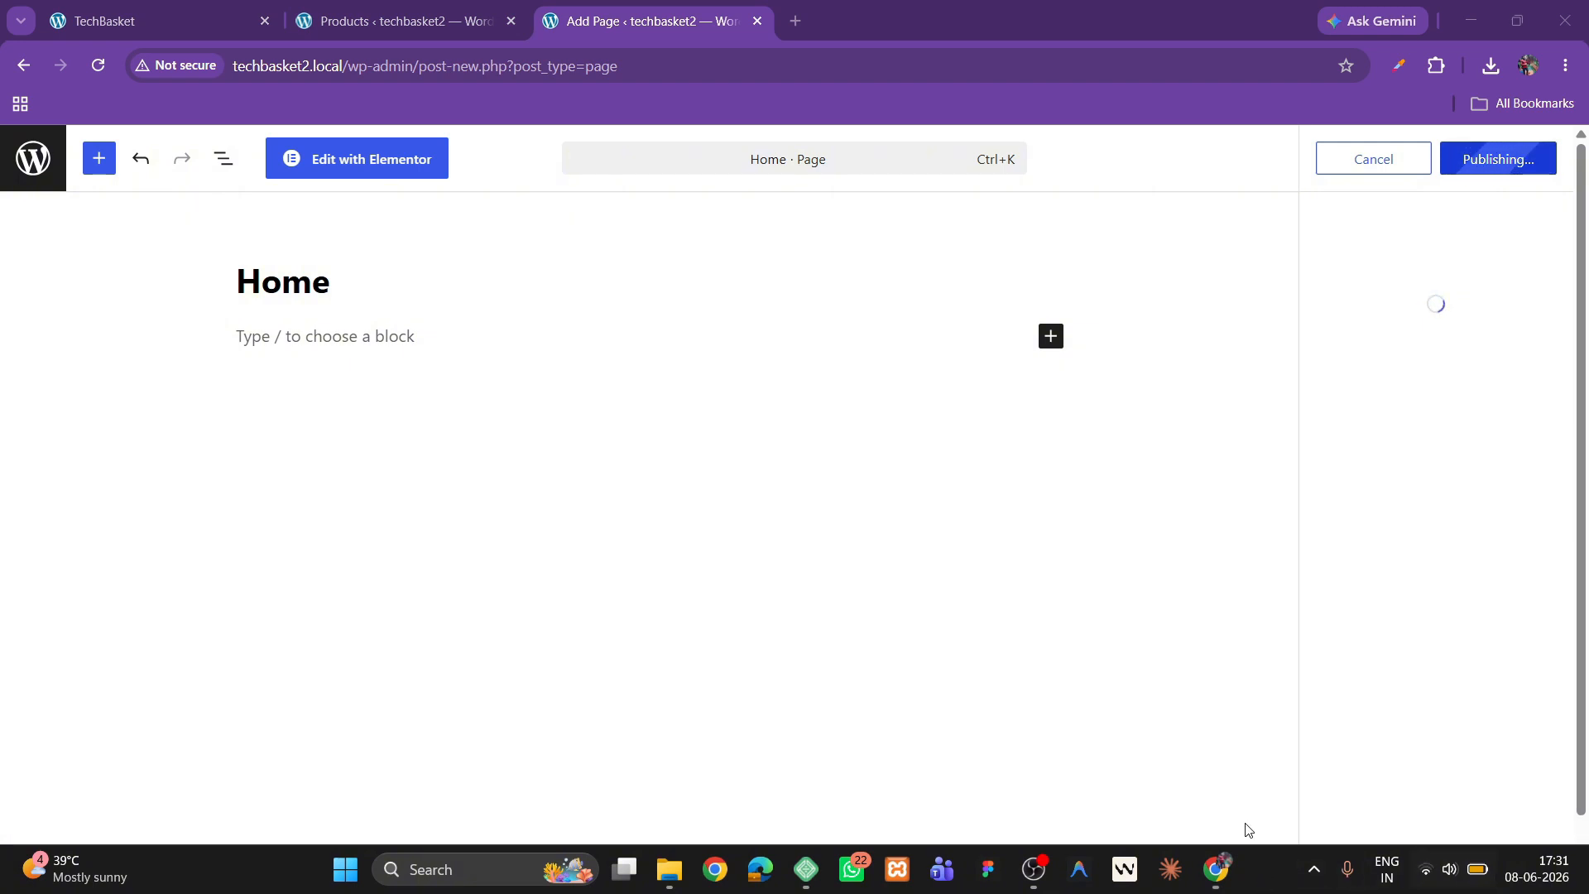
Leave the Home page editor for the Pages list and check the computer's Wi-Fi connection.
click(35, 156)
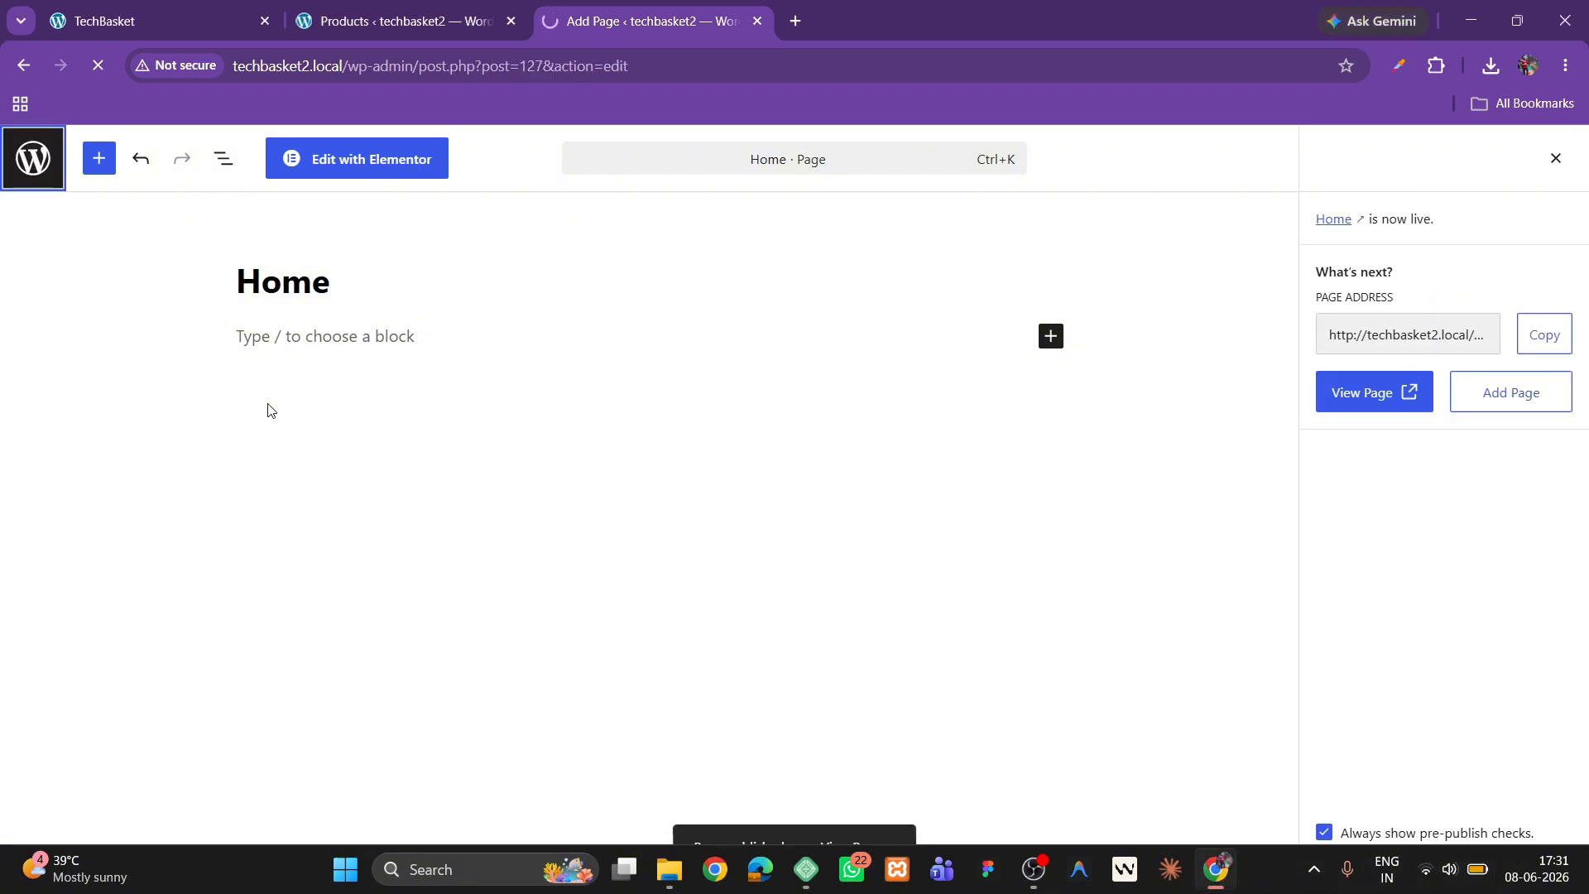
click(1439, 869)
click(1304, 478)
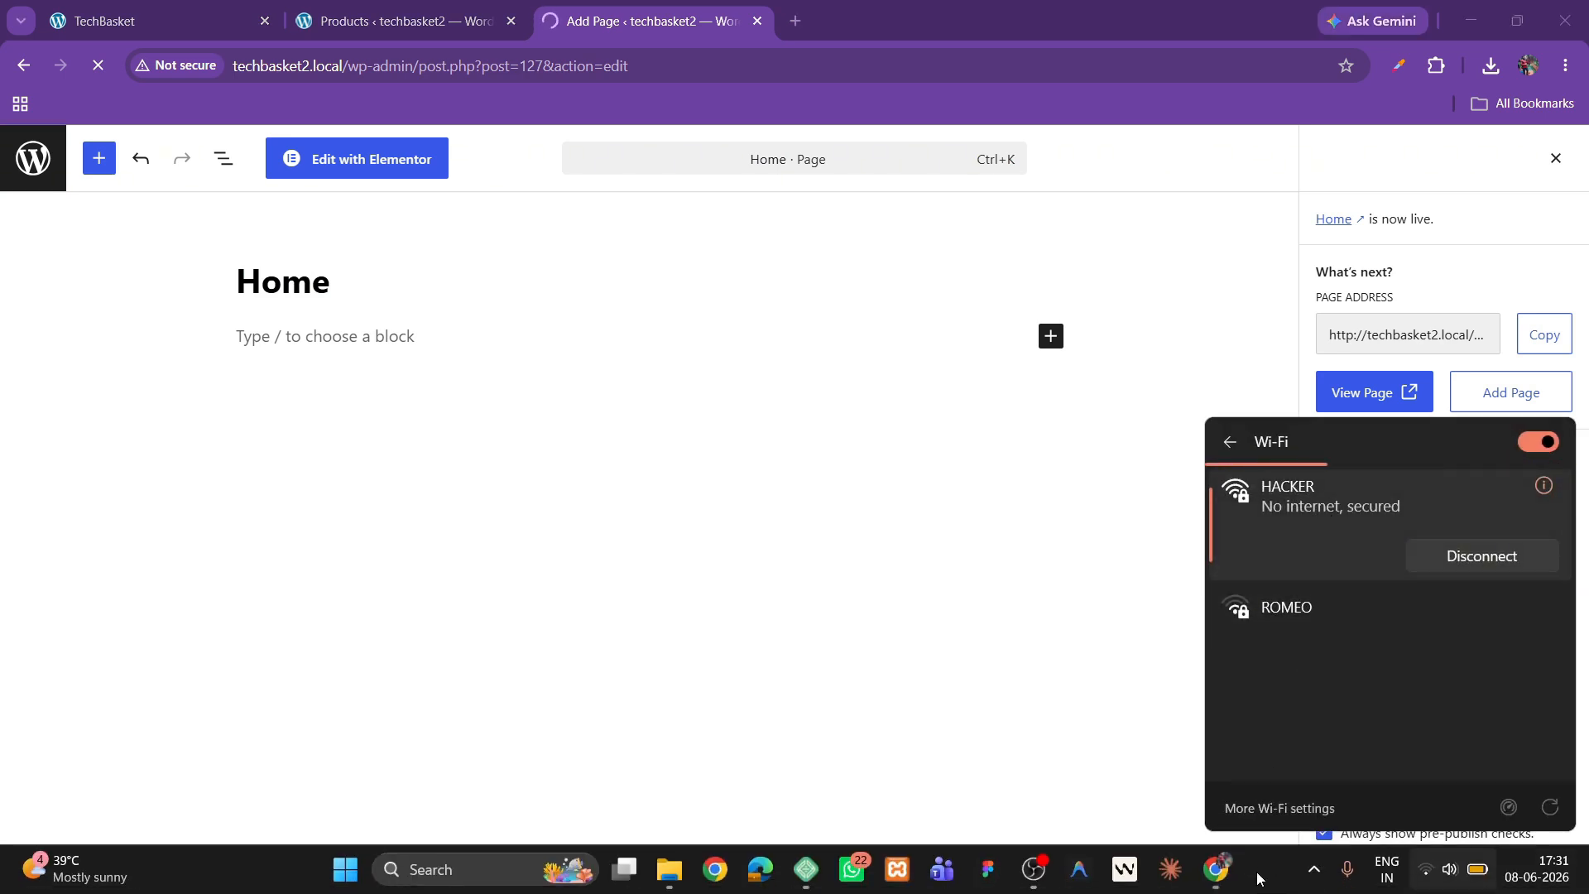
click(1270, 880)
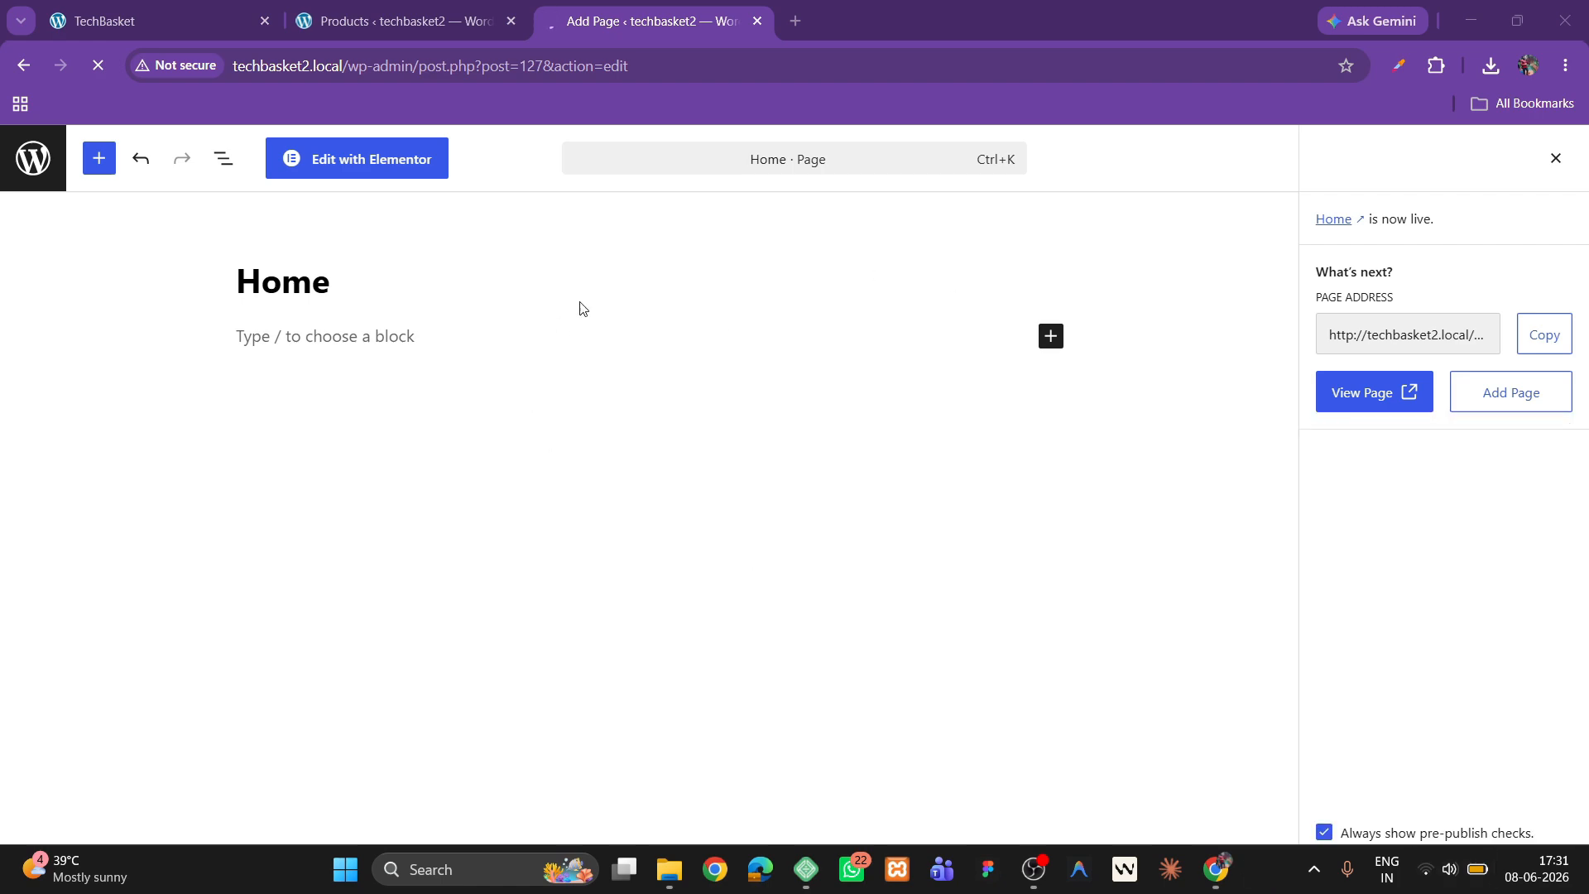
Look over the original TechBasket home page in its browser tab and open the Color Picker for Chrome extension.
click(397, 21)
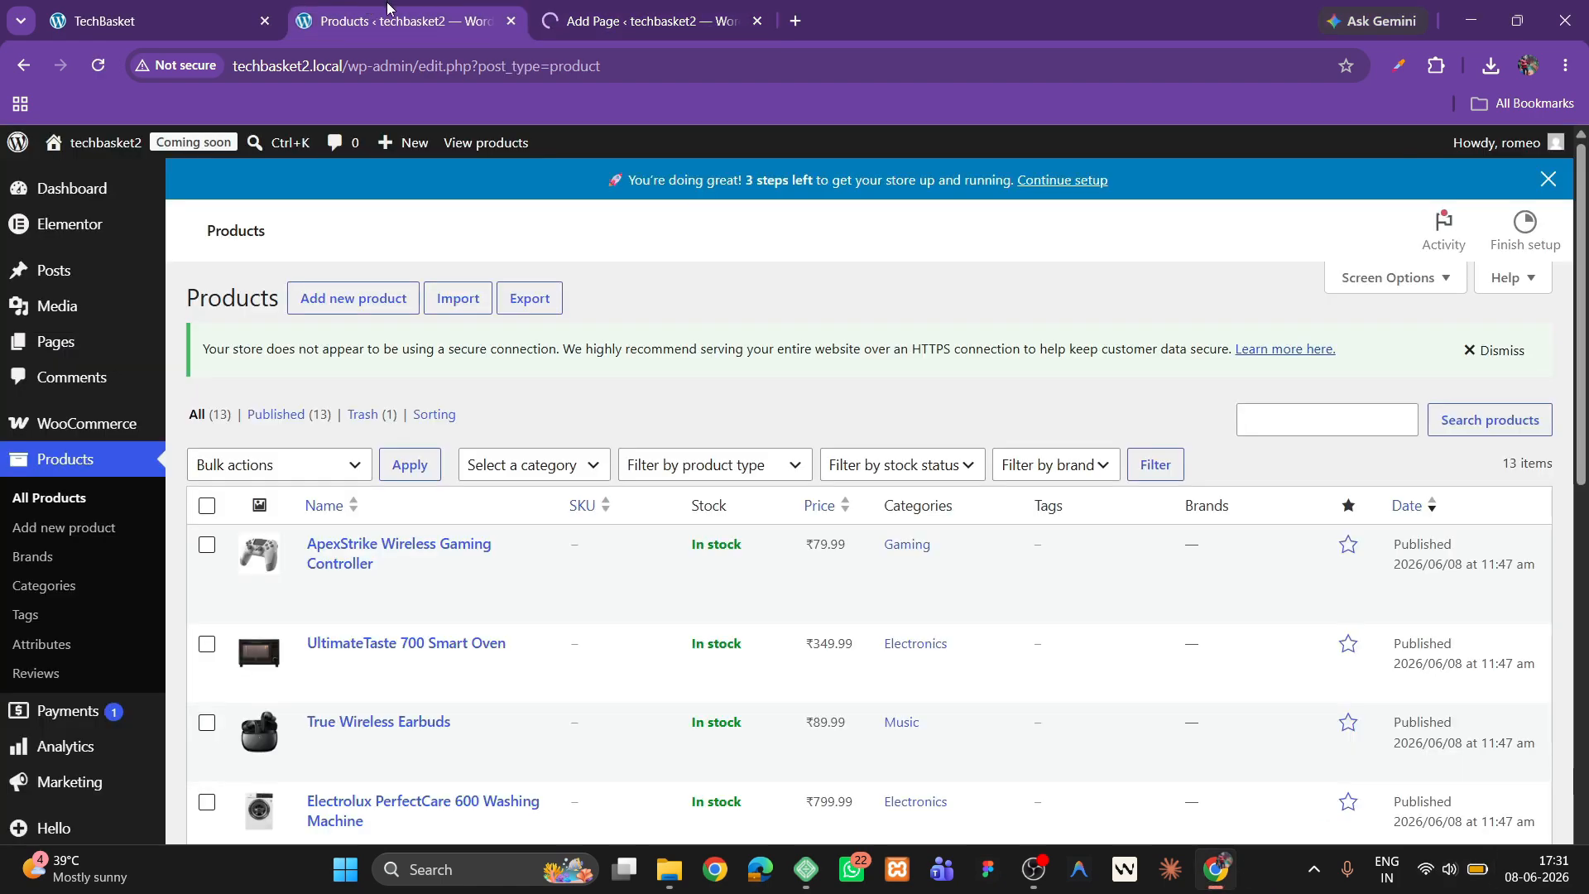
click(650, 18)
click(158, 20)
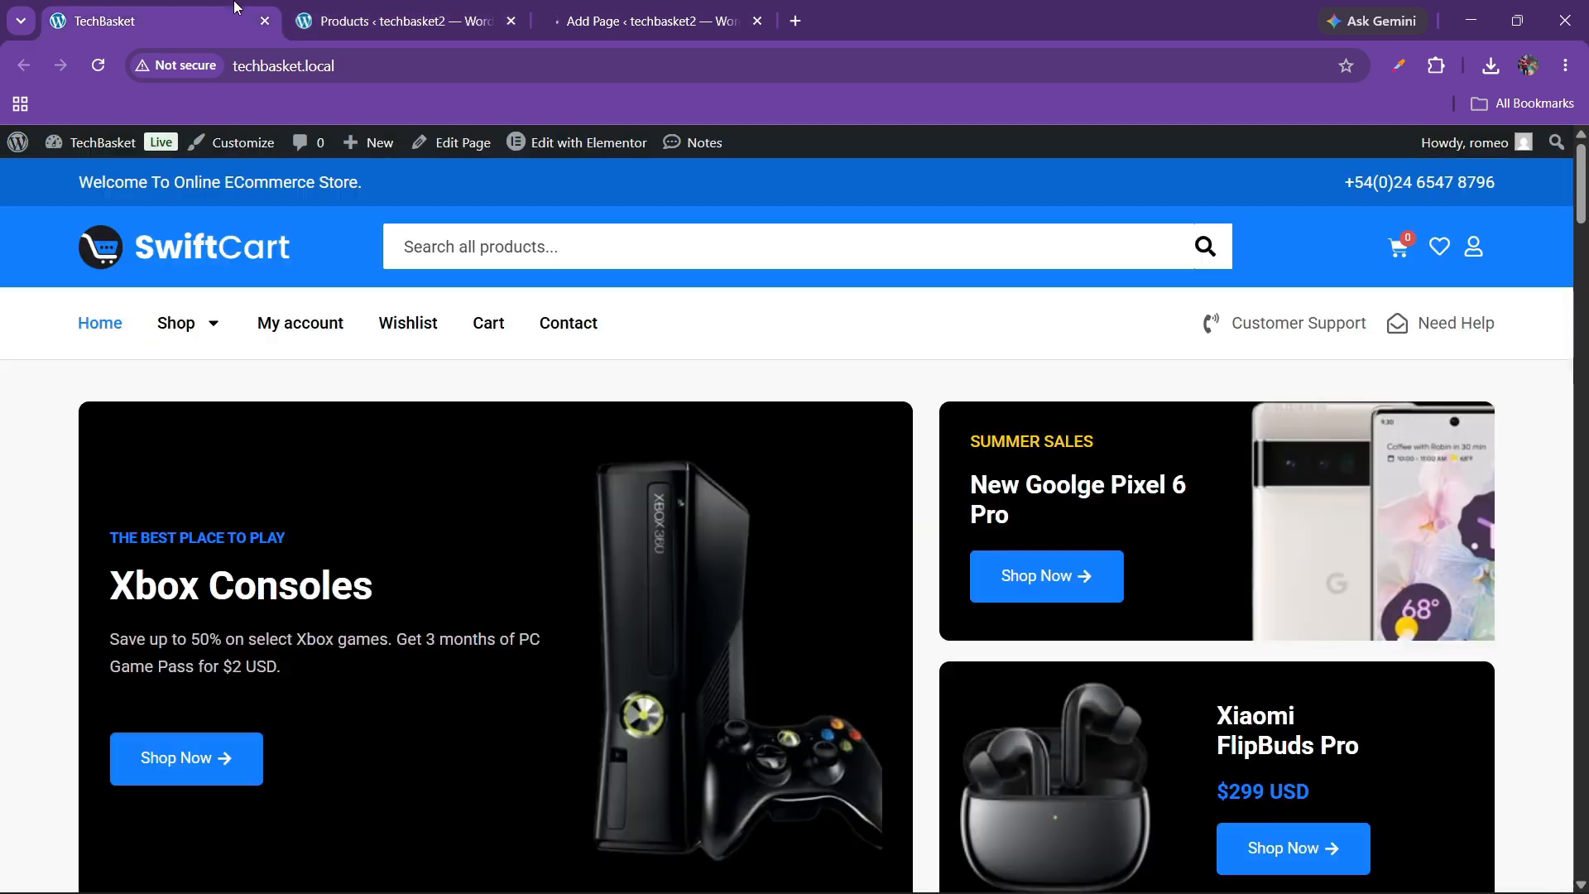
scroll(637, 522, down, 5)
scroll(637, 520, up, 5)
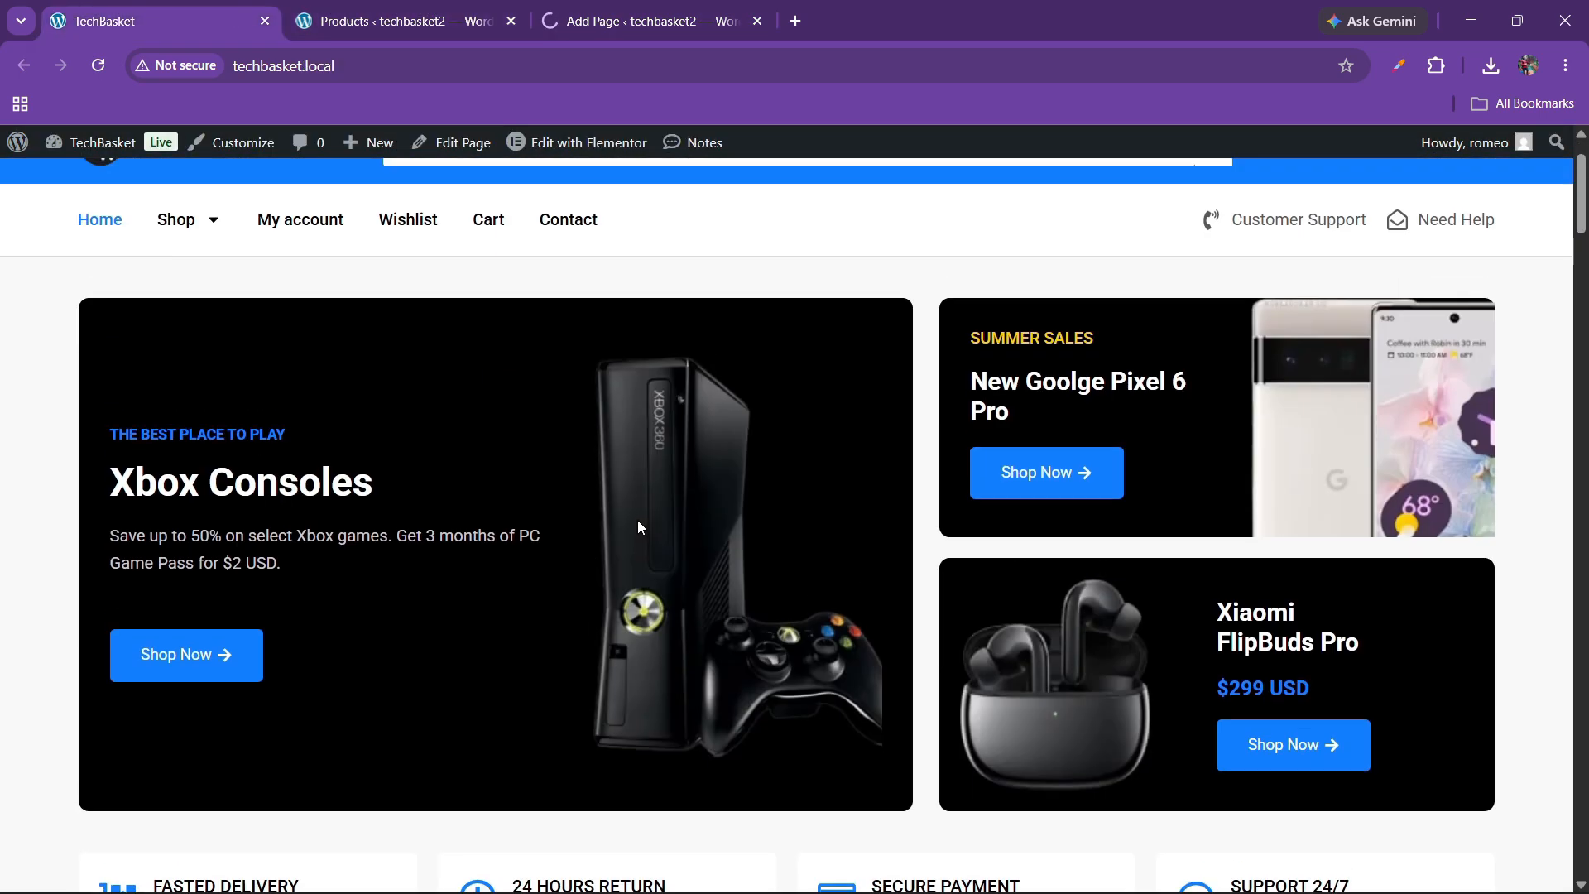
click(1437, 65)
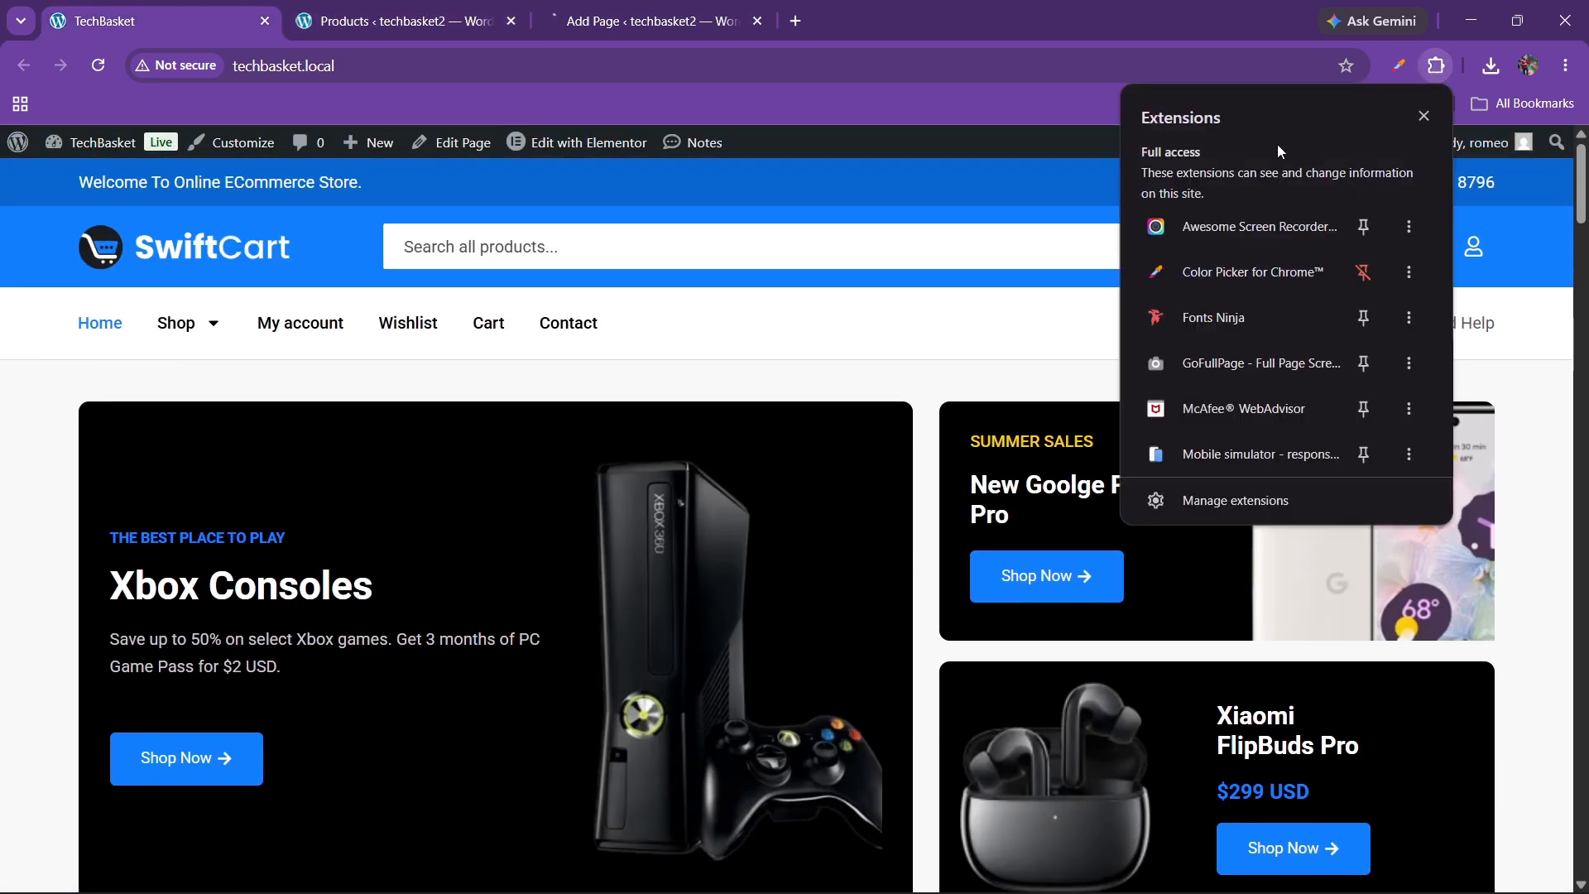
click(1249, 274)
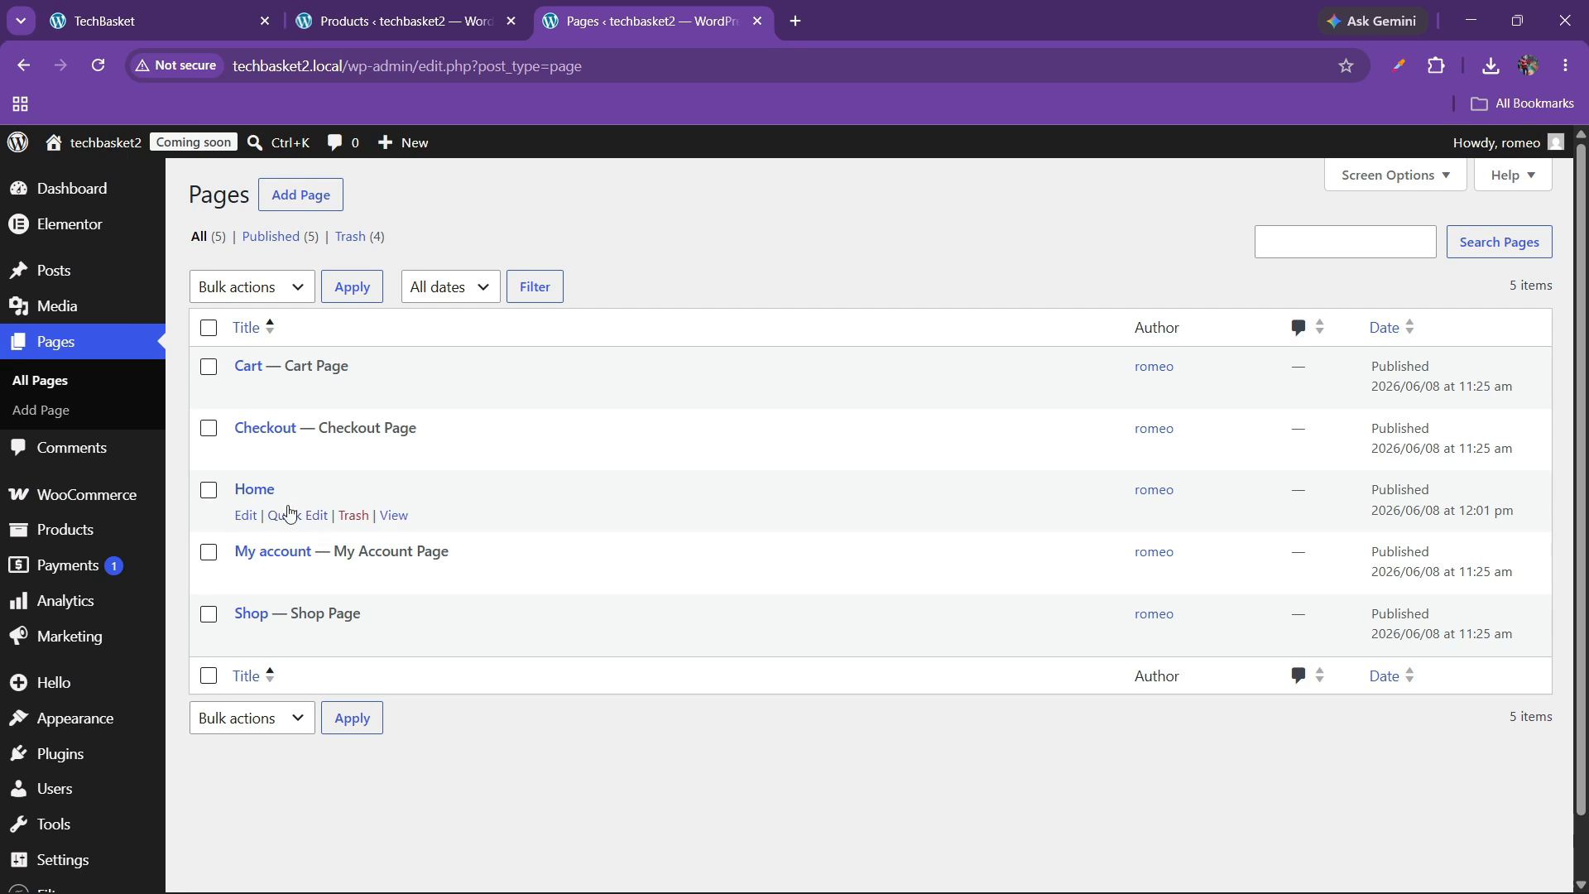
In the Reading settings, make the static page Home the homepage, limit feed posts to excerpts, and save the changes.
scroll(83, 603, down, 1)
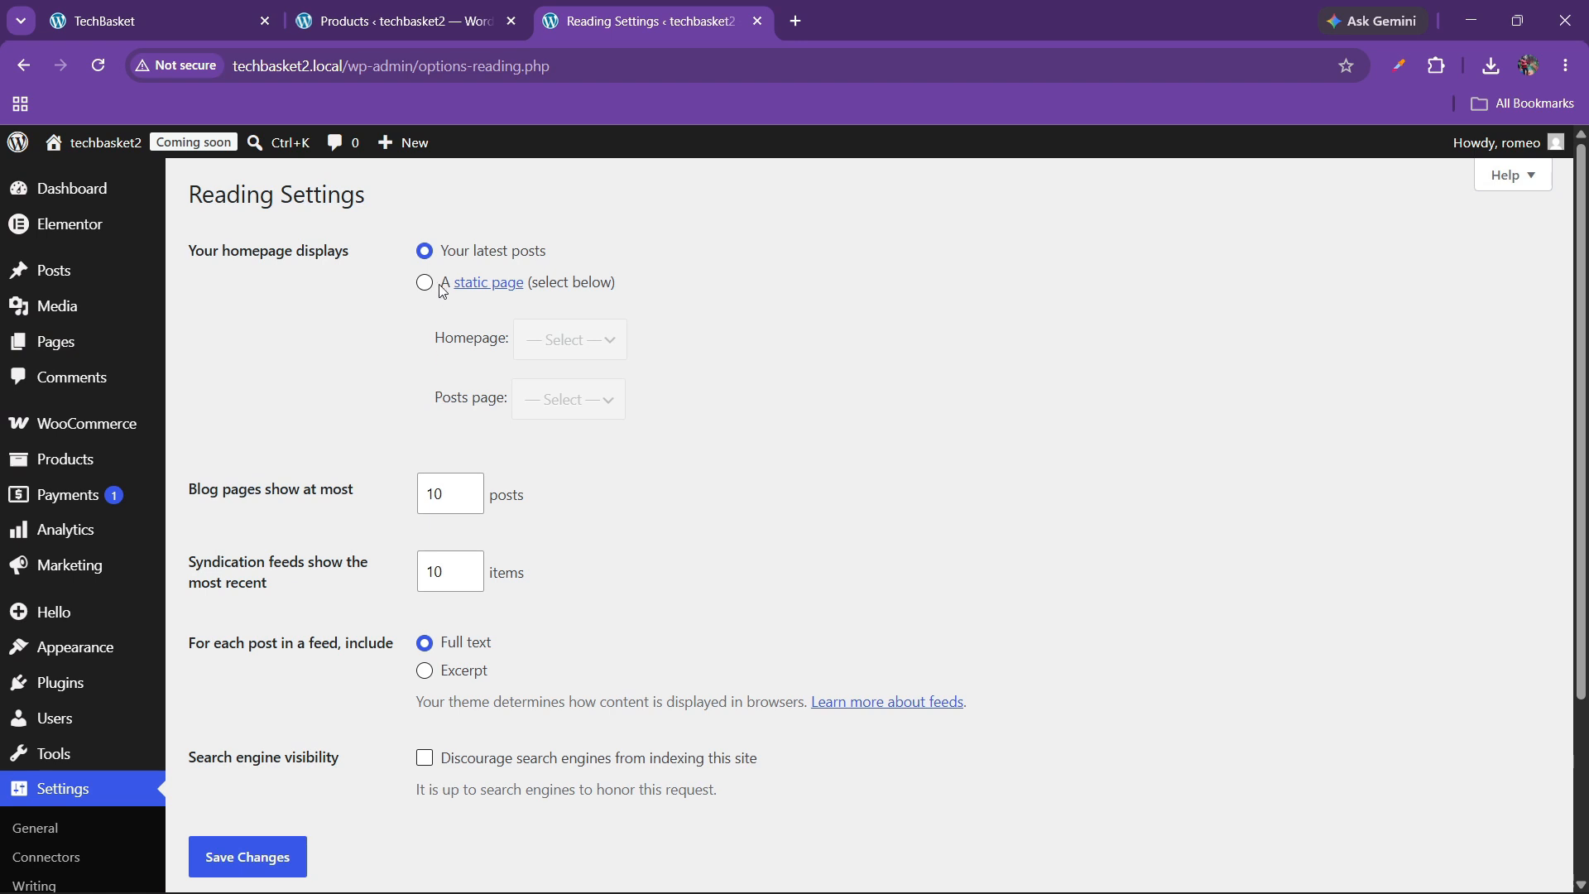
click(426, 283)
click(550, 343)
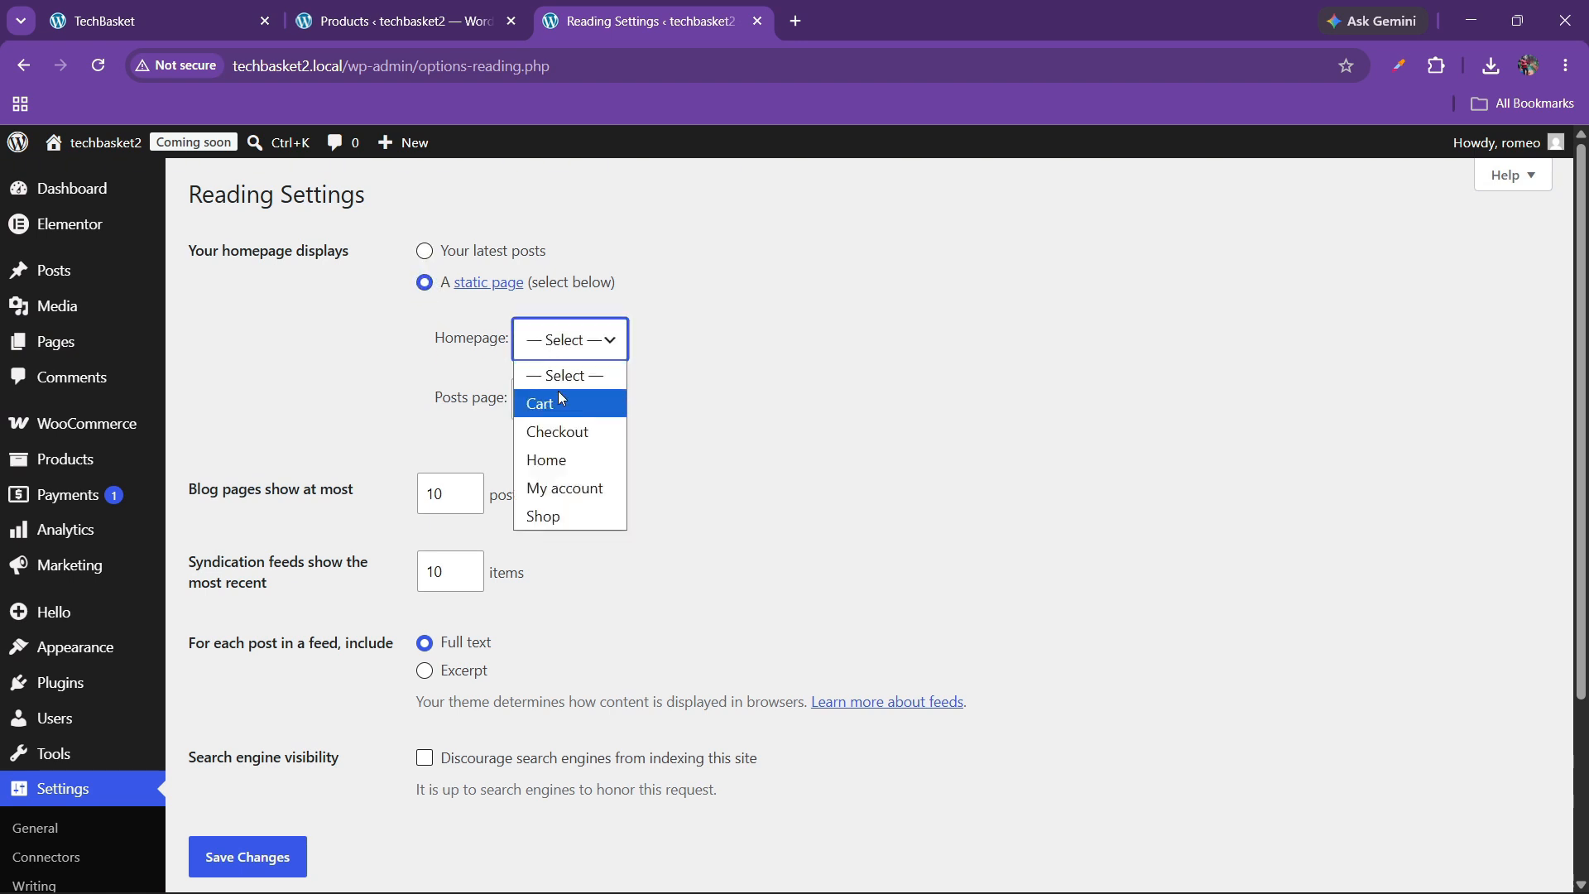
click(556, 455)
scroll(348, 457, down, 3)
click(425, 429)
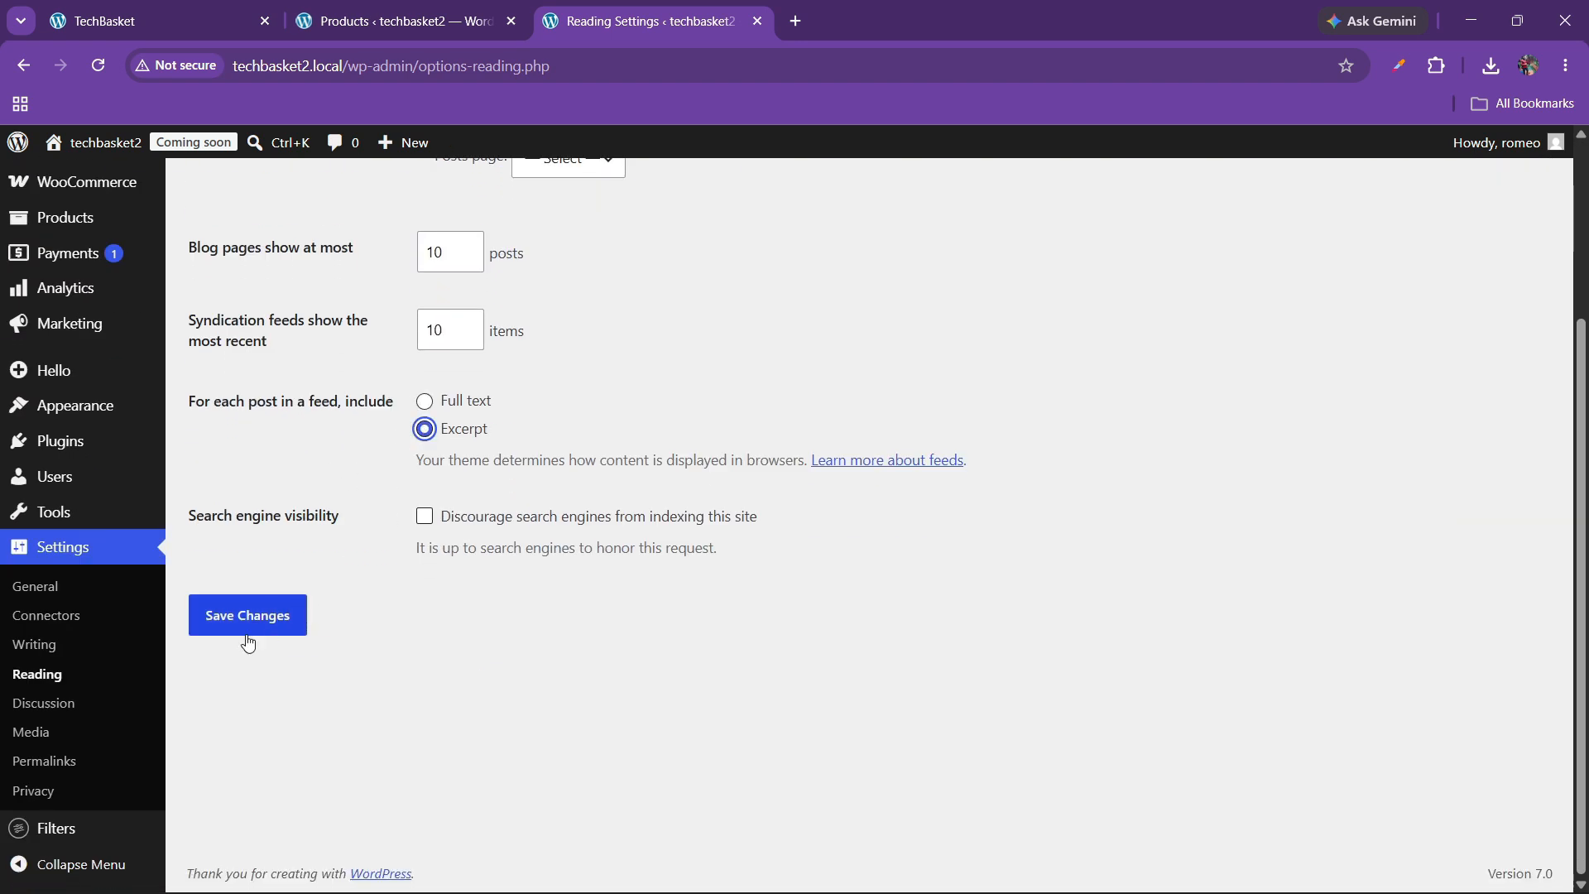
click(246, 625)
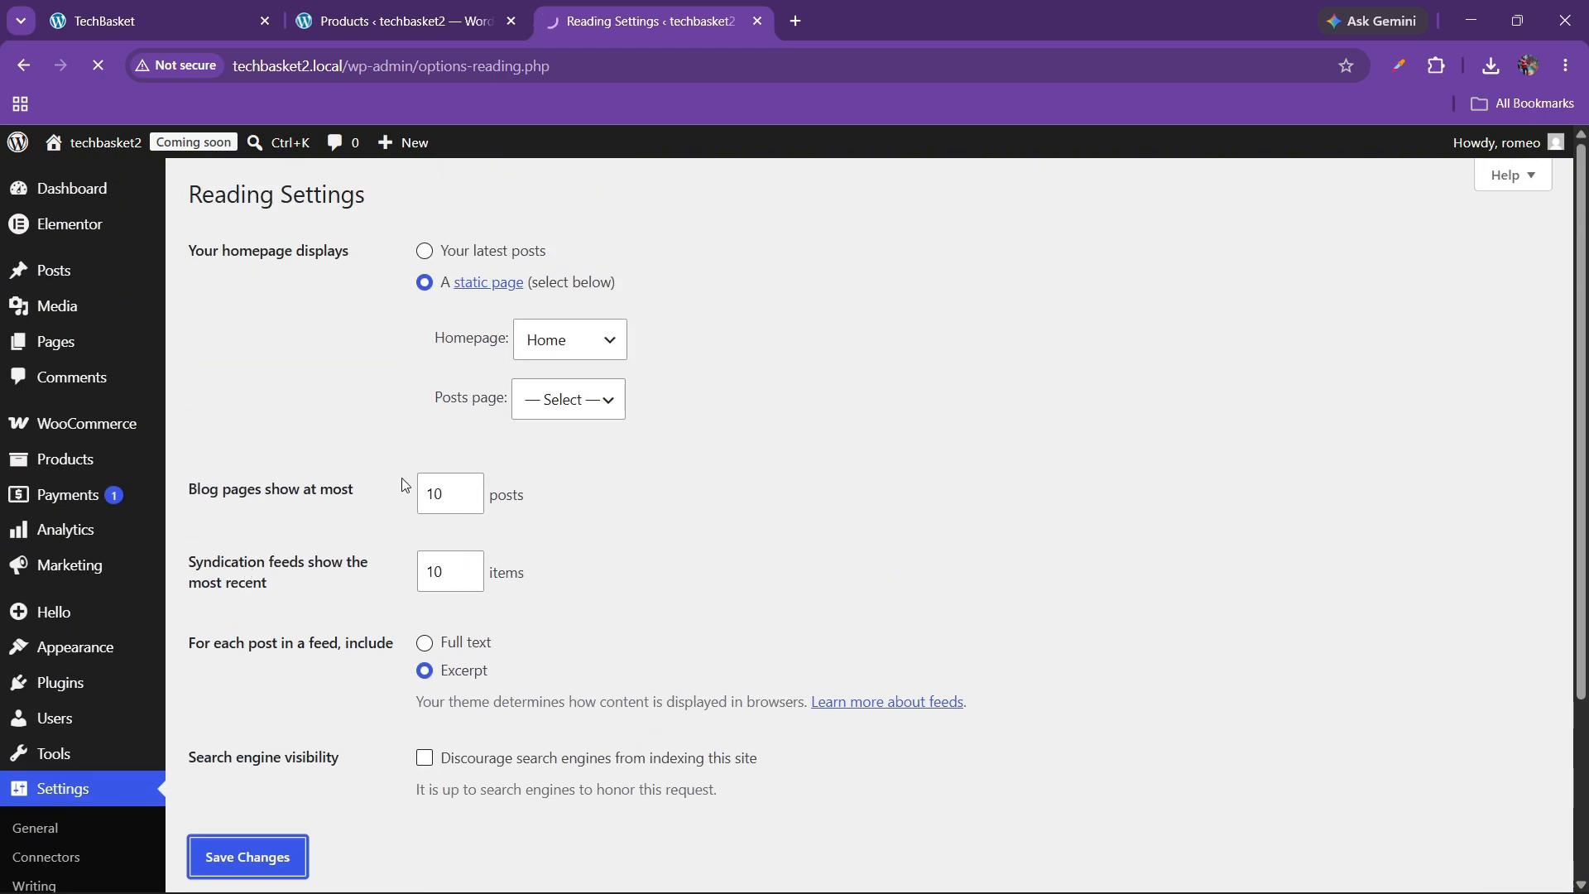
click(192, 10)
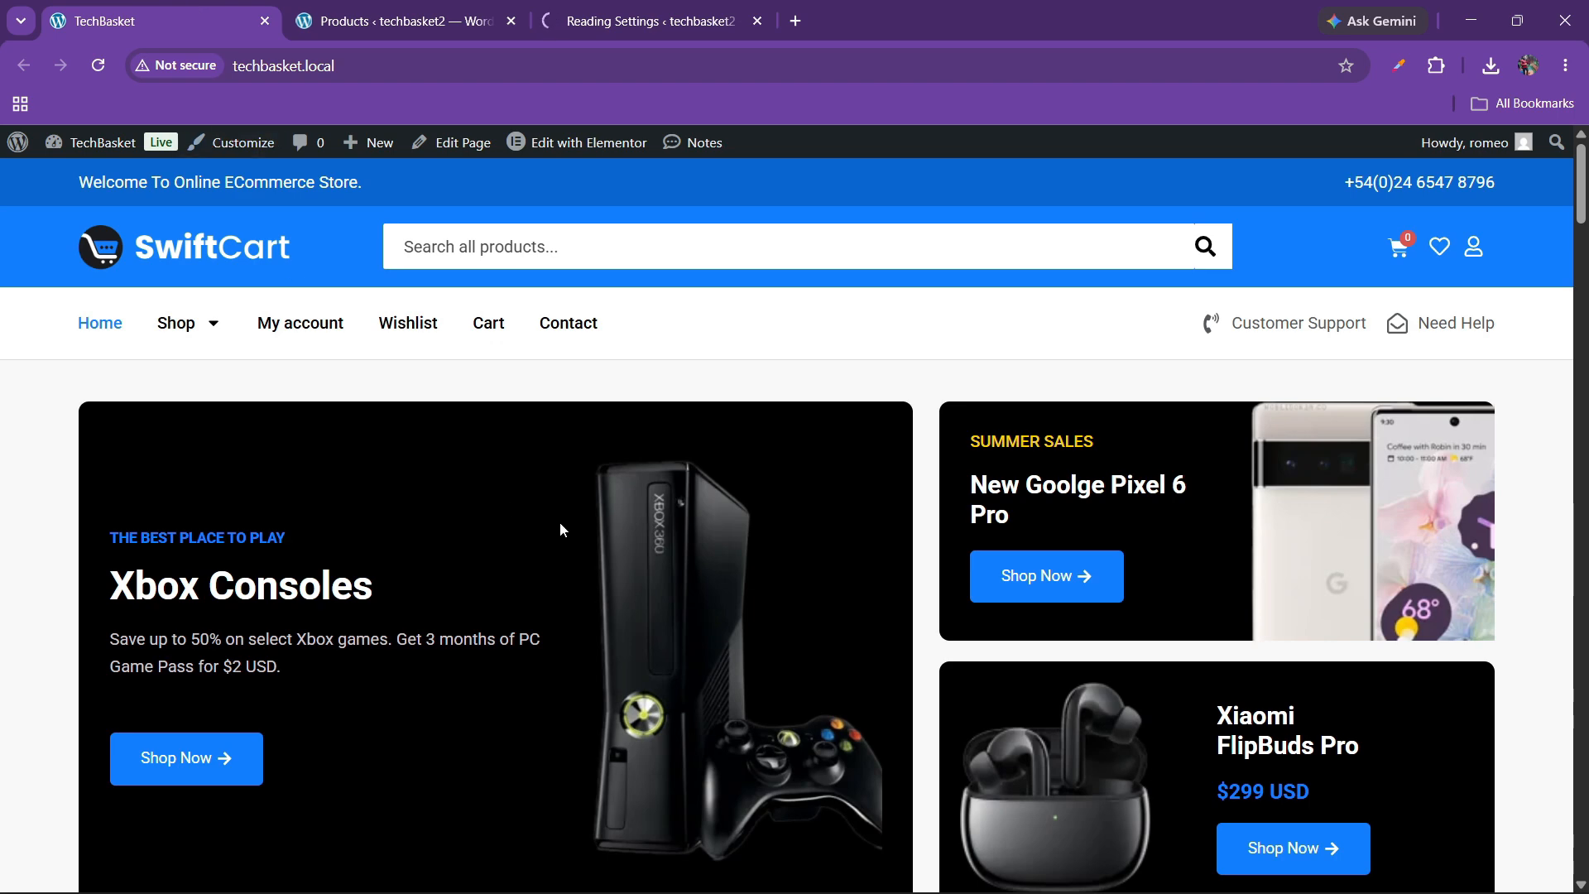
click(649, 21)
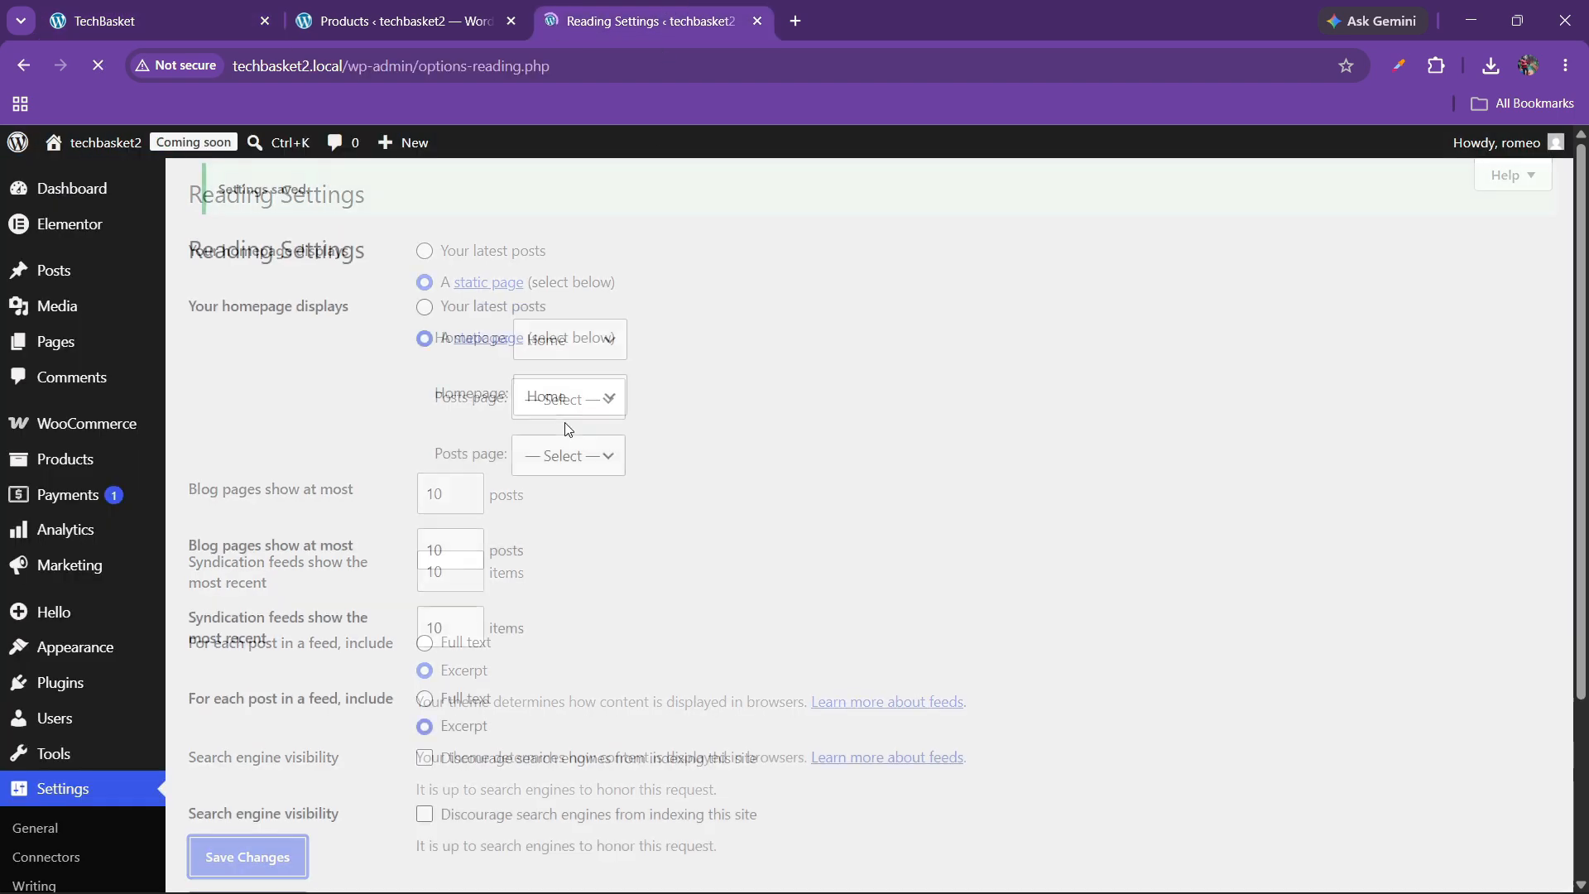
Visit the techbasket2 site in a new browser tab and open its Home page for editing.
mouse_move(103, 146)
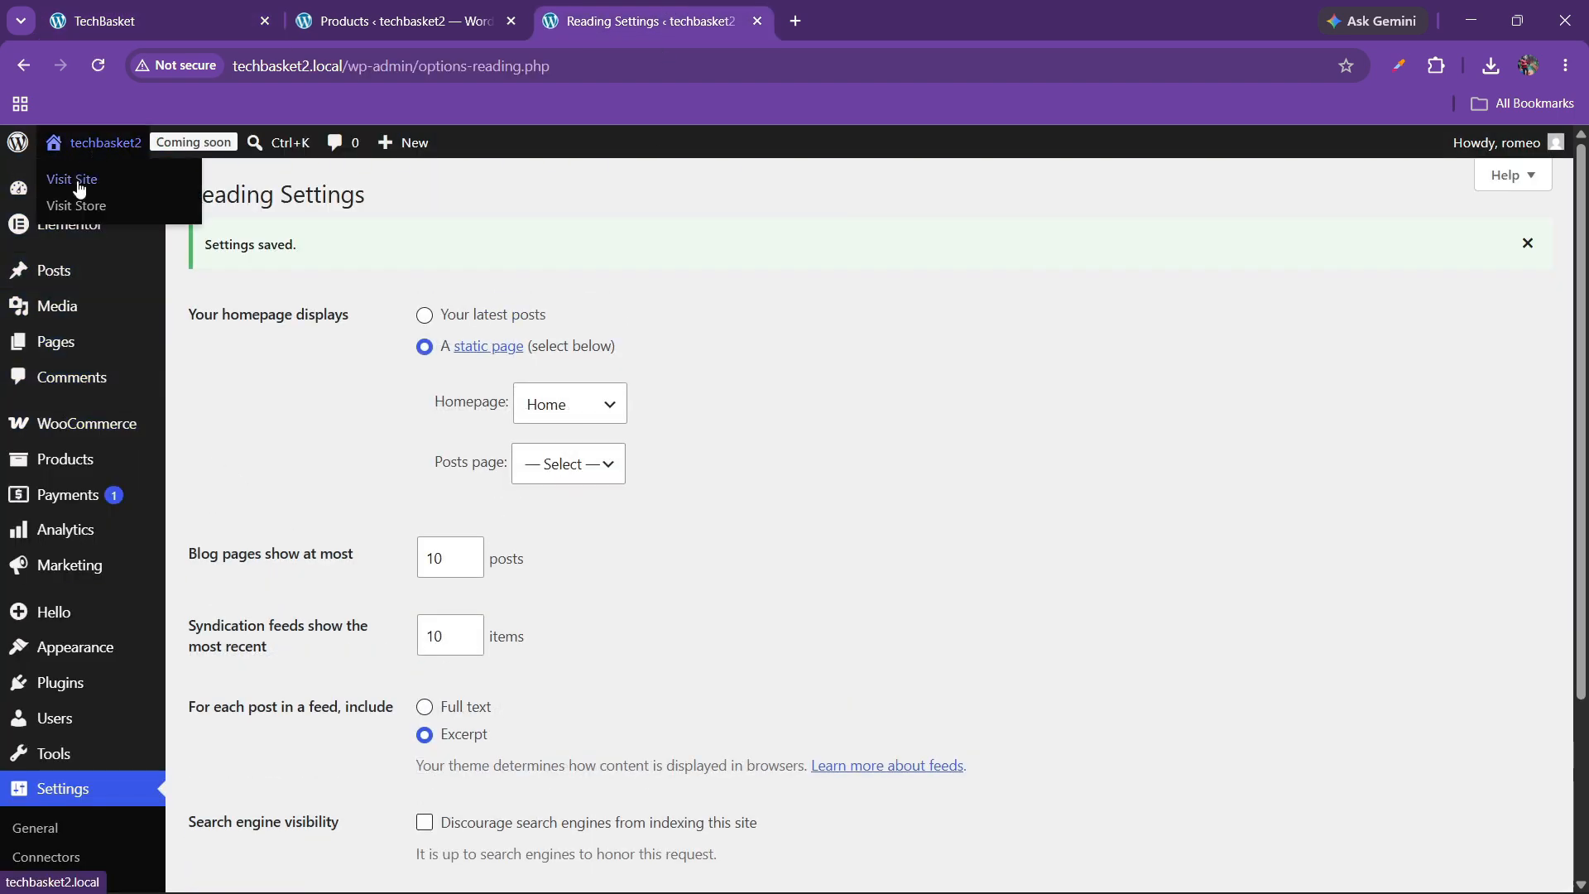
right_click(85, 183)
click(184, 209)
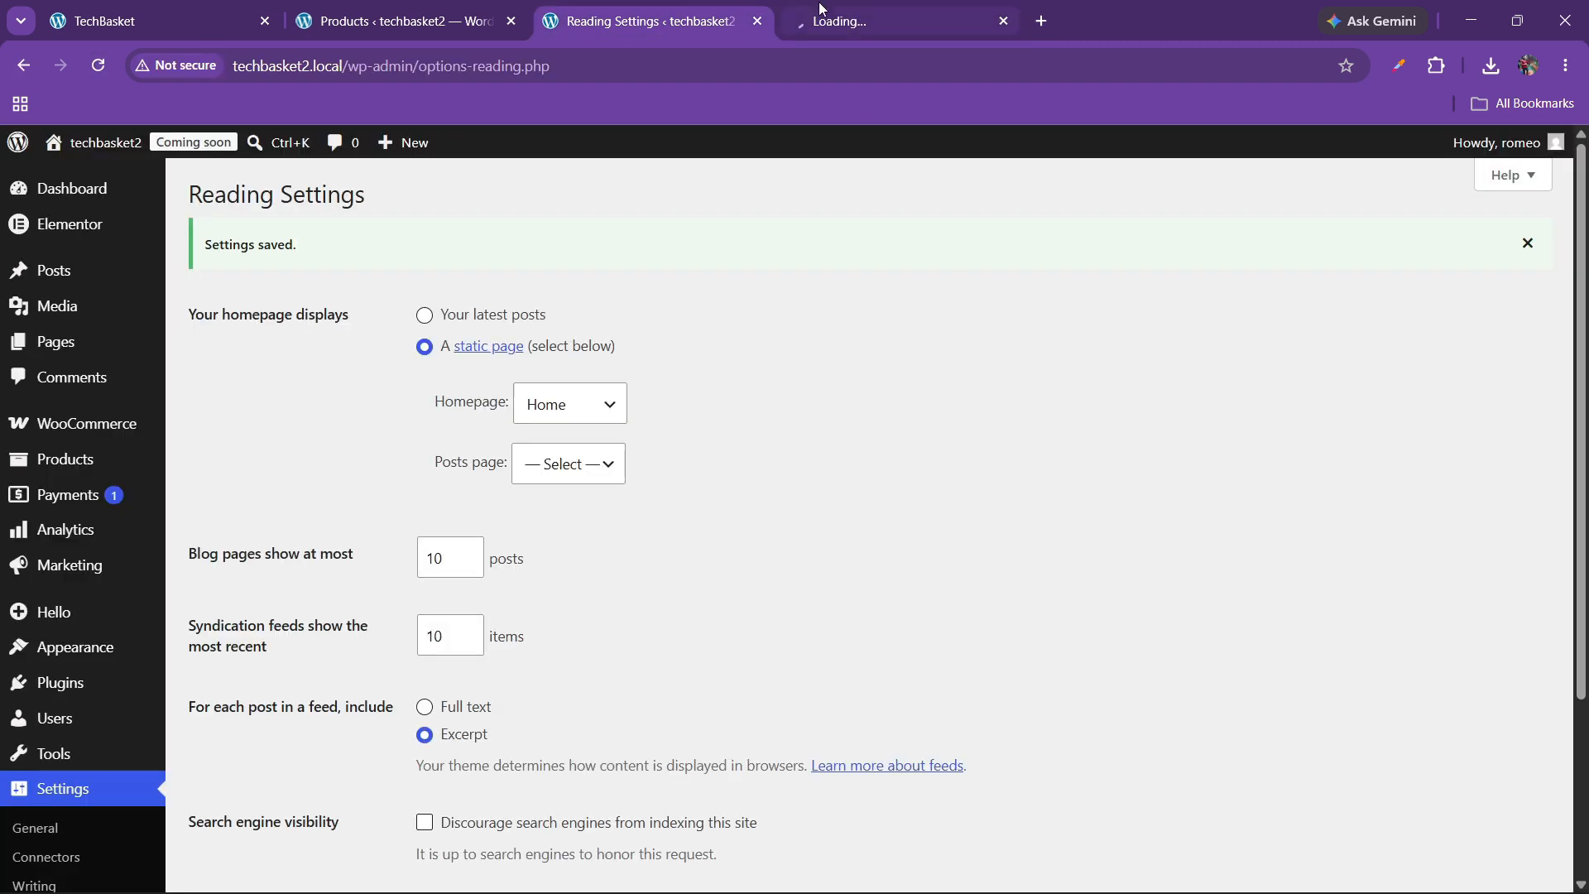
click(847, 10)
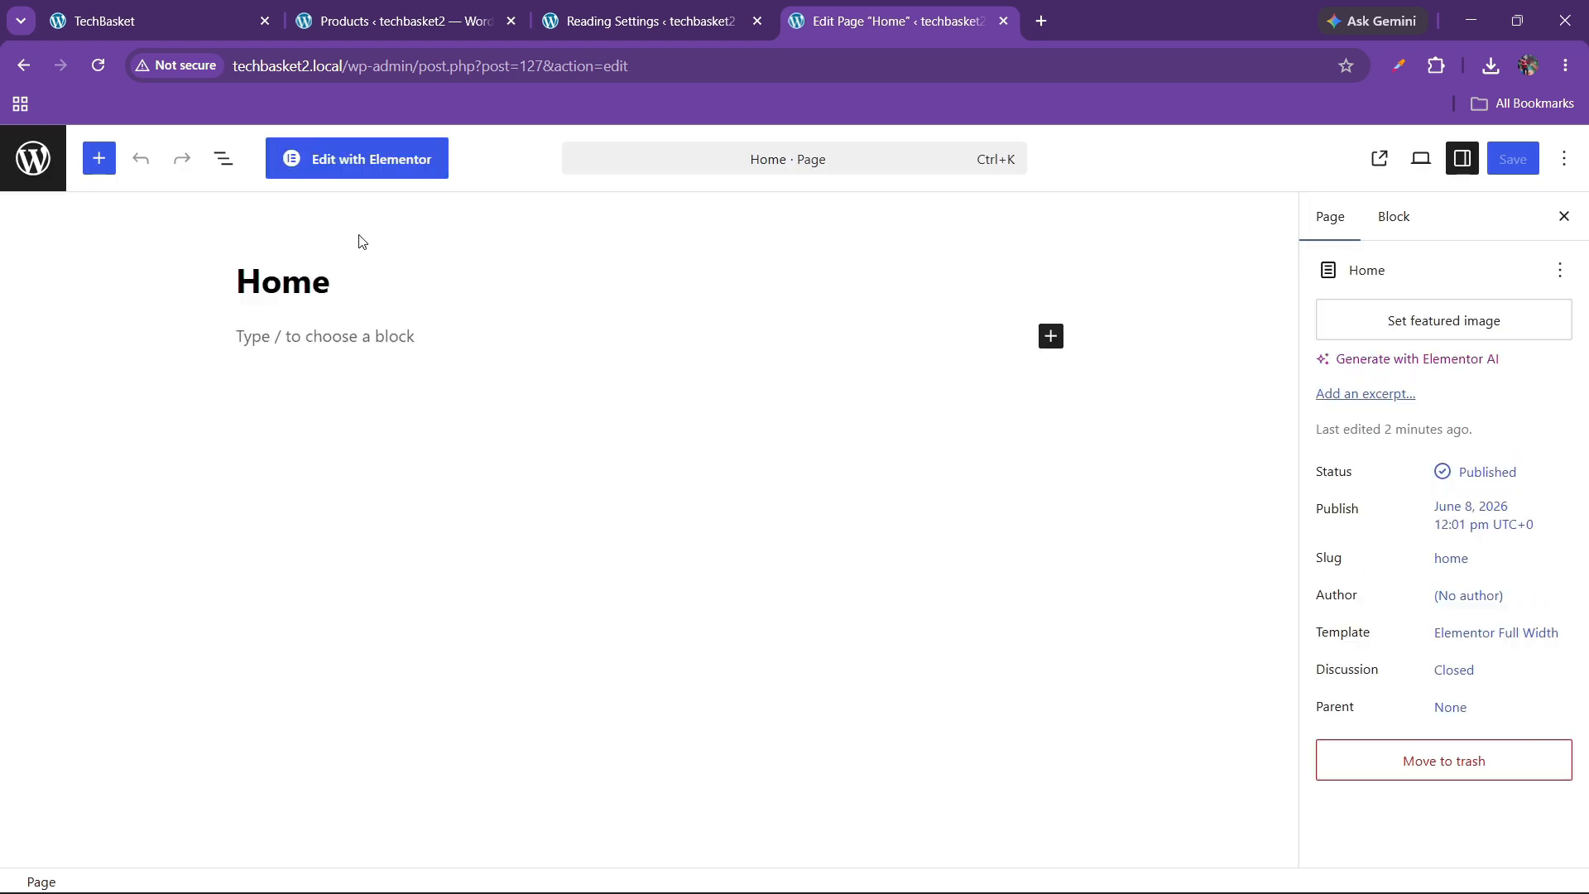
Launch the Elementor editor for the Home page and look over the original TechBasket home page while it loads.
click(360, 169)
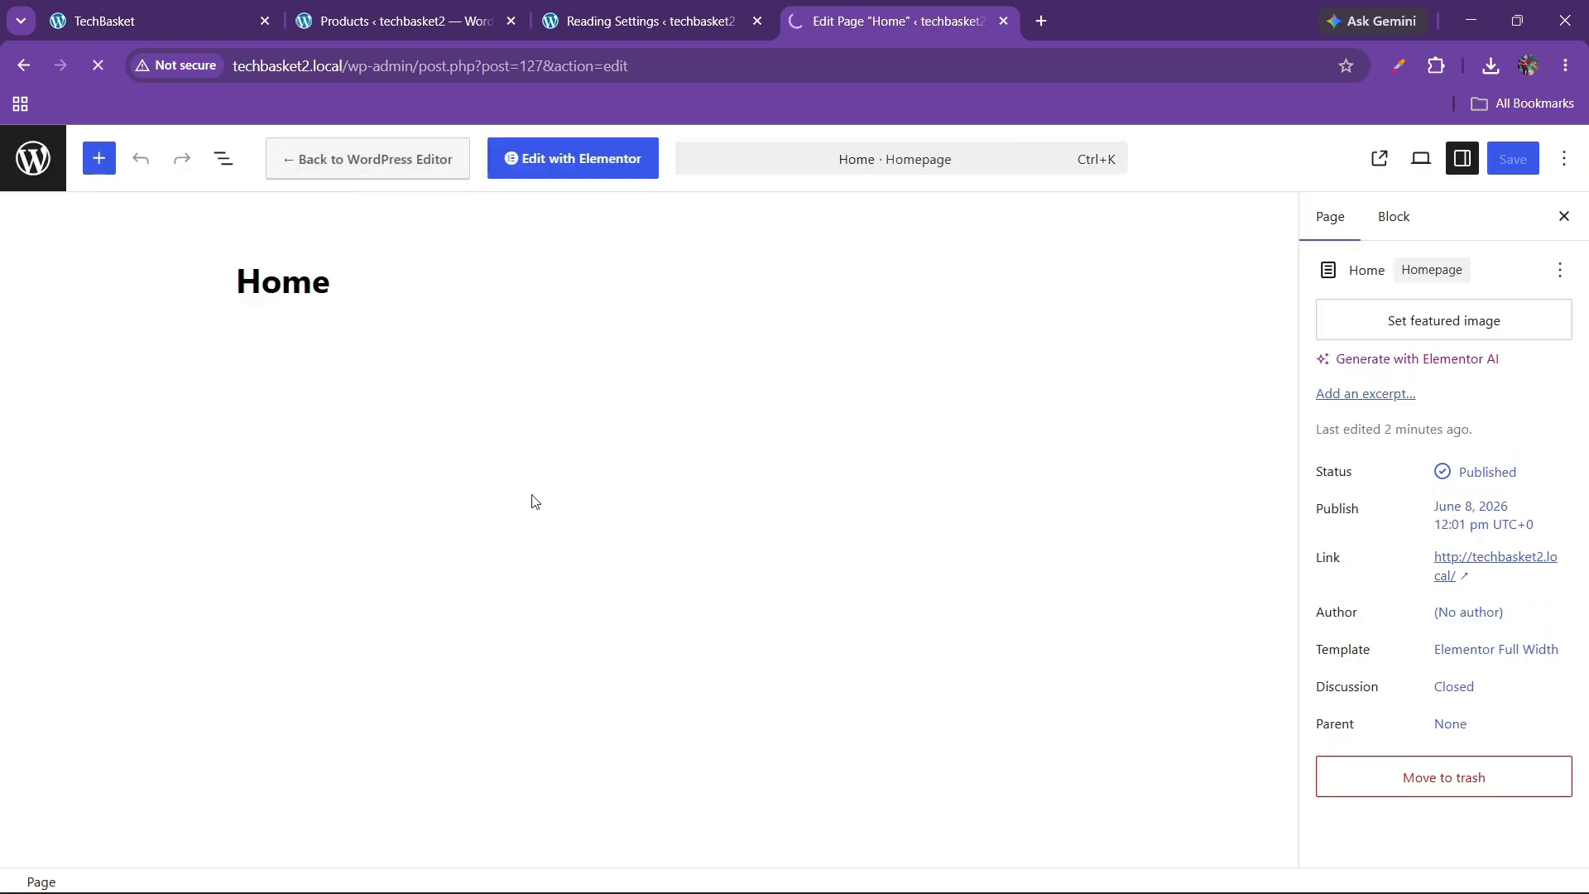
click(87, 10)
scroll(705, 447, down, 5)
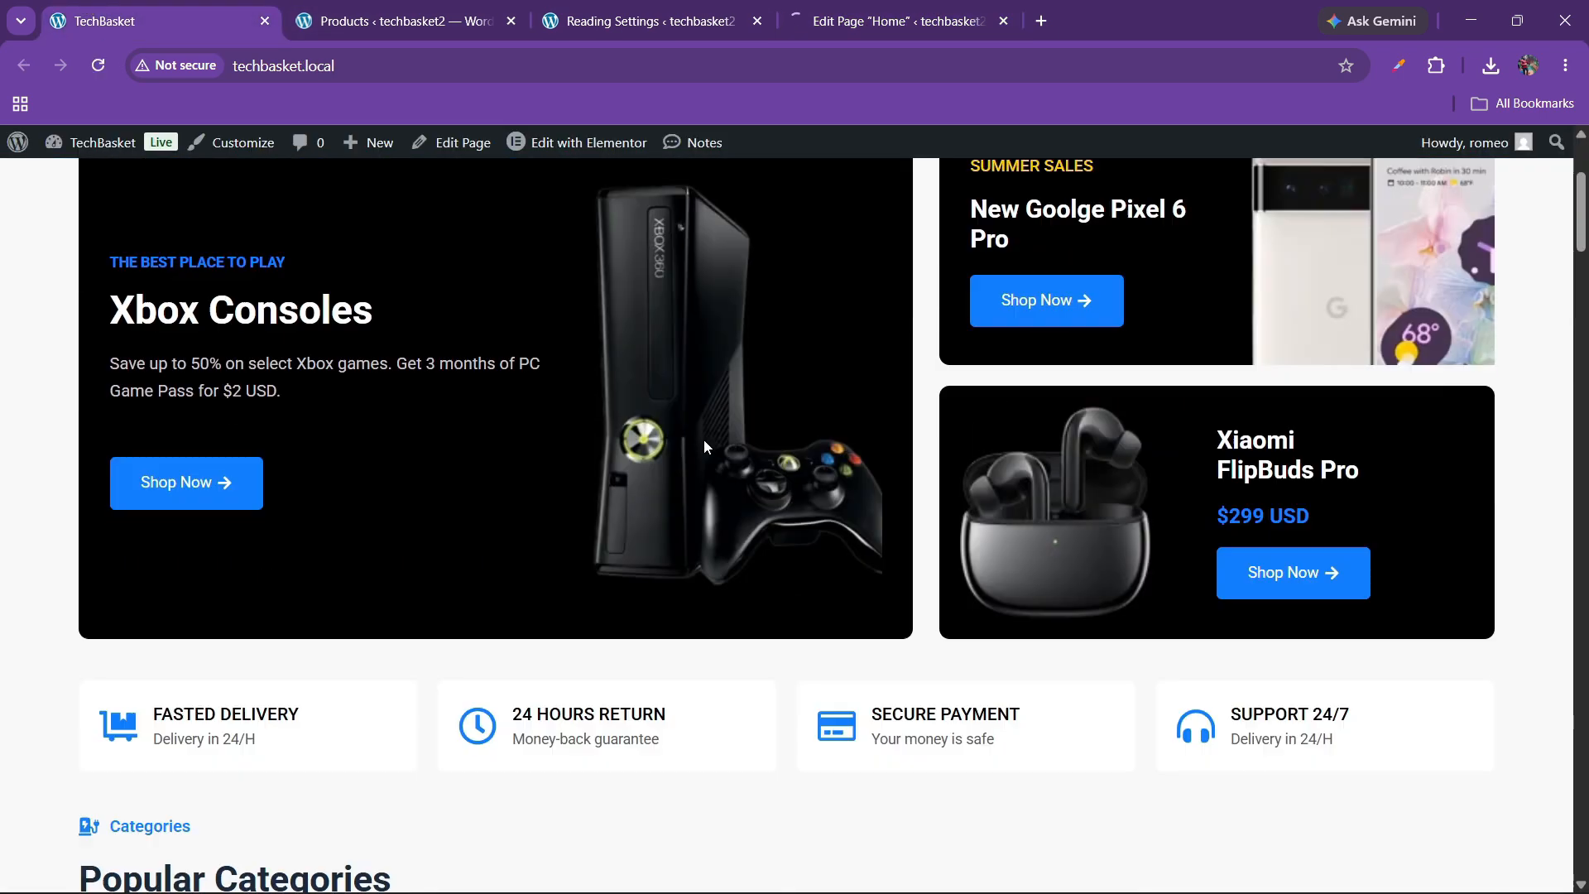
scroll(718, 462, up, 5)
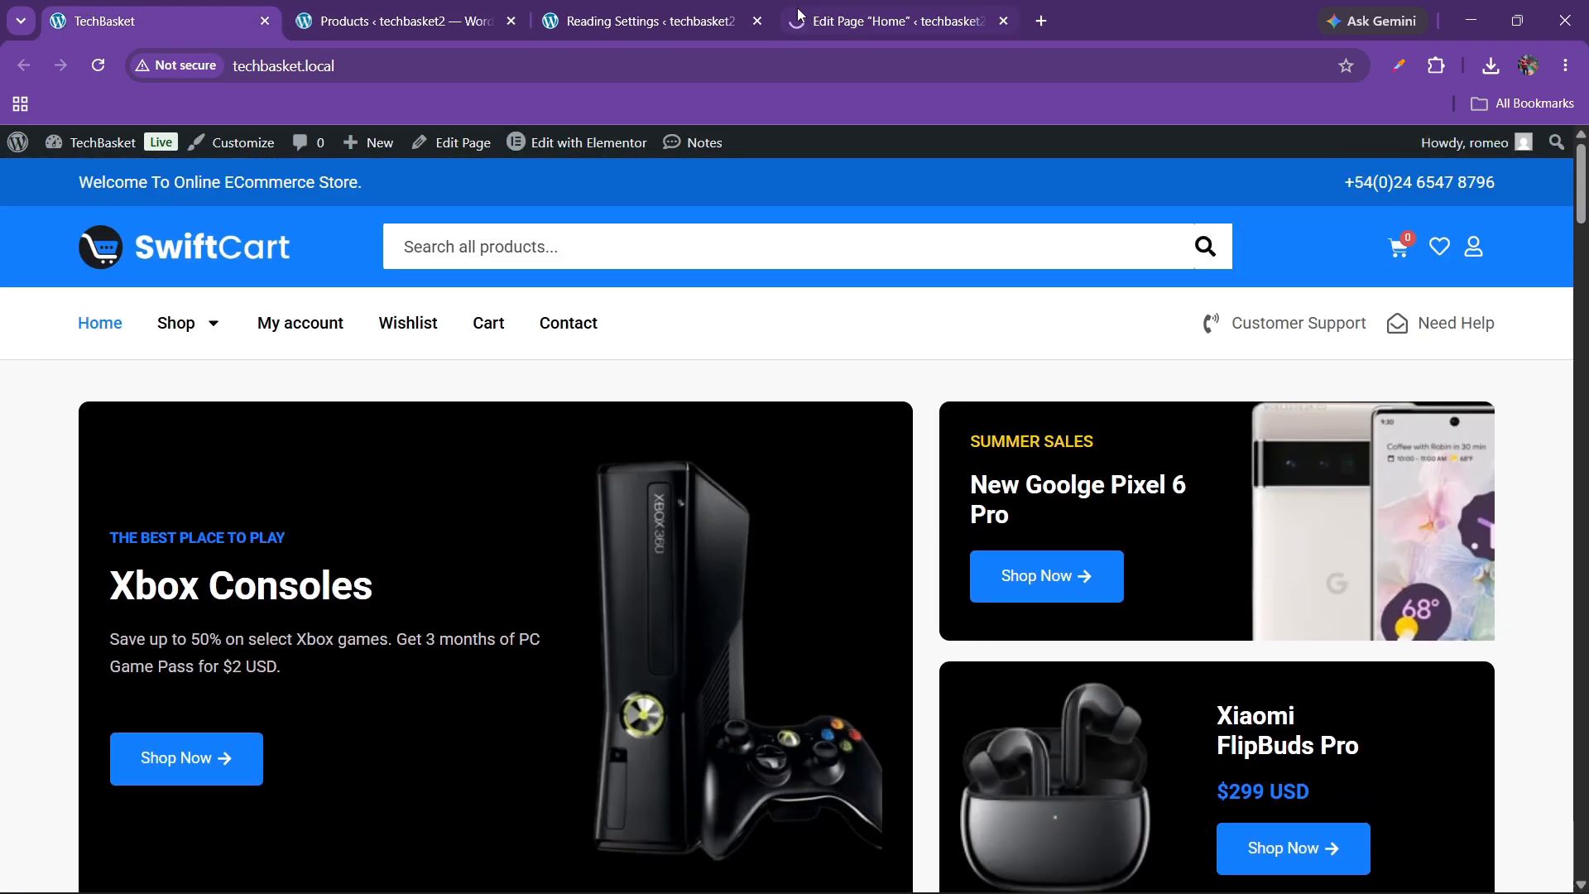
click(898, 20)
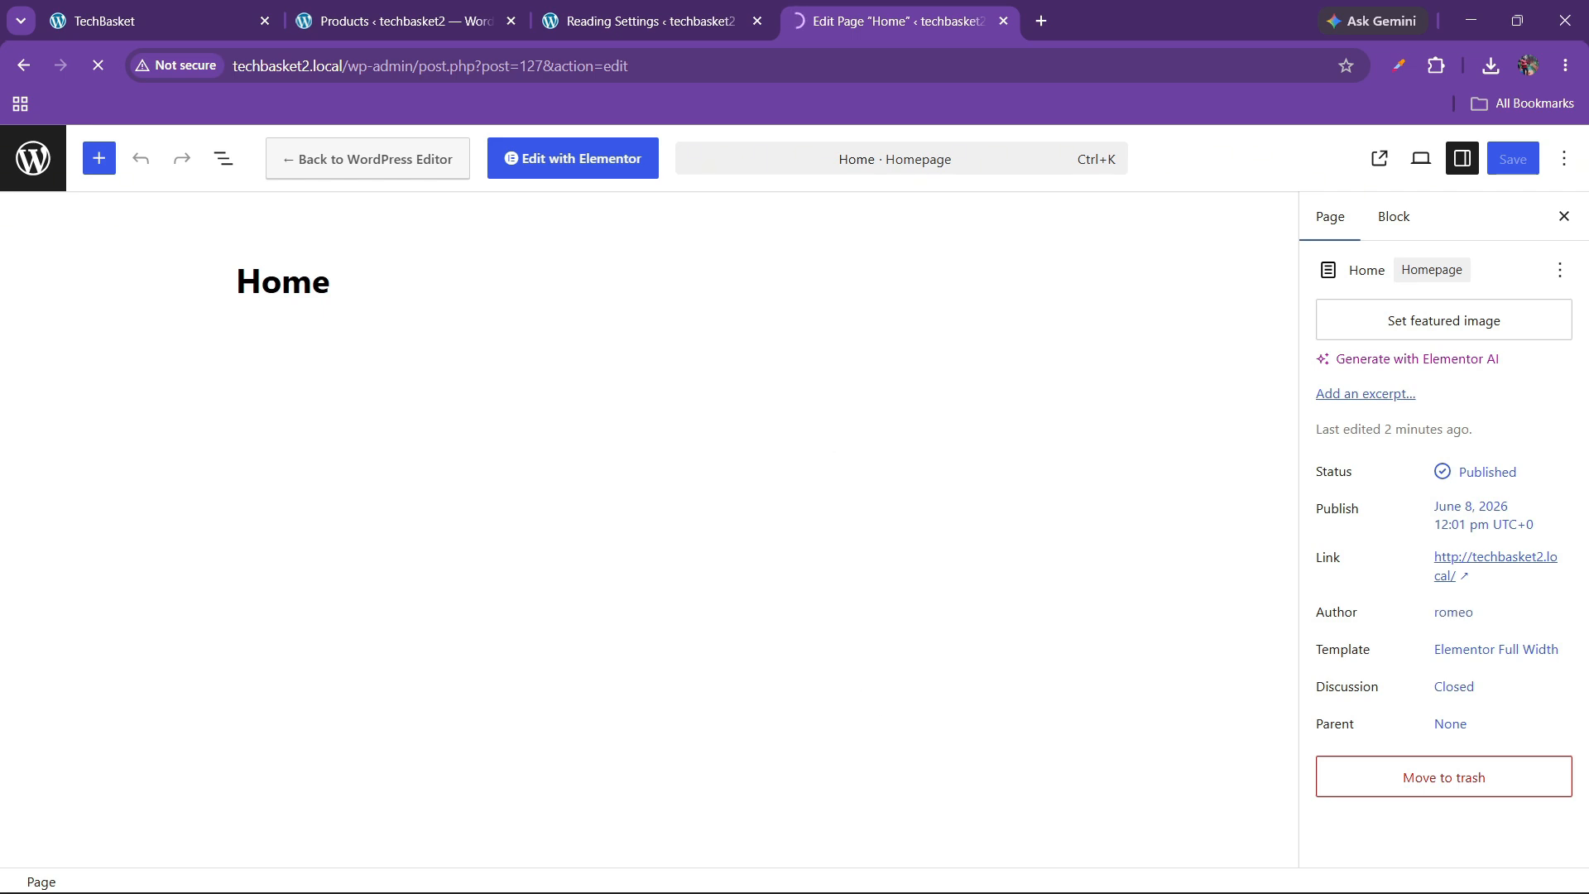
click(1450, 869)
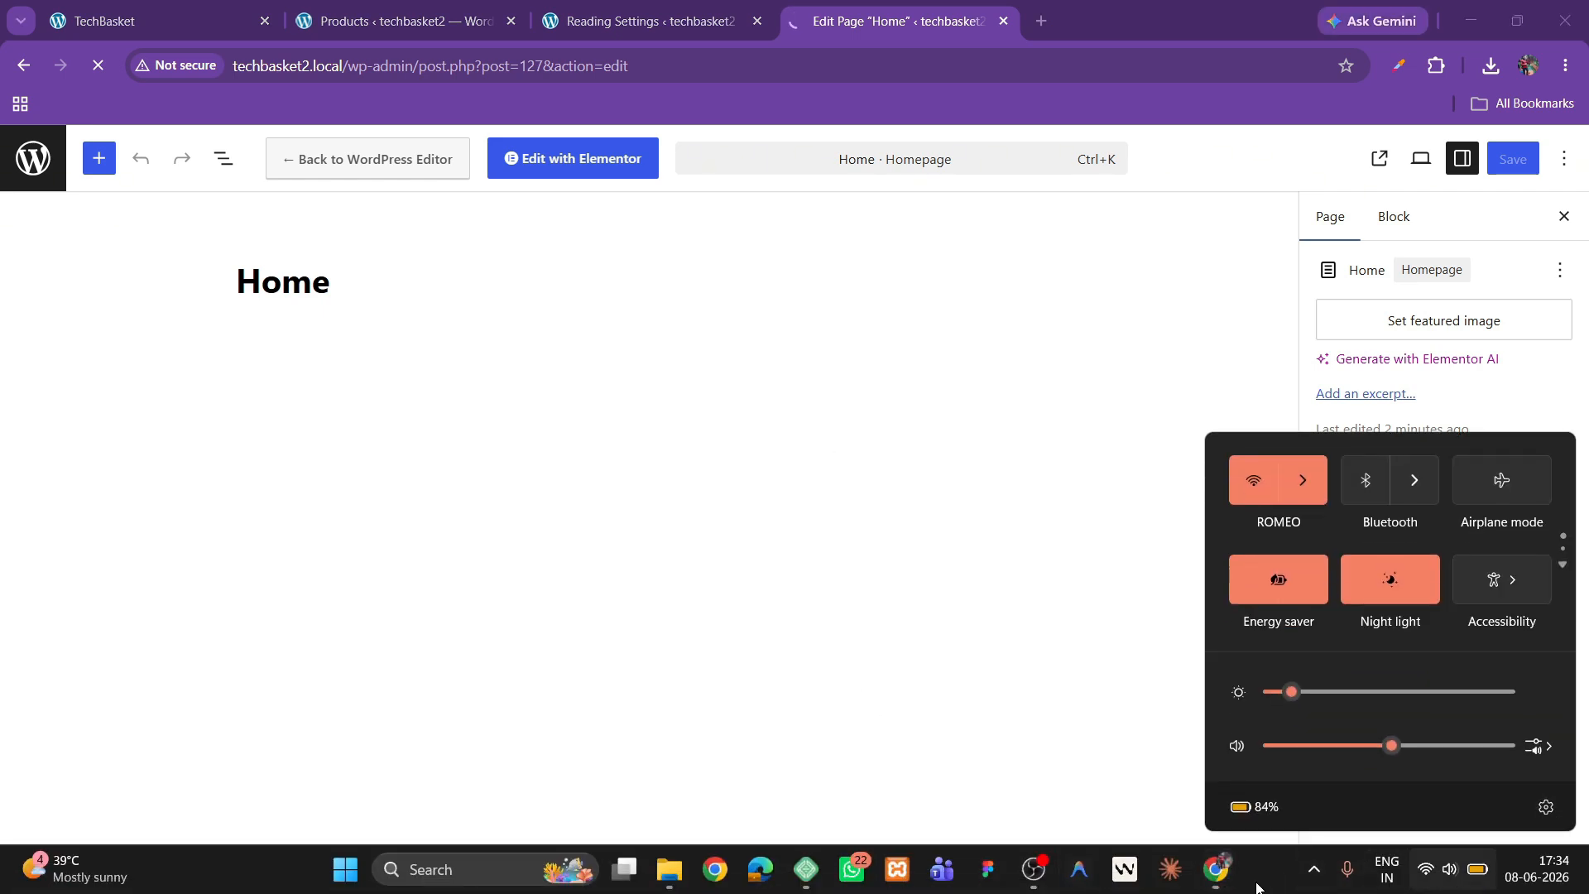
click(930, 461)
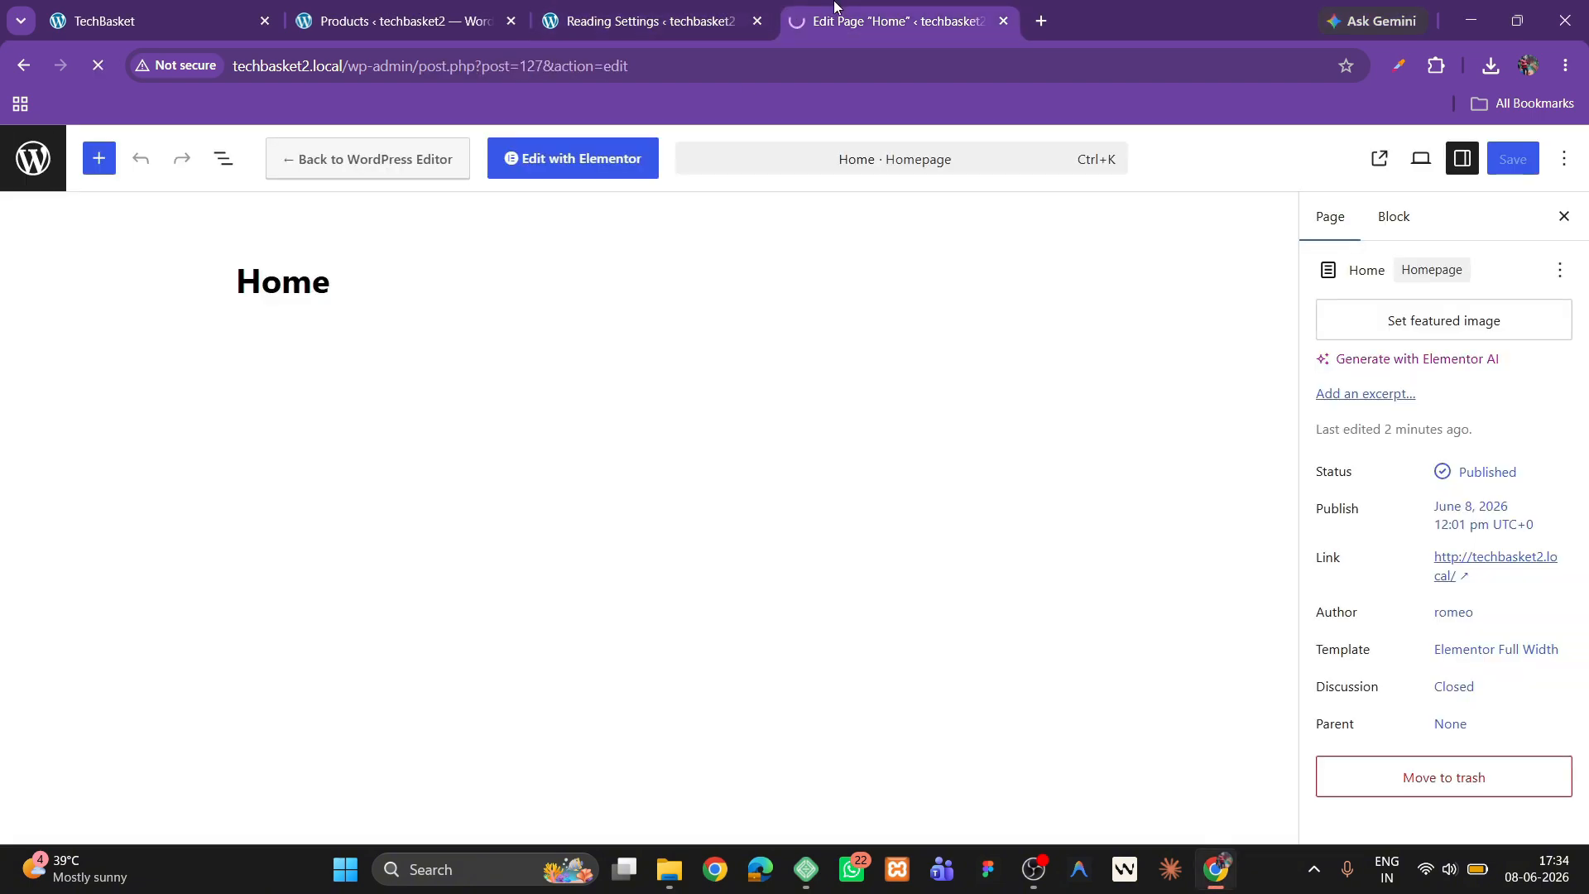
click(707, 9)
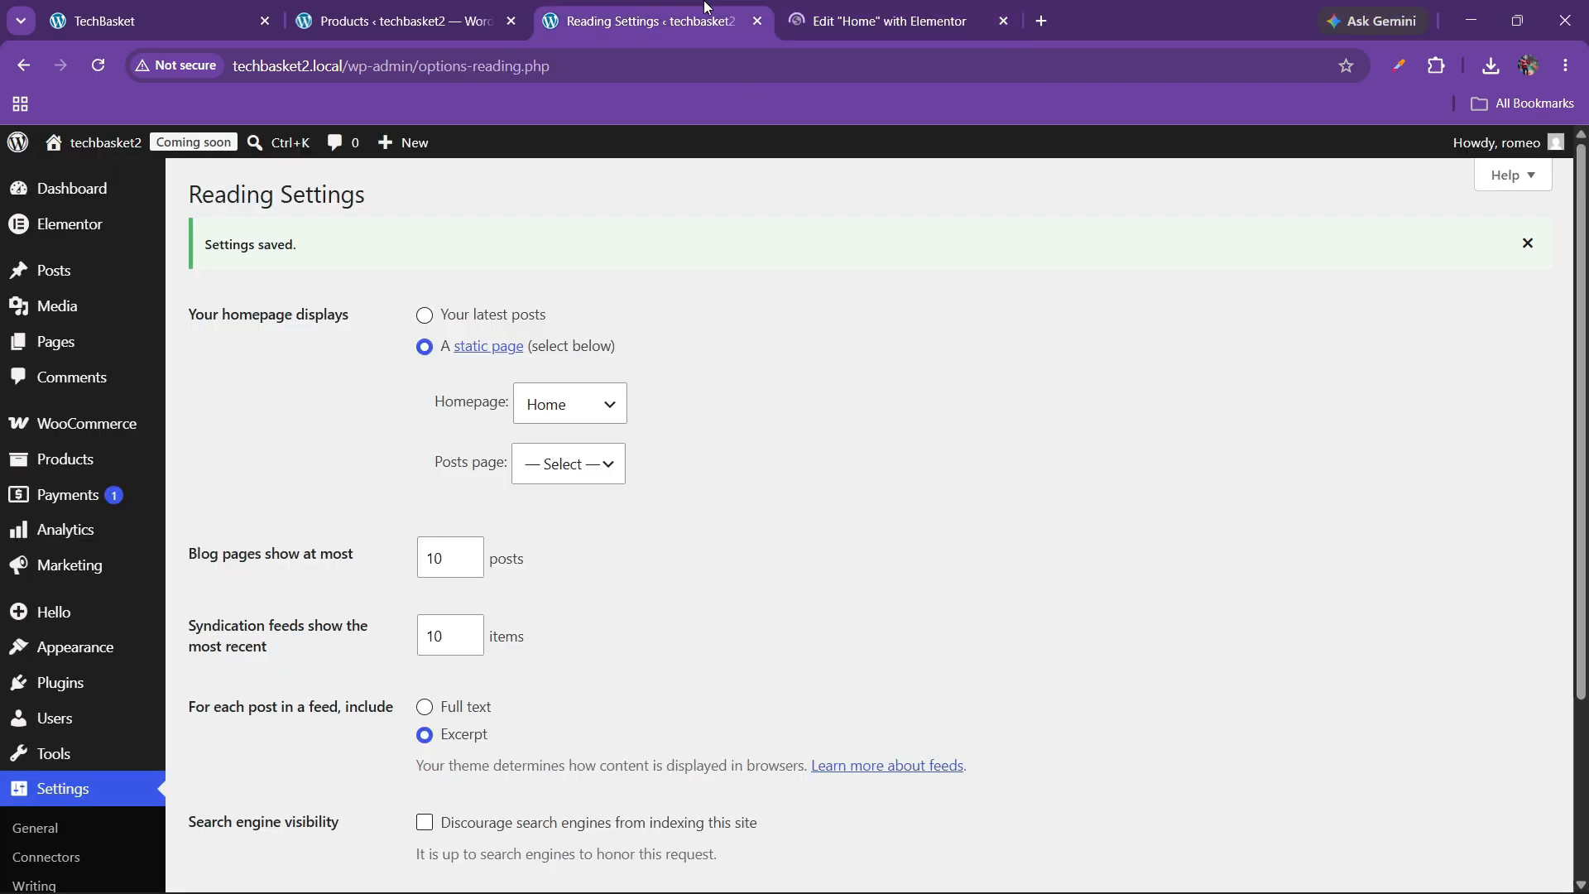
click(488, 10)
On the original TechBasket home page, sample the blue of the top welcome bar with the Color Picker extension, then close the result.
click(154, 10)
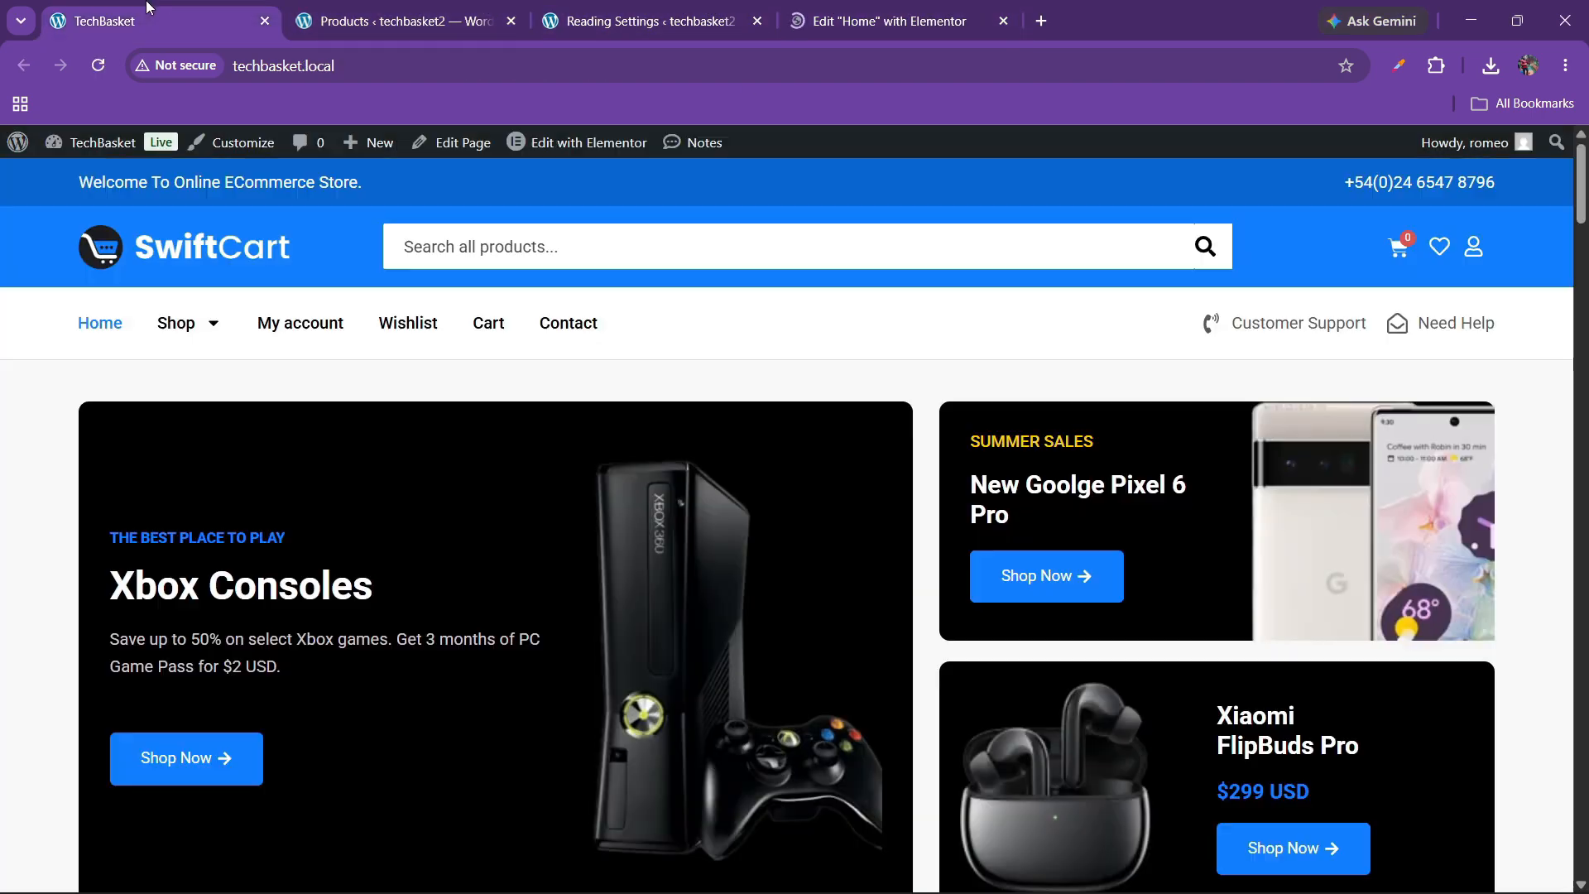
click(1436, 67)
click(1233, 274)
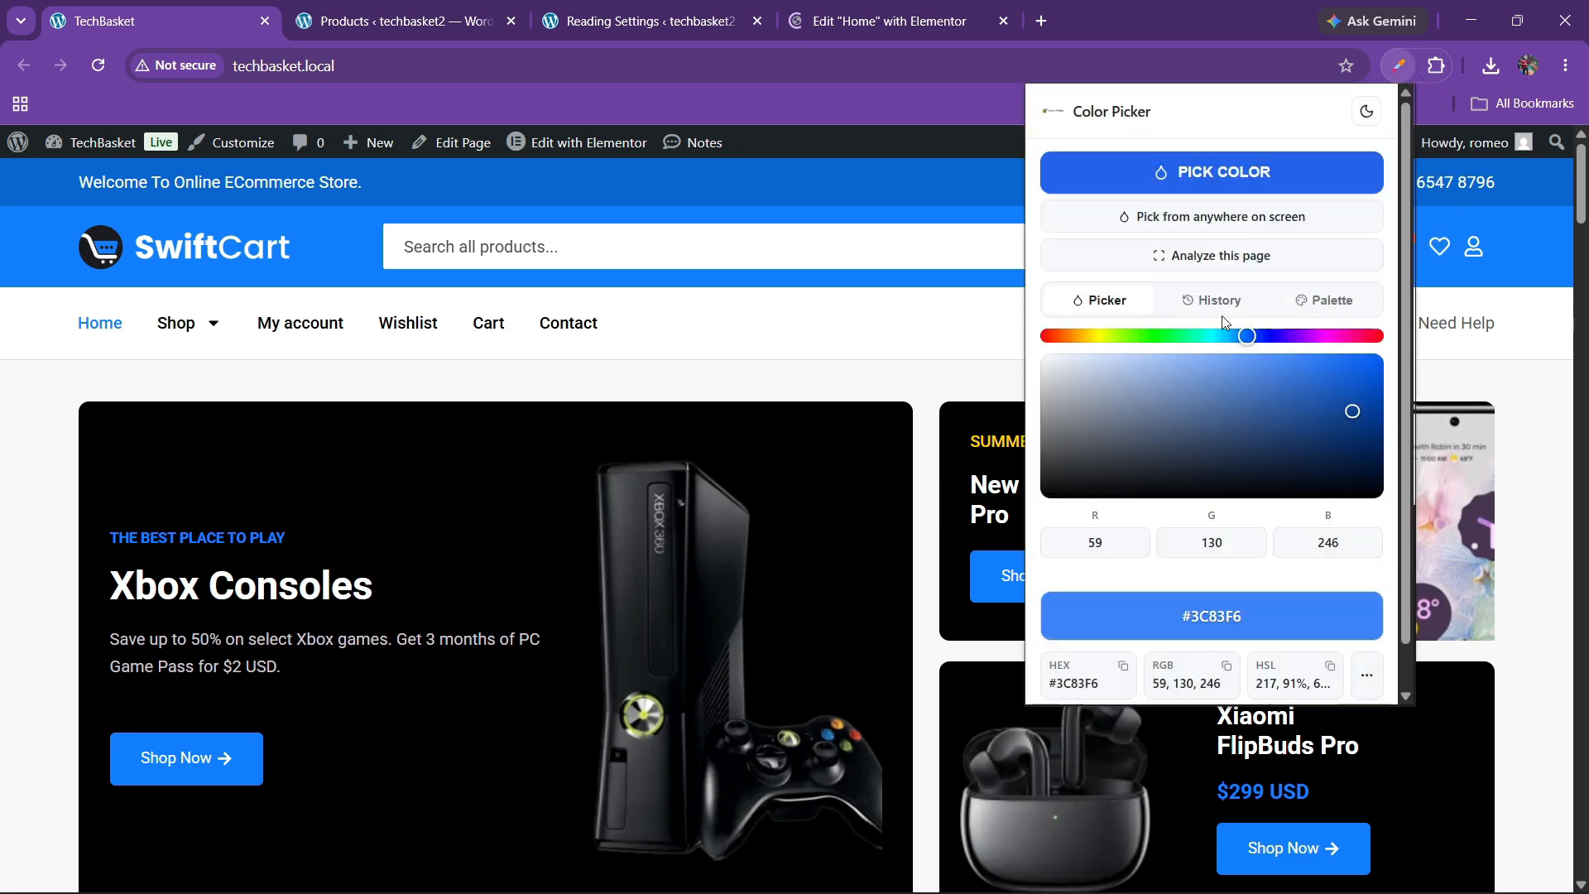
click(1233, 171)
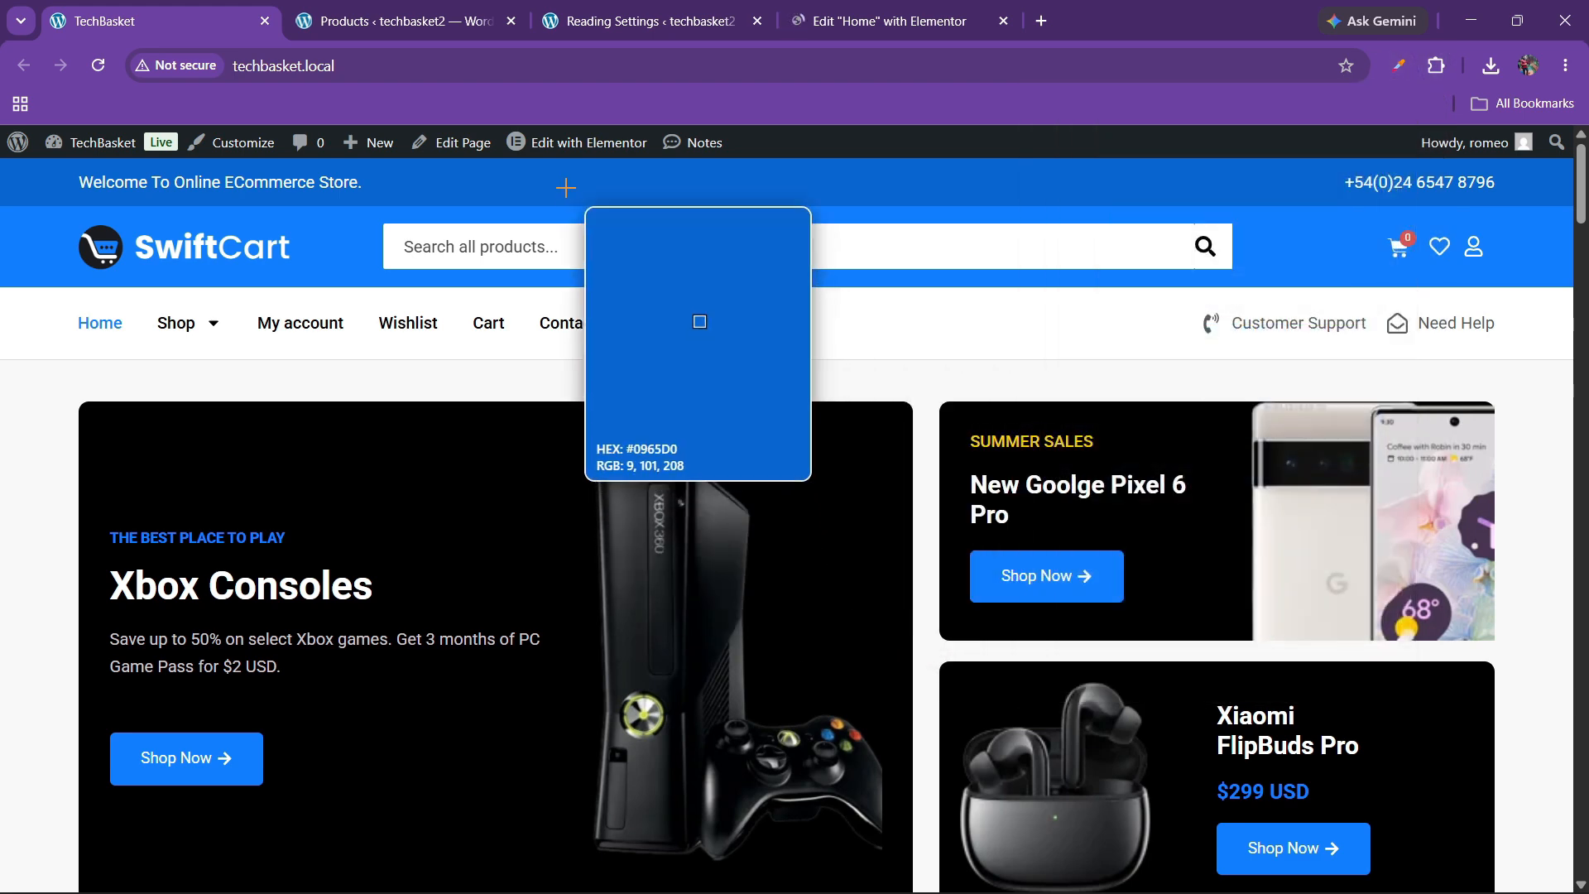
click(565, 188)
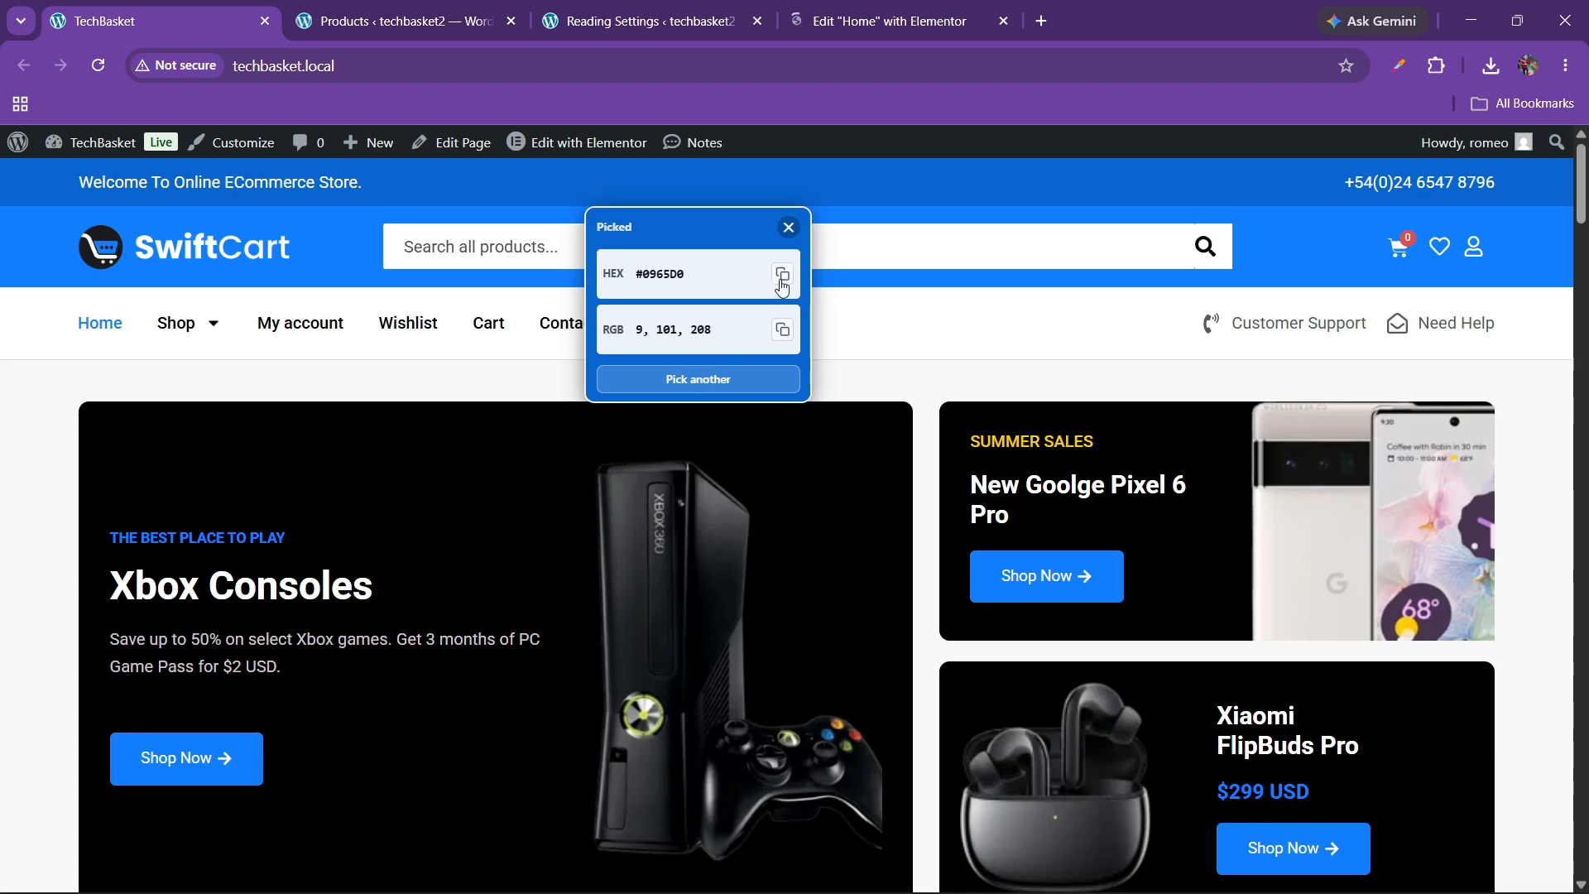
click(788, 228)
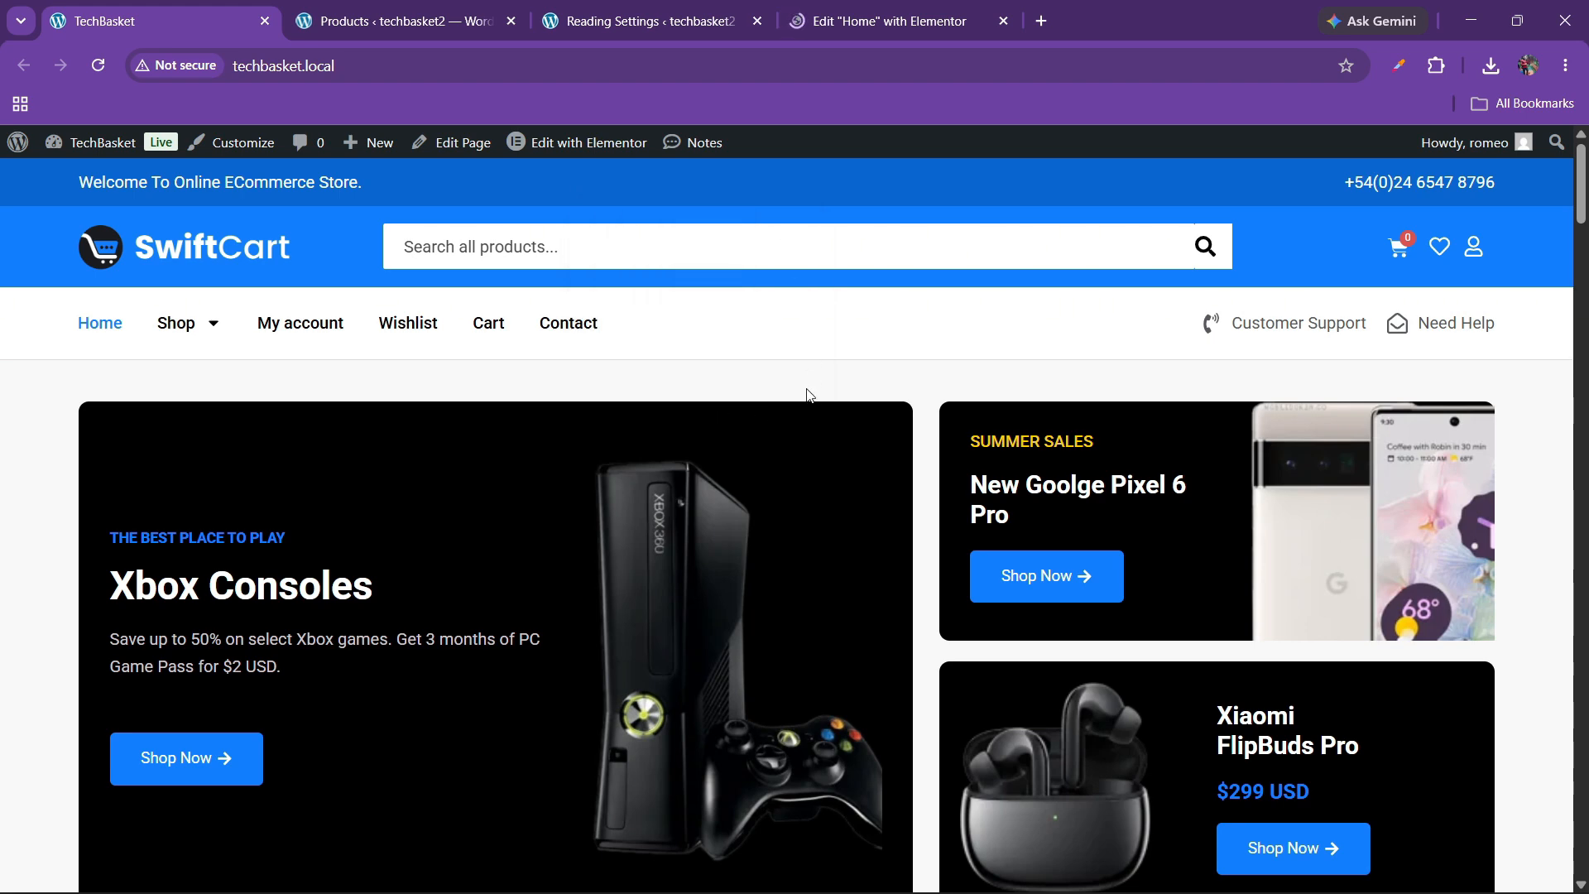
Check the loading Elementor editor, then look over the original TechBasket home page from its header down to the footer.
click(881, 21)
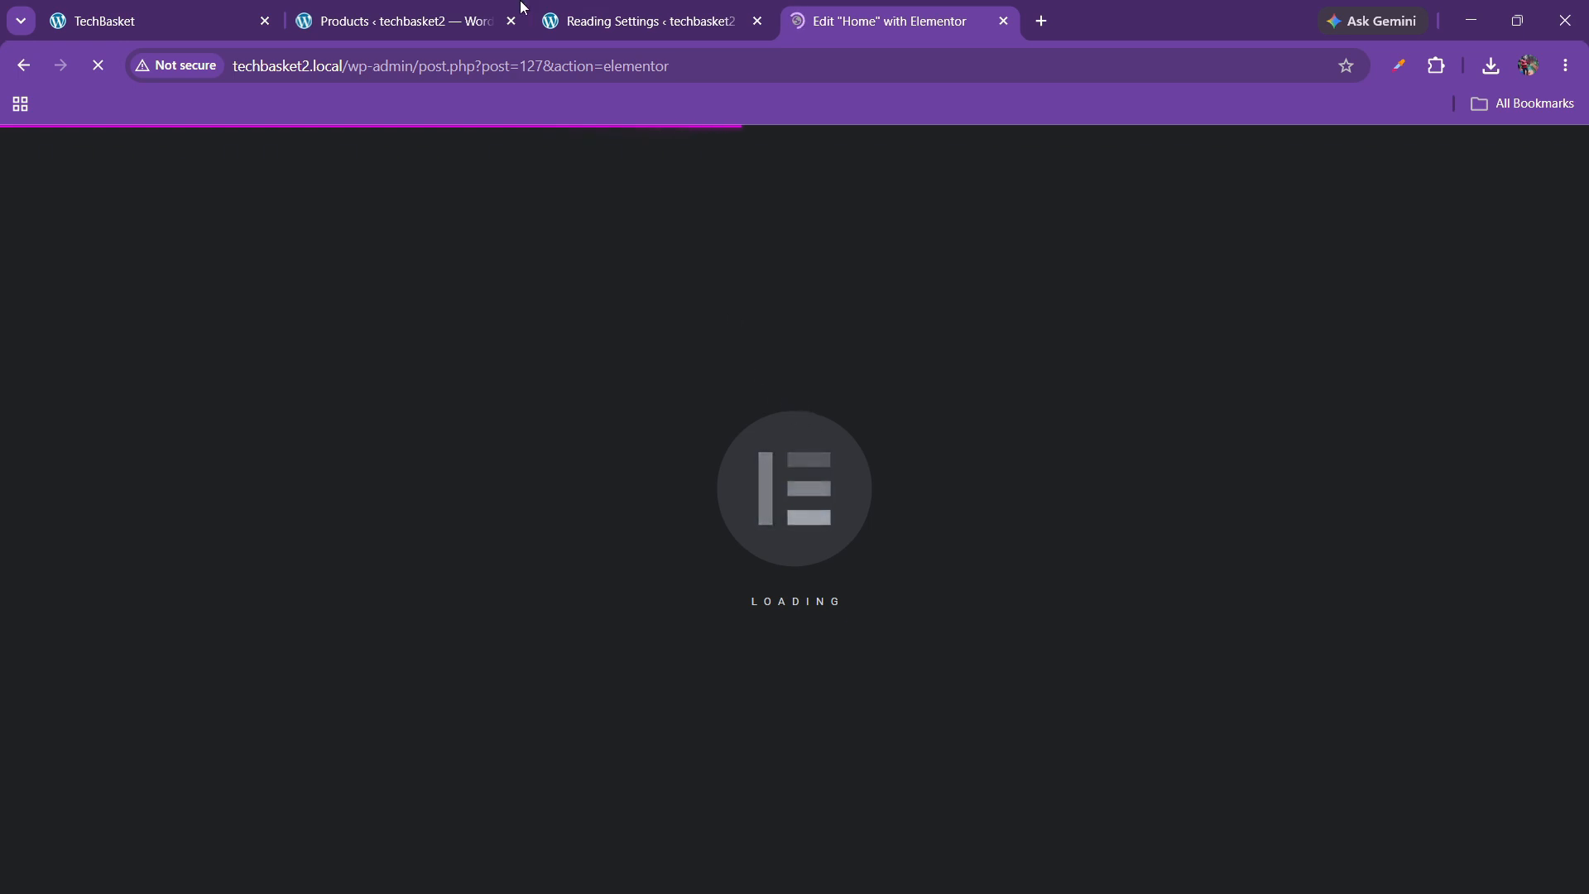
click(222, 11)
scroll(463, 497, down, 1)
scroll(370, 474, up, 1)
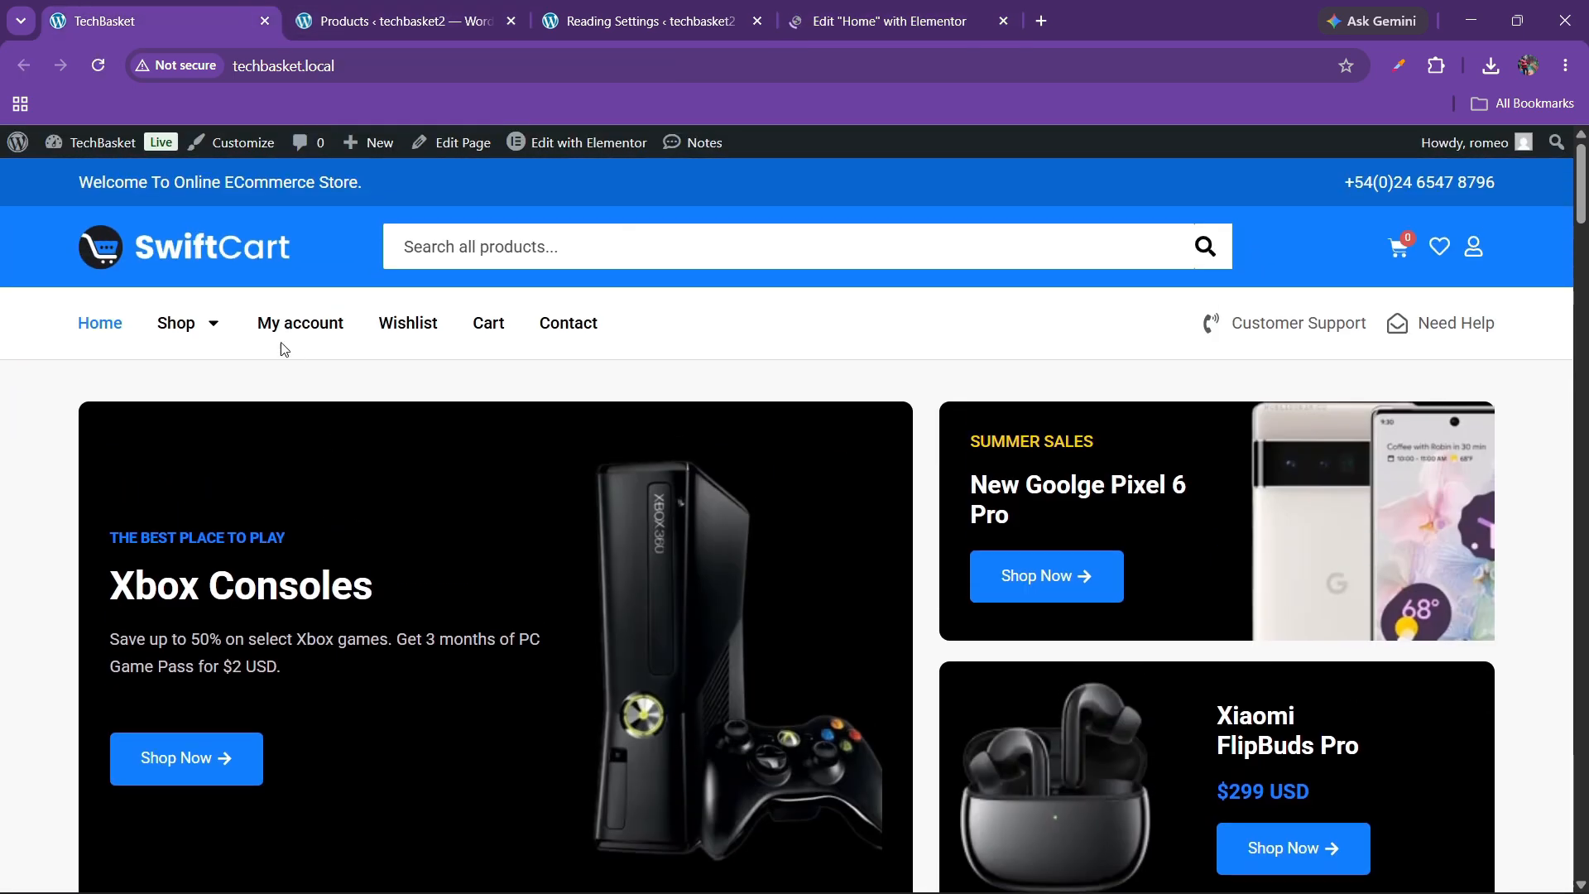
scroll(436, 557, down, 12)
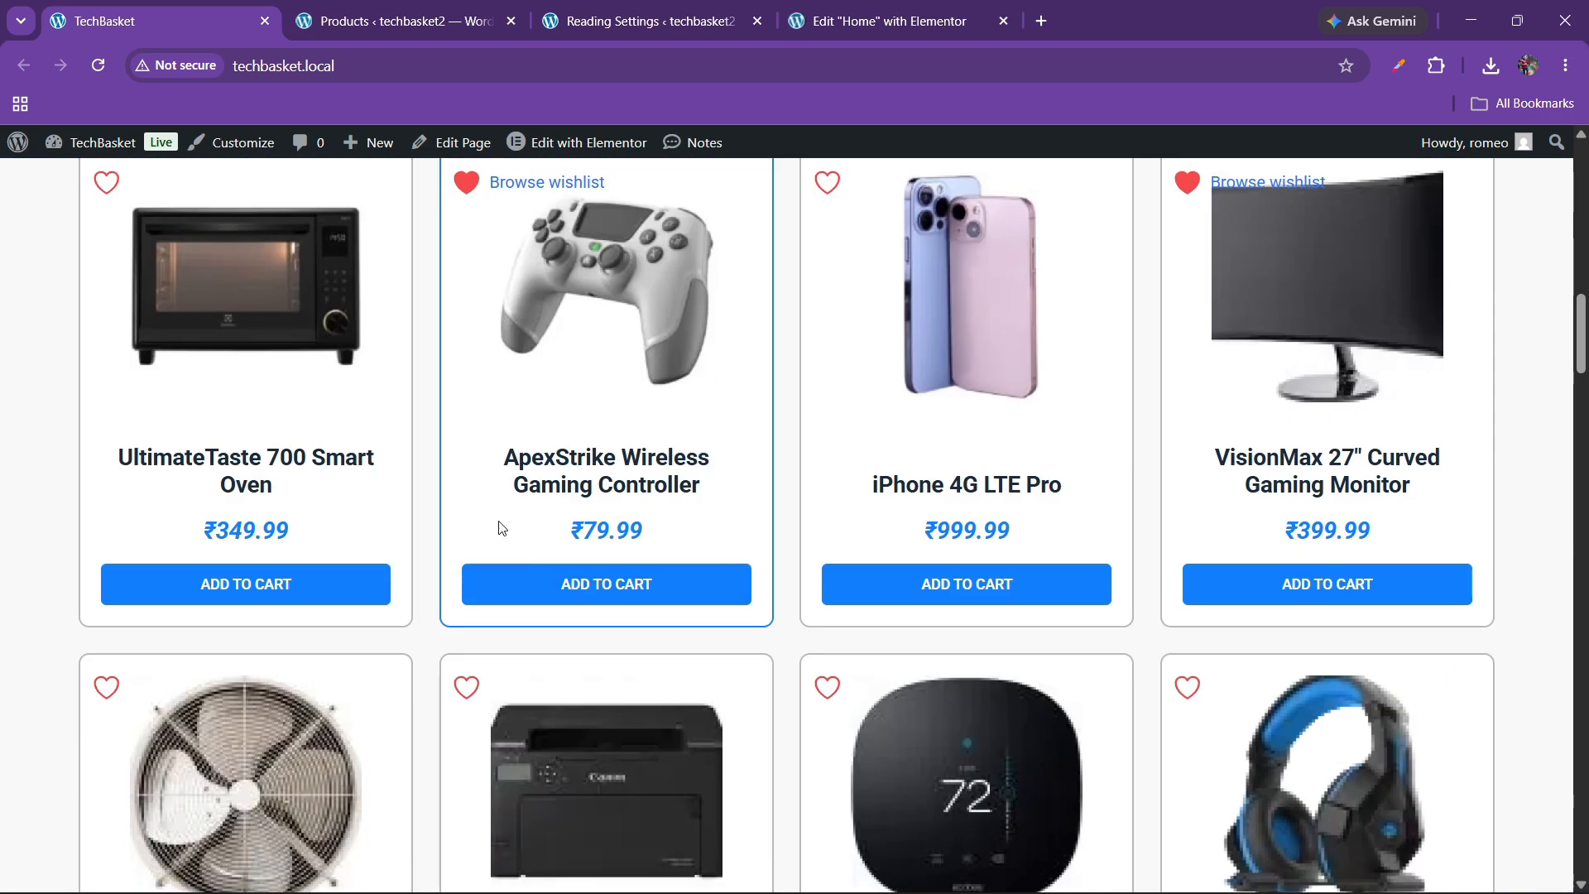
scroll(500, 525, down, 15)
scroll(769, 562, down, 15)
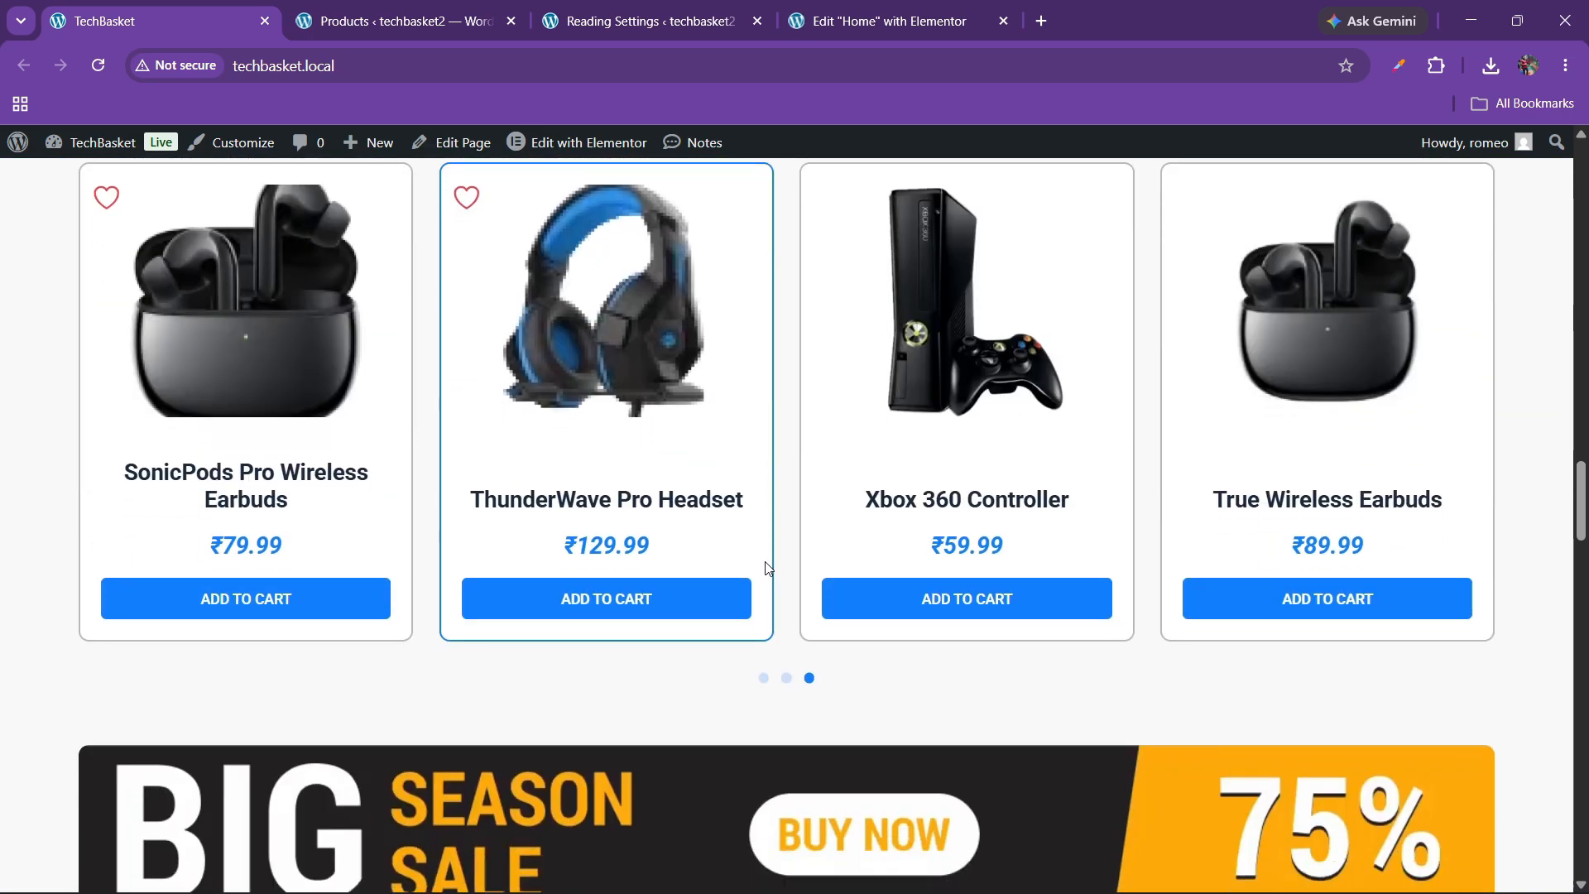
scroll(761, 563, down, 12)
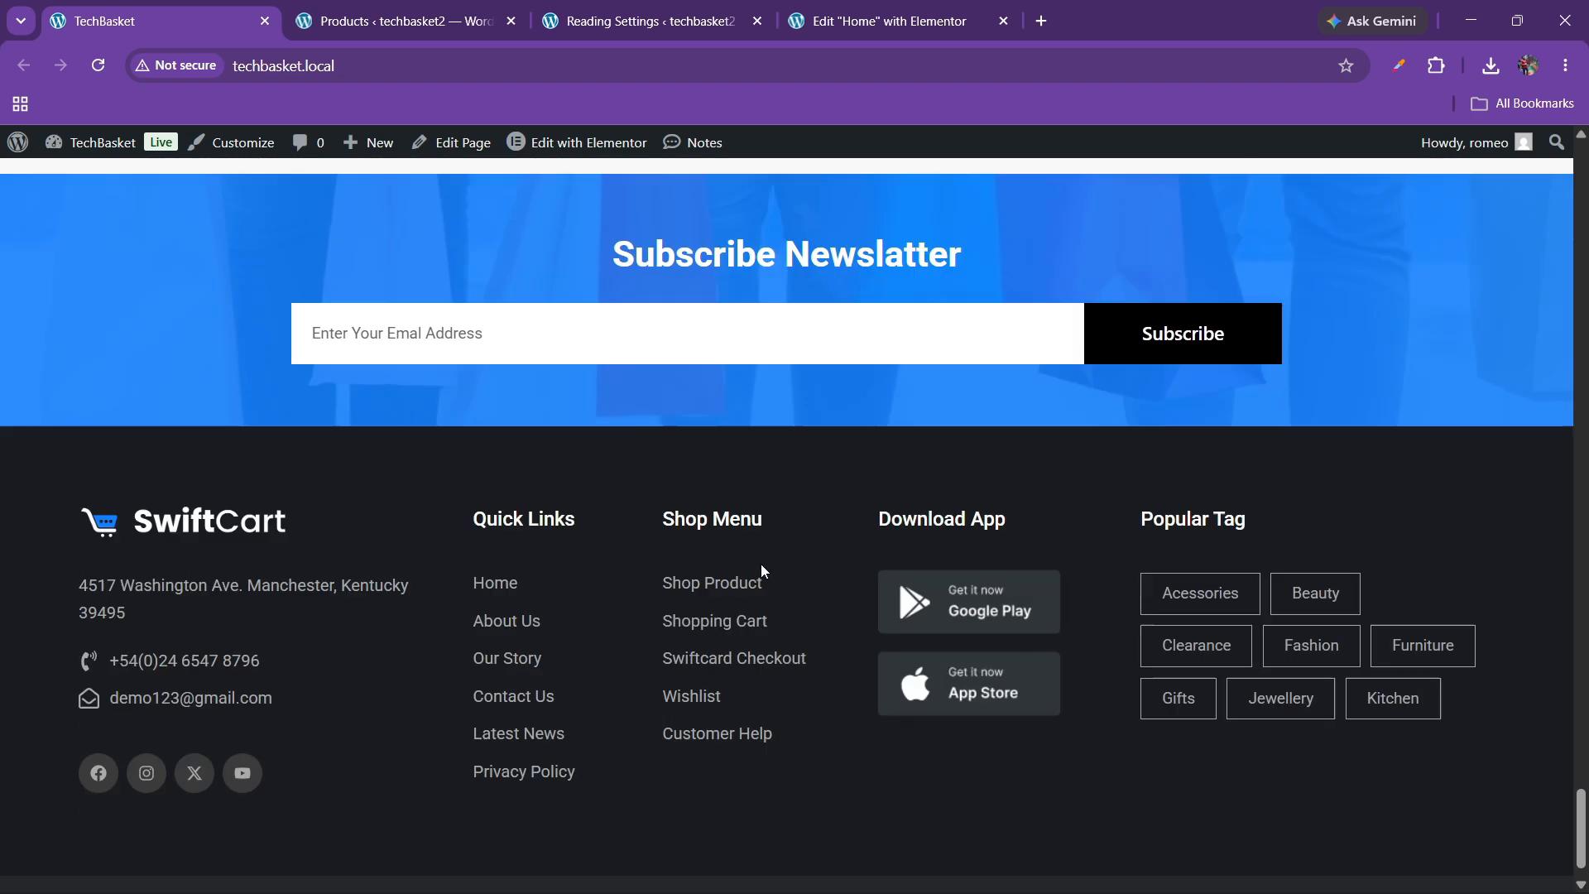
Return to the Elementor editor, try to dismiss the Atomic Elements promotion, and make the Elements panel narrower.
click(911, 7)
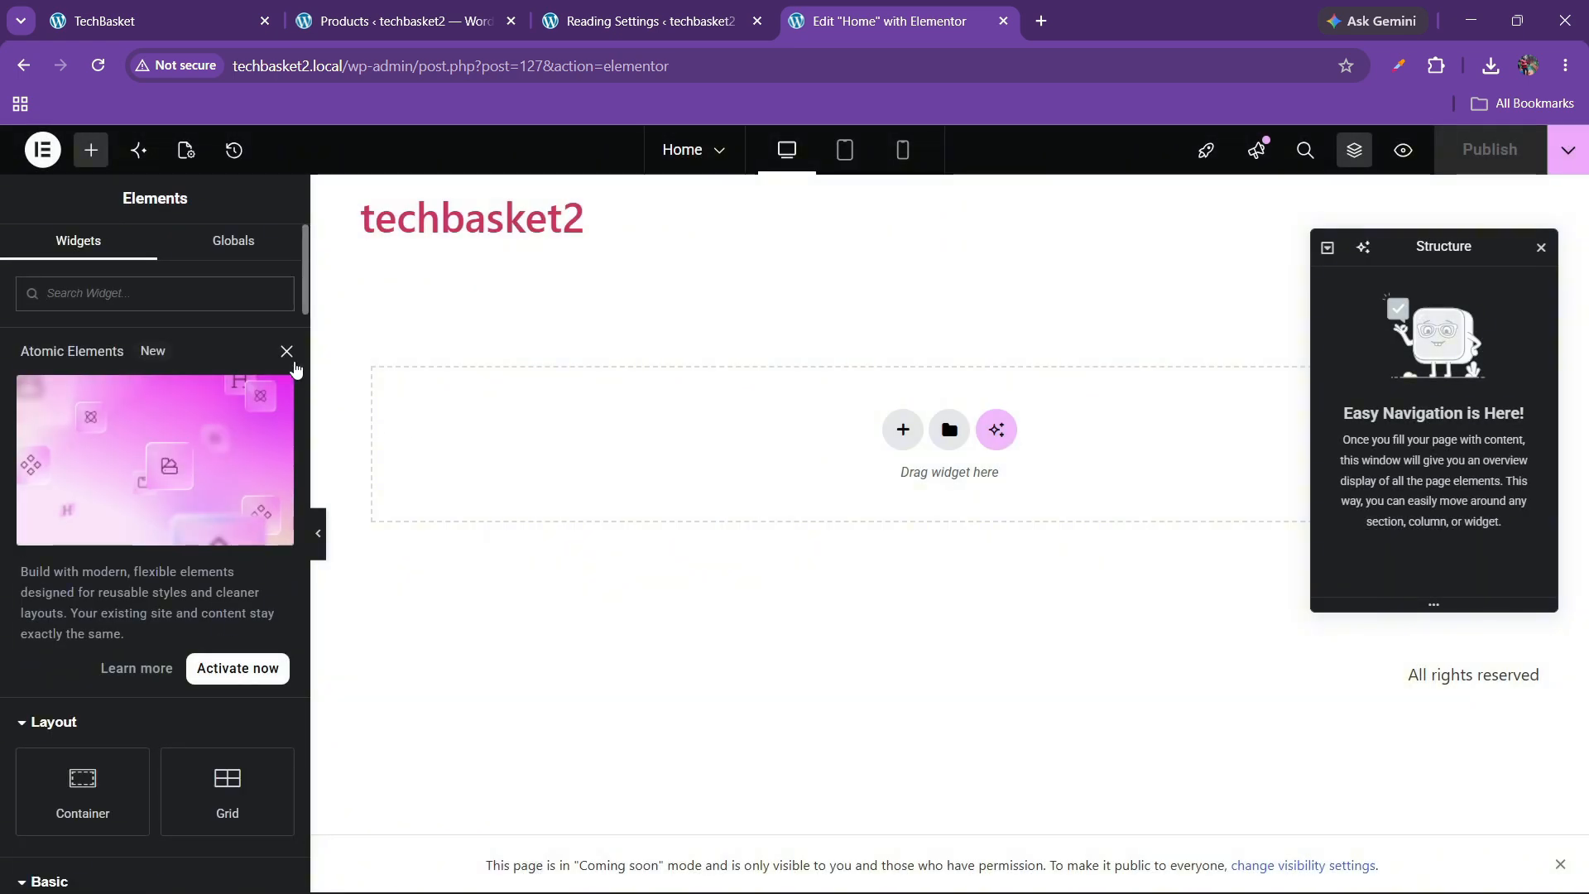
click(288, 356)
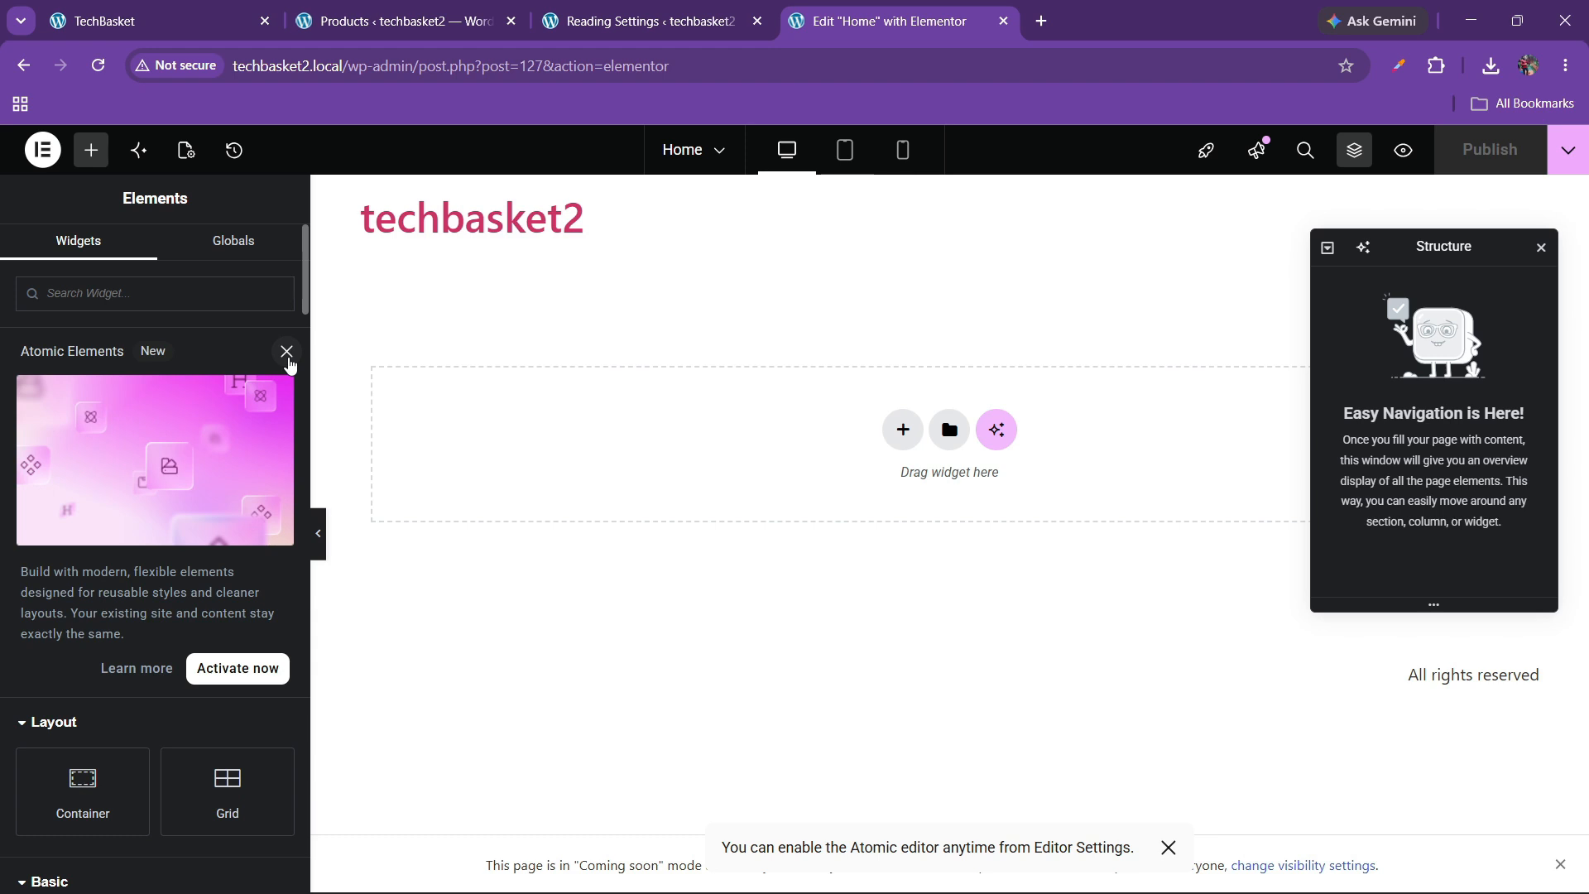
scroll(260, 625, down, 5)
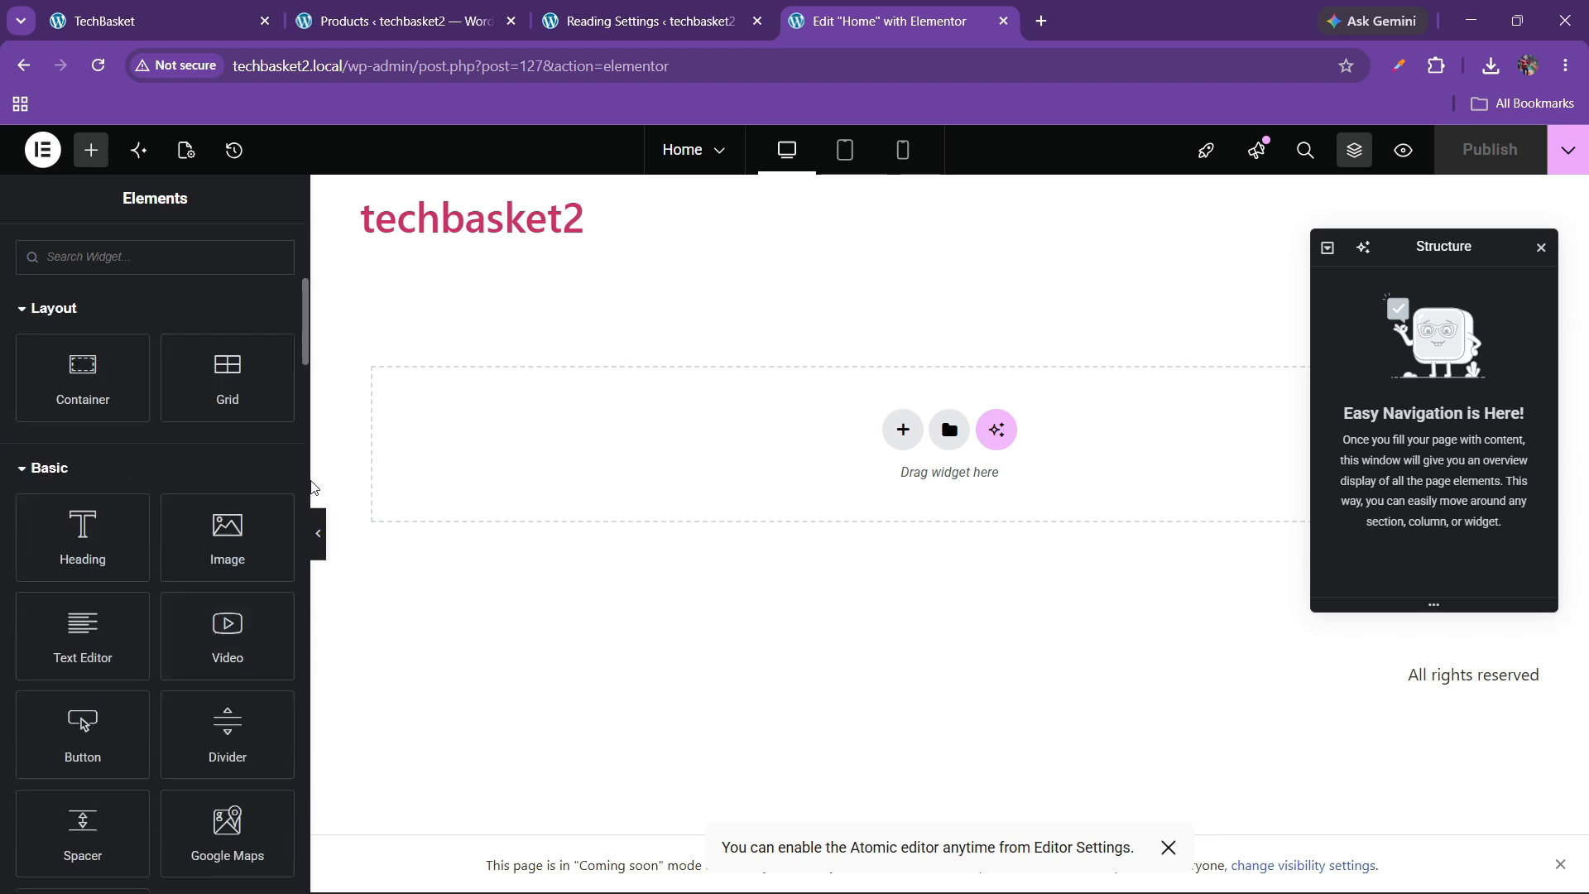
scroll(88, 429, up, 5)
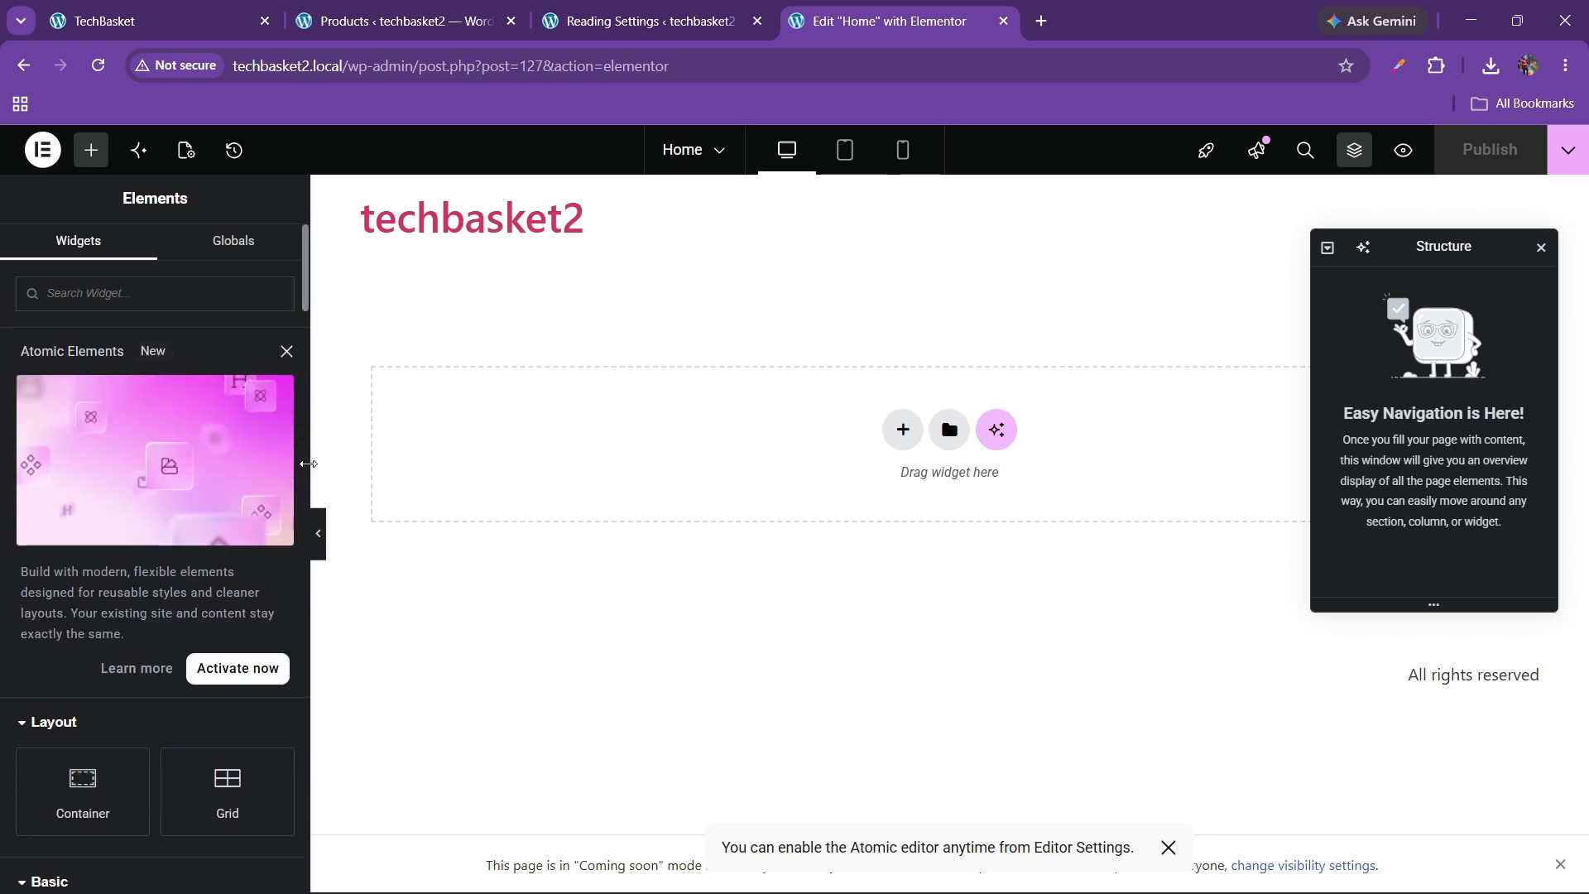
drag(308, 463, 259, 463)
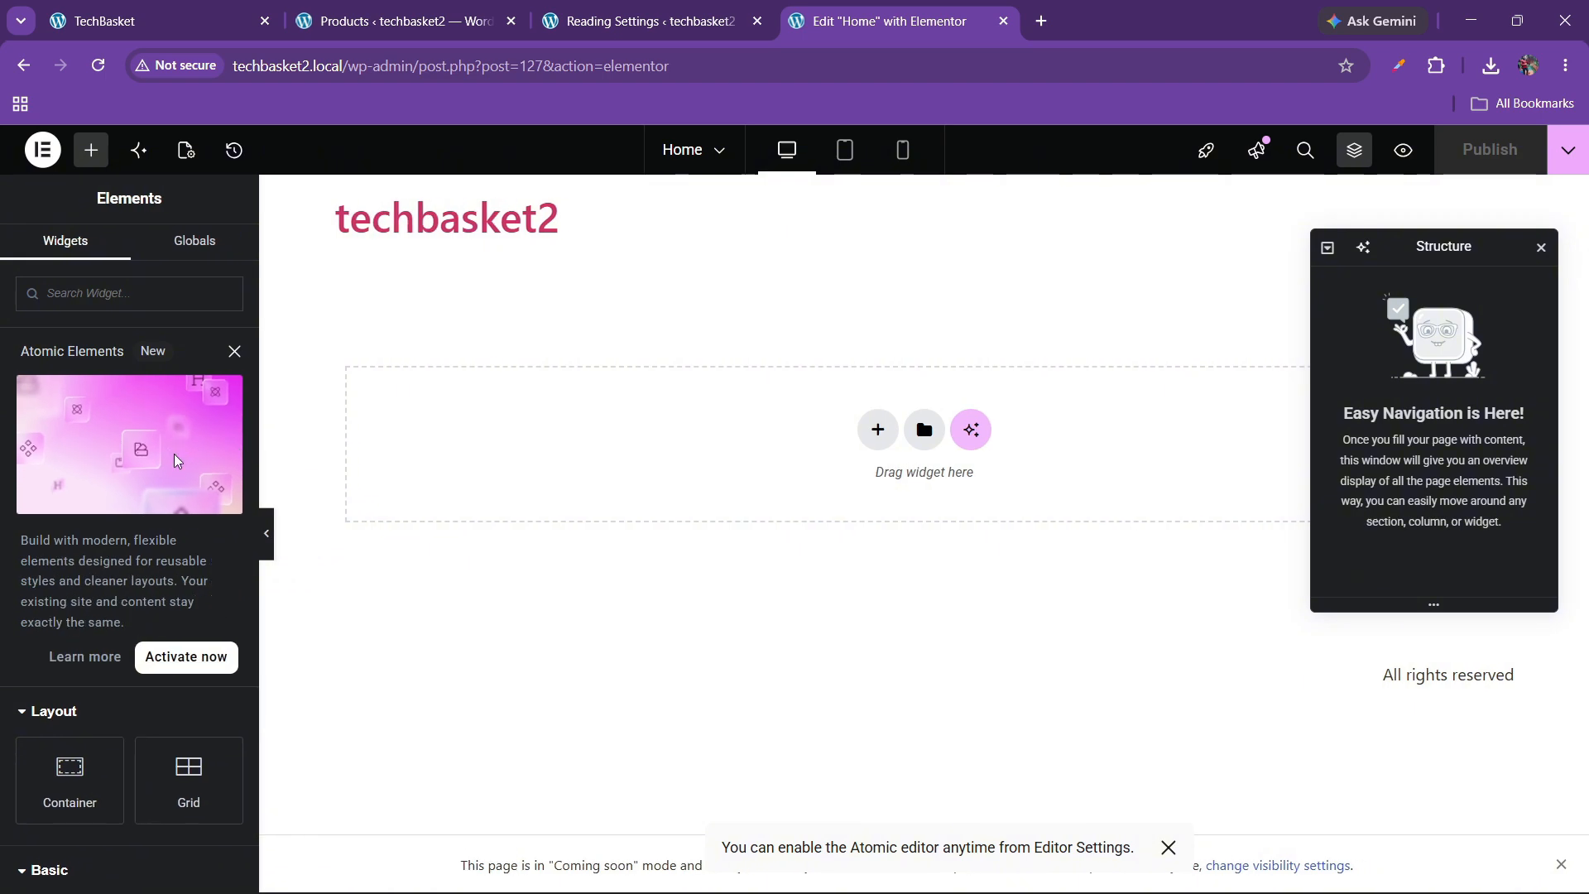
click(236, 352)
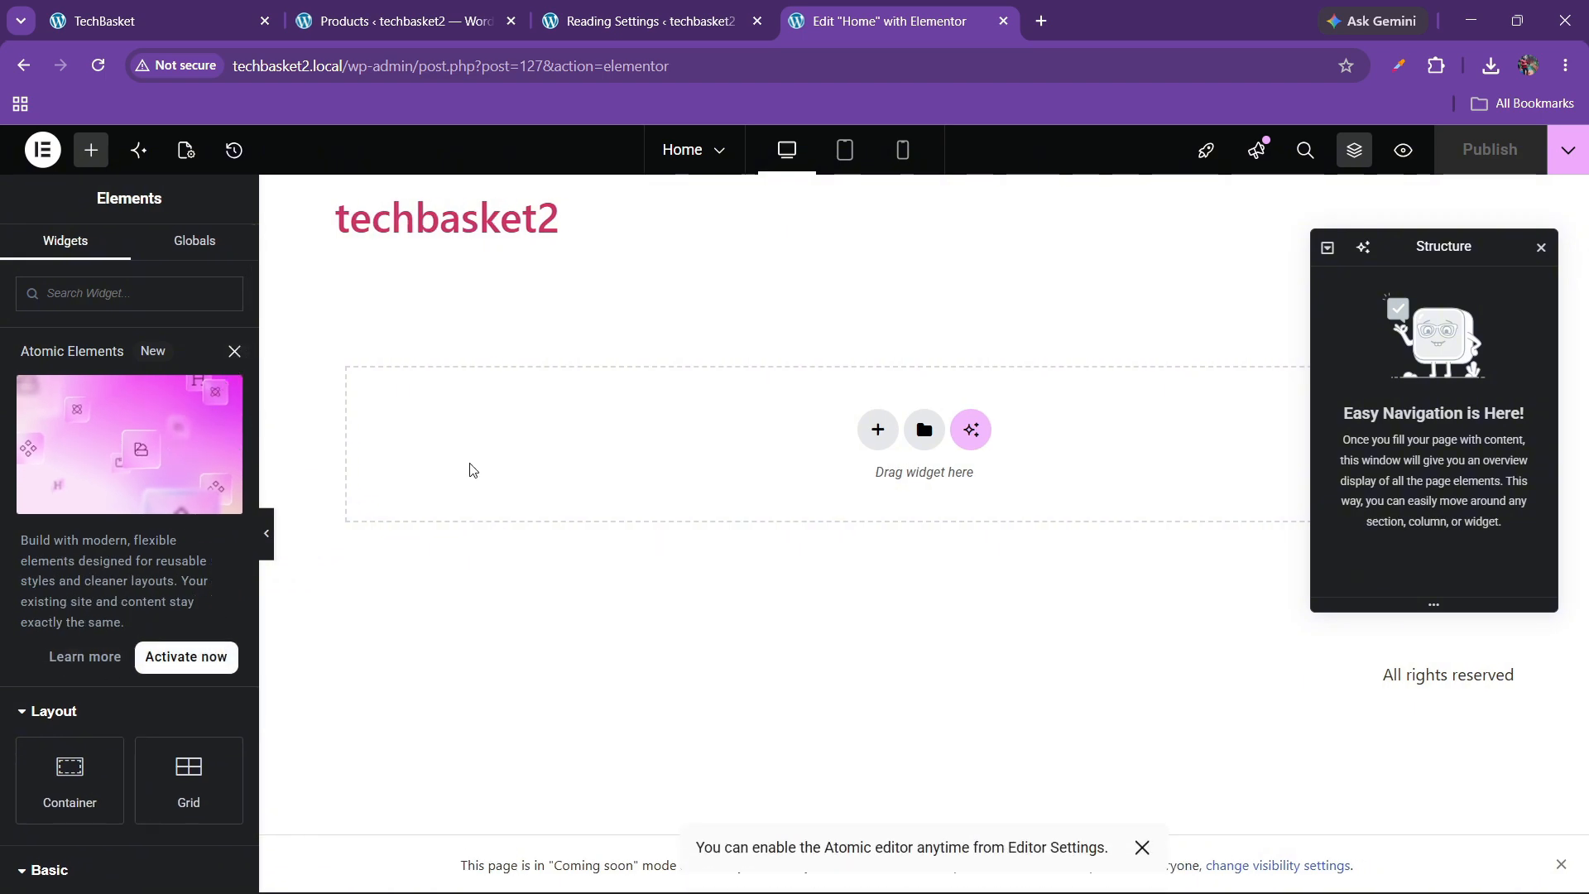
Open Elementor's Site Settings and look over the product sections of the original TechBasket home page while they load.
click(43, 150)
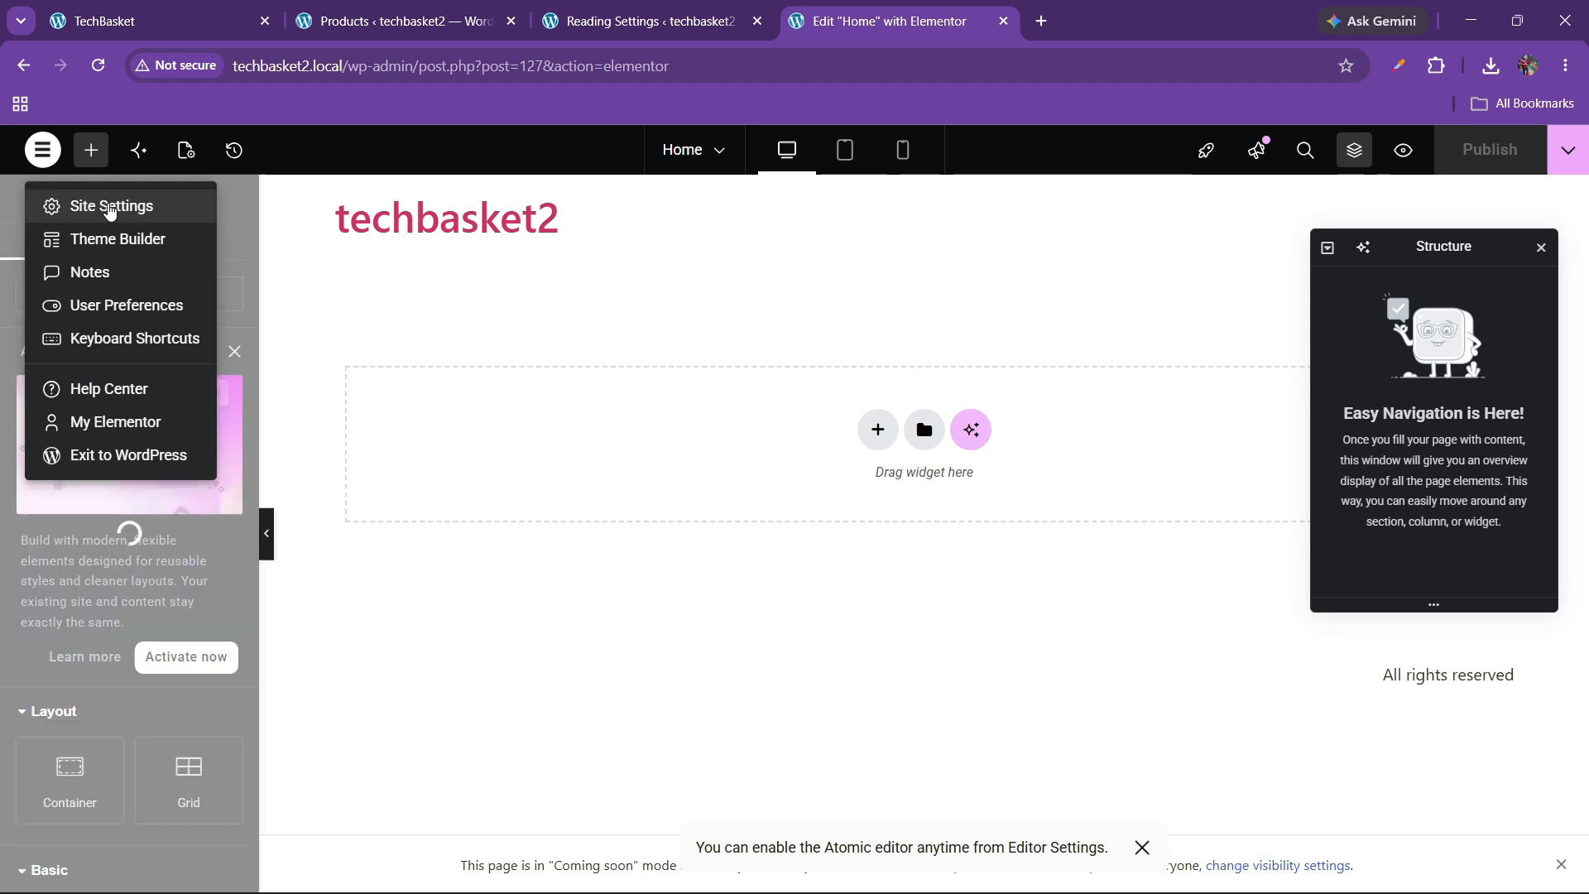
click(103, 206)
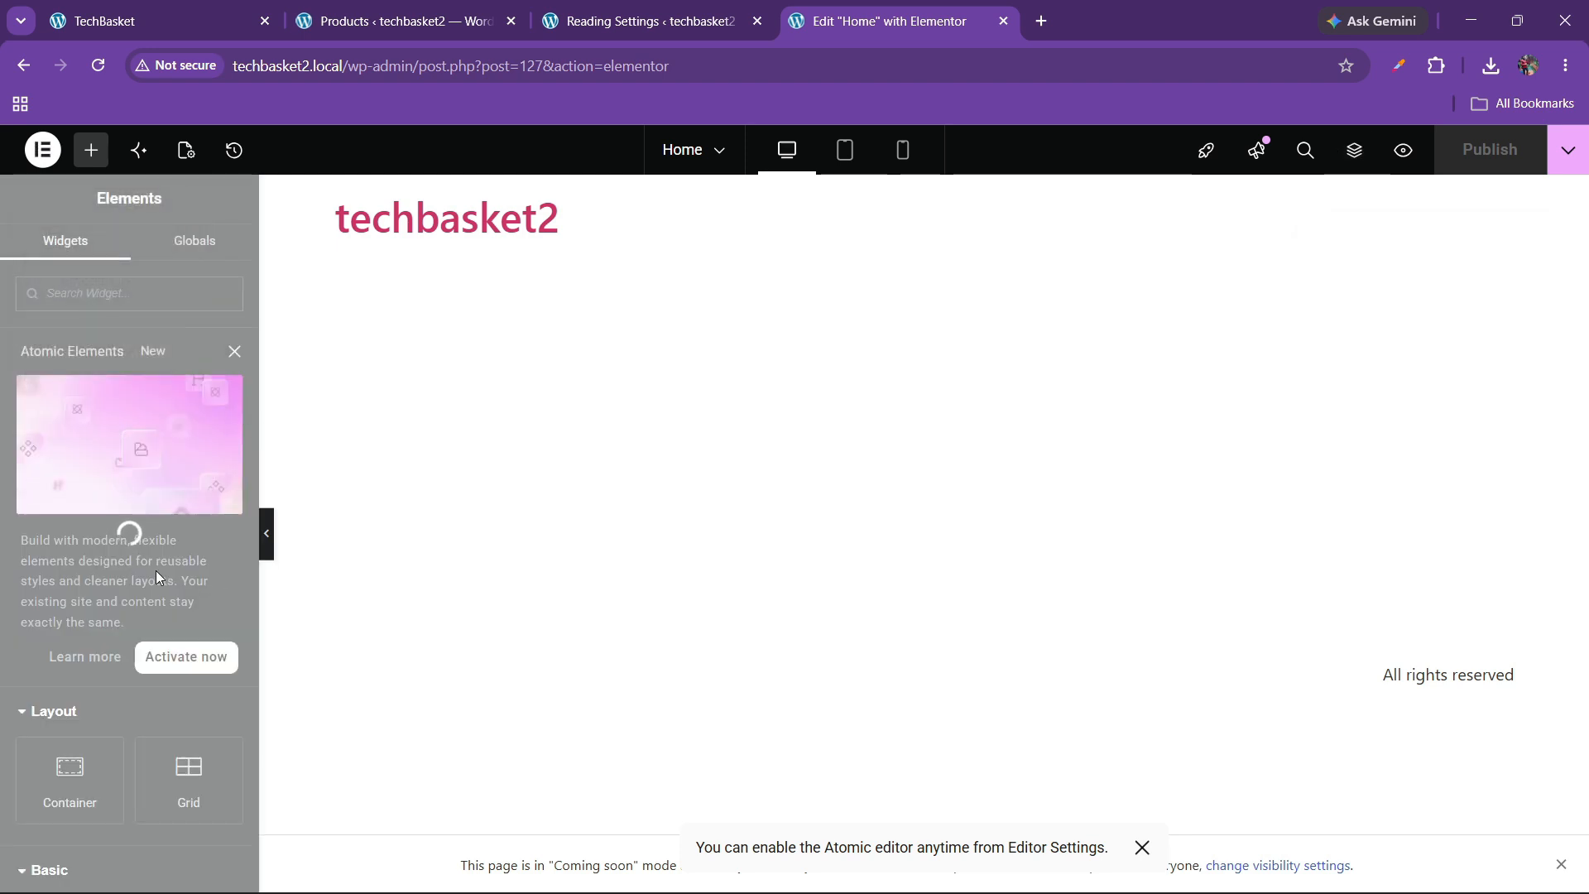
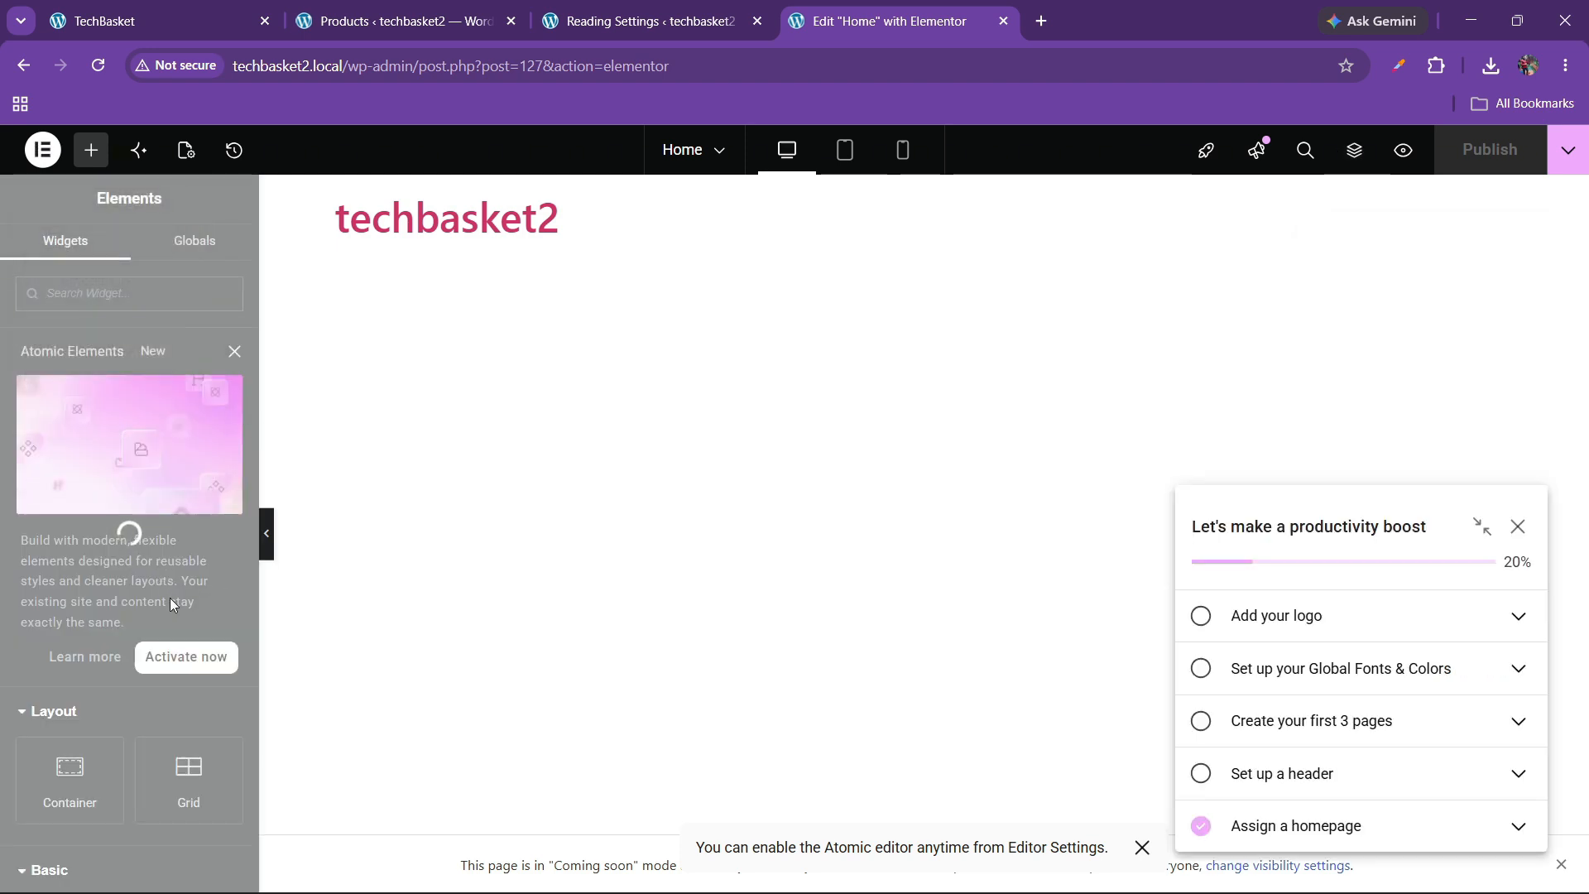
click(255, 7)
scroll(521, 439, up, 15)
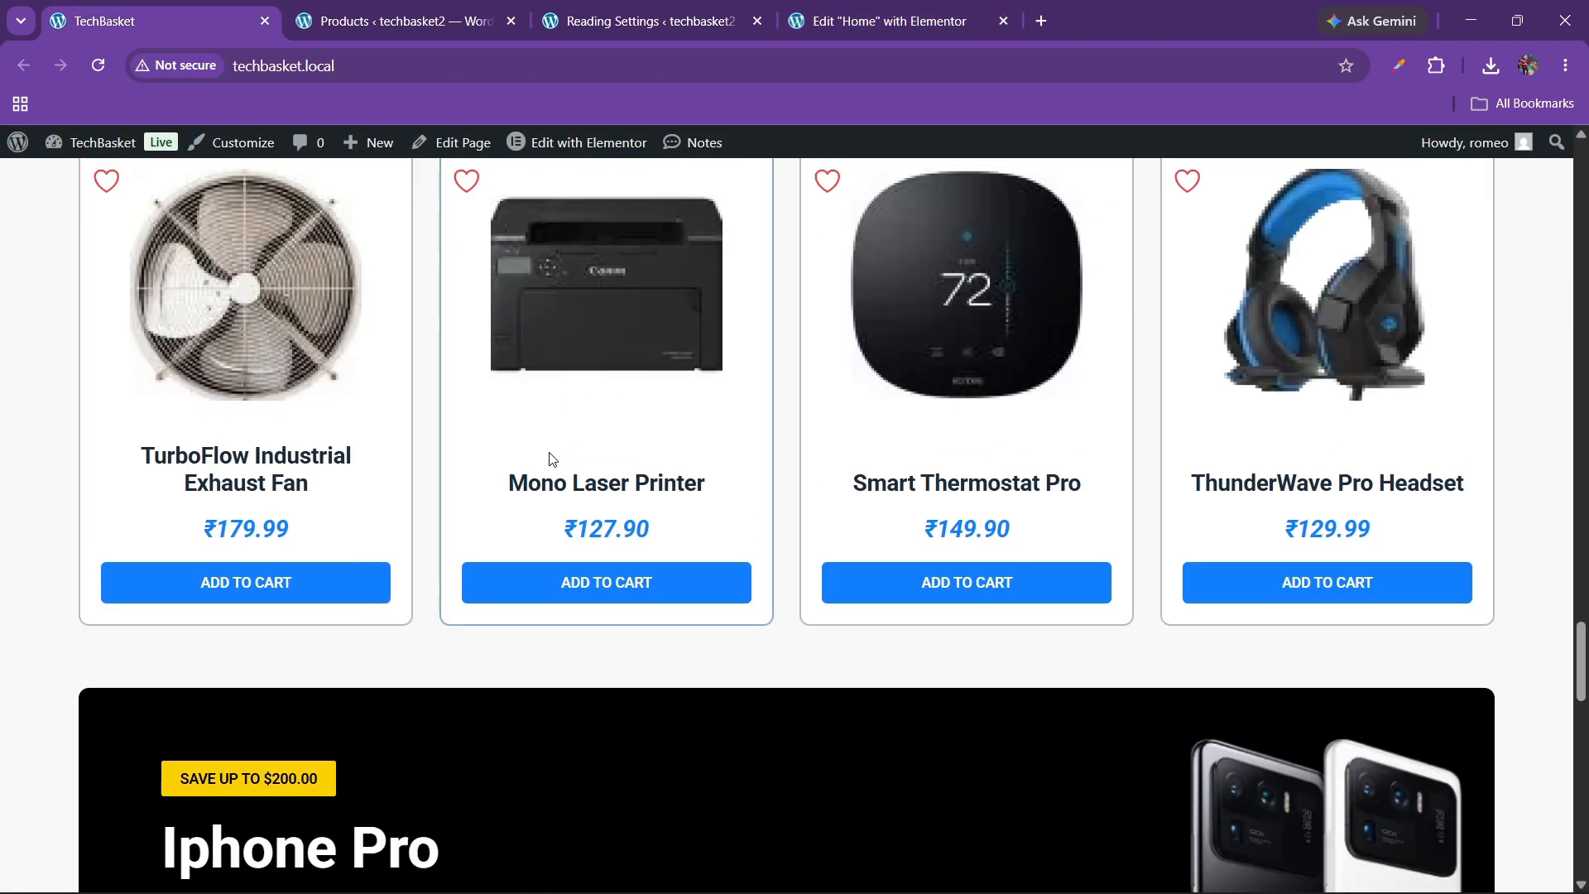
scroll(551, 455, up, 20)
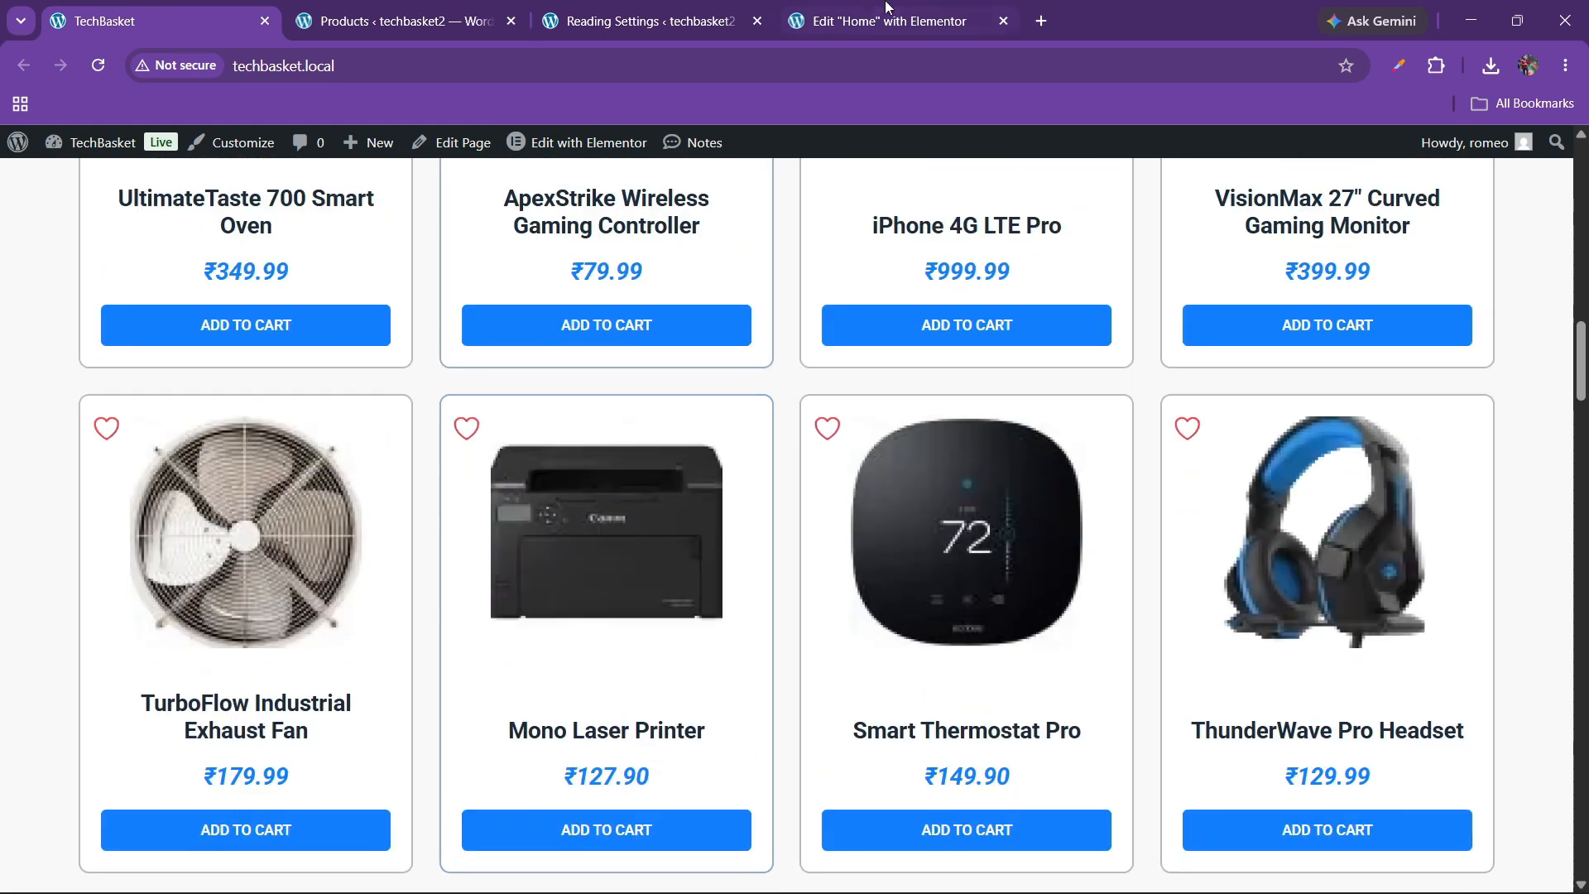
click(887, 8)
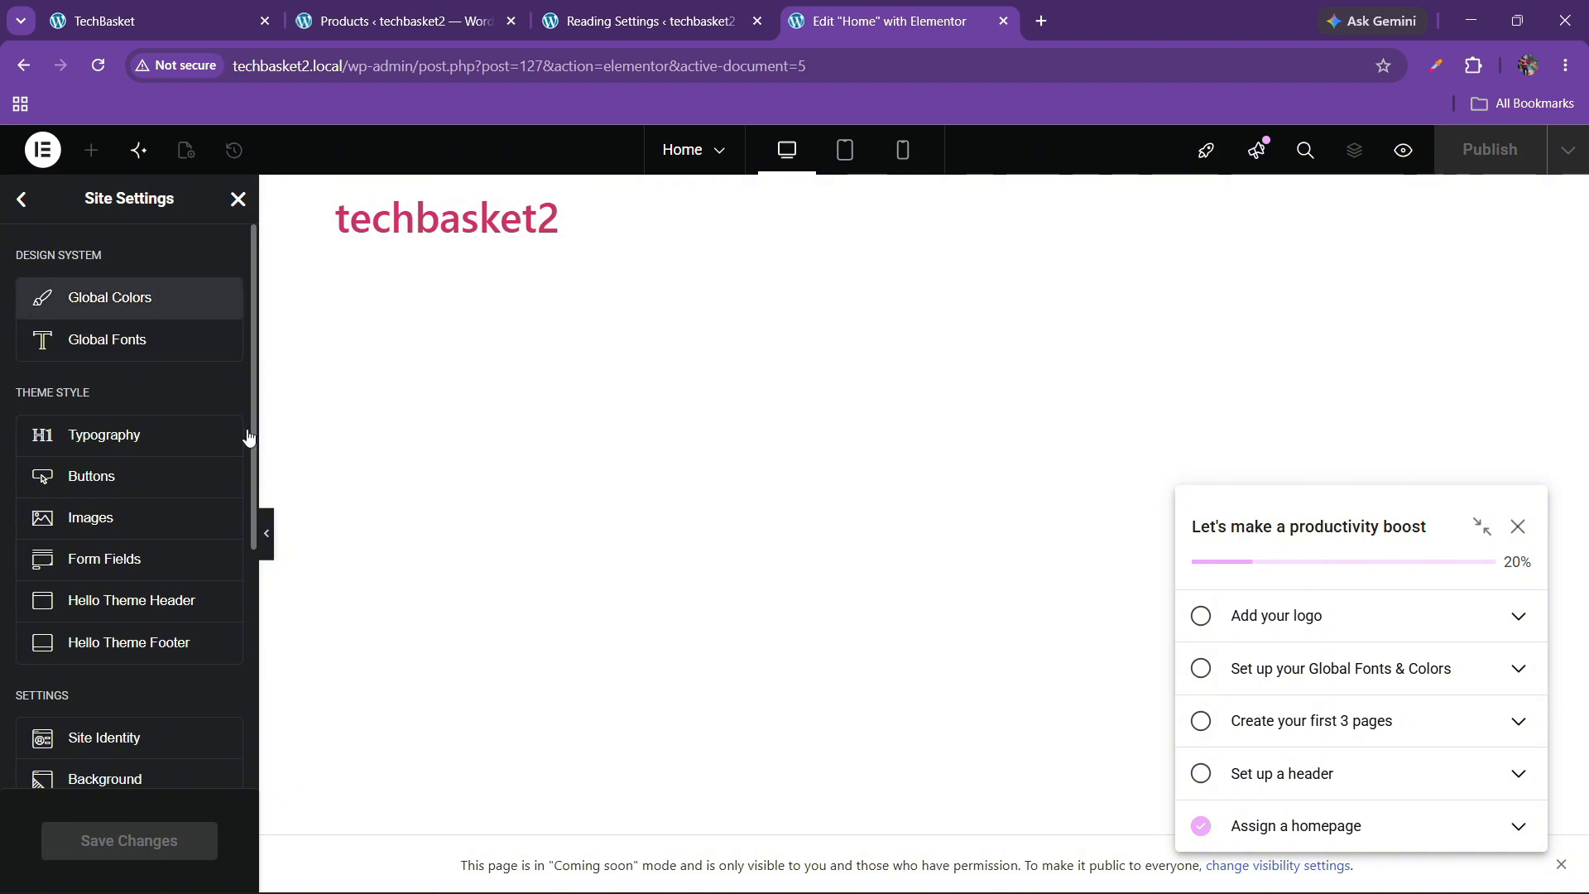
In the Global Colors, add a custom color named dark blue.
click(124, 298)
scroll(165, 513, down, 1)
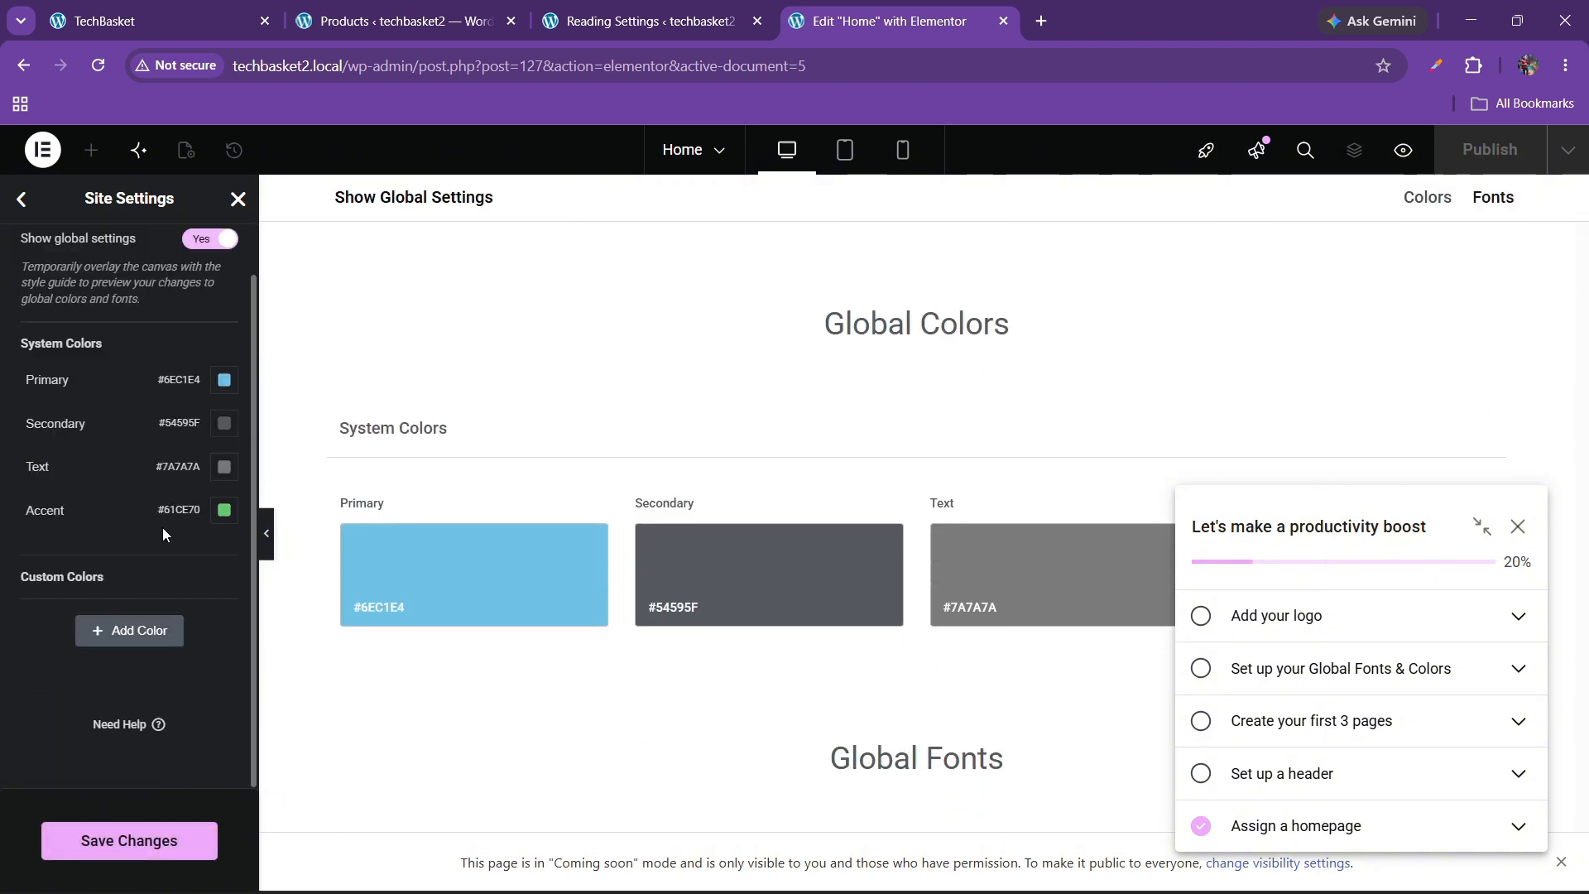
click(126, 632)
click(75, 620)
key(ctrl+a)
key(BackSpace)
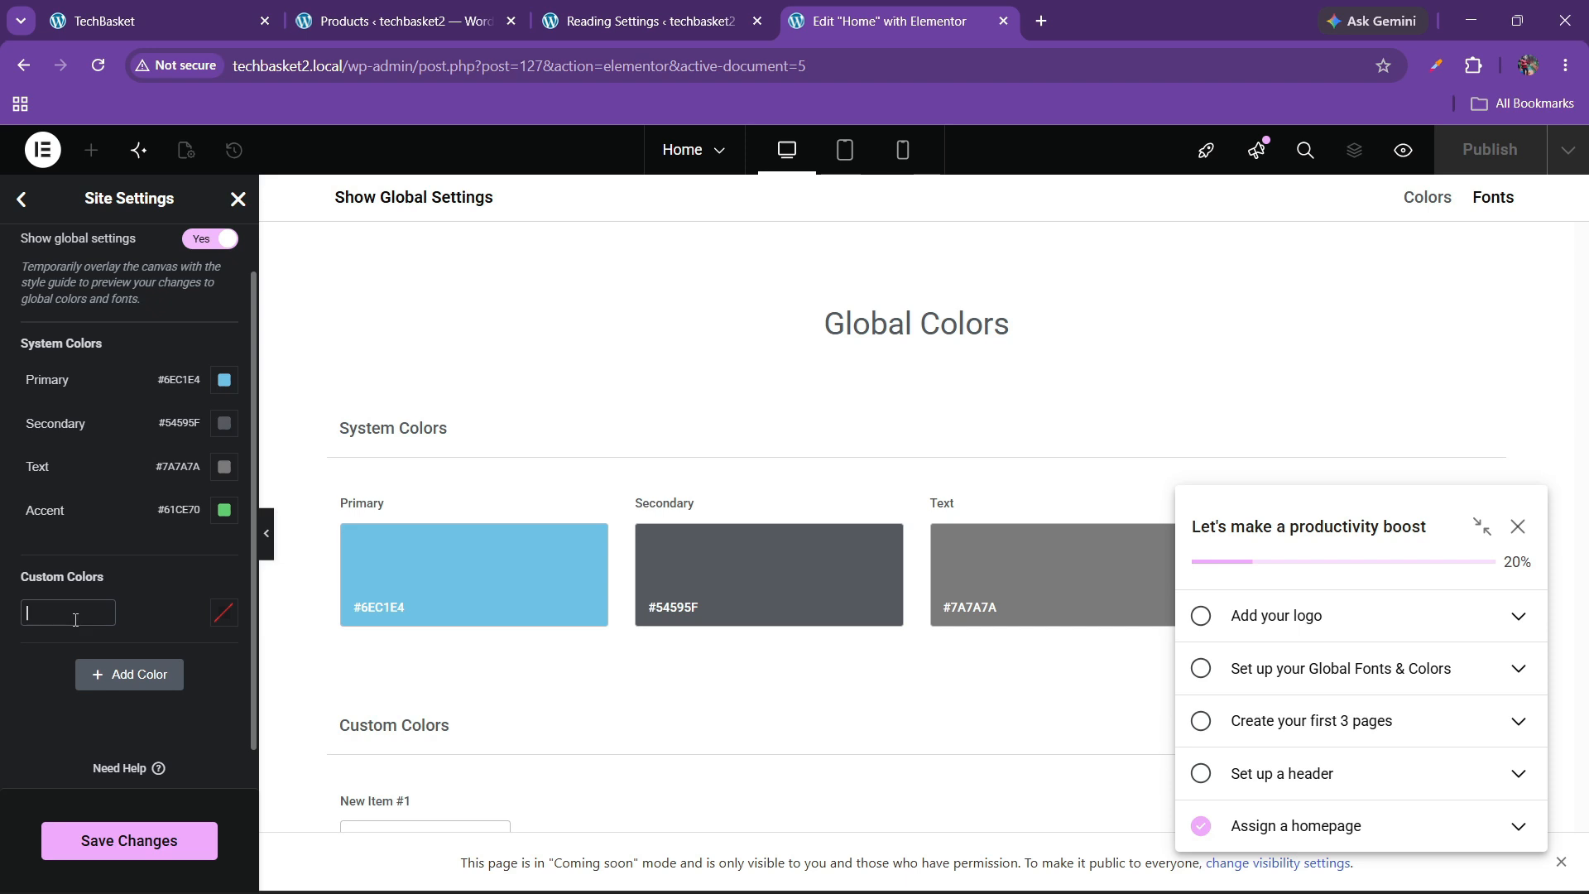
click(223, 613)
click(10, 685)
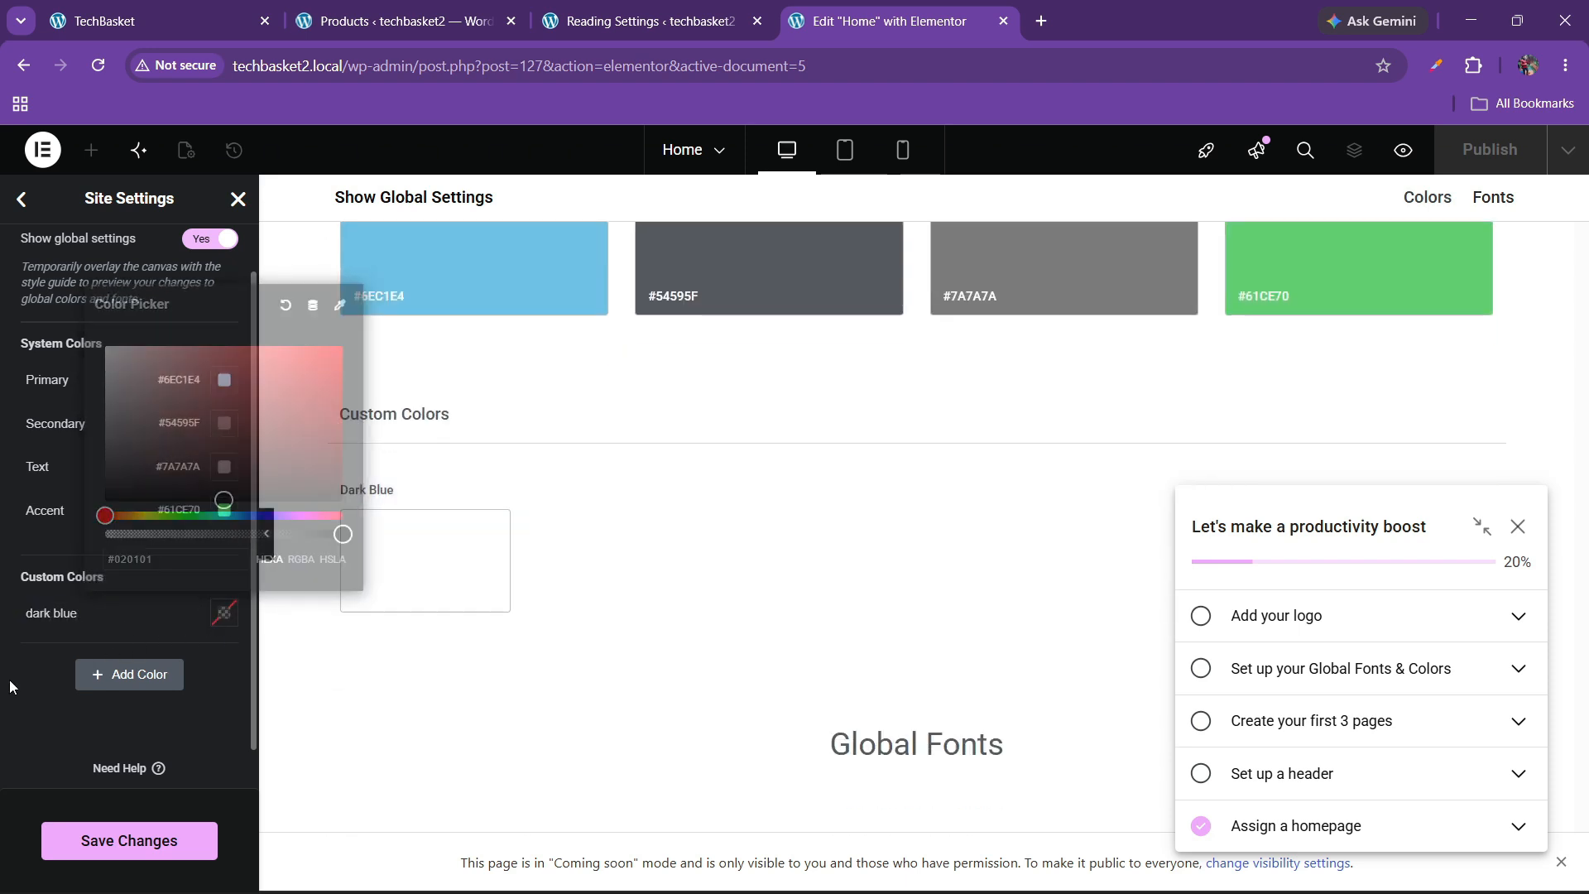
Pick the color of the top welcome bar on the original TechBasket home page and copy its hex code.
click(190, 21)
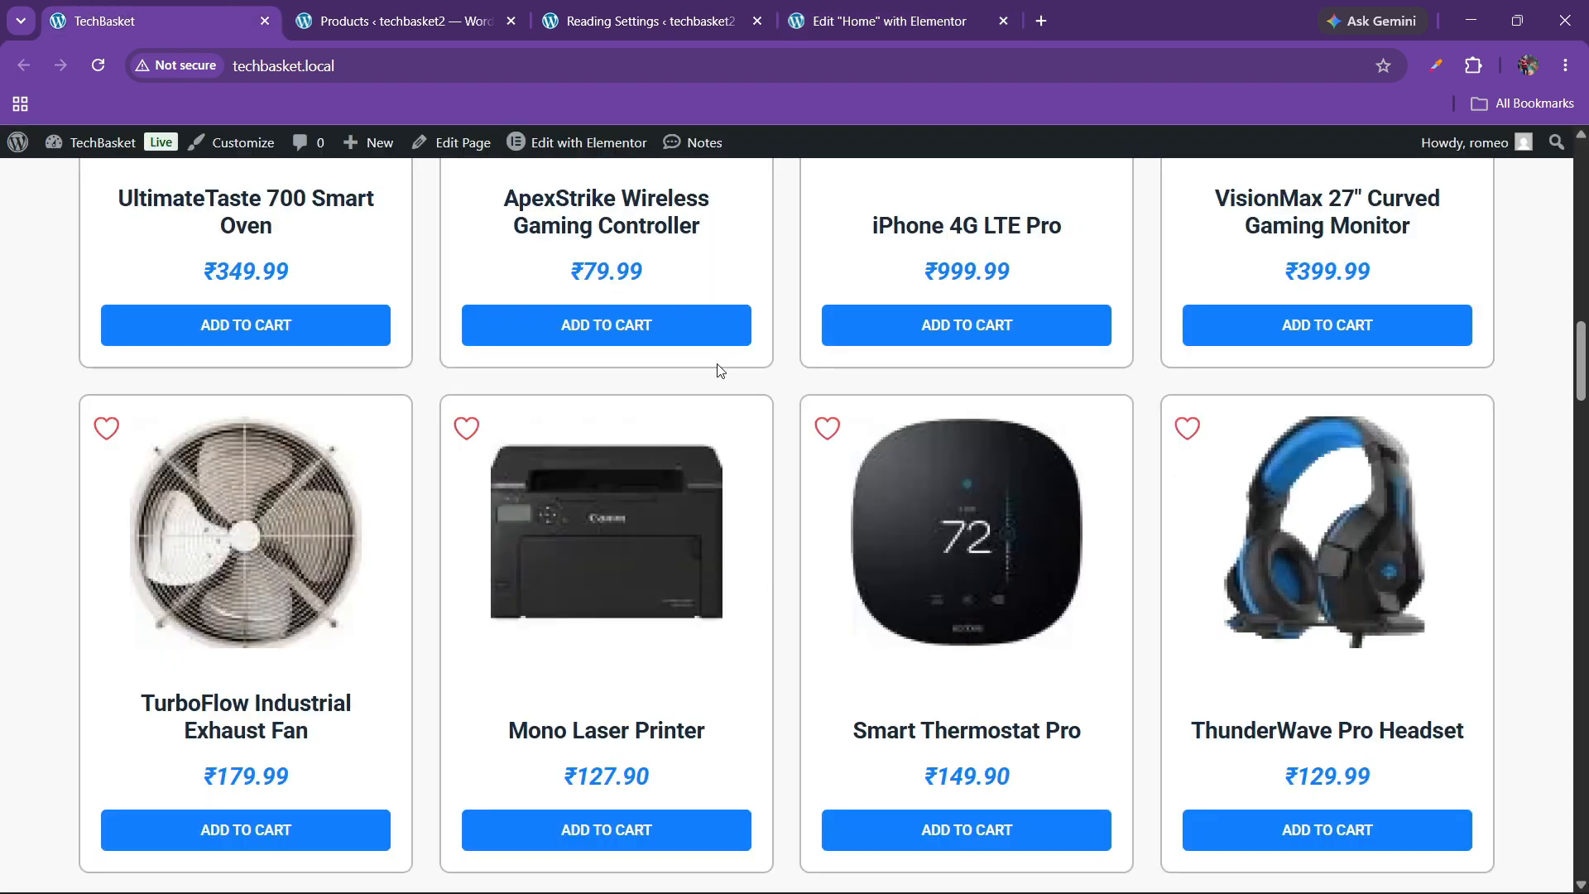
scroll(1326, 248, up, 10)
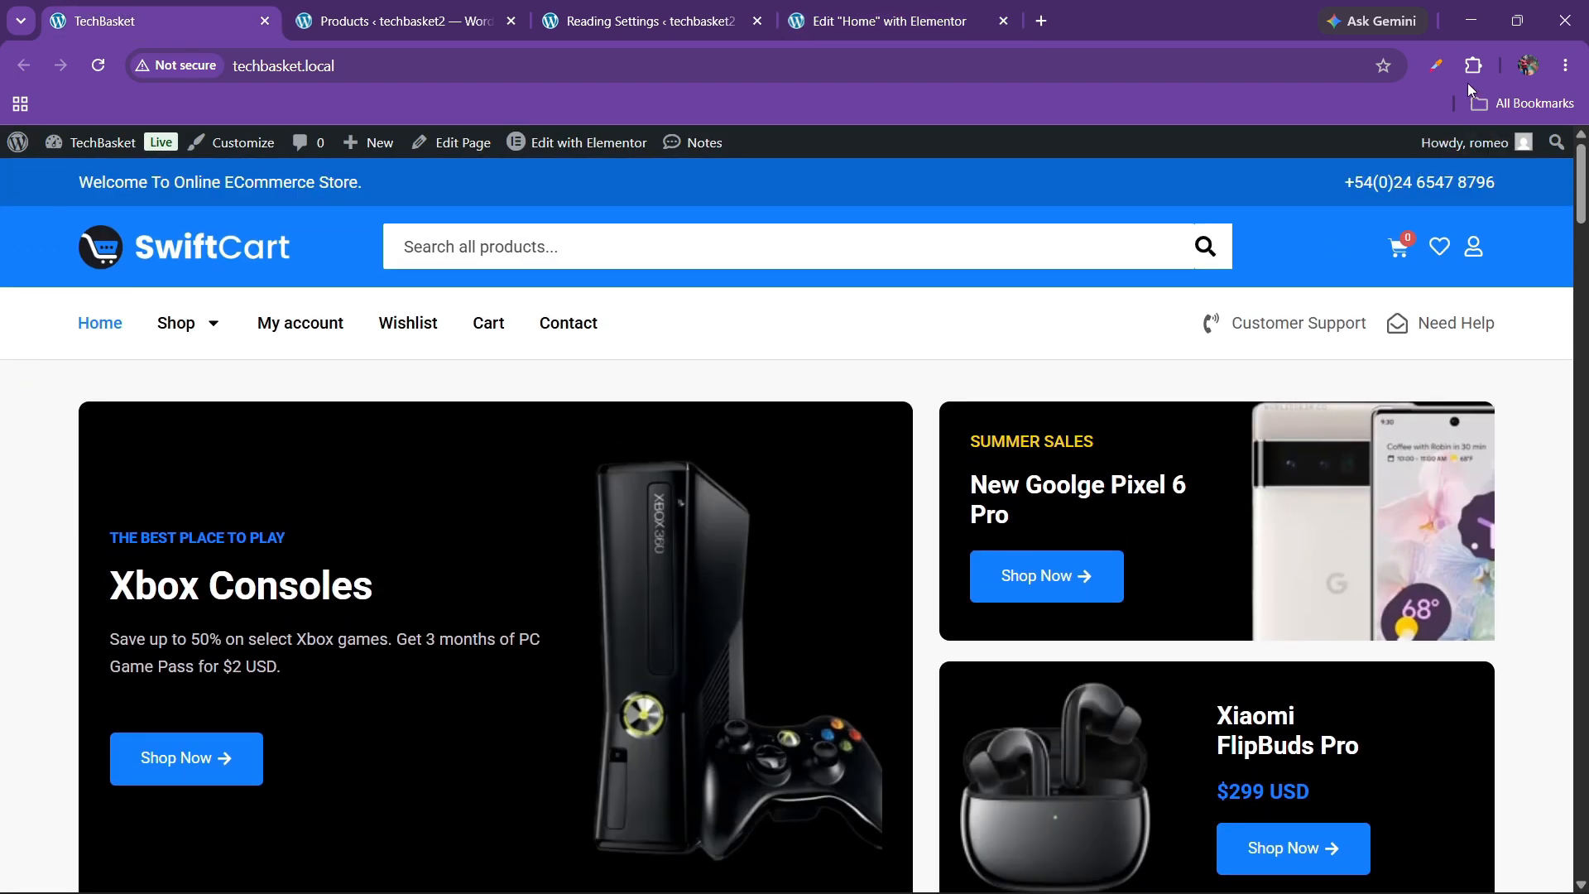
click(1474, 66)
click(1273, 268)
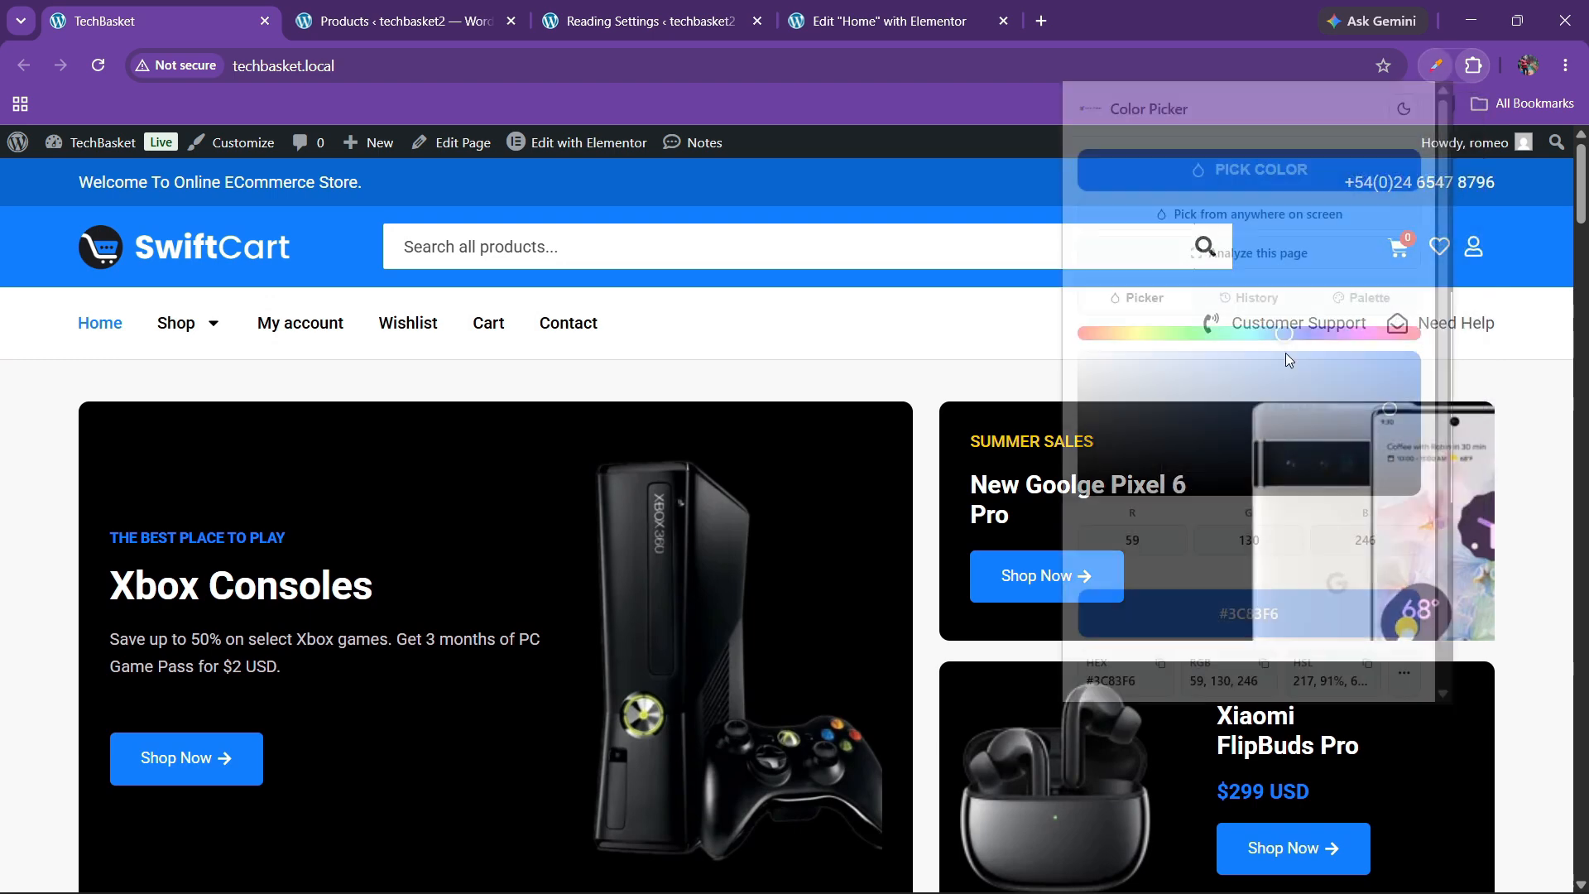
click(1249, 202)
click(576, 189)
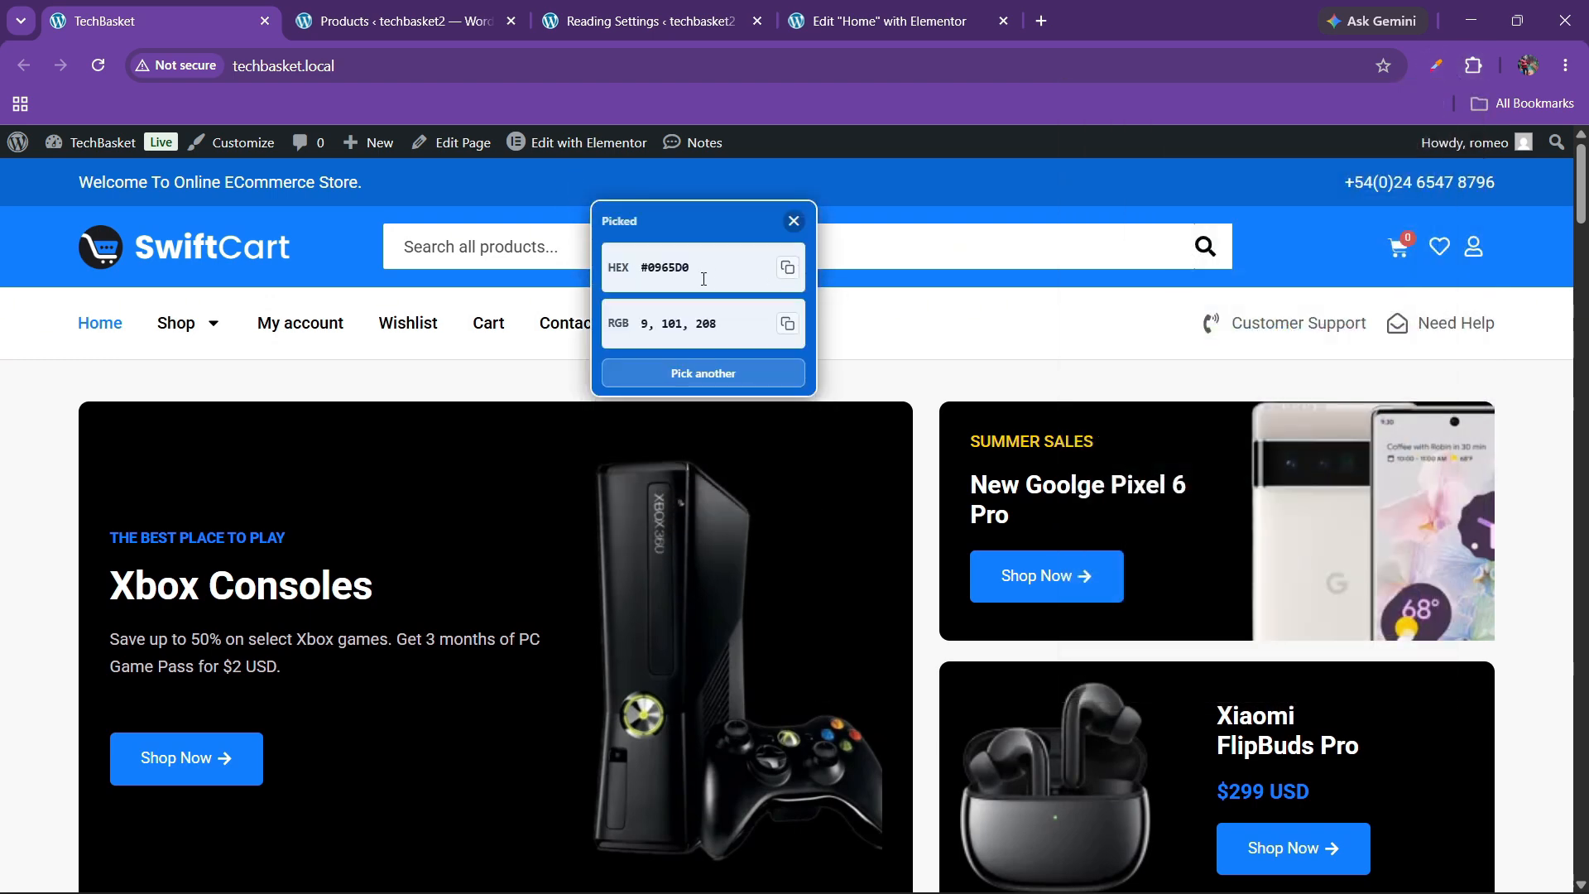
drag(704, 278, 625, 271)
key(ctrl+c)
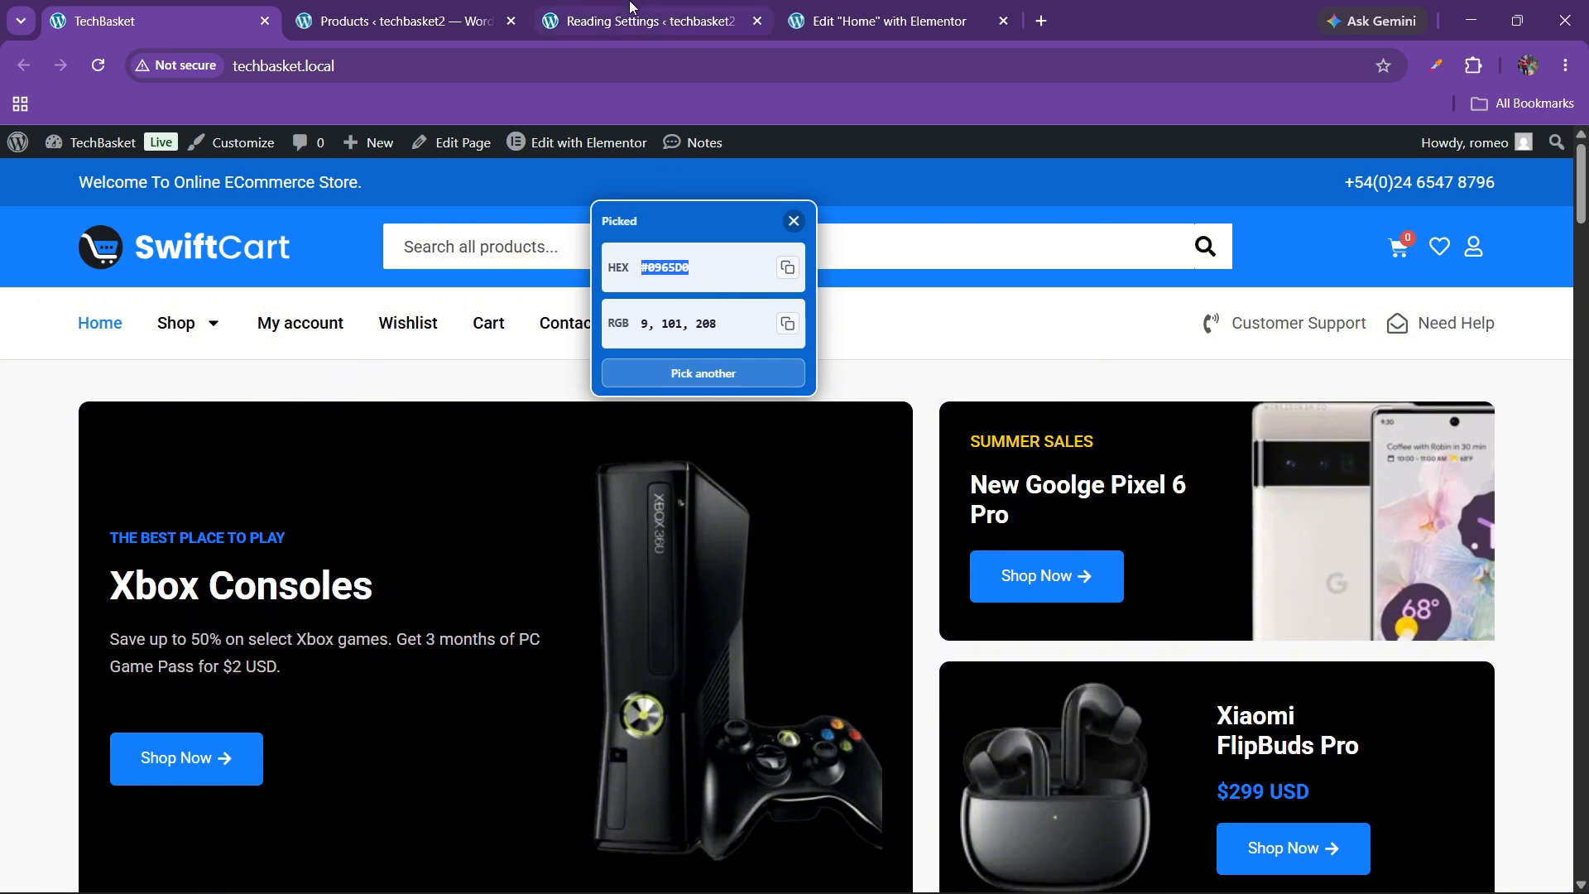
Back in Elementor's Site Settings, set the custom color dark blue to #0965D0.
click(649, 20)
click(886, 20)
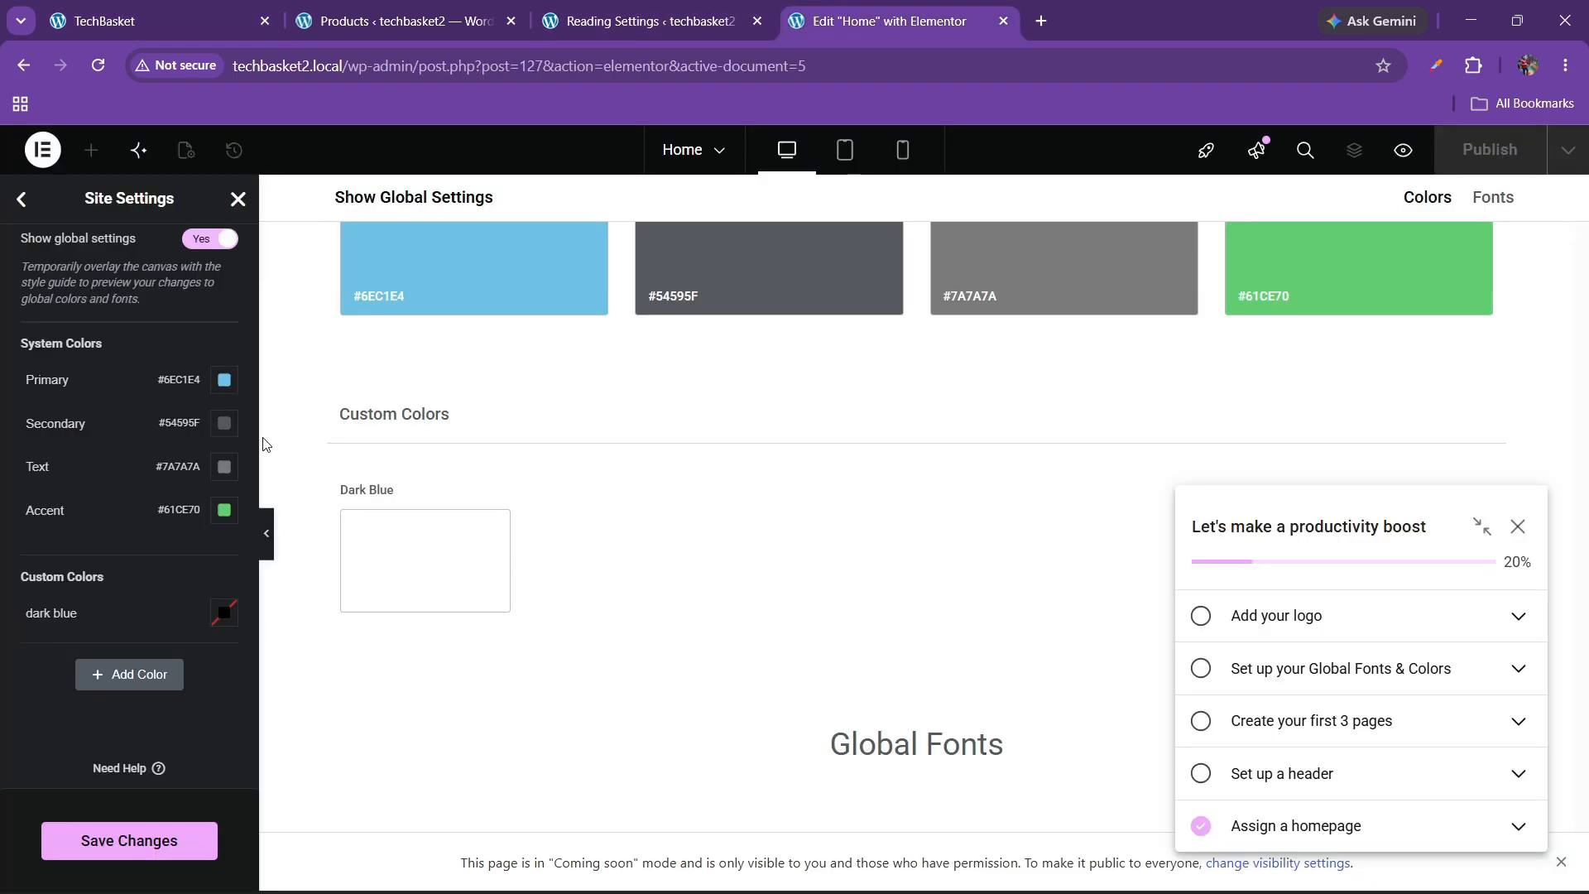
click(224, 612)
key(ctrl+v)
click(8, 663)
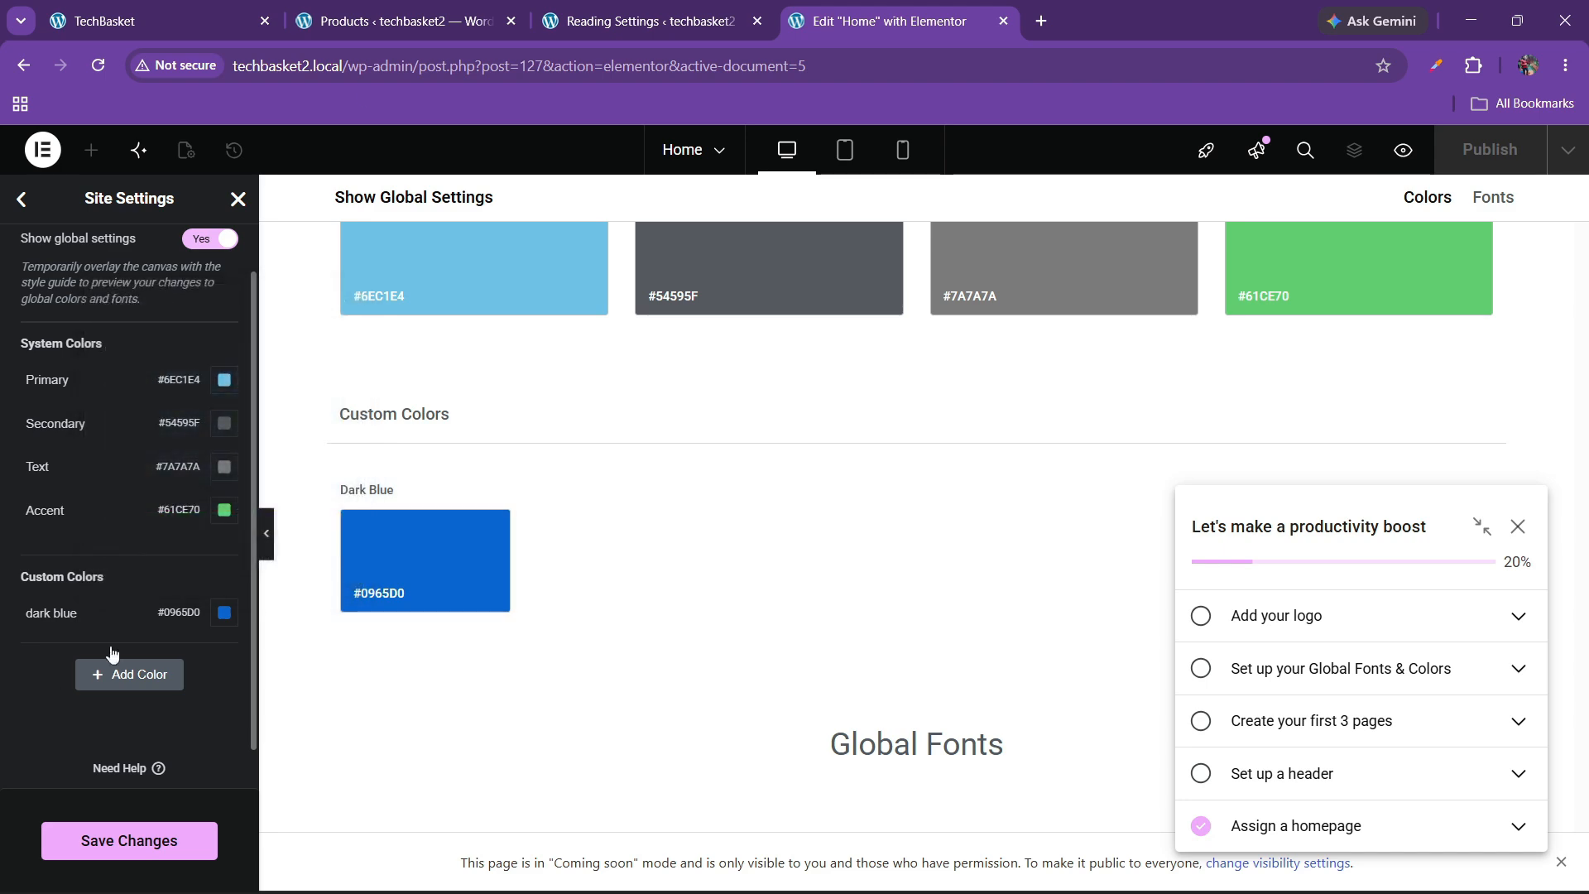
Switch to the original TechBasket home page and pick the color of the blue header bar behind the search field.
click(232, 20)
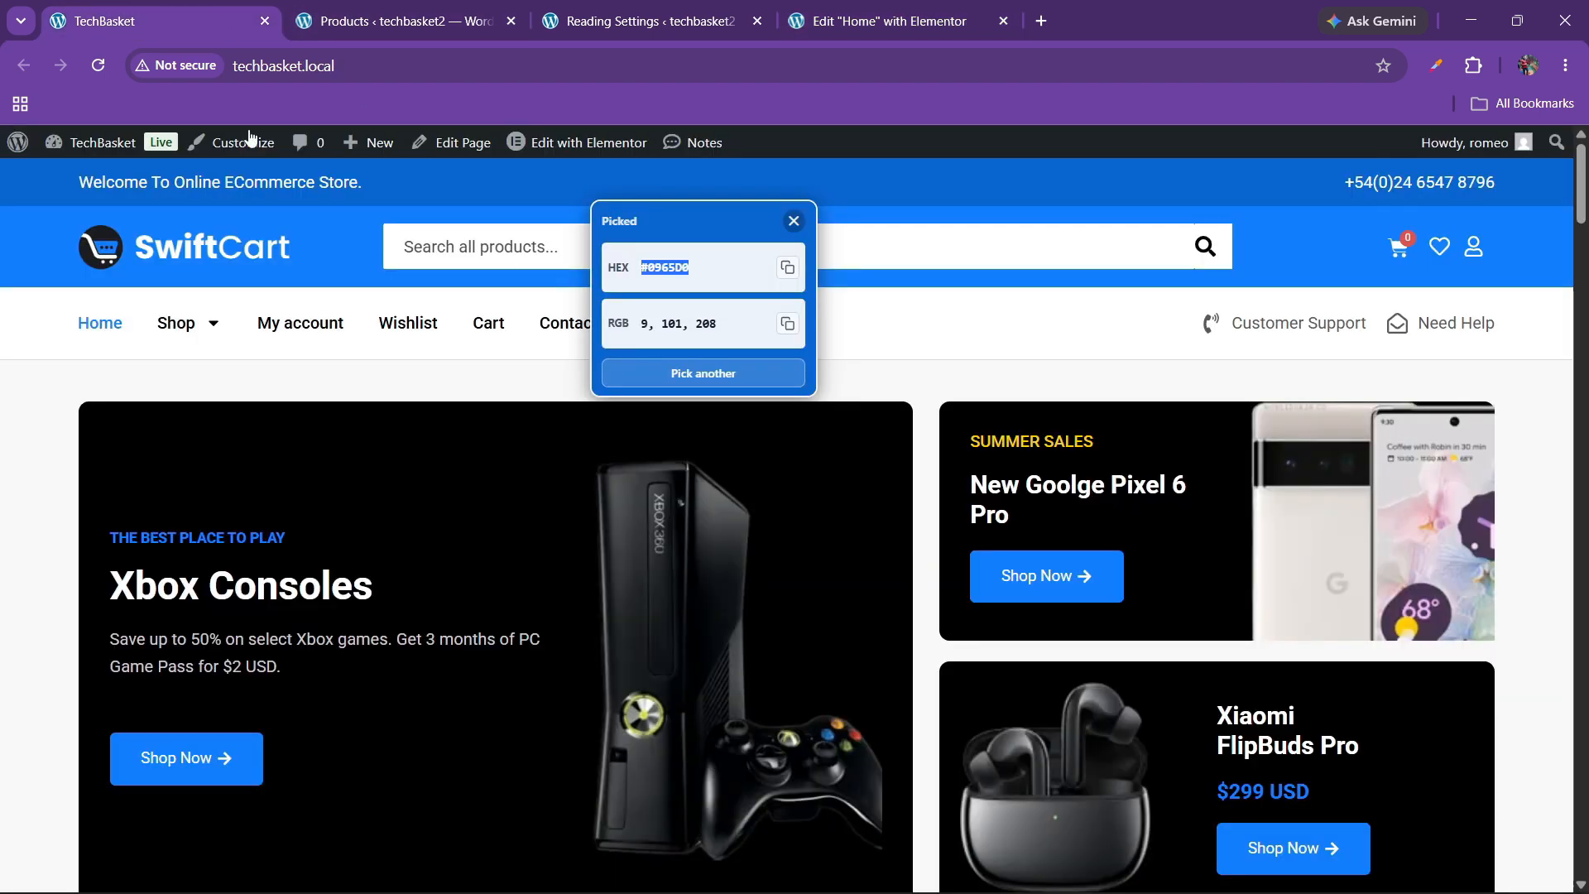
click(792, 222)
click(1473, 65)
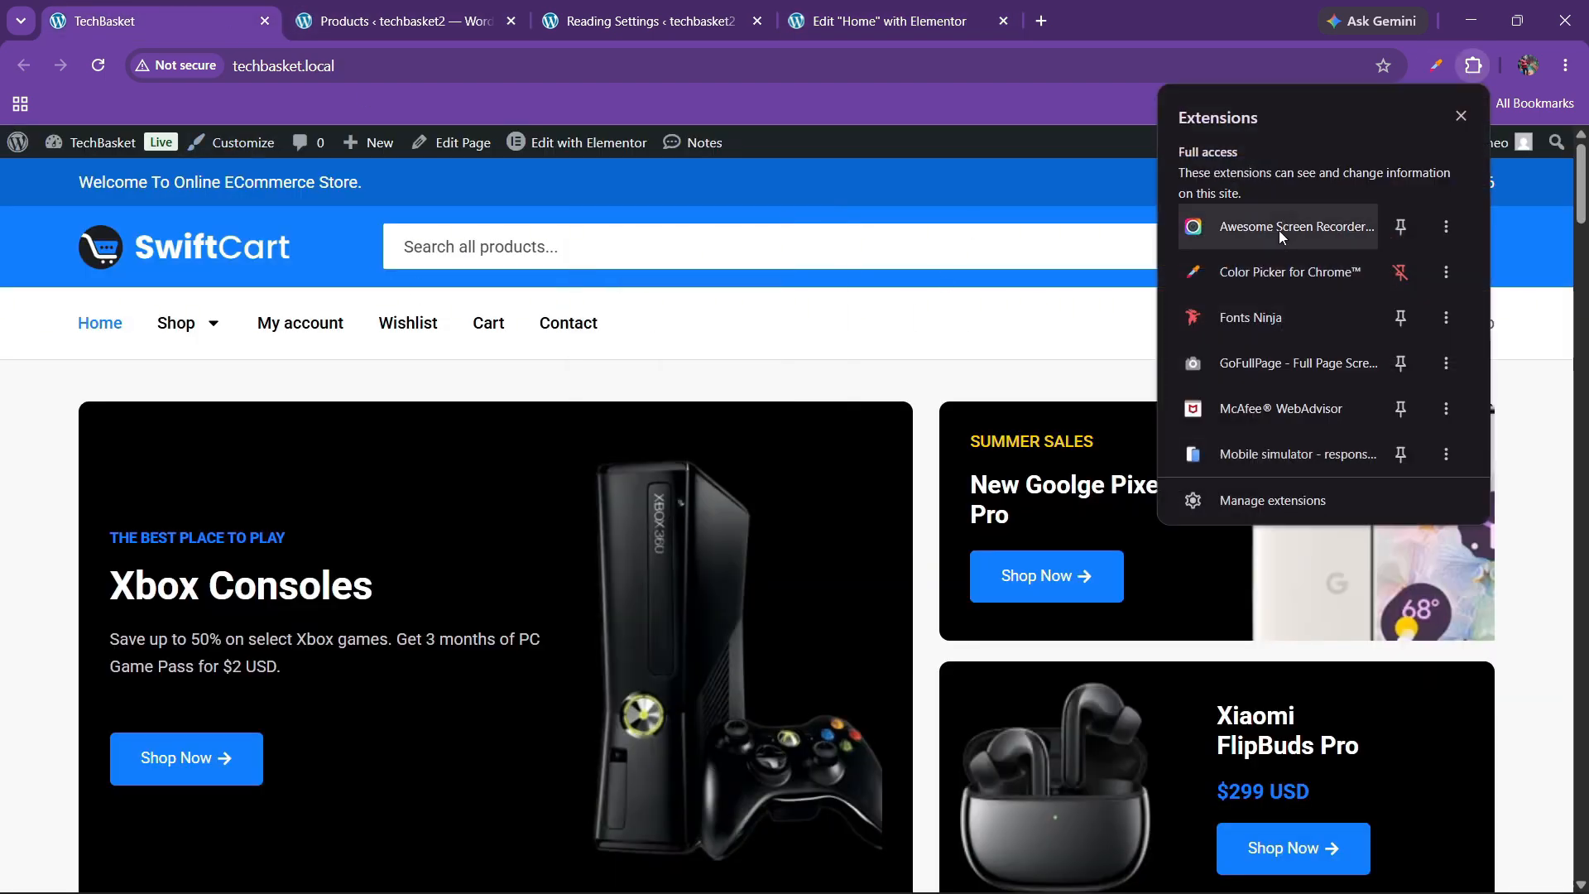
click(1274, 266)
click(1184, 190)
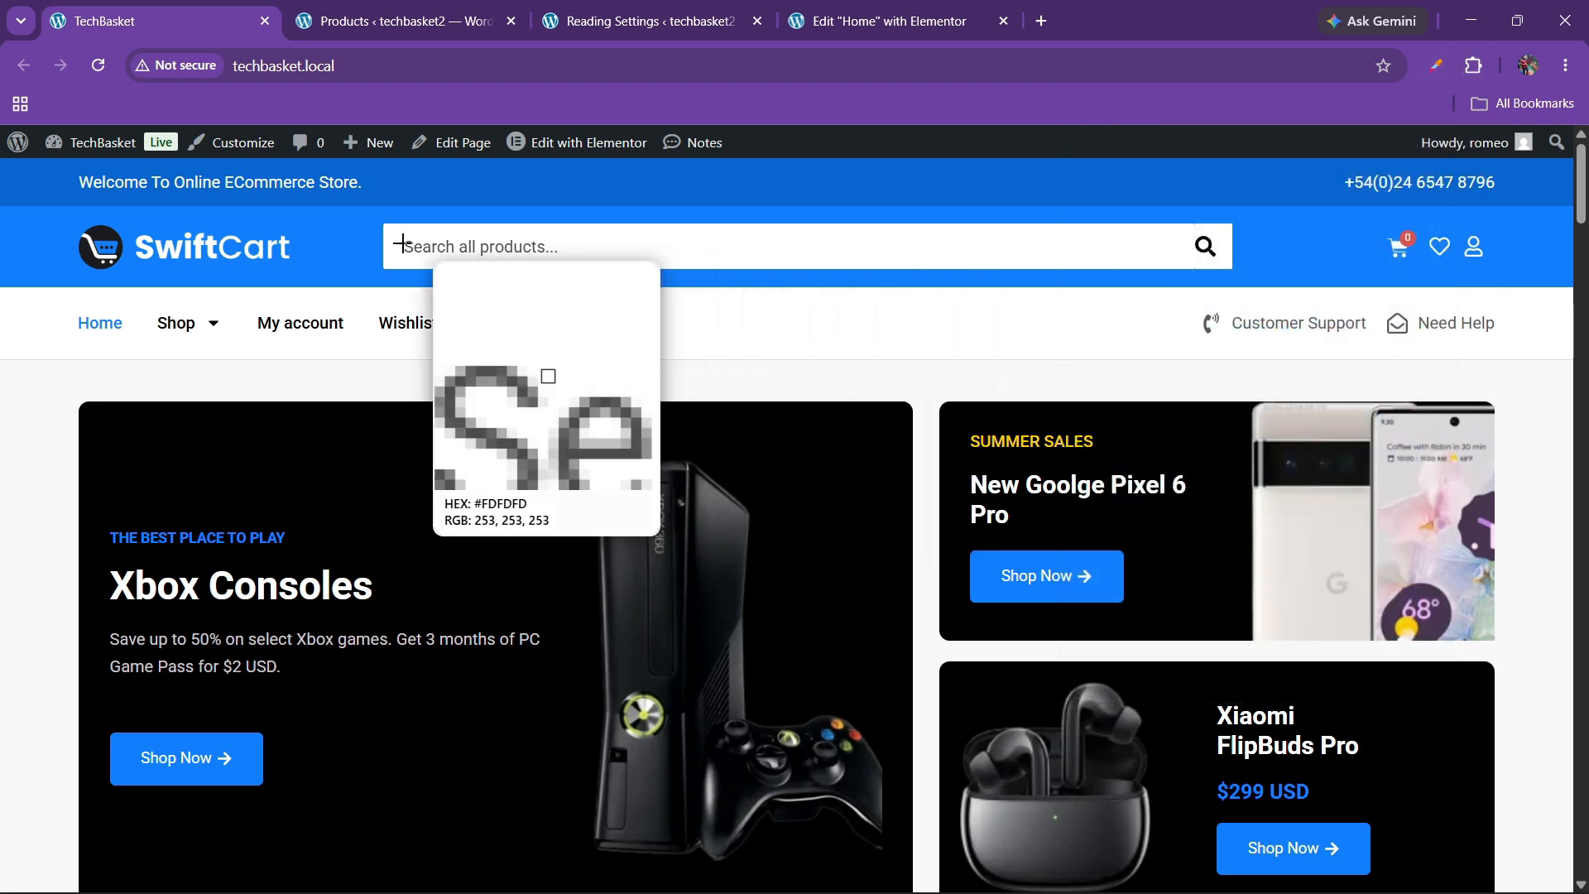
click(354, 265)
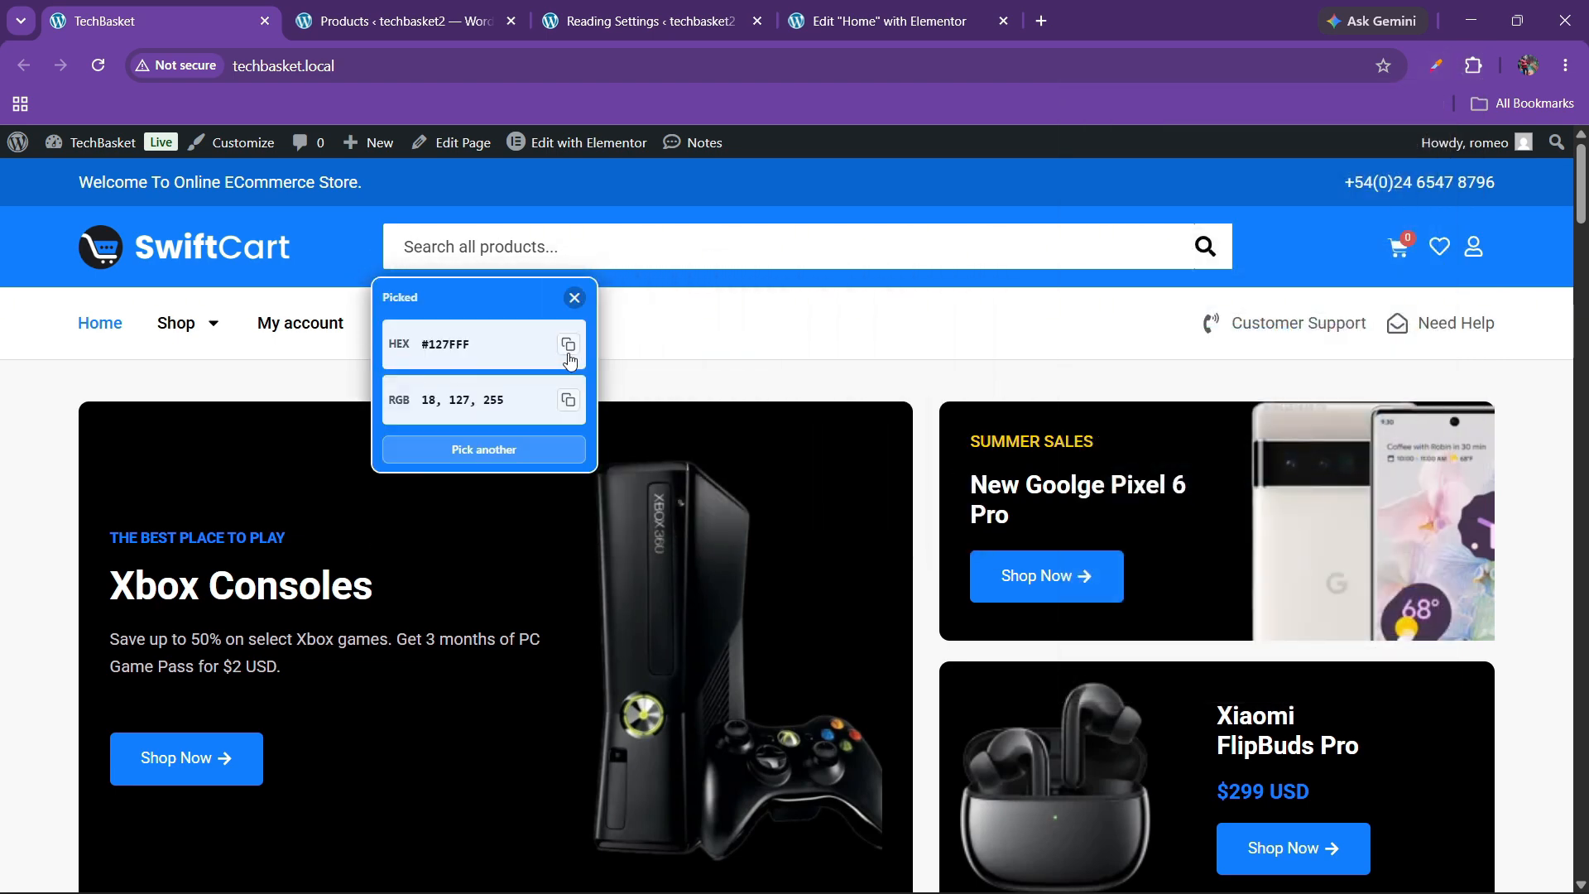
Back in Elementor's Site Settings, add a custom color named sky blue and set it to #0965D0.
click(869, 10)
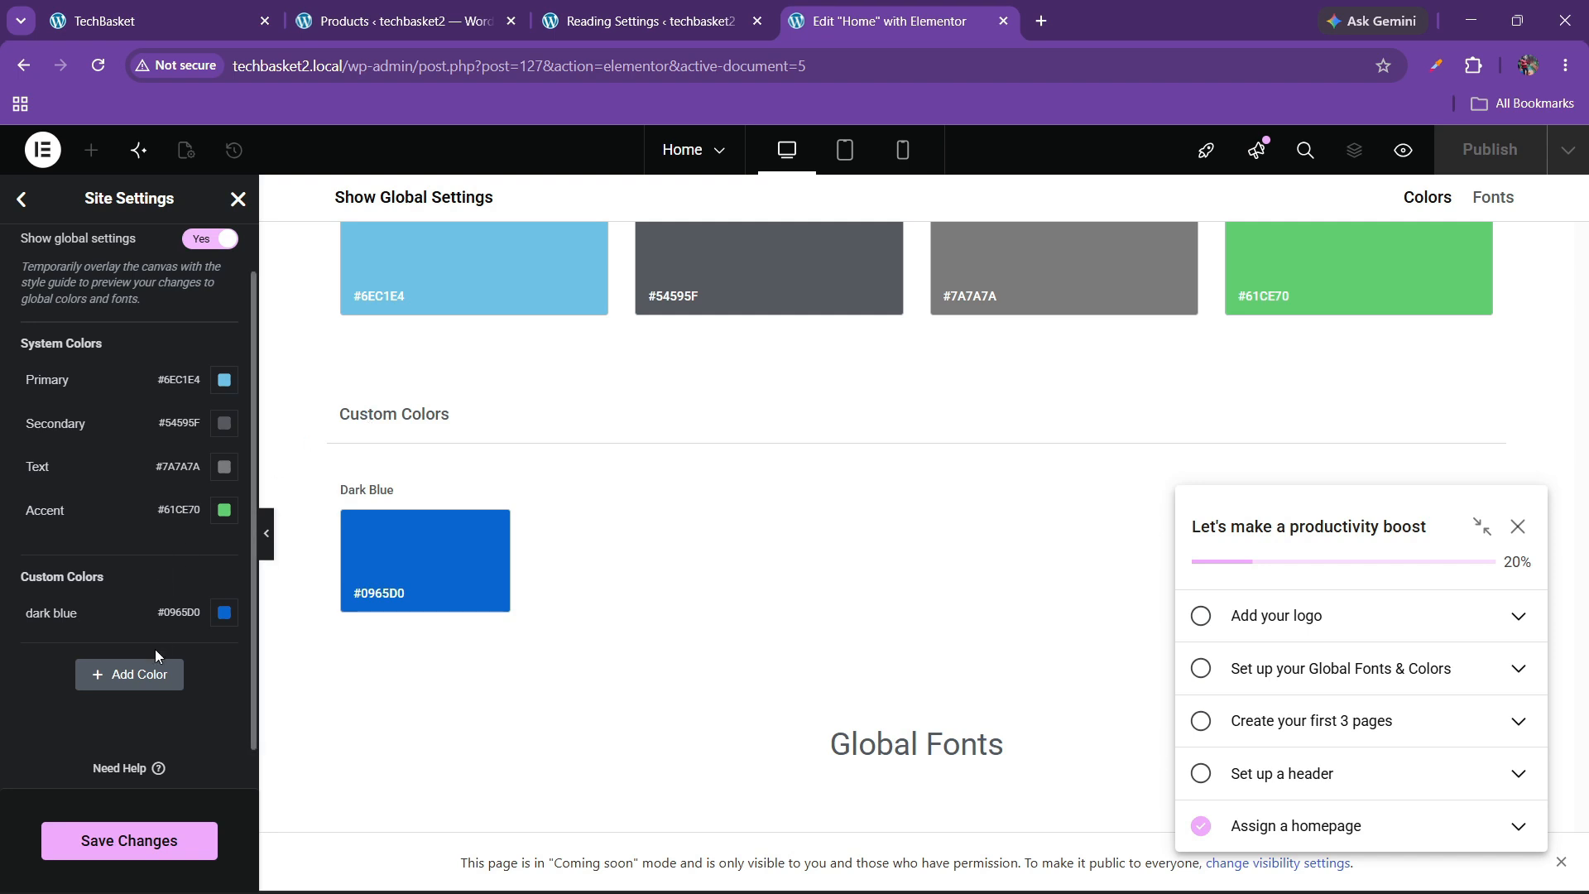
click(91, 674)
triple_click(67, 656)
key(BackSpace)
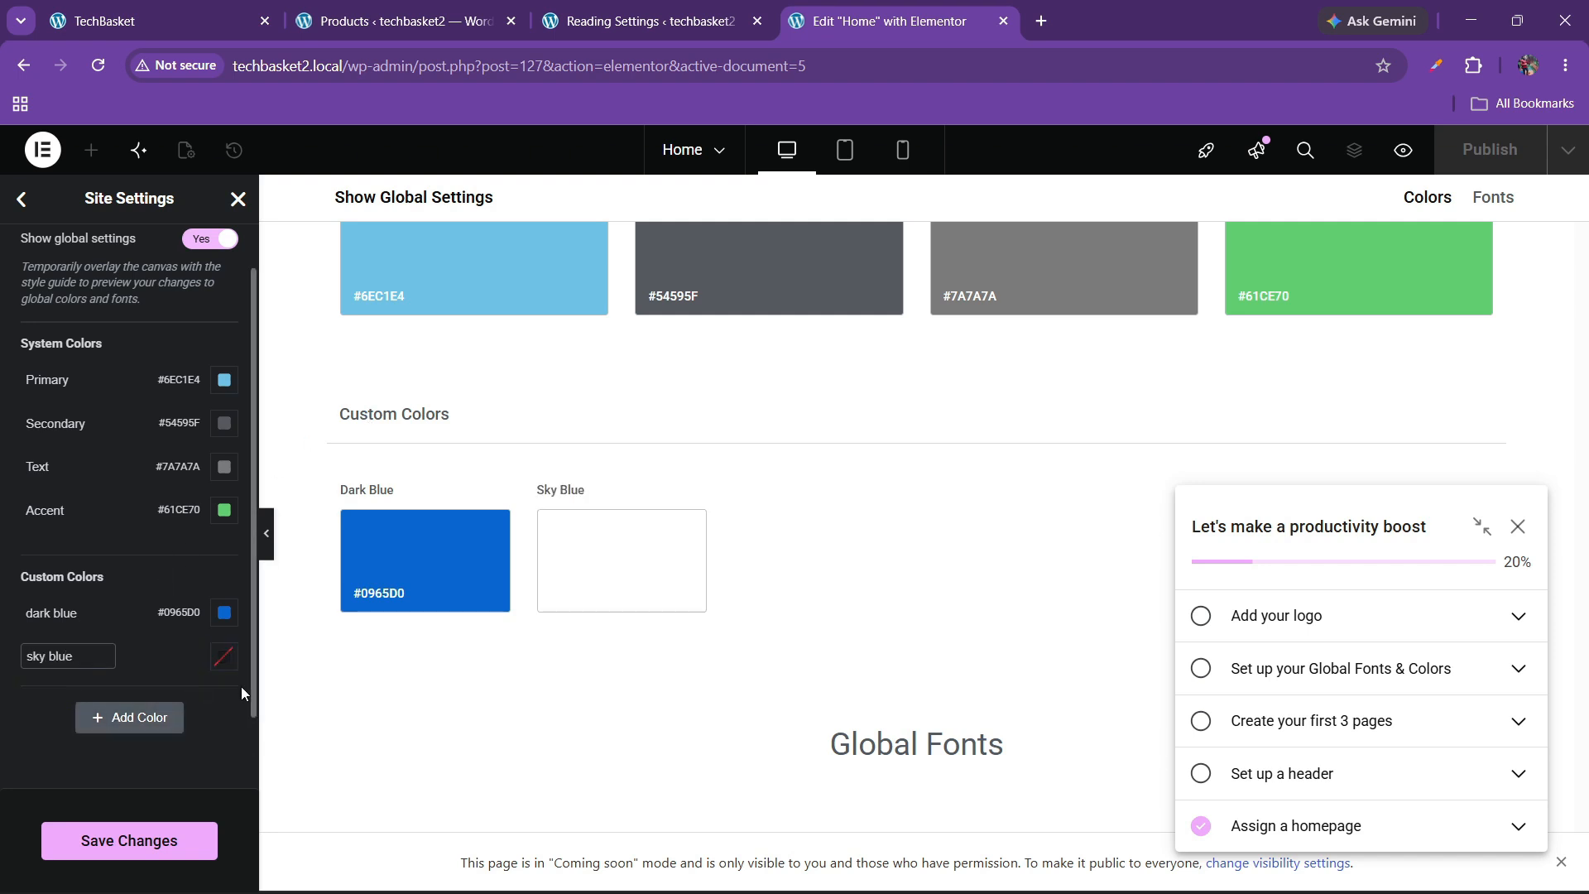
click(223, 656)
key(ctrl+v)
click(18, 700)
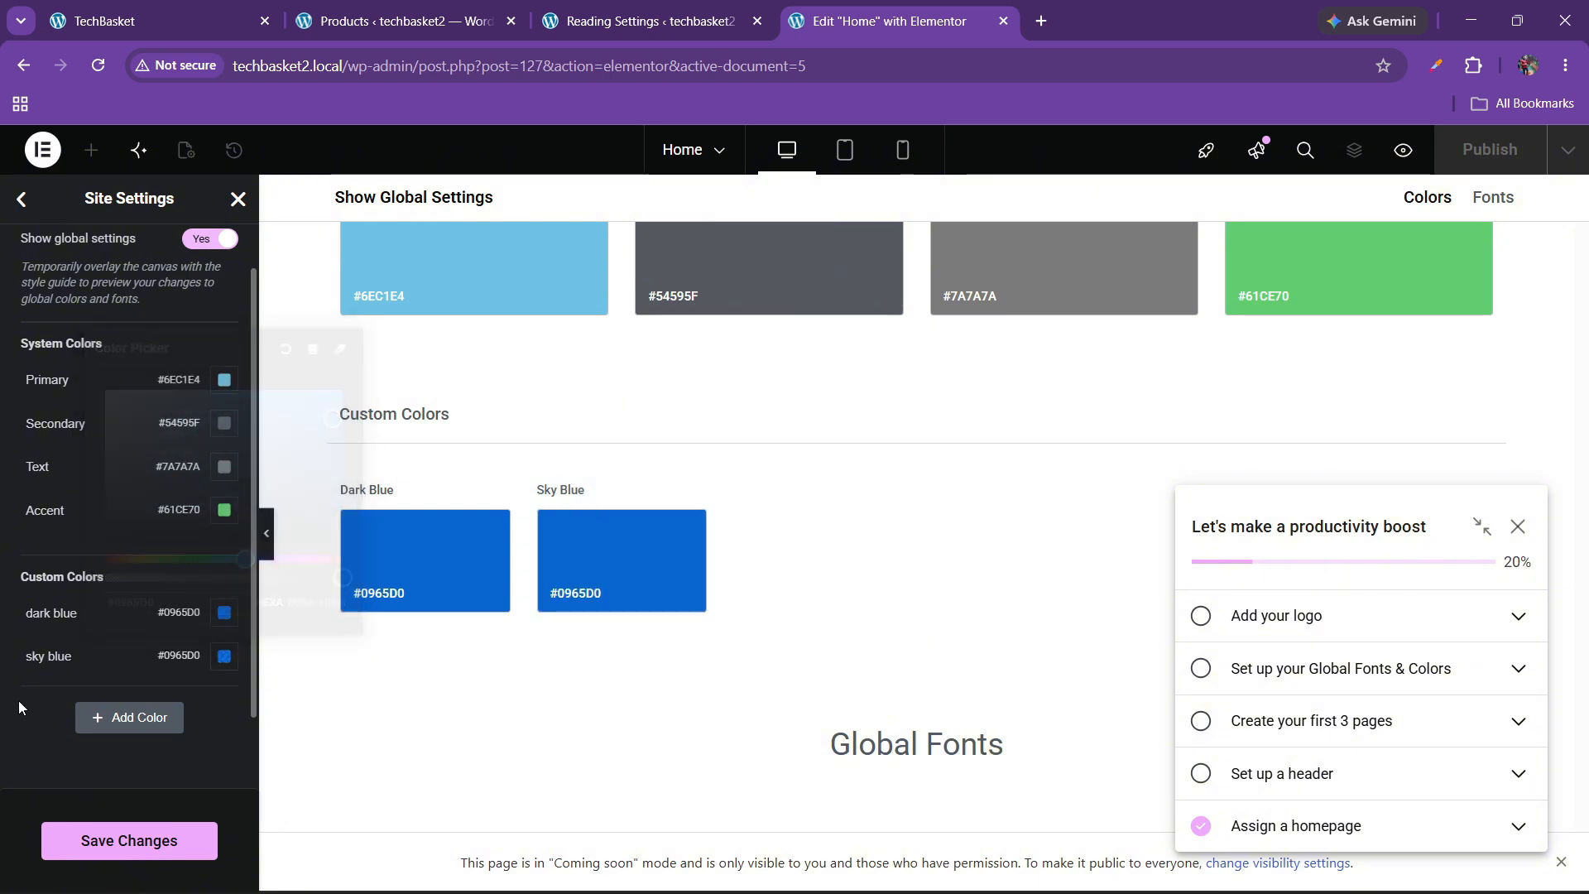
Pick the black background color of the Xbox Consoles banner on the original TechBasket home page.
click(157, 21)
click(496, 460)
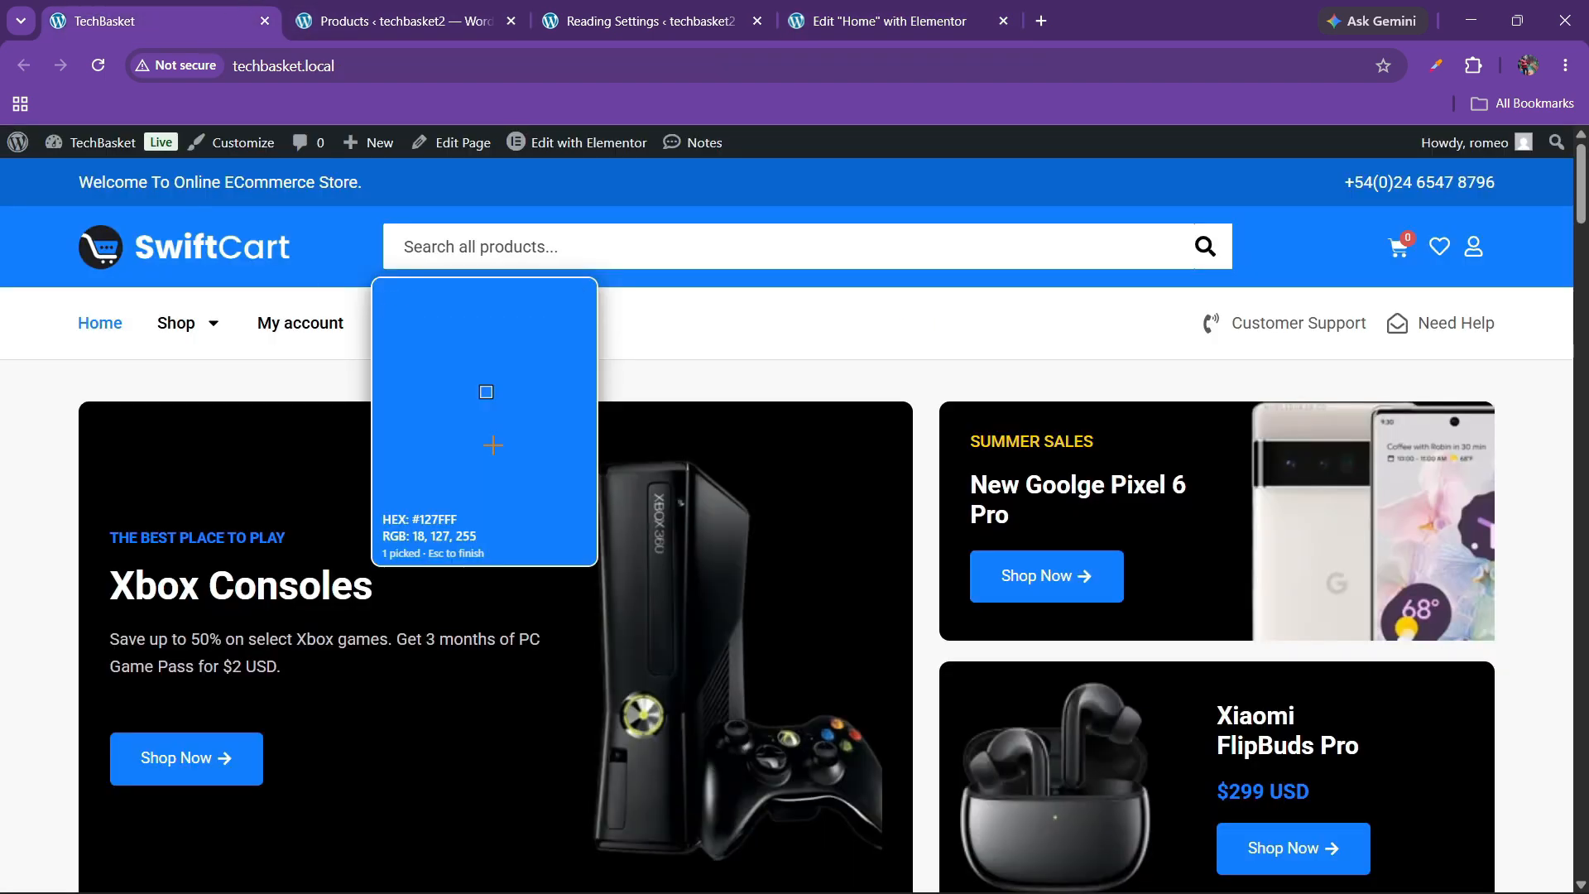
click(308, 455)
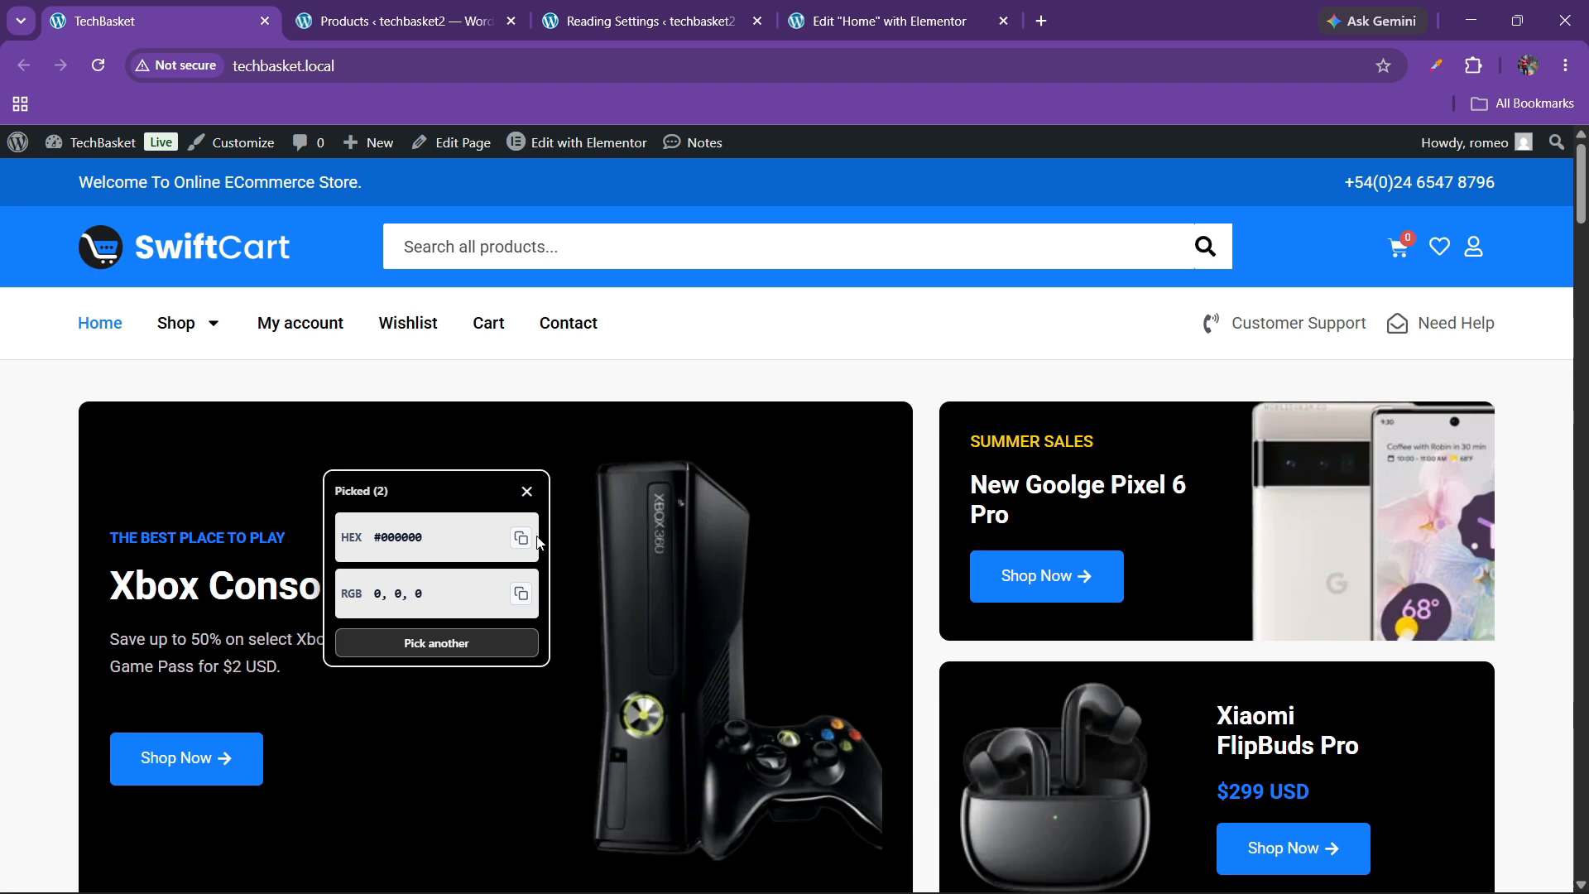
In Elementor's Global Colors, add a custom color named black and set it to #0965D0.
click(877, 21)
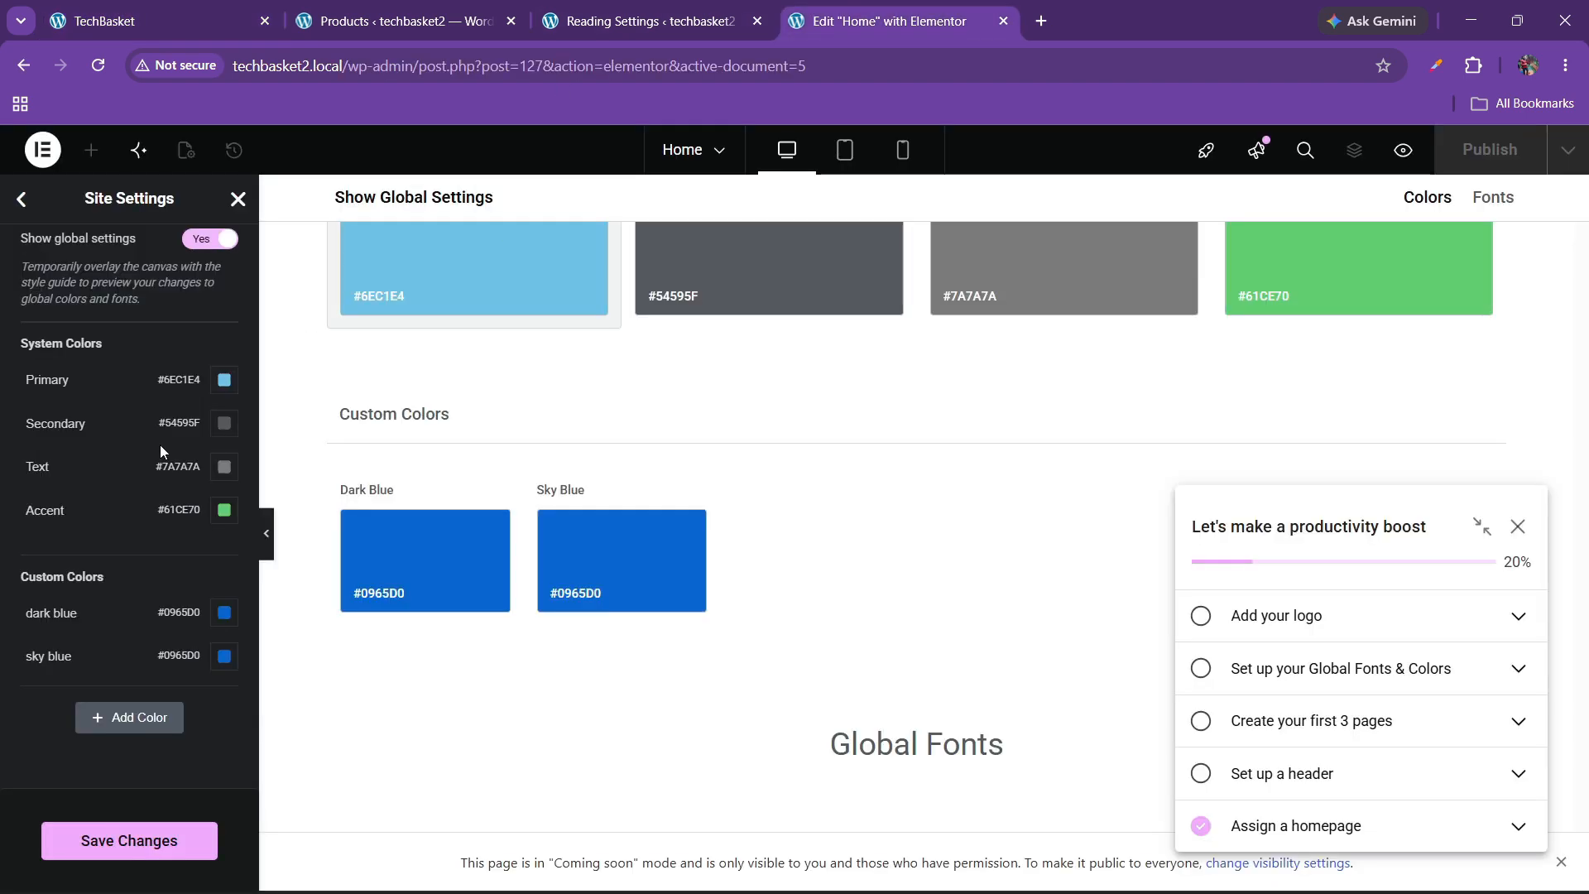
click(91, 713)
click(58, 701)
key(BackSpace)
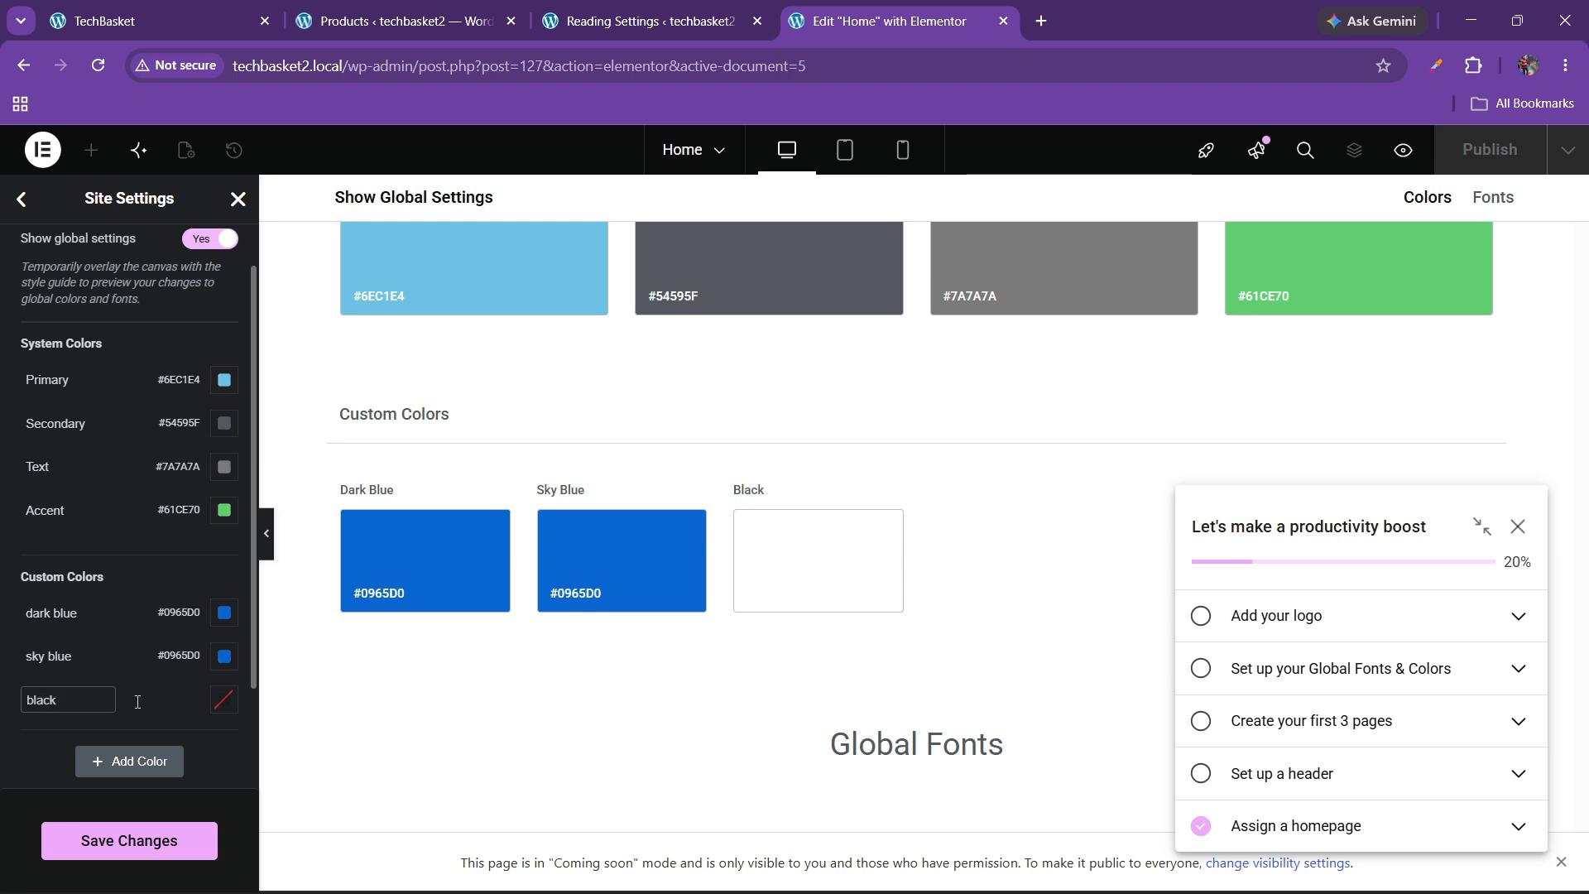
click(224, 703)
key(ctrl+v)
click(31, 756)
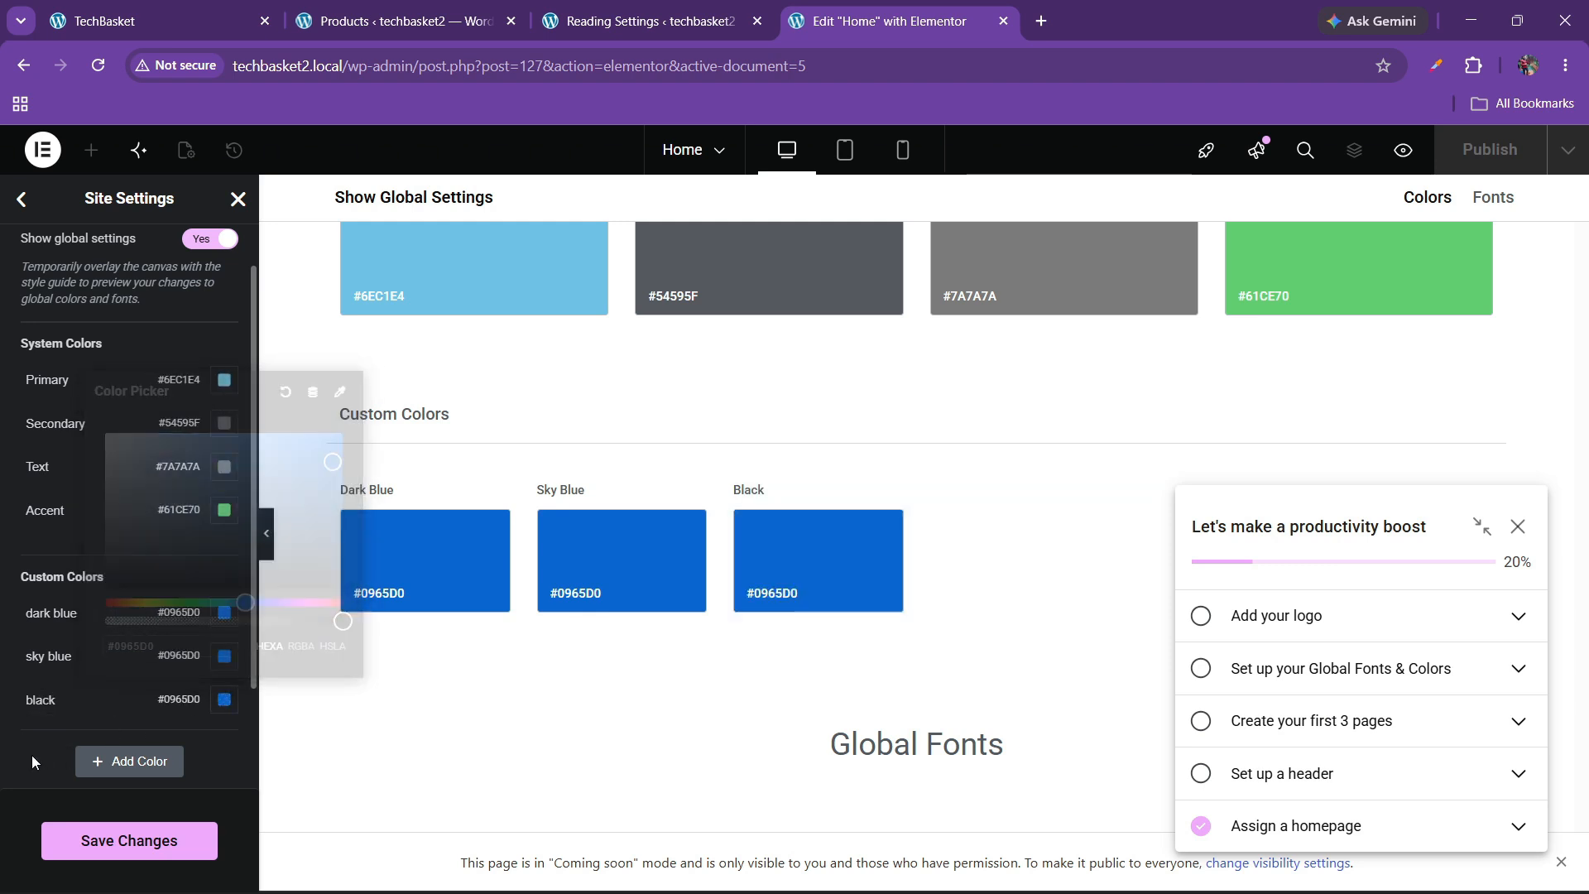
Pick the light page background color beside the Xbox Consoles banner on the original TechBasket home page.
click(131, 23)
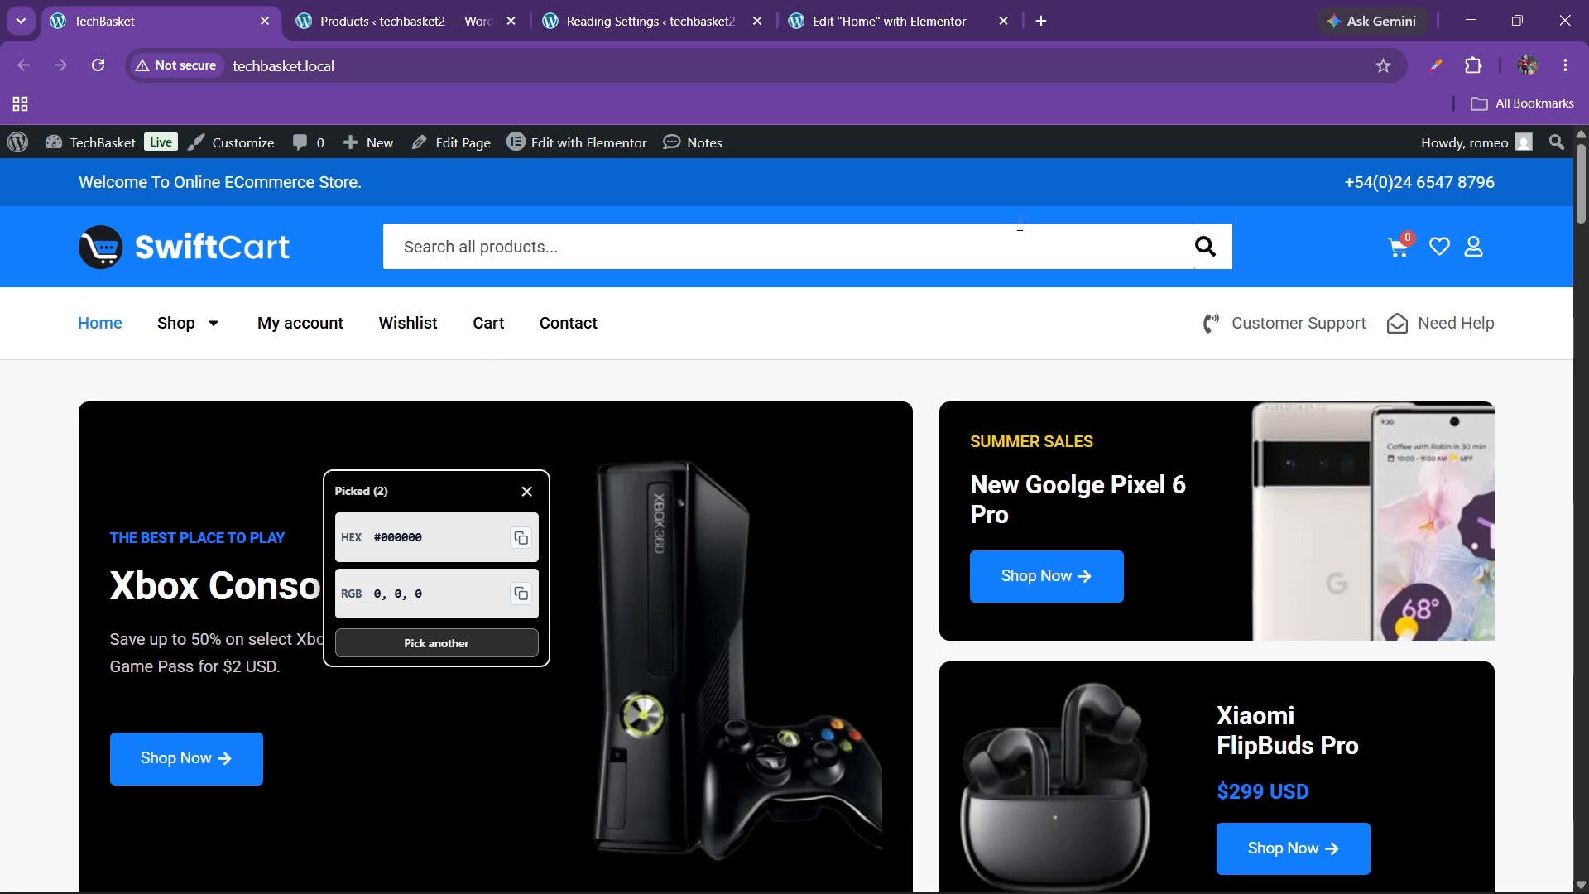
click(1472, 65)
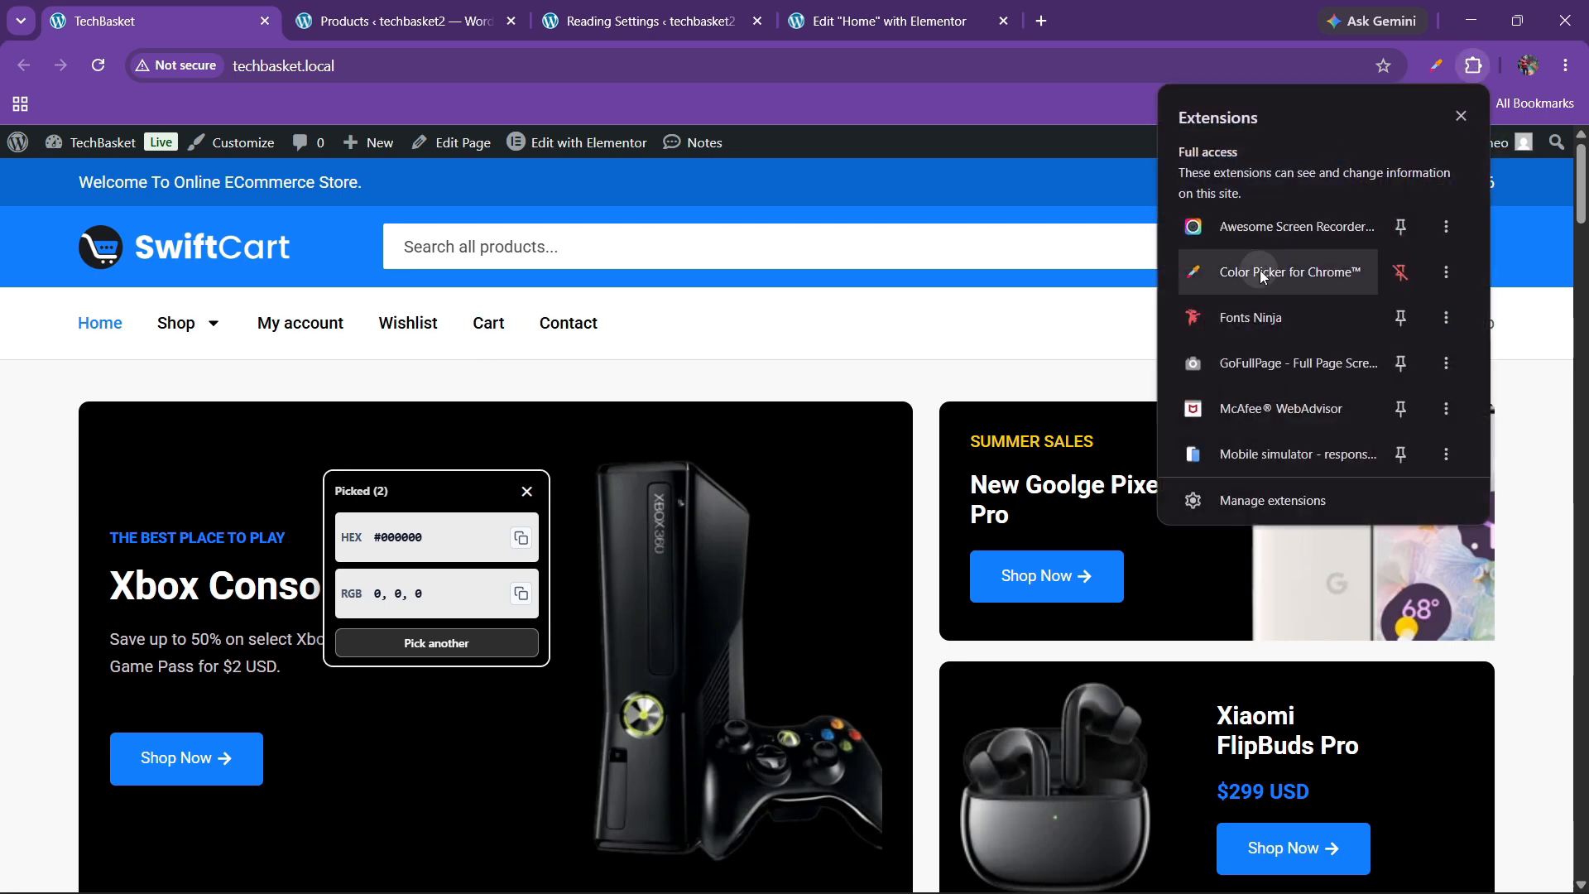
click(1259, 271)
click(1112, 235)
click(29, 466)
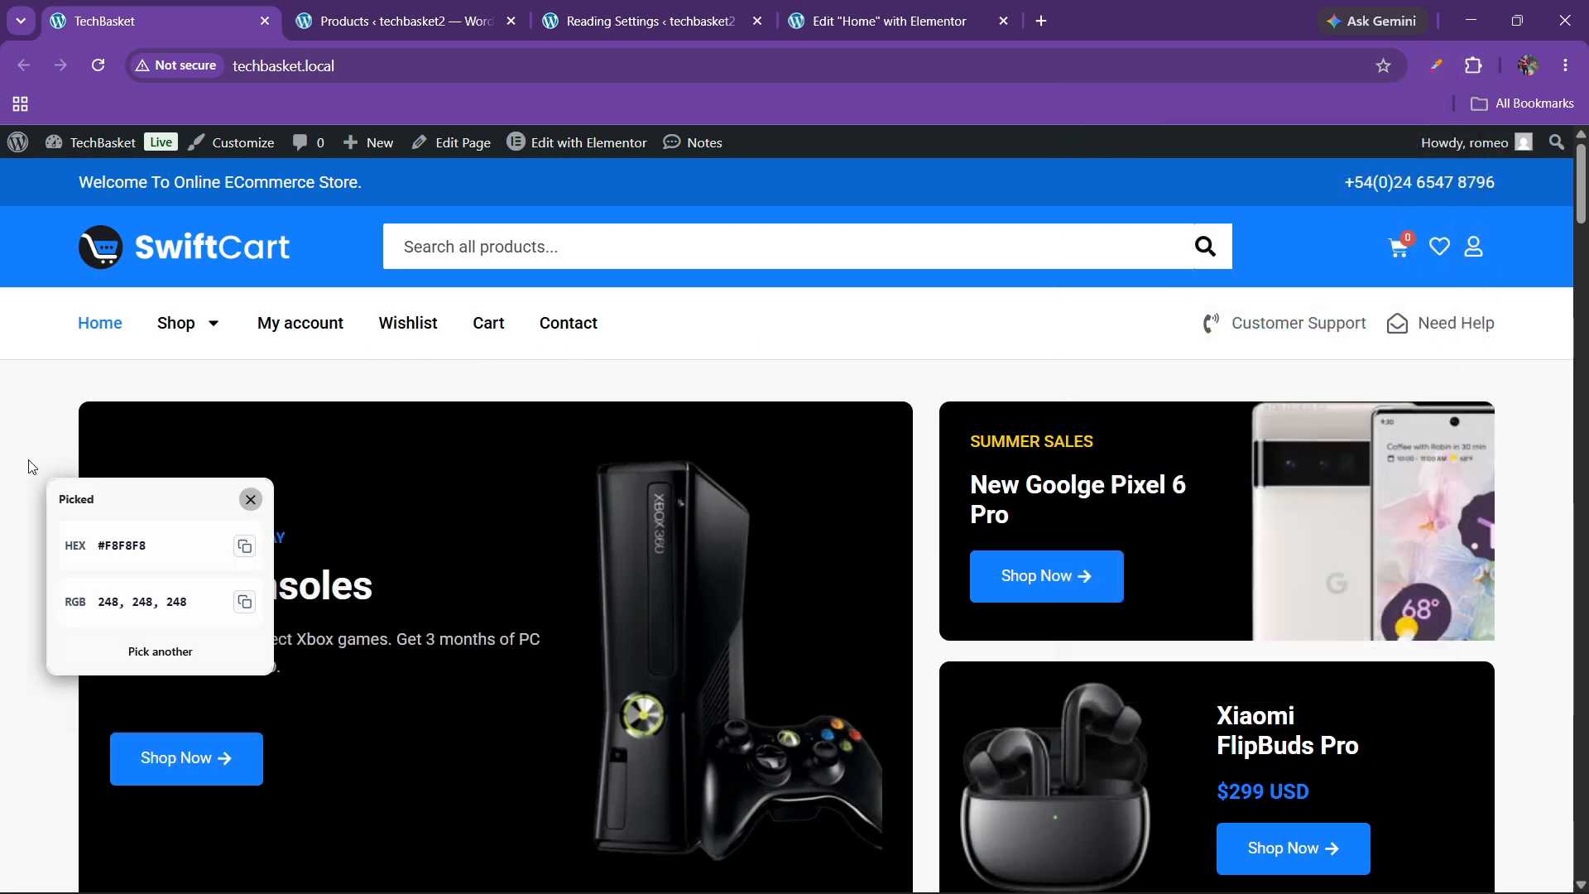
In Elementor's Global Colors, add a custom color named grey and set it to #0965D0.
click(898, 21)
click(89, 757)
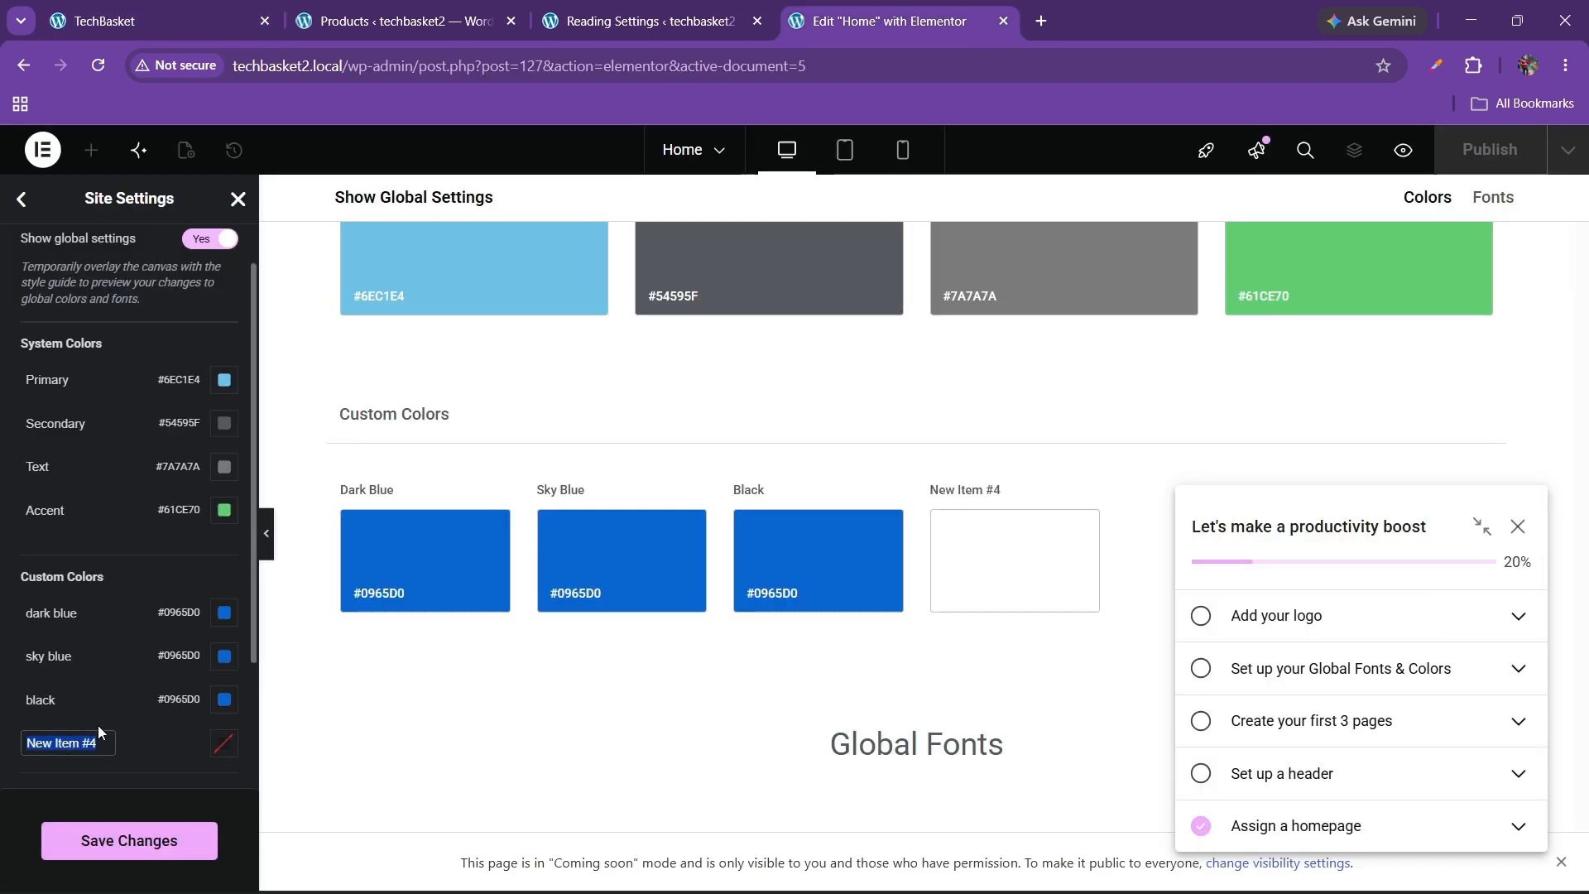
text(grey)
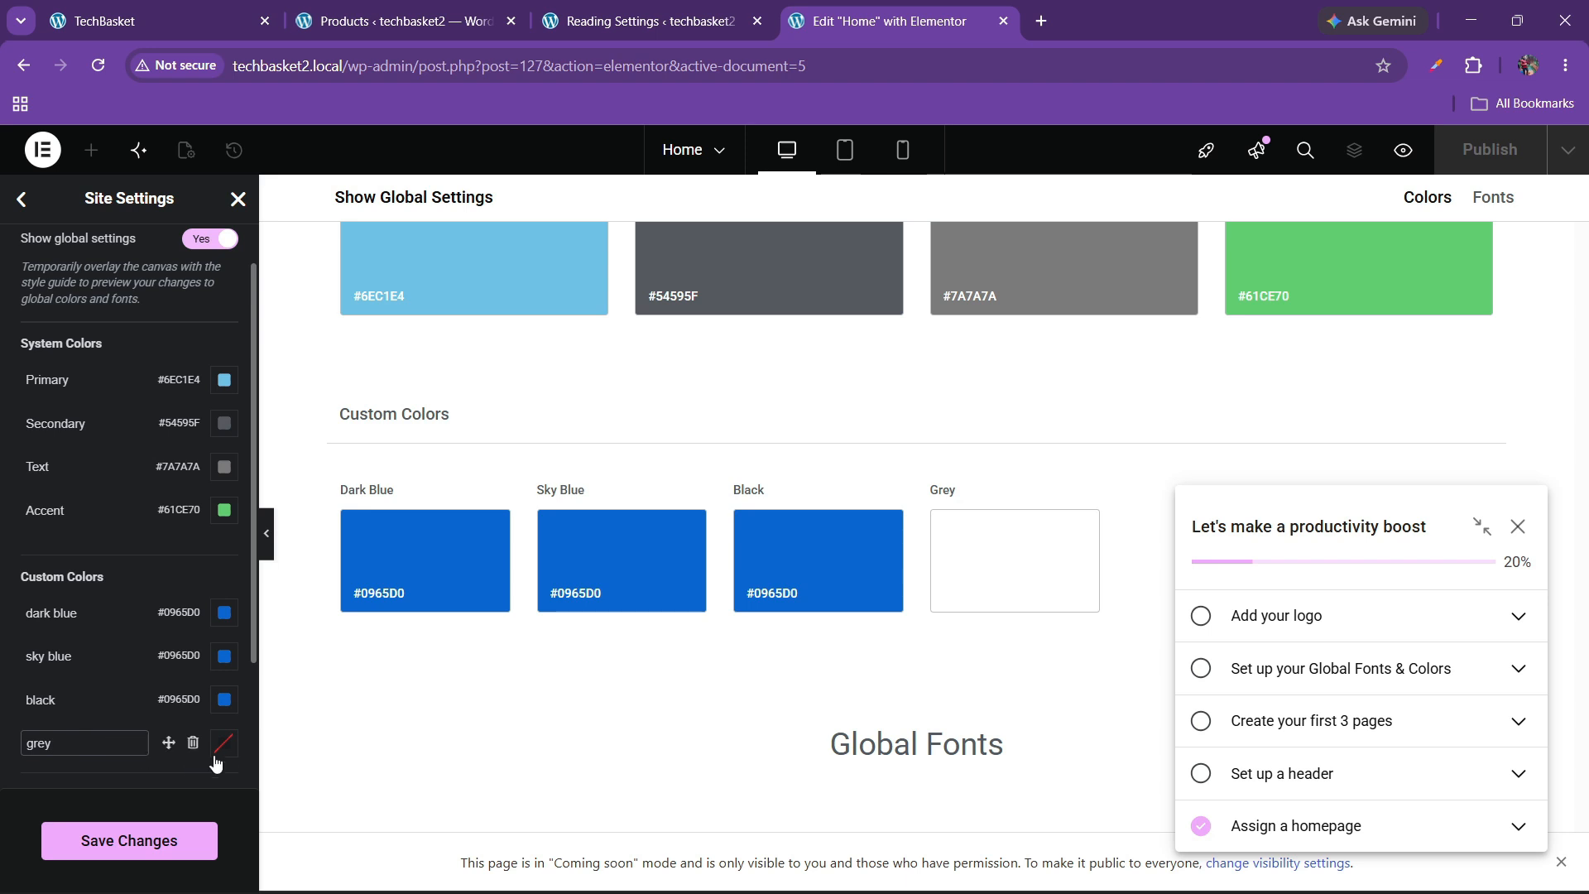
click(223, 744)
text(#0965D0)
key(Return)
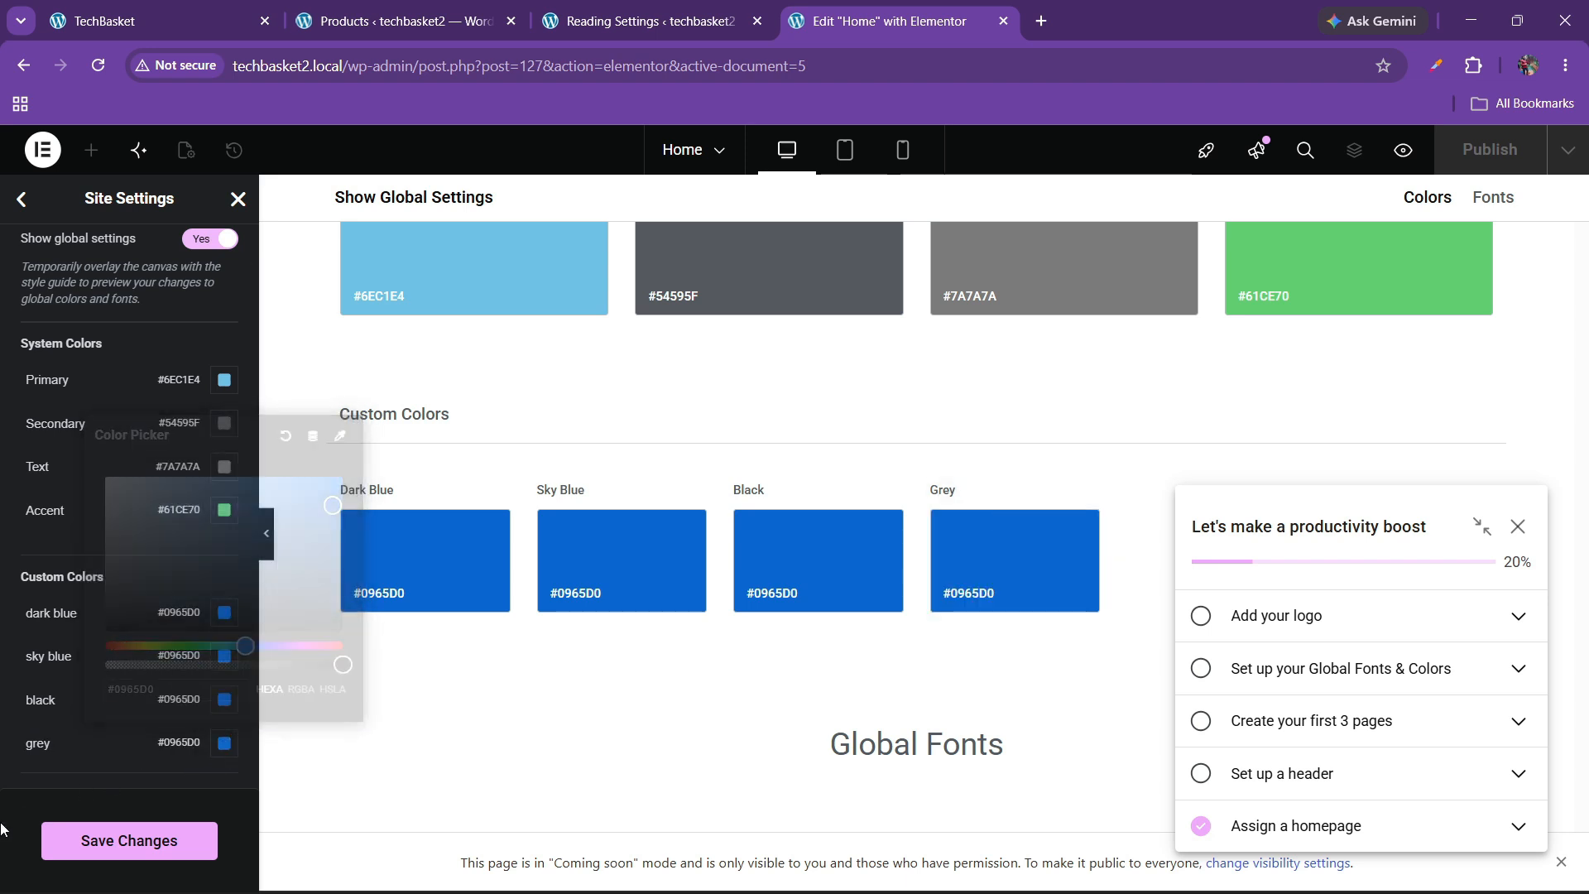
Copy the picked background hex code from the original TechBasket page and set the custom color grey to #F8F8F8.
click(157, 20)
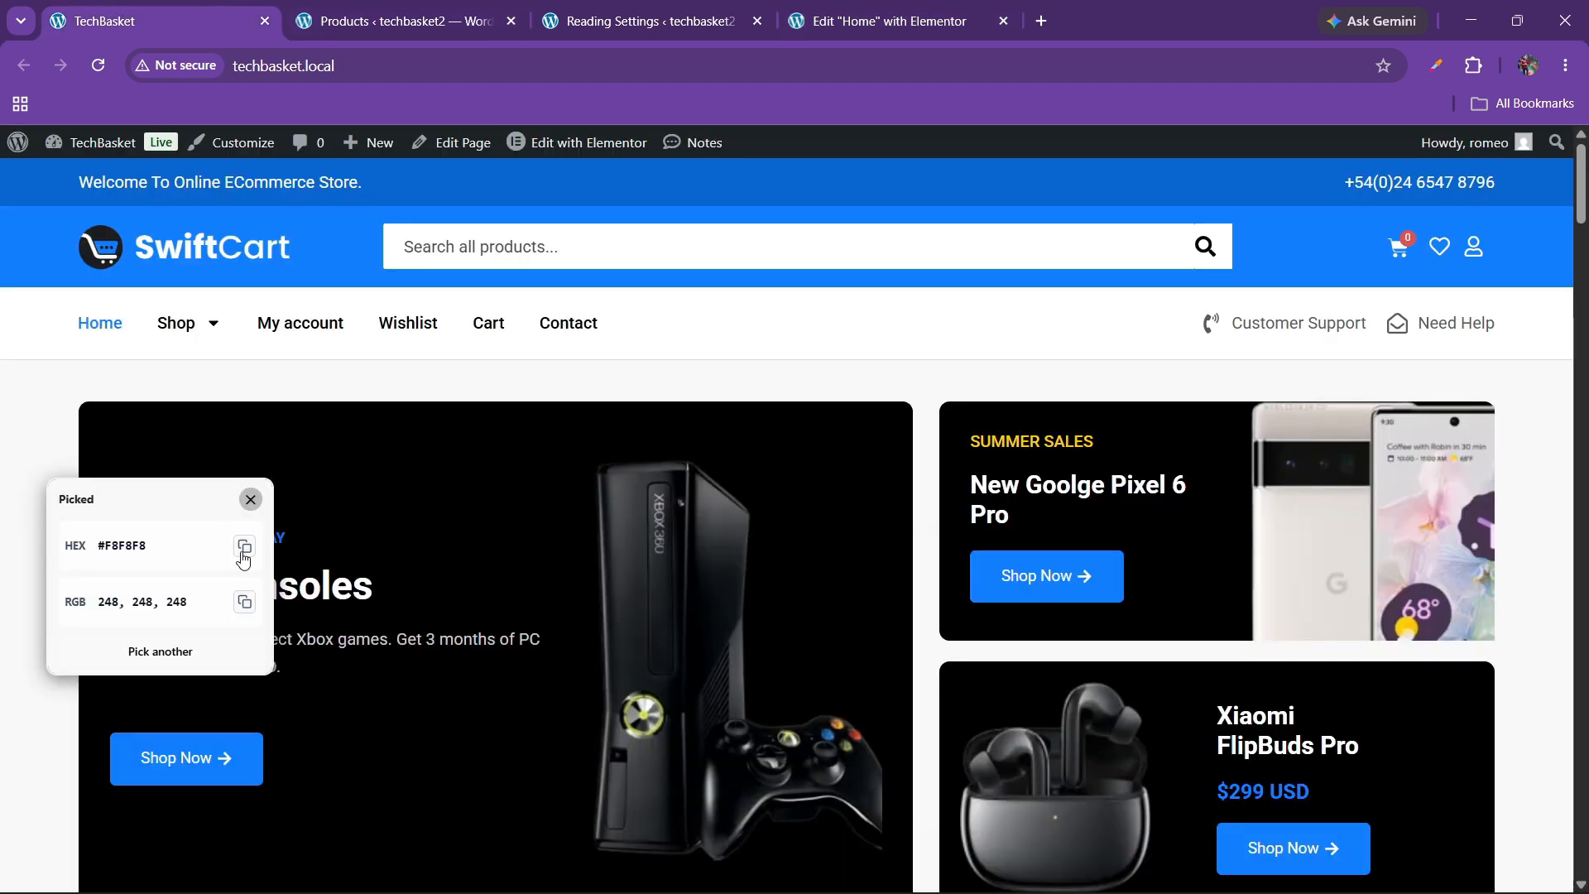
drag(152, 548, 107, 548)
key(ctrl+c)
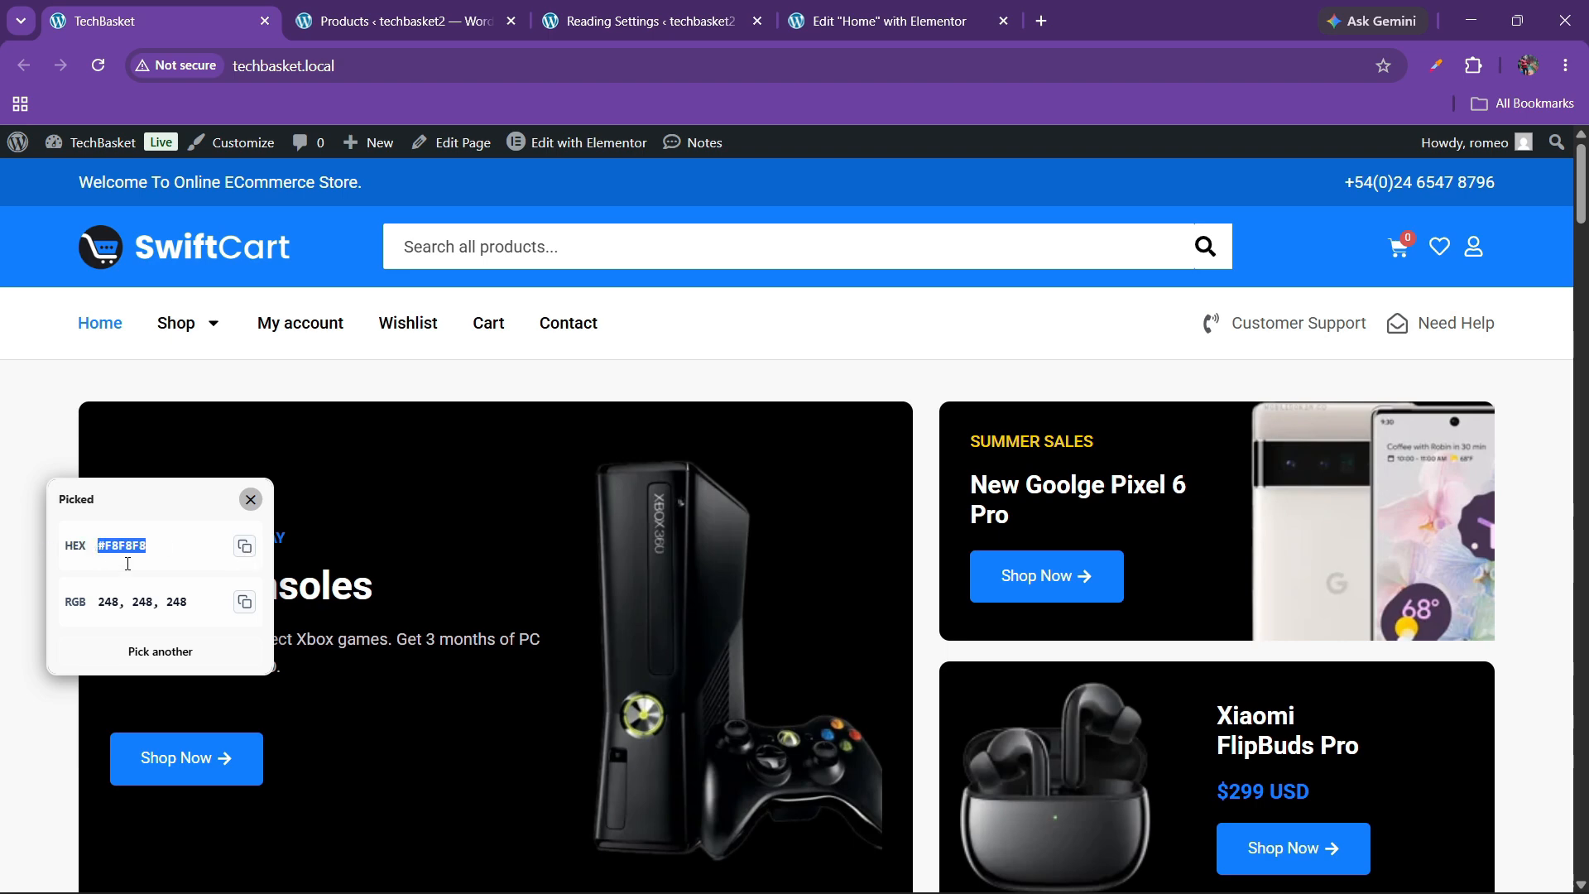
click(877, 20)
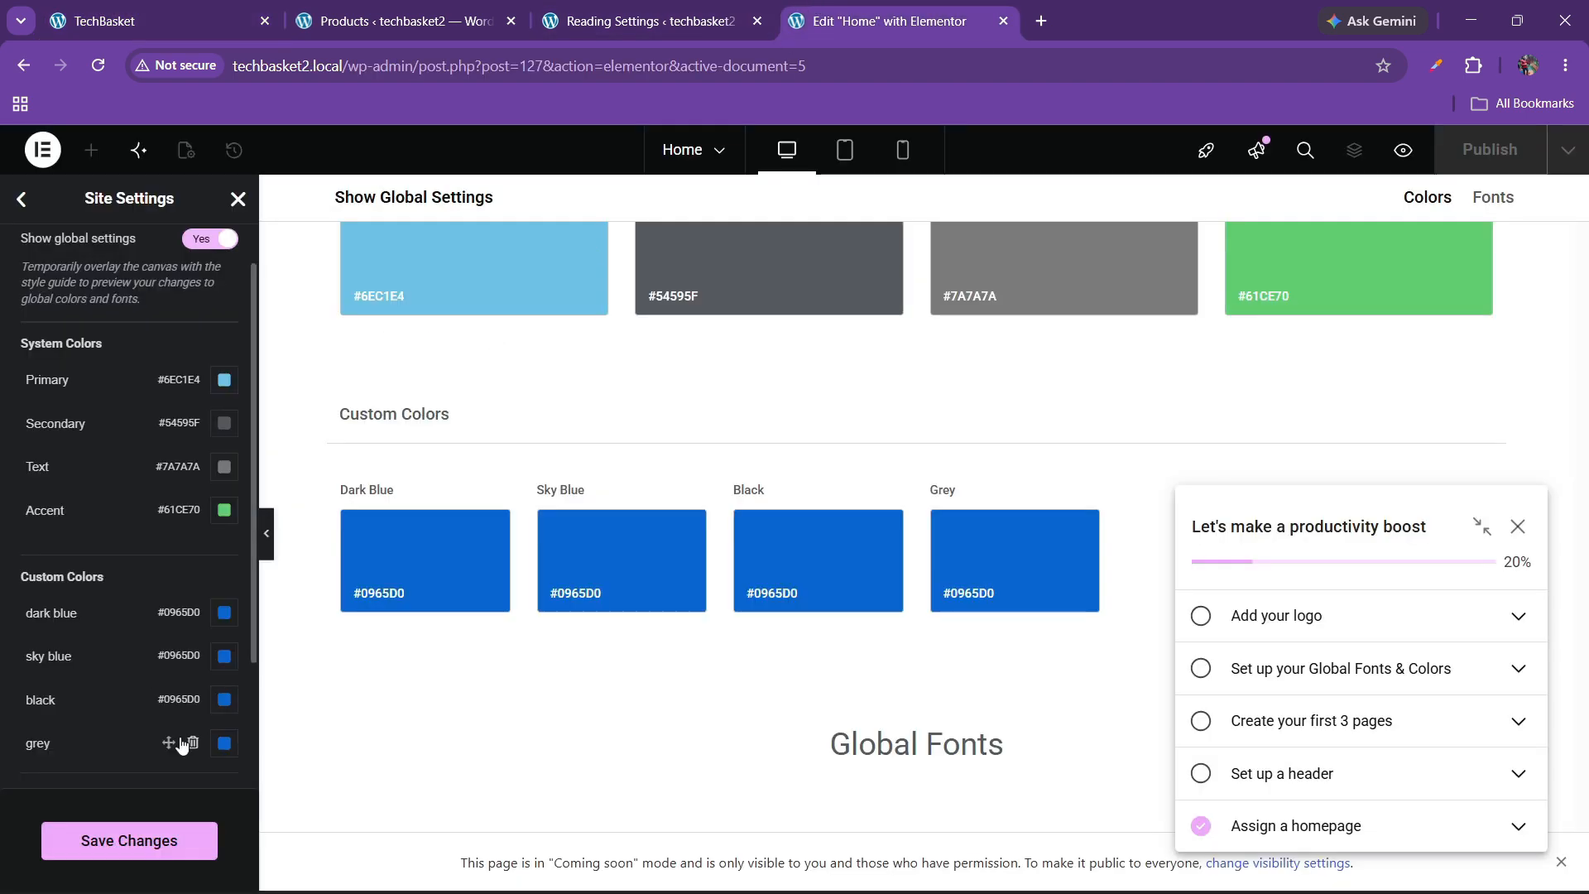
click(224, 744)
key(ctrl+v)
click(72, 768)
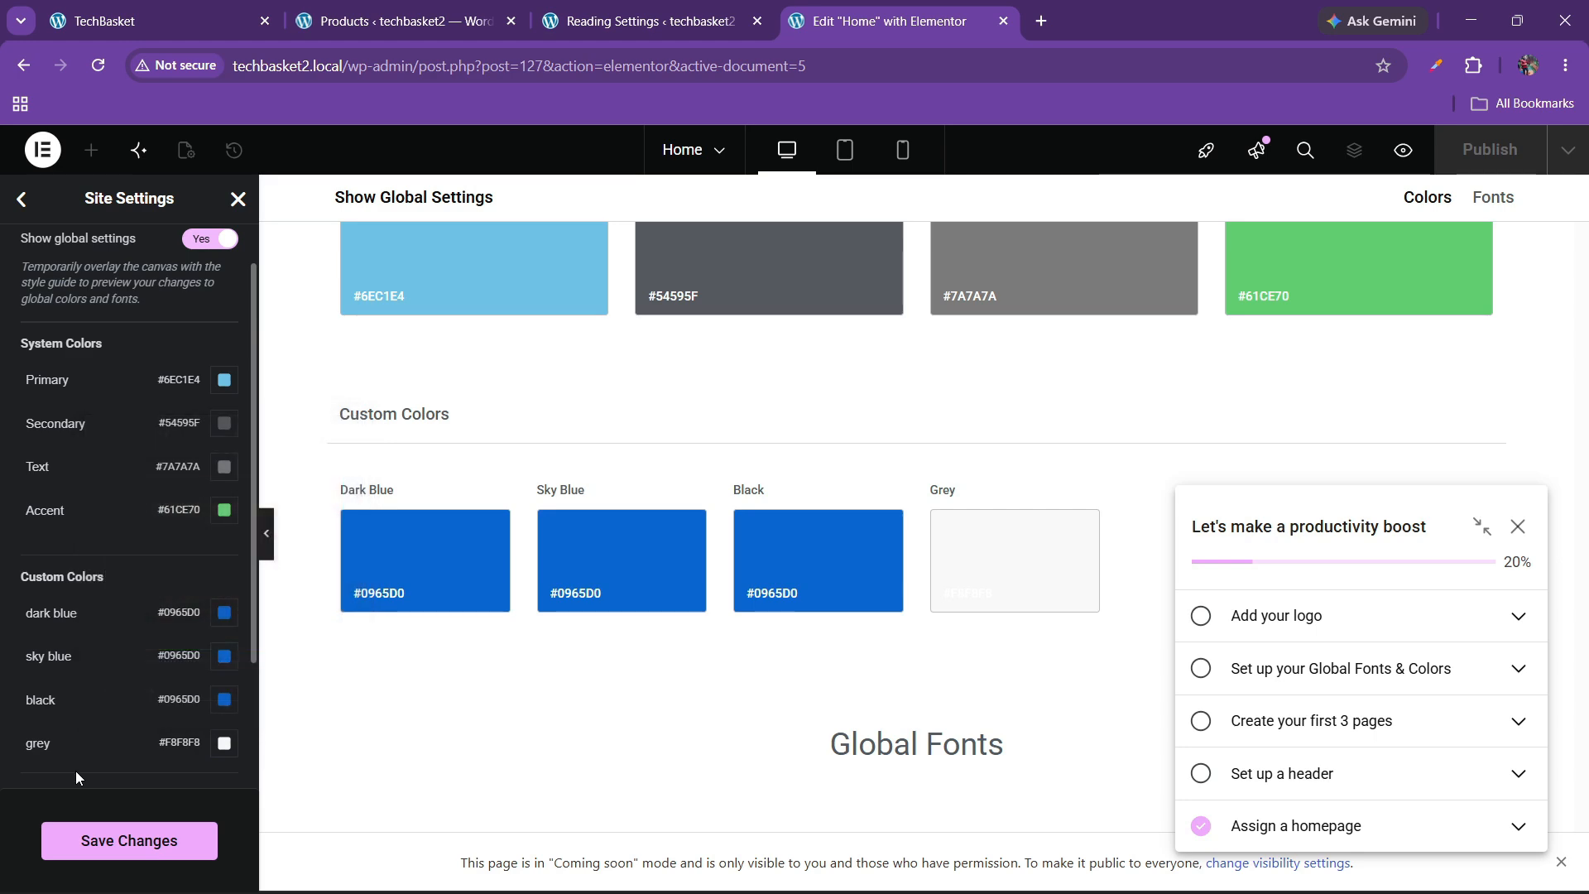
Pick the yellow of the INTRODUCING label on the Xiaomi Mi 11 Ultra banner of the original TechBasket home page.
scroll(34, 716, down, 2)
click(170, 23)
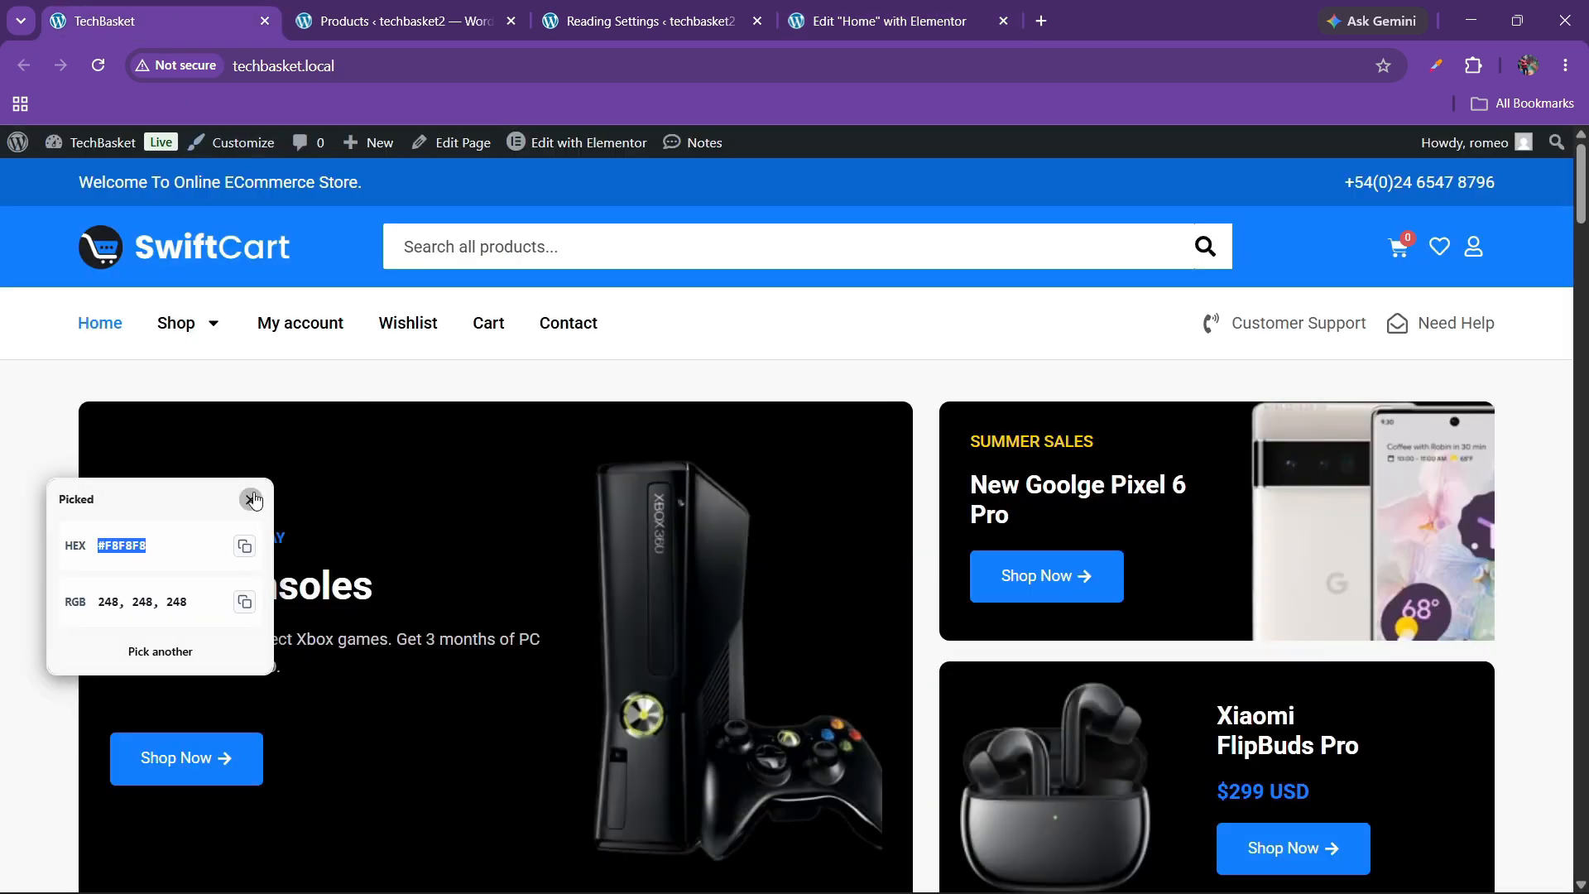
scroll(300, 488, down, 9)
scroll(492, 546, down, 20)
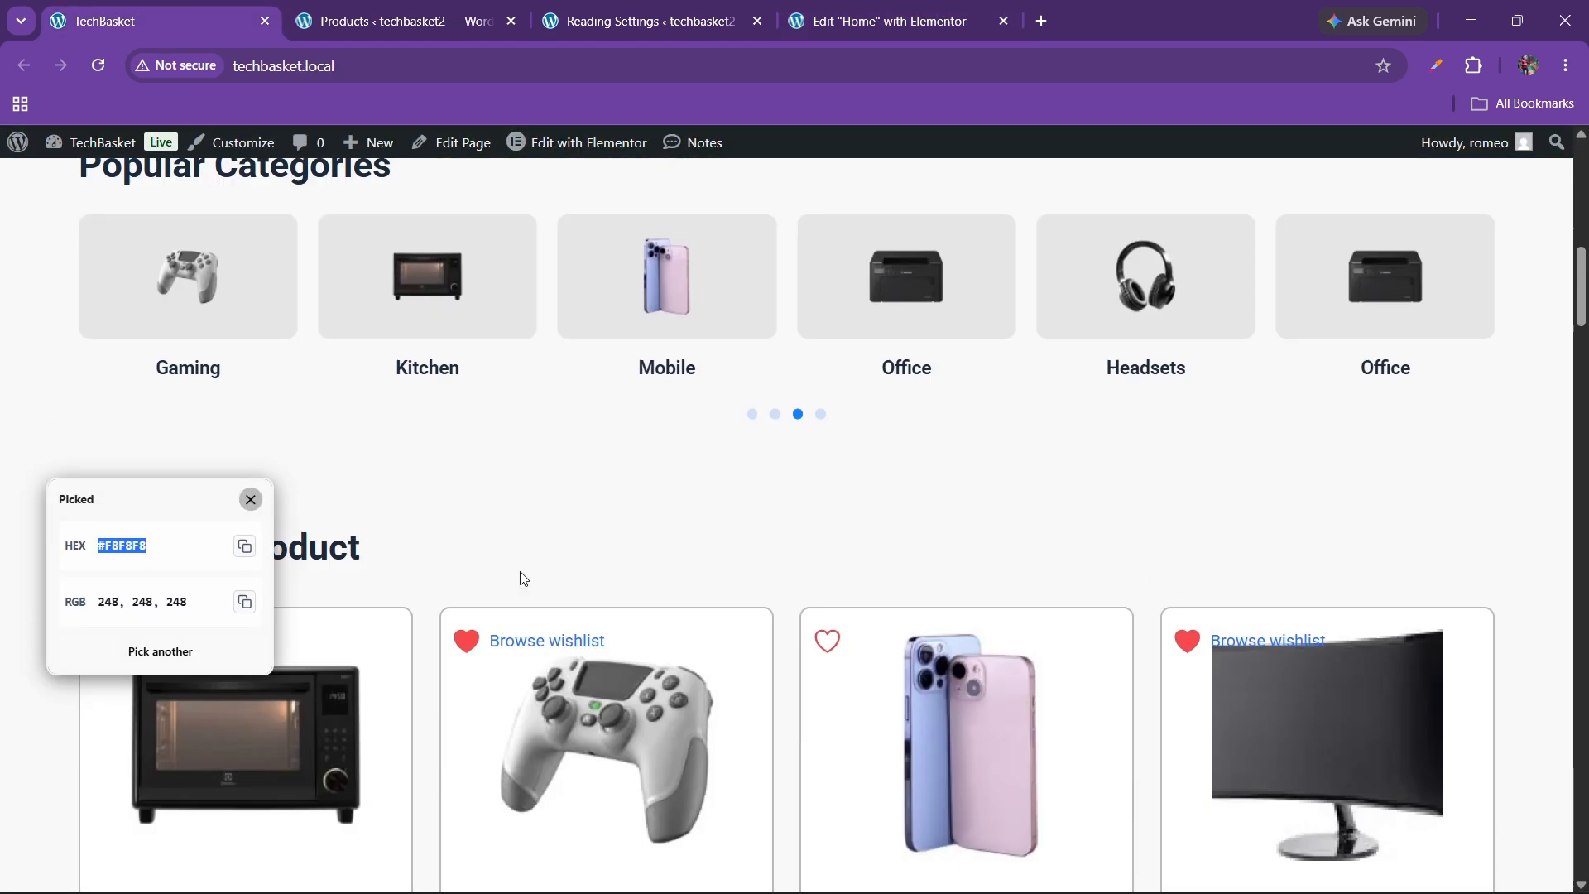
scroll(630, 567, down, 20)
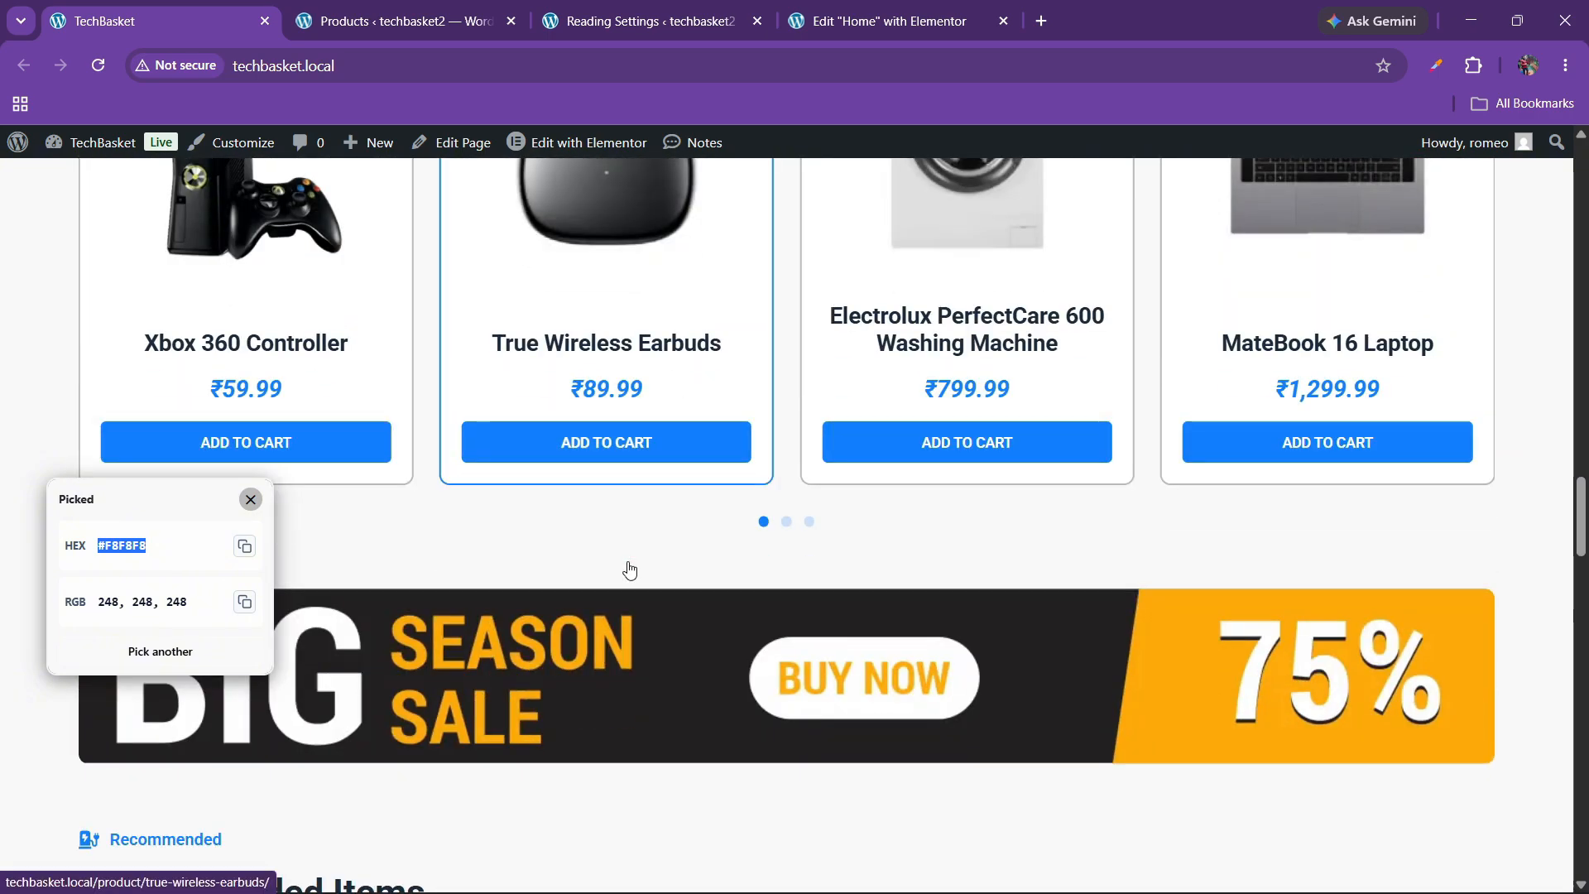
scroll(630, 570, up, 20)
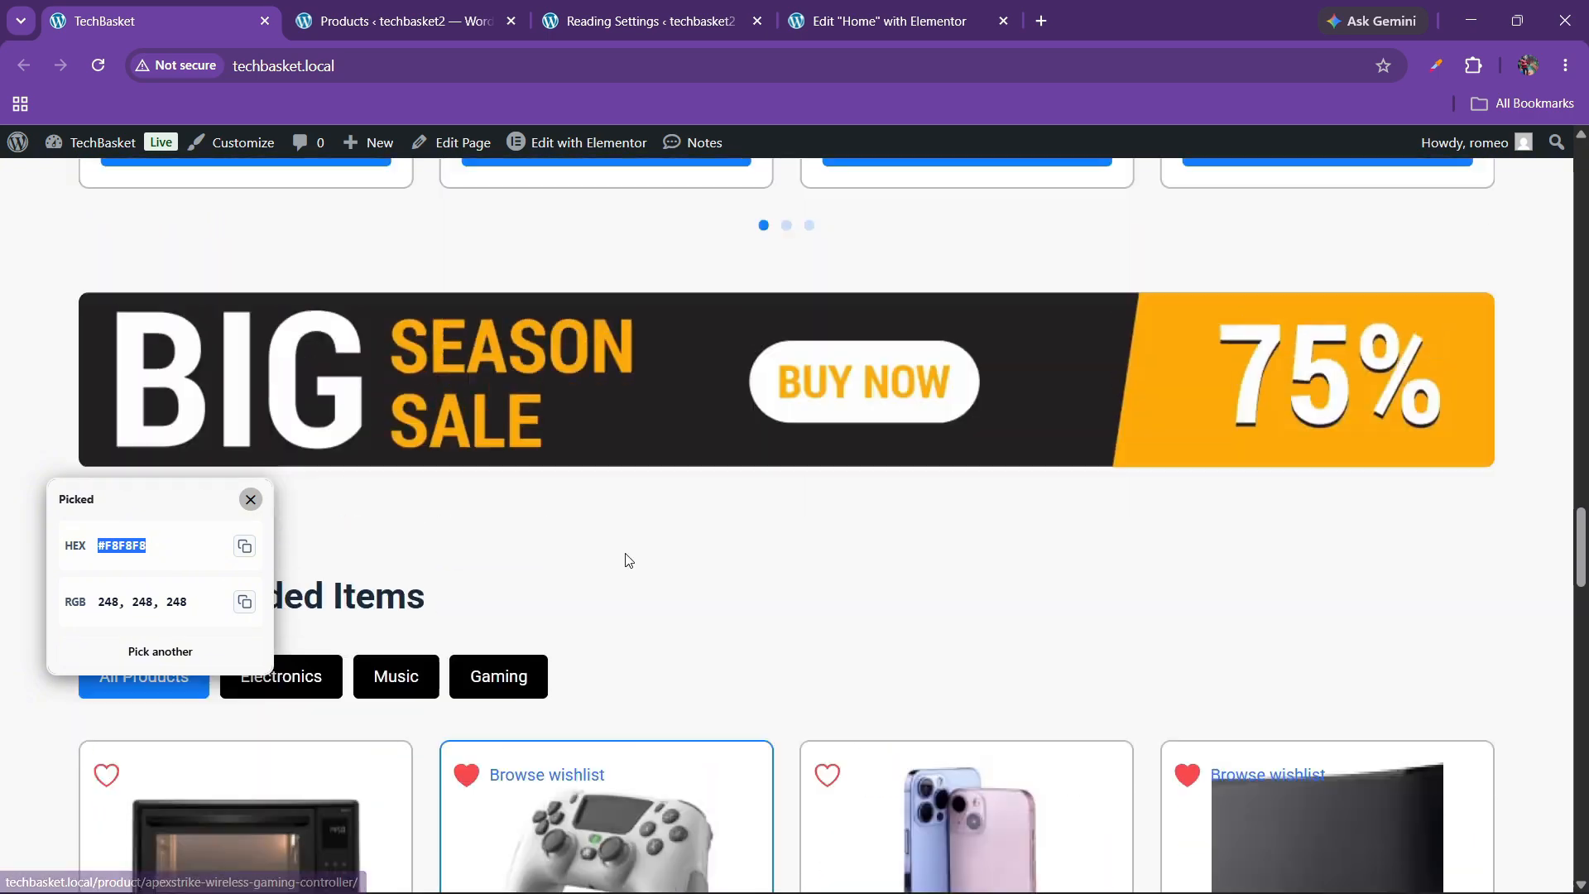
scroll(630, 569, down, 4)
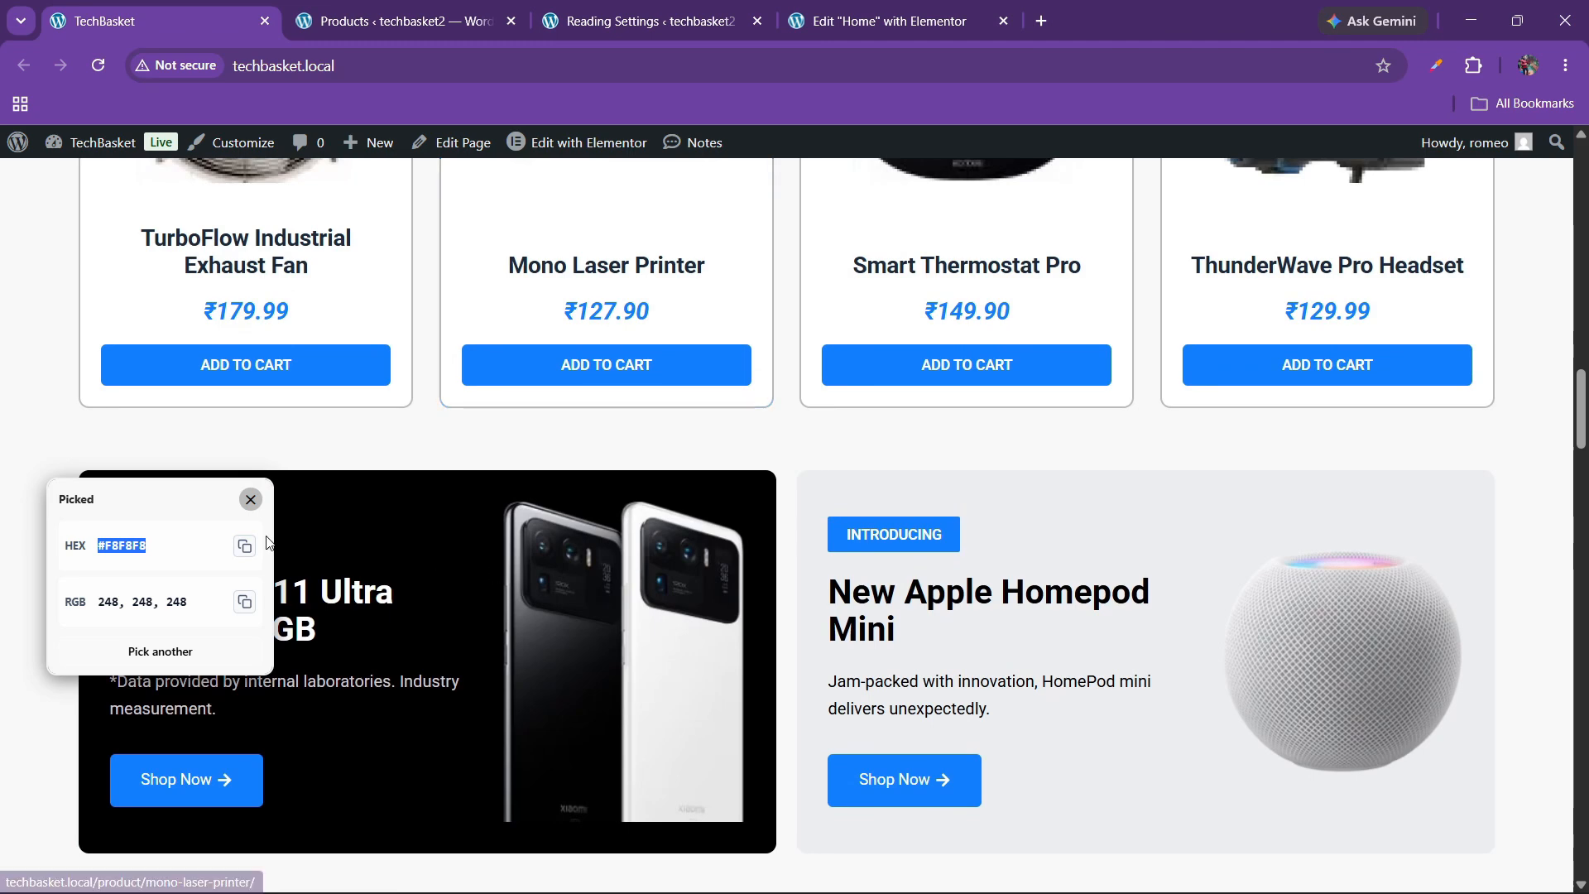
drag(185, 510, 290, 583)
click(58, 474)
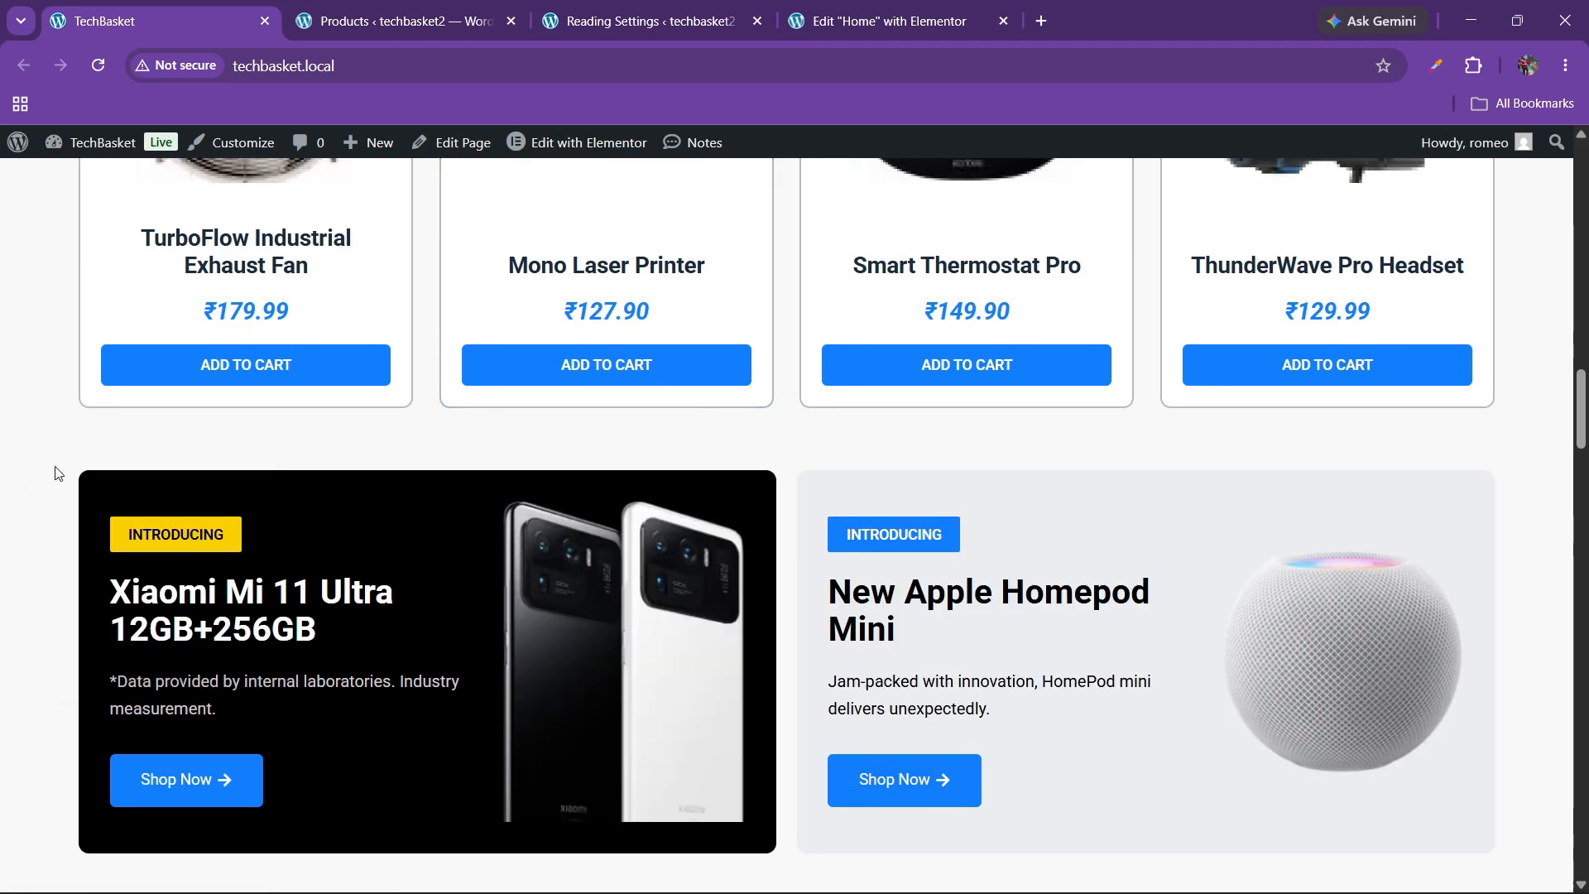
click(1462, 71)
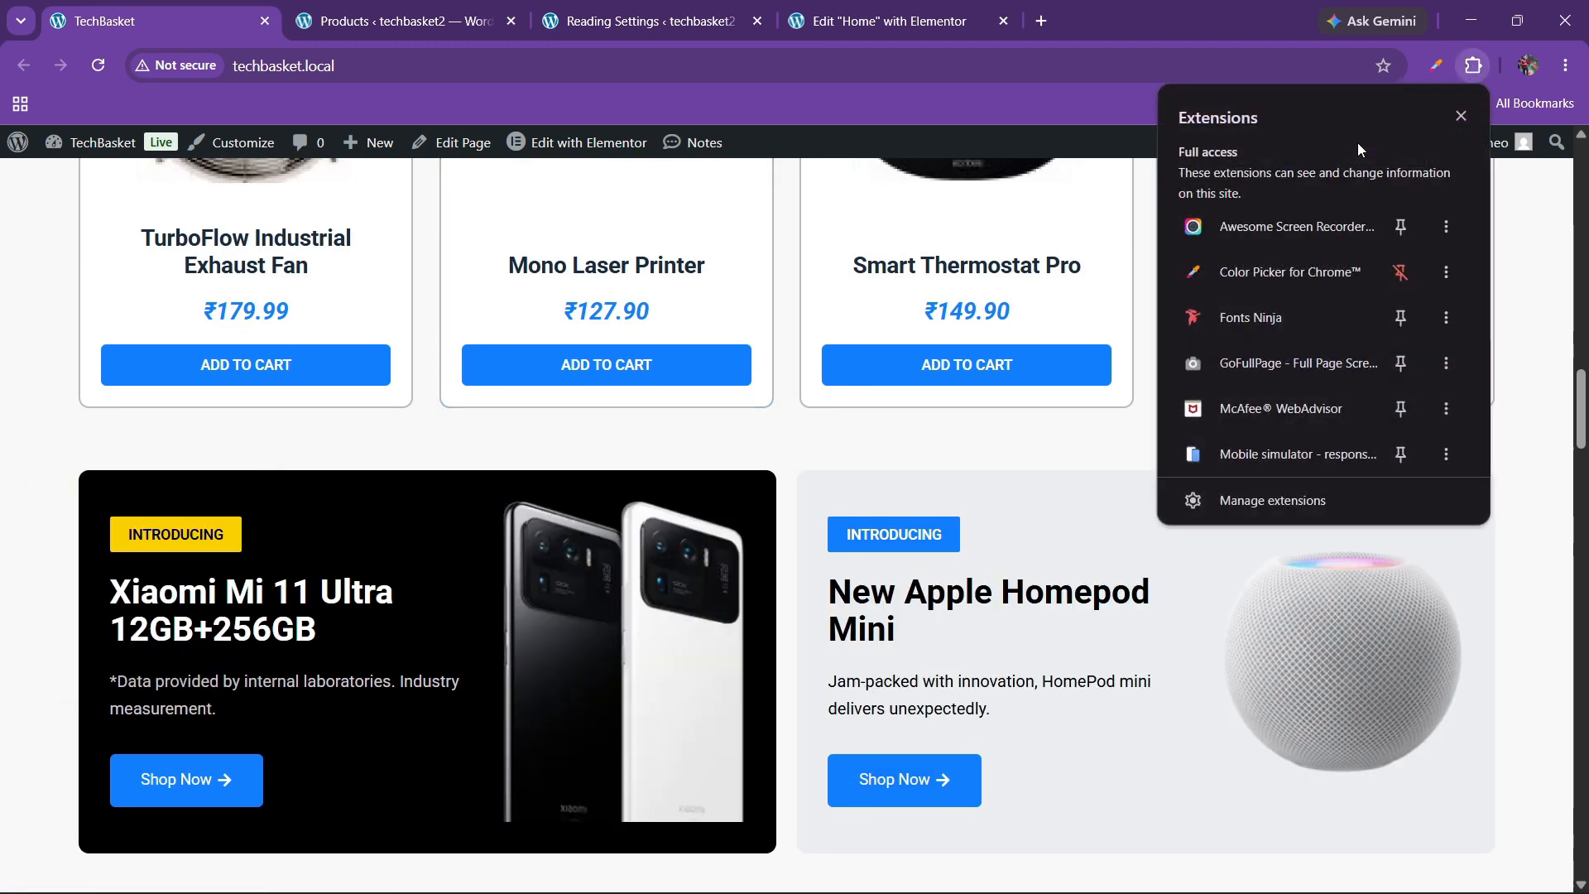
click(1281, 271)
click(1271, 175)
click(226, 535)
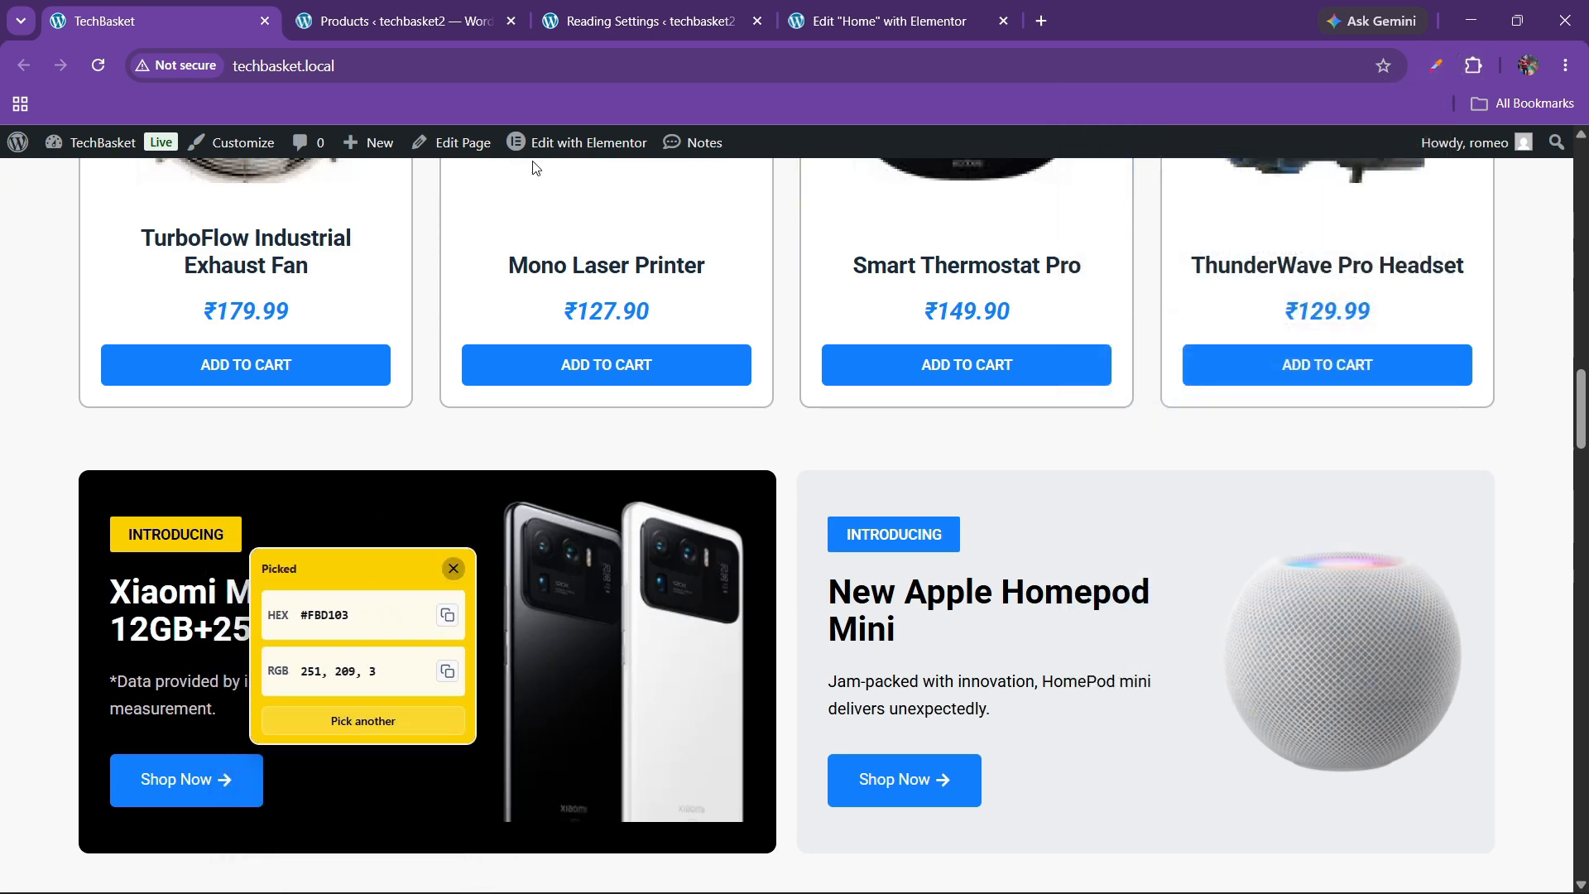
In Elementor's Global Colors, add a custom color named yellow and set it to #F8F8F8.
click(858, 7)
click(115, 637)
click(58, 611)
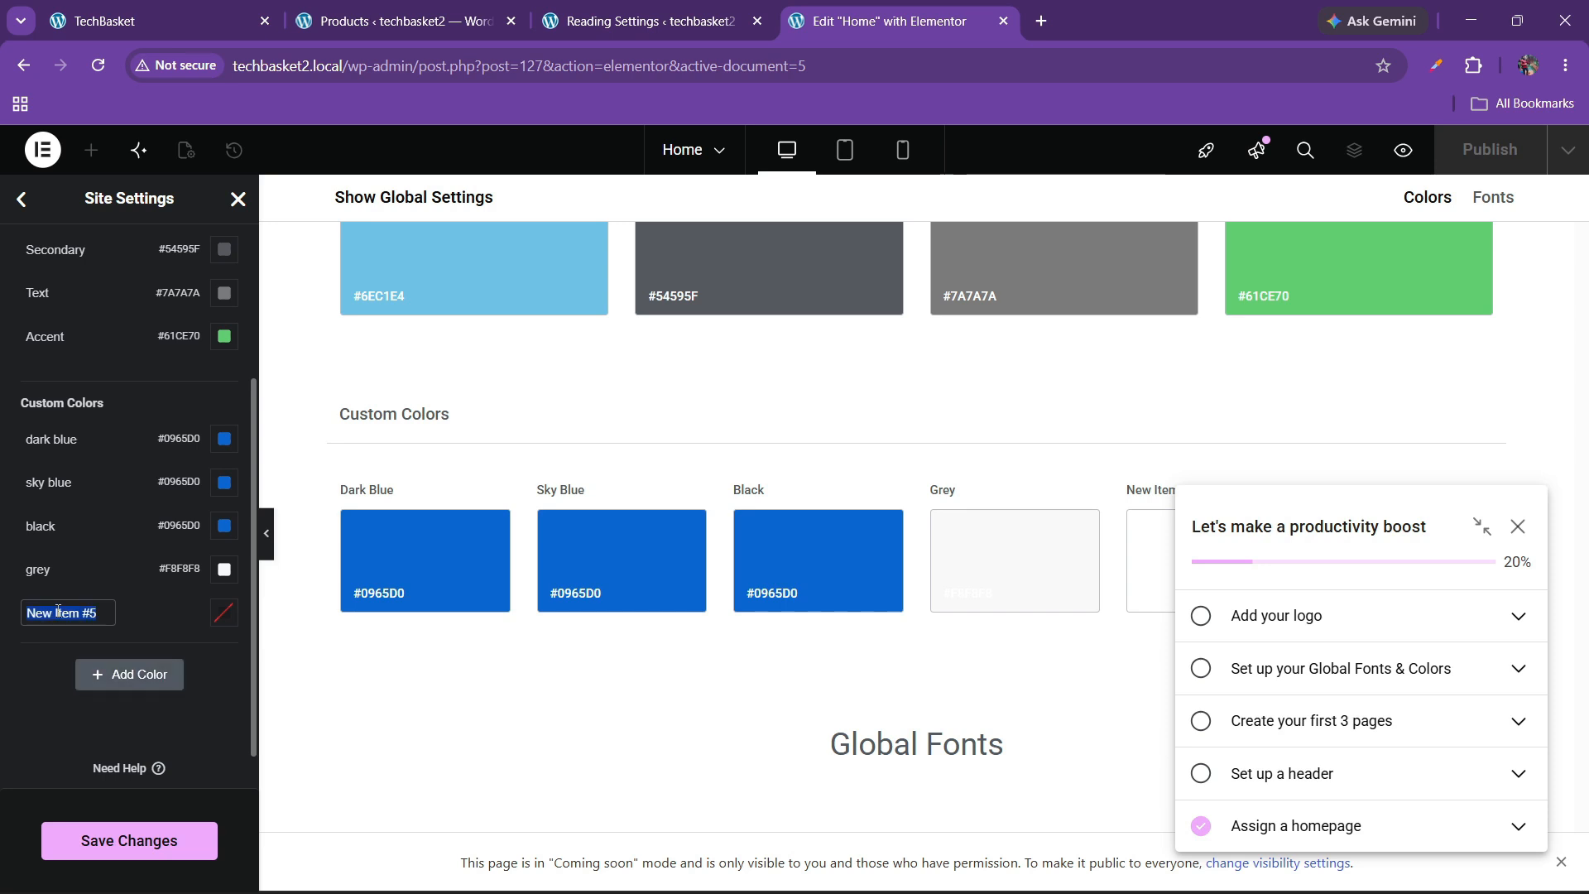
key(BackSpace)
click(224, 612)
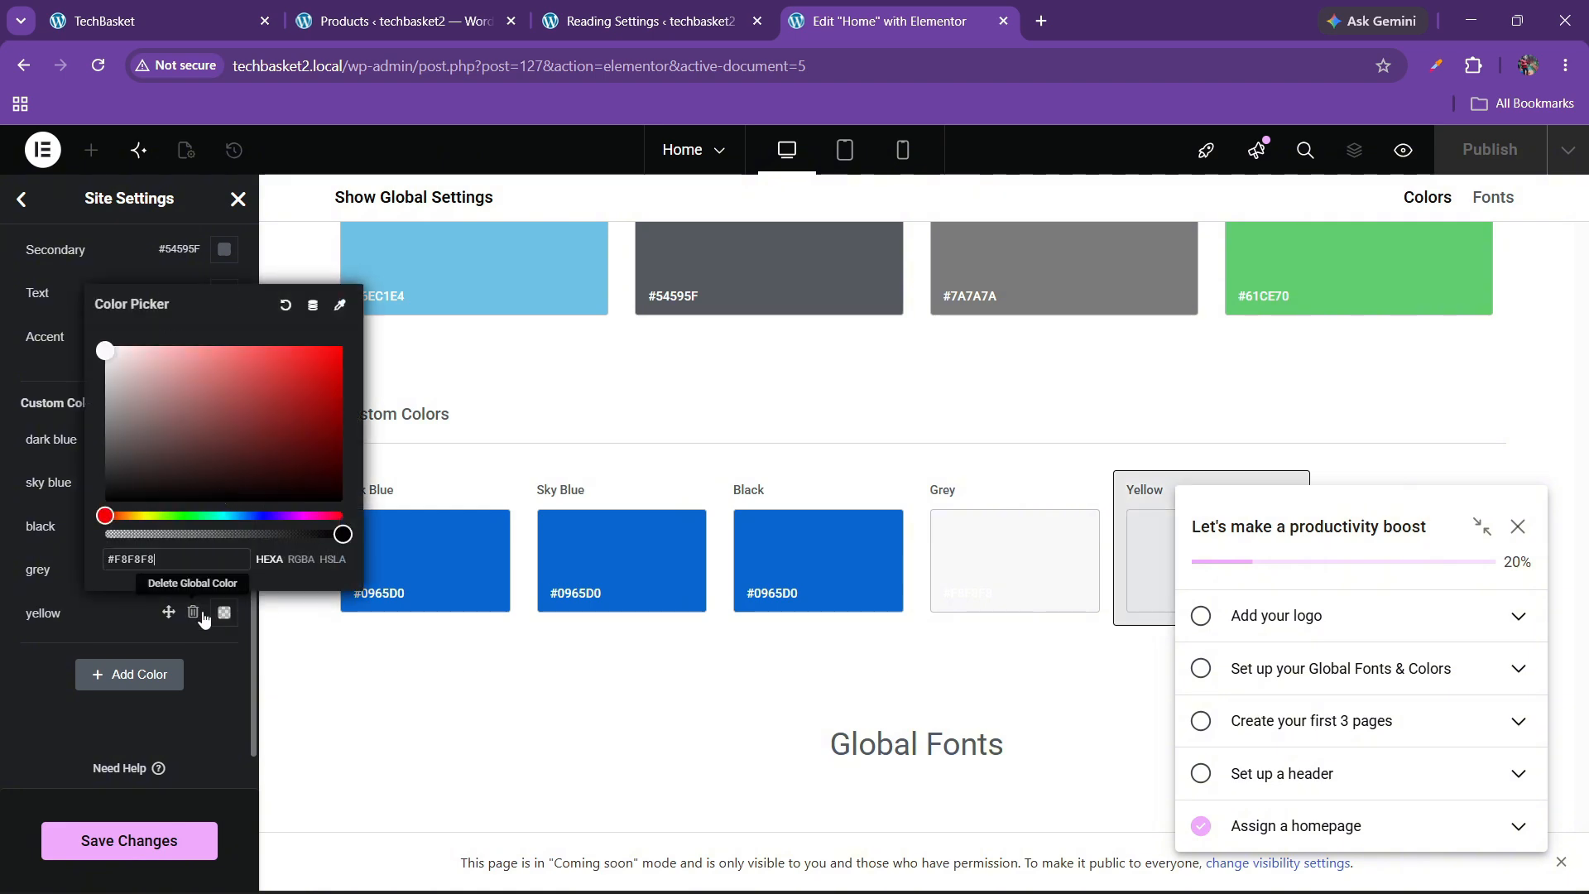
click(69, 665)
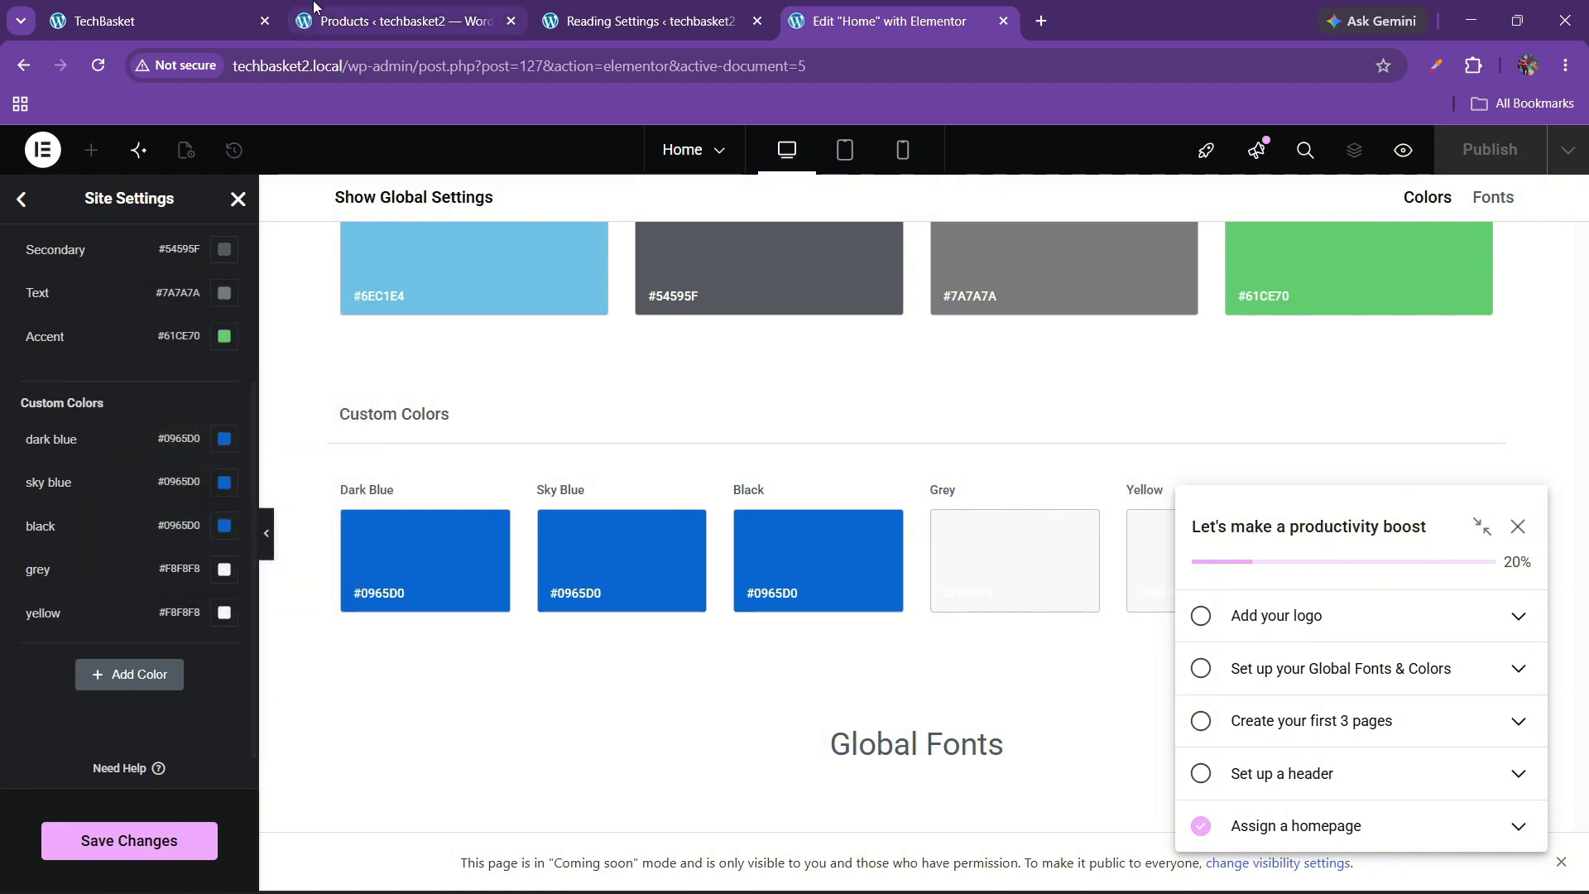
Copy the picked yellow hex code from the original TechBasket page, set the custom color yellow to #FBD103 and save the site settings.
click(215, 20)
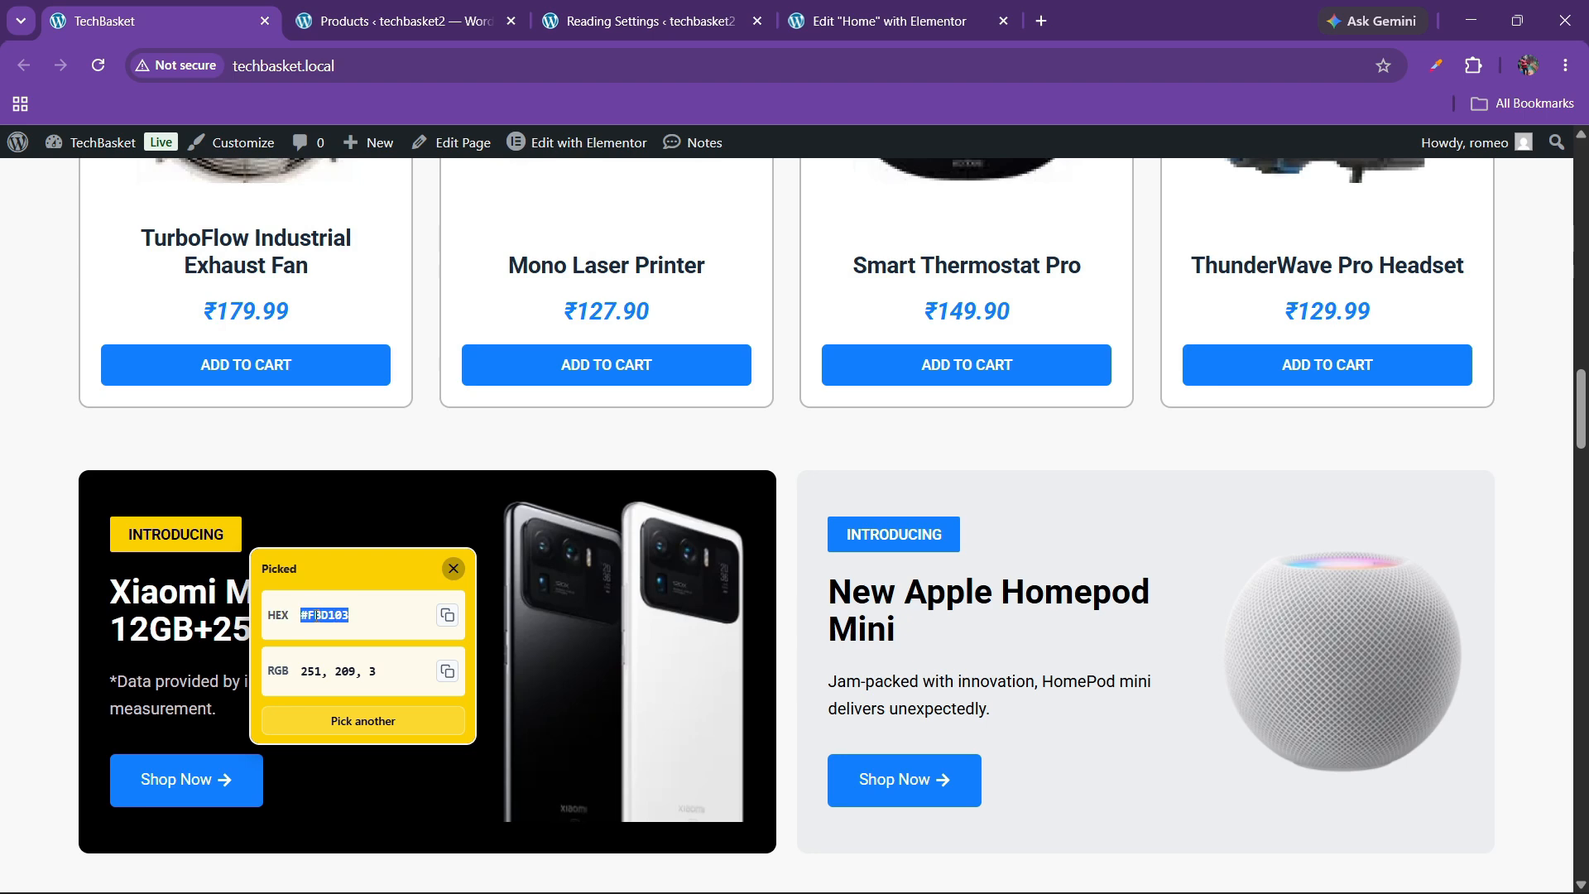
click(976, 20)
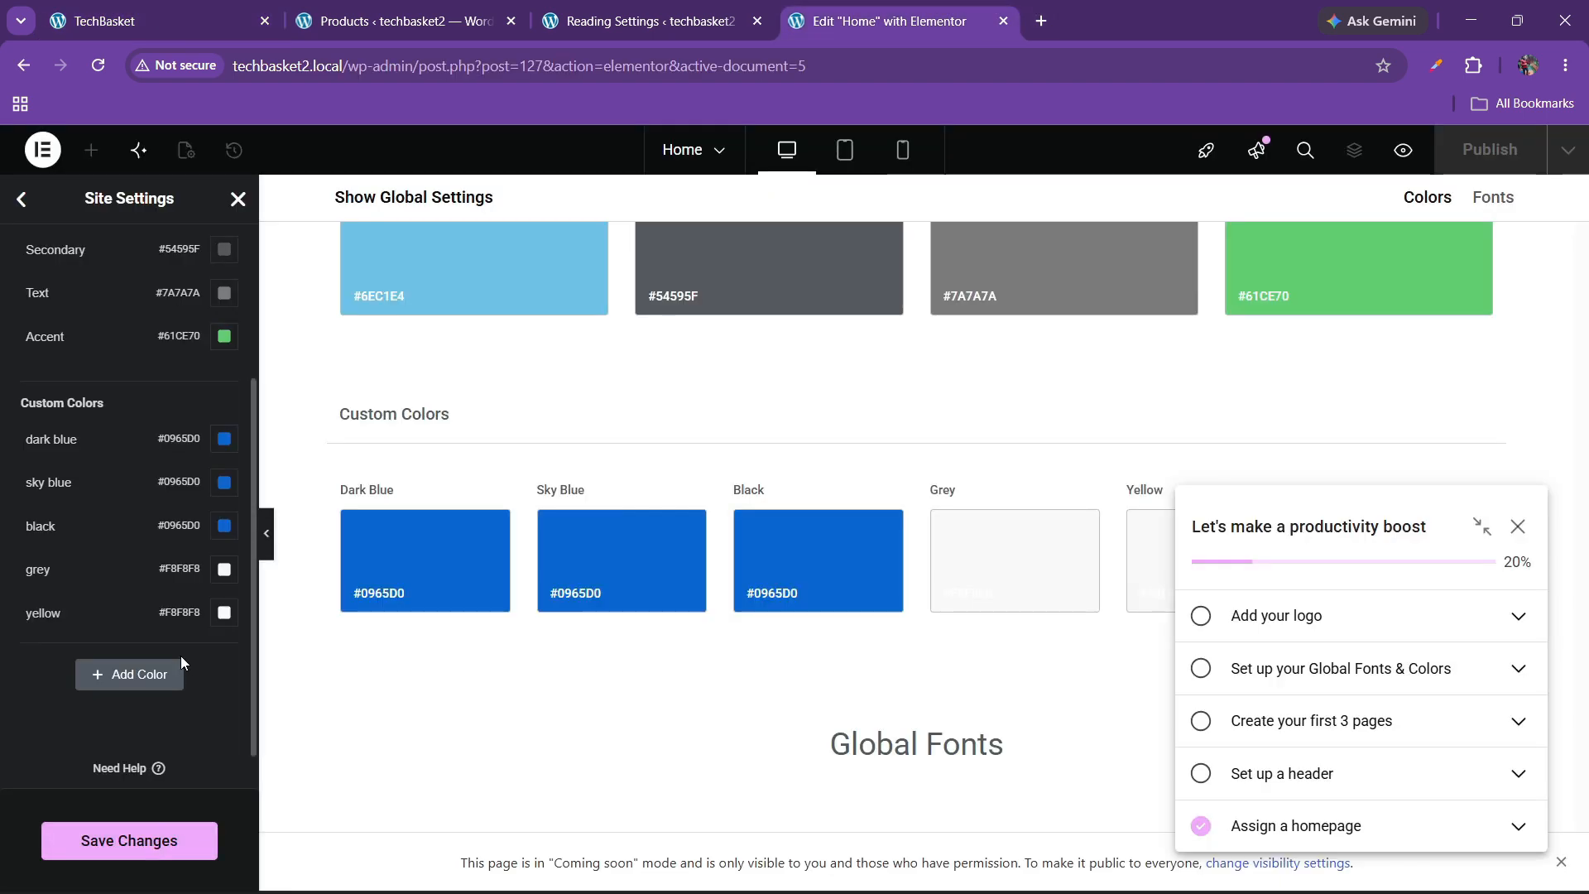
click(223, 612)
text(#FBD103)
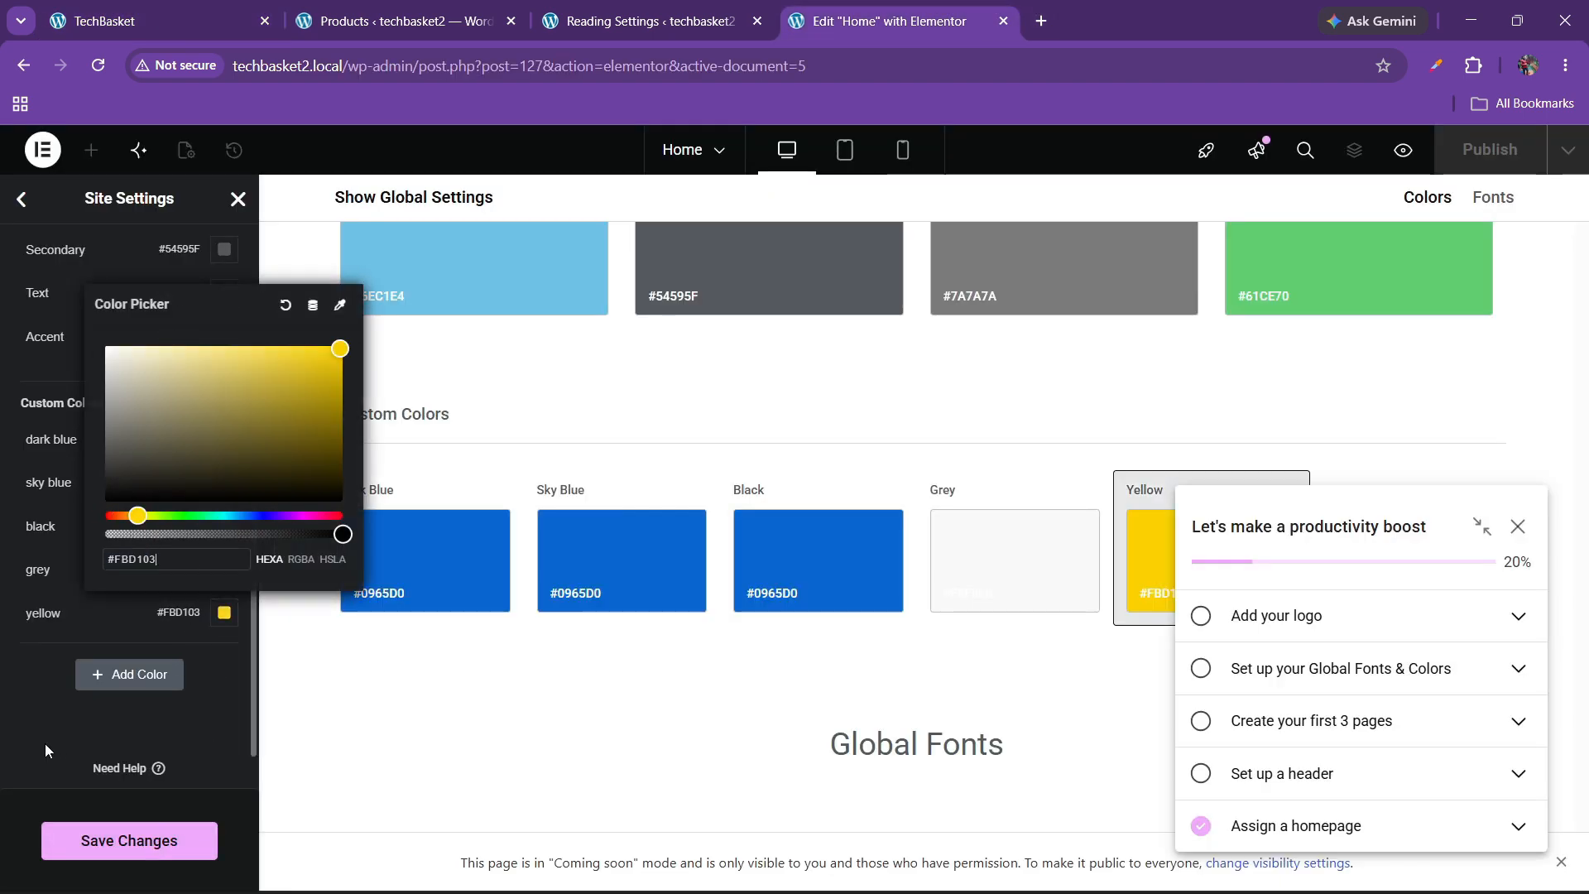
click(3, 690)
click(129, 840)
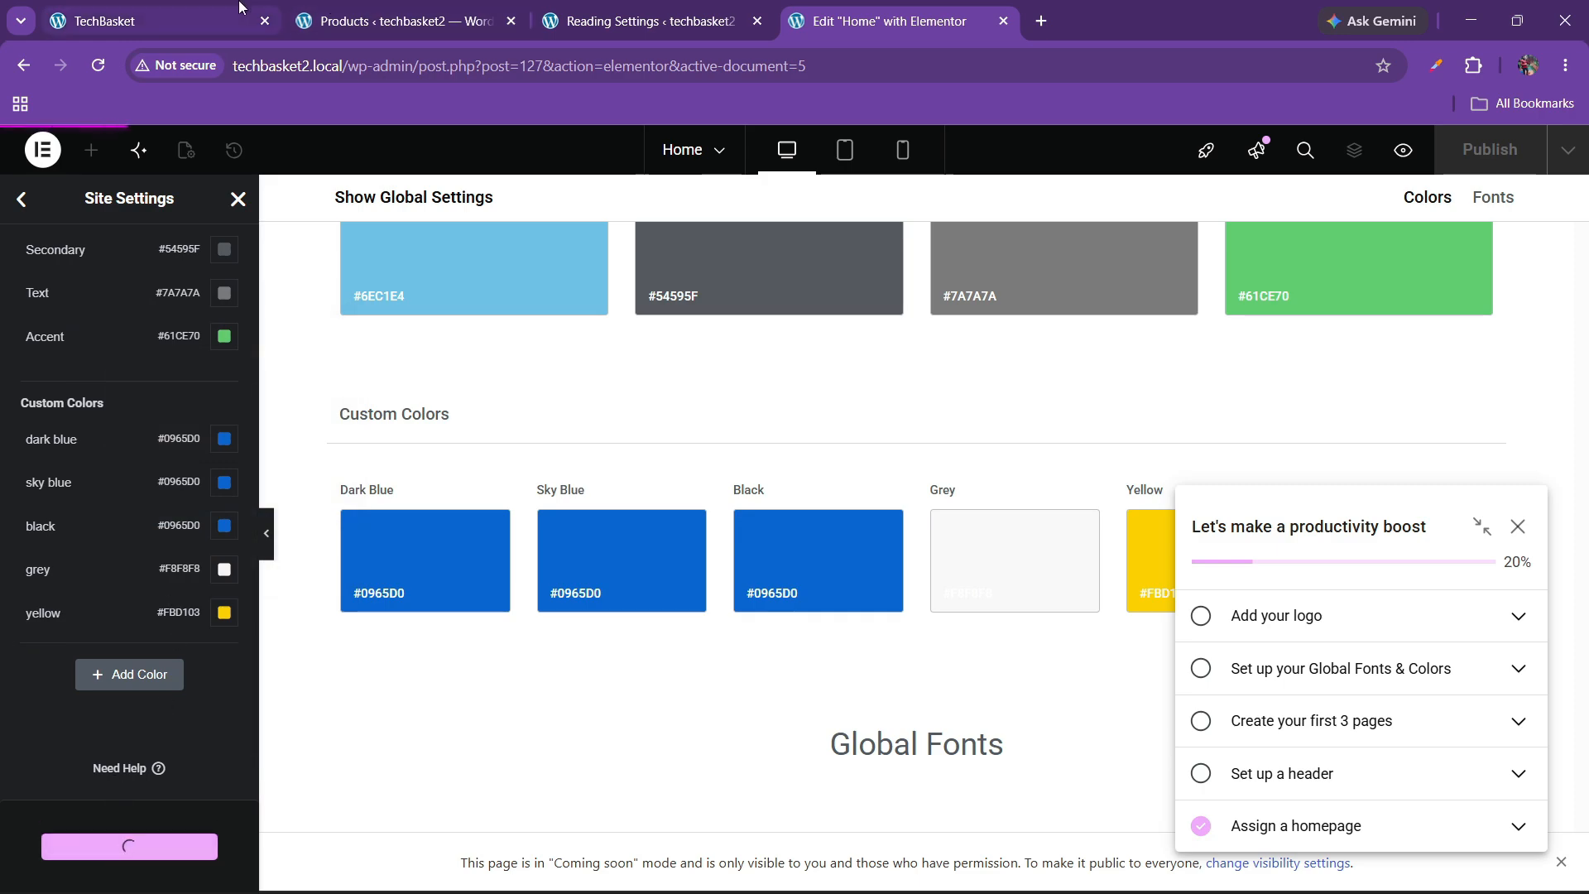
Examine the remaining sections of the original TechBasket home page for further colors to add, from the product grids to the Top Brands section.
click(148, 20)
scroll(592, 574, down, 5)
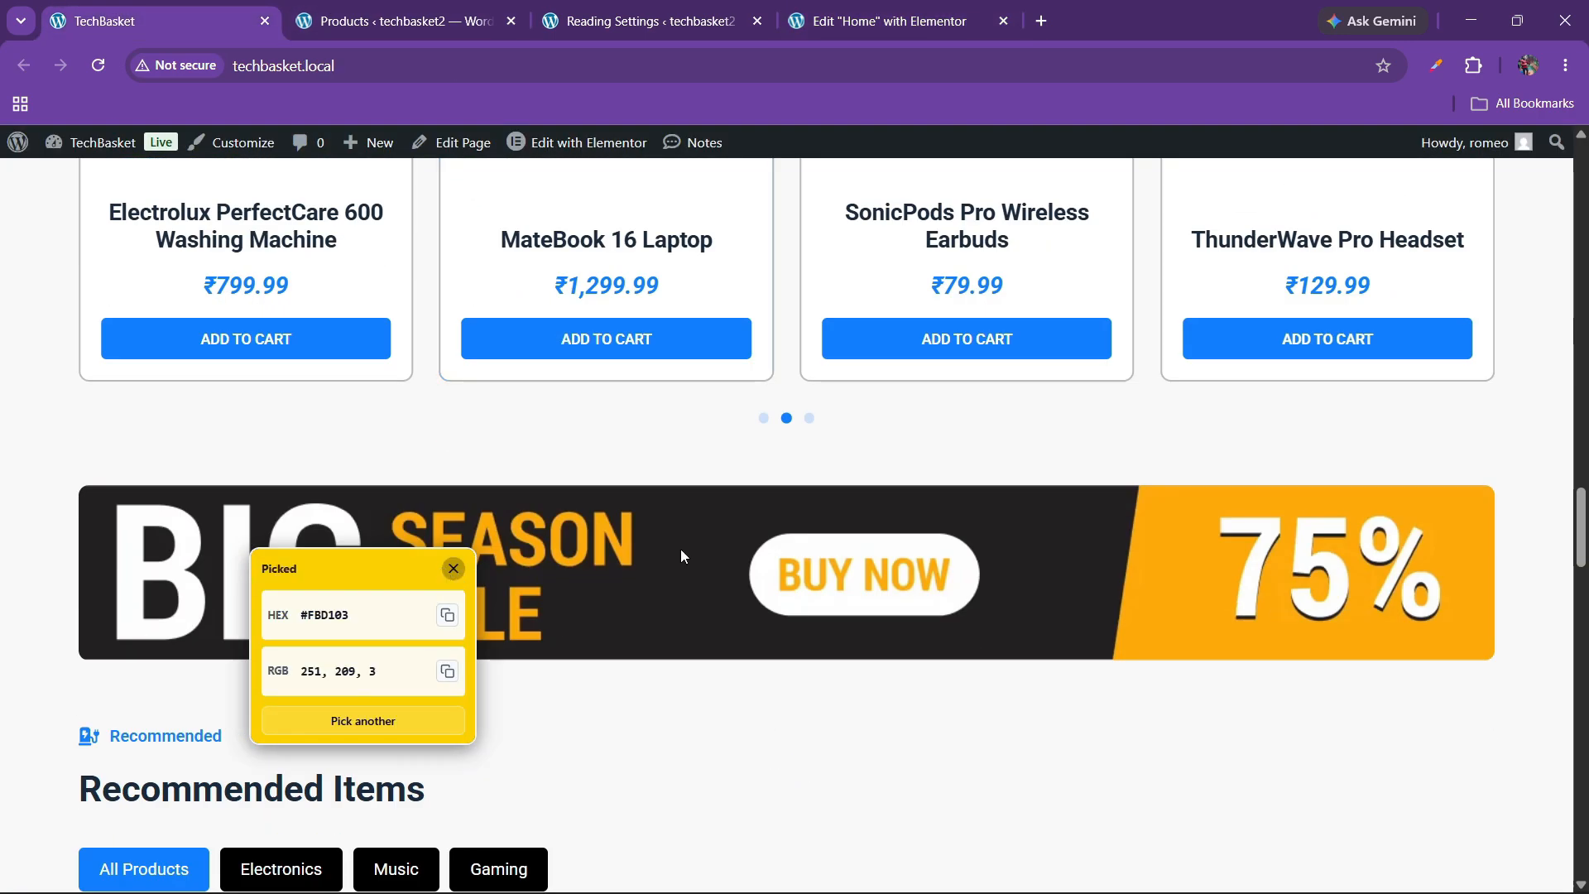
scroll(683, 556, down, 10)
scroll(561, 571, down, 7)
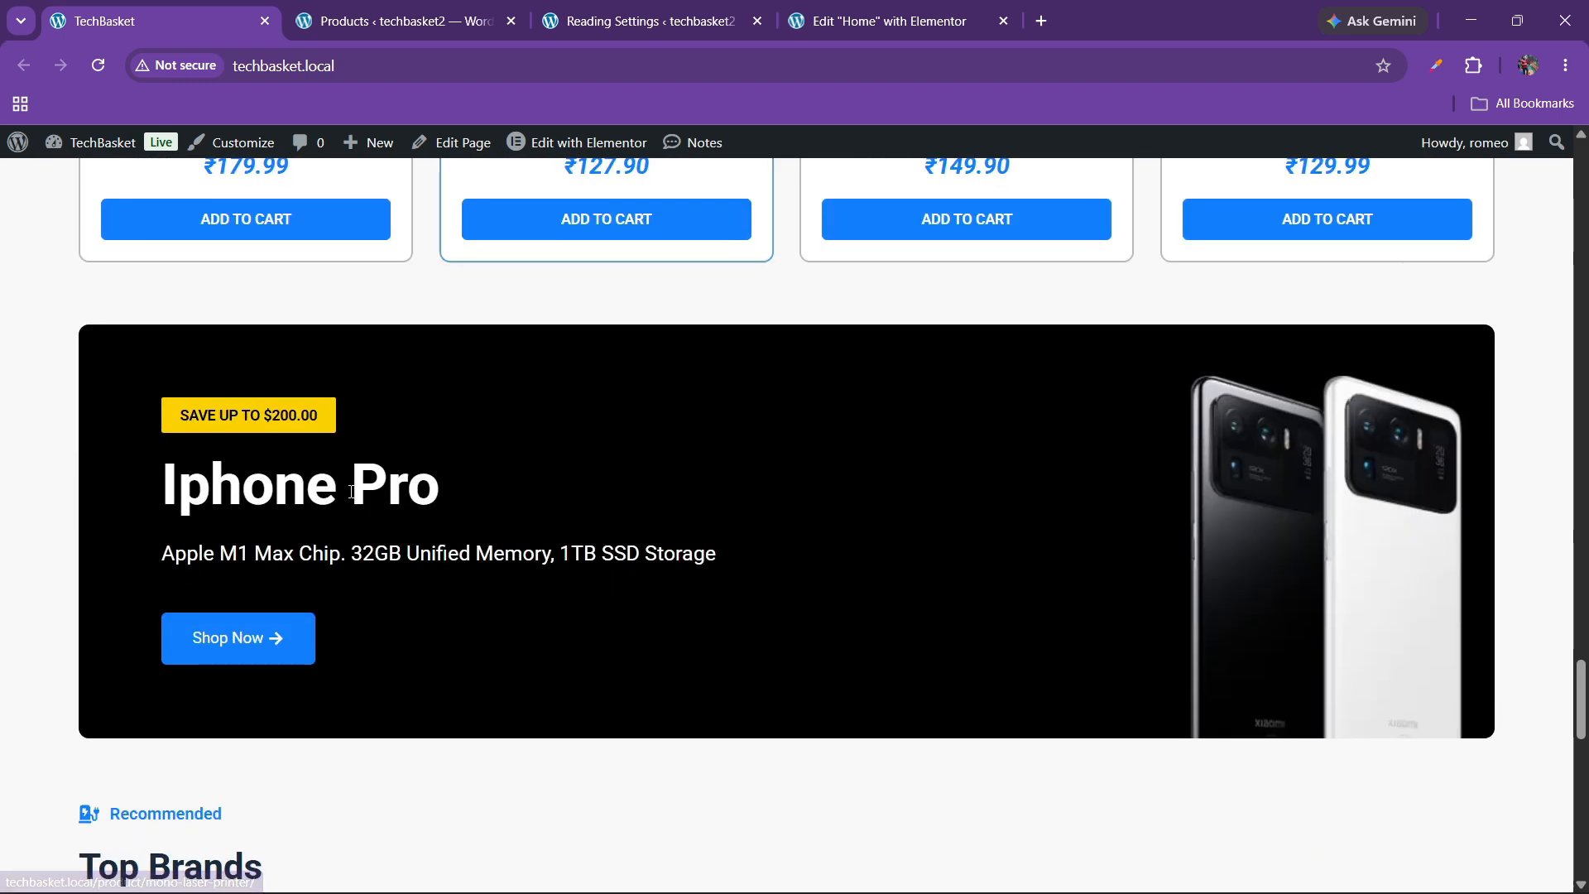
scroll(674, 302, up, 9)
scroll(907, 519, down, 7)
scroll(827, 519, down, 5)
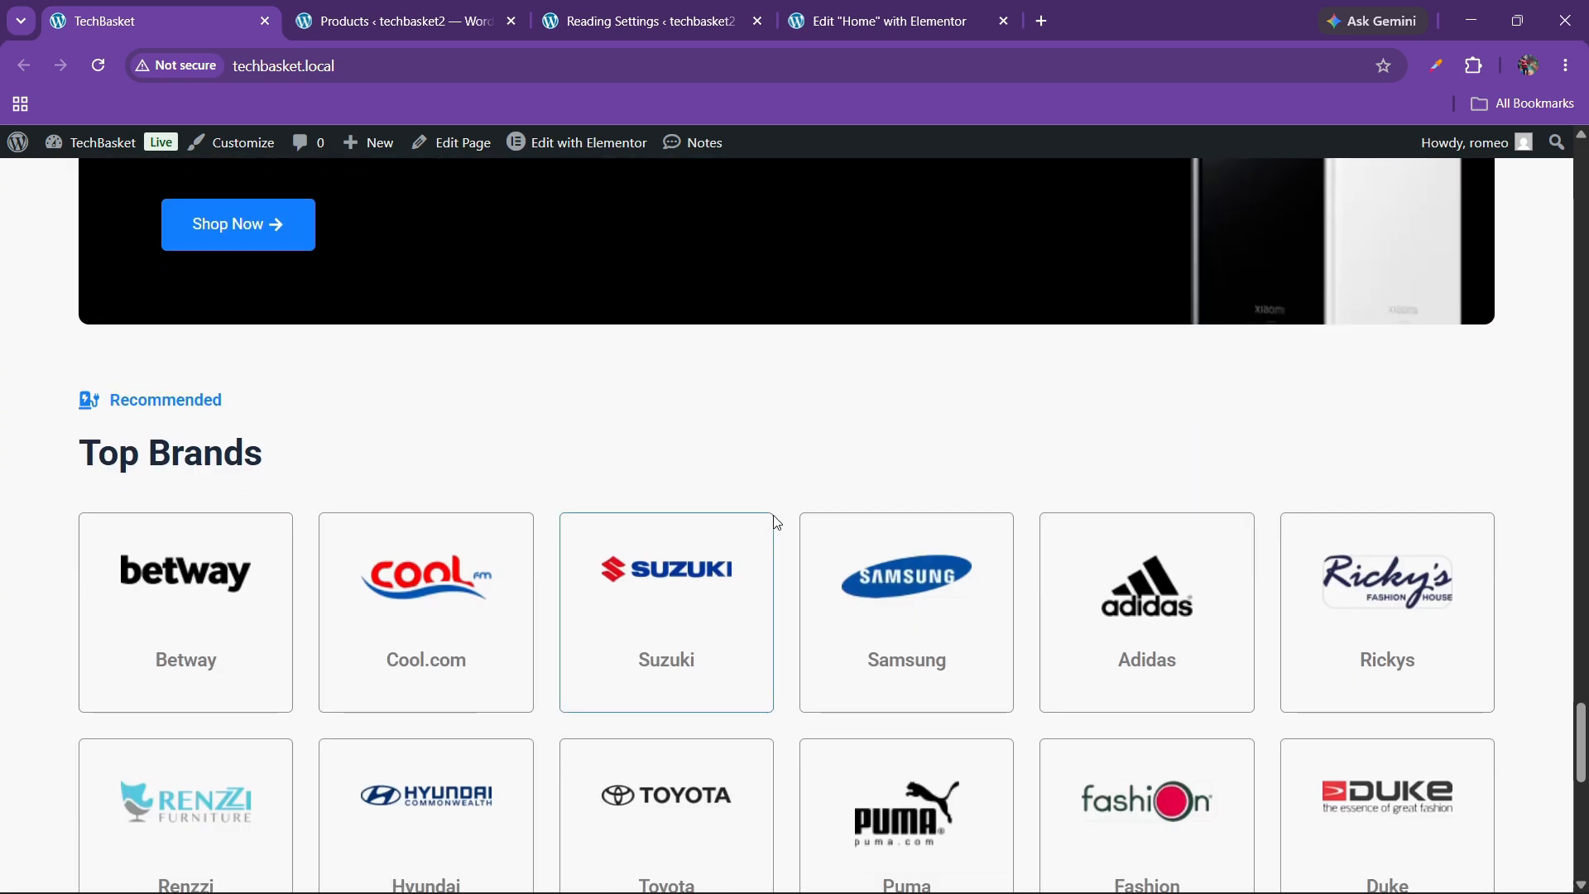
scroll(745, 496, up, 9)
key(ctrl+shift+Tab)
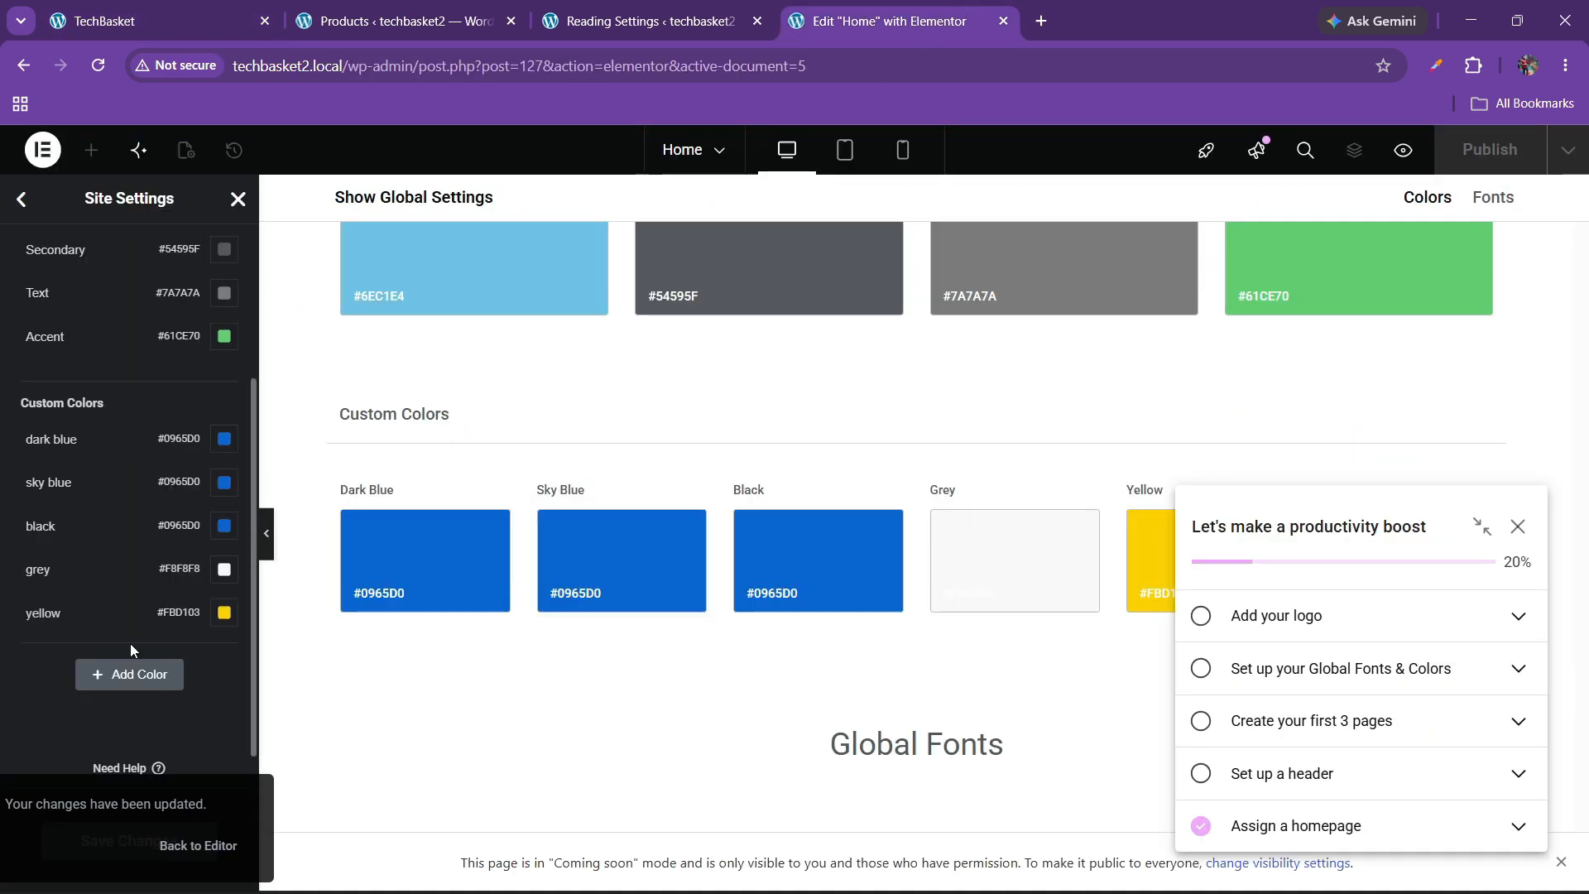
Go from Elementor's Global Colors to the Global Fonts site settings.
scroll(43, 537, up, 5)
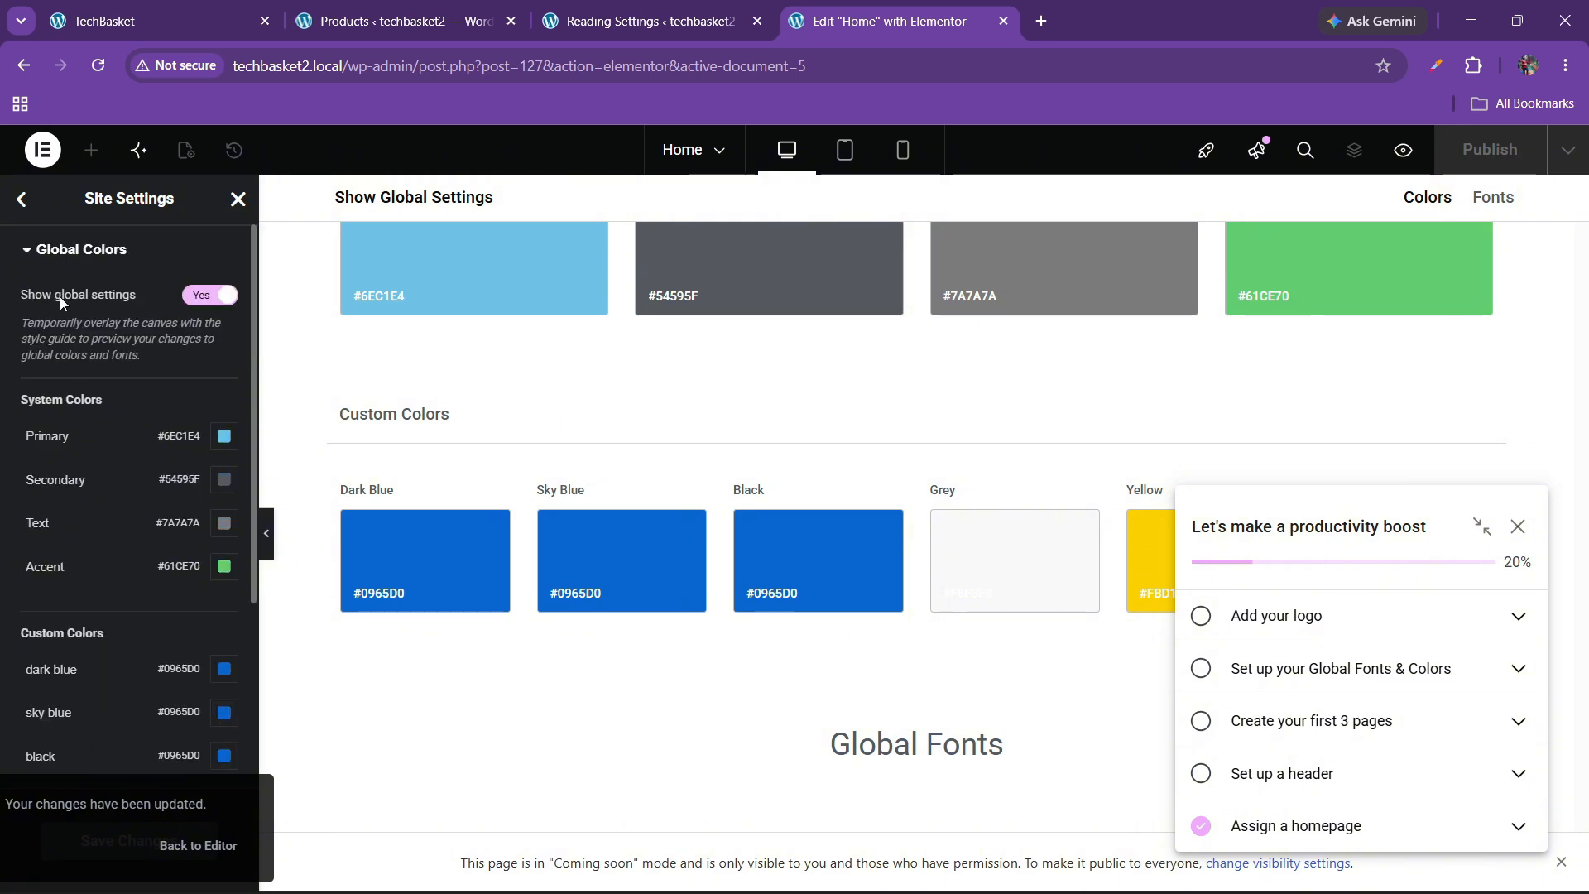
click(22, 198)
click(115, 343)
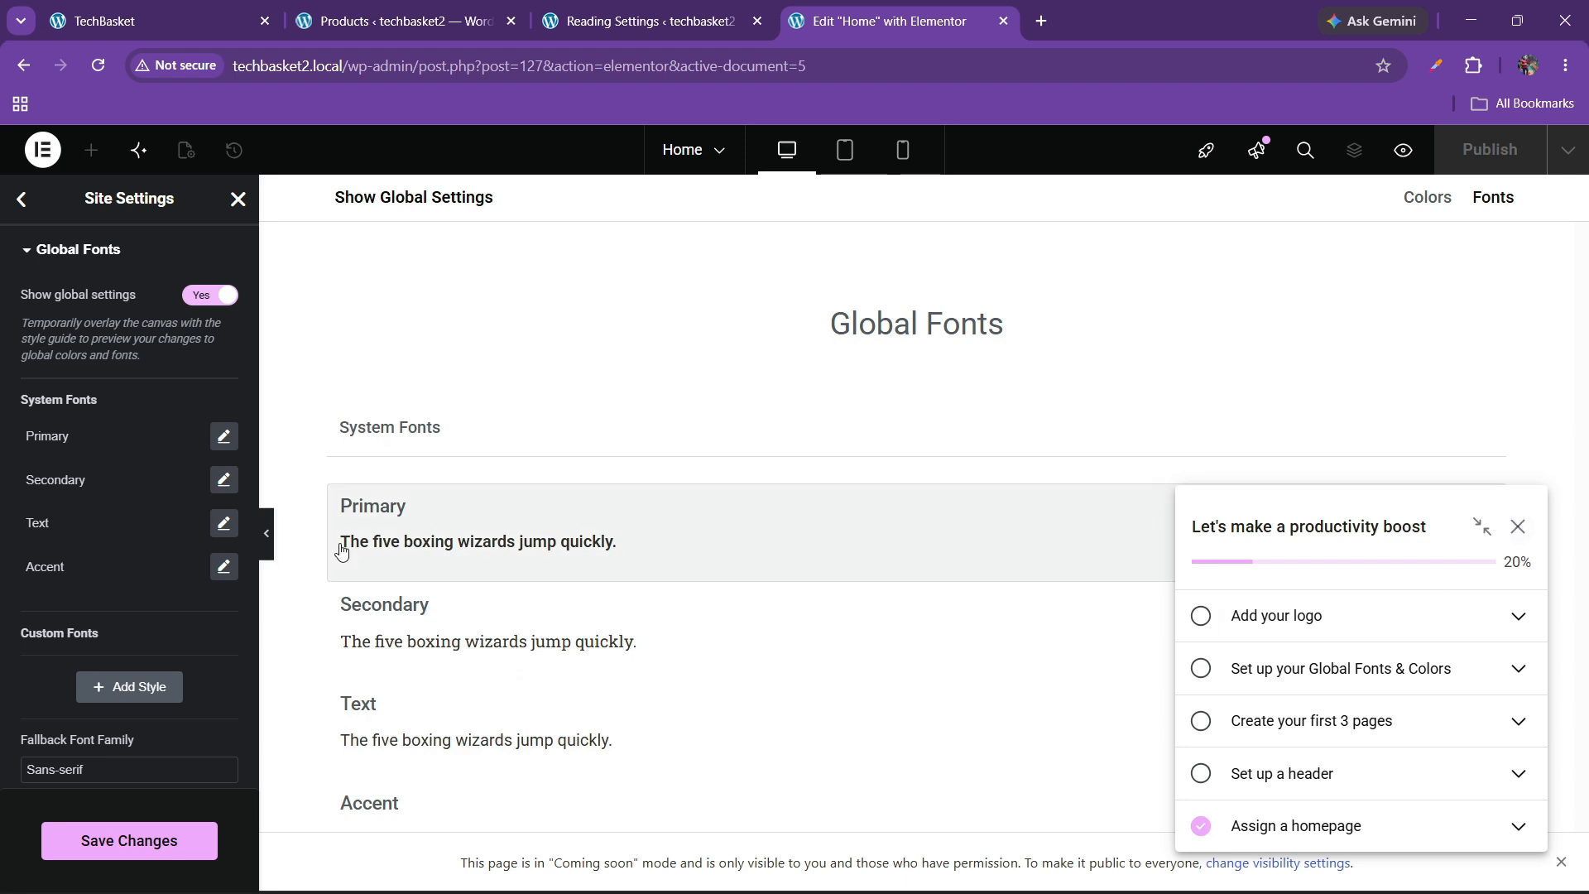
scroll(86, 593, down, 2)
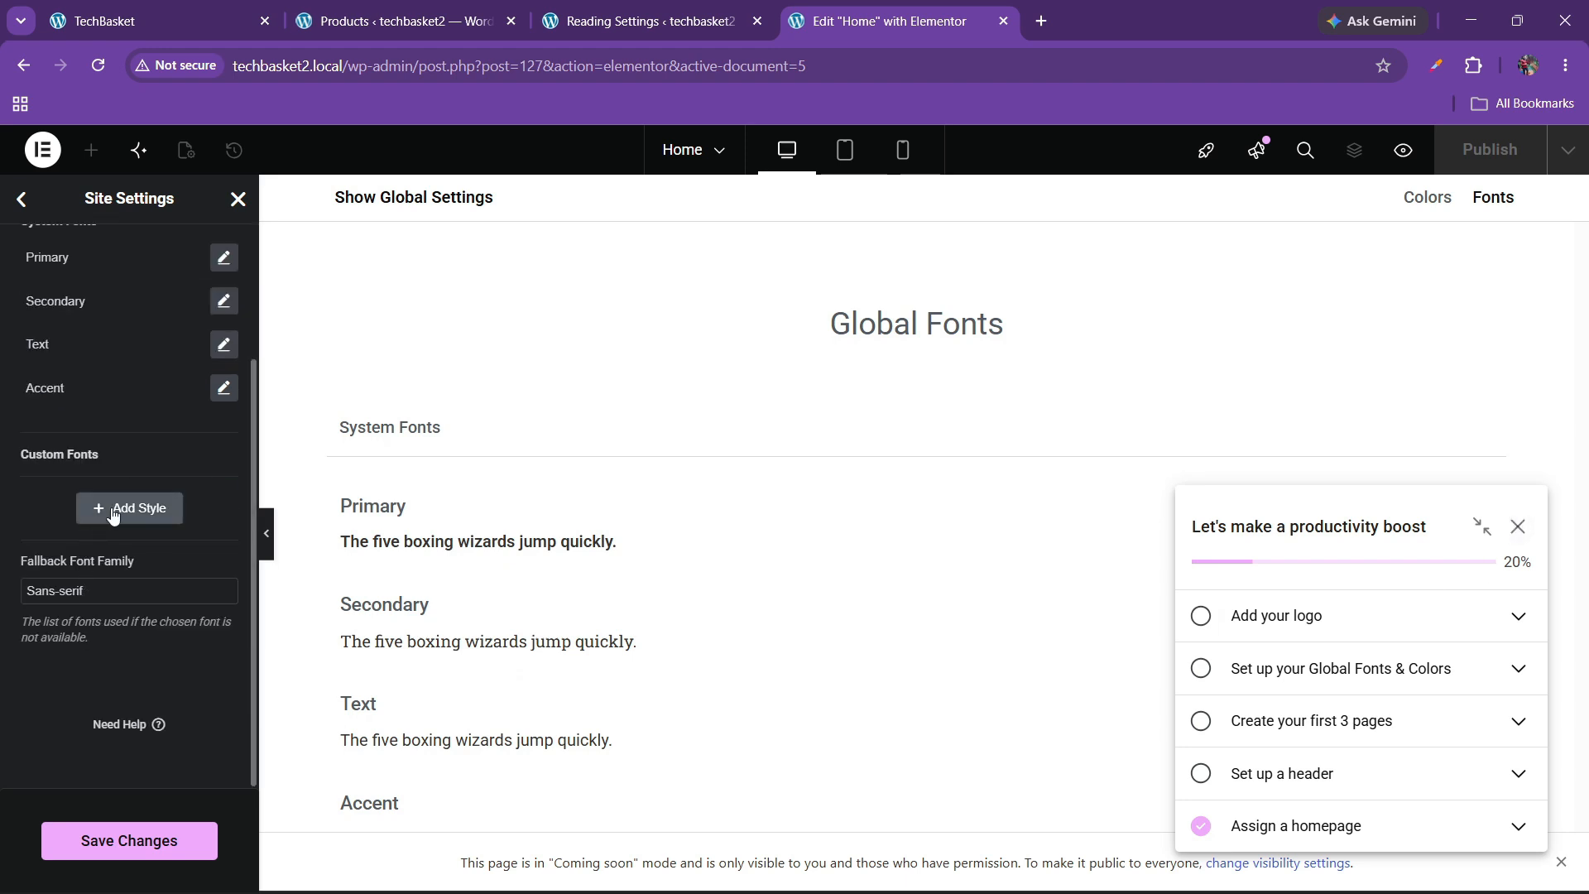
scroll(72, 428, up, 2)
Set the Primary system font's family to Montserrat.
click(224, 436)
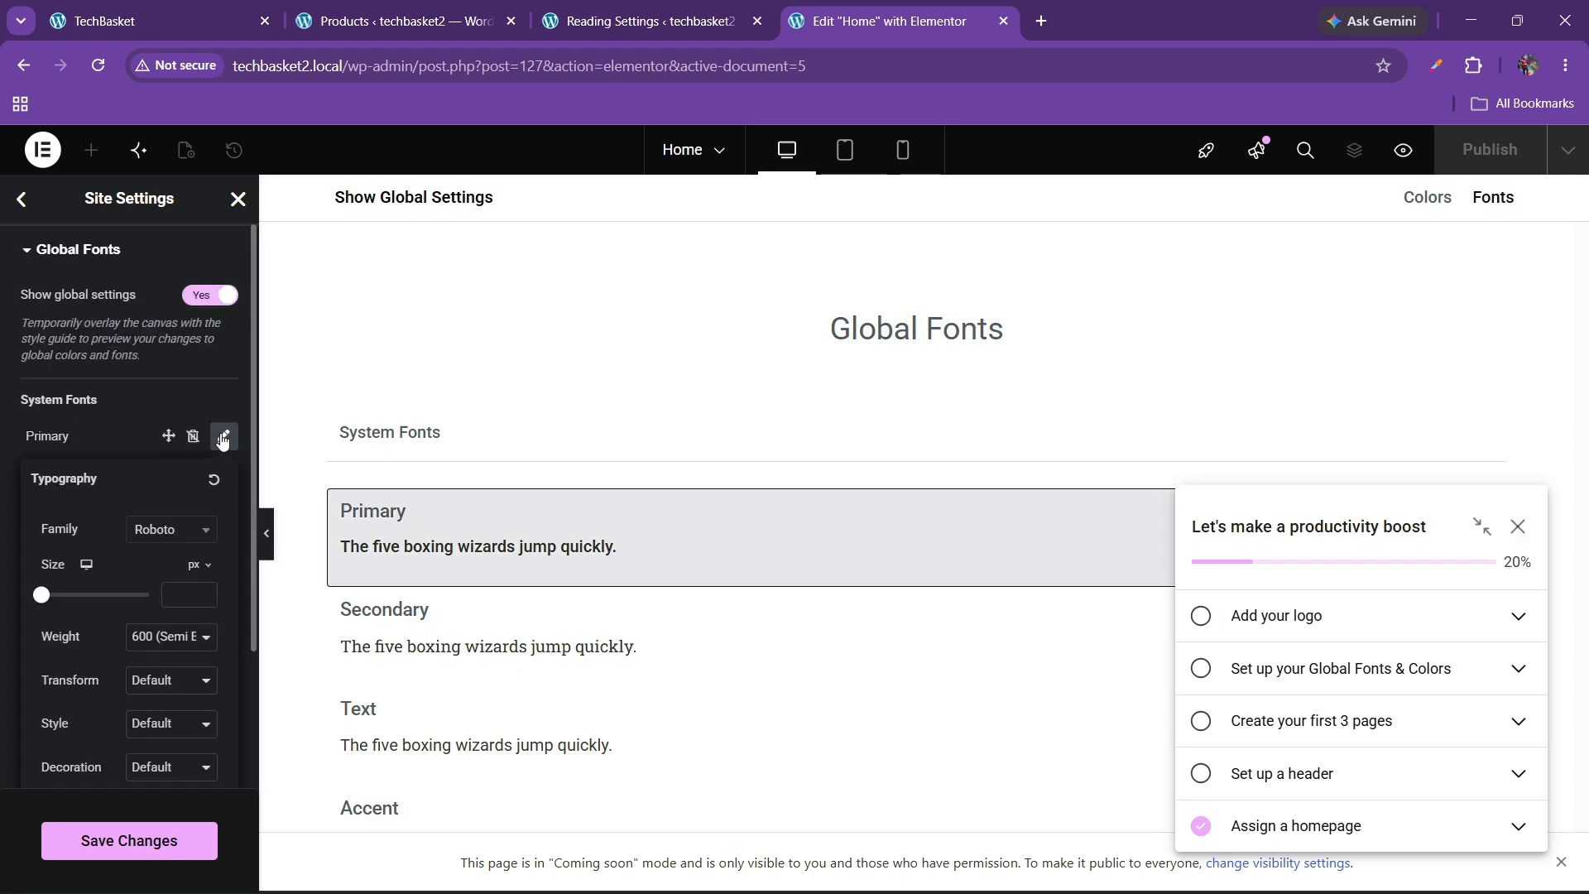
click(170, 541)
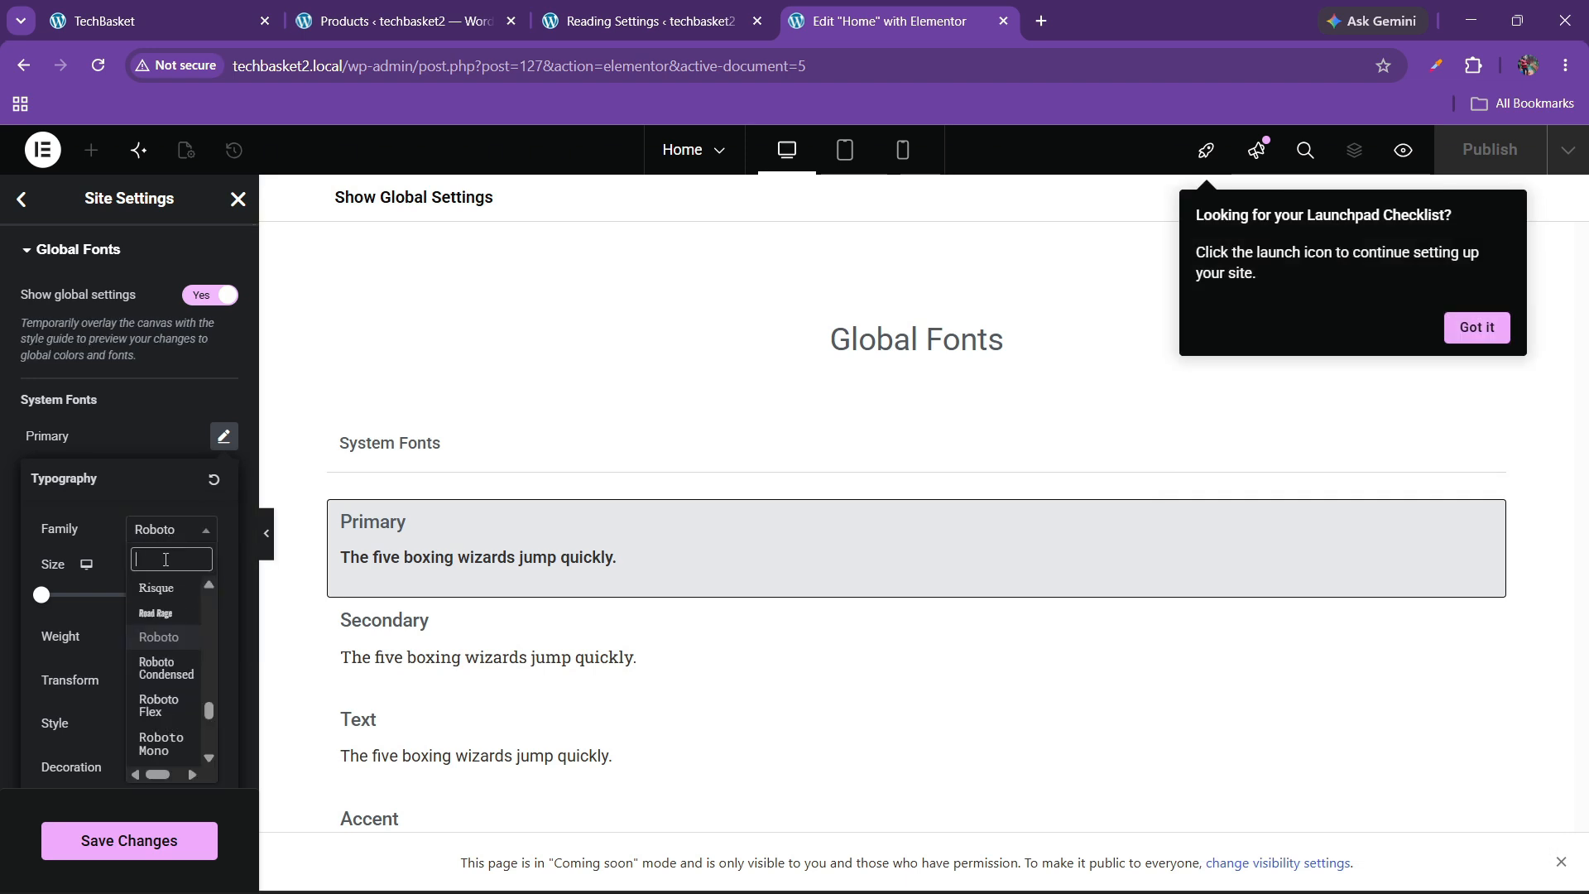
text(monts)
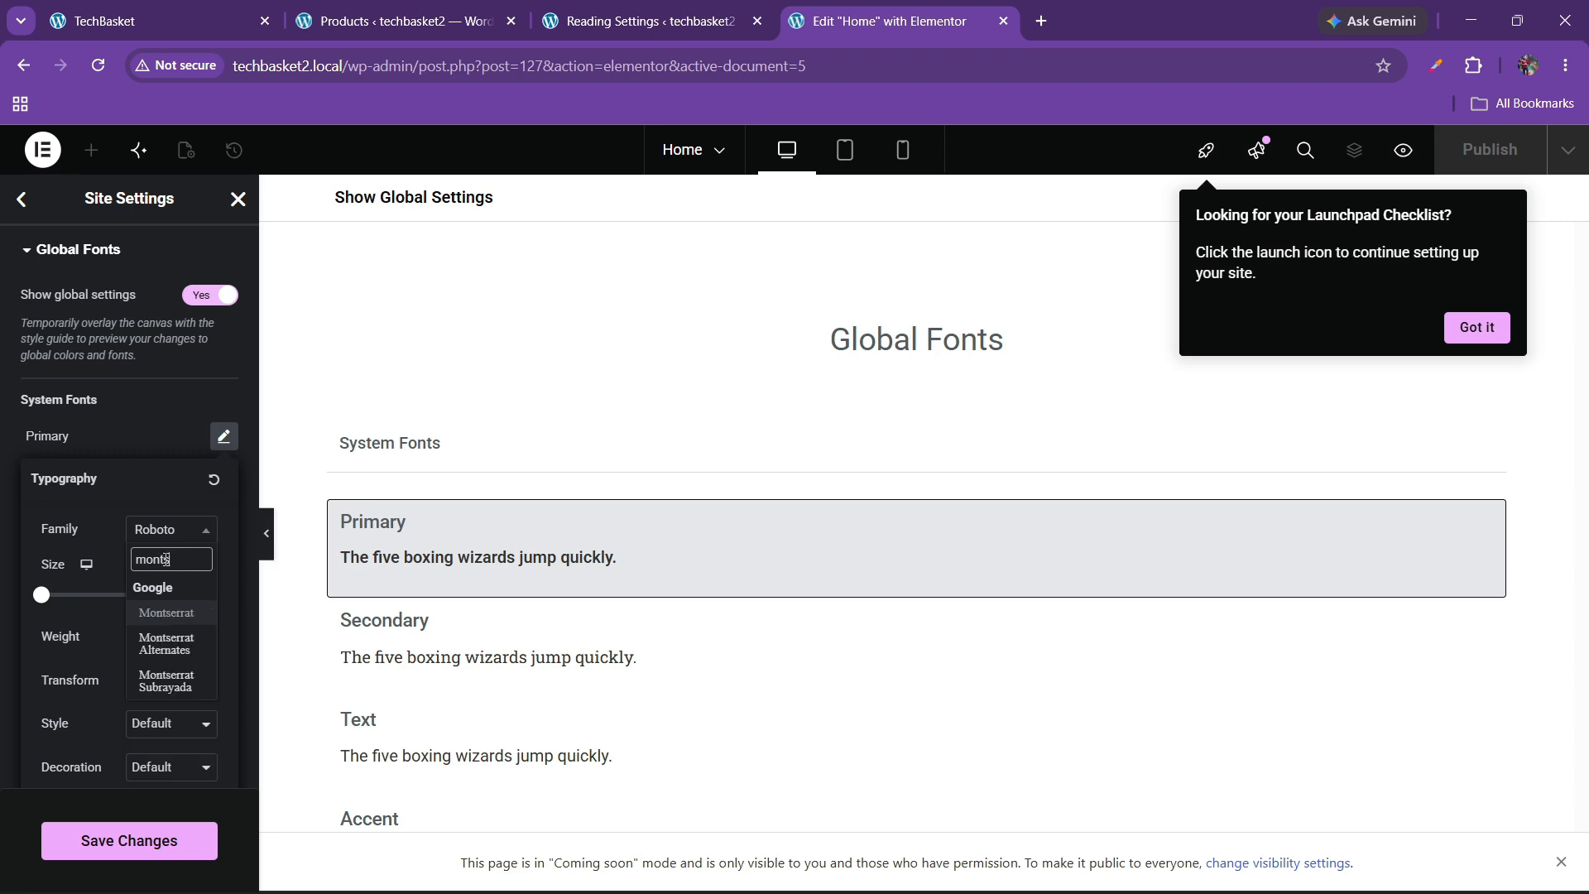
key(Return)
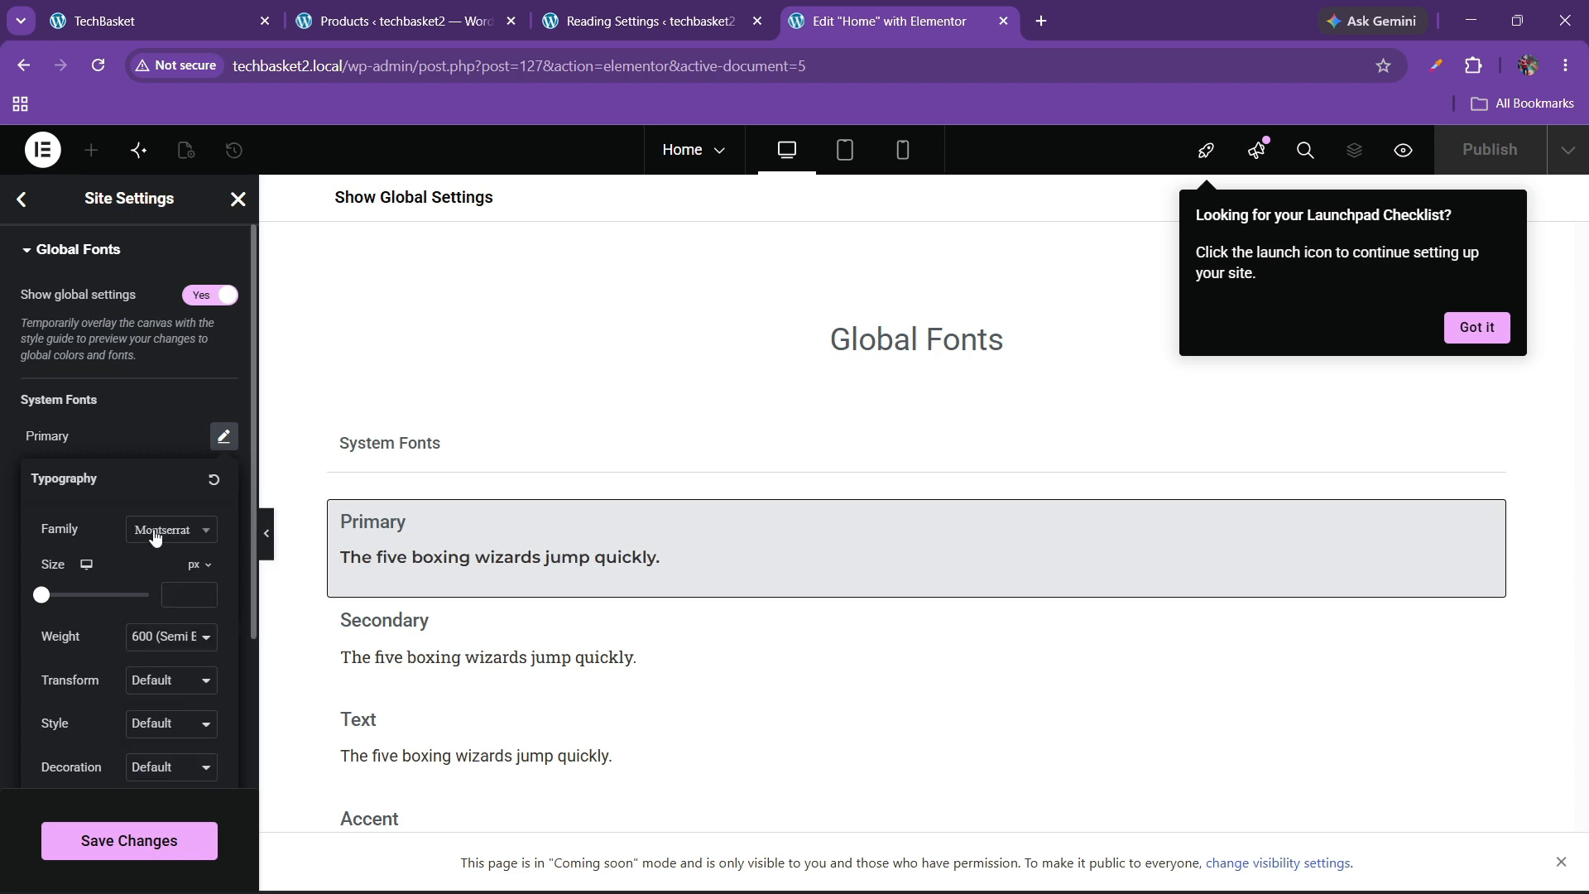
Check the fonts on the original TechBasket home page and set the Primary system font's family to Roboto in Elementor.
click(141, 9)
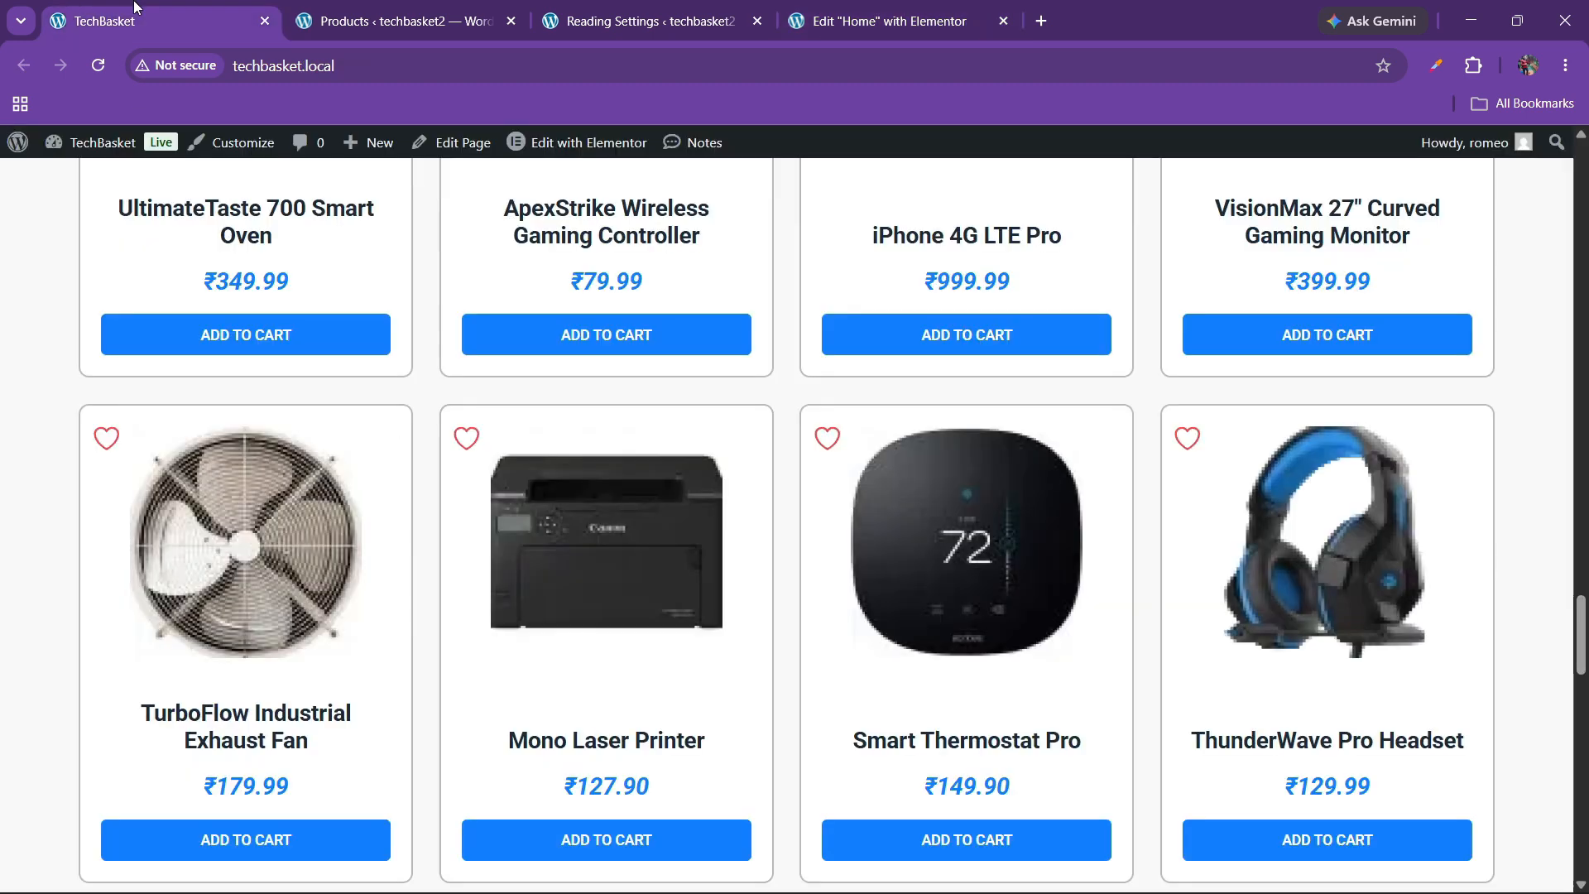
scroll(603, 489, up, 20)
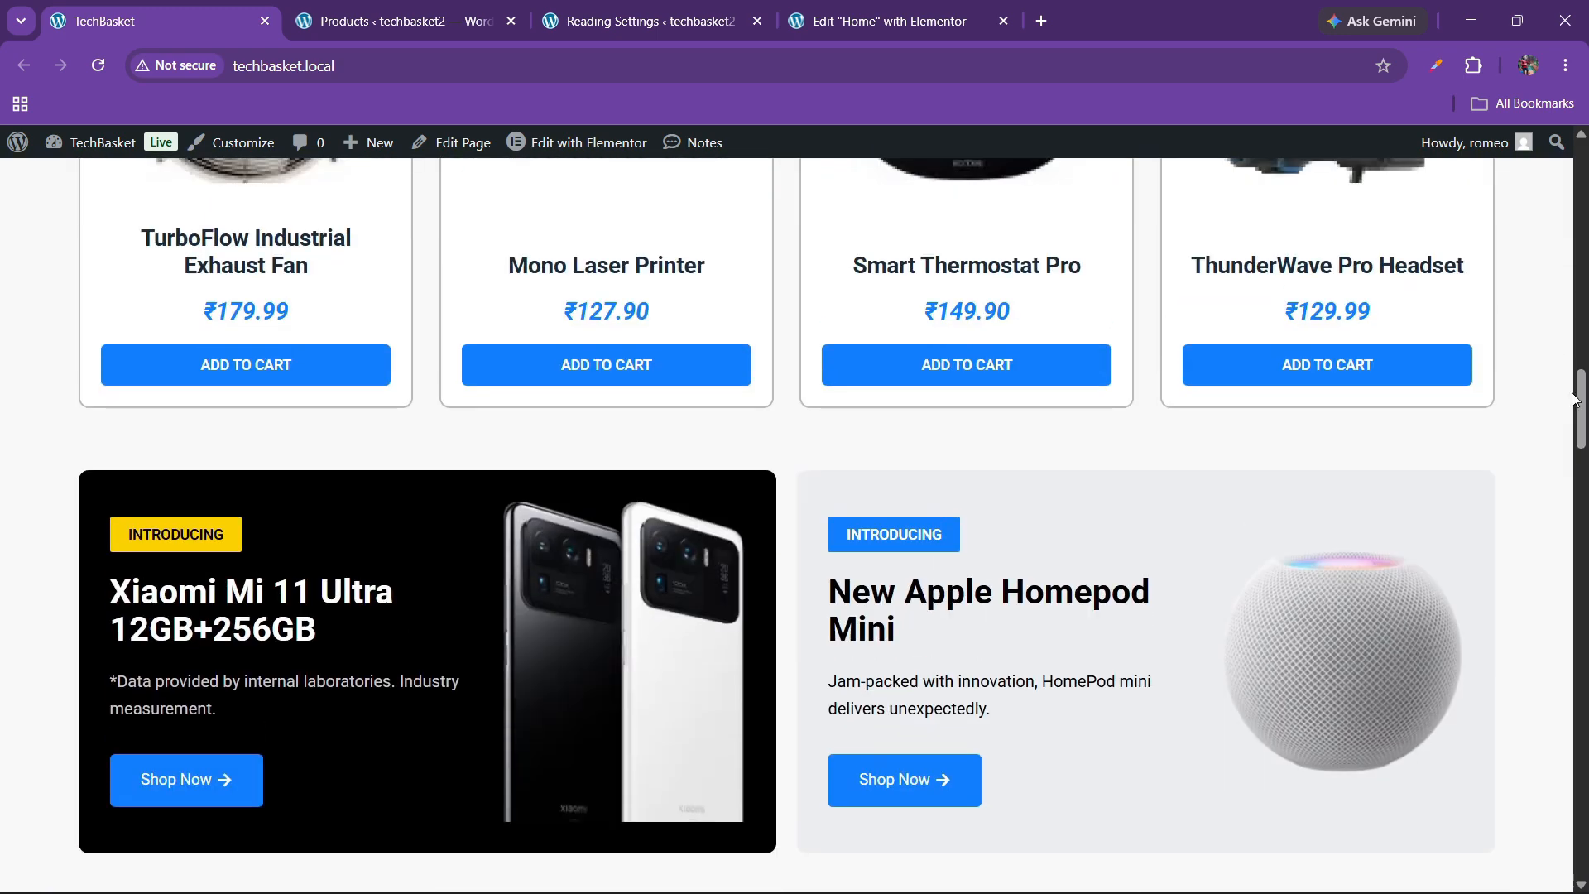
scroll(1355, 374, up, 15)
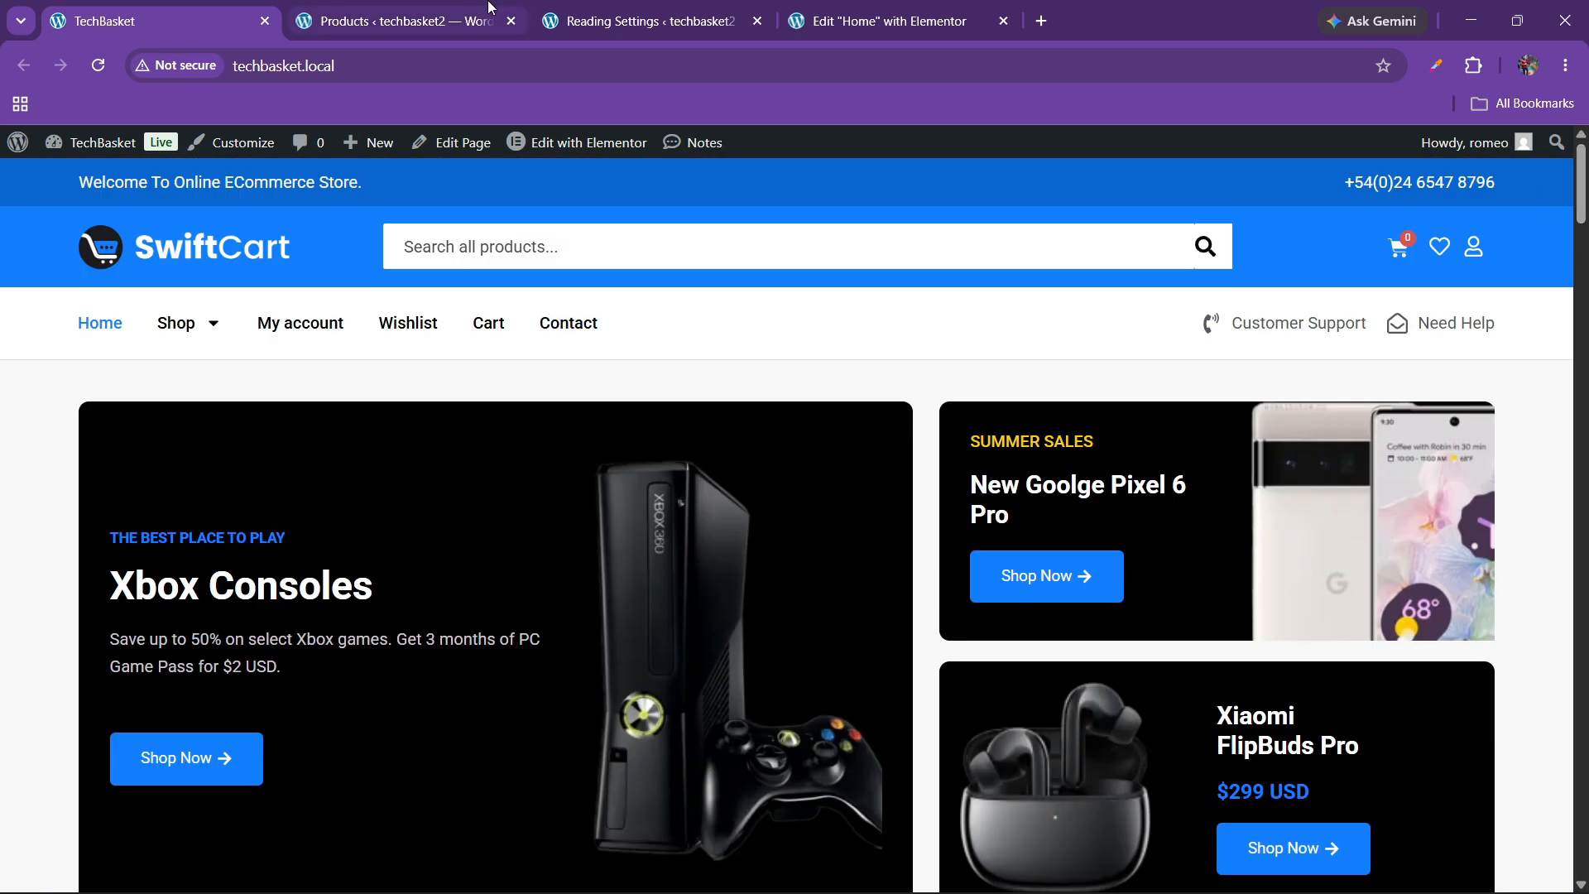
click(447, 21)
click(885, 21)
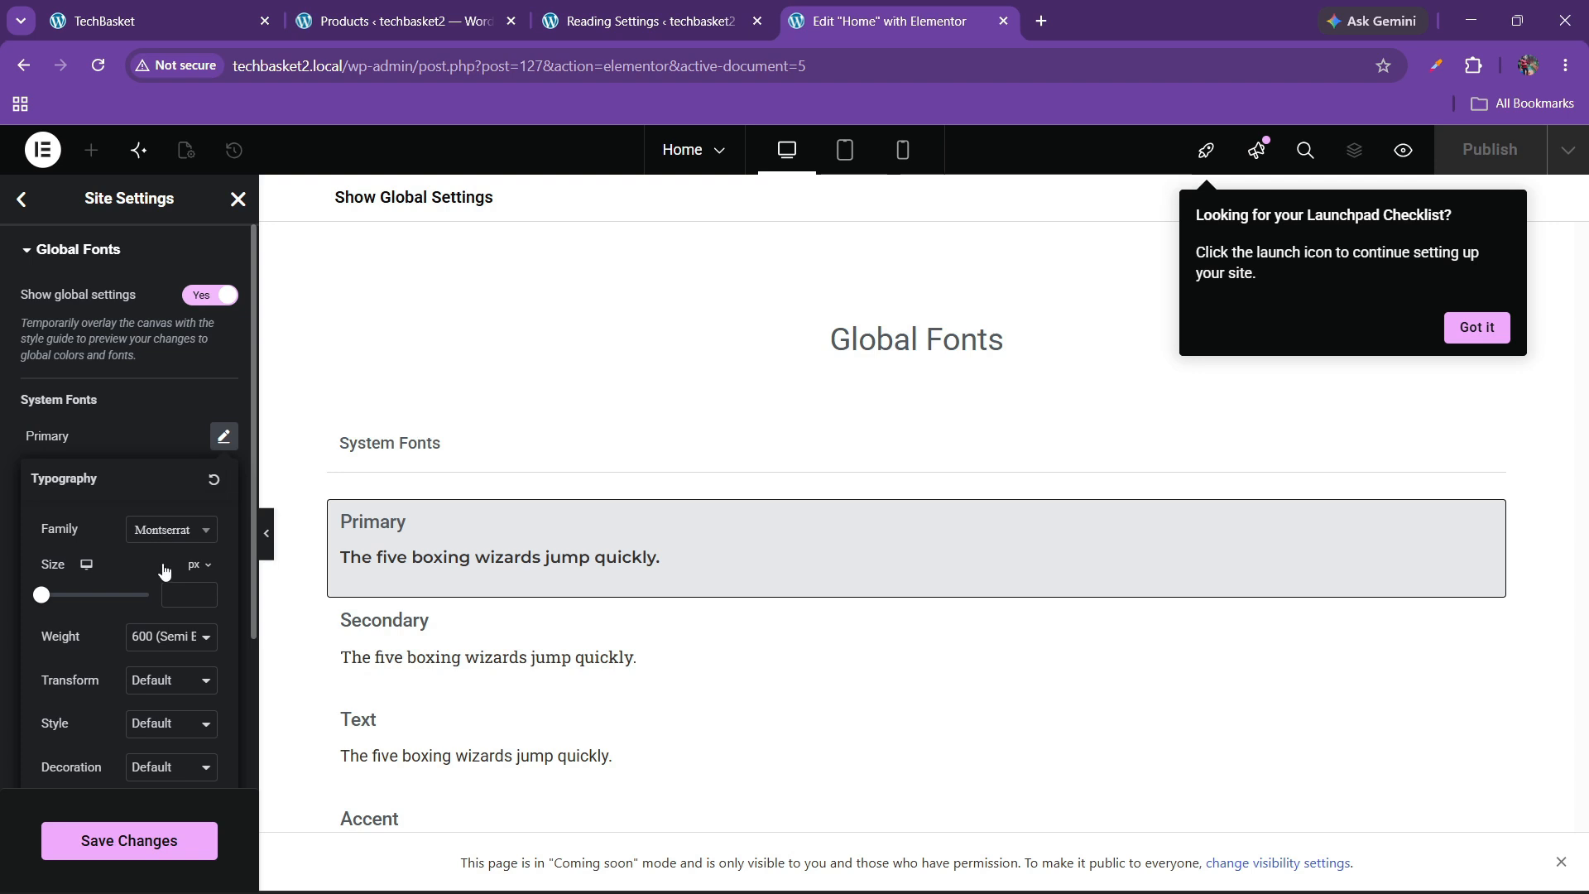
click(162, 530)
text(roboto)
key(Return)
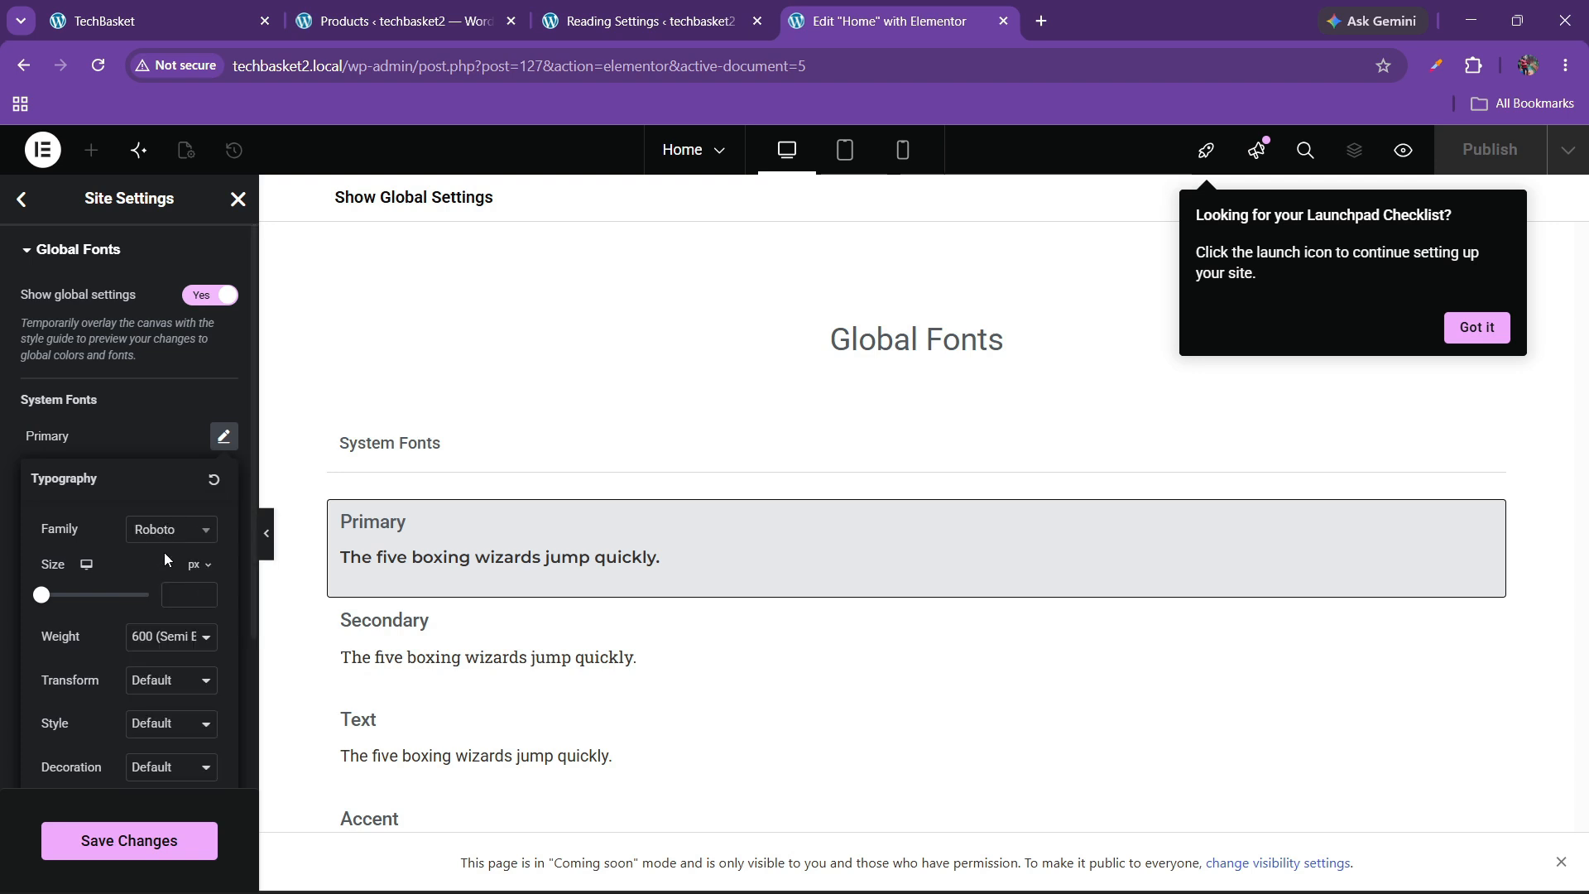
click(71, 434)
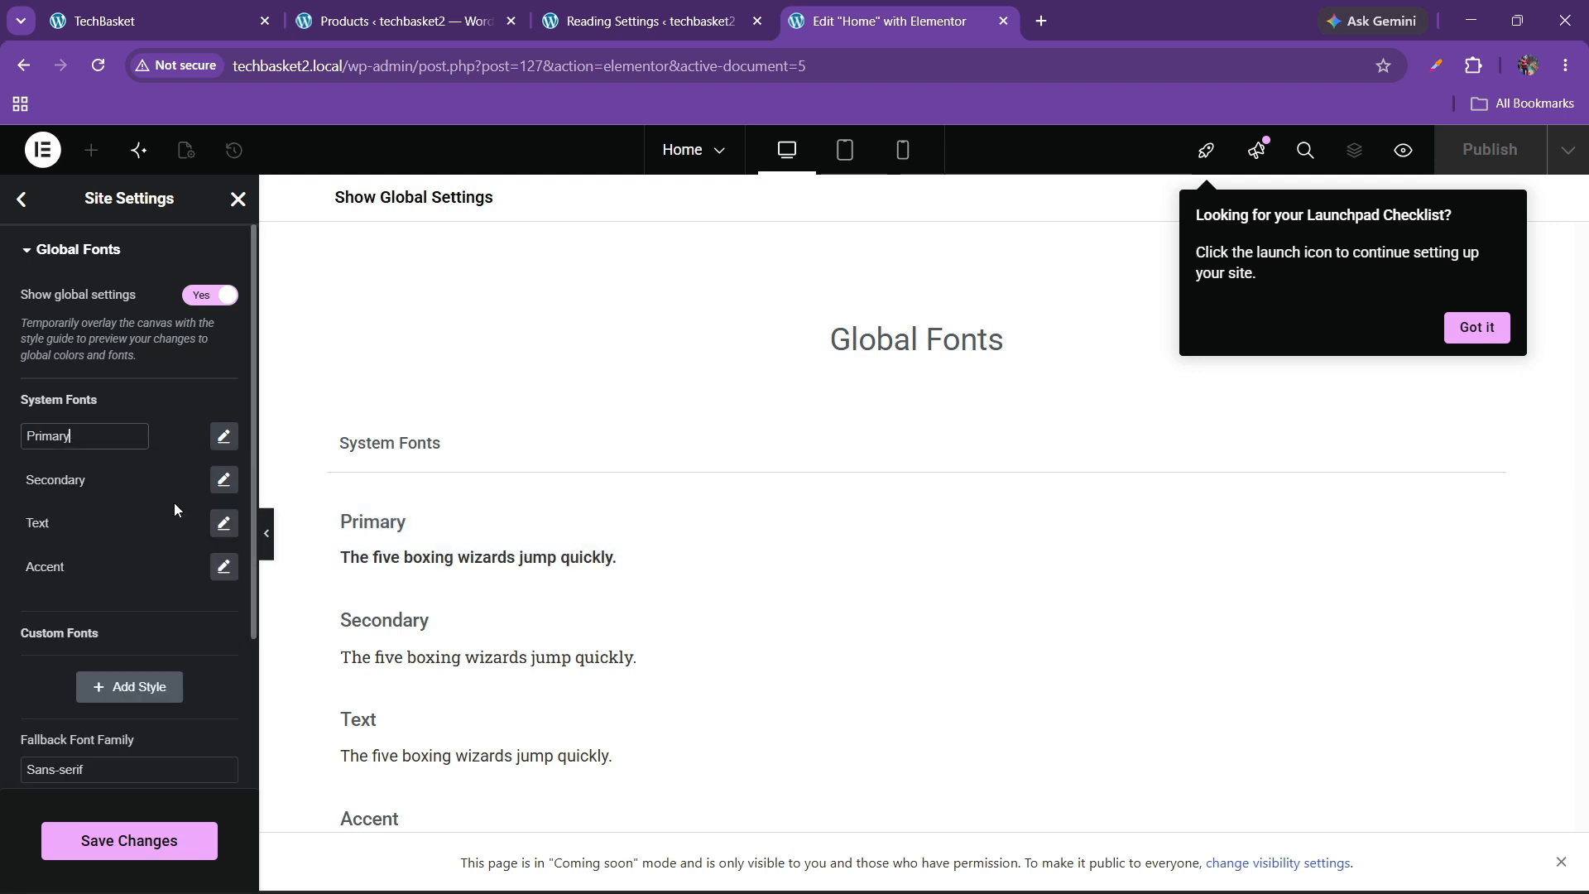
Try to set the Secondary system font's family to Roboto.
click(223, 479)
click(178, 575)
text(ro)
click(179, 585)
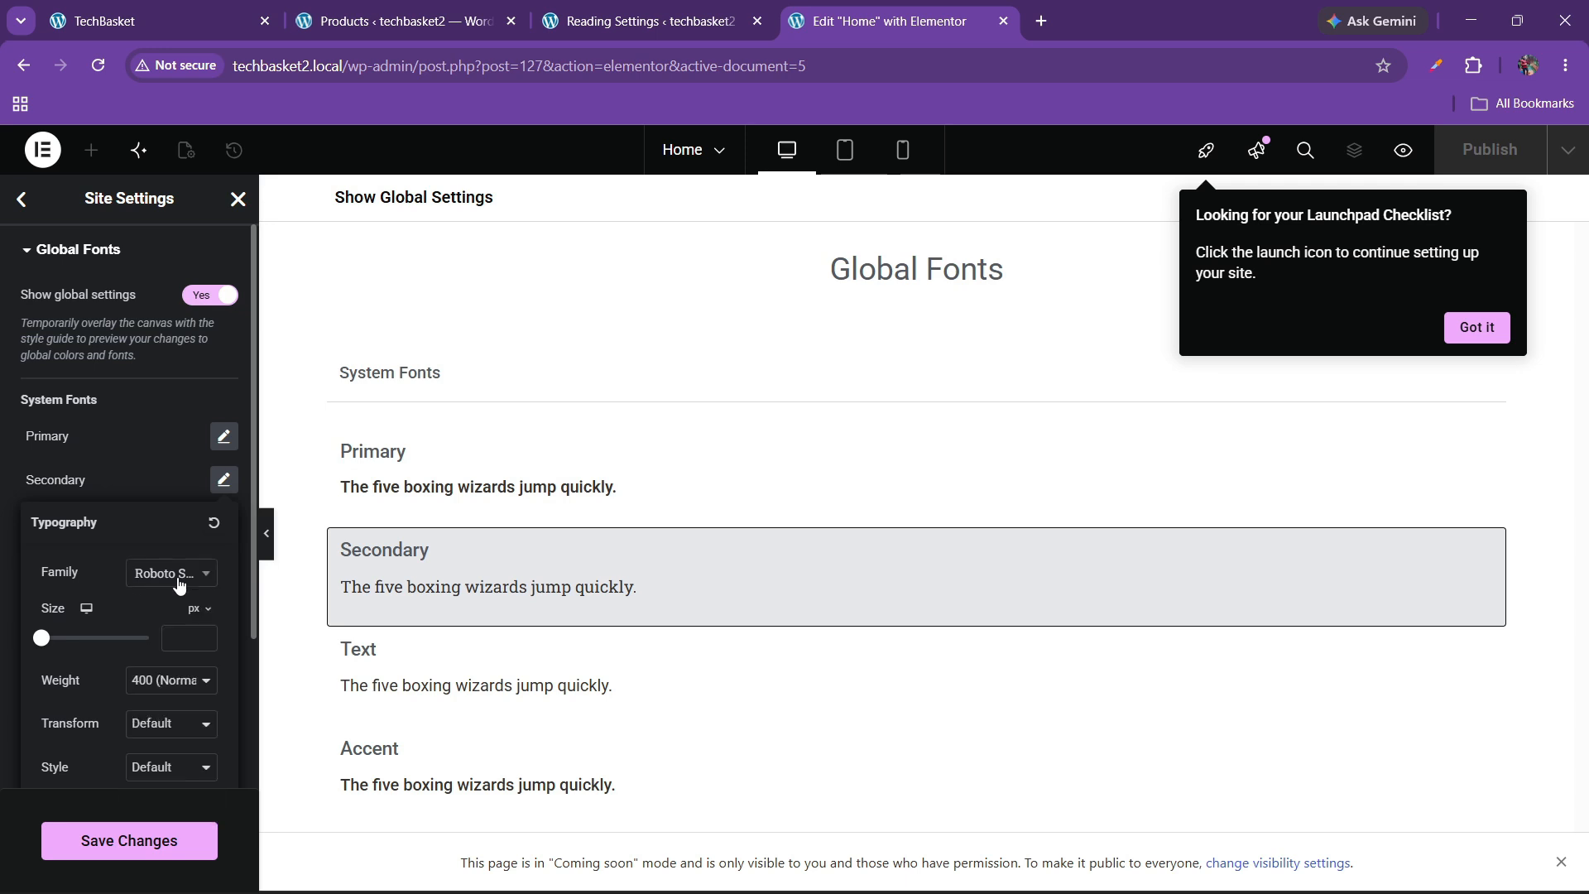
click(116, 447)
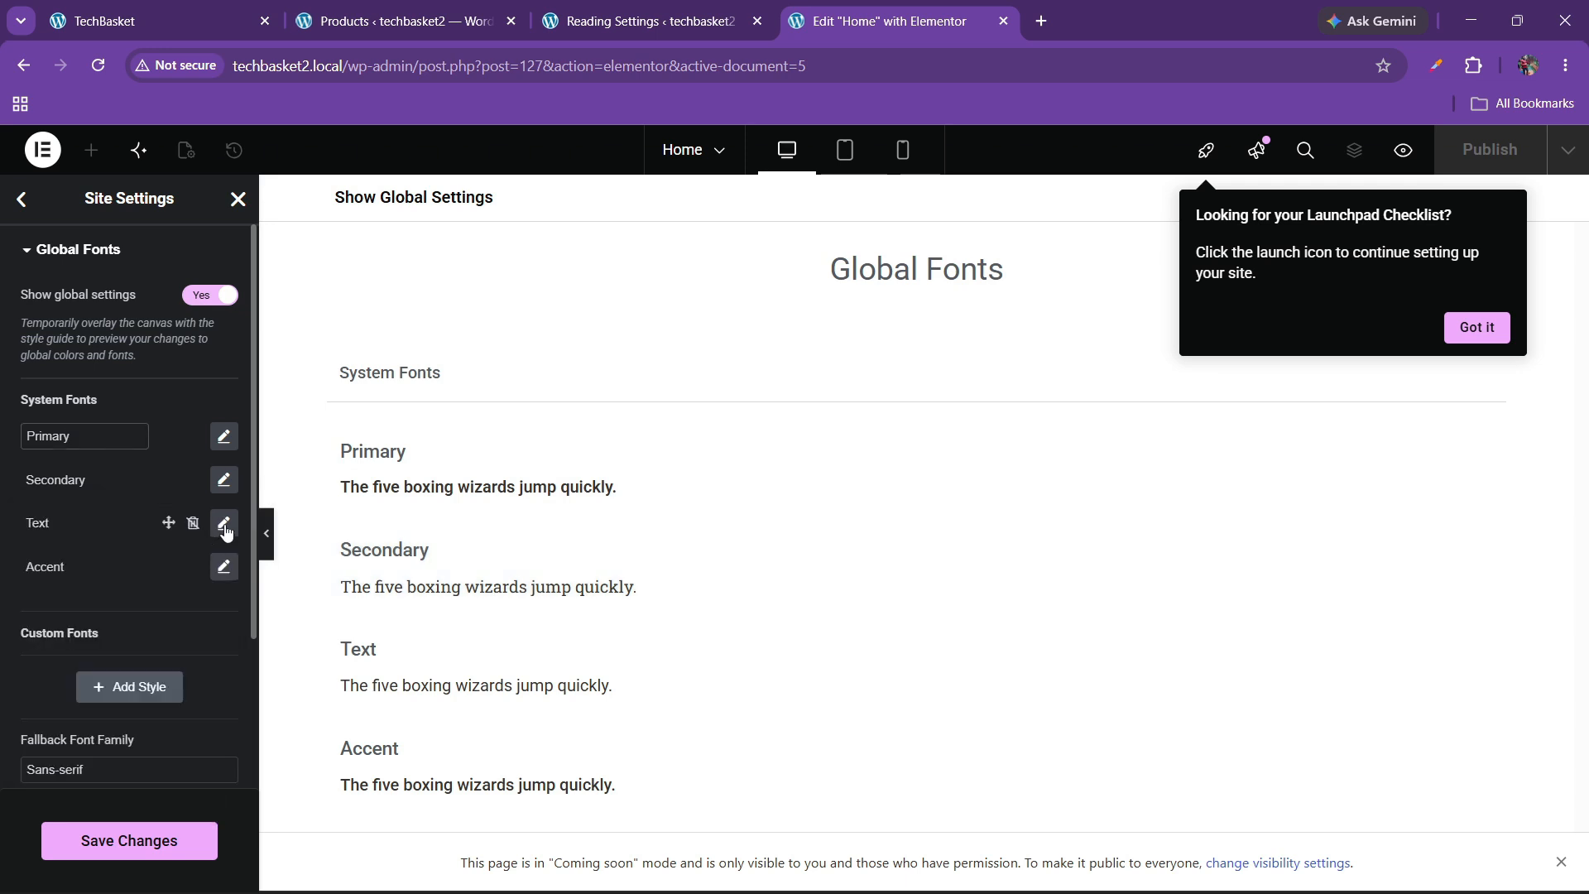
Check the typography of the Text and Accent system fonts, then save the Global Fonts settings.
click(224, 522)
click(86, 480)
click(226, 571)
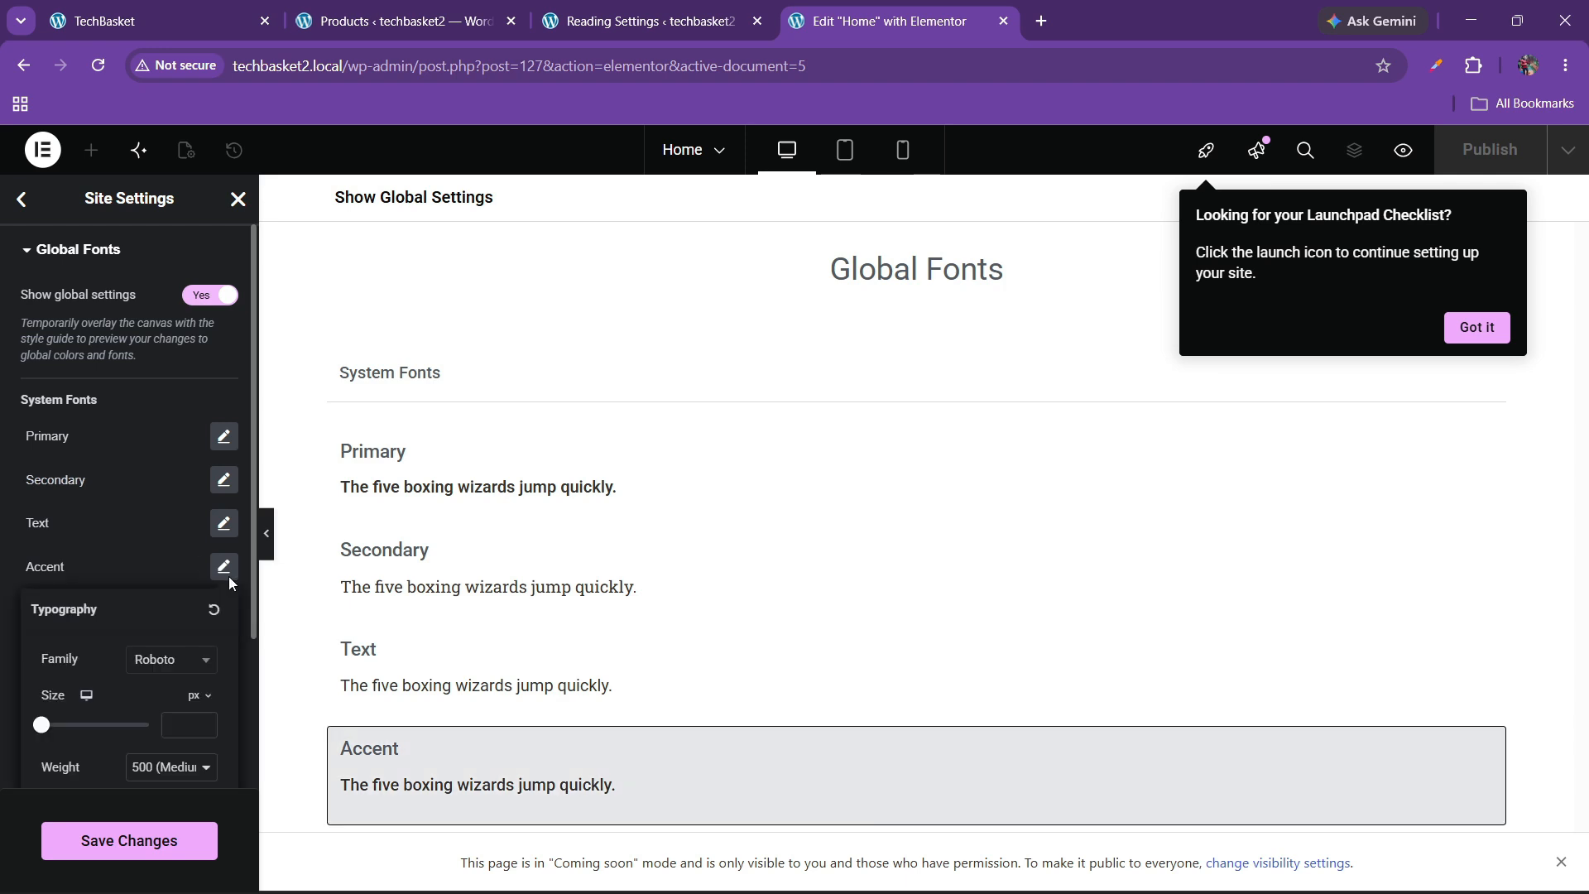
click(165, 579)
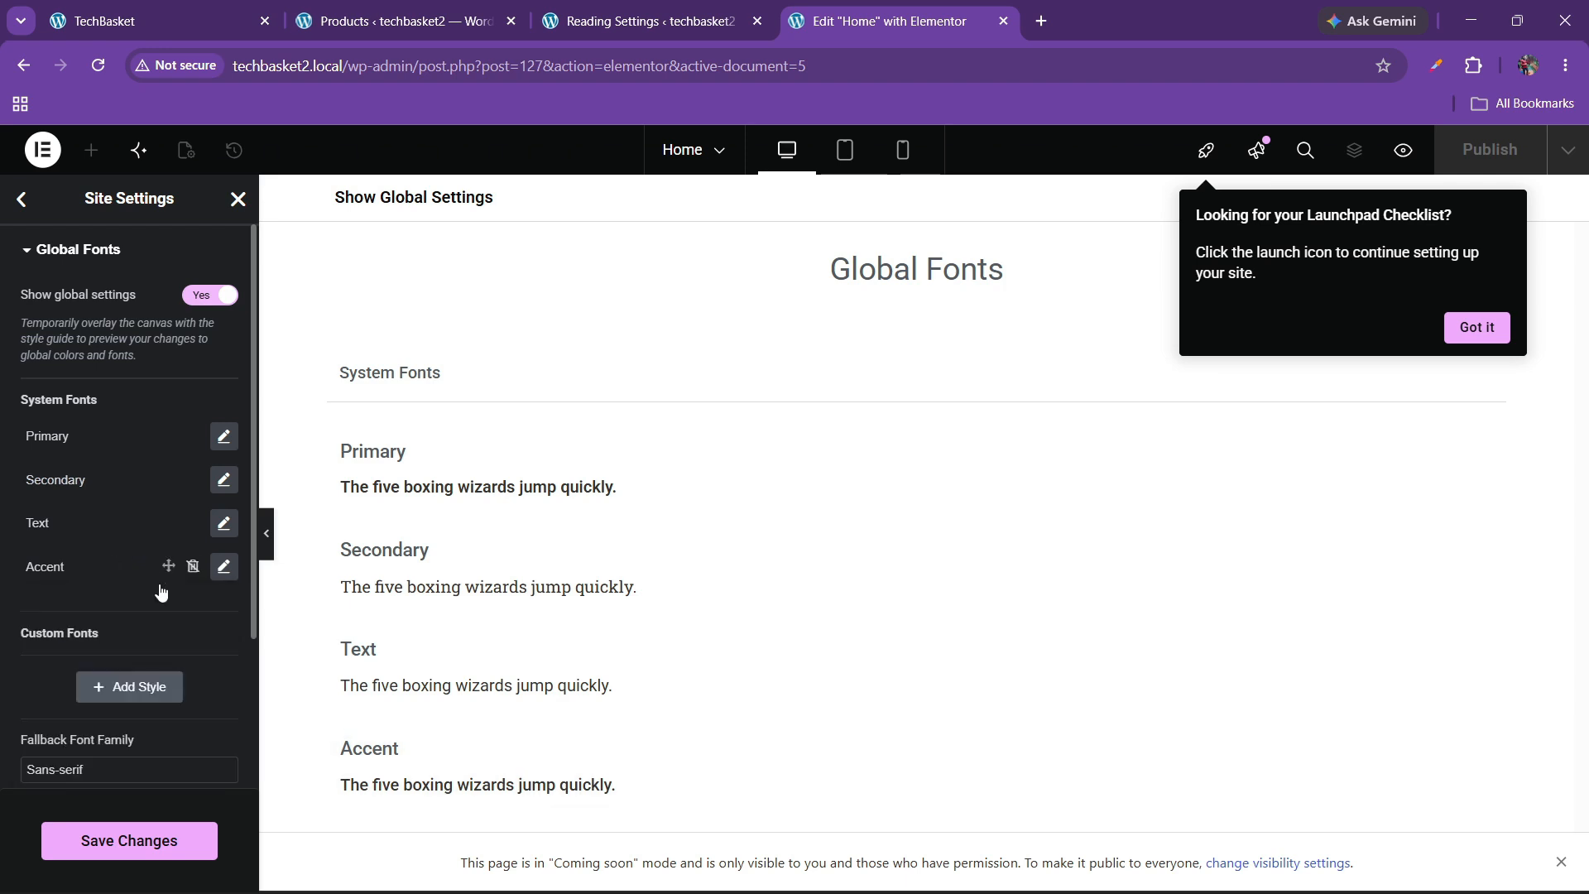
click(136, 840)
scroll(103, 609, down, 2)
scroll(95, 555, up, 2)
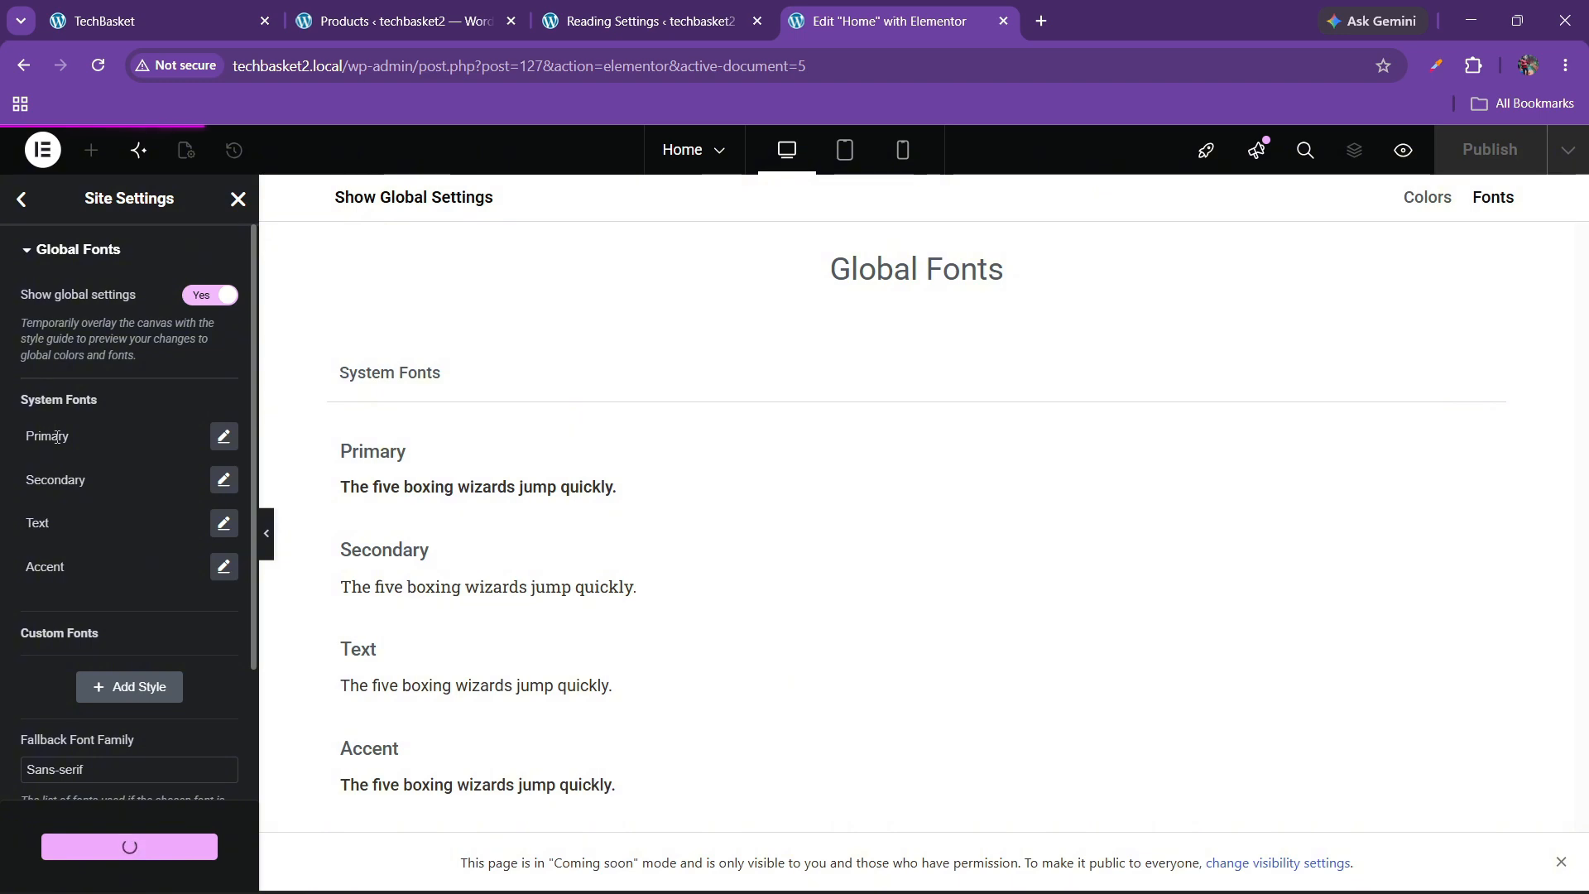
In the theme style typography settings, set the Body font family to Roboto.
click(22, 198)
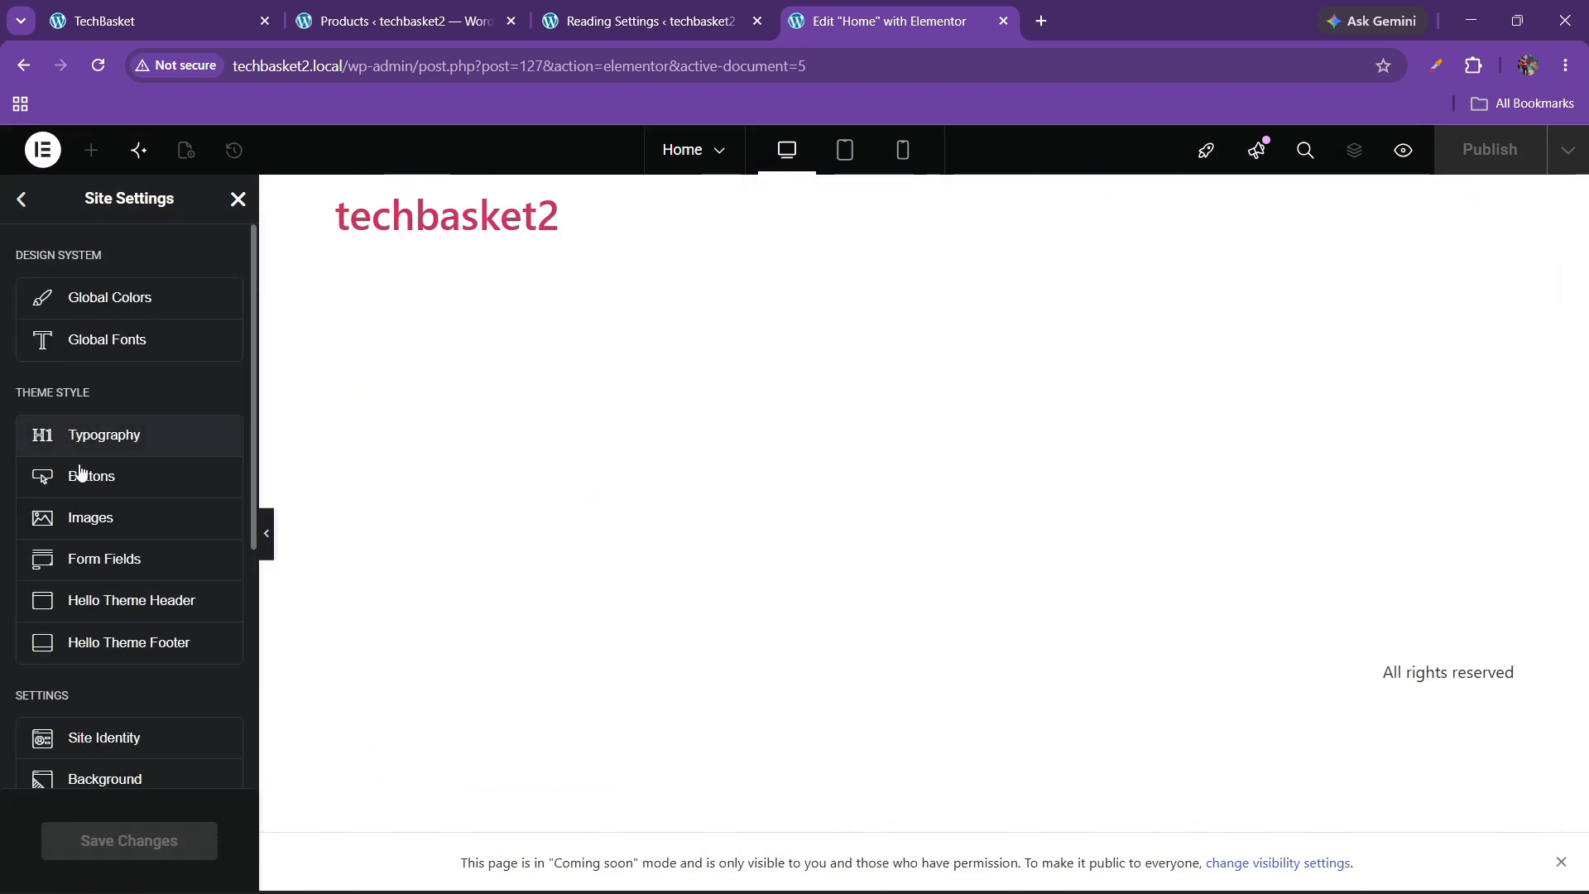
click(103, 453)
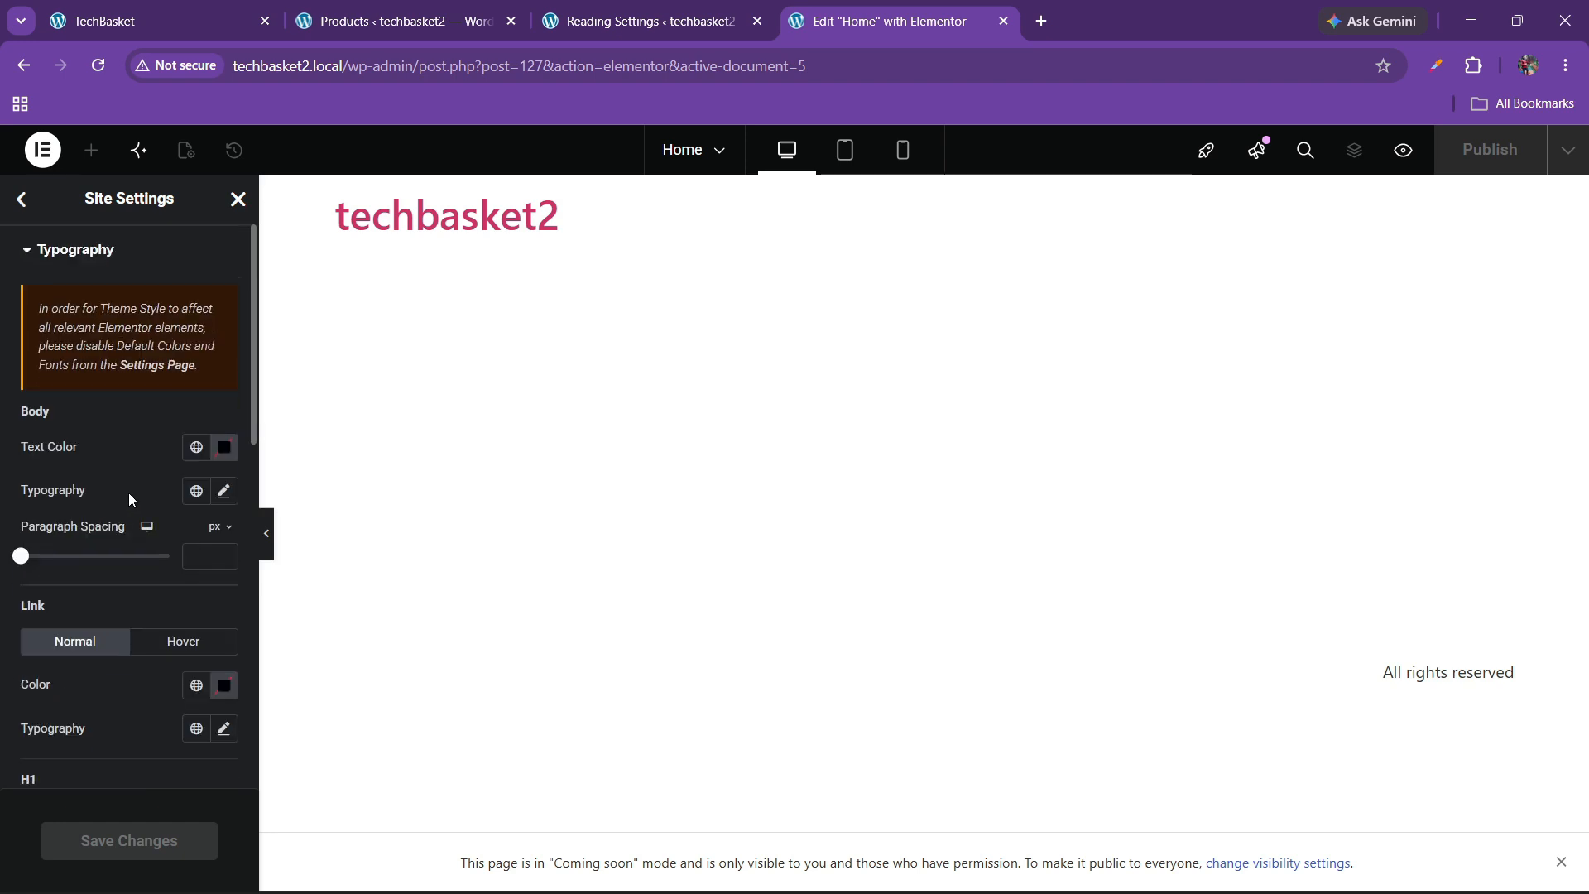
scroll(124, 497, down, 2)
scroll(124, 508, up, 1)
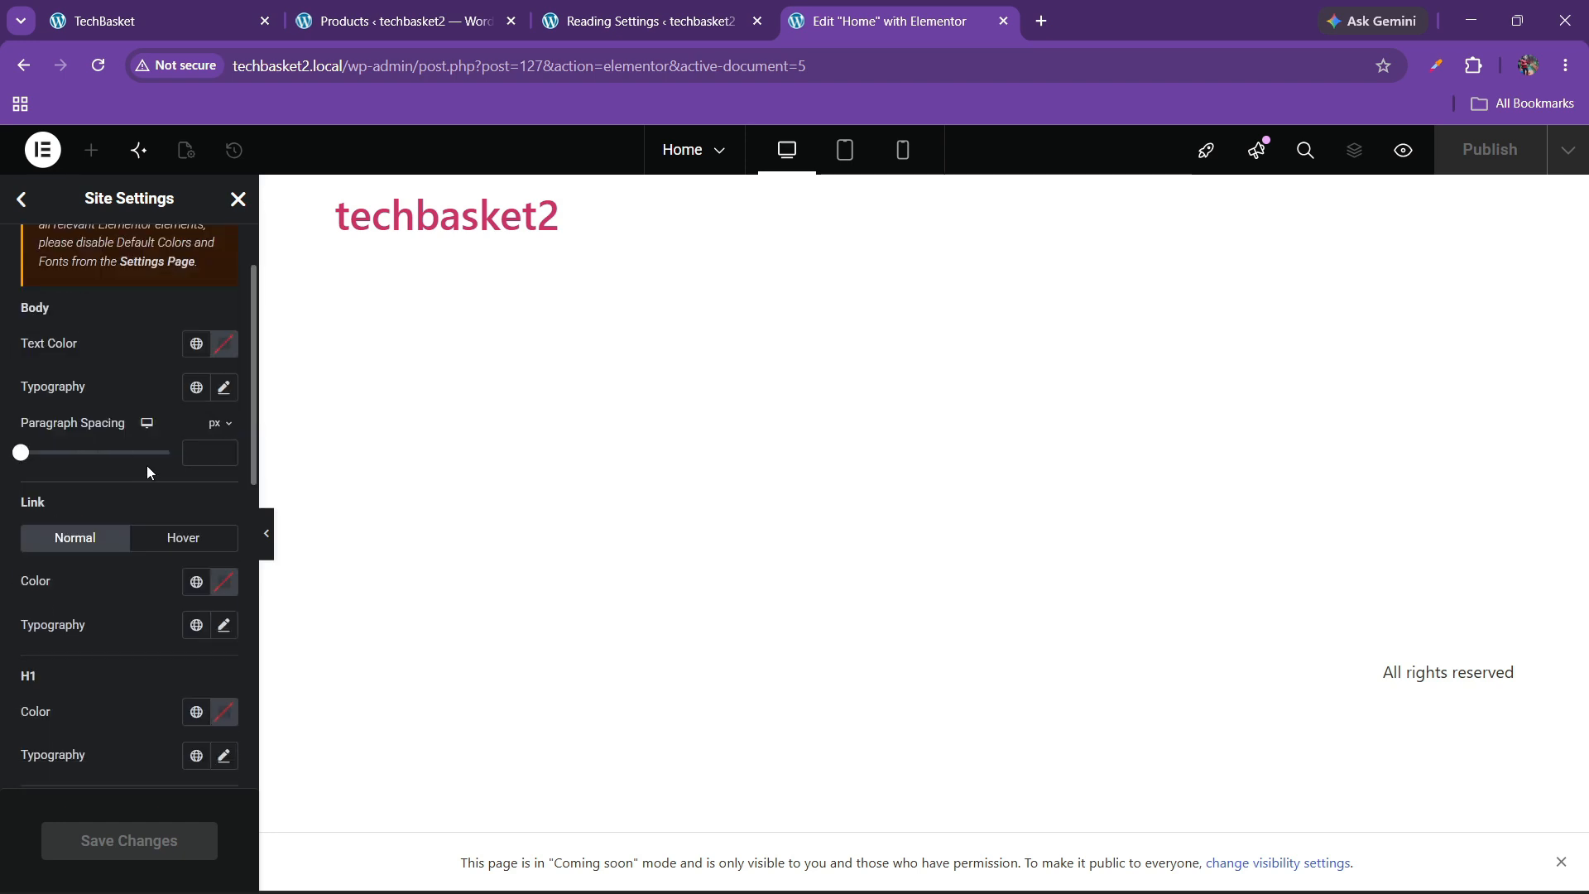
click(223, 390)
click(195, 483)
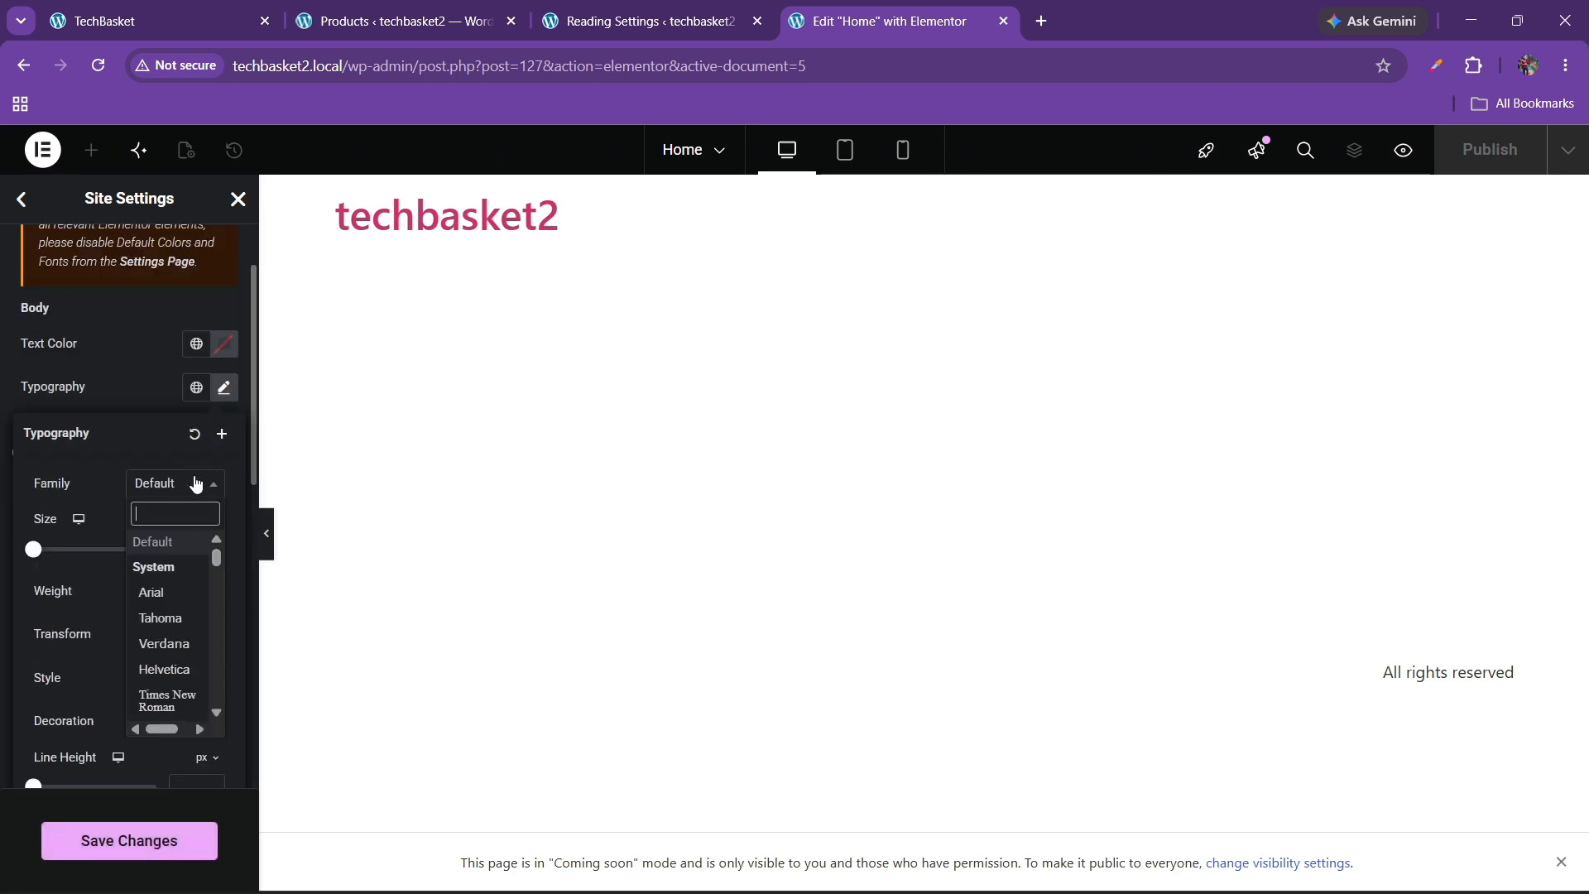
text(roboto)
key(Return)
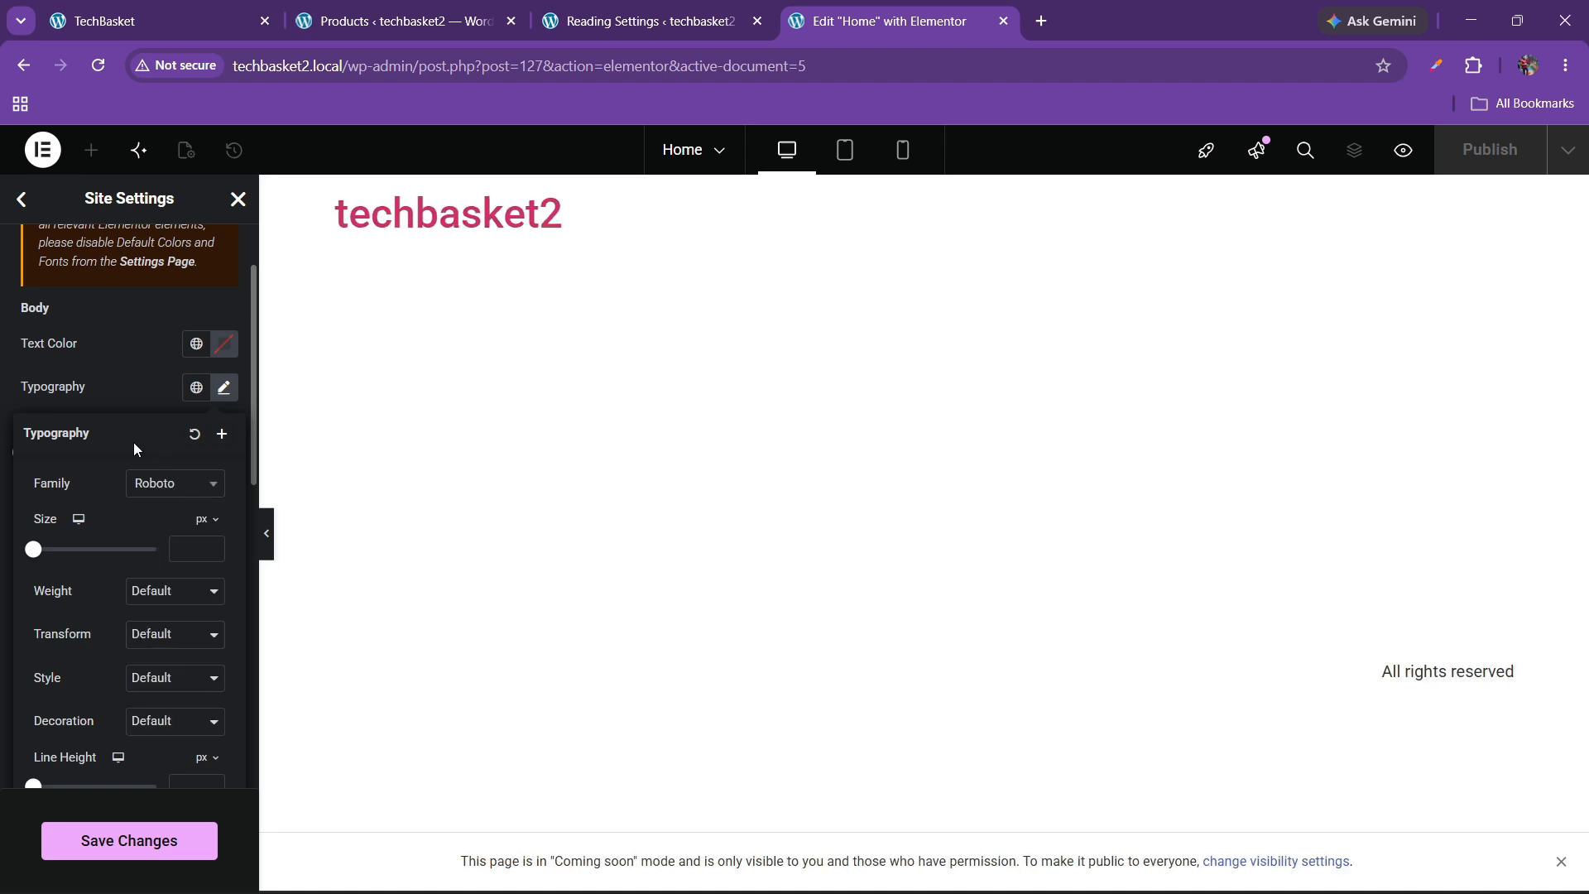
click(122, 384)
Set the font family of the normal Link typography to Roboto.
scroll(124, 464, down, 2)
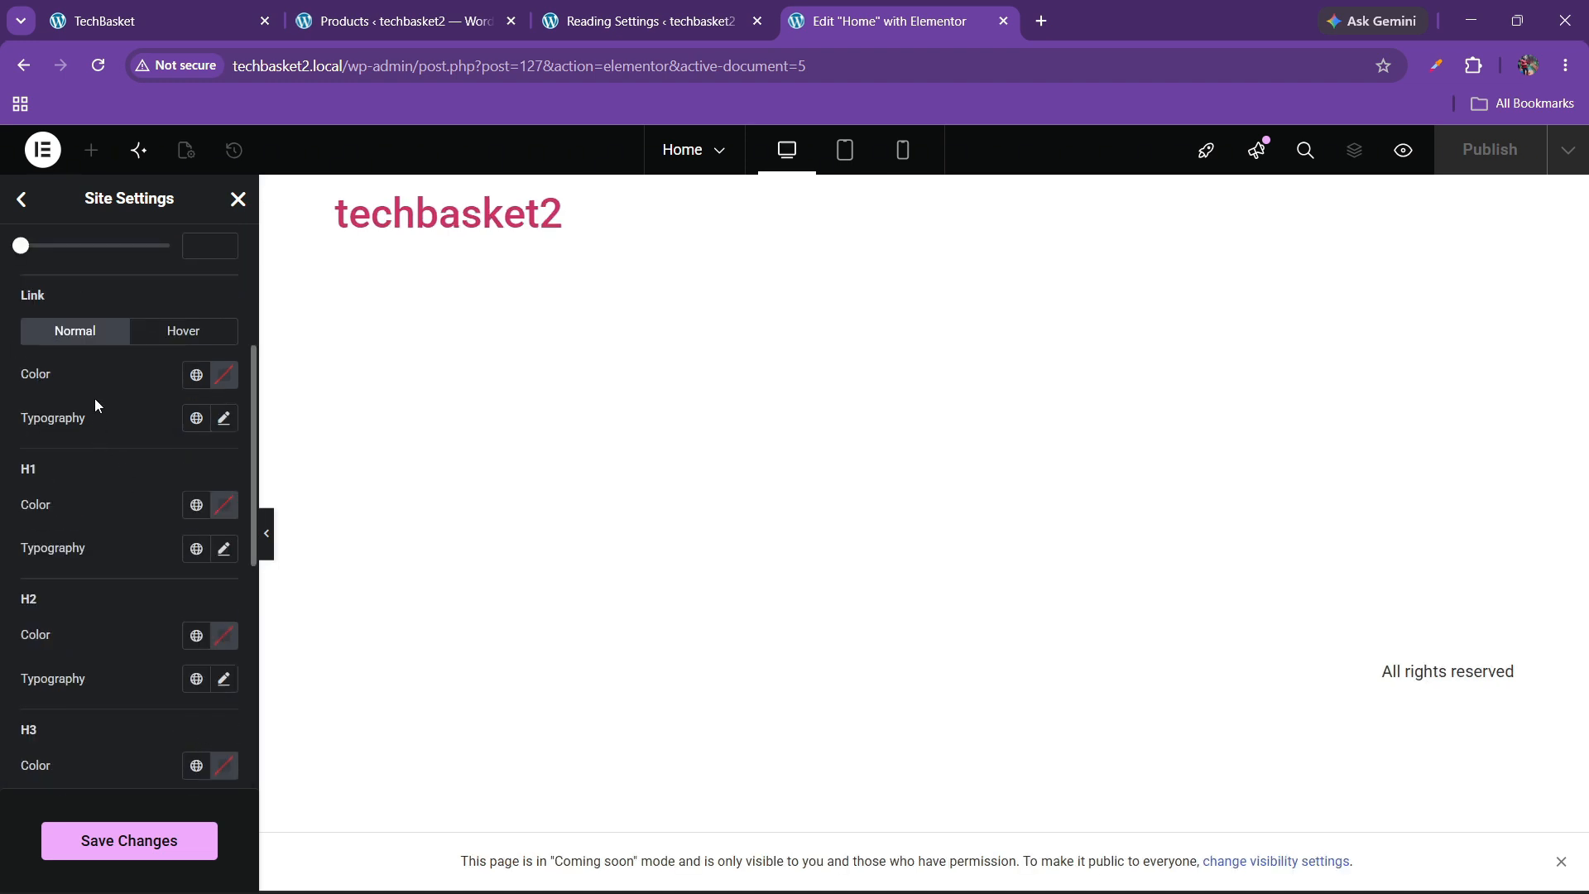
click(224, 418)
click(169, 518)
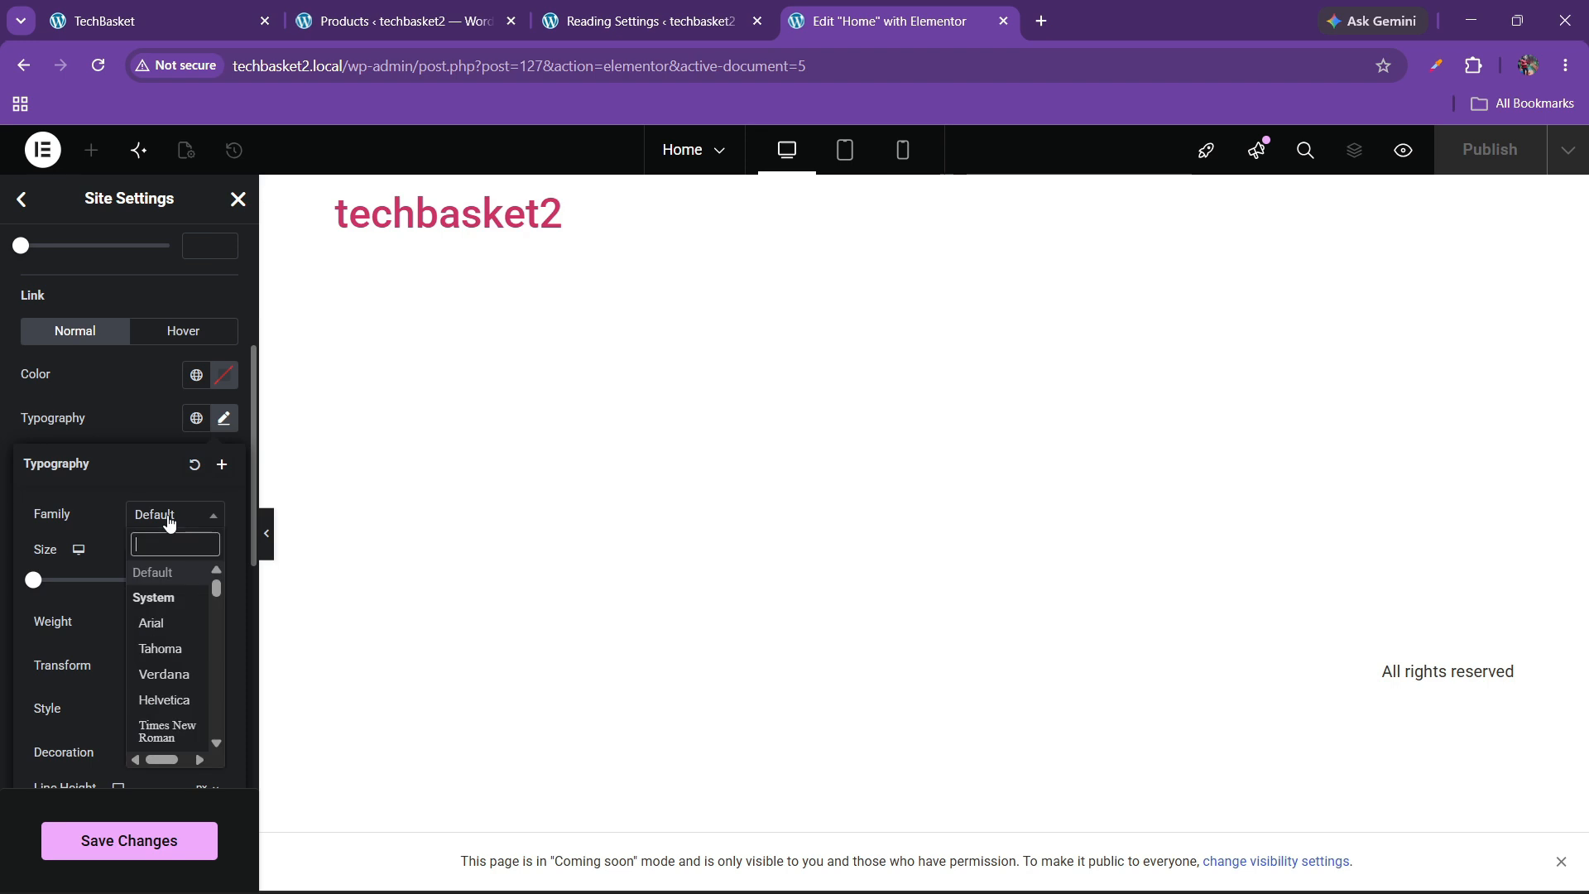
text(roboto)
key(Return)
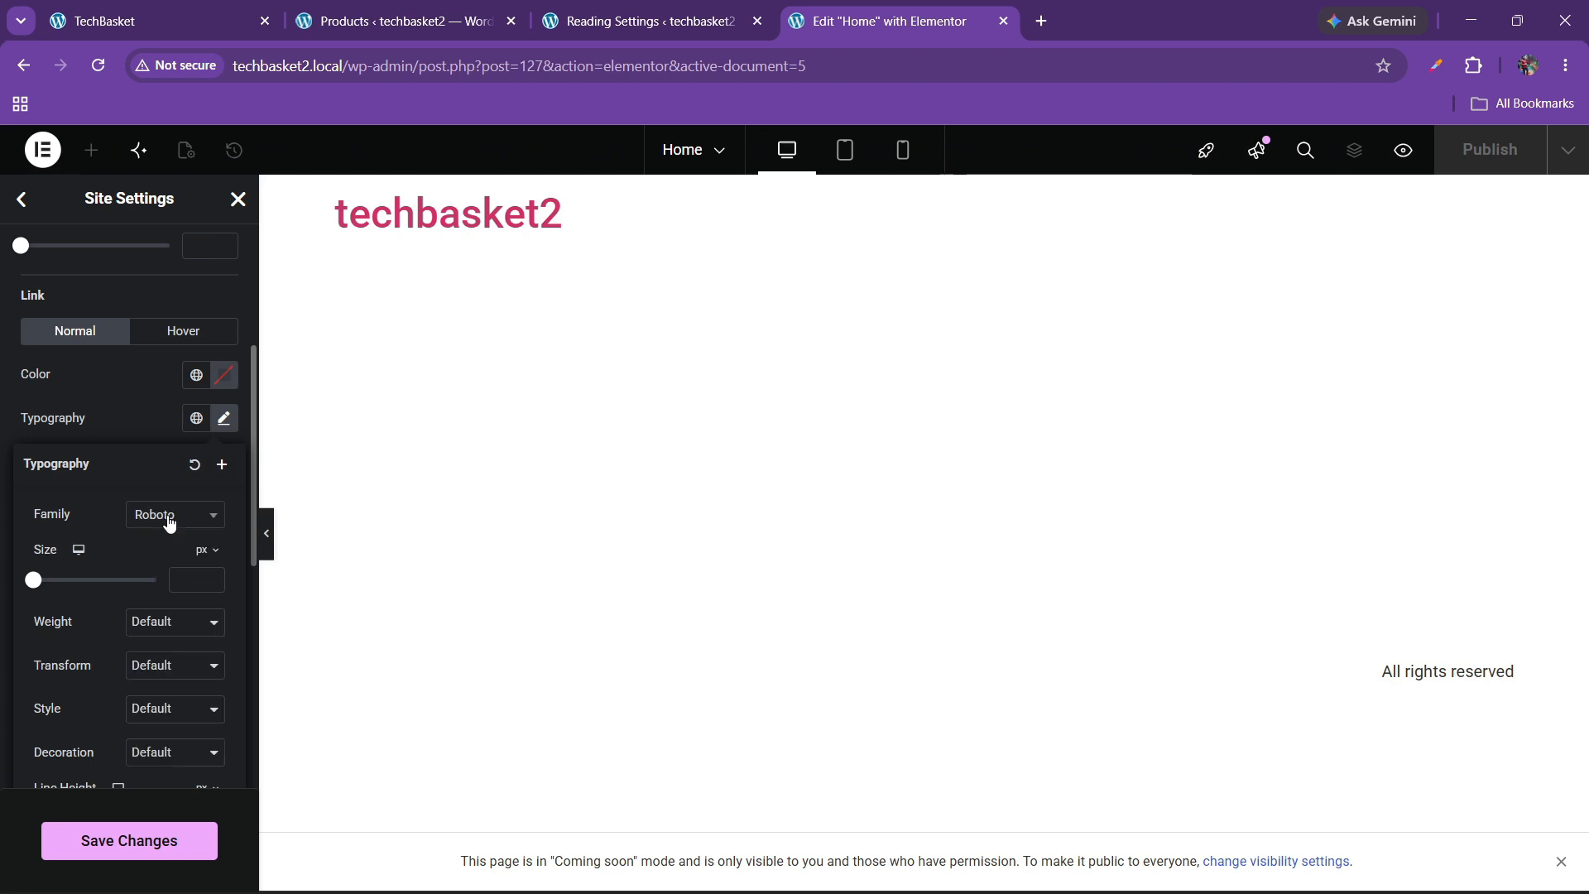
click(102, 399)
Set the H1 heading typography's font family to Roboto.
scroll(121, 459, down, 1)
click(223, 445)
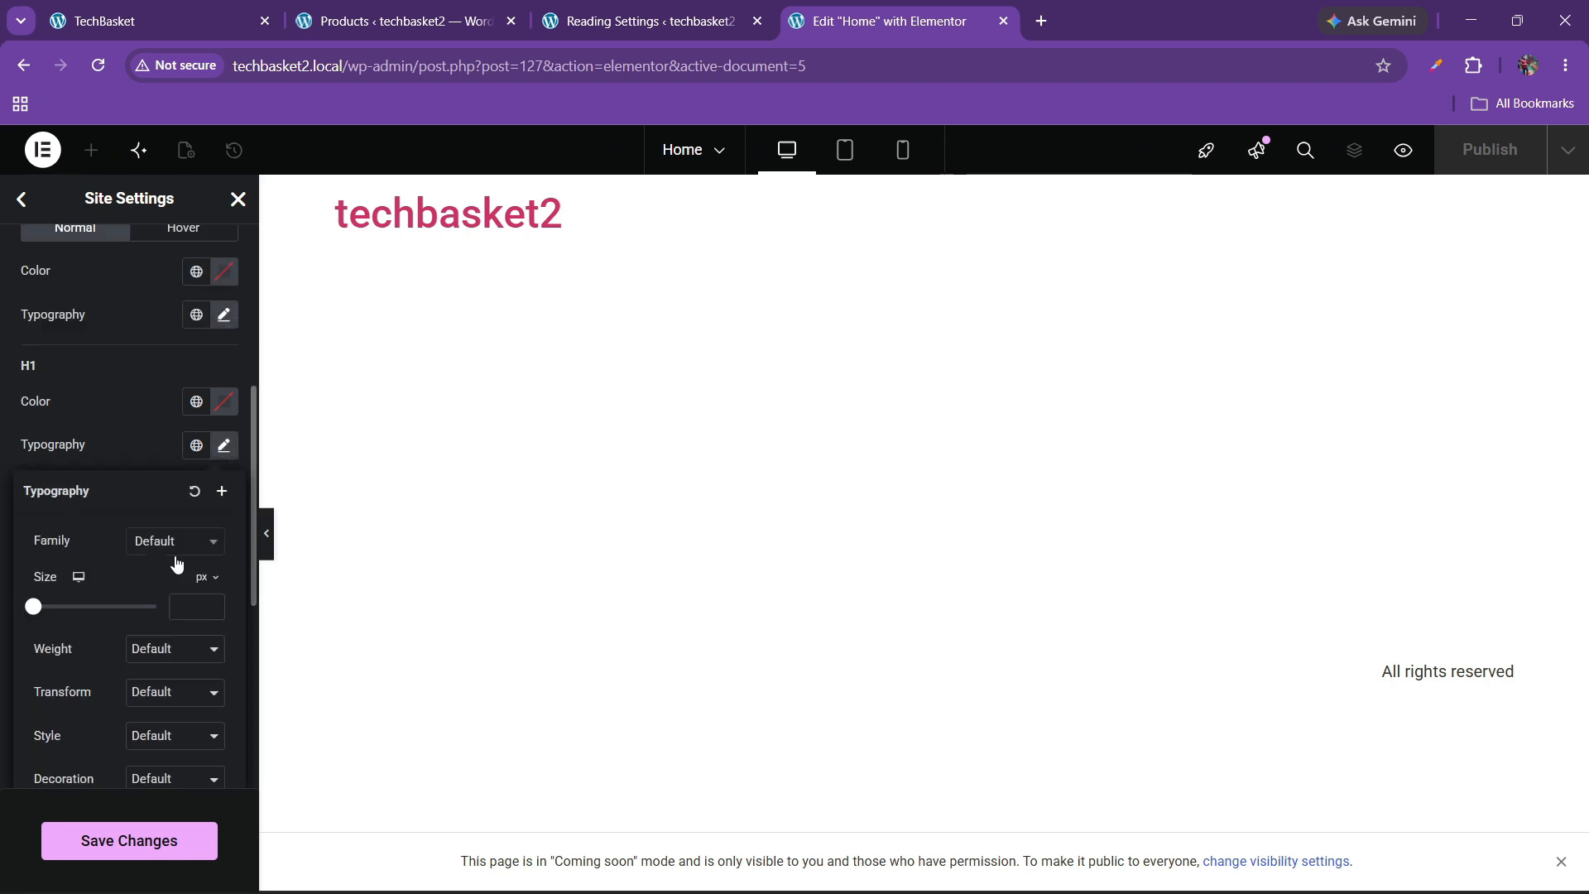
click(173, 542)
text(roboto)
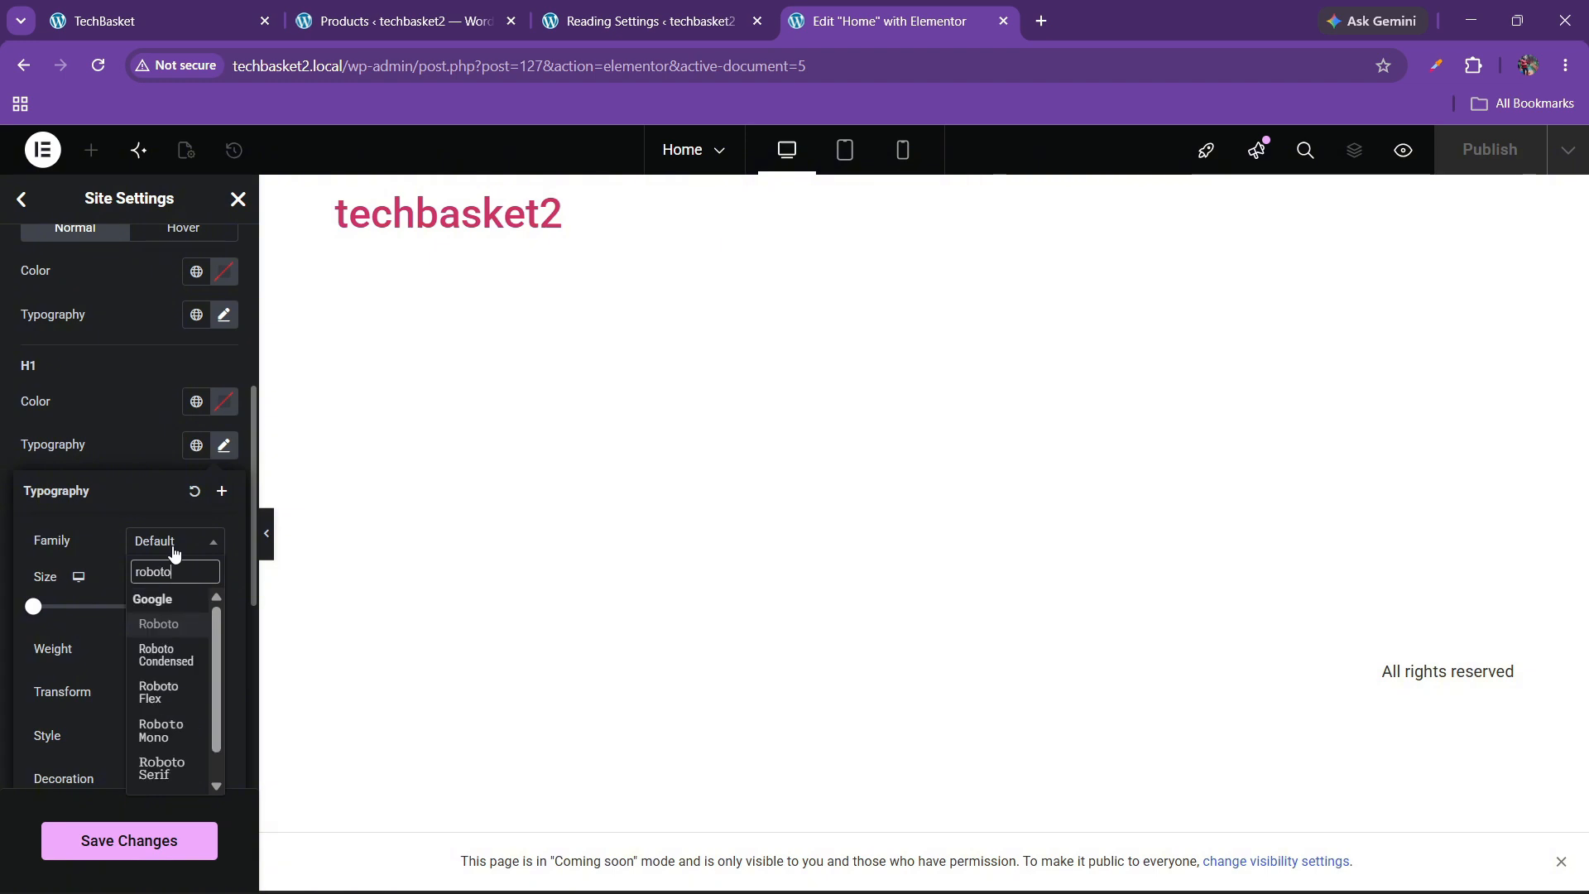
key(Return)
click(121, 447)
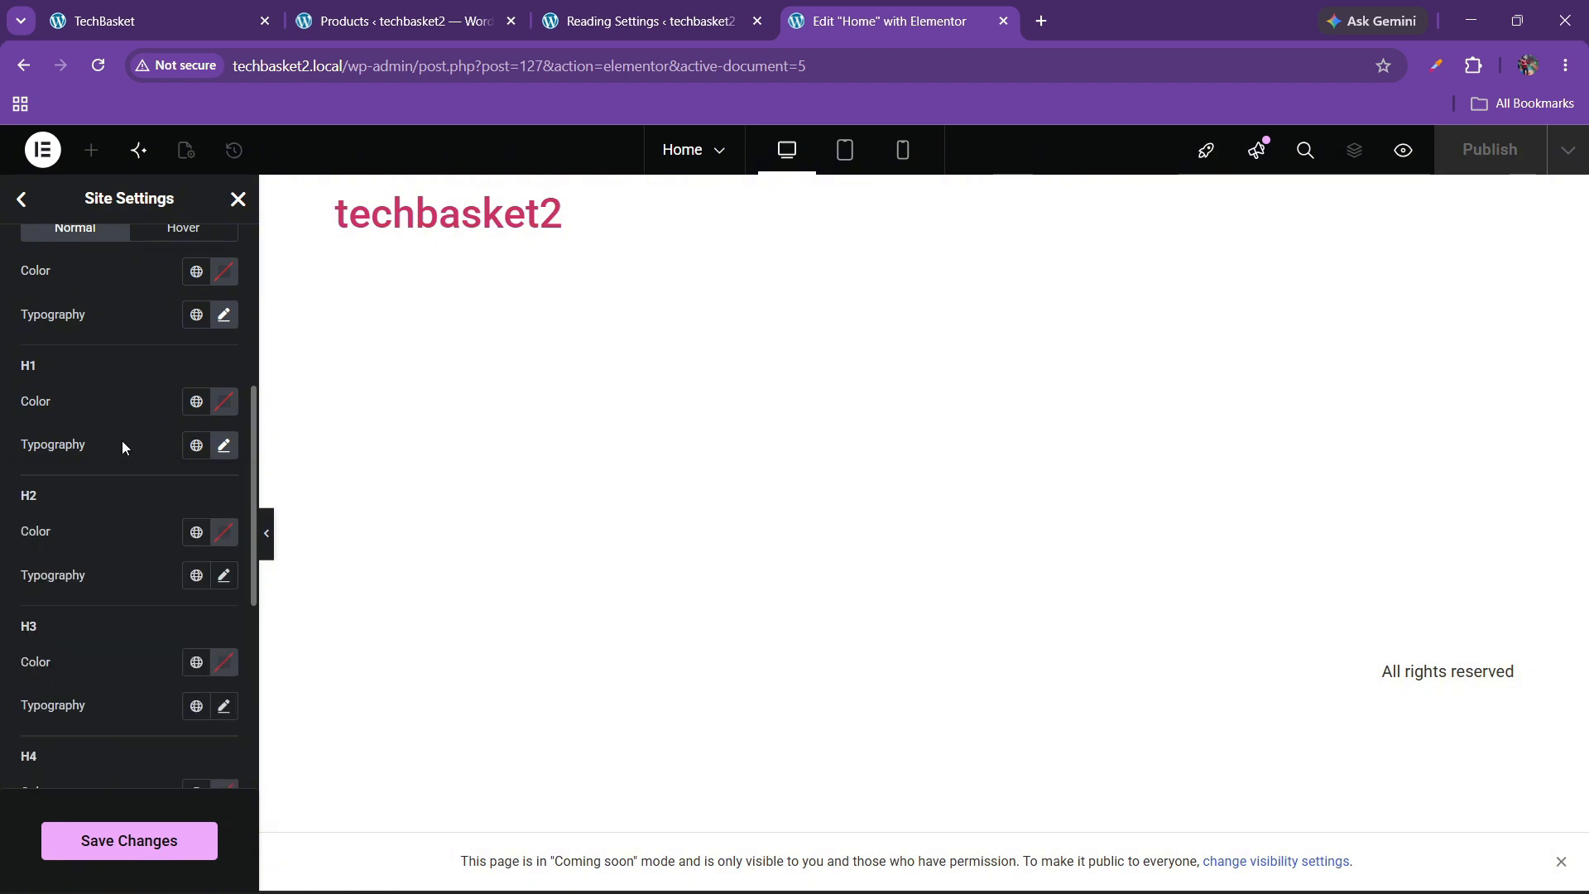
Set the H2 heading typography's font family to Roboto.
click(223, 575)
click(157, 674)
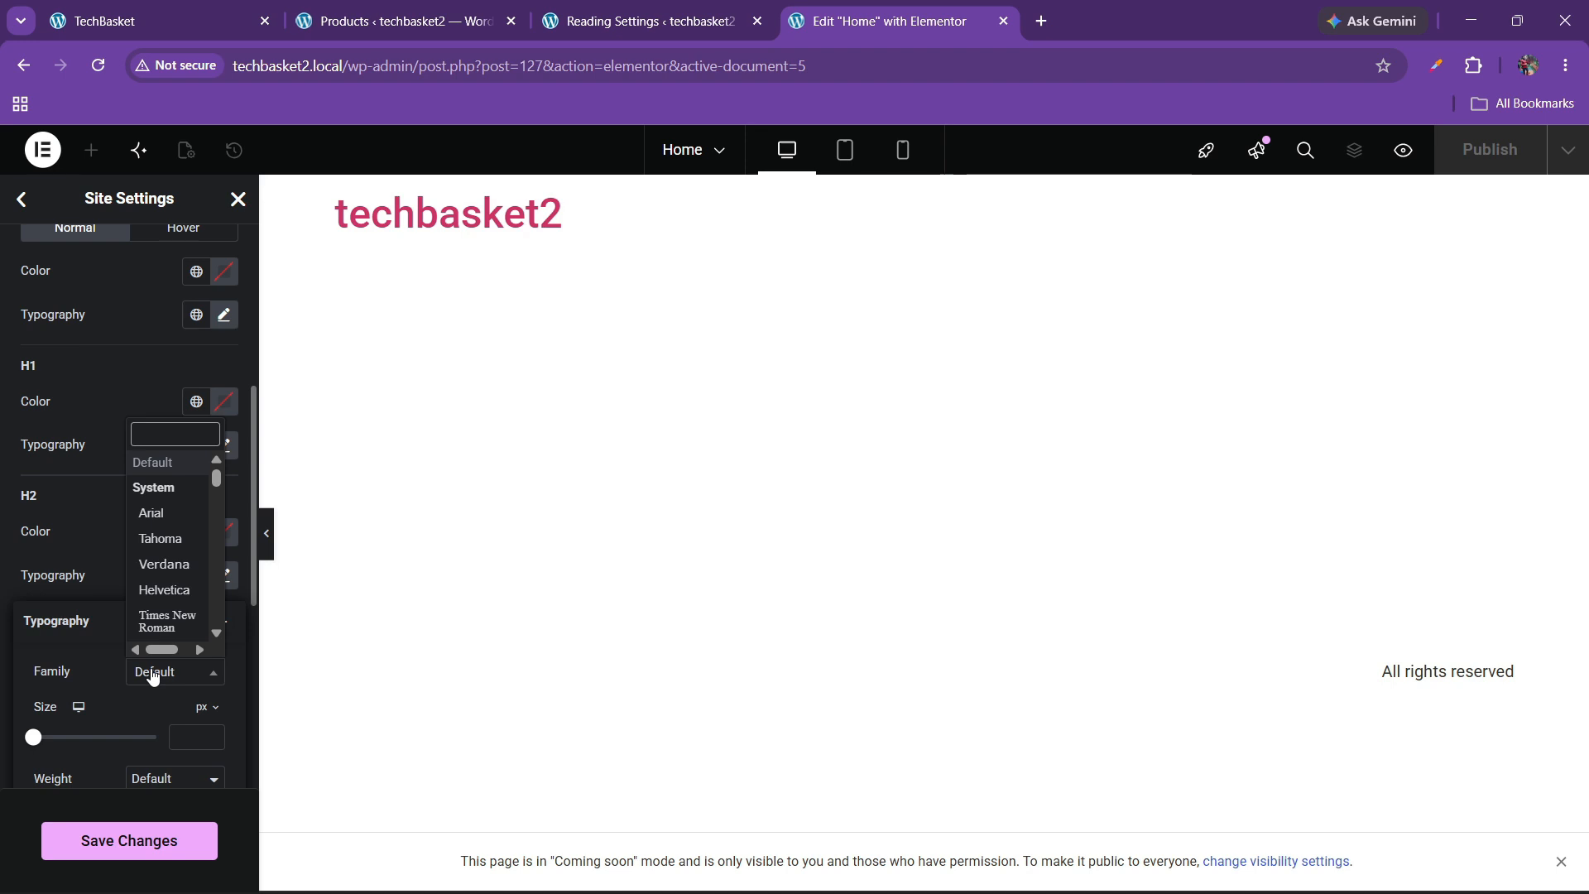
text(roboto)
key(Return)
click(81, 548)
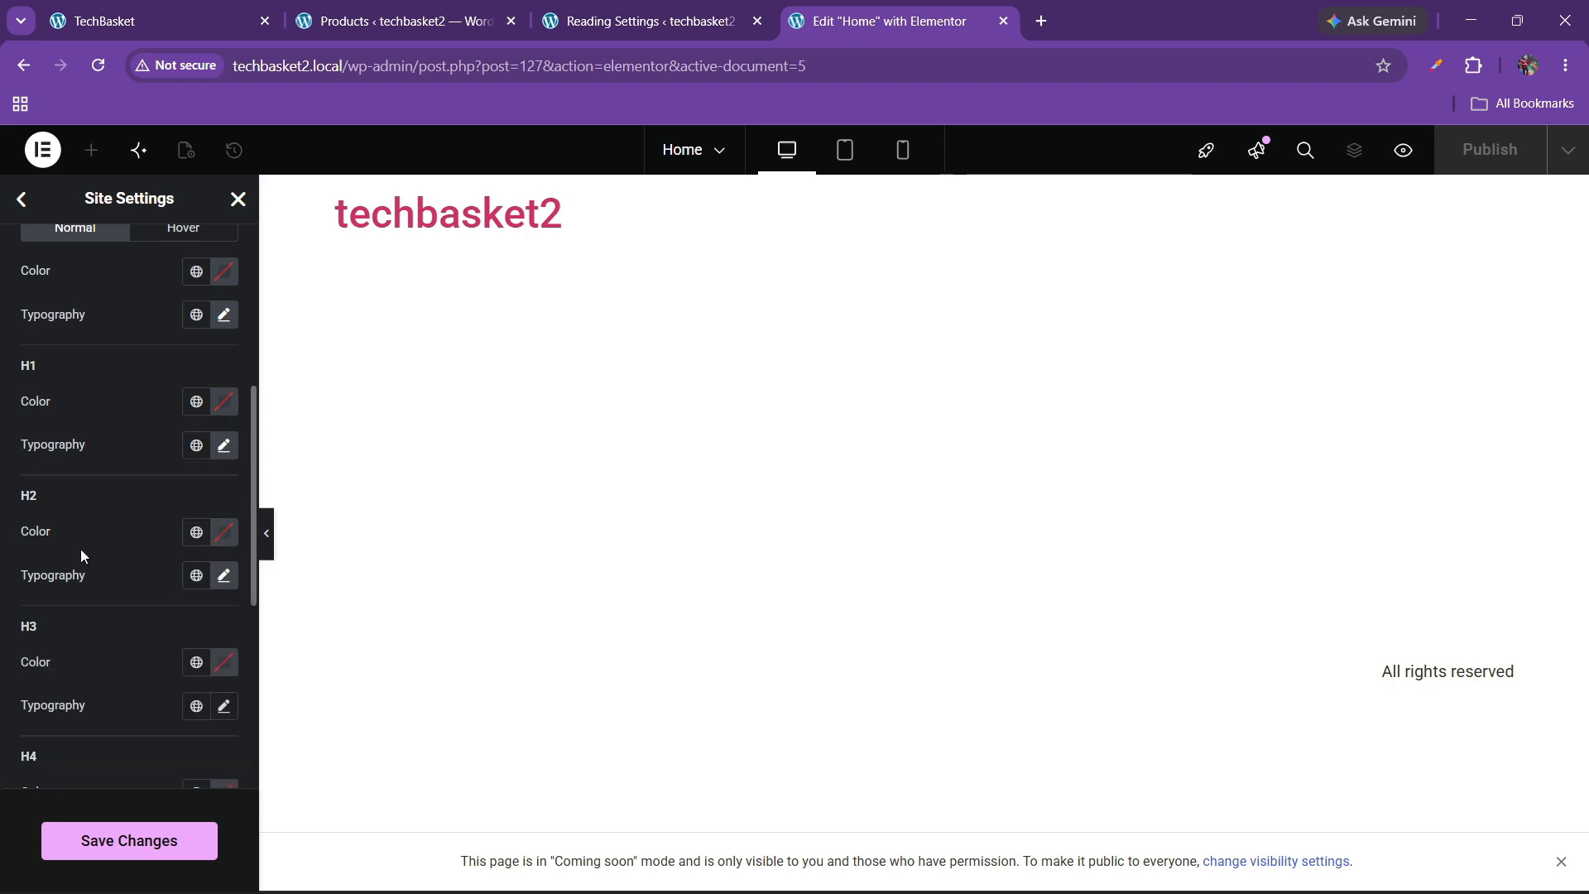
Set the H3 heading typography's font family to Roboto.
scroll(83, 558, down, 1)
click(232, 604)
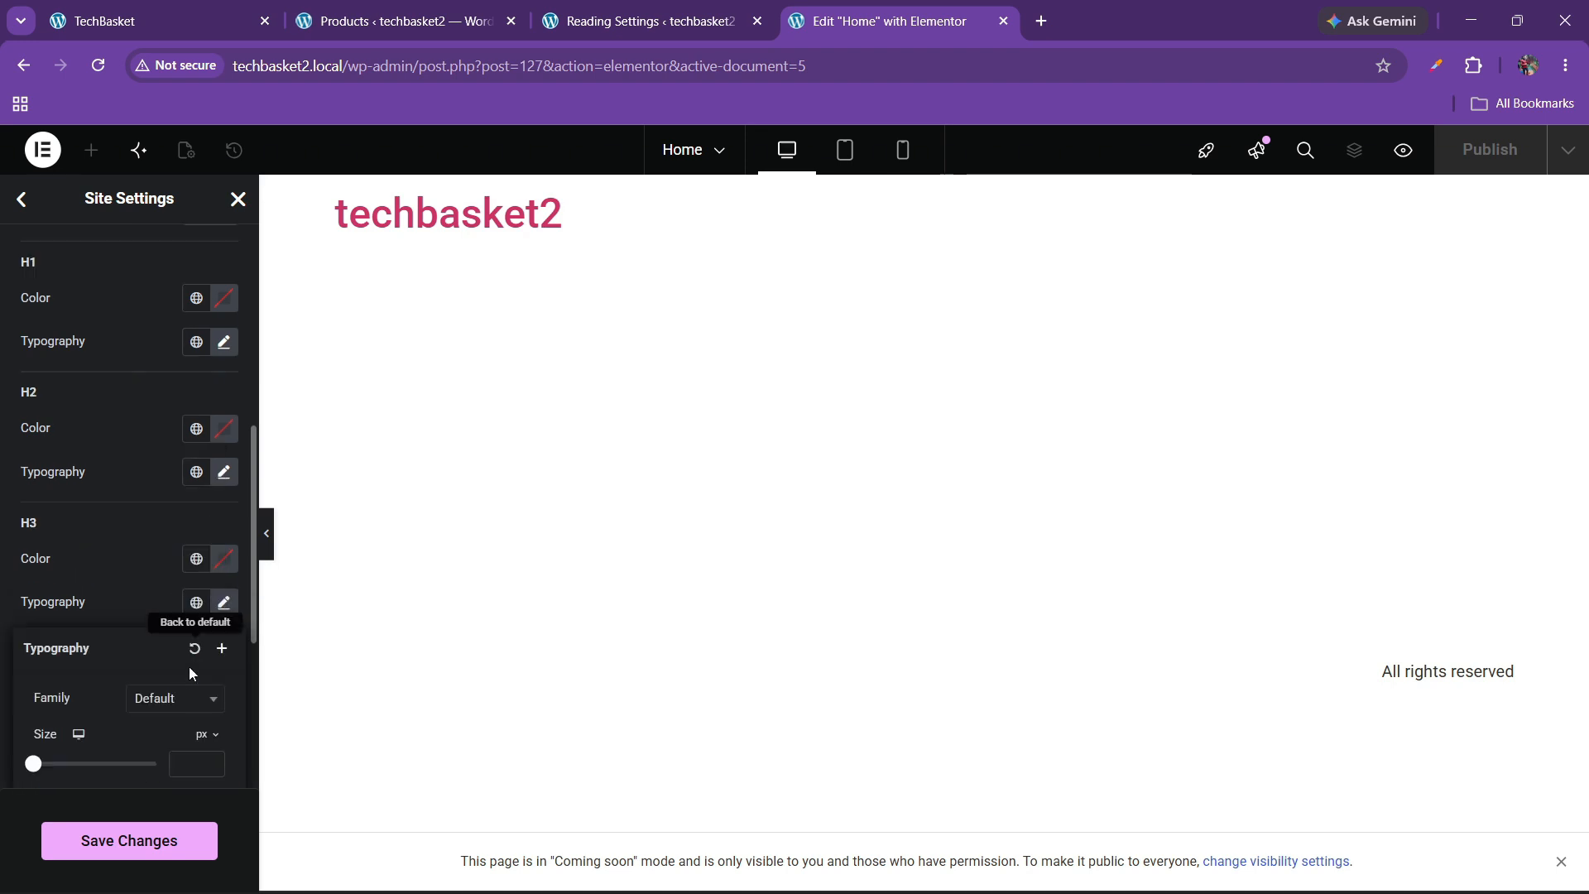
click(157, 702)
text(roboto)
key(Return)
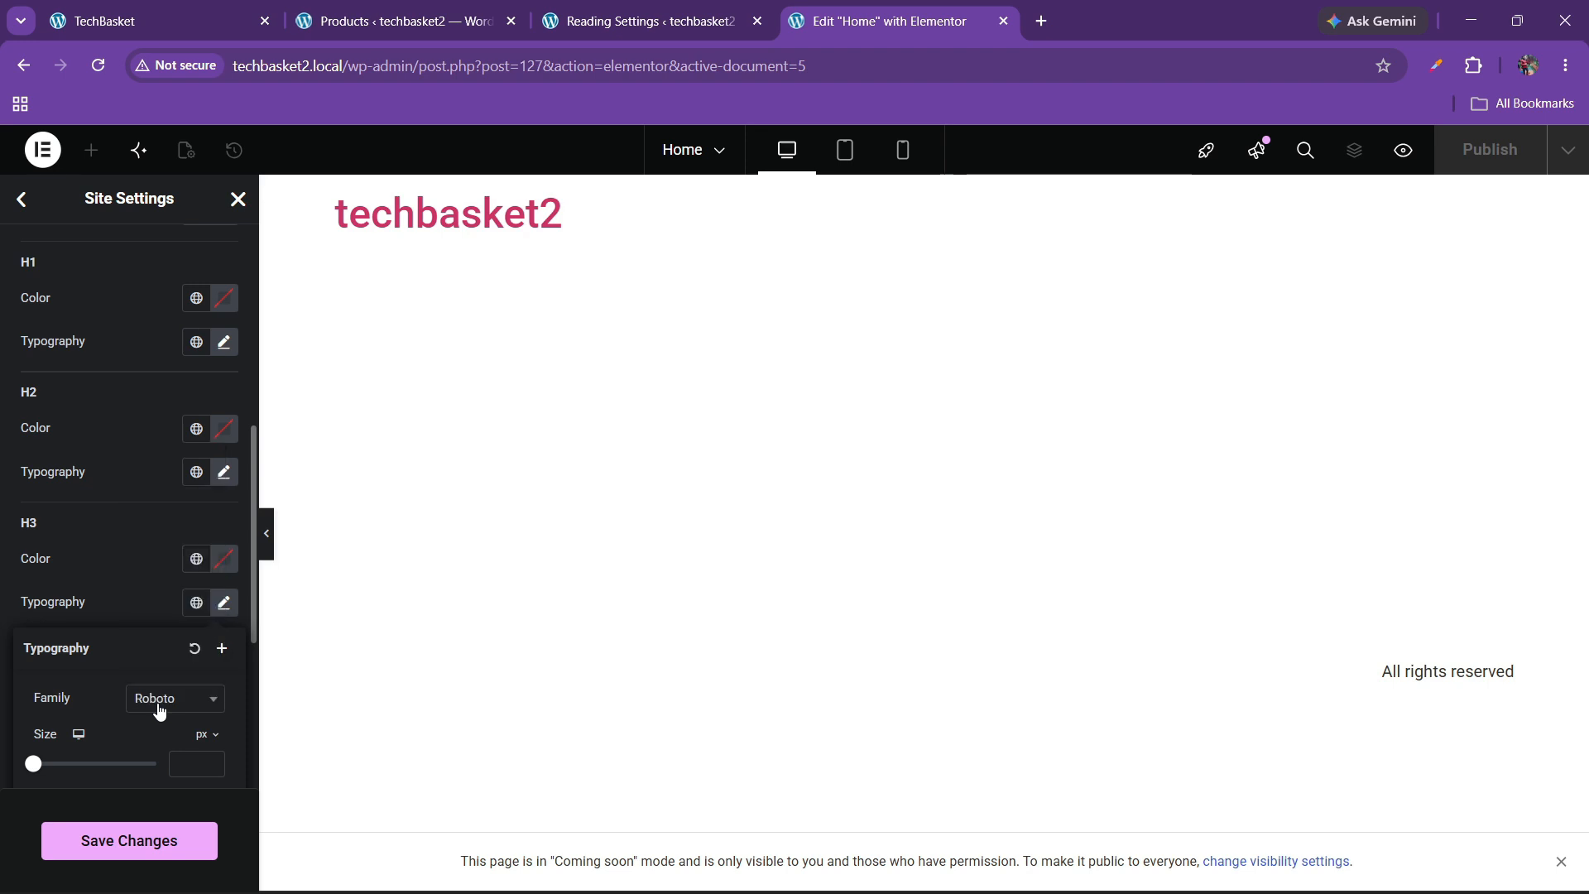
click(71, 571)
Set the H4 heading typography's font family to Roboto.
scroll(69, 563, down, 3)
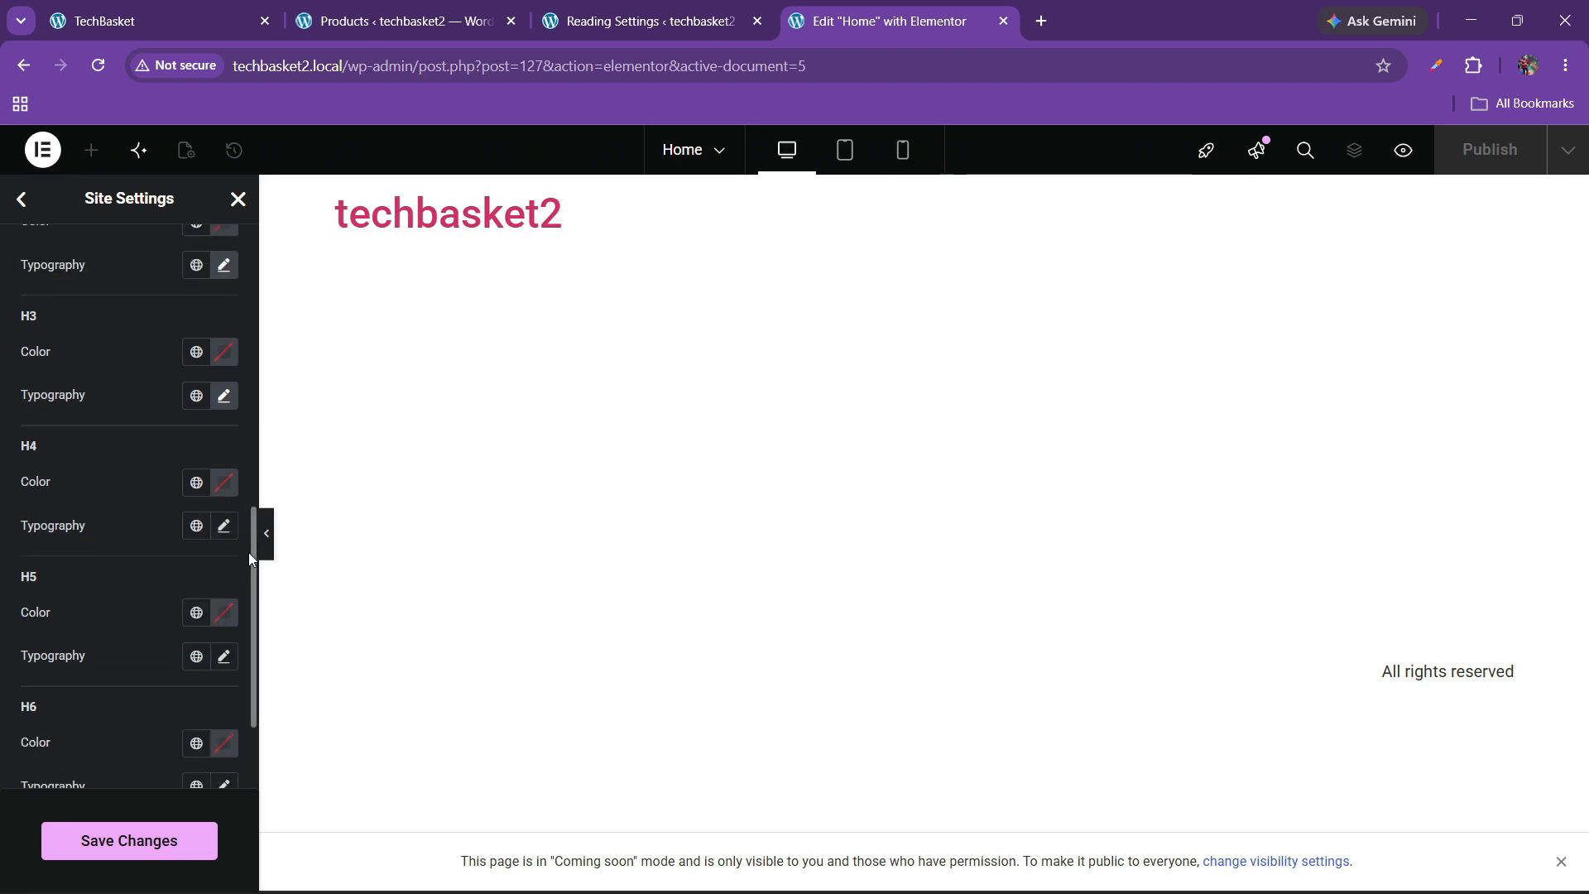
click(224, 527)
click(172, 633)
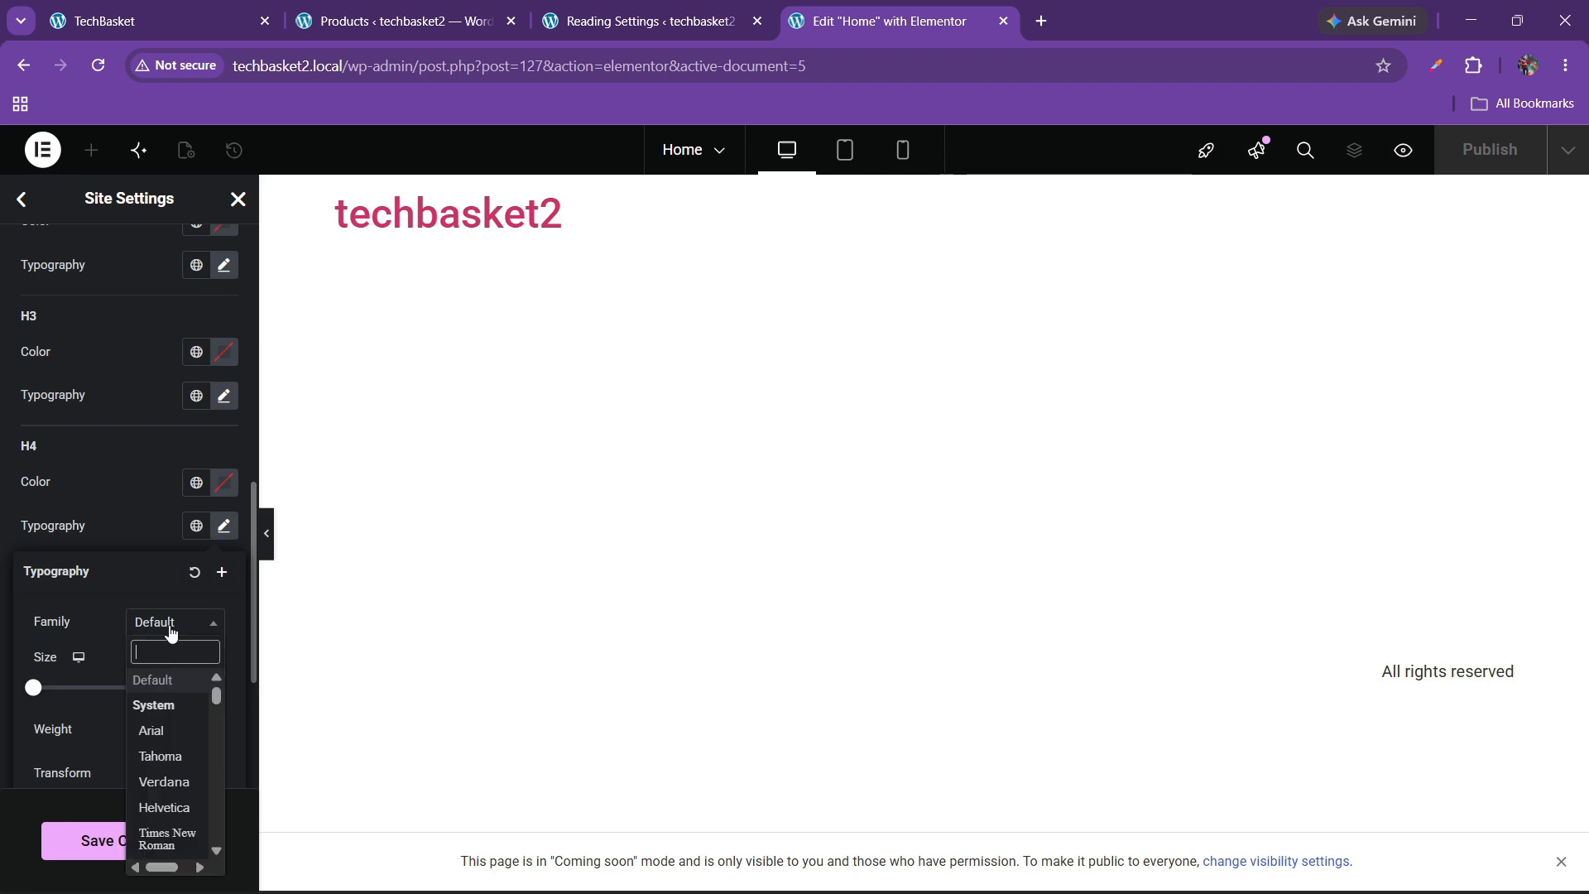
text(roboto)
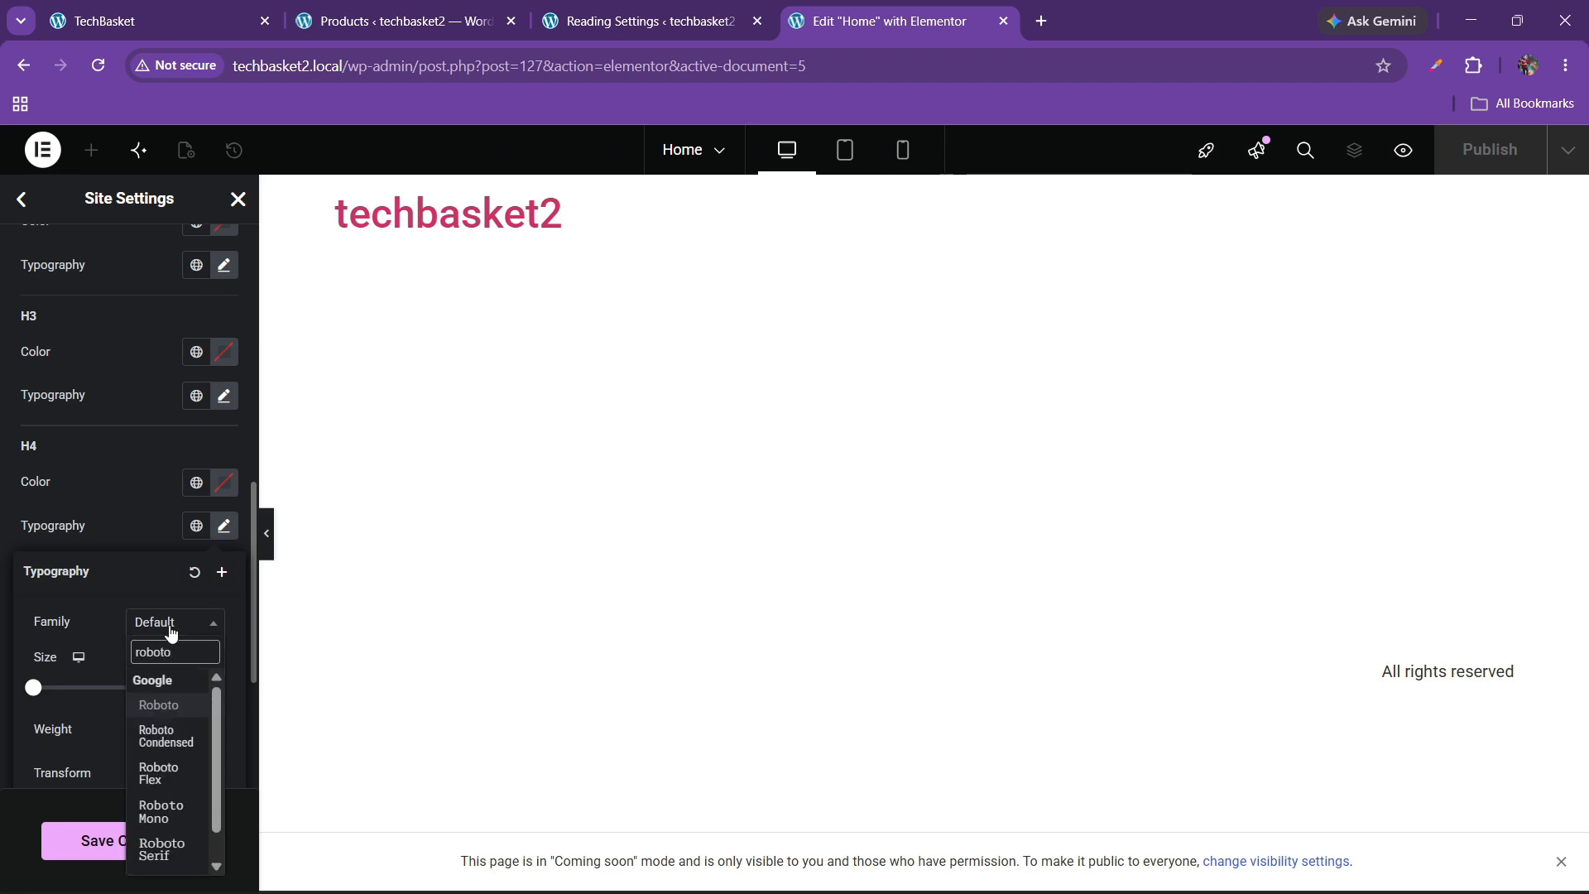
key(Return)
click(91, 487)
Set the H5 heading typography's font family to Roboto.
scroll(101, 549, down, 2)
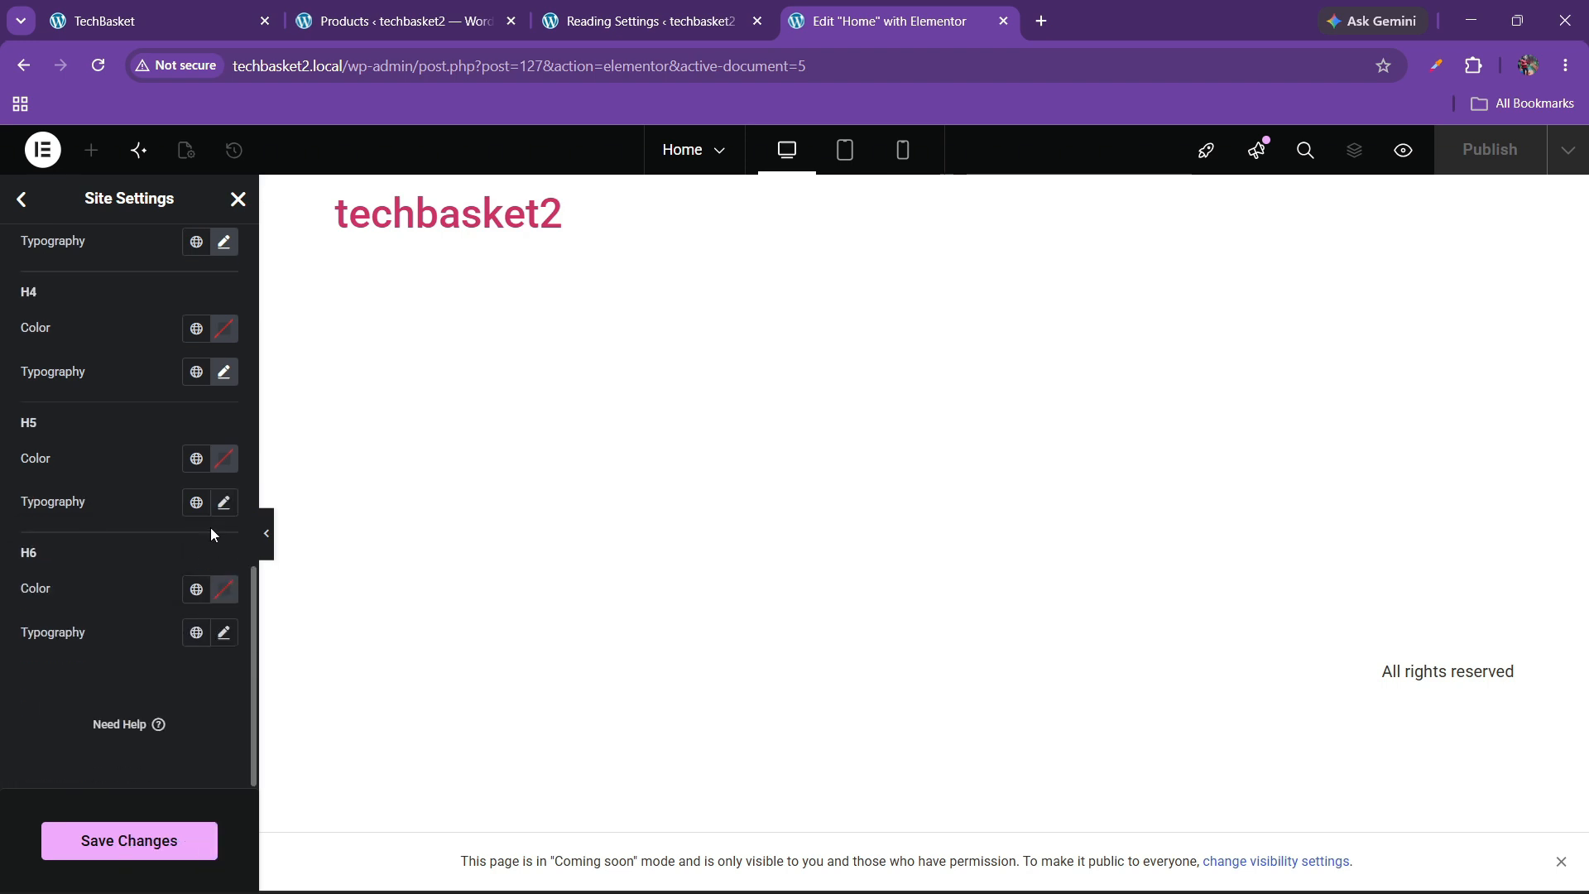
click(223, 502)
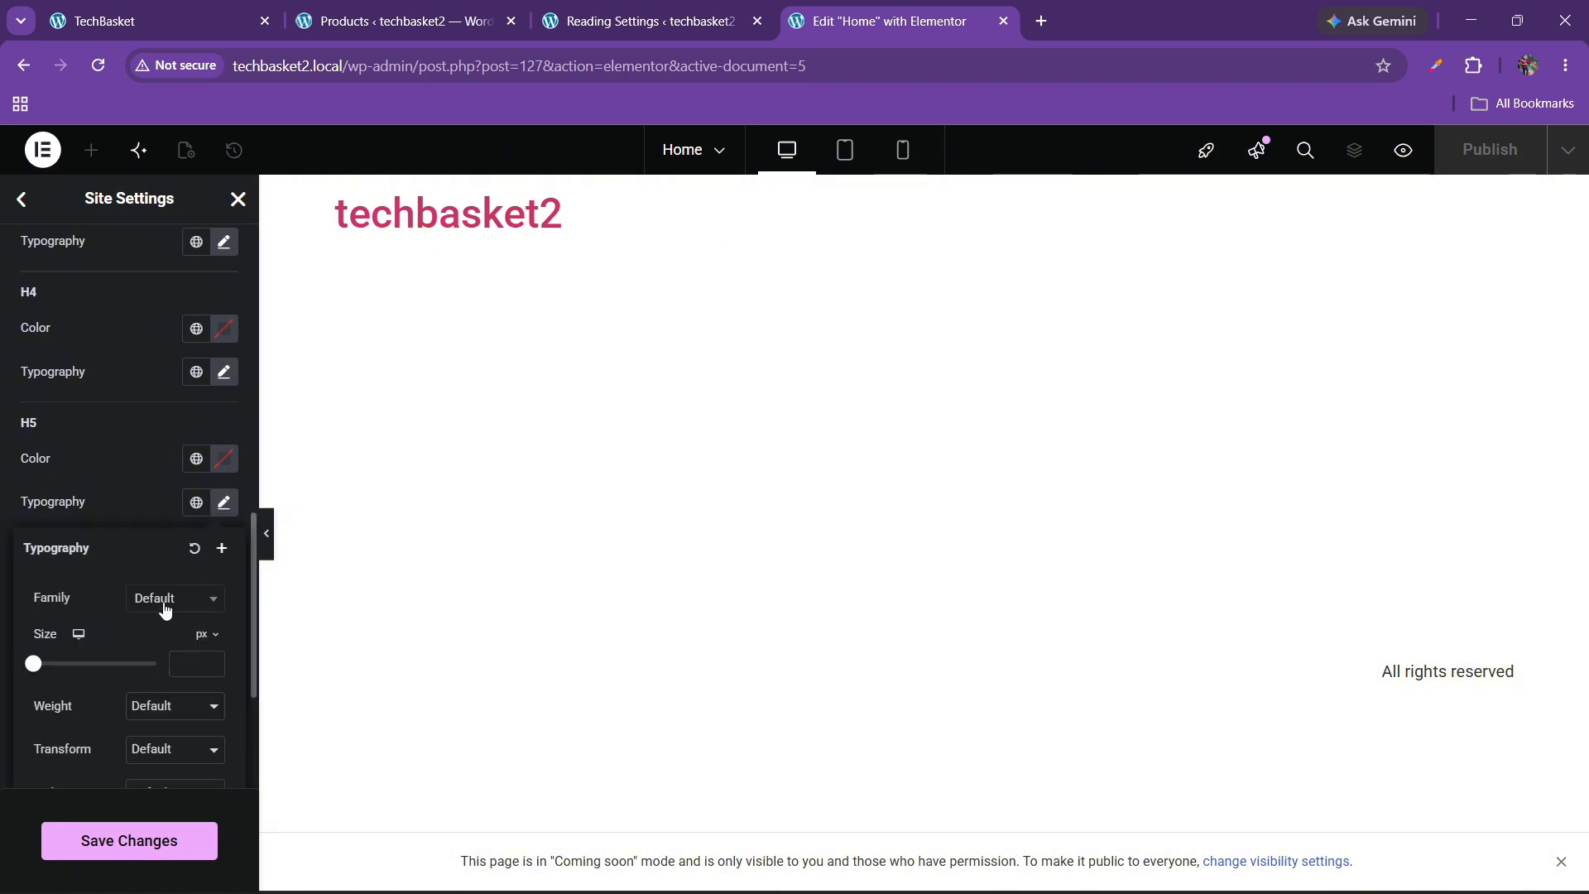
click(165, 608)
text(roibot)
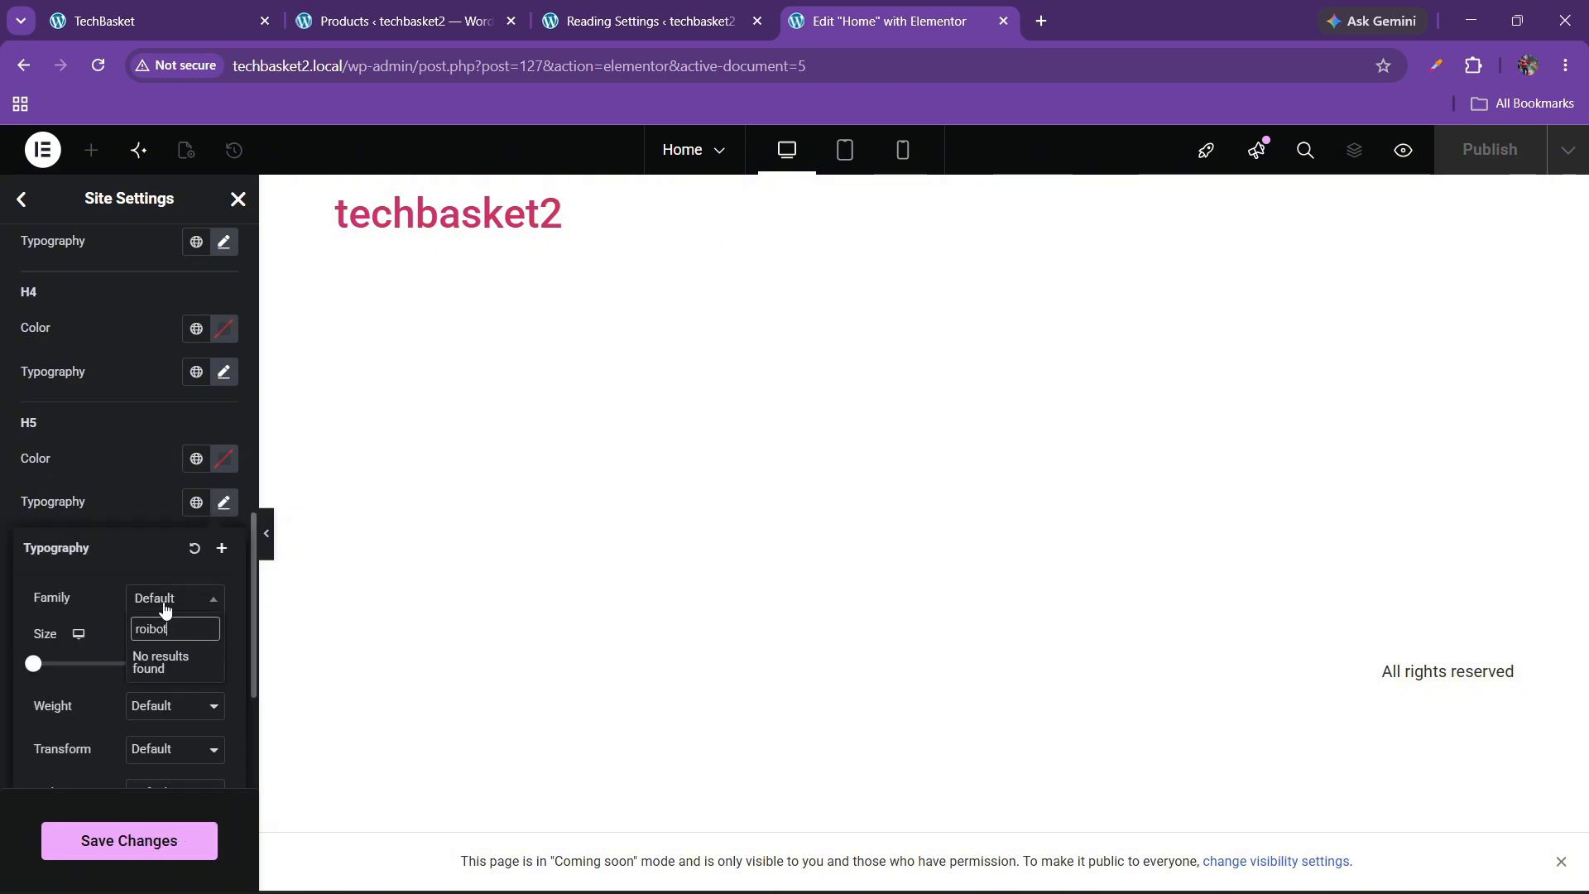
key(BackSpace)
key(BackSpace)
key(BackSpace)
key(BackSpace)
text(bot)
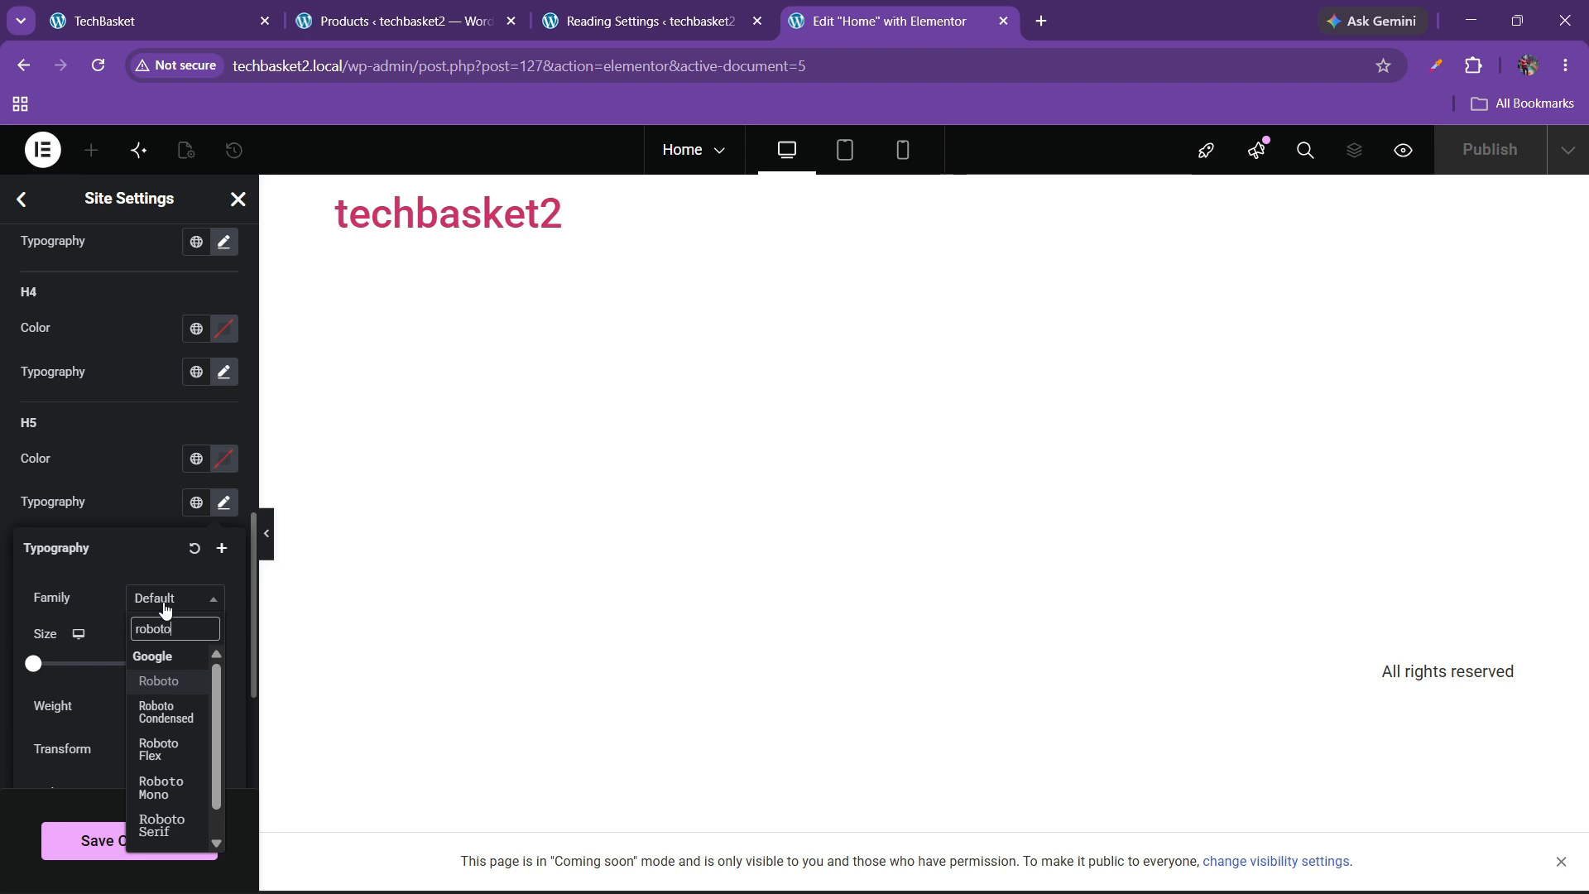
key(Return)
click(12, 464)
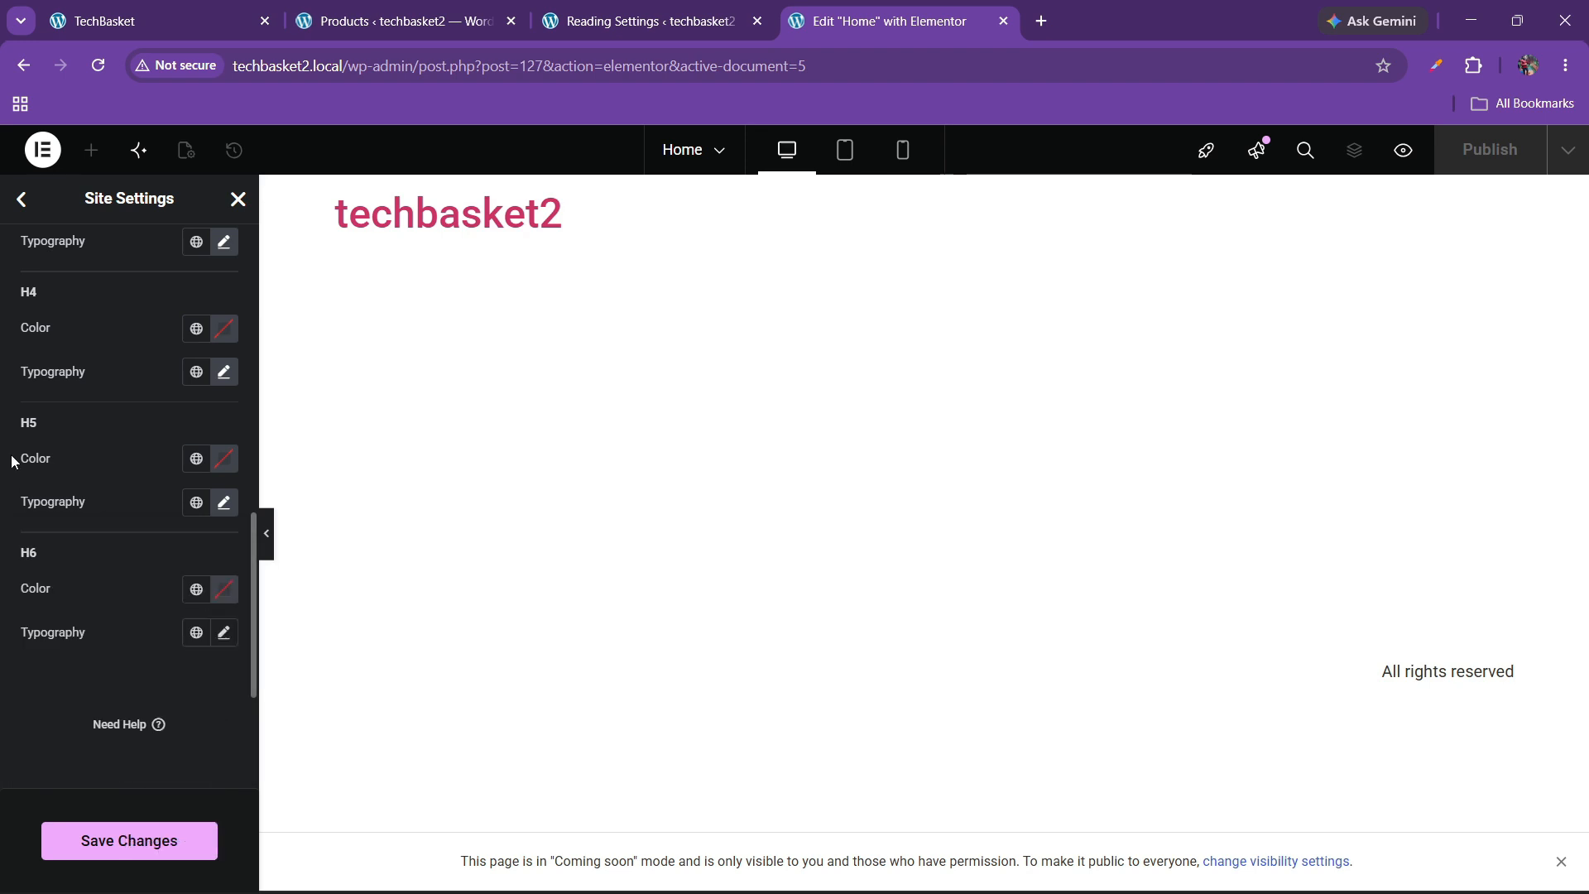
Set the H6 heading typography's font family to Roboto and save the theme style typography changes.
click(214, 634)
click(139, 728)
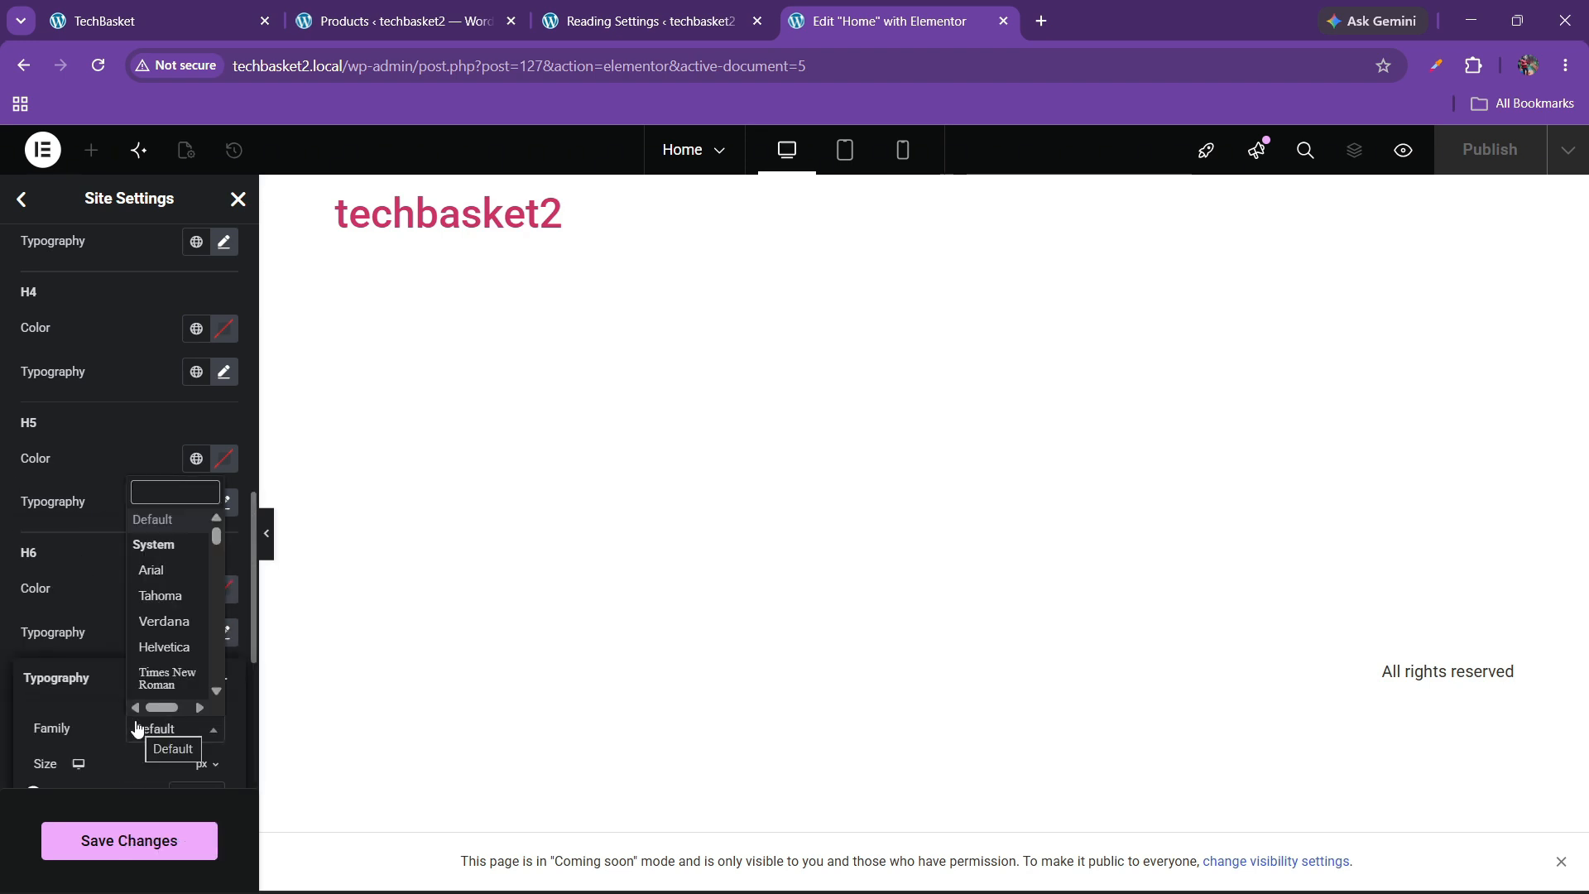
text(roboto)
key(Return)
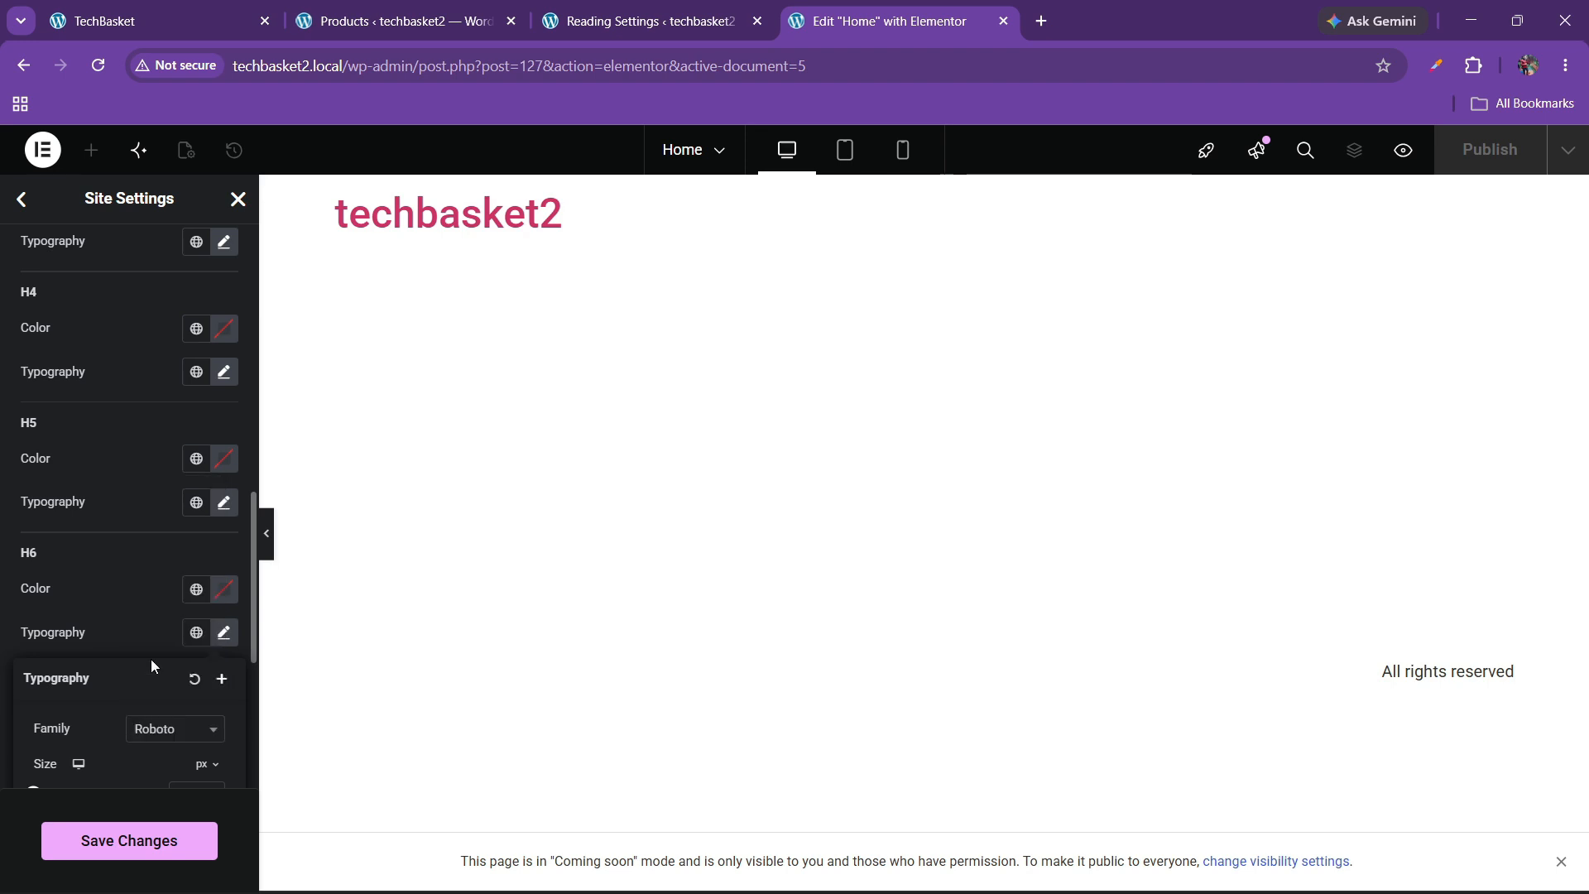
click(81, 526)
click(131, 841)
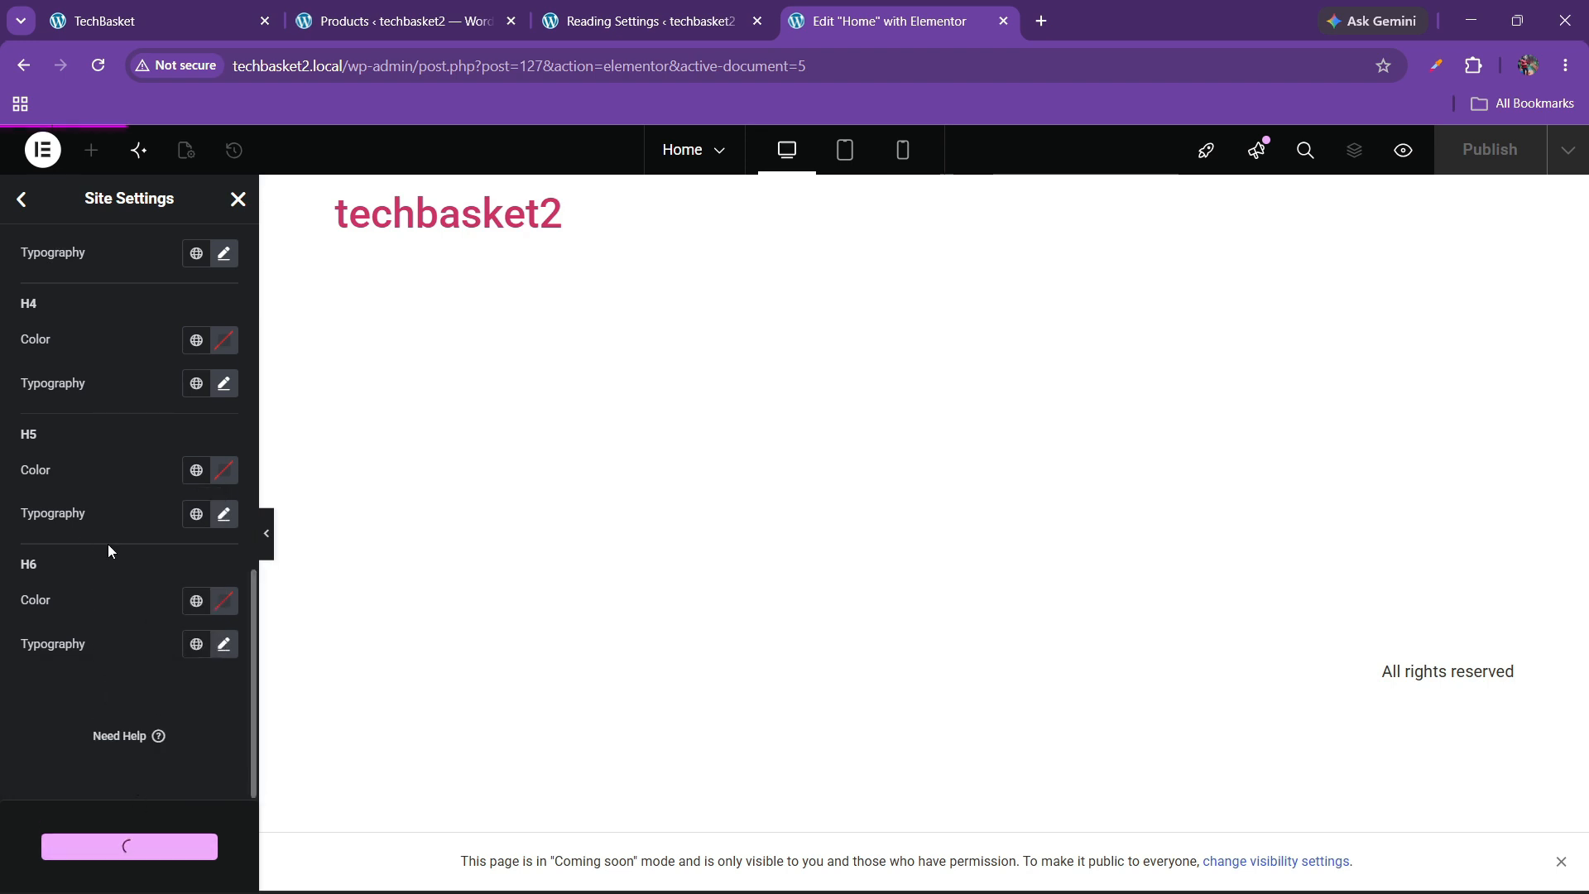
In the site's layout settings, set the default container padding to 0 px on all four sides.
scroll(104, 497, up, 15)
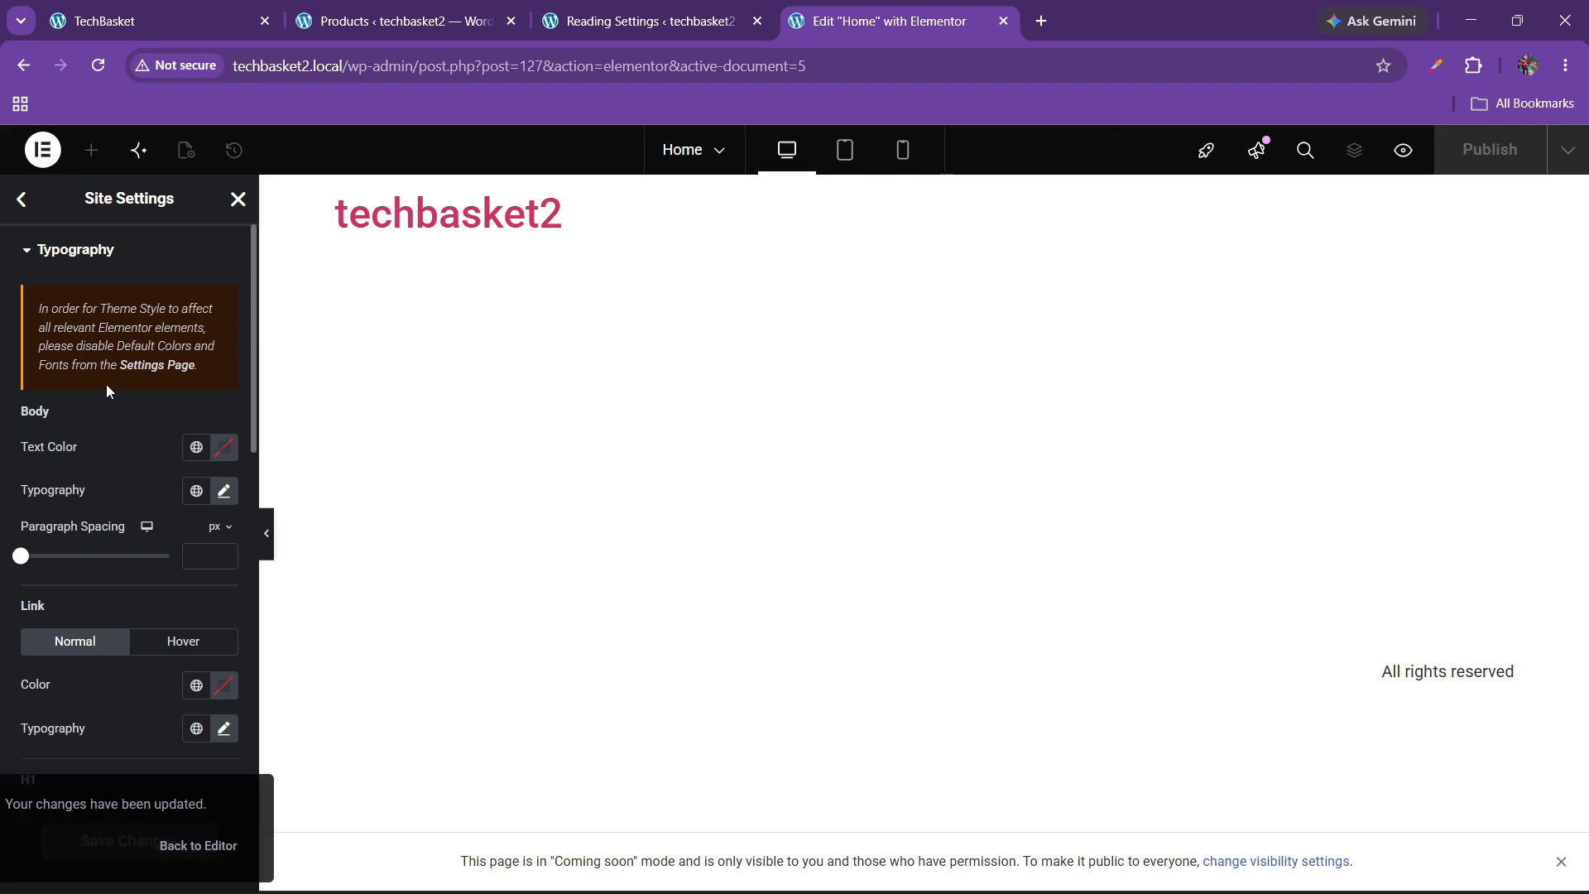
click(21, 198)
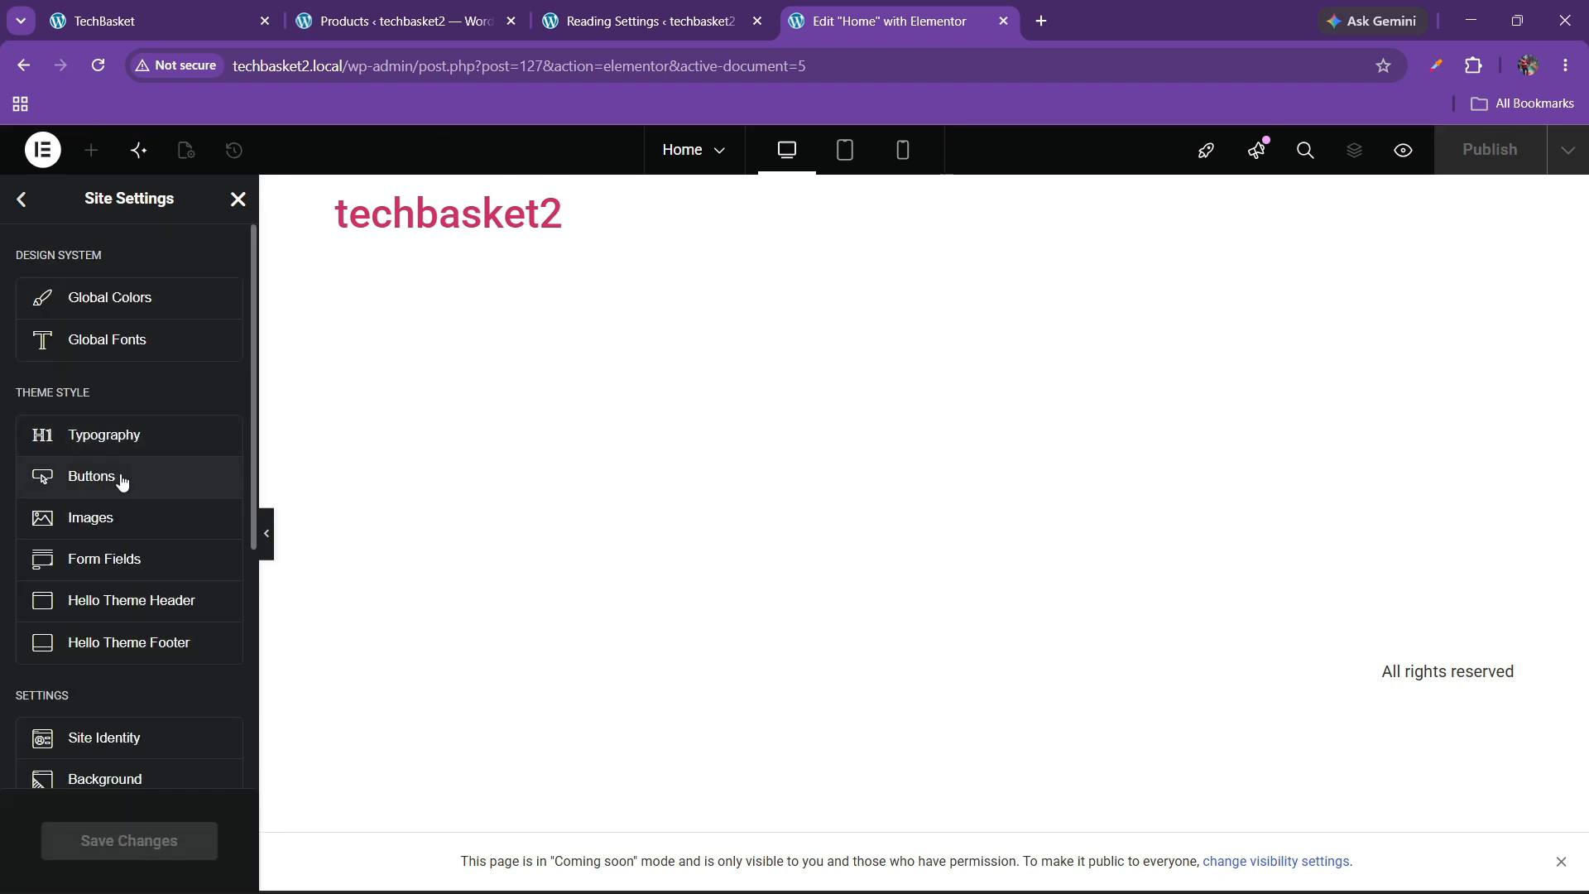
scroll(119, 487, down, 5)
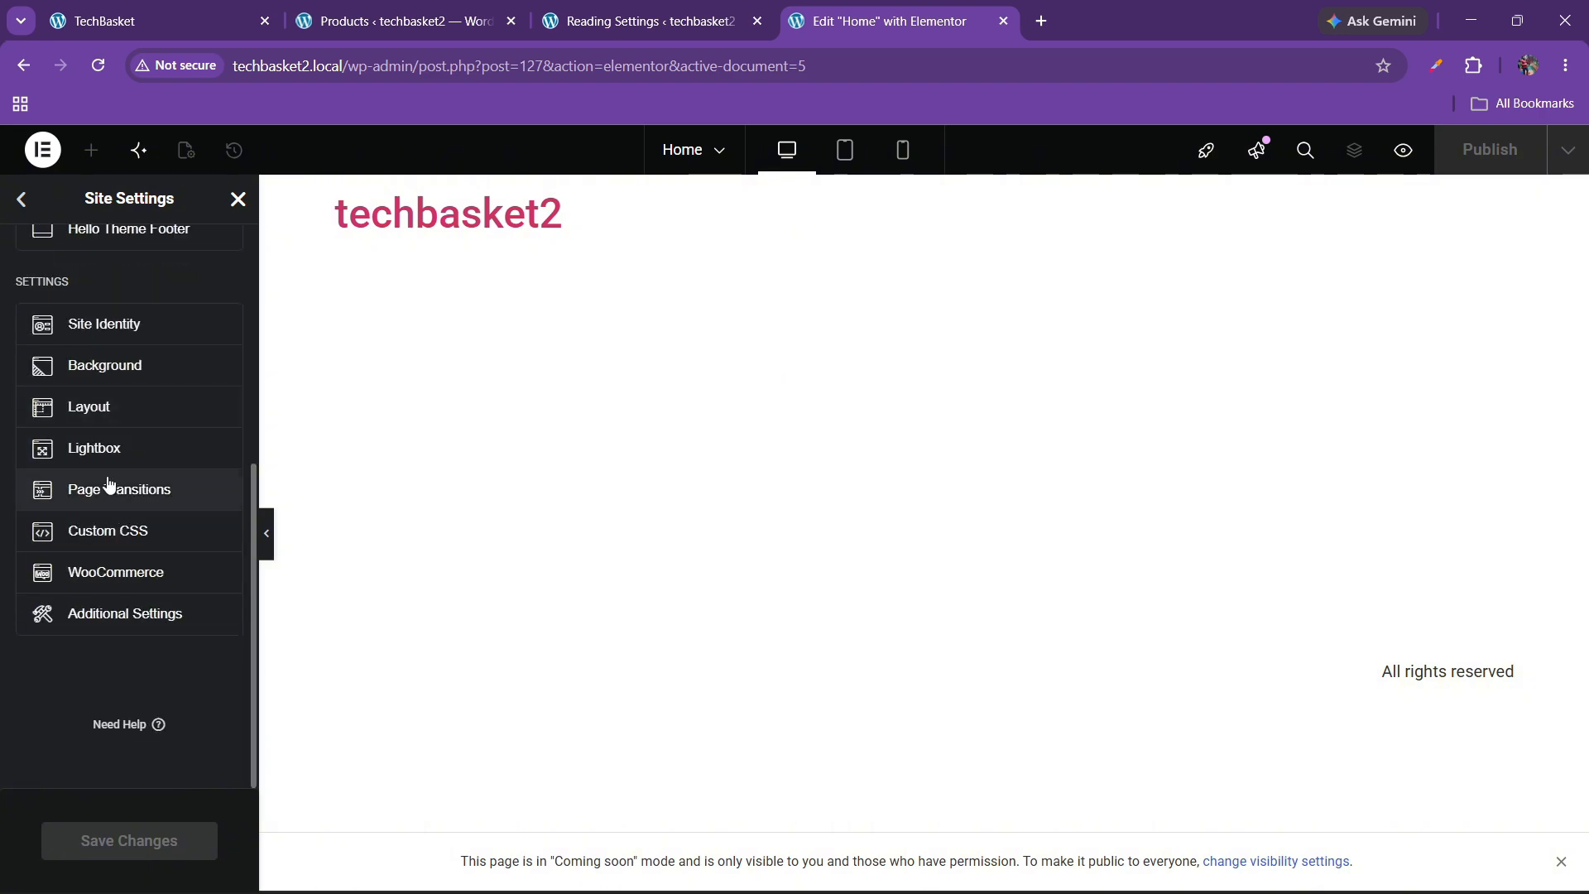
click(106, 410)
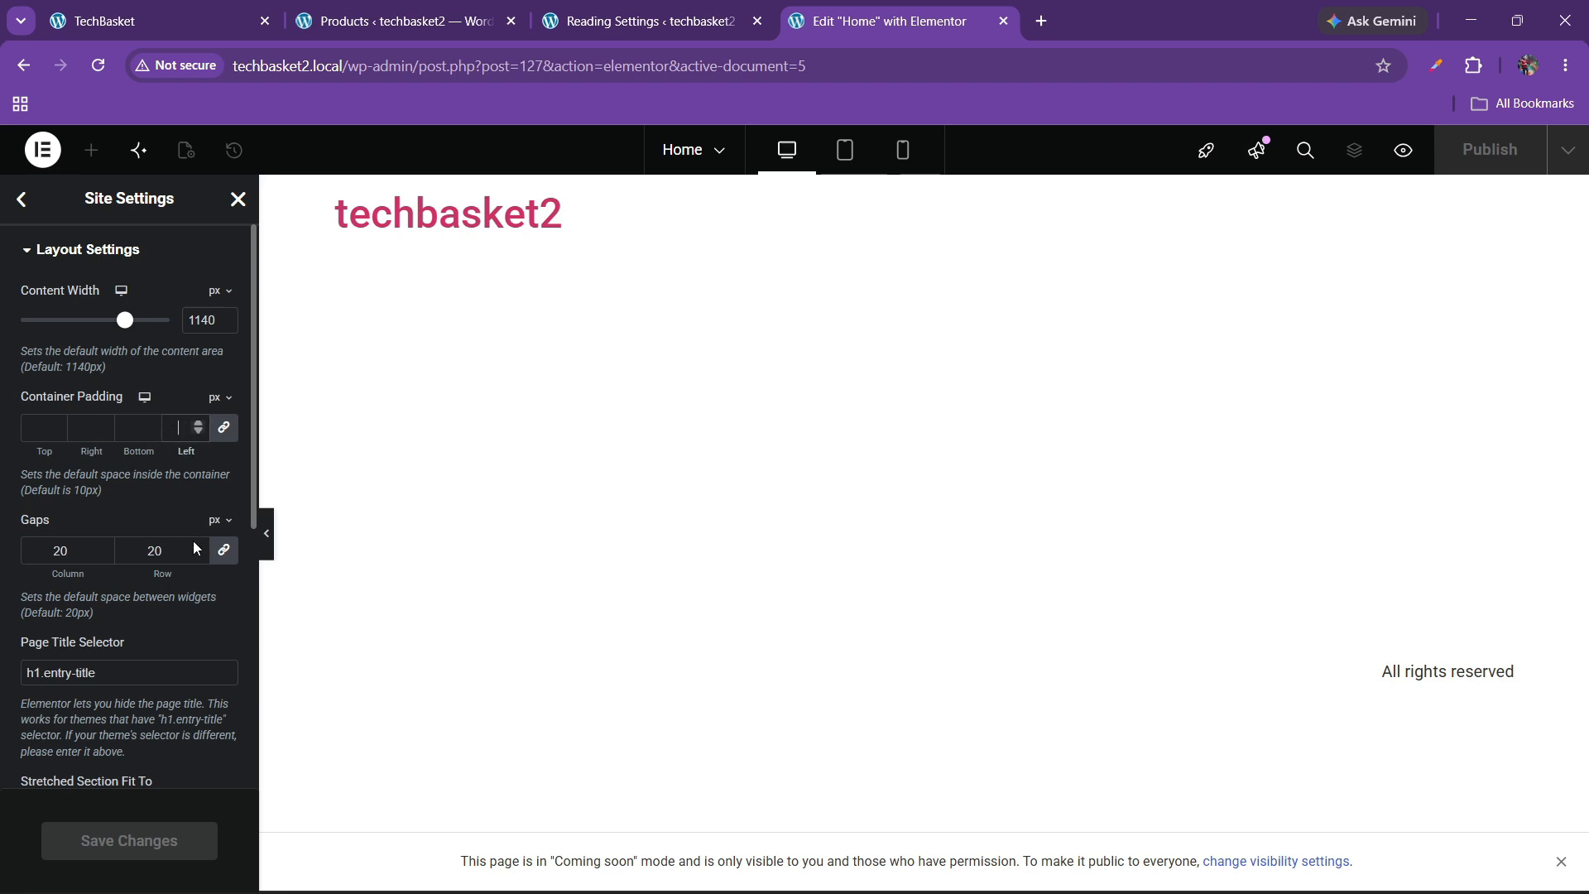
text(0)
Set the default content width to 90% and save the layout settings.
click(218, 291)
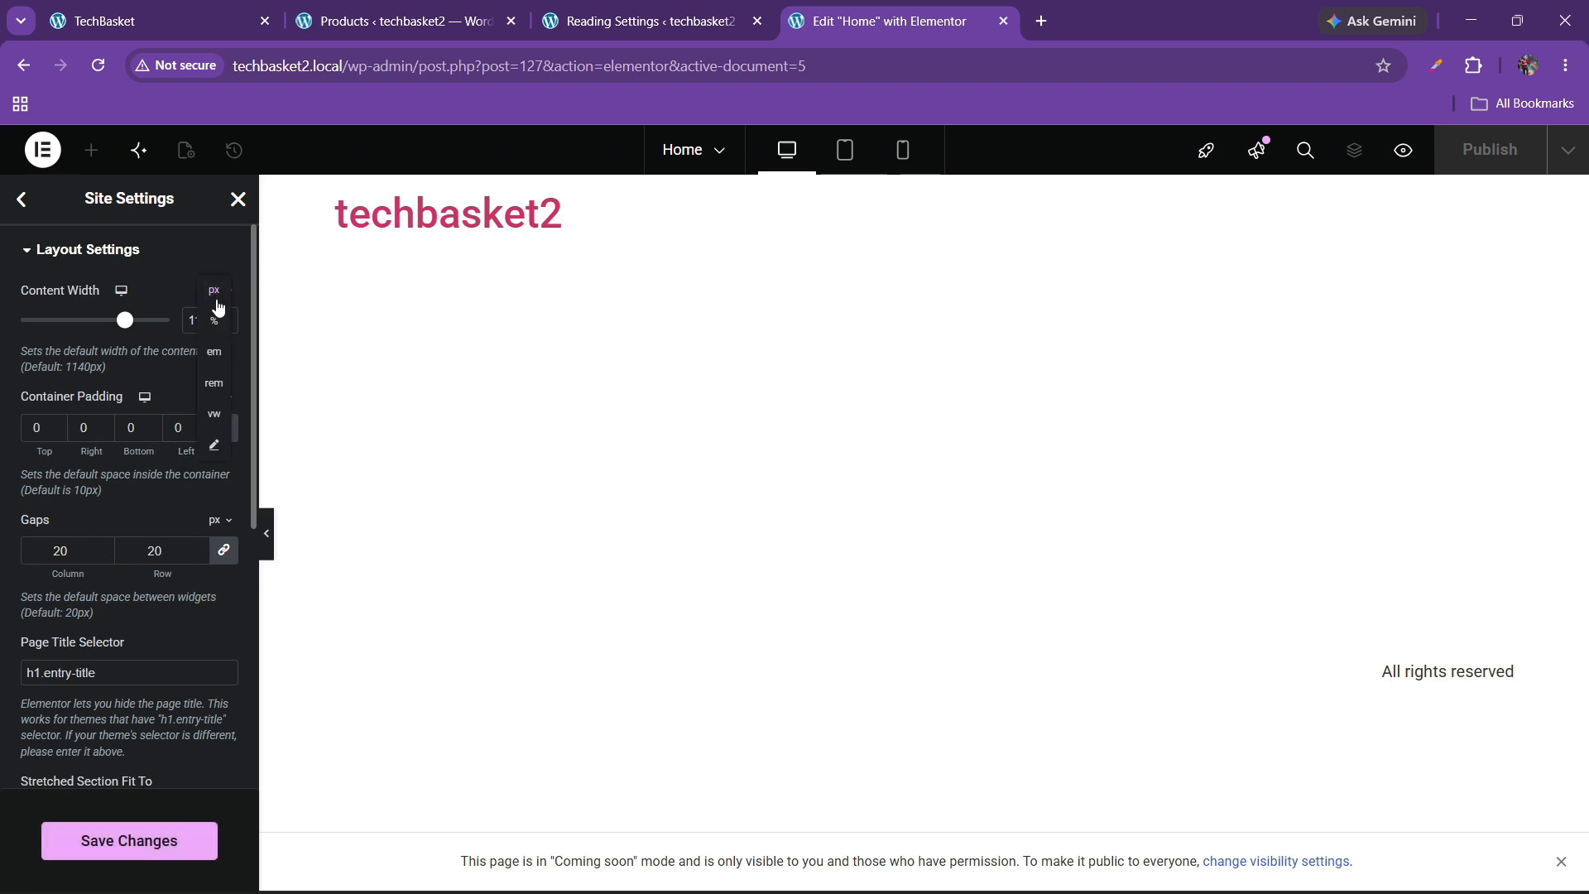
click(217, 326)
double_click(203, 325)
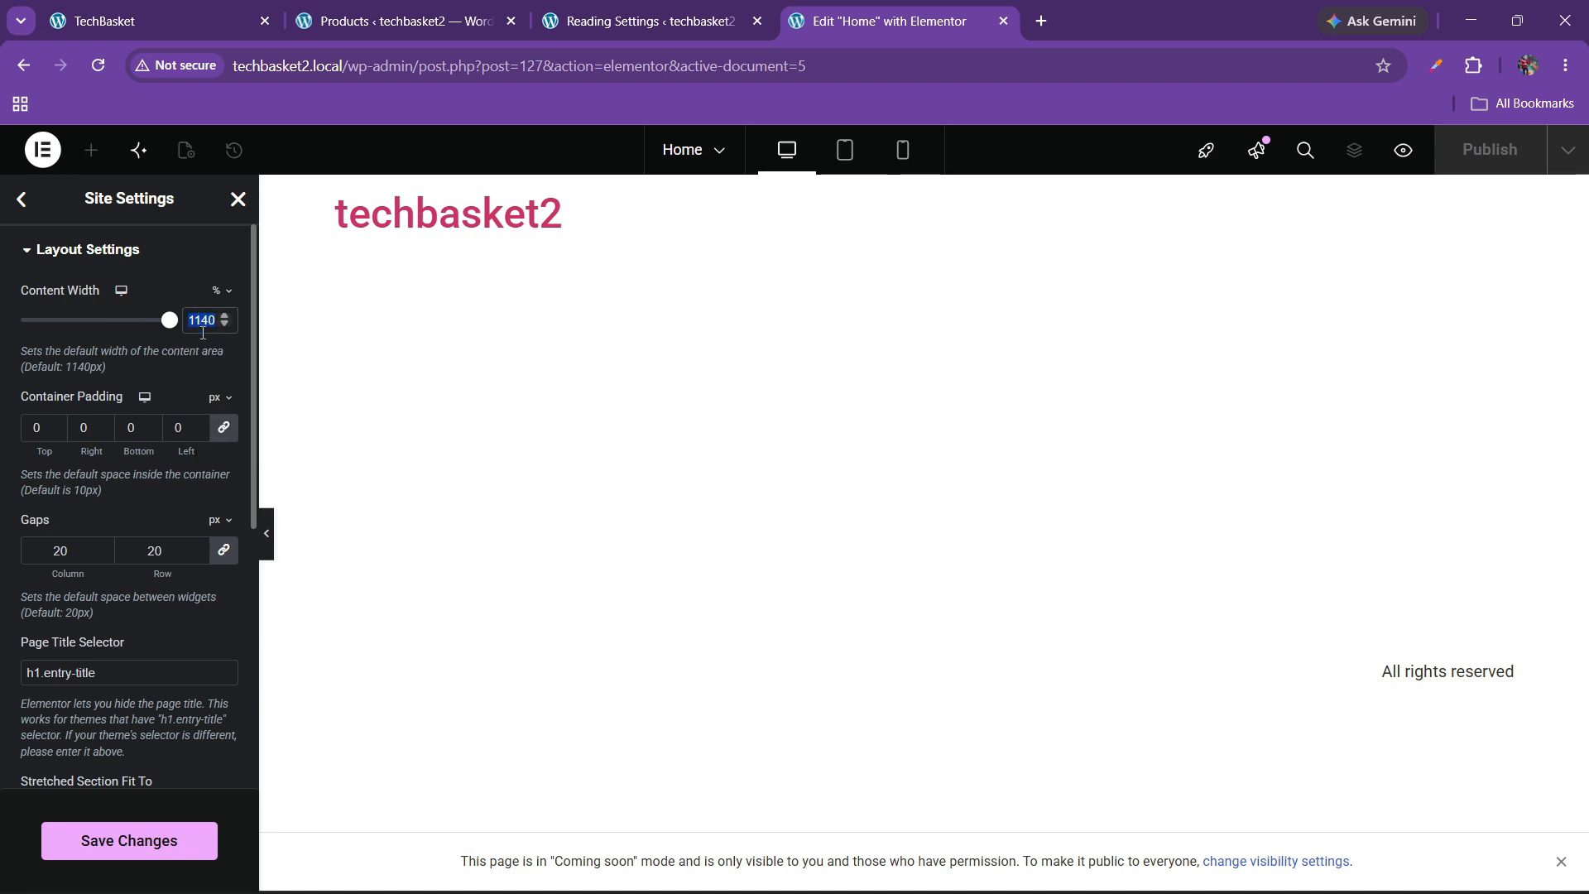
text(90)
click(165, 841)
Set the default page layout to Elementor Full Width and save the changes.
scroll(110, 687, down, 5)
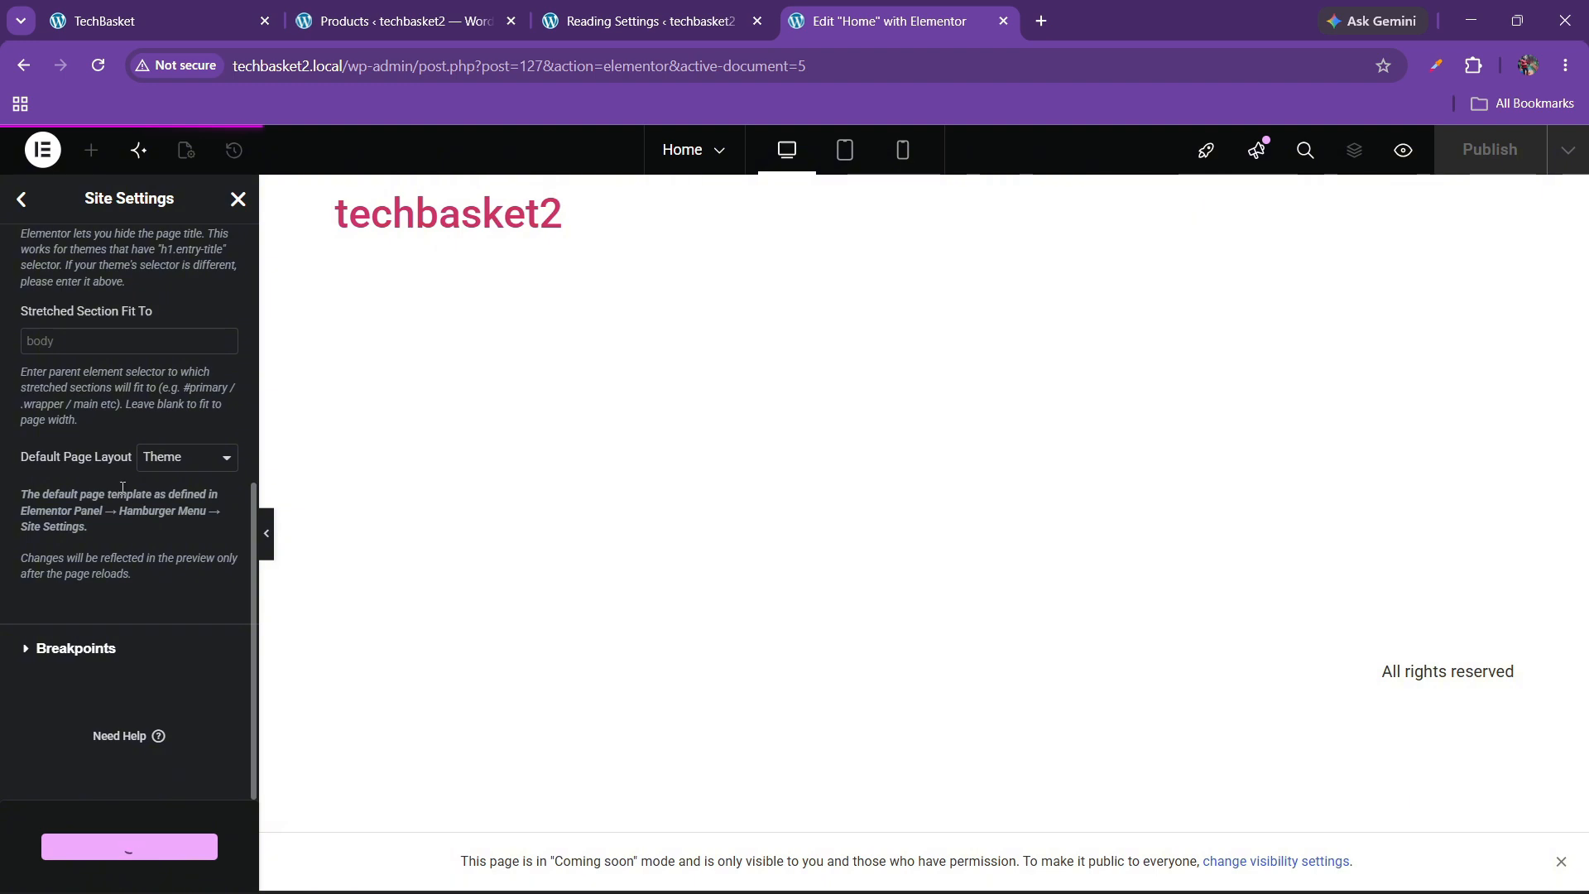
click(182, 457)
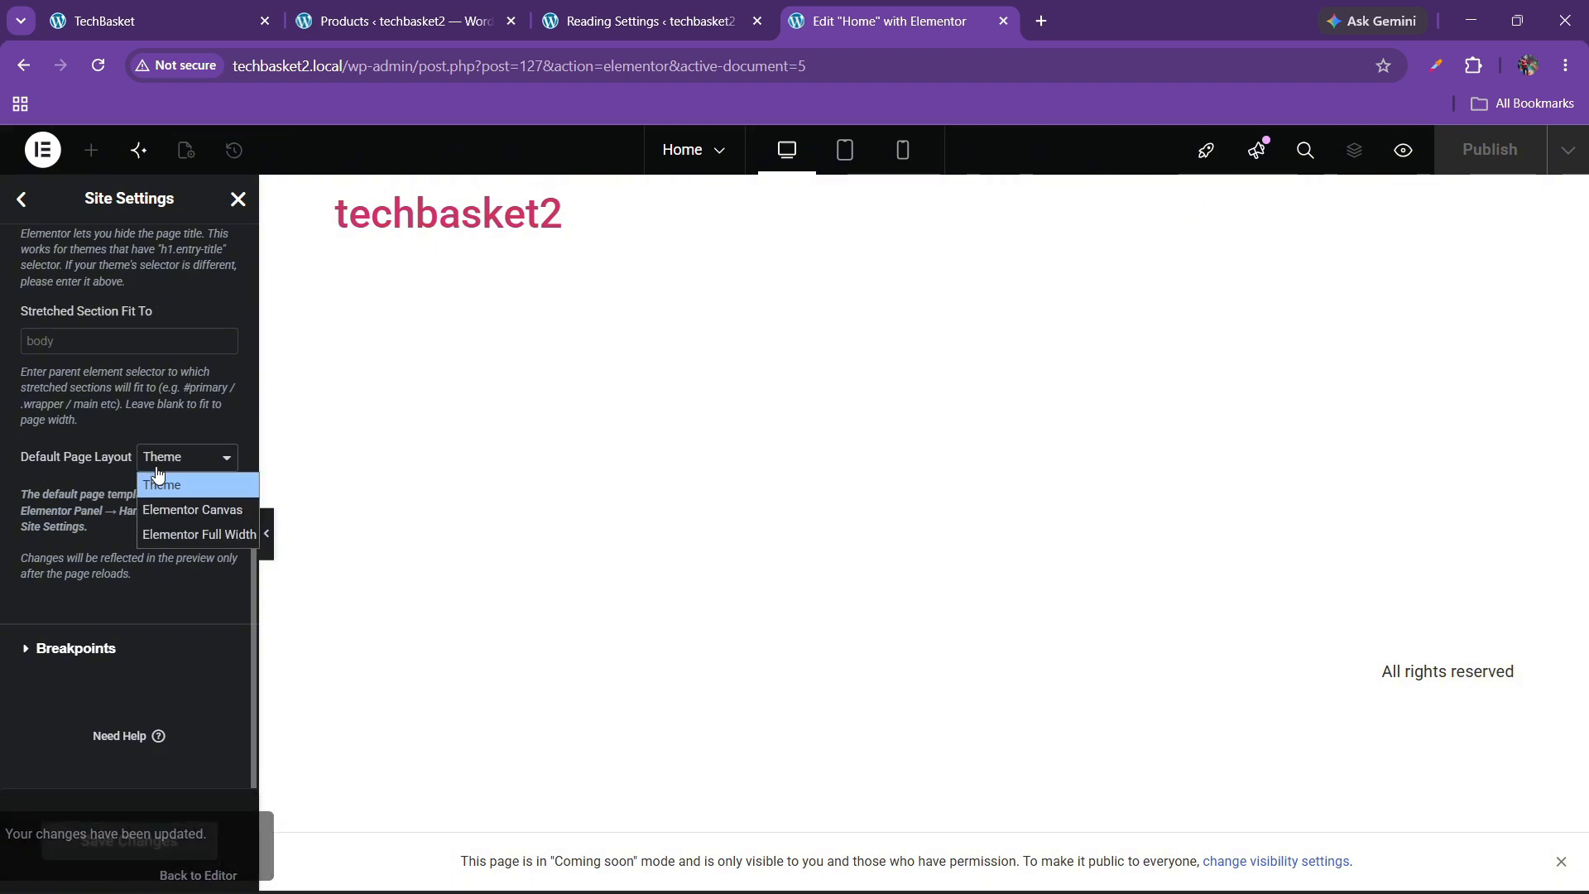
click(182, 531)
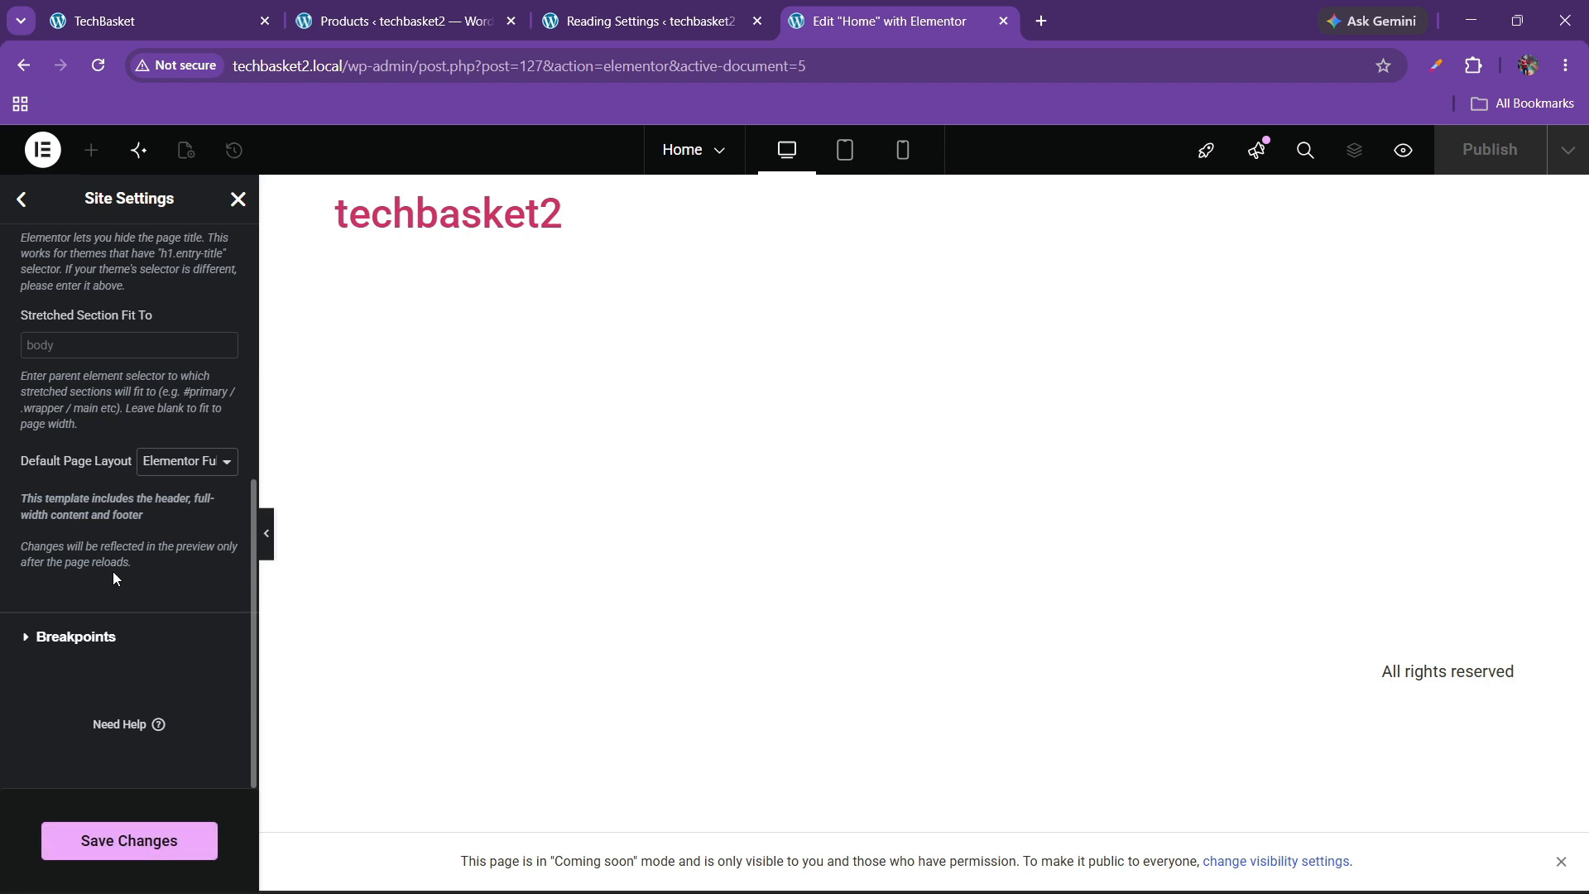
click(143, 839)
Look over the remaining Site Settings categories, then close Site Settings to return to the page editor.
scroll(117, 549, up, 5)
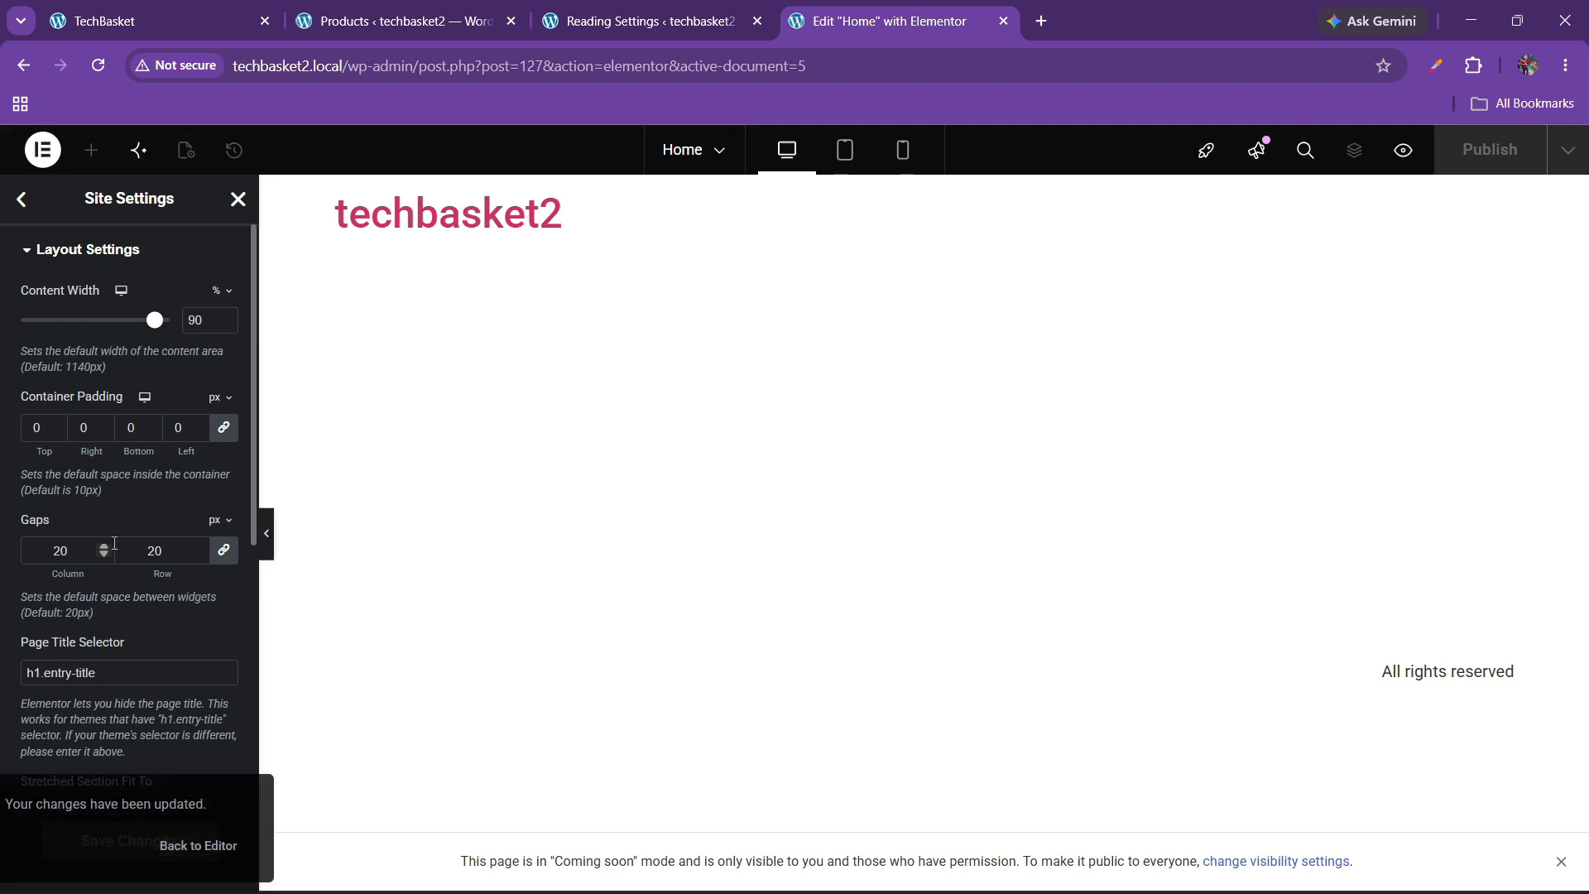
click(23, 199)
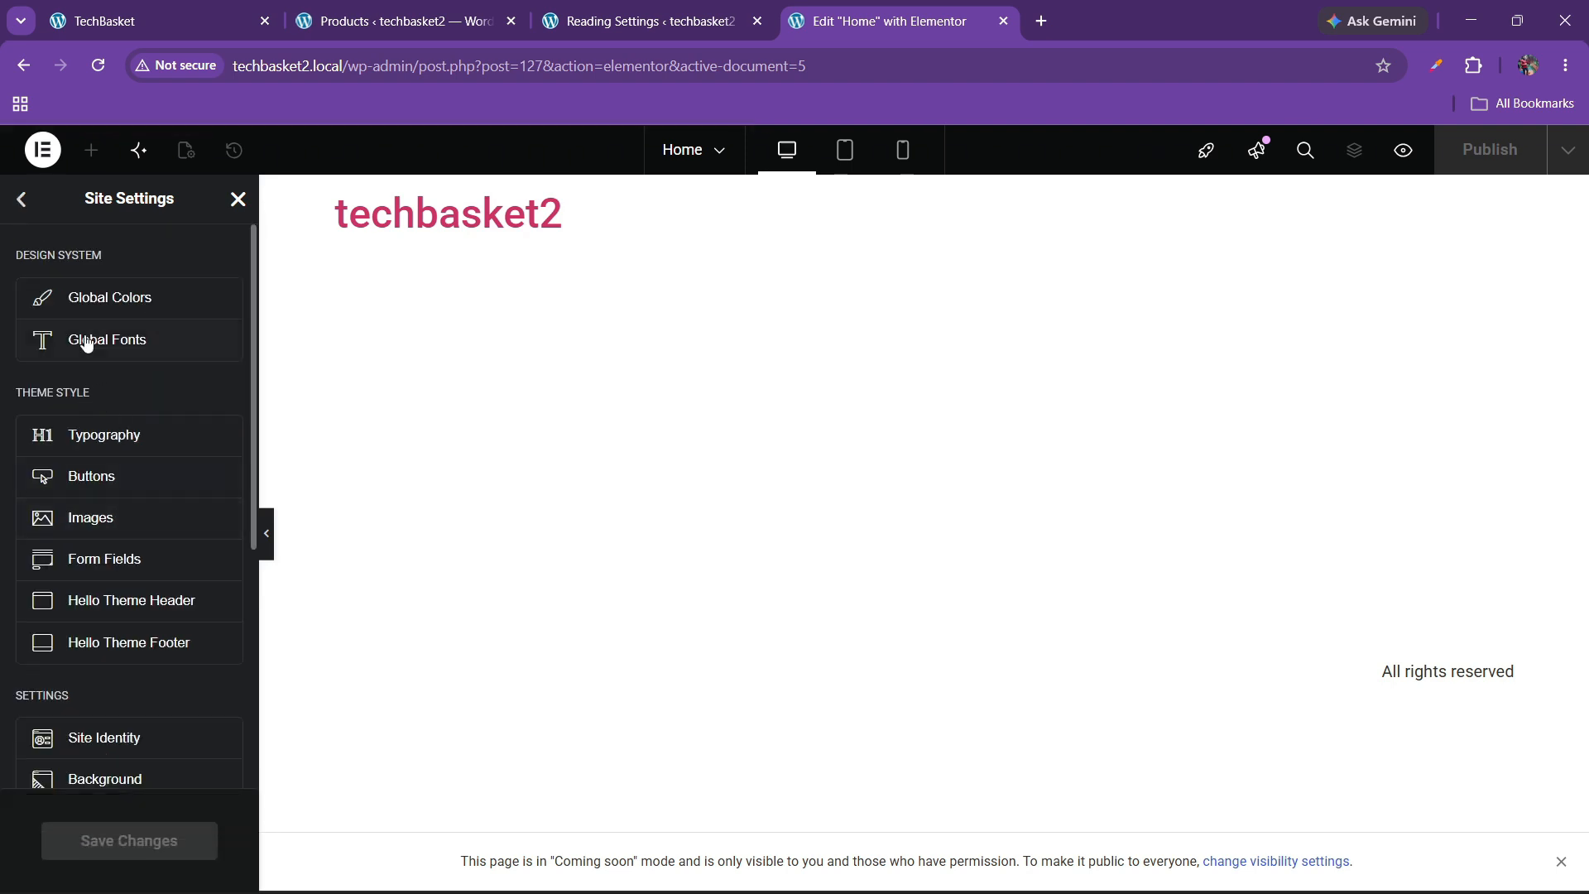
scroll(145, 532, down, 5)
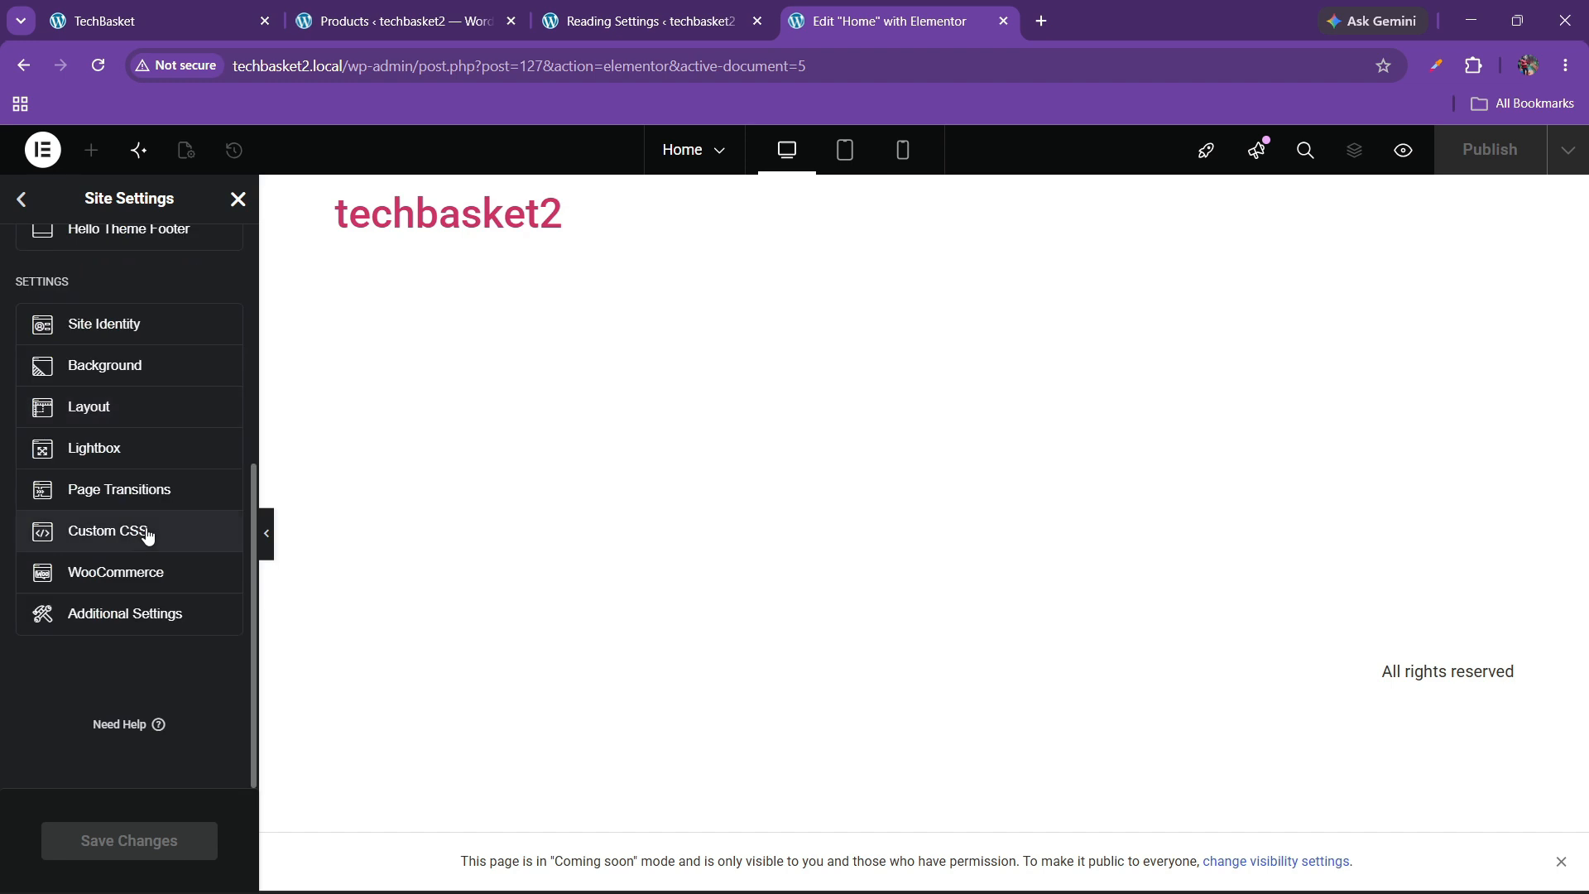
scroll(146, 515, up, 5)
click(238, 199)
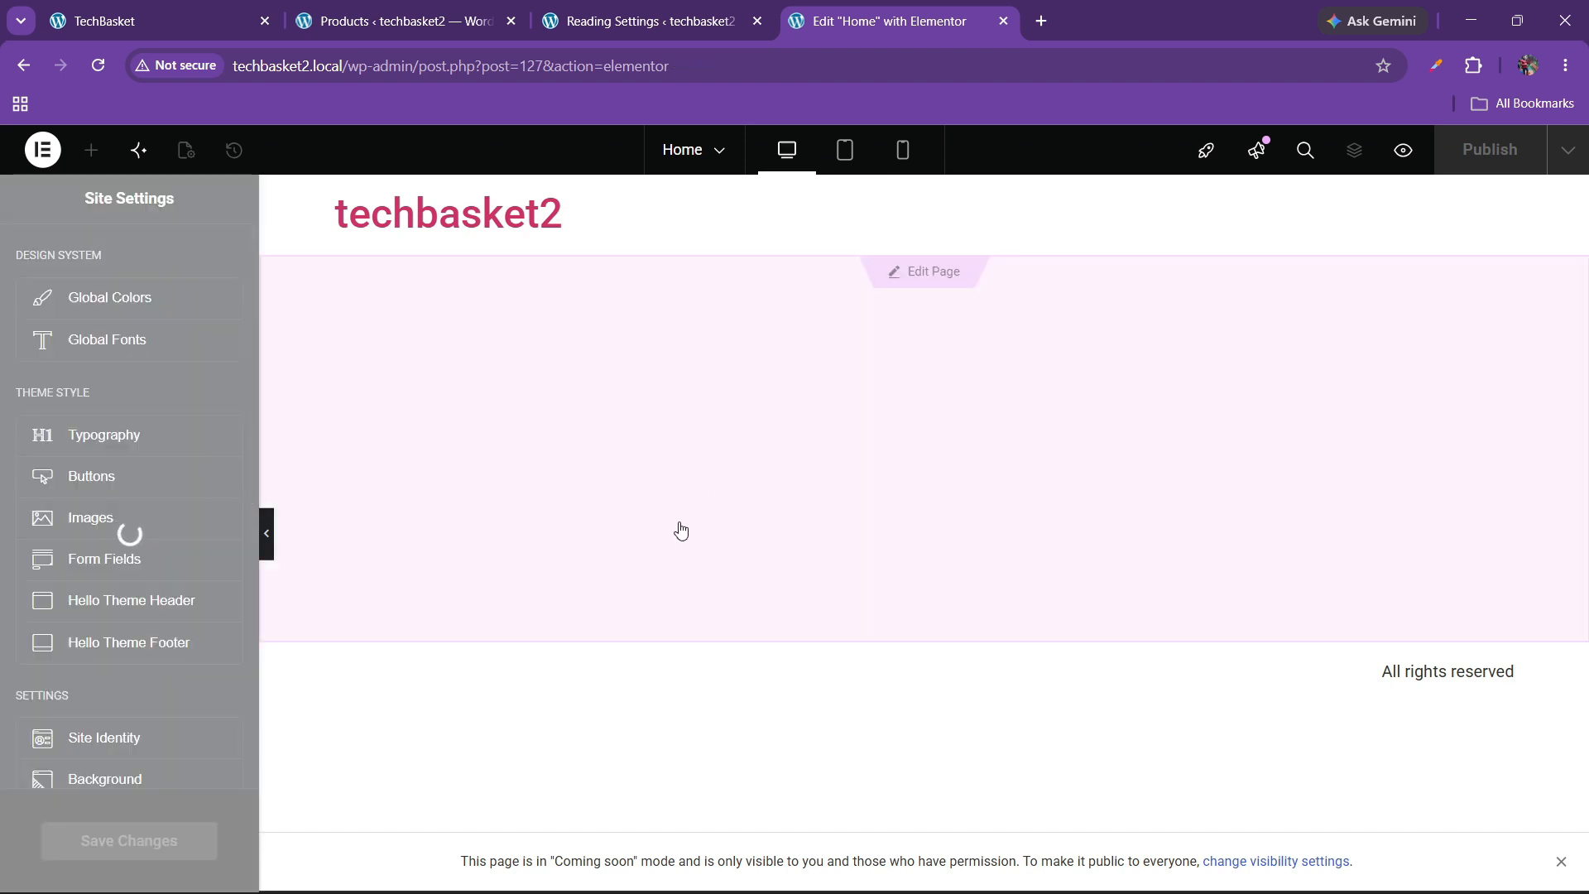
click(157, 8)
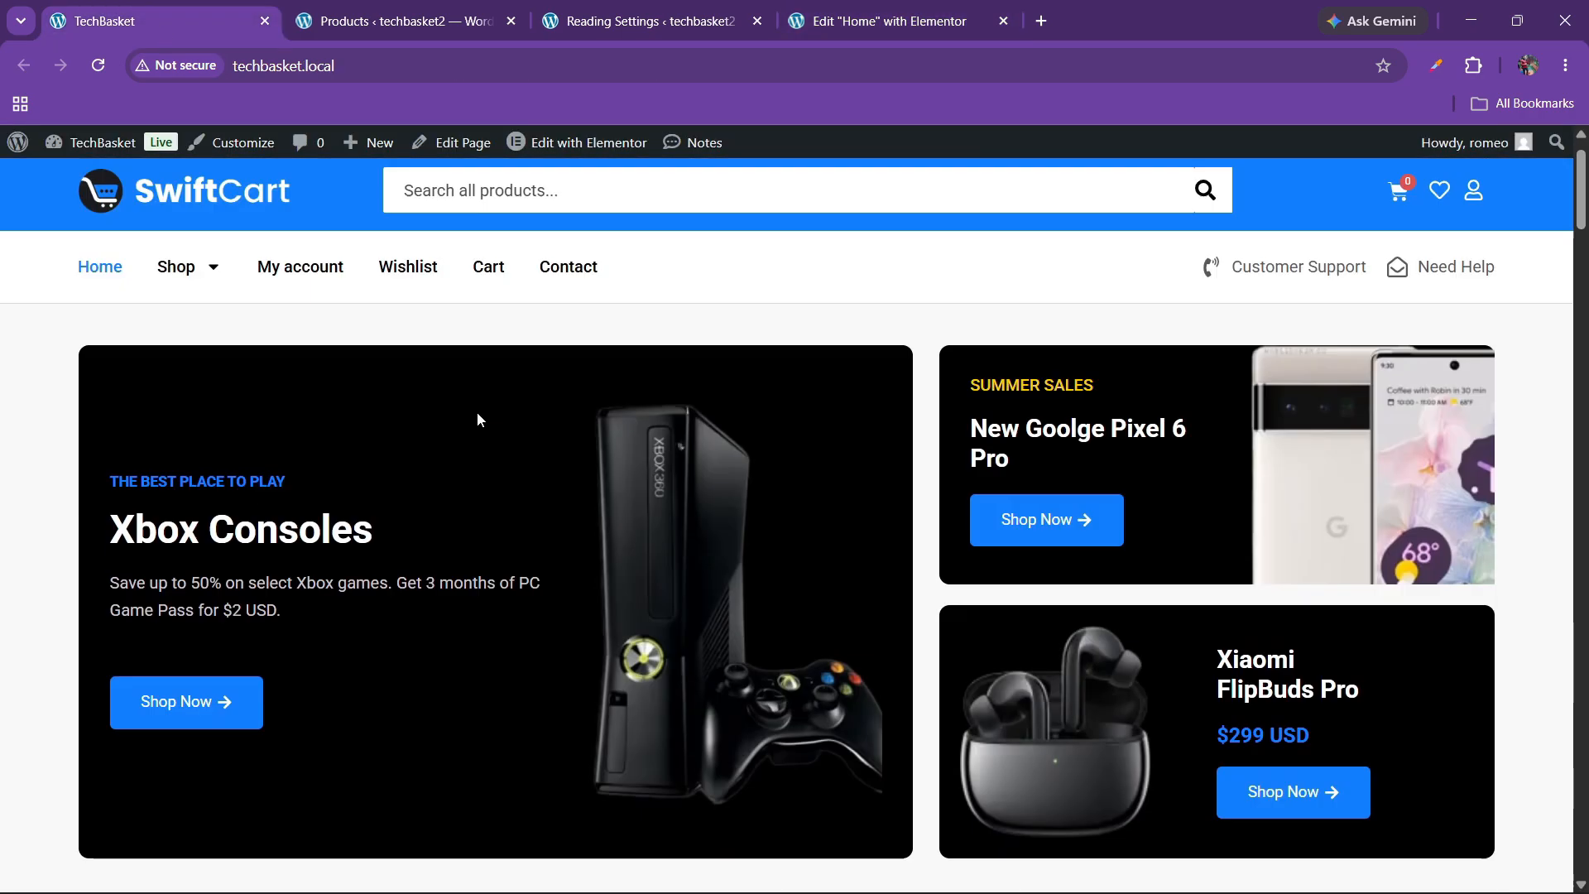
click(738, 6)
click(877, 8)
click(720, 7)
click(880, 7)
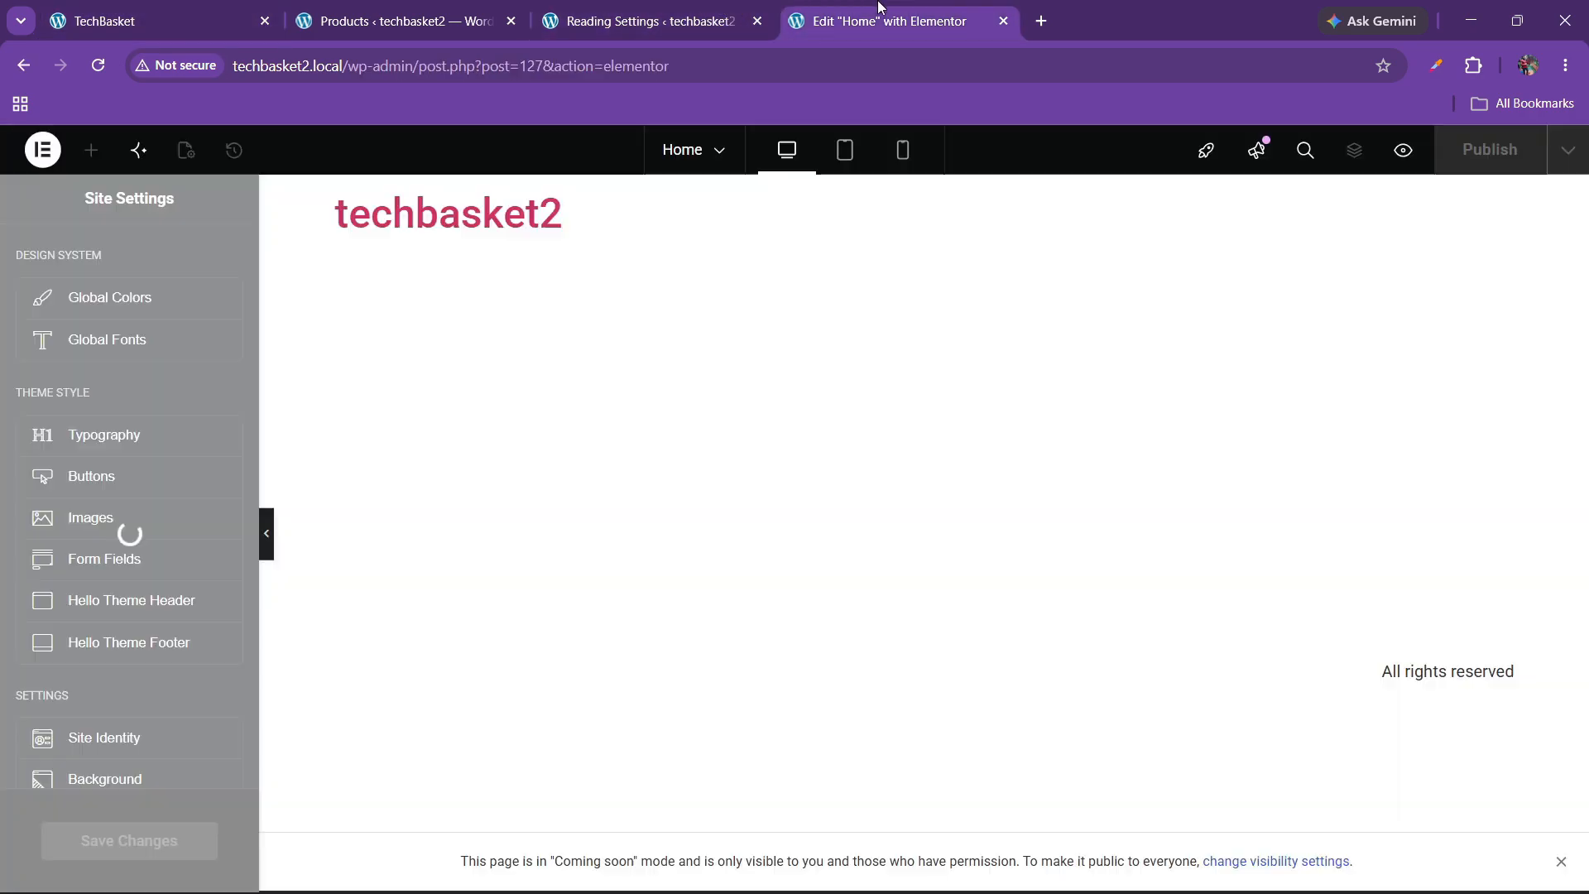
click(728, 7)
click(875, 7)
click(728, 7)
click(799, 7)
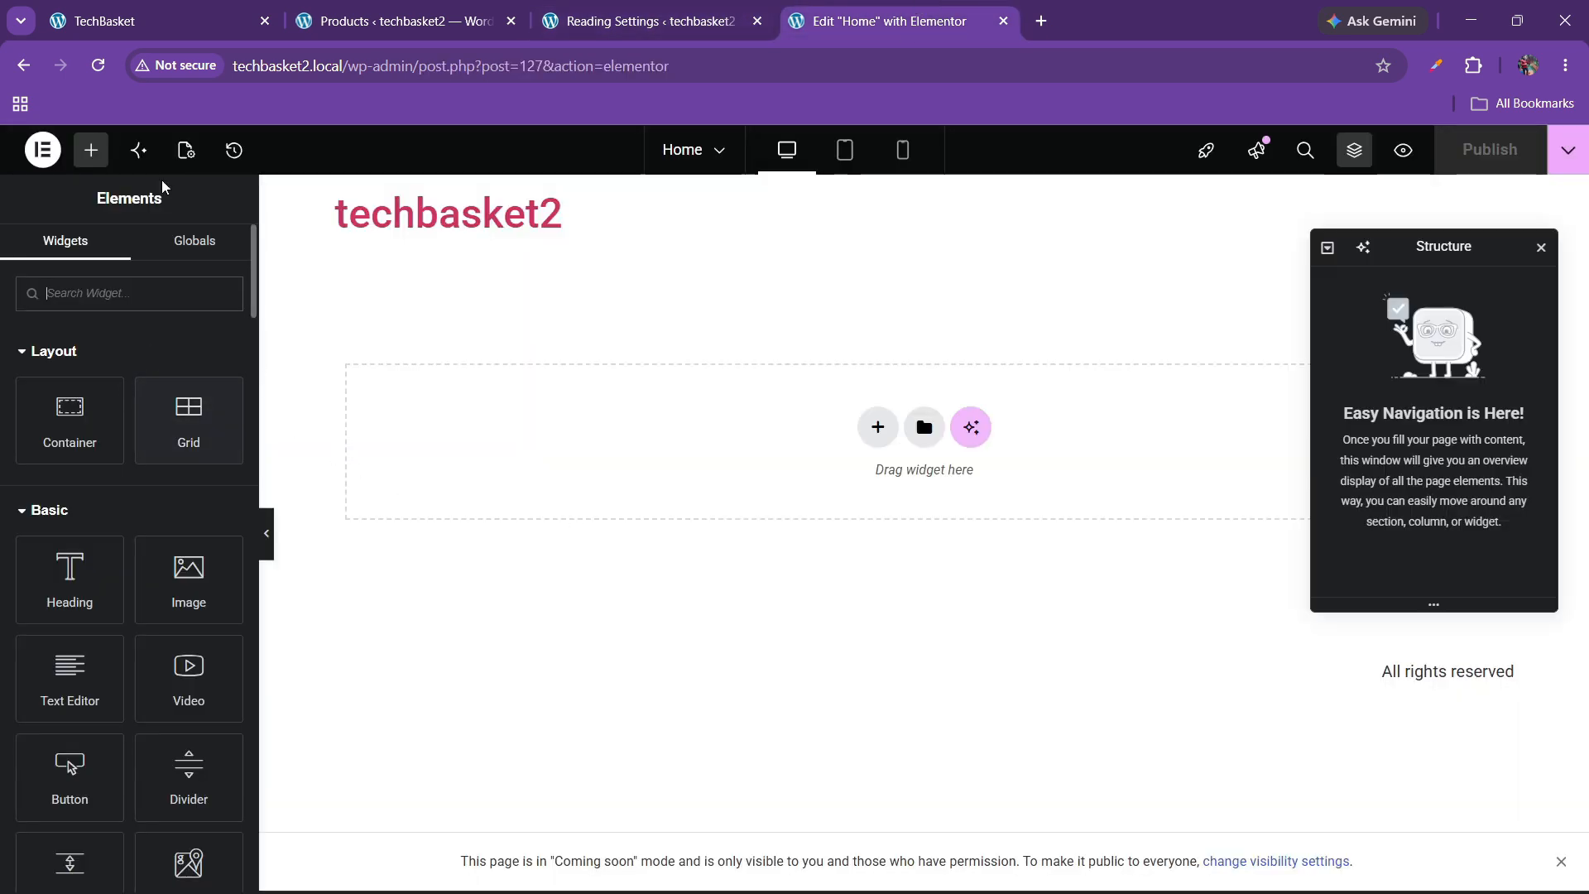
Reload the Home page editor so the saved site settings are applied.
click(97, 66)
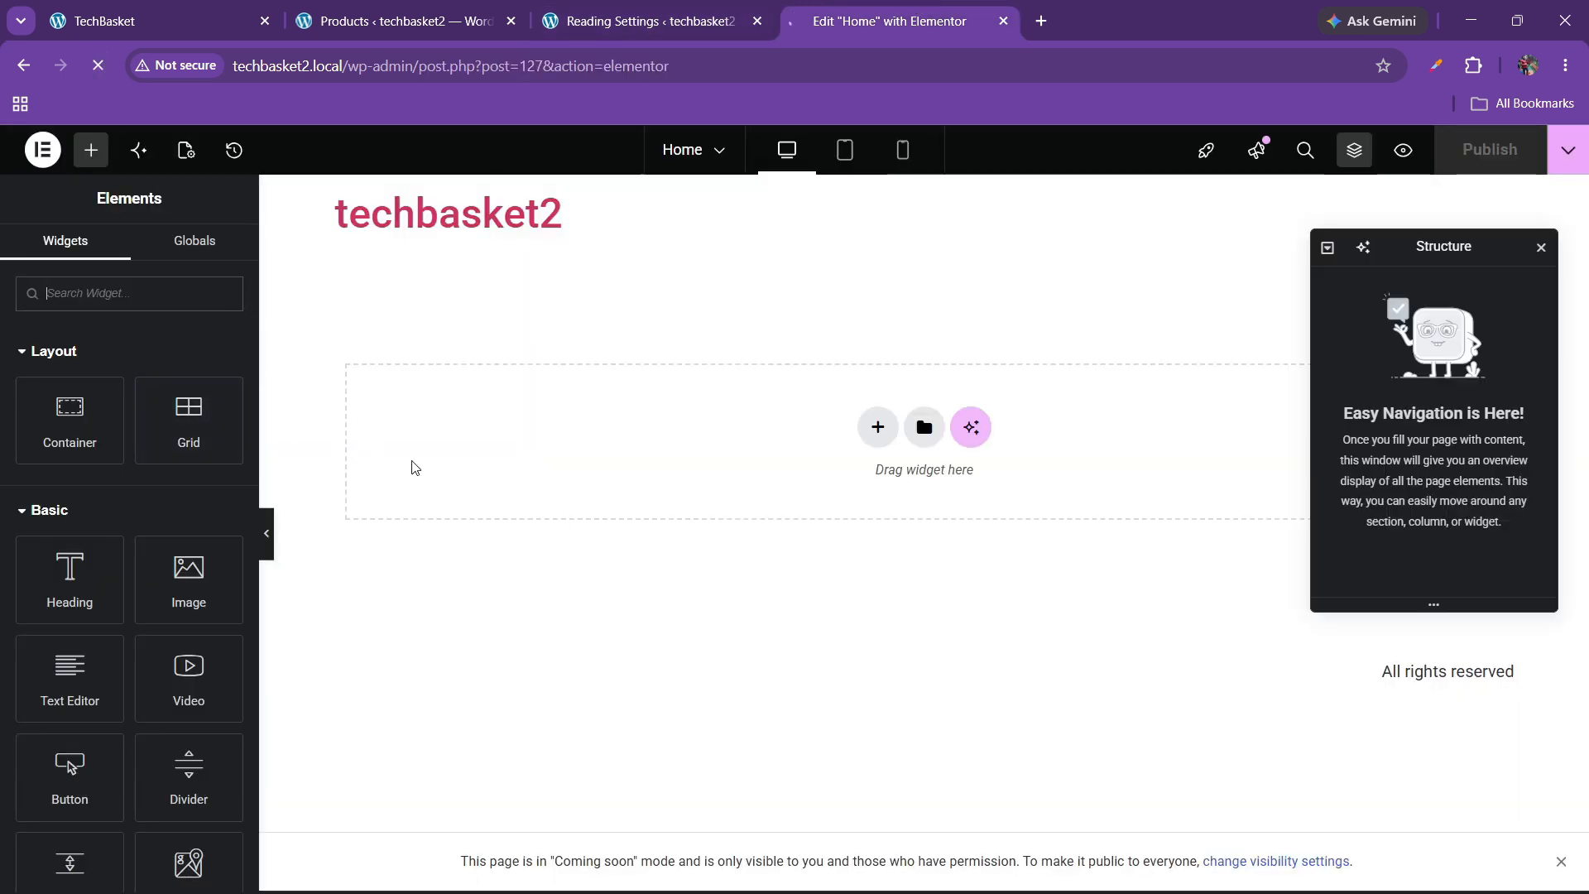